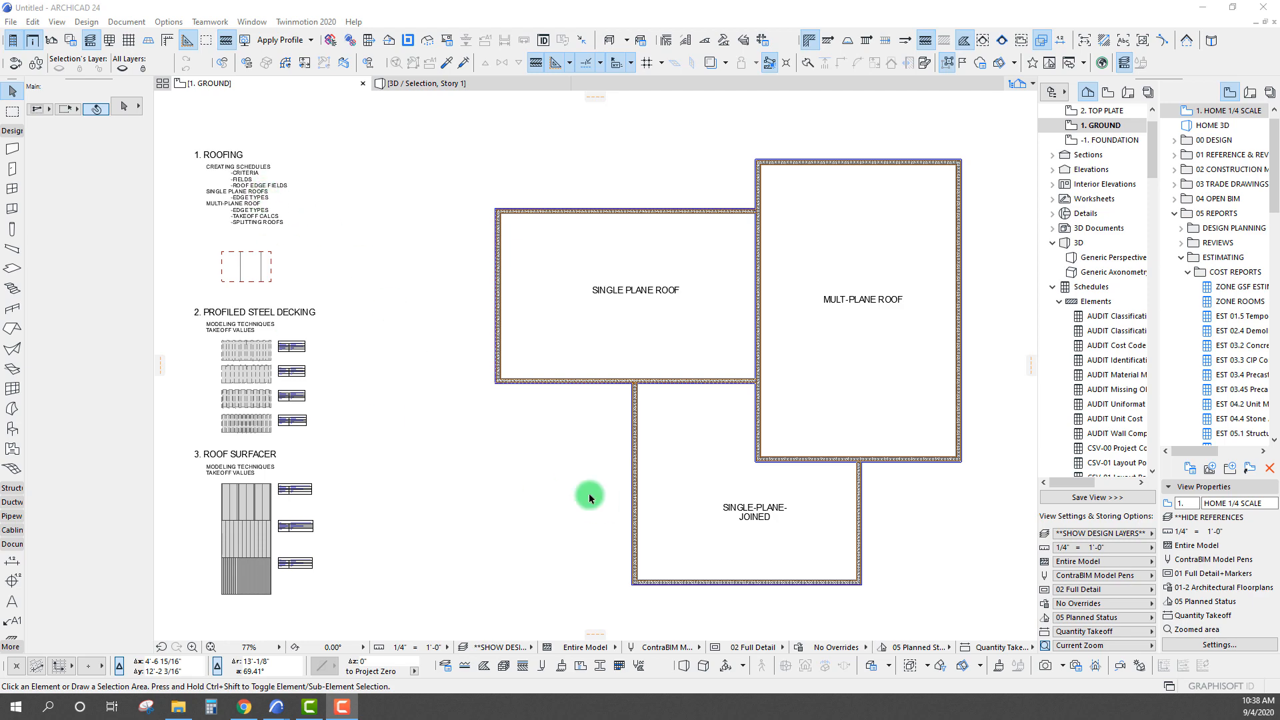
Review the Roofing, Profiled Steel Decking and Roof Surfacer topic notes and their samples beside the ground floor plan
scroll(212, 182, "up", 4)
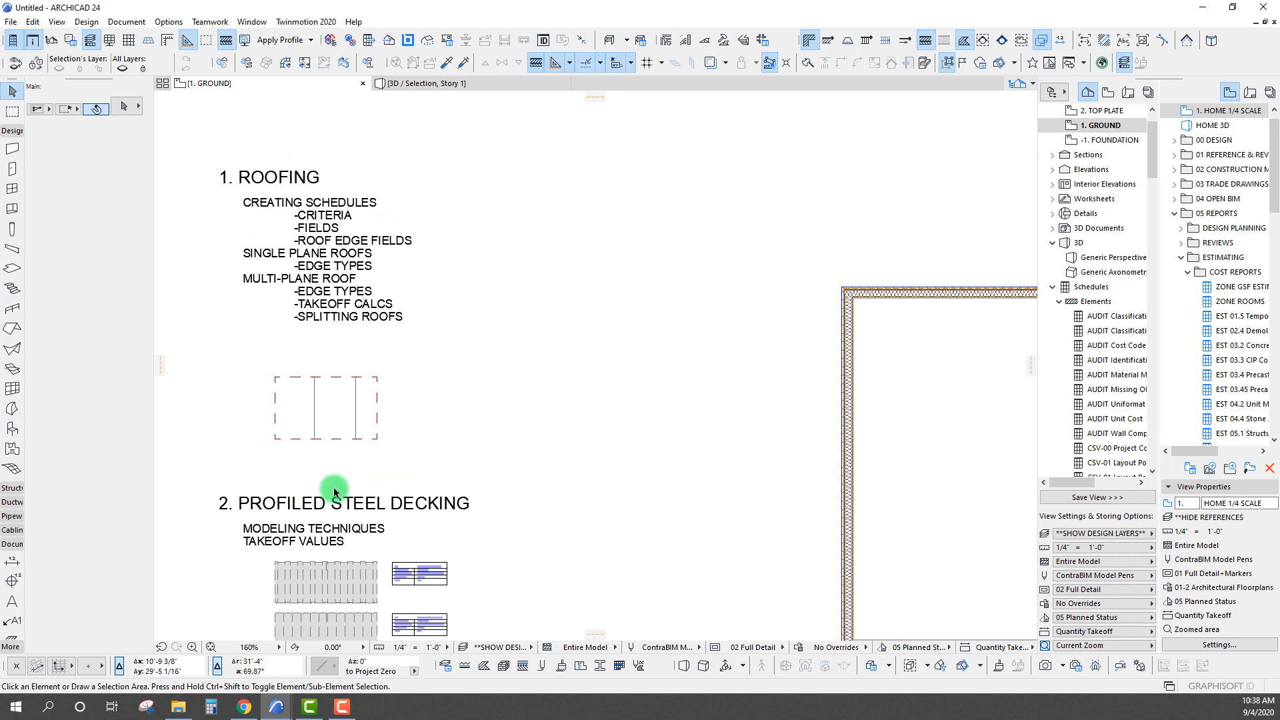
scroll(267, 251, "up", 3)
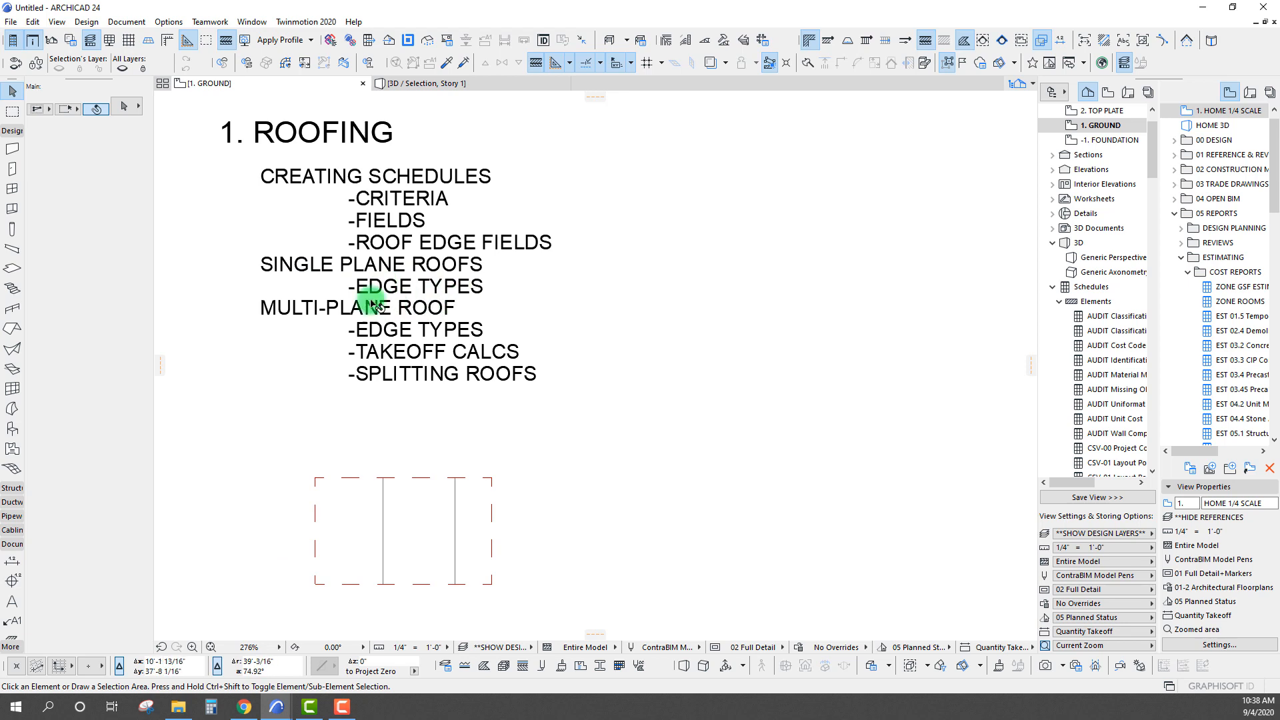
scroll(367, 308, "down", 3)
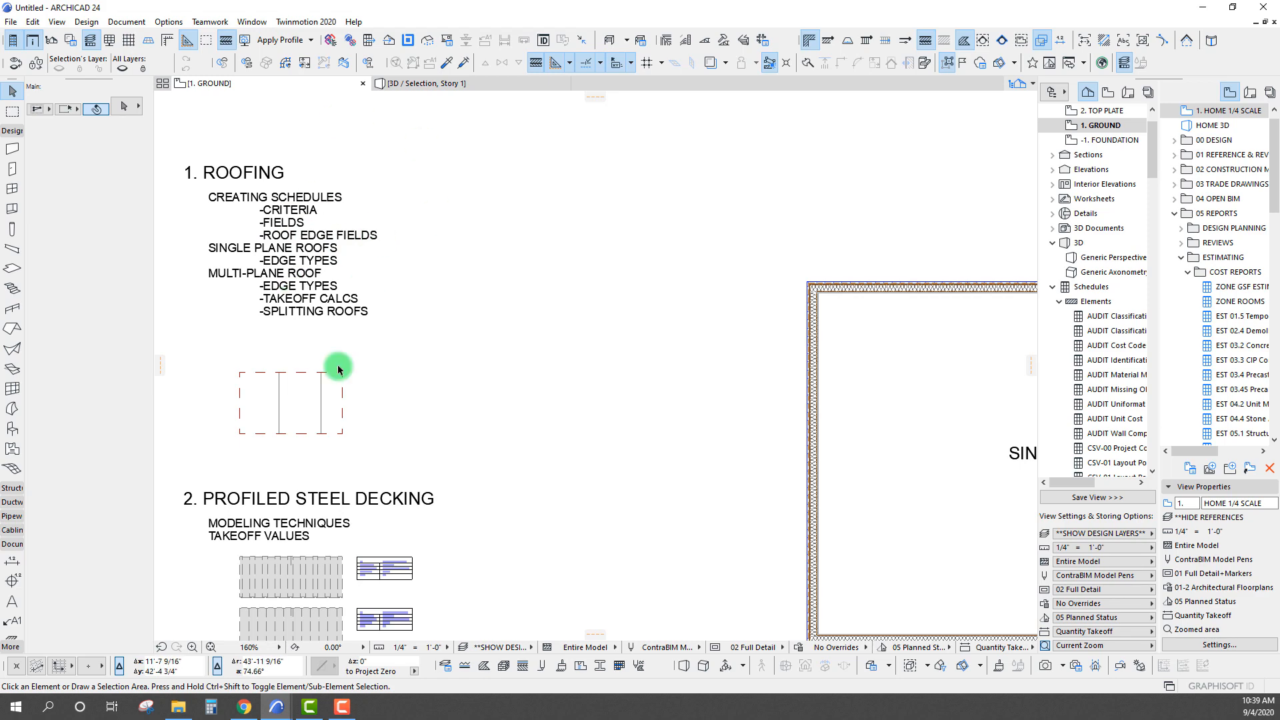
scroll(400, 350, "down", 4)
middle_click_drag(444, 319, 442, 320)
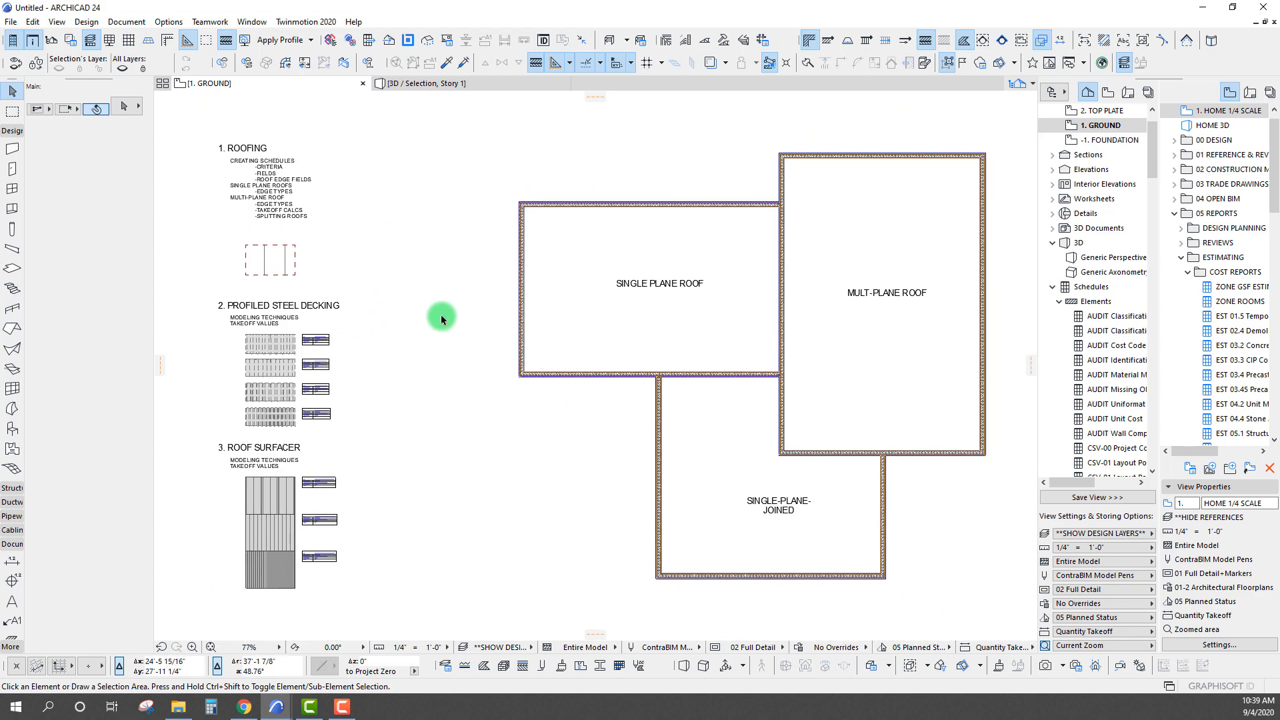
scroll(288, 336, "up", 5)
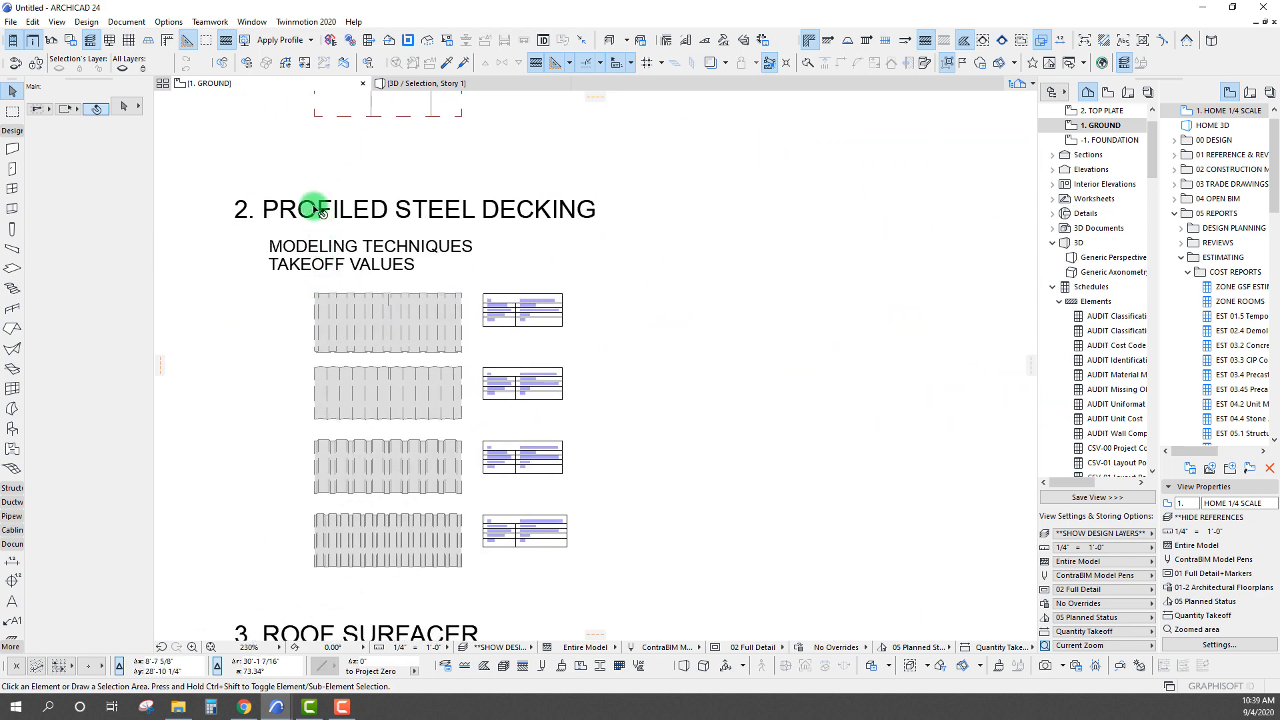
scroll(345, 381, "down", 3)
middle_click_drag(374, 323, 323, 61)
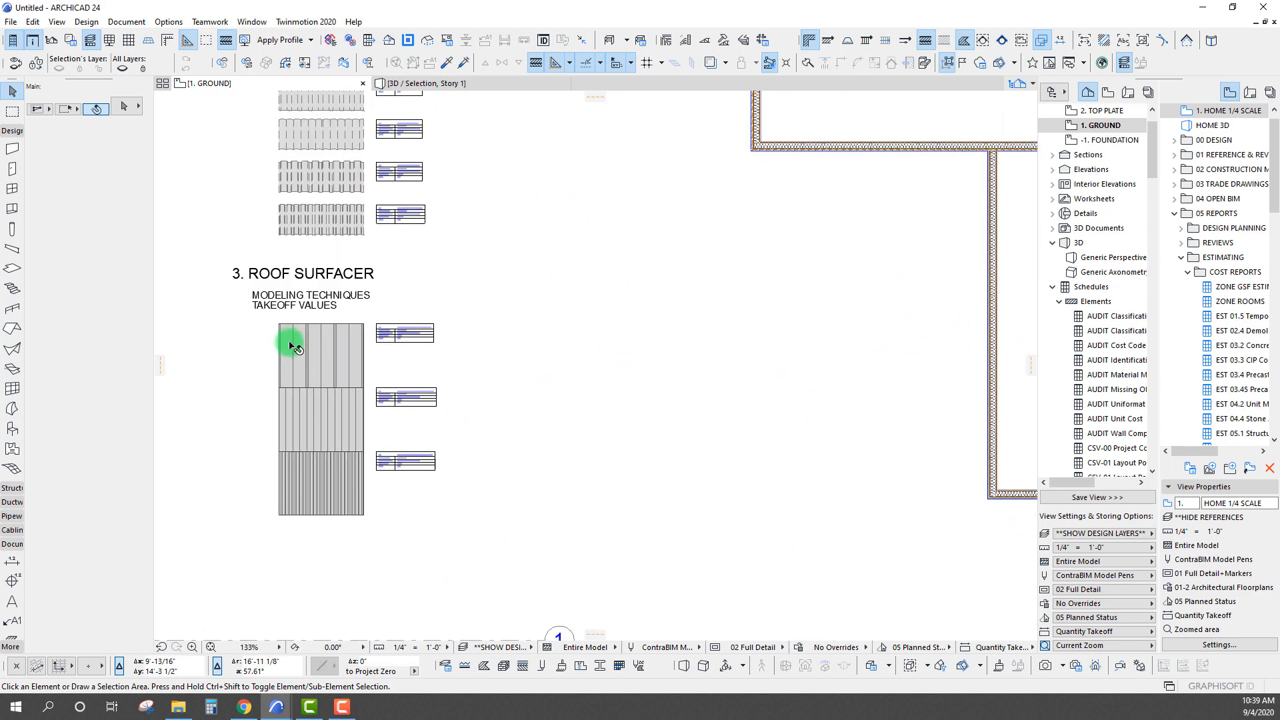
scroll(288, 340, "up", 3)
scroll(409, 409, "down", 6)
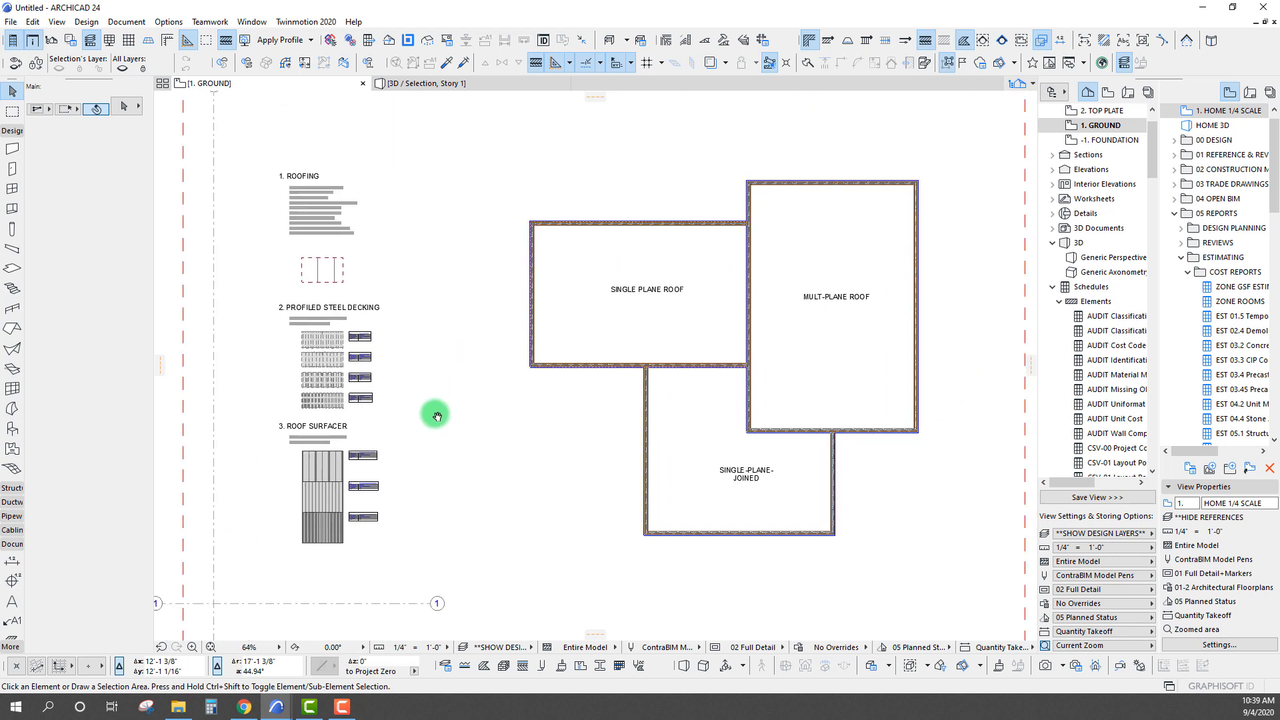
Enclose the topic notes, samples and building walls in a marquee and inspect the marqueed decking and roofing samples in 3D
left_click(12, 111)
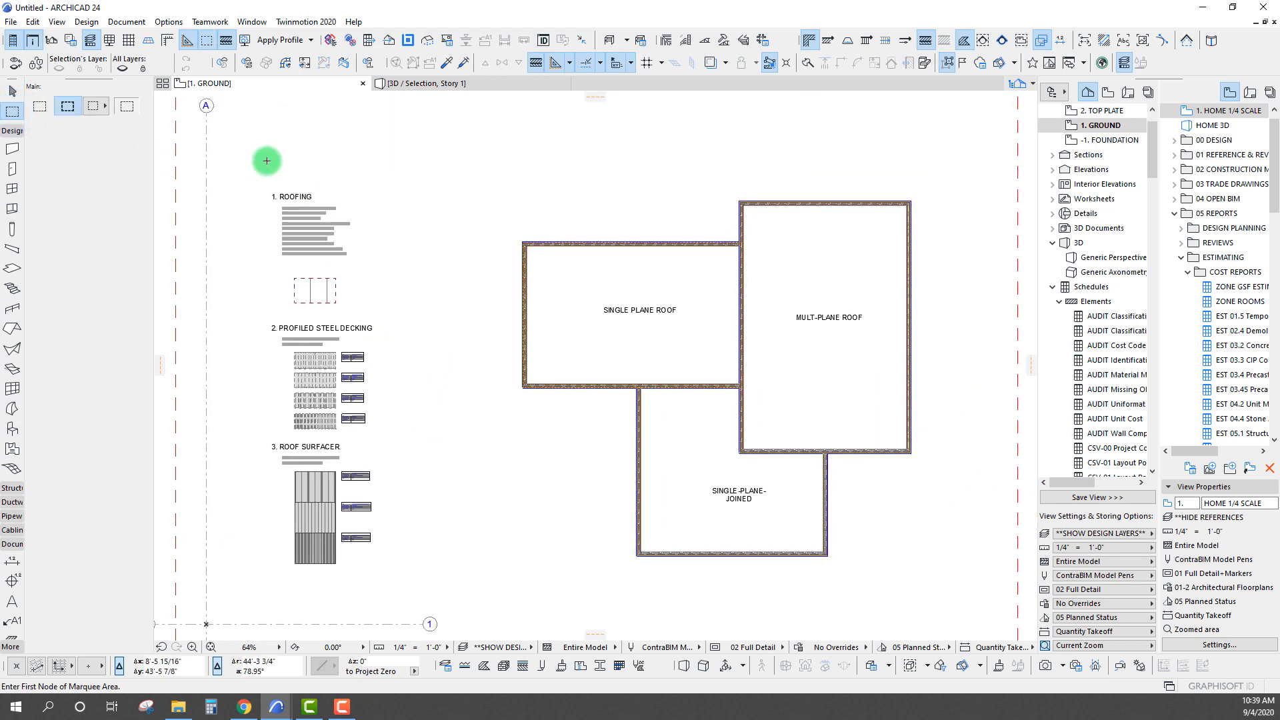
left_click(947, 596)
key("F5")
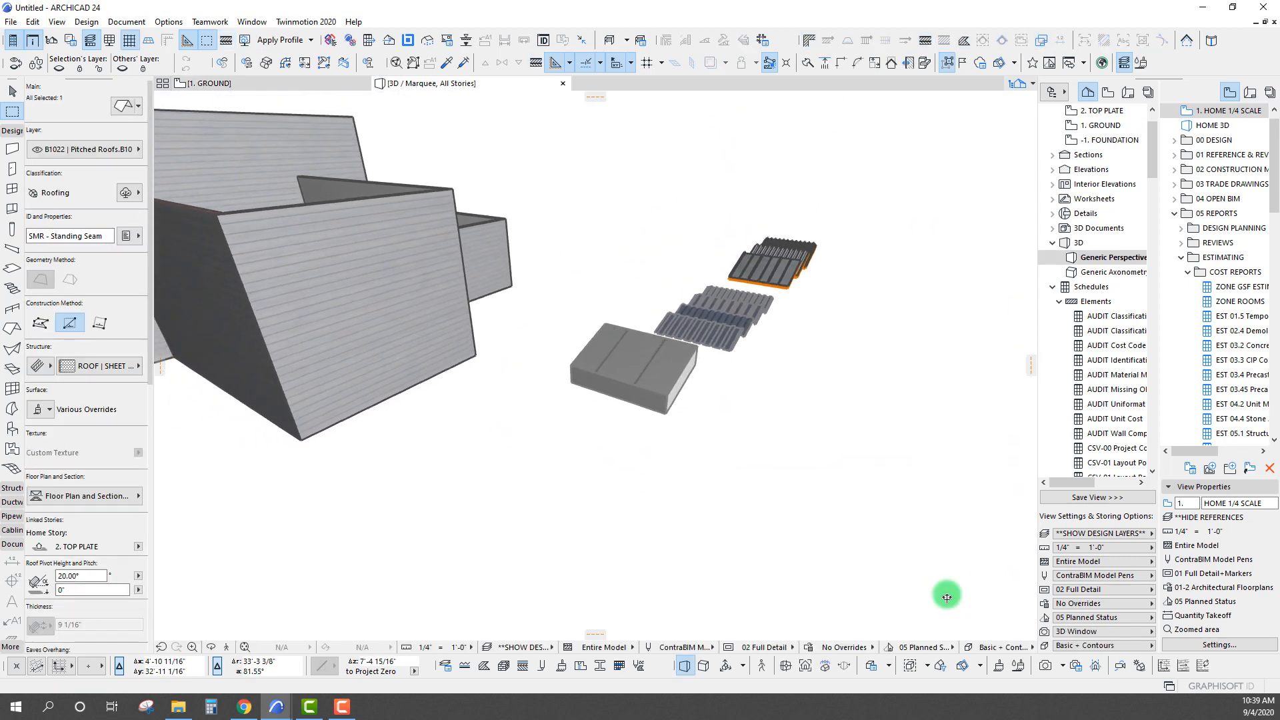
scroll(539, 363, "up", 5)
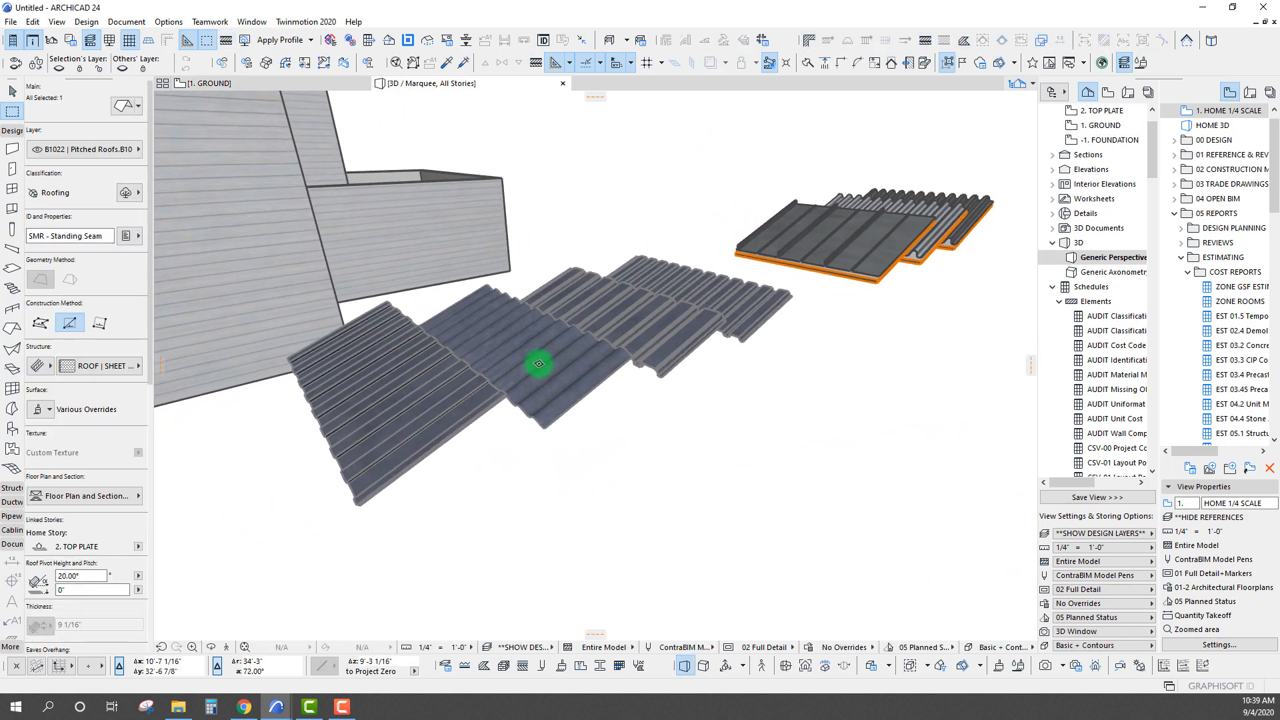
scroll(483, 319, "up", 3)
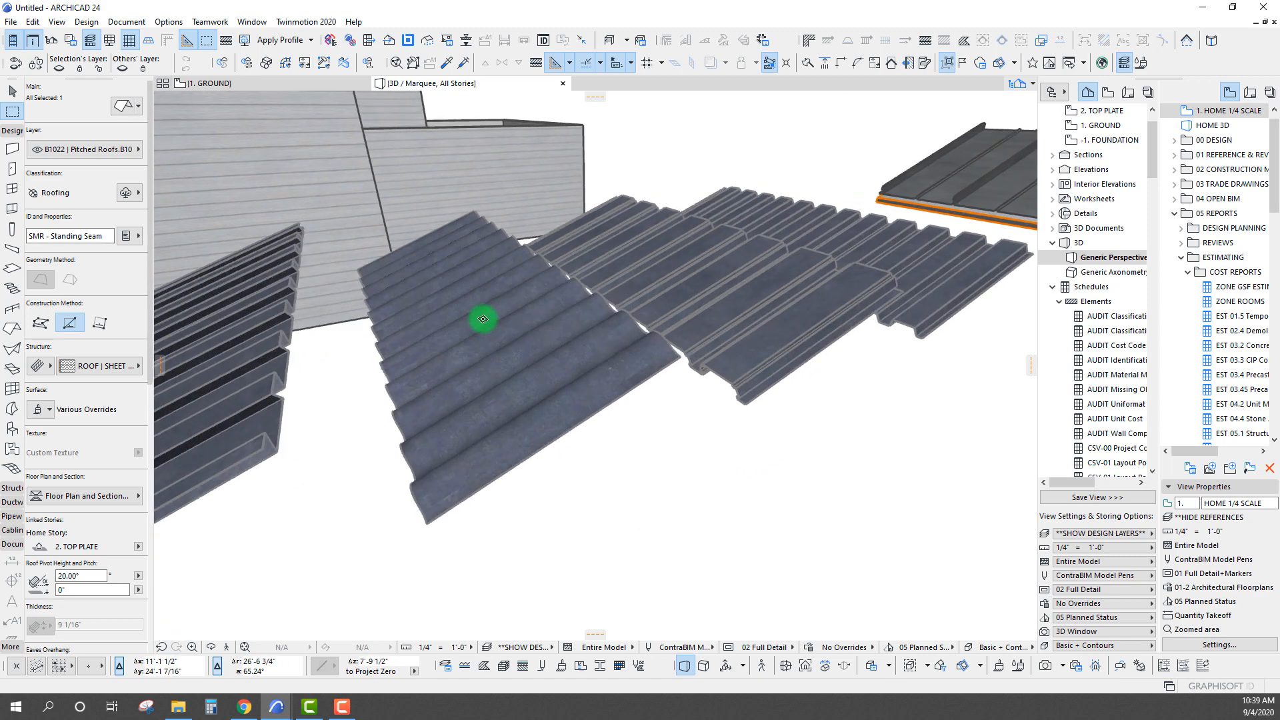
middle_click_drag(483, 319, 549, 317, "shift")
scroll(549, 318, "down", 1)
middle_click_drag(820, 372, 687, 357, "shift")
scroll(686, 357, "down", 4)
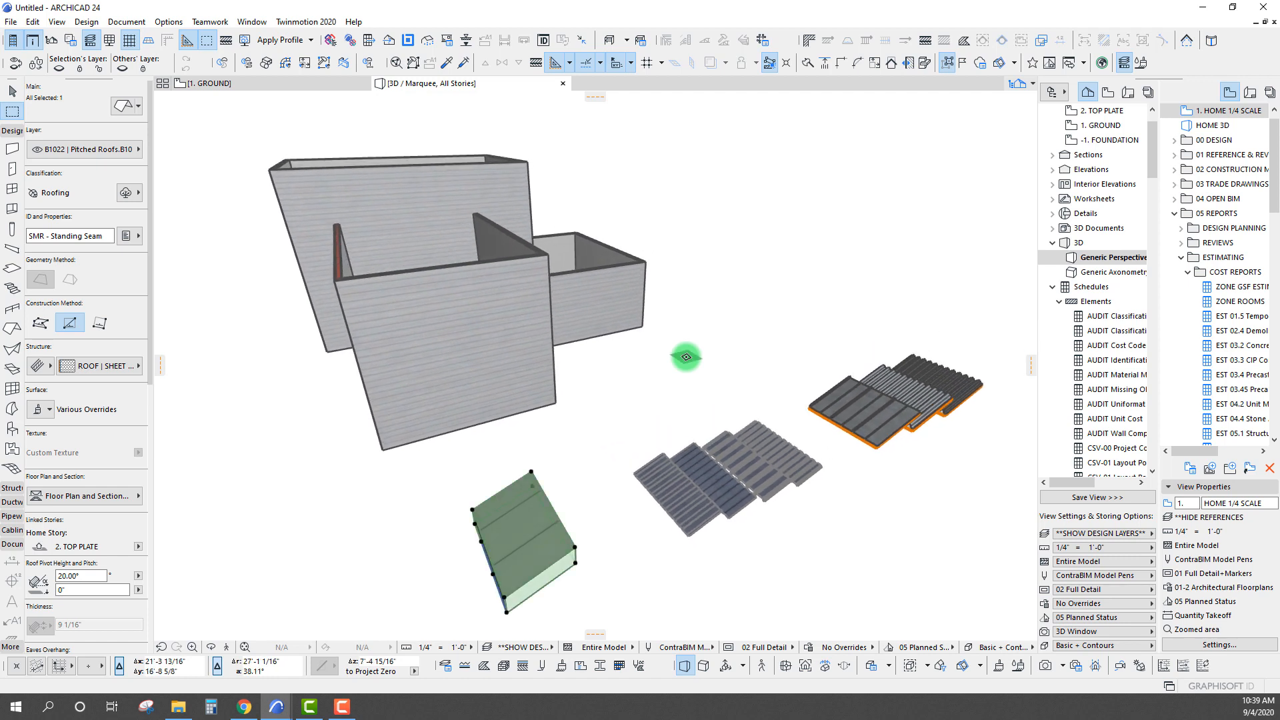
Isolate the selected single-plane sheet roof sample in the 3D view
middle_click_drag(618, 432, 622, 360, "shift")
key("F5")
scroll(623, 360, "up", 4)
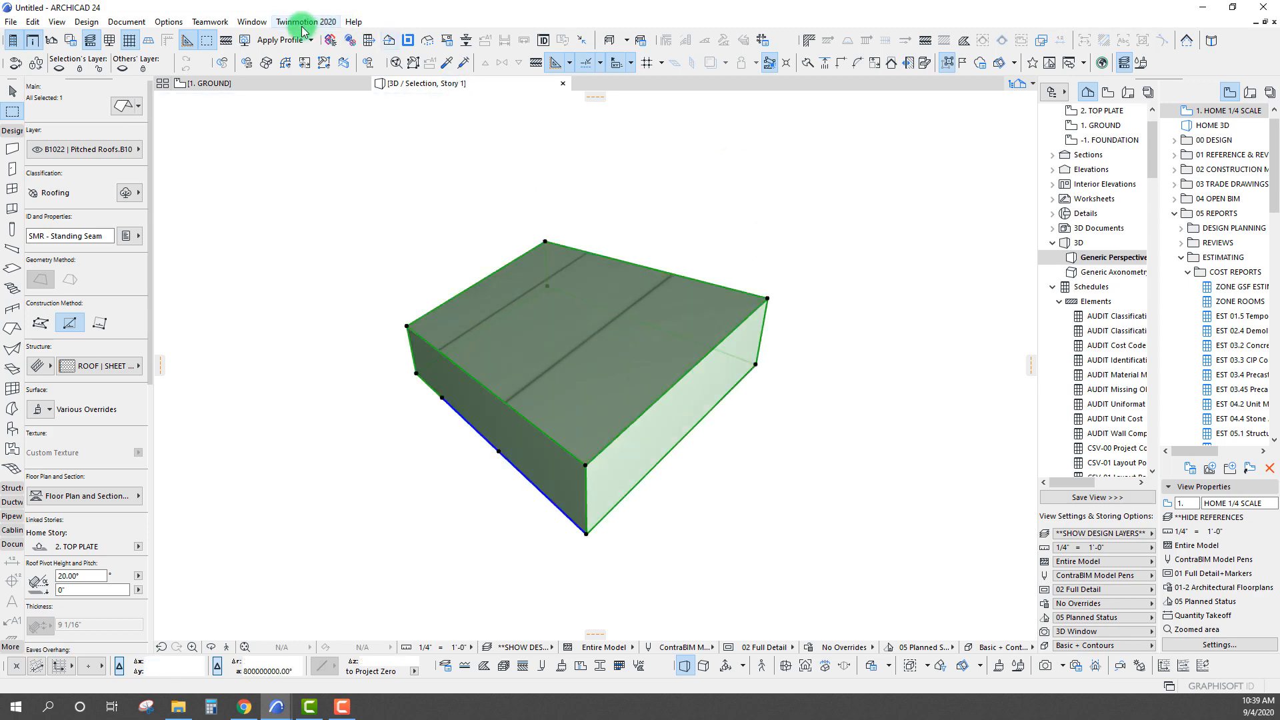
Show the Element Information palette and place it beside the roof sample
left_click(252, 22)
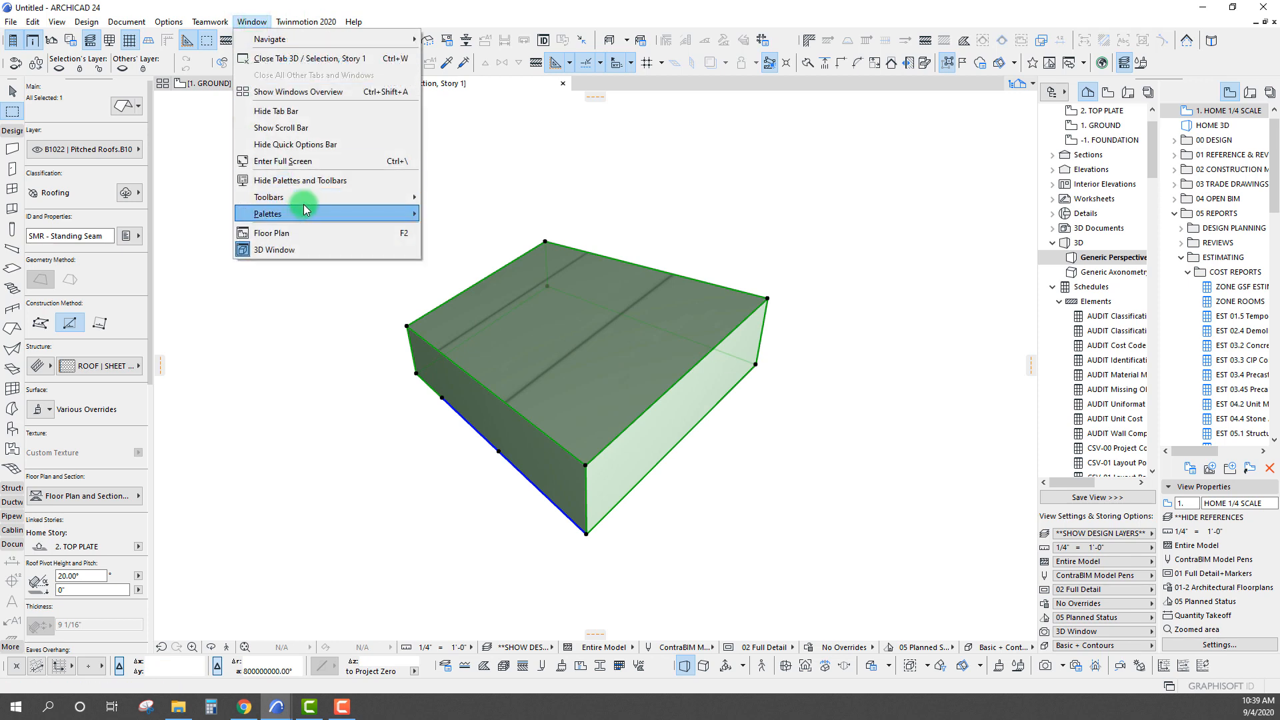
mouse_move(306, 202)
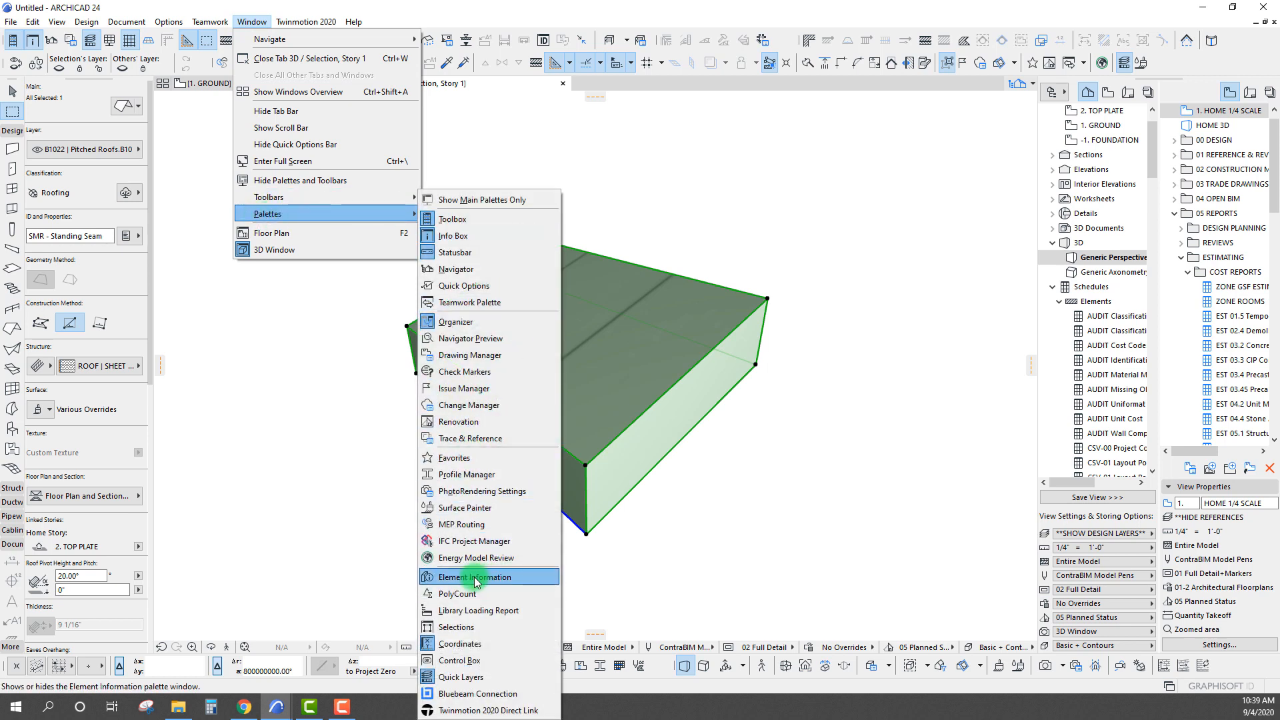
left_click(478, 582)
left_click_drag(760, 146, 904, 191)
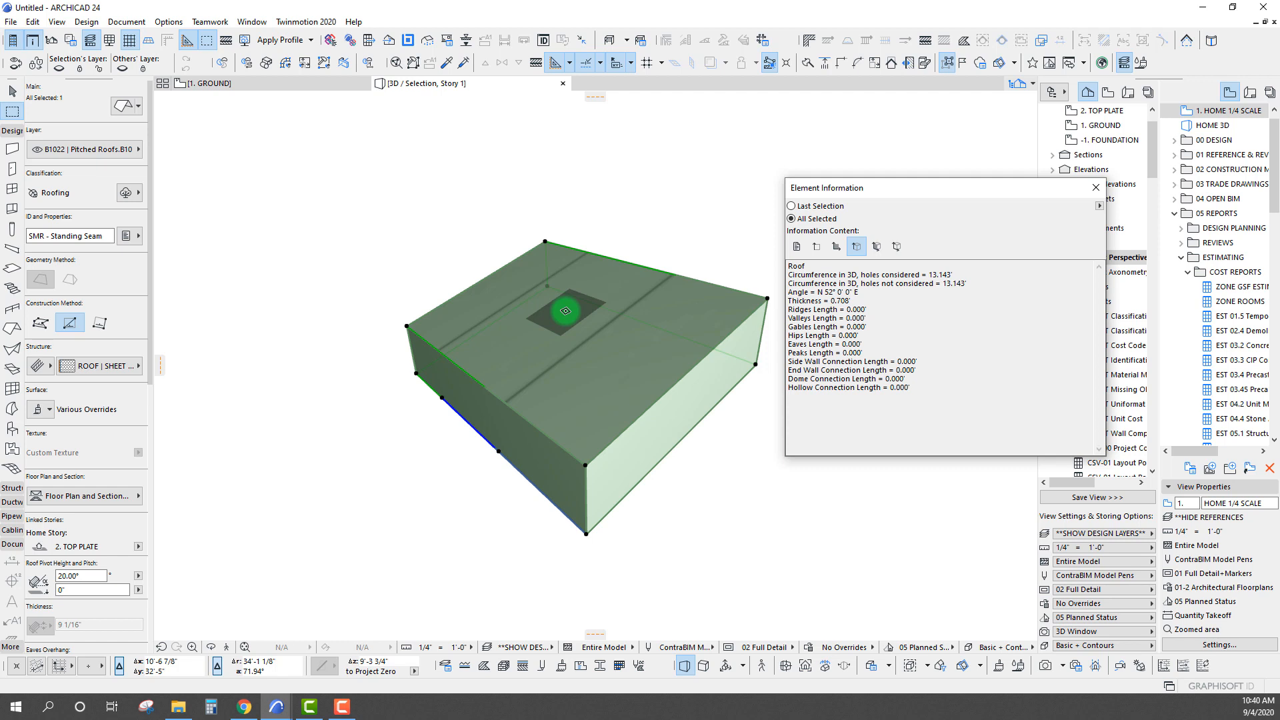
left_click_drag(946, 192, 956, 194)
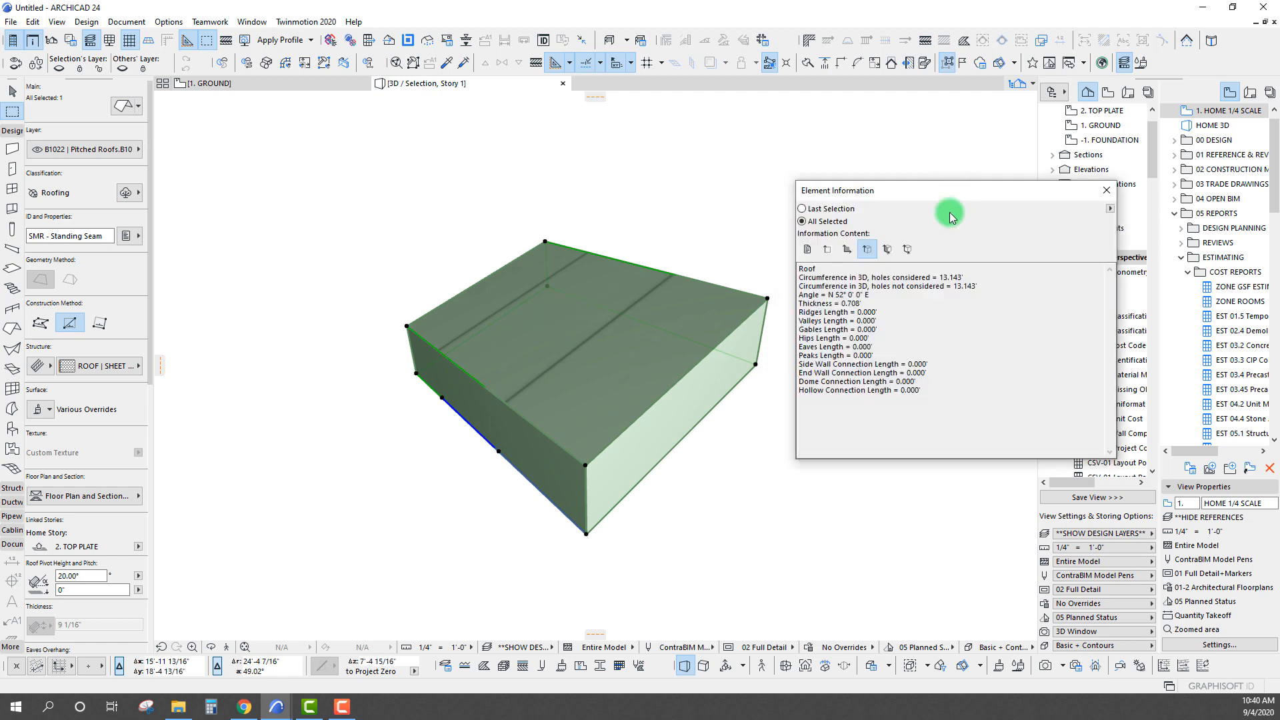
Check the roof's plan area, surface and volume information, leaving only the element height information displayed
left_click(849, 251)
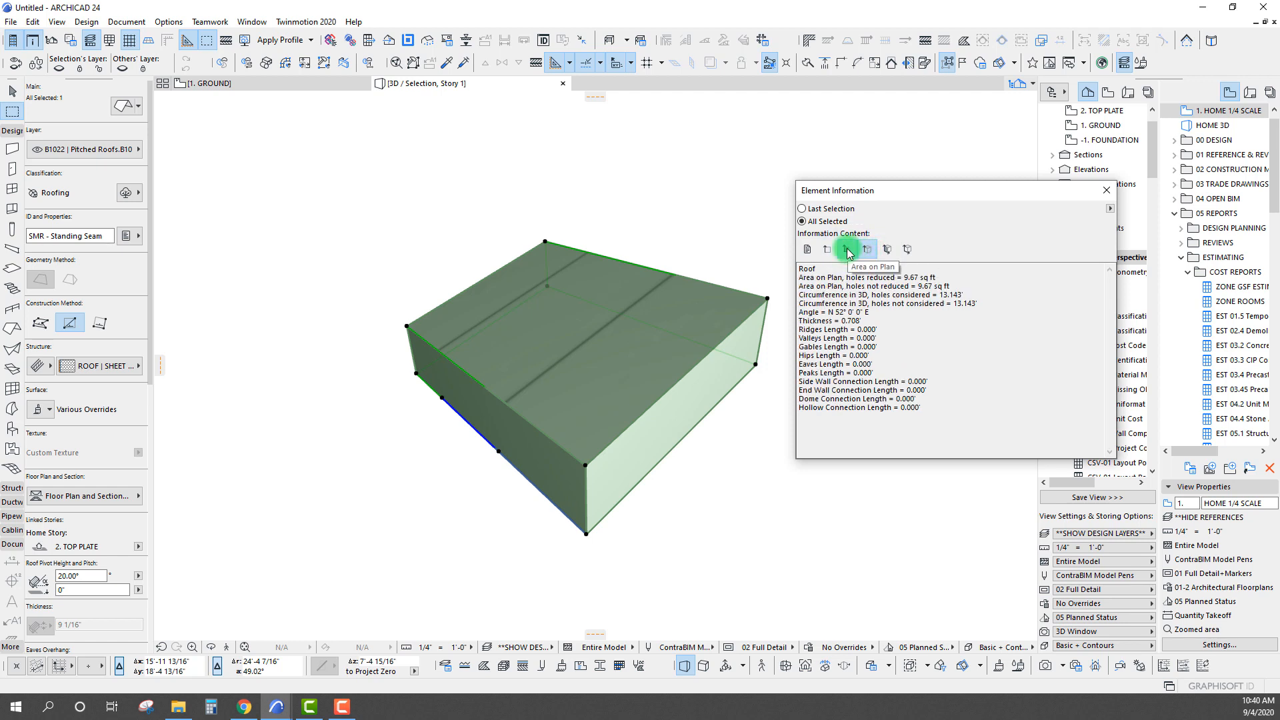
left_click(888, 252)
left_click(887, 252)
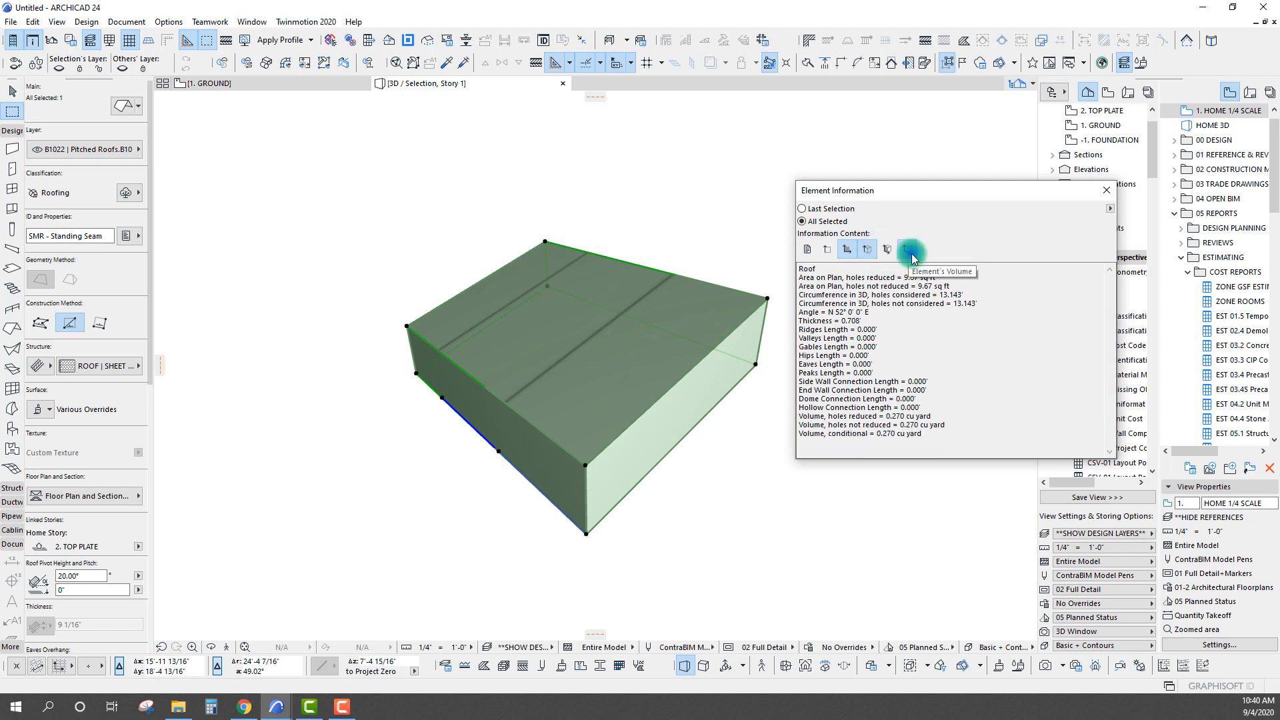
left_click(872, 251)
left_click(849, 251)
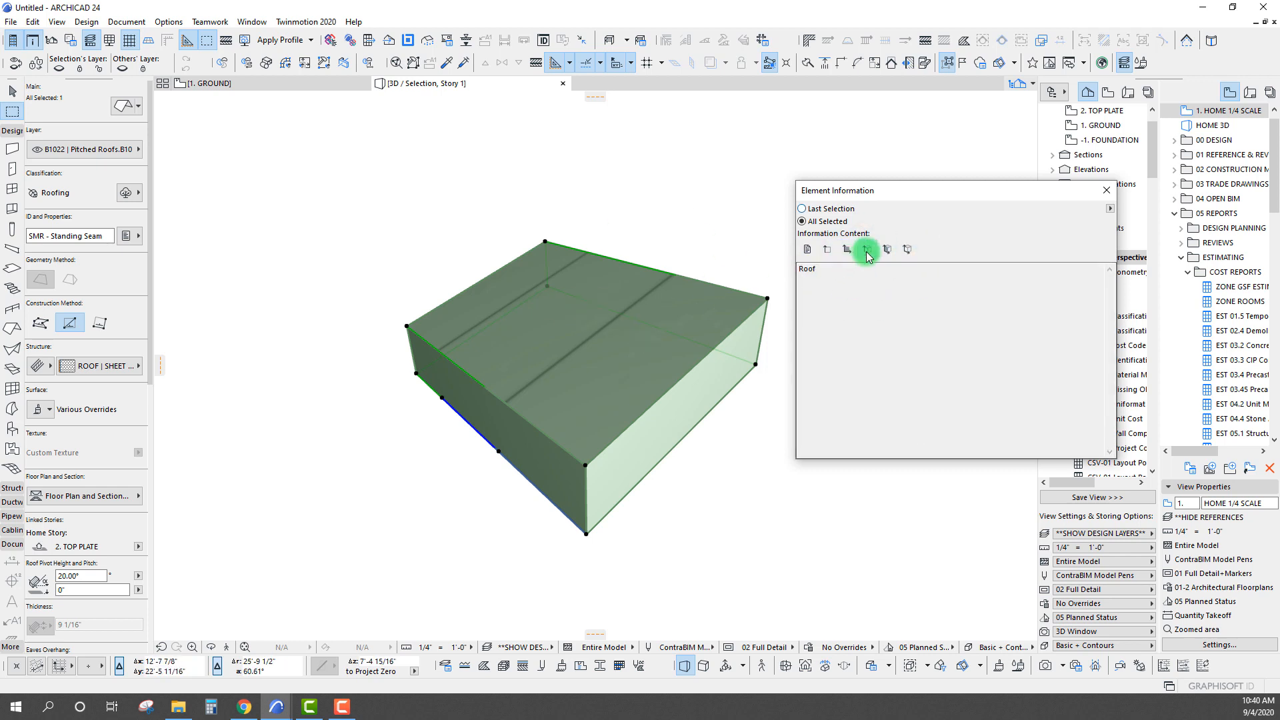
left_click(869, 253)
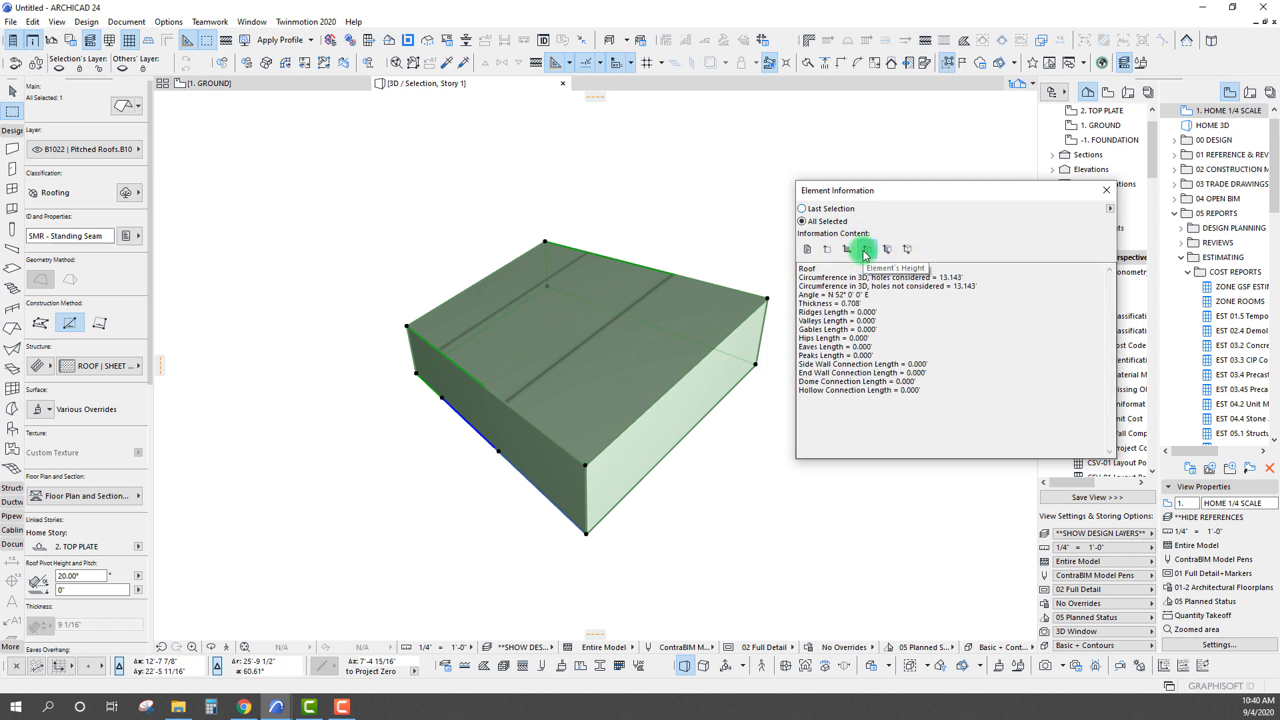
Examine the roof's listed ridge-to-peak edge lengths, wall and transition connection lengths, angle and thickness
left_click_drag(807, 311, 892, 355)
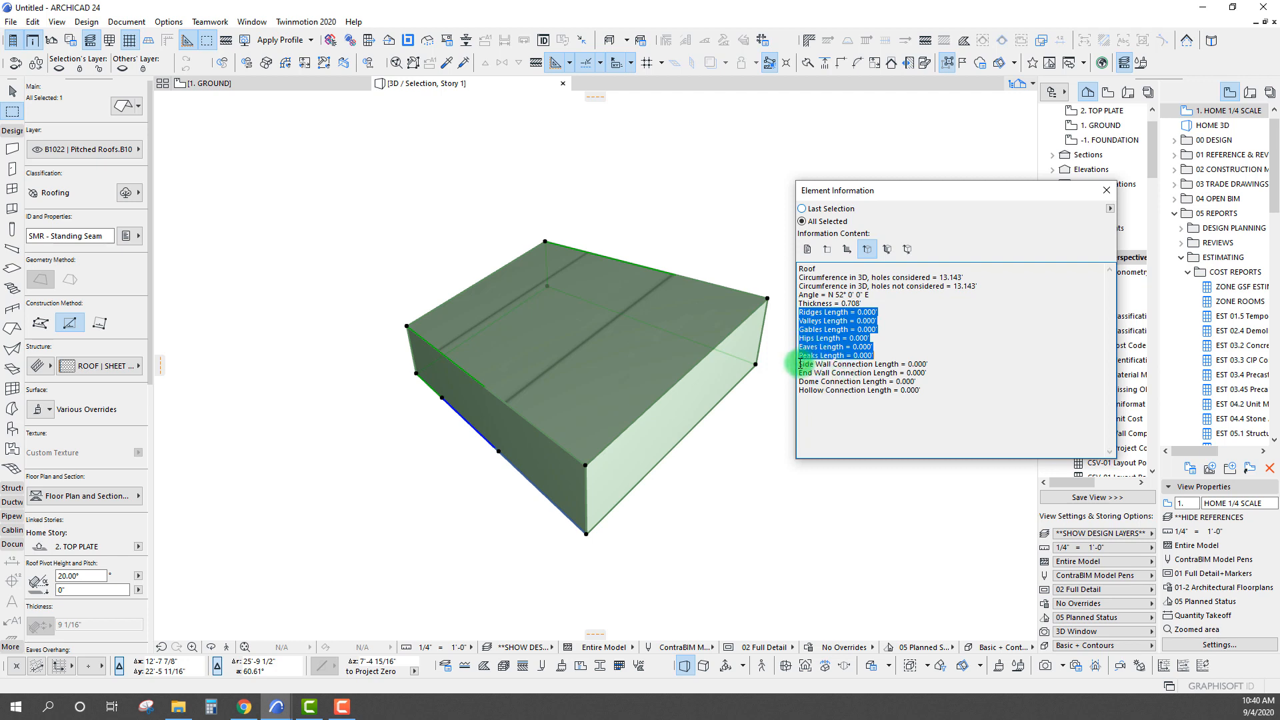
left_click_drag(800, 364, 925, 393)
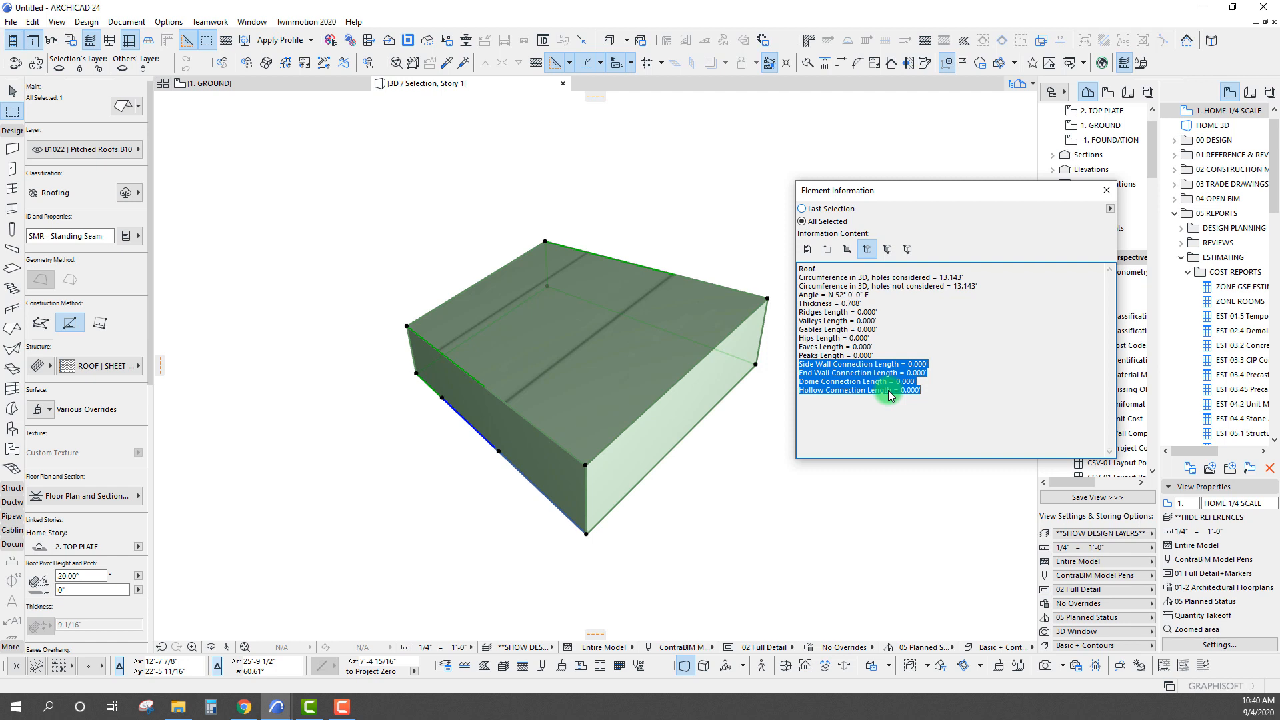
left_click(844, 302)
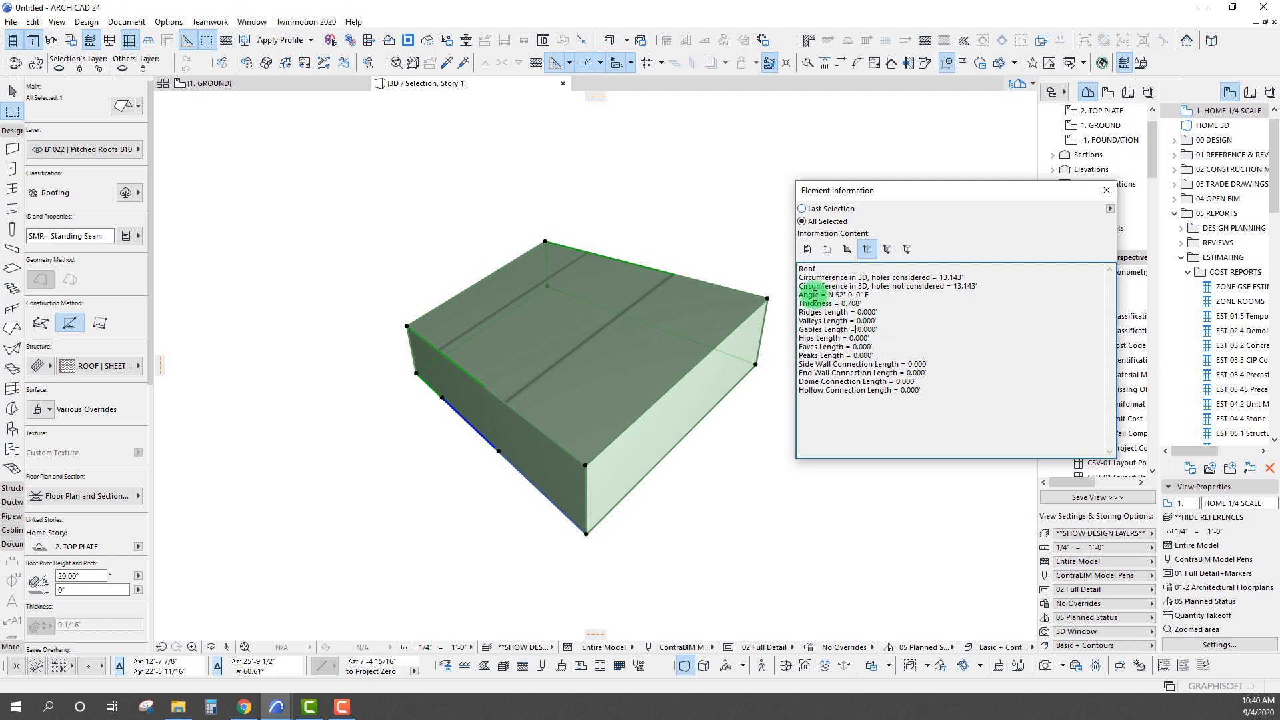
left_click_drag(866, 189, 893, 154)
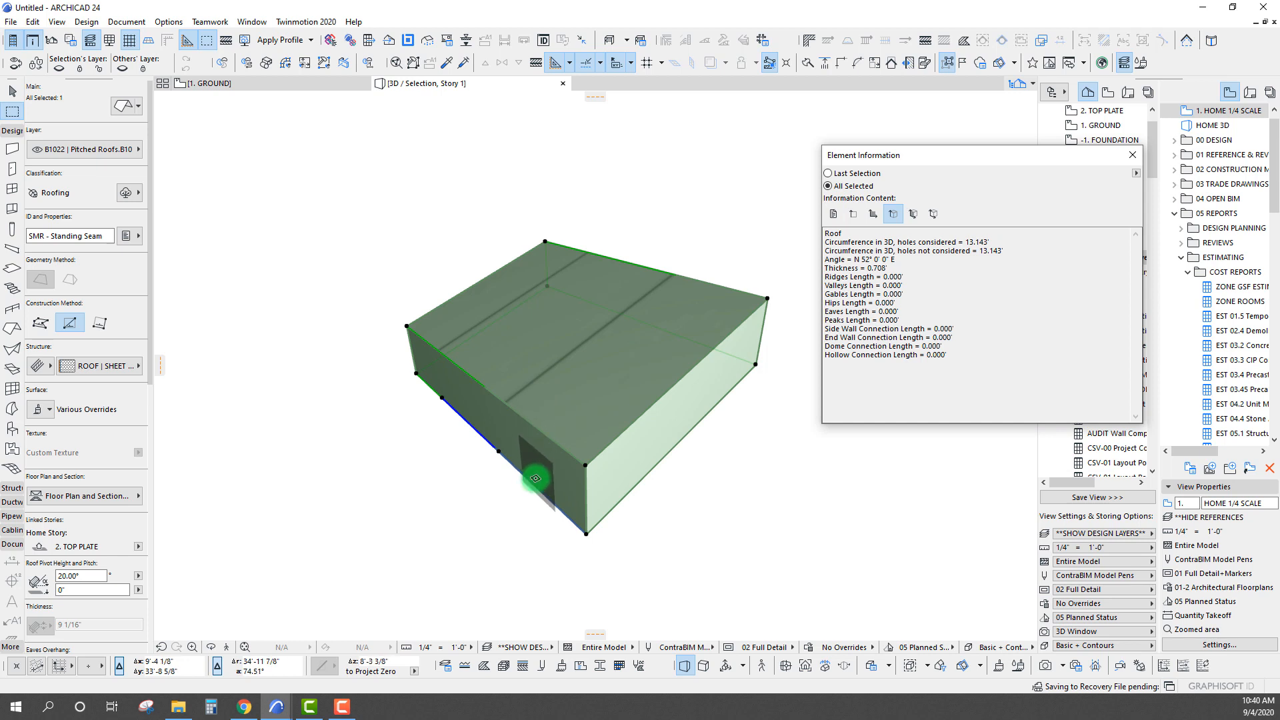
Set the roof's front lower edge to the Eaves edge type for the clicked edge only, and check its eaves length
left_click(544, 435)
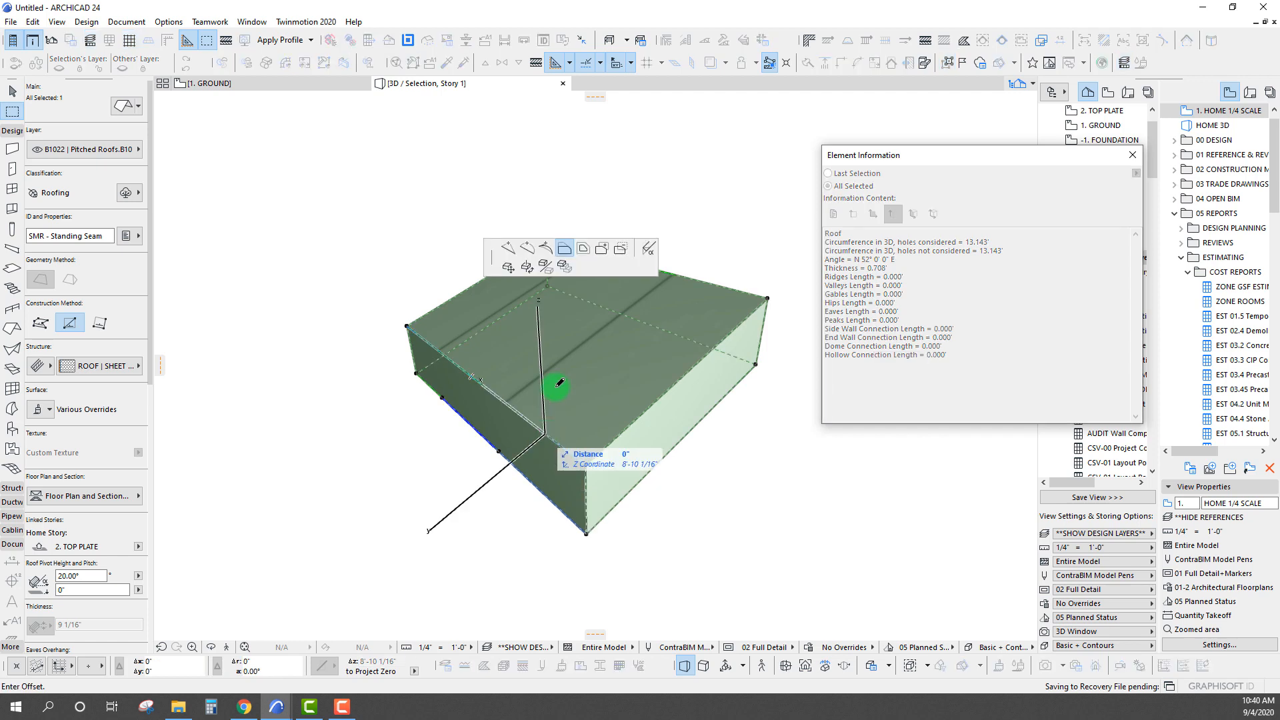
left_click(648, 249)
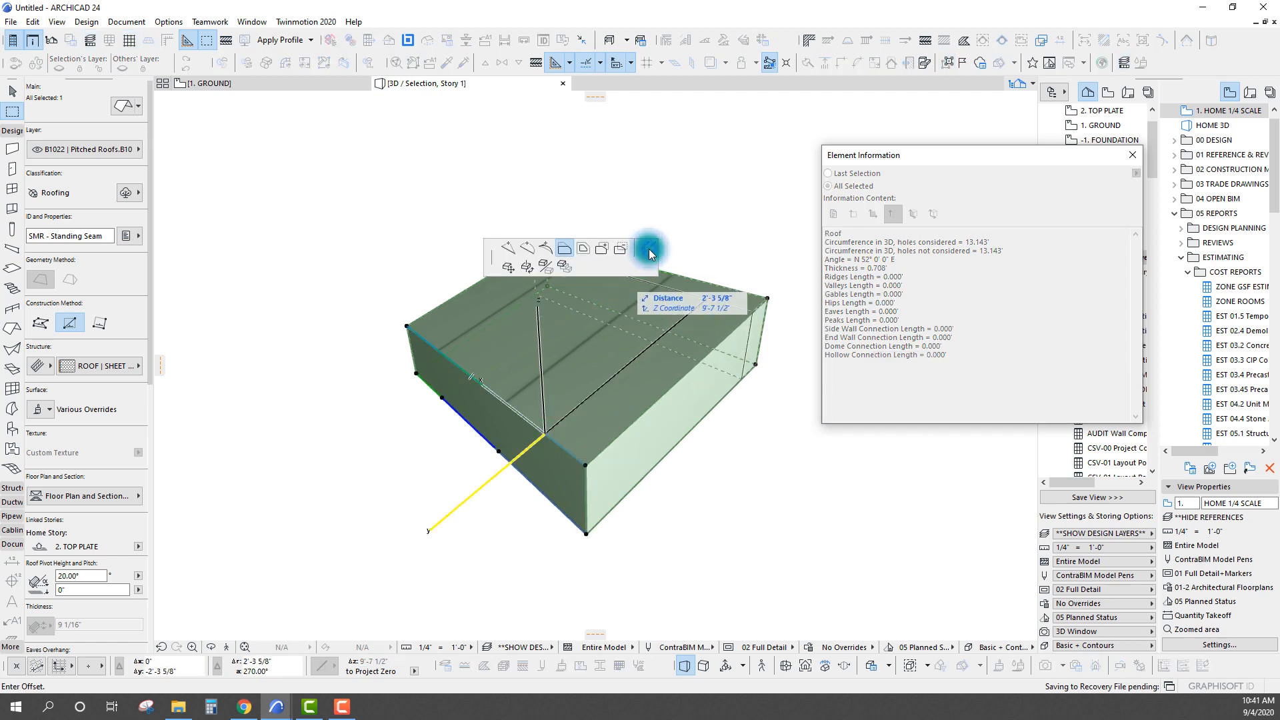
left_click_drag(388, 202, 423, 192)
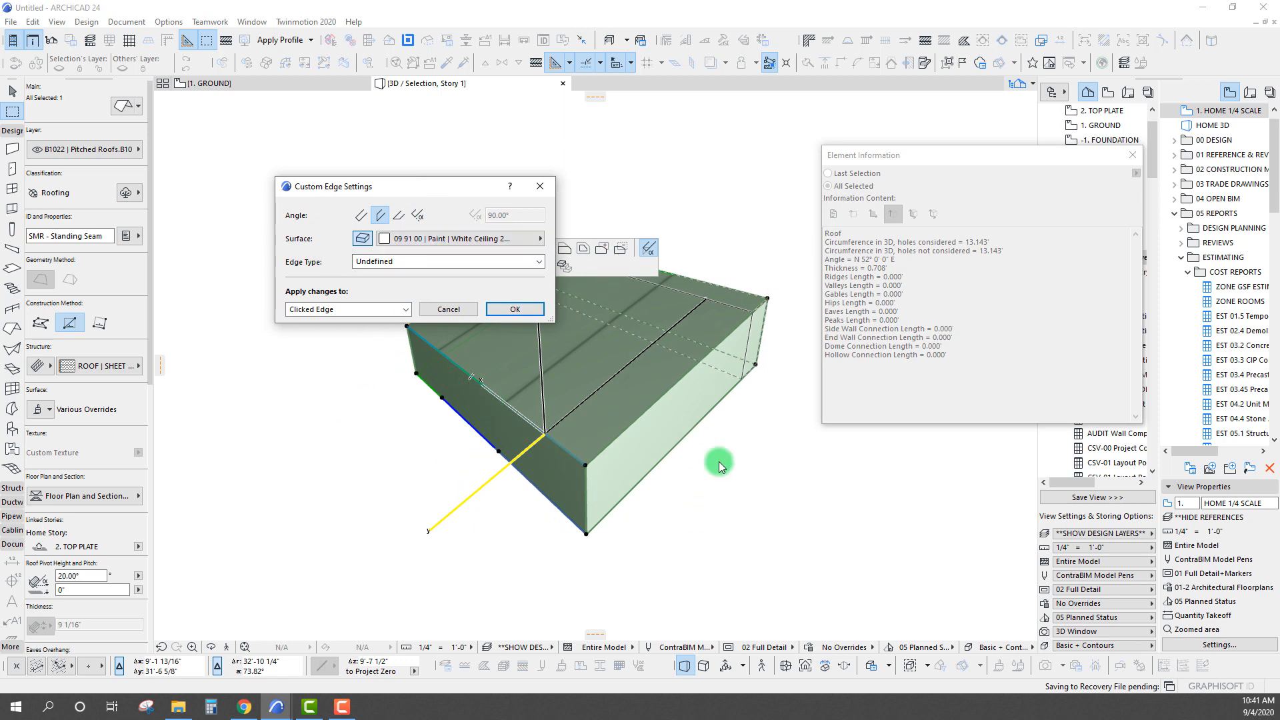
left_click(429, 262)
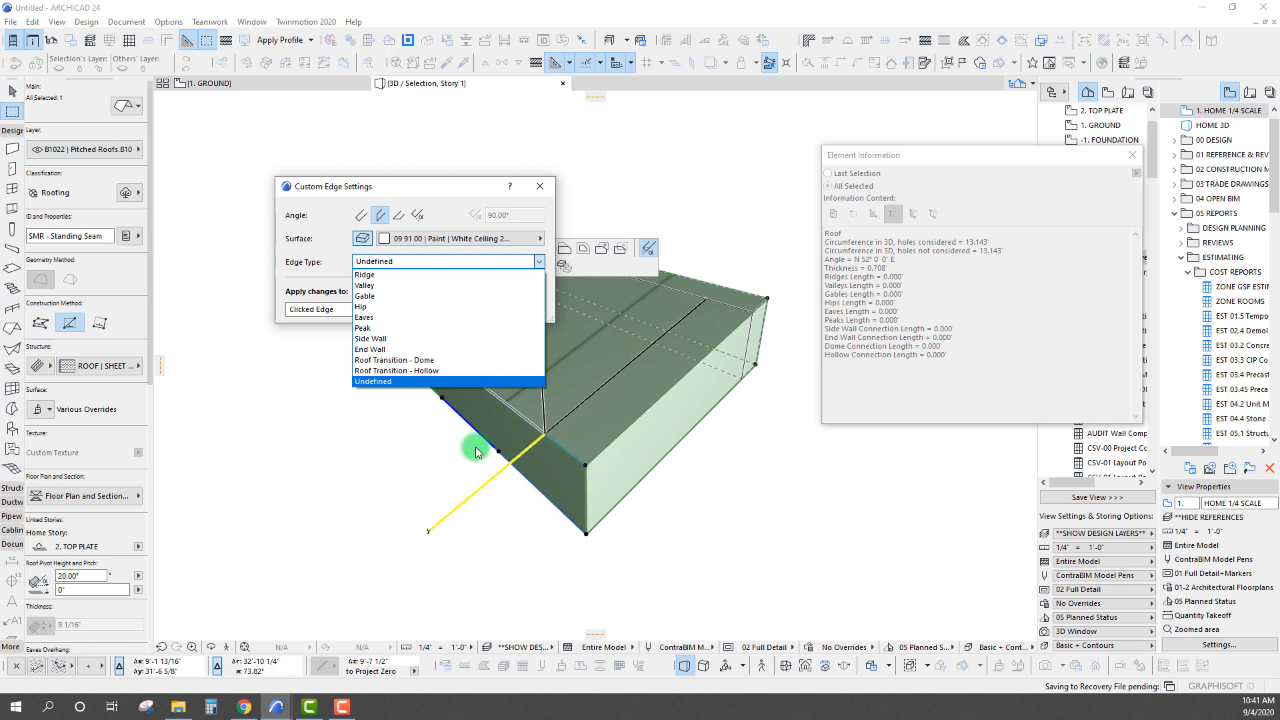
left_click(369, 319)
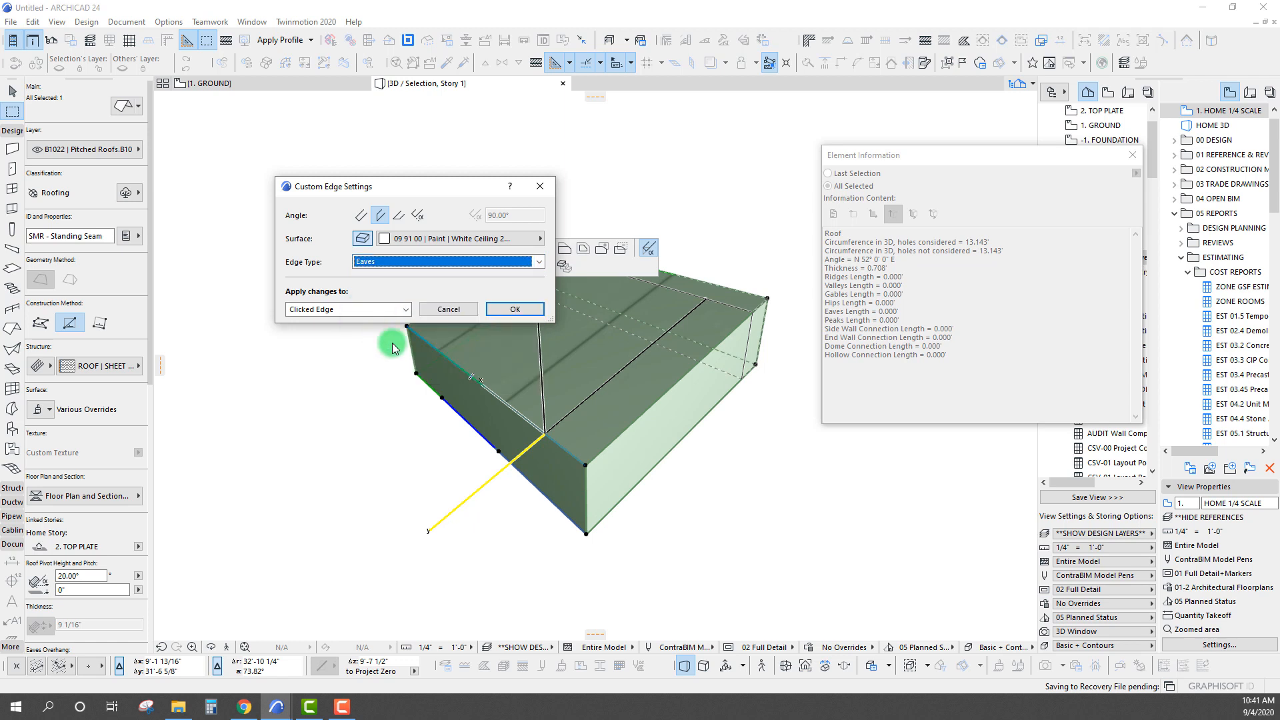
left_click_drag(404, 185, 332, 156)
left_click(449, 282)
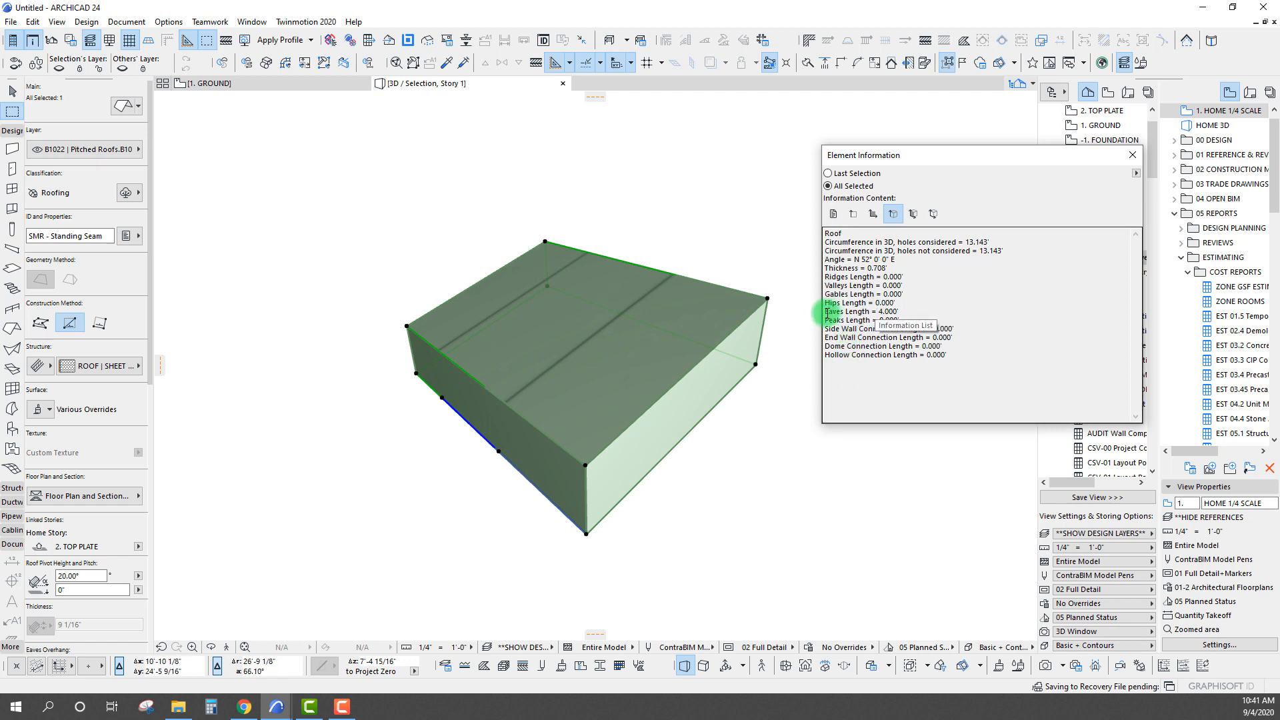
mouse_move(829, 309)
left_mouse_down()
mouse_move(912, 327)
mouse_move(895, 312)
mouse_move(823, 310)
left_mouse_up()
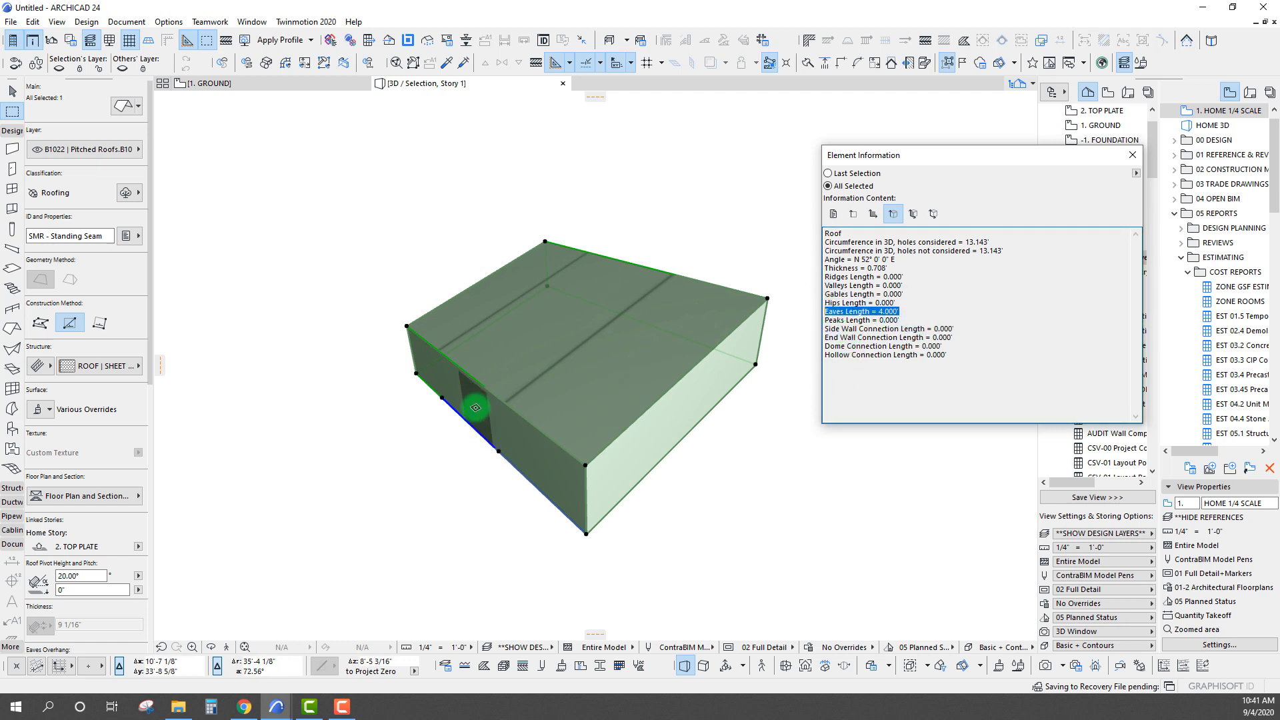
Set the roof's sloped side edge above the light face to the Gable edge type for the clicked edge only, and check its gables length
left_click(634, 422)
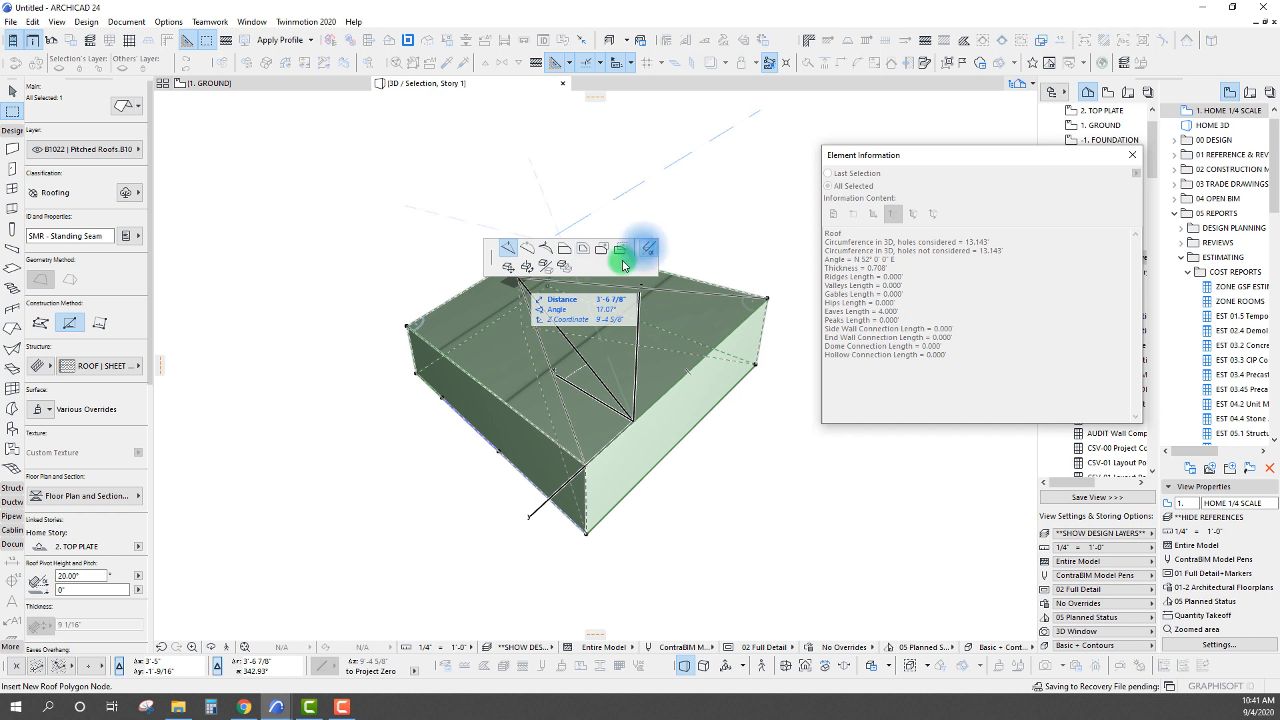
left_click(649, 247)
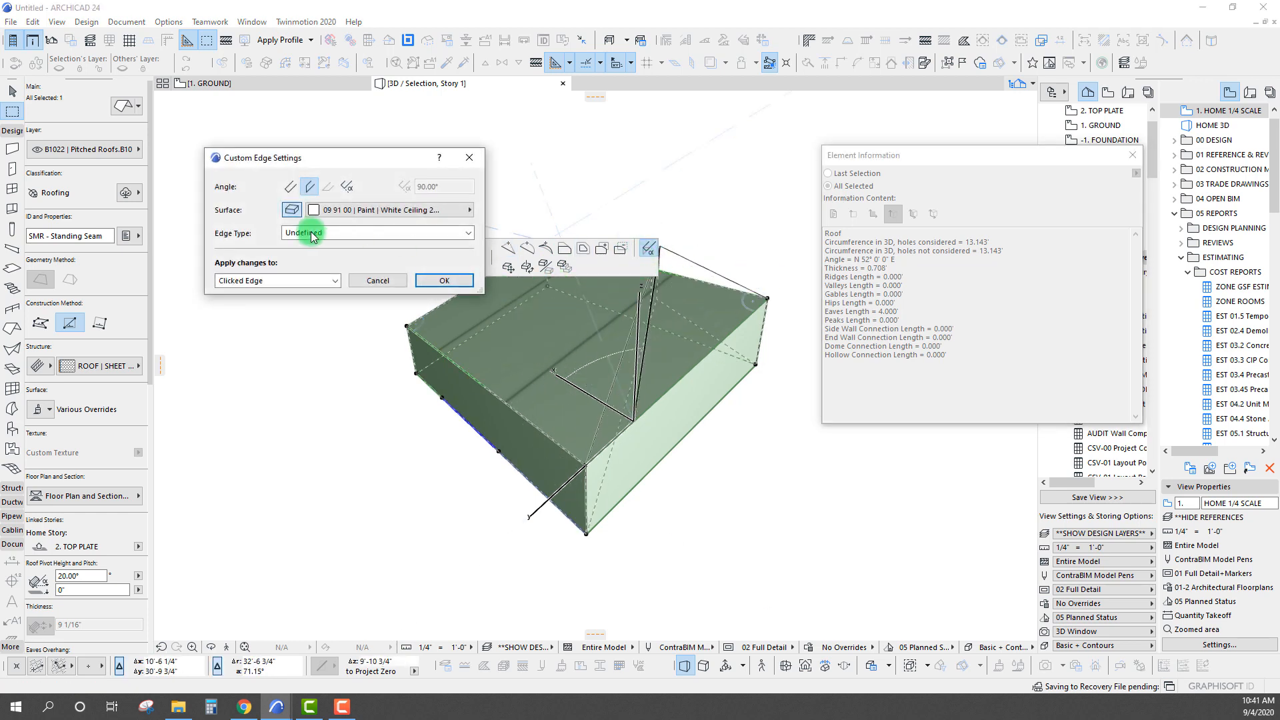
left_click(374, 233)
left_click(325, 267)
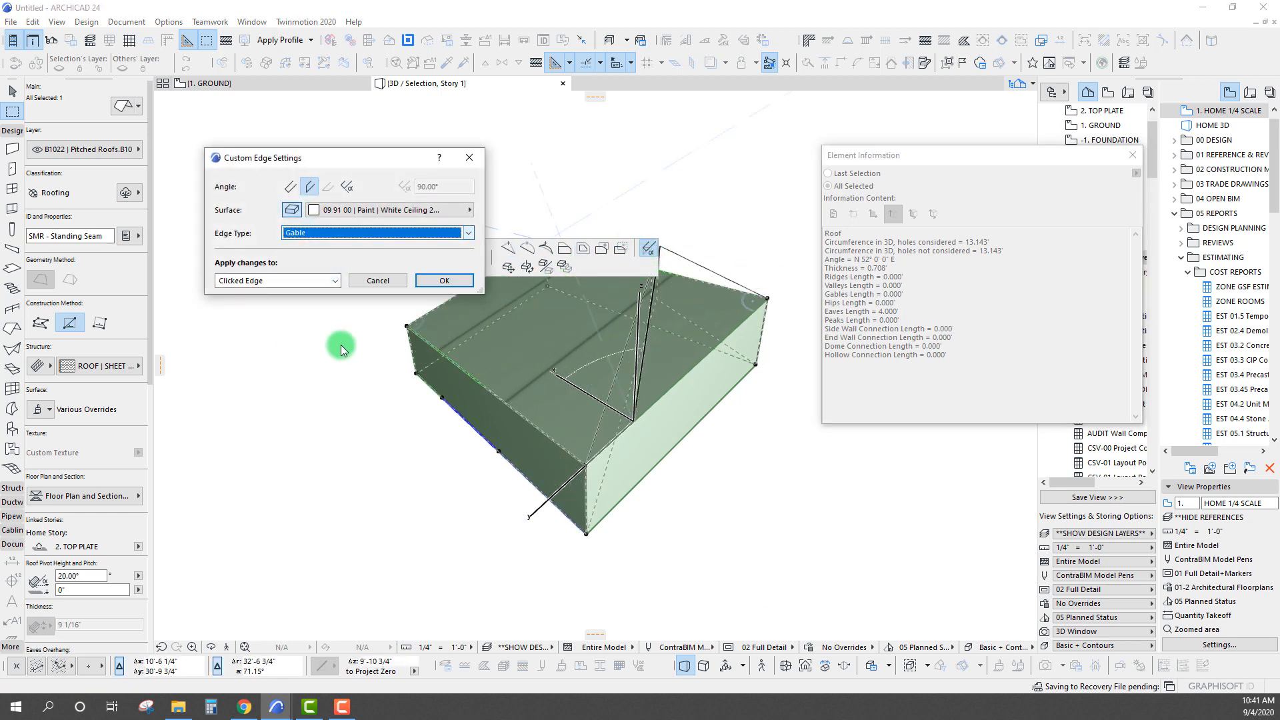
left_click(444, 281)
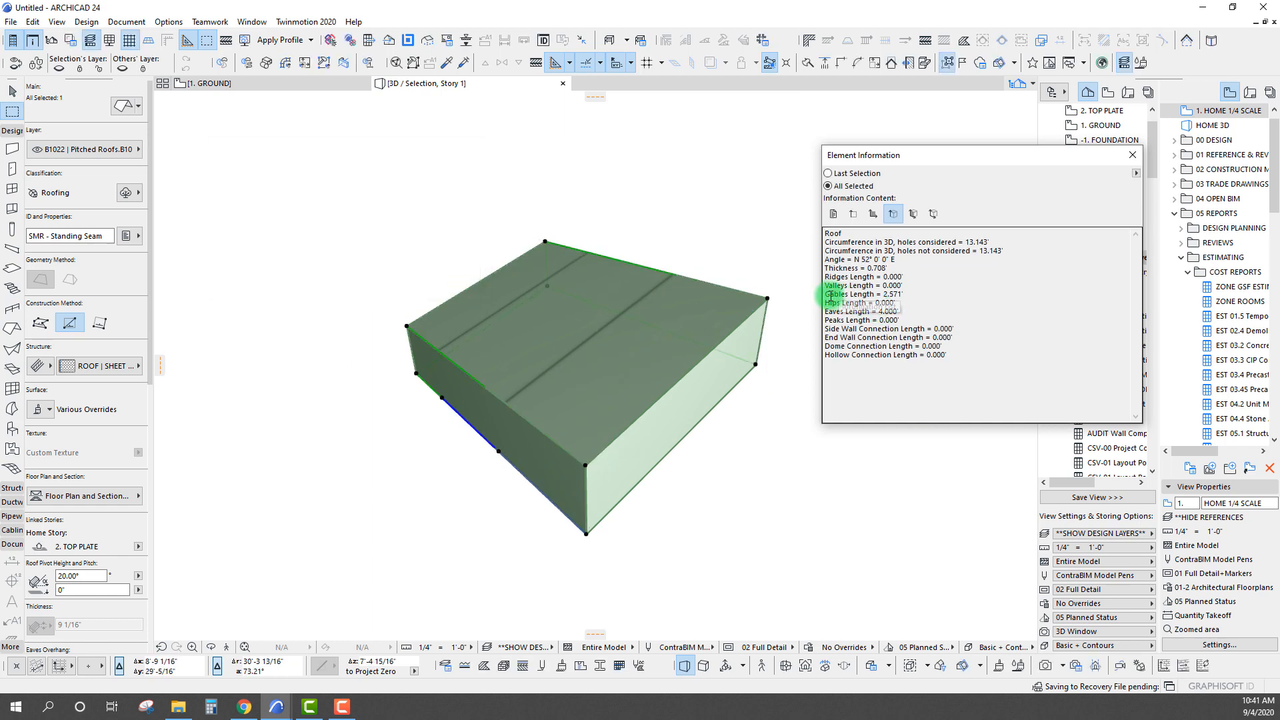
left_click(827, 294)
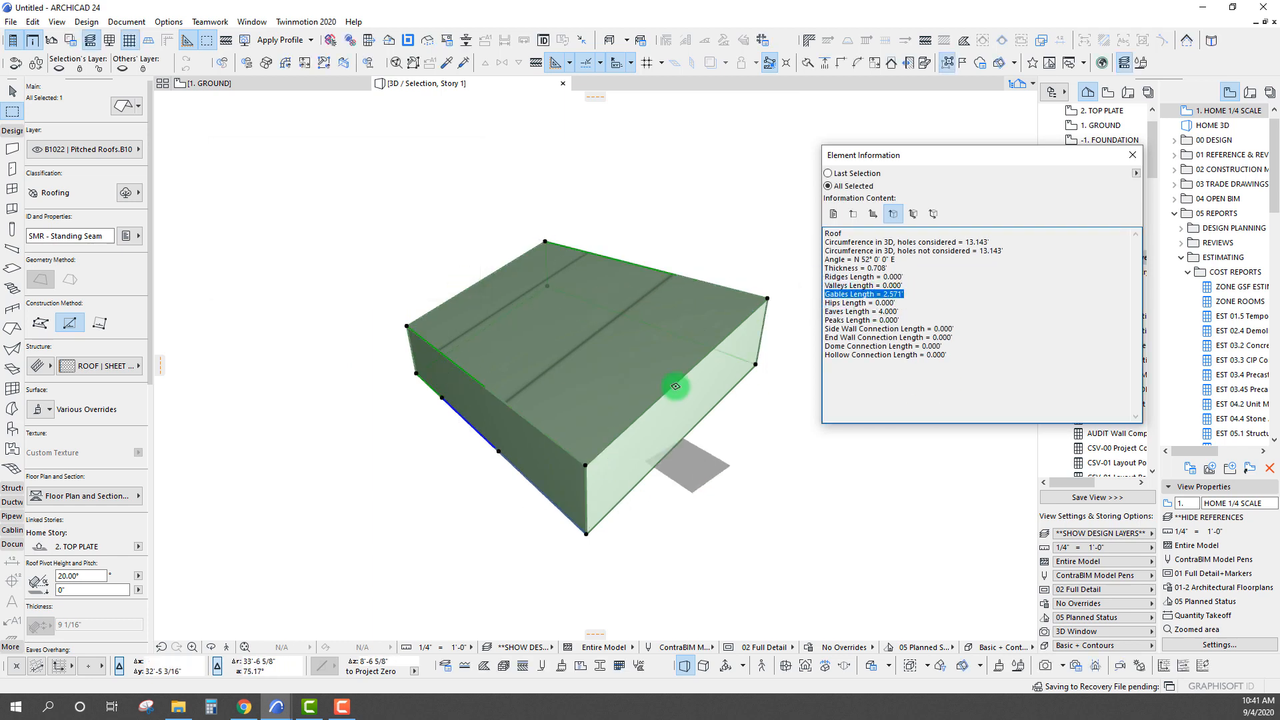
Compare the roof's listed ridges, valleys, gables, hips, eaves and peaks lengths in the element information
middle_click_drag(612, 390, 566, 390)
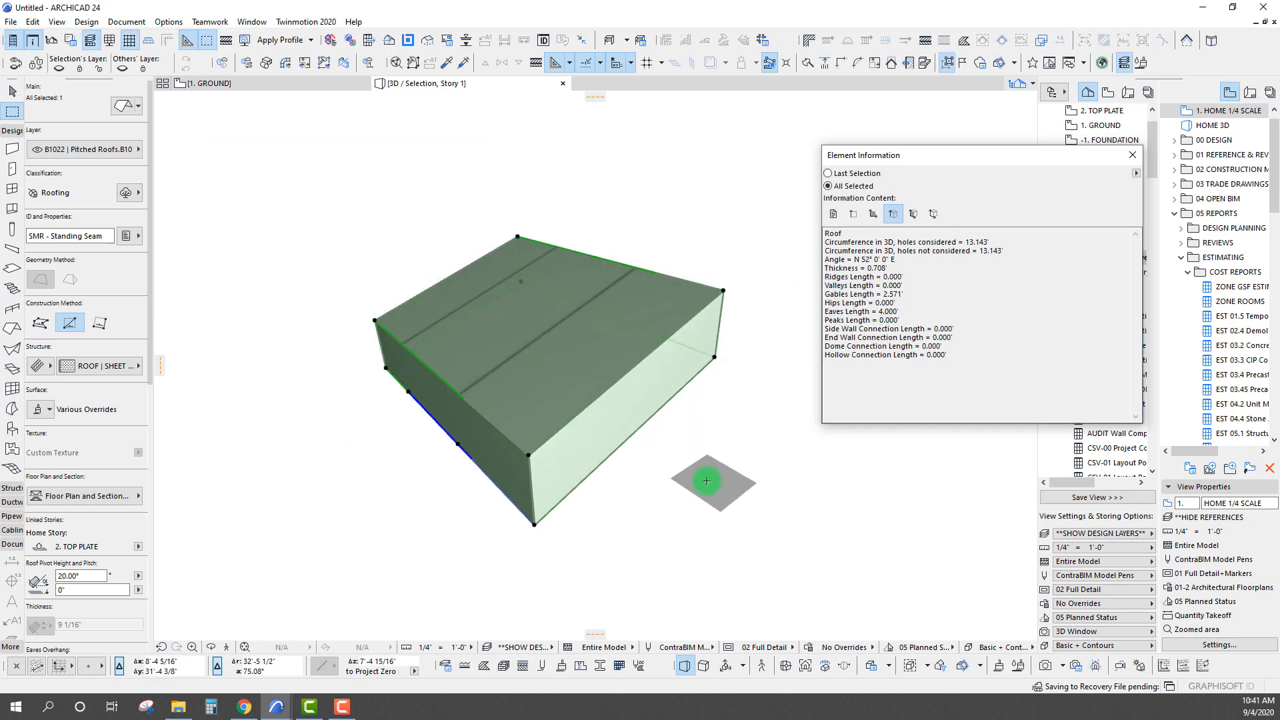
middle_click_drag(705, 500, 682, 481)
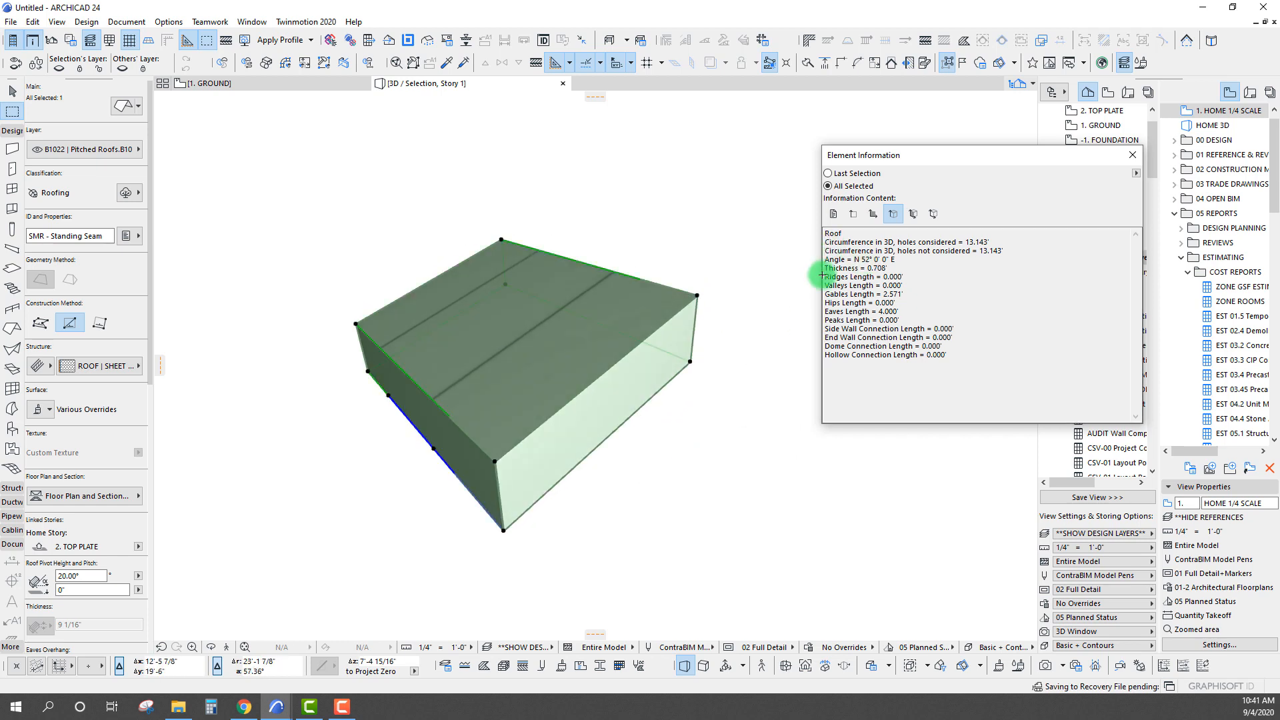
left_click_drag(825, 277, 911, 308)
mouse_move(827, 311)
left_mouse_down()
mouse_move(898, 312)
mouse_move(816, 311)
left_mouse_up()
left_click(864, 312)
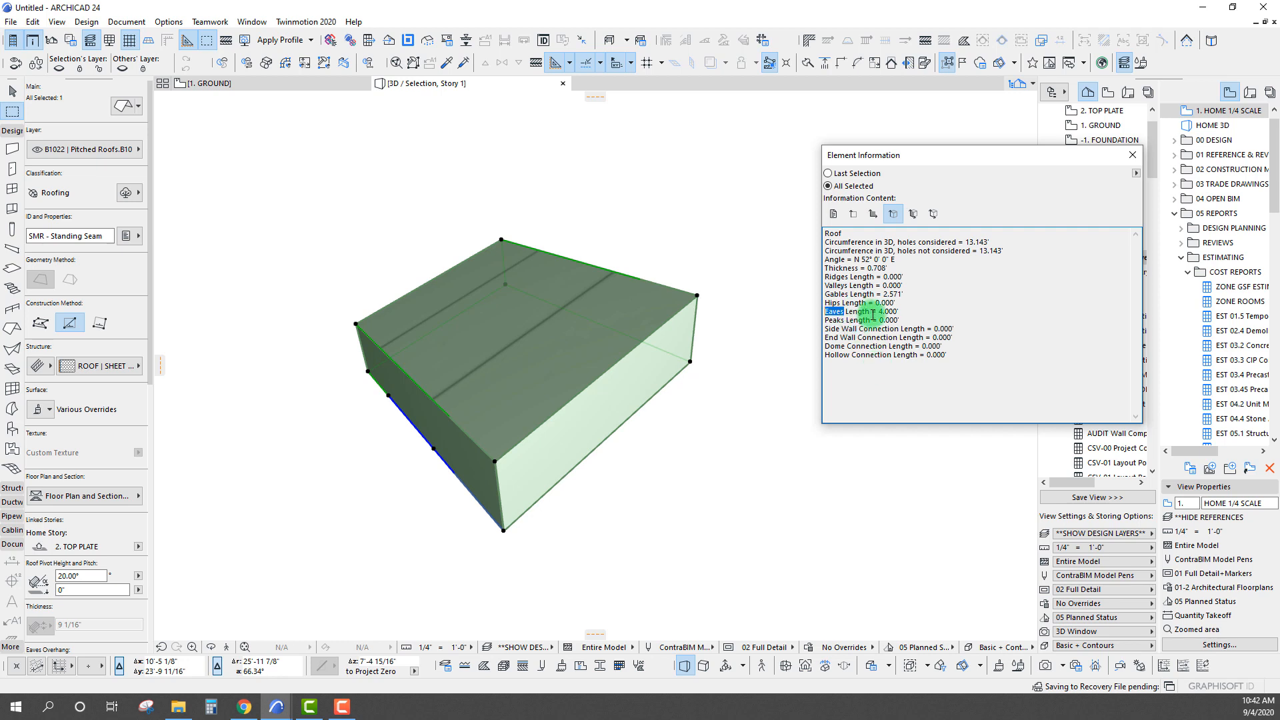
left_click_drag(873, 315, 821, 285)
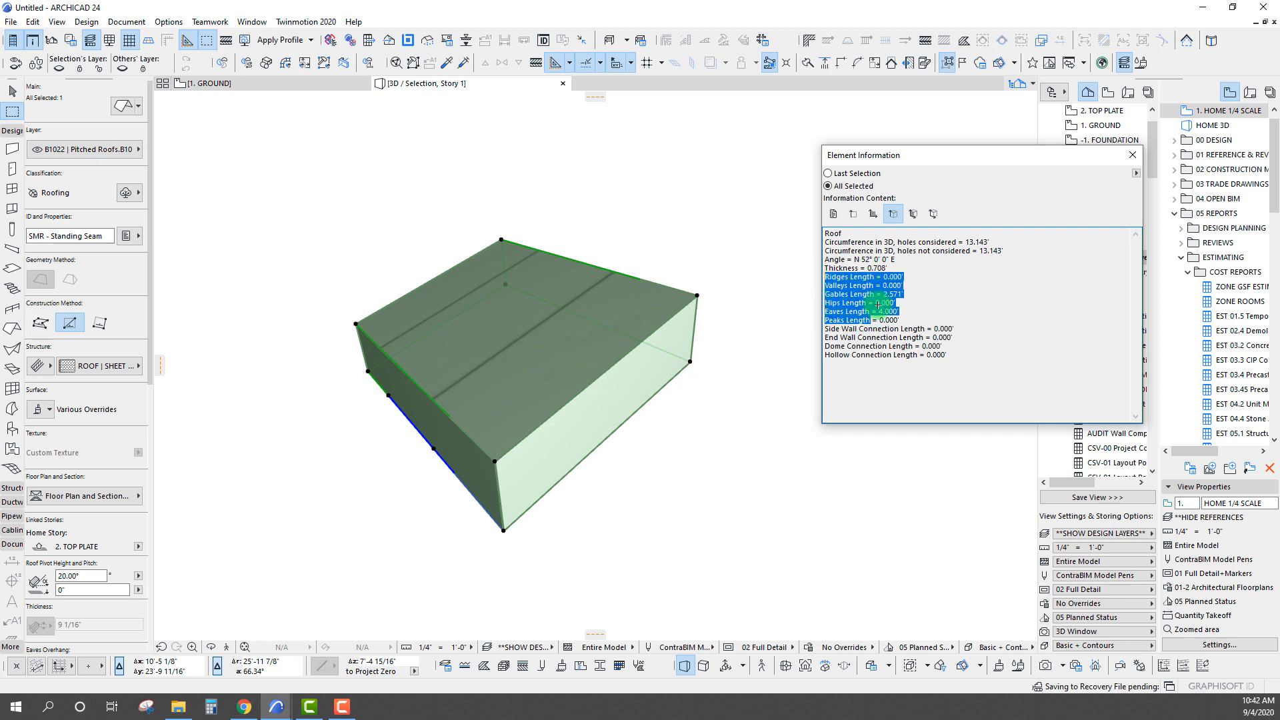
left_click(917, 326)
Close the Element Information palette to clear the view of the roof sample
left_click_drag(942, 156, 798, 175)
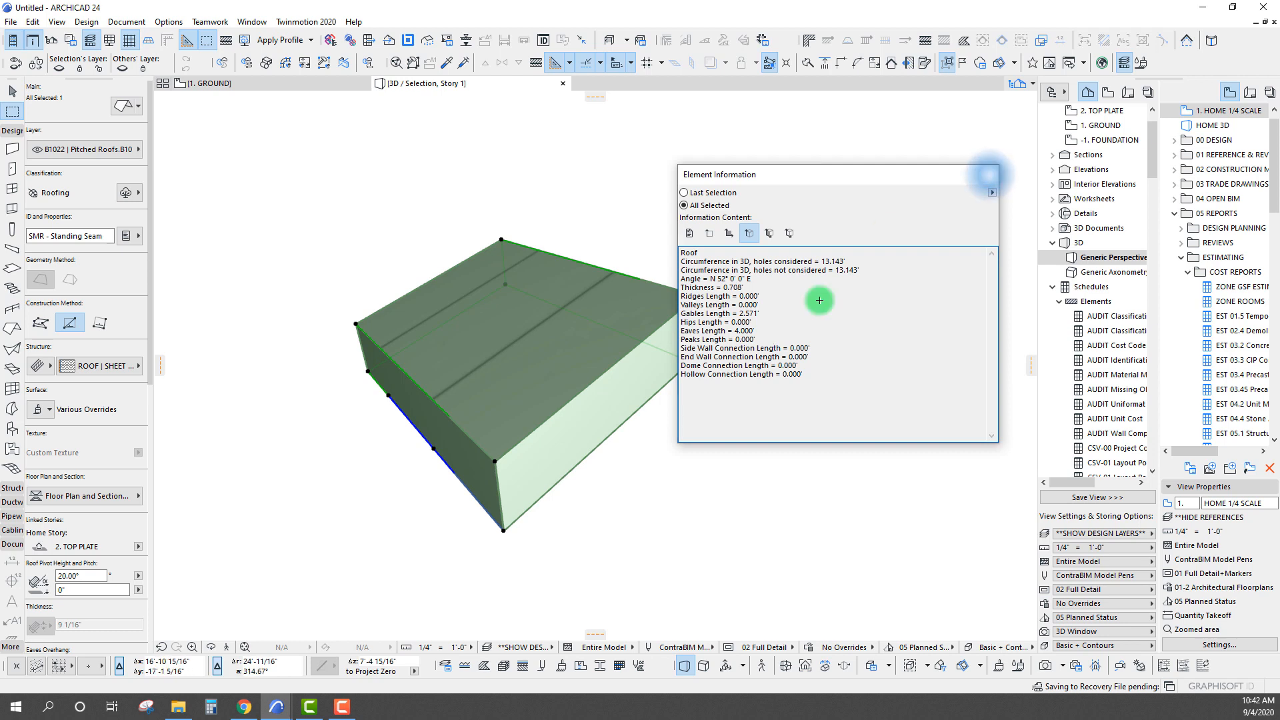
left_click(989, 174)
middle_click_drag(560, 333, 602, 294)
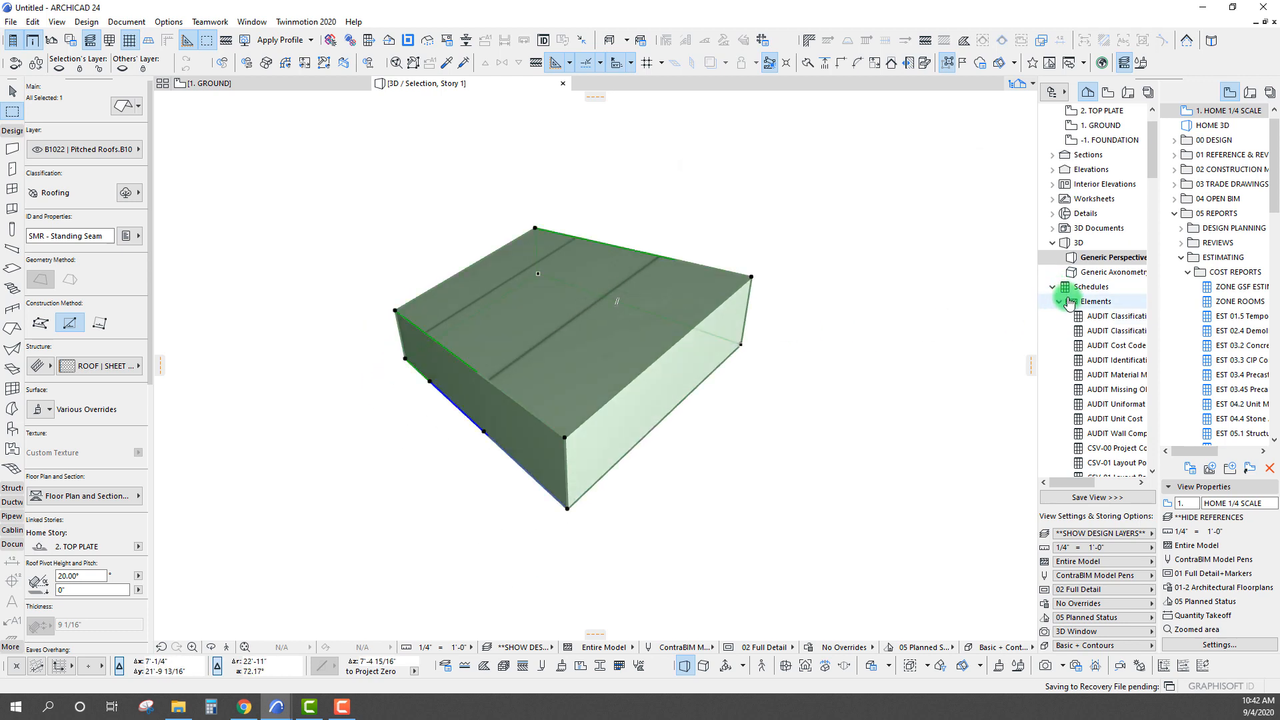
Create a new element schedule scheme with the ID SMR and the name Sheet Metal Roofing
scroll(1068, 301, "down", 1)
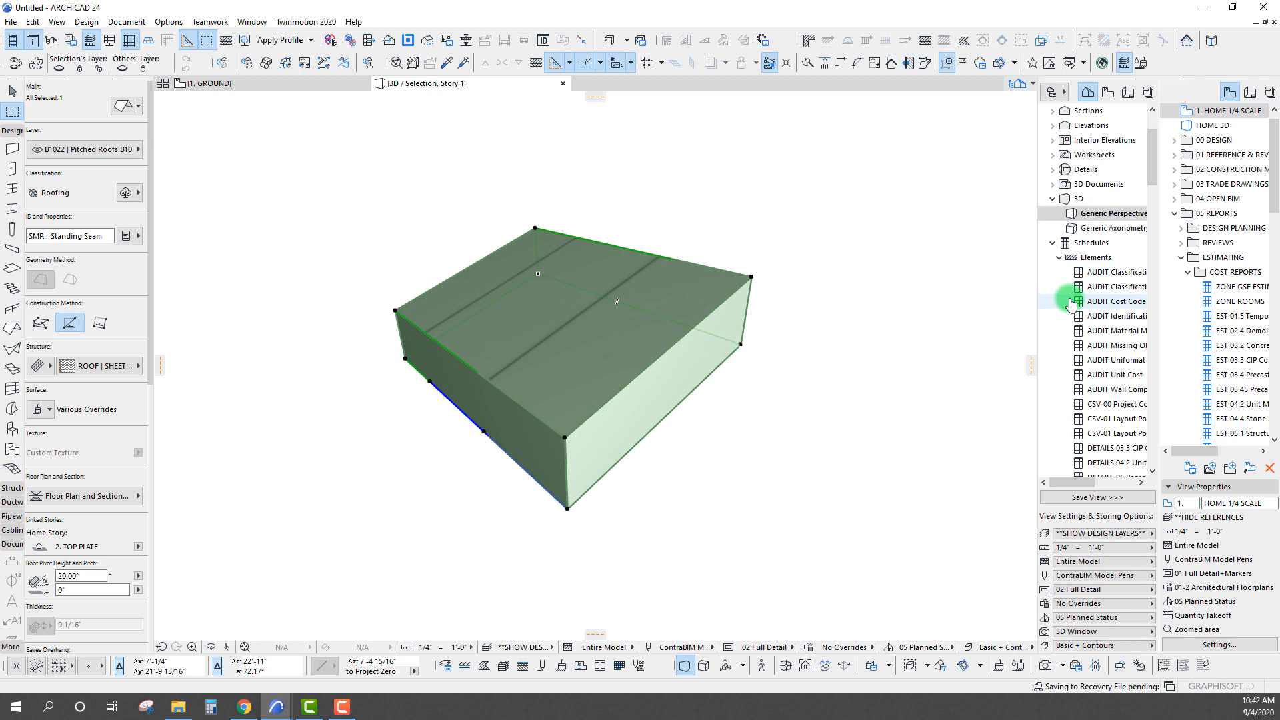
left_click(1060, 259)
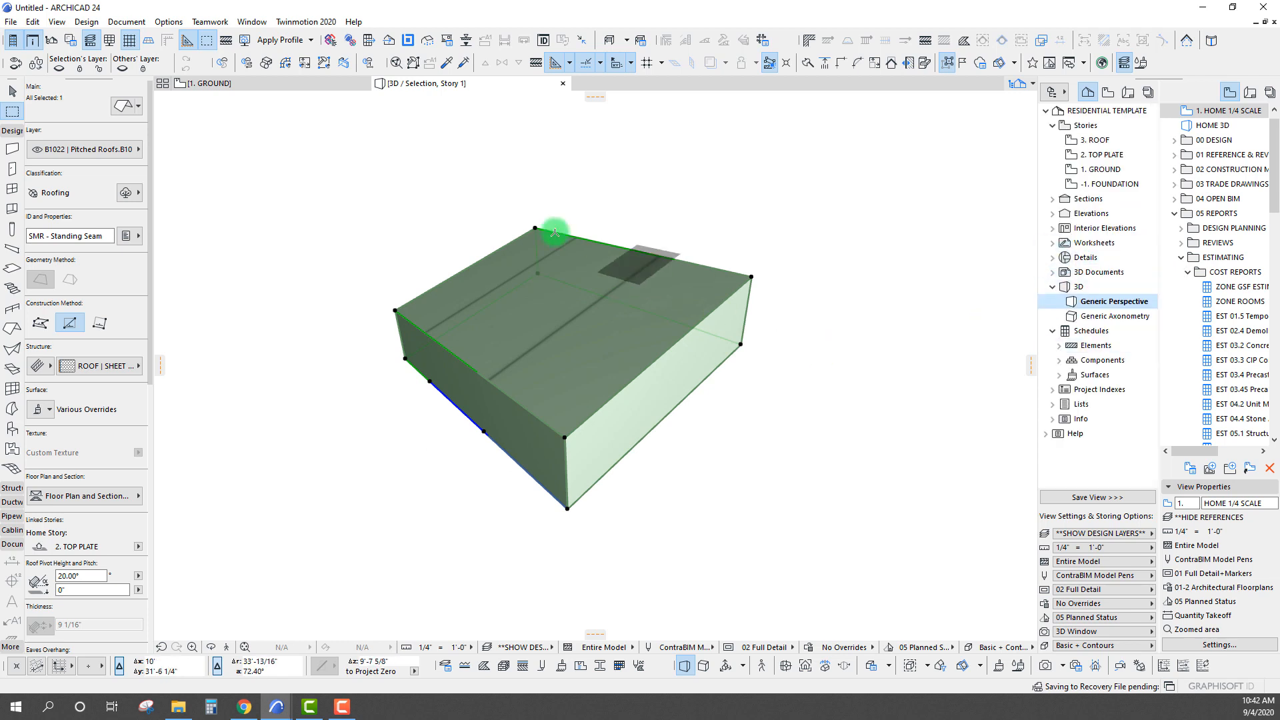
left_click(1087, 346)
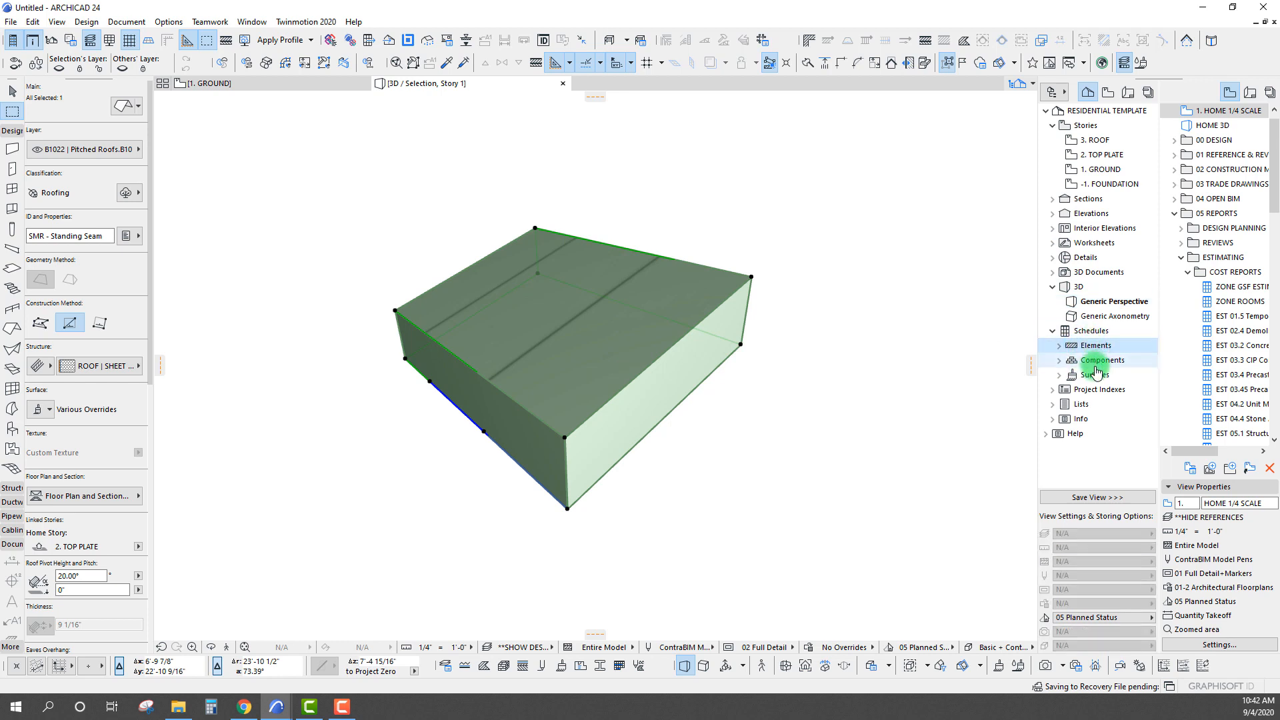
left_click(1096, 365)
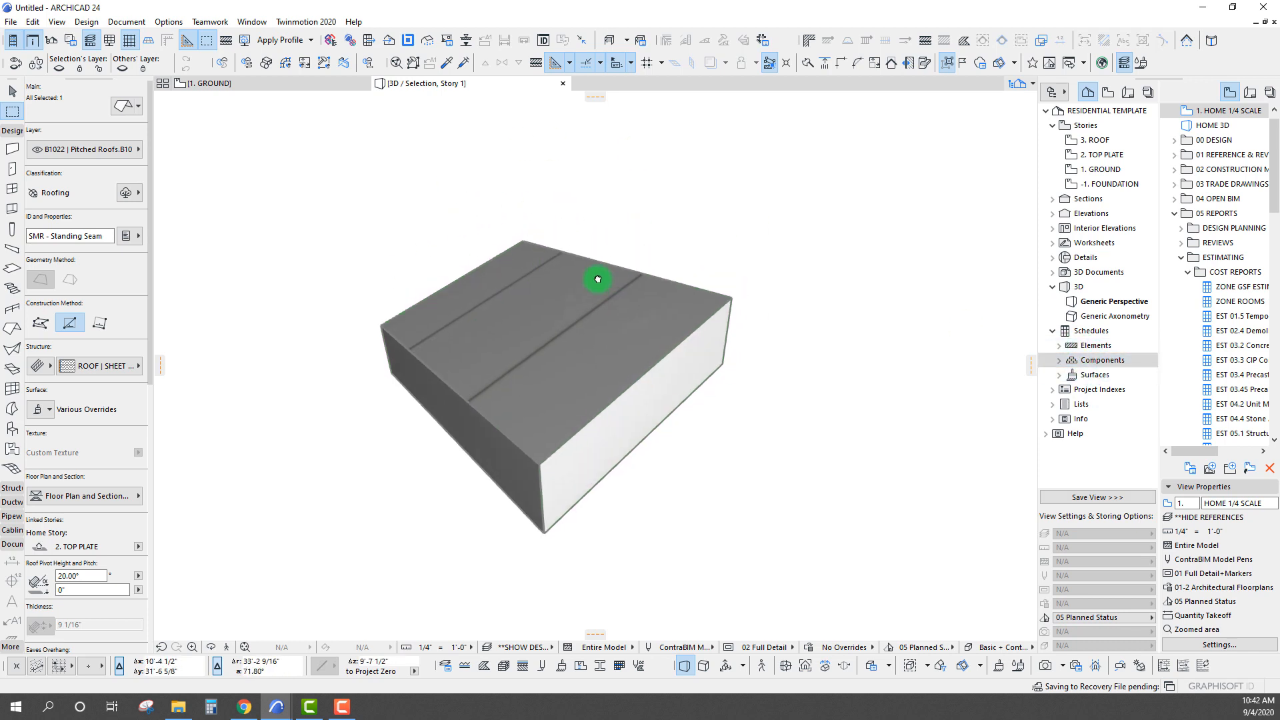
left_click(1085, 347)
right_click(1085, 352)
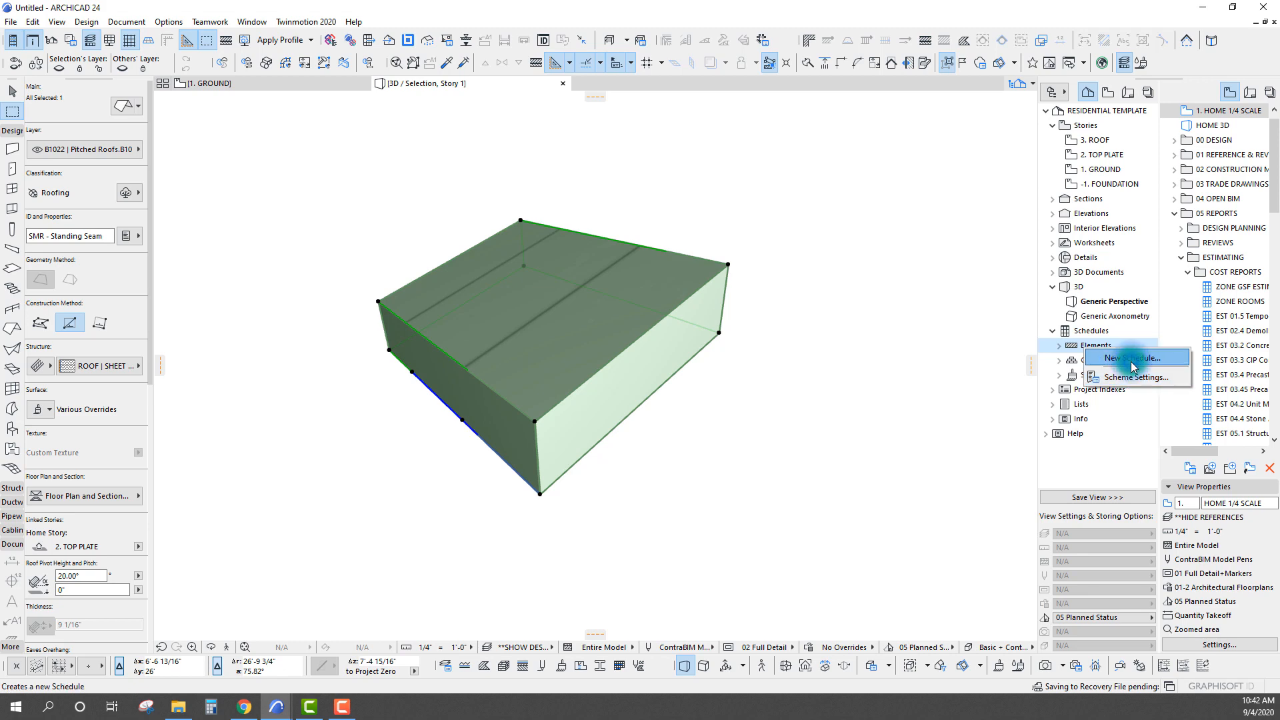
left_click(1131, 358)
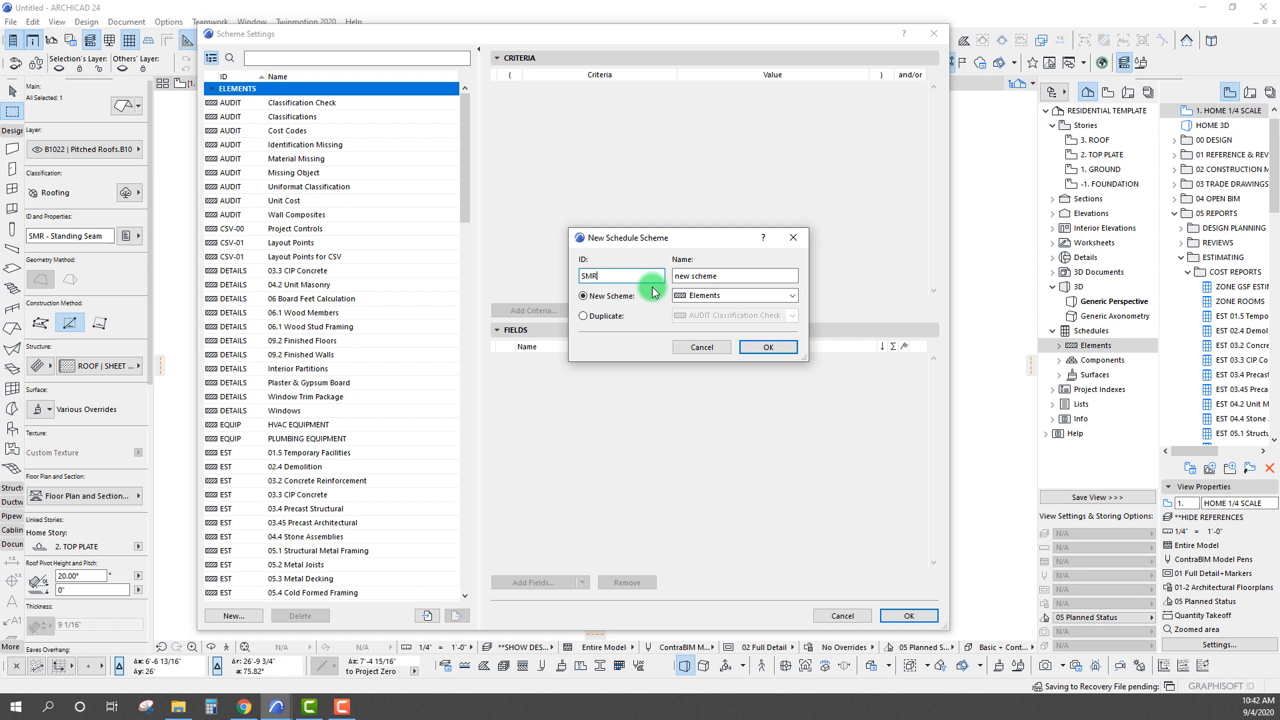
type("SMR")
left_click(731, 276)
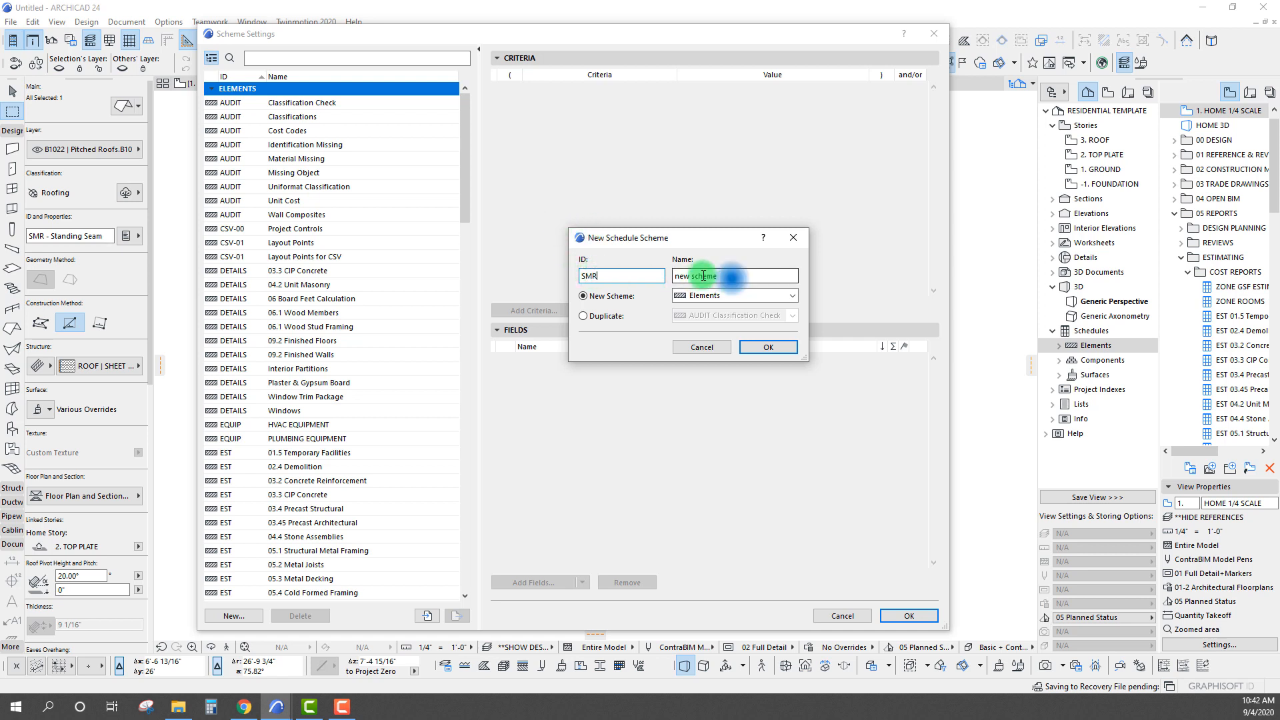
left_click_drag(731, 277, 611, 271)
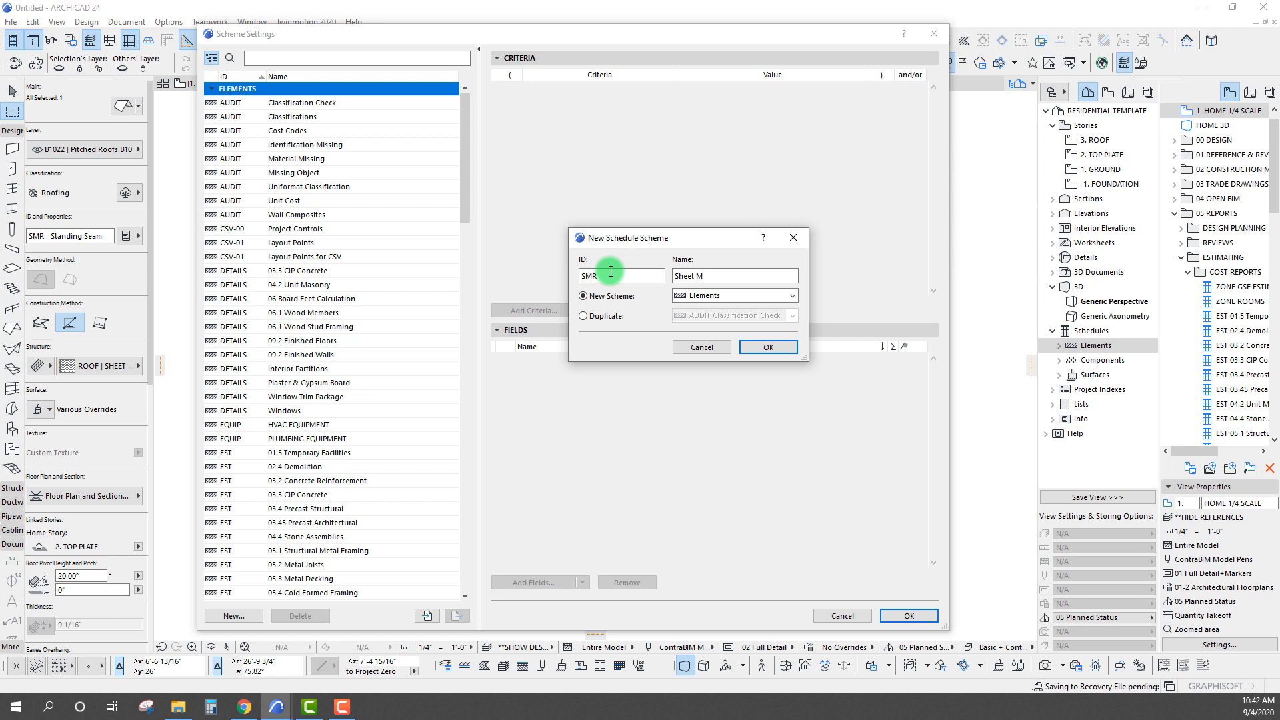
left_click(752, 350)
Review the Sheet Metal Roofing scheme's criteria and empty fields, and accept it with the element type criterion left at All Types
scroll(302, 420, "down", 2)
scroll(303, 420, "down", 1)
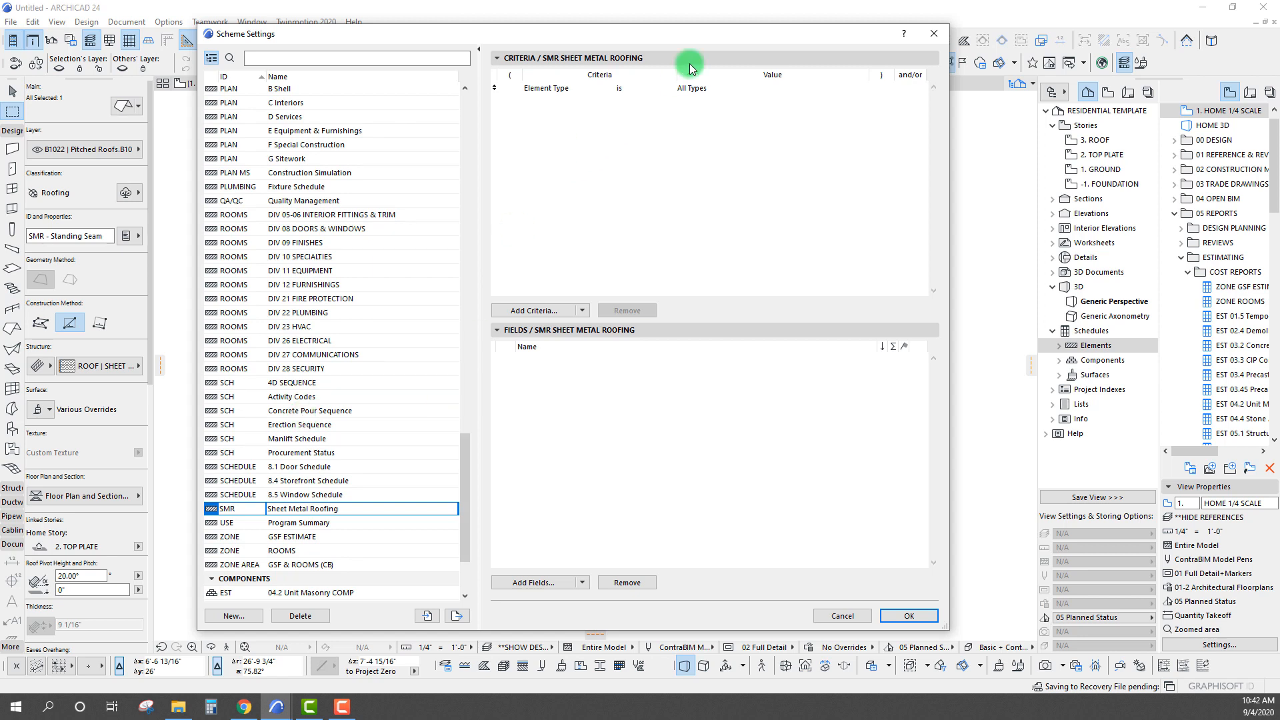
left_click_drag(698, 35, 701, 35)
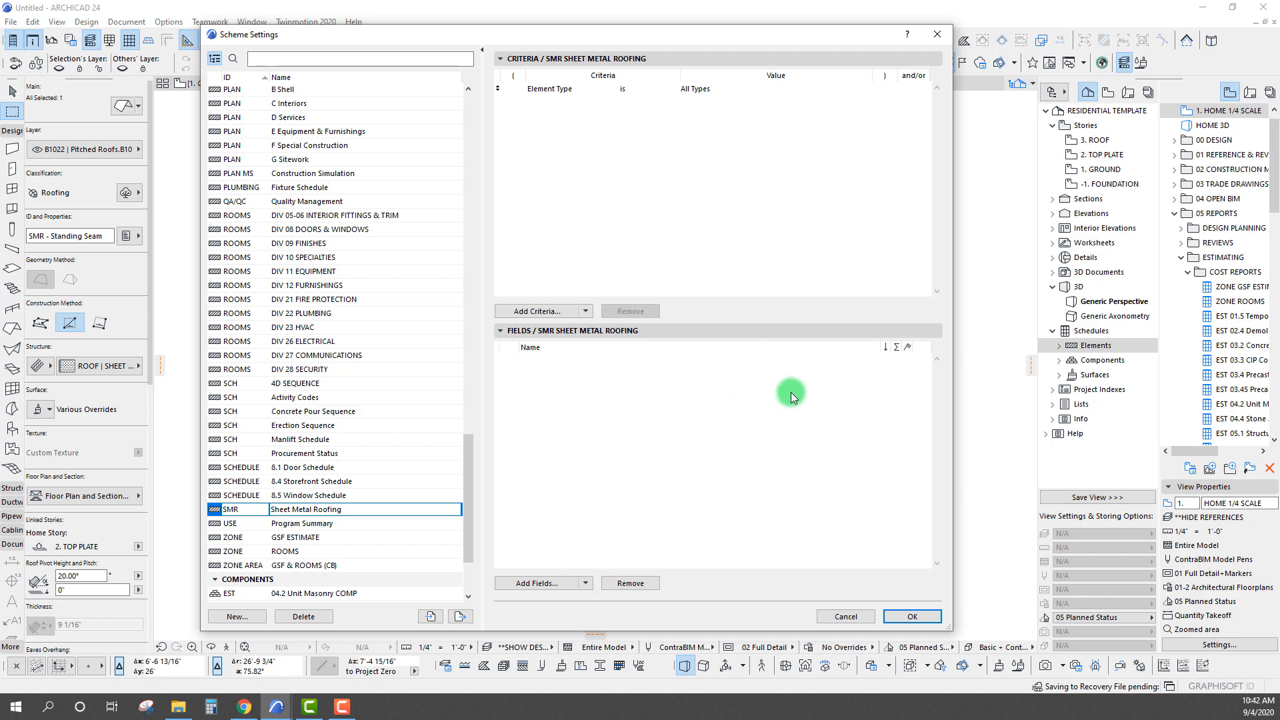
left_click(709, 166)
left_click_drag(660, 34, 705, 27)
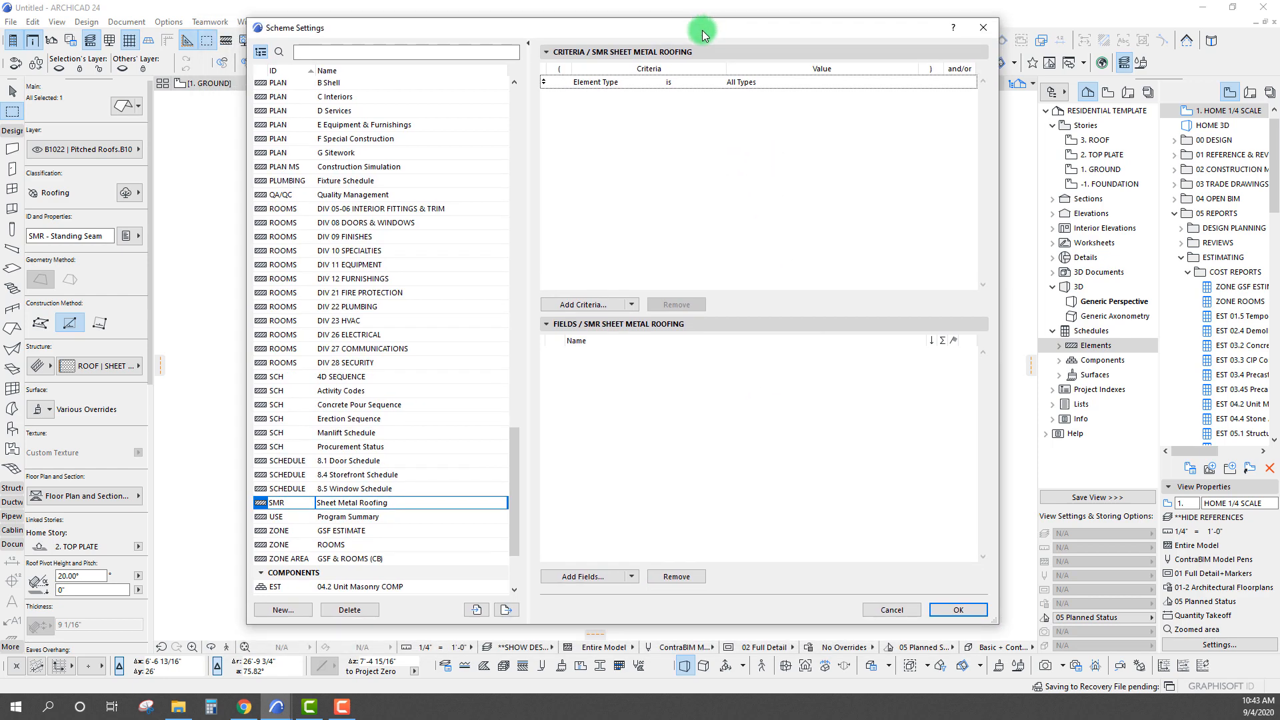
left_click(957, 609)
Open the SMR Sheet Metal Roofing schedule from the project's element schedules
left_click(1058, 346)
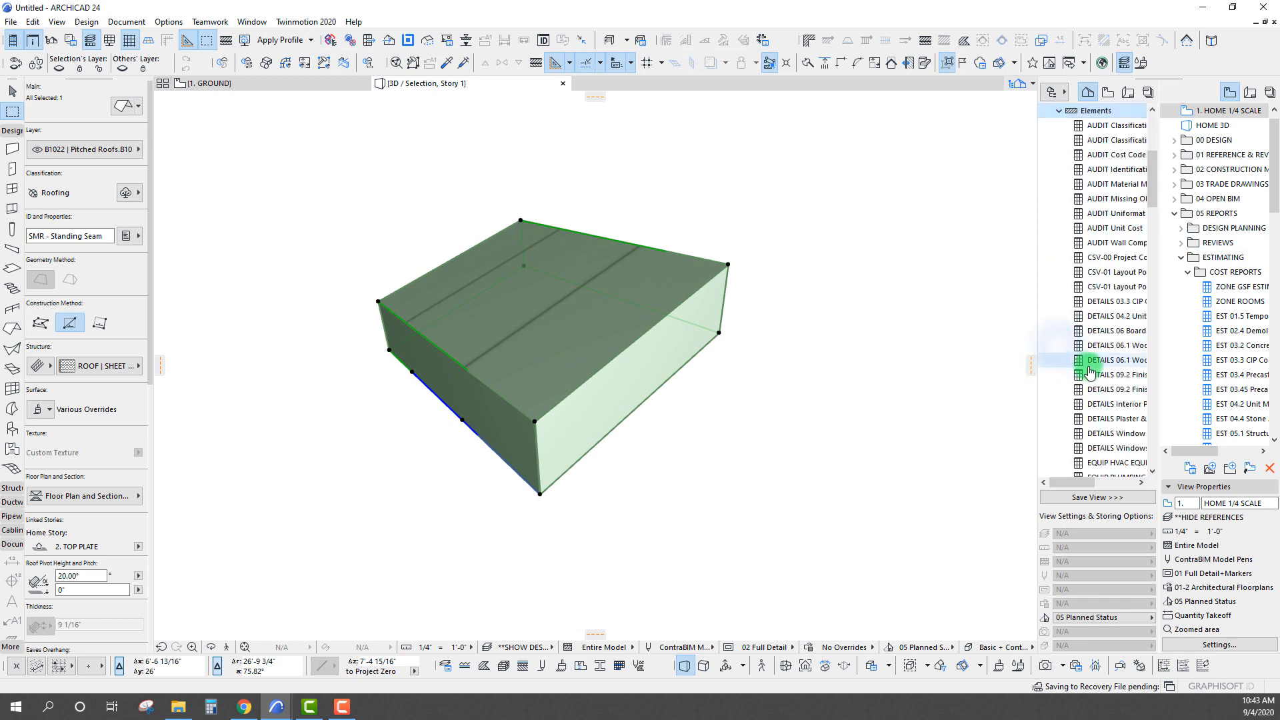
scroll(1097, 365, "down", 10)
scroll(1107, 387, "down", 10)
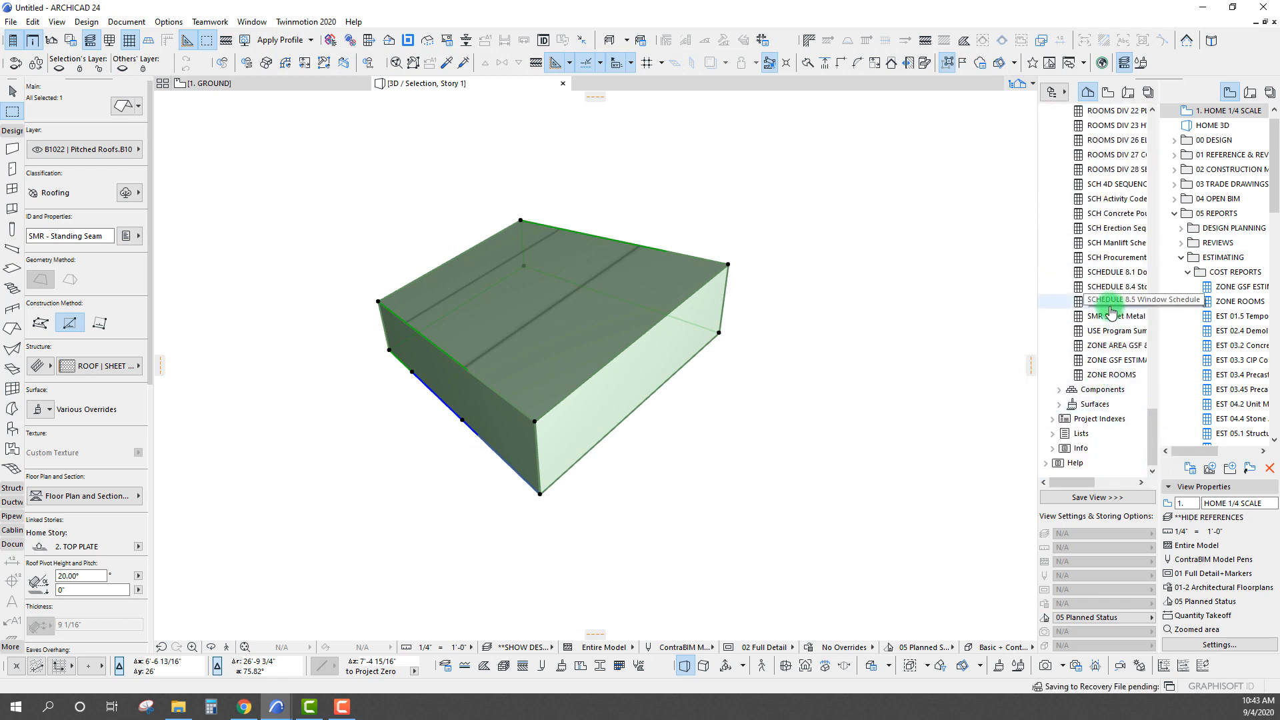
double_click(1113, 315)
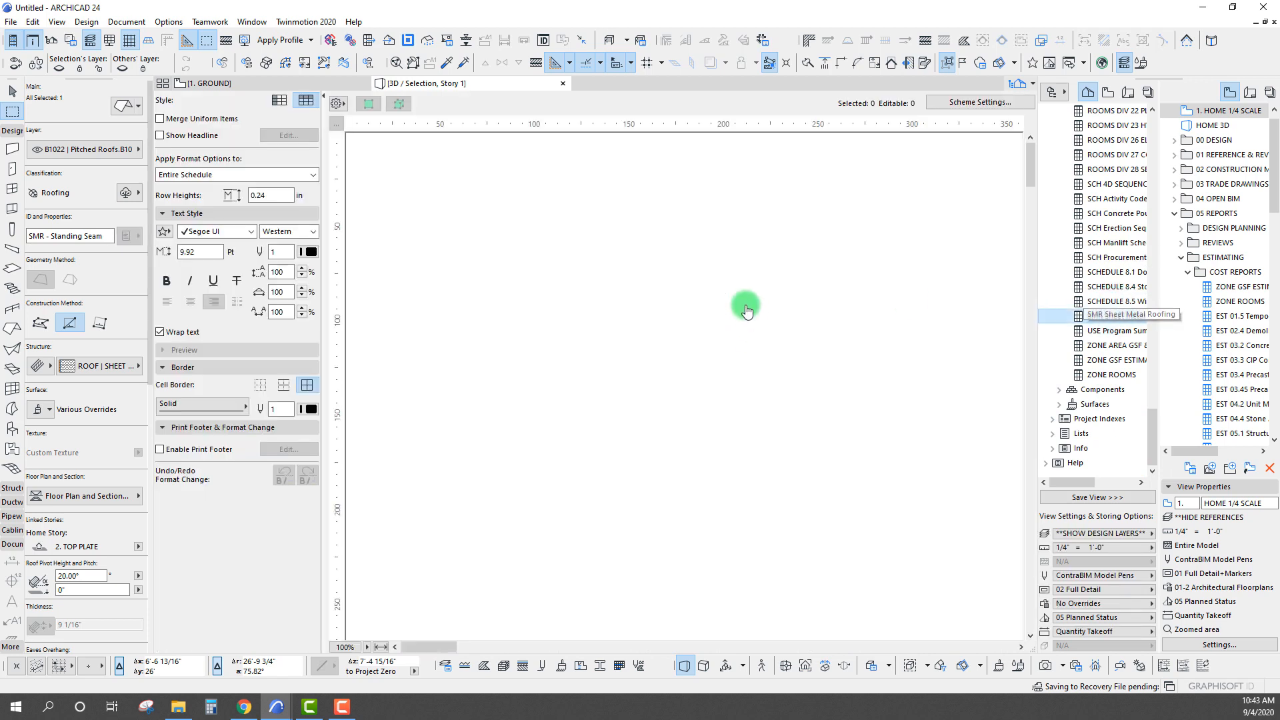
left_click(650, 444)
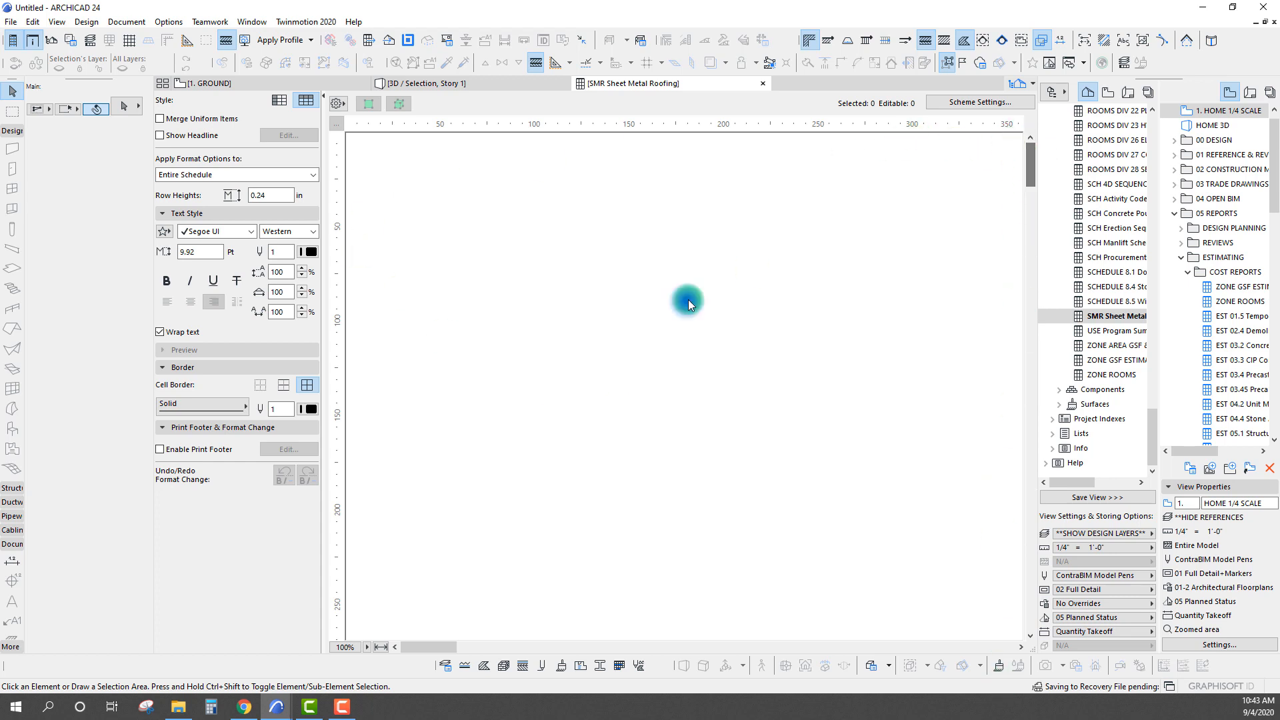
Return to the 1. GROUND floor plan and select the roof sample beneath the roofing notes
left_click(249, 85)
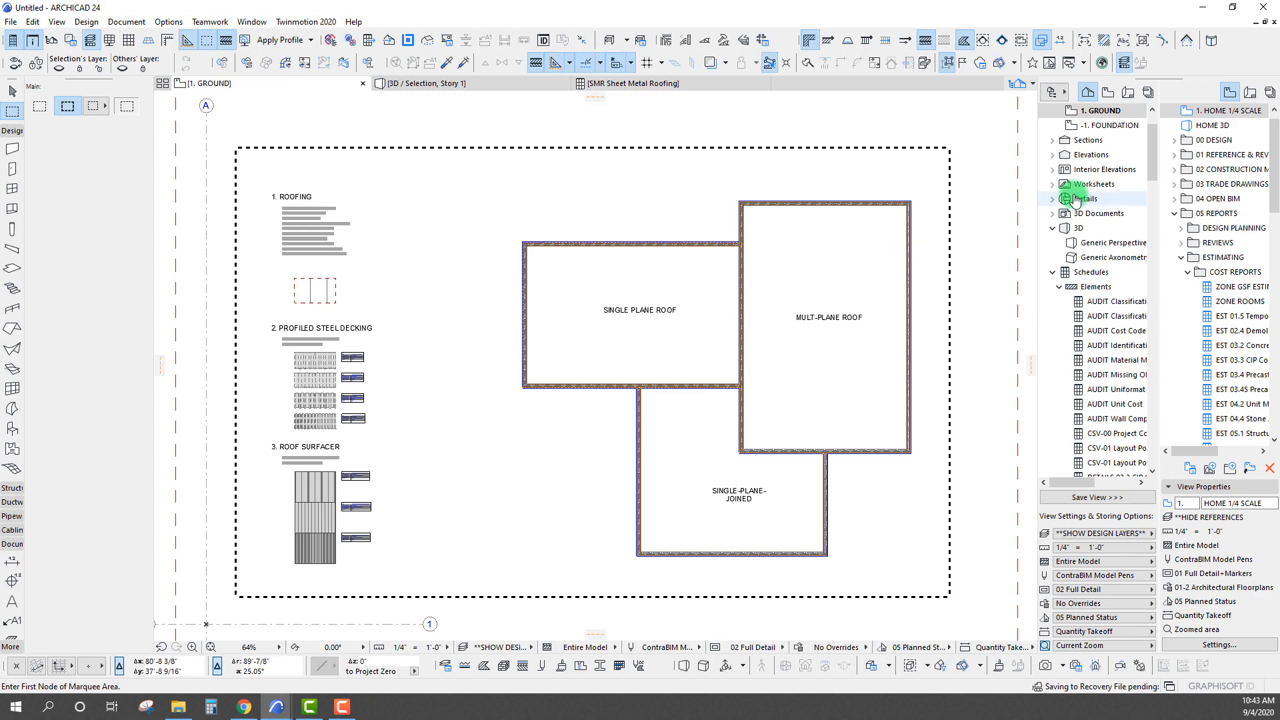
left_click_drag(1154, 157, 1148, 437)
middle_click_drag(712, 394, 712, 416)
scroll(308, 304, "up", 5)
middle_click_drag(309, 302, 381, 300)
key("Escape")
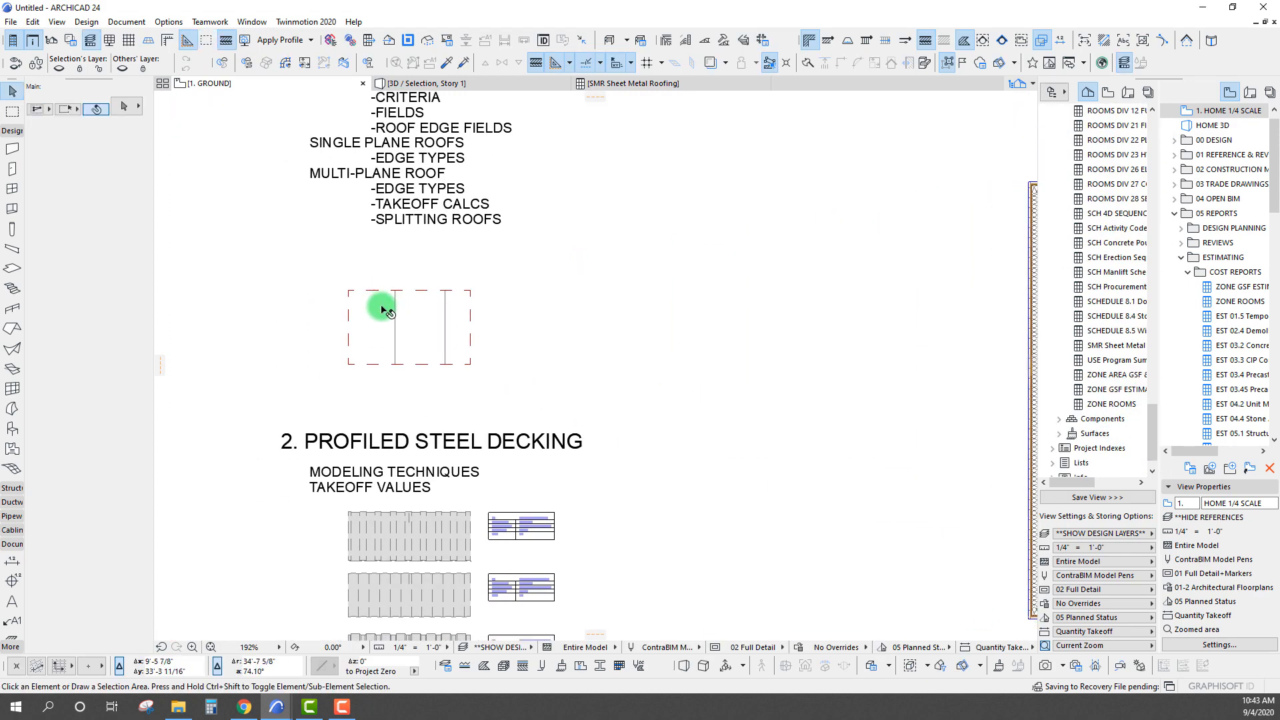
left_click(382, 304)
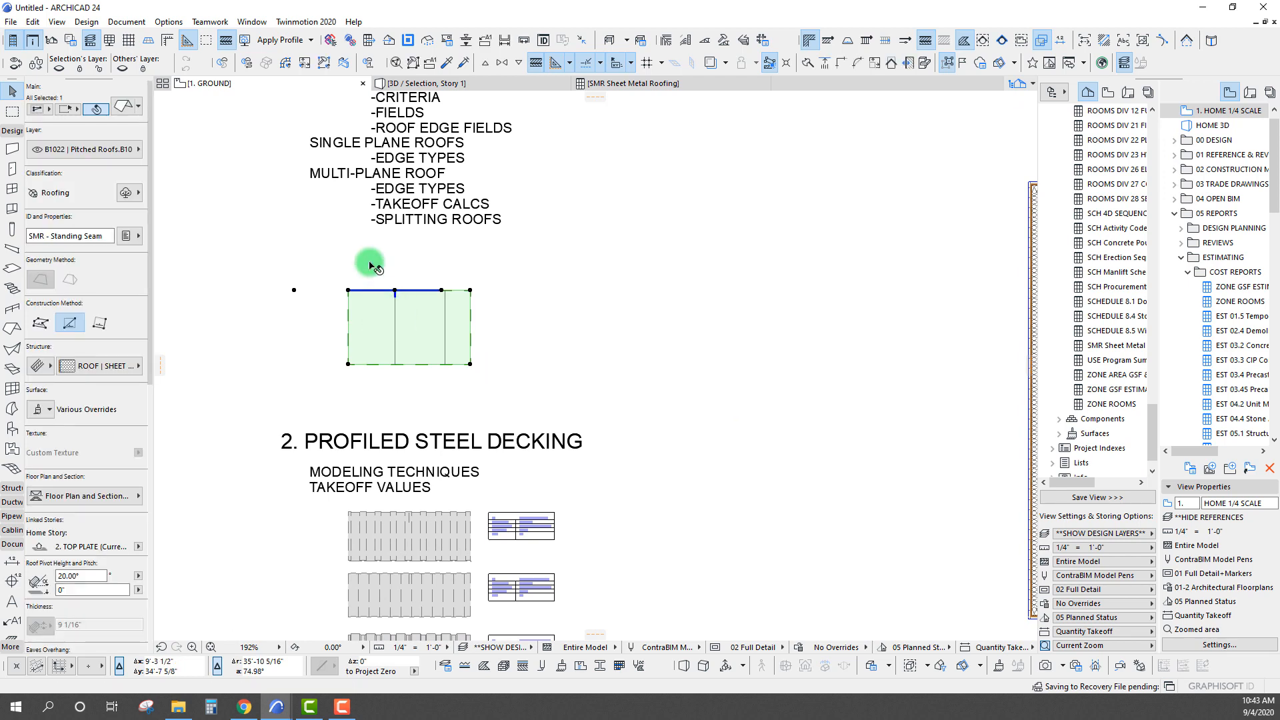
middle_click_drag(357, 224, 410, 354)
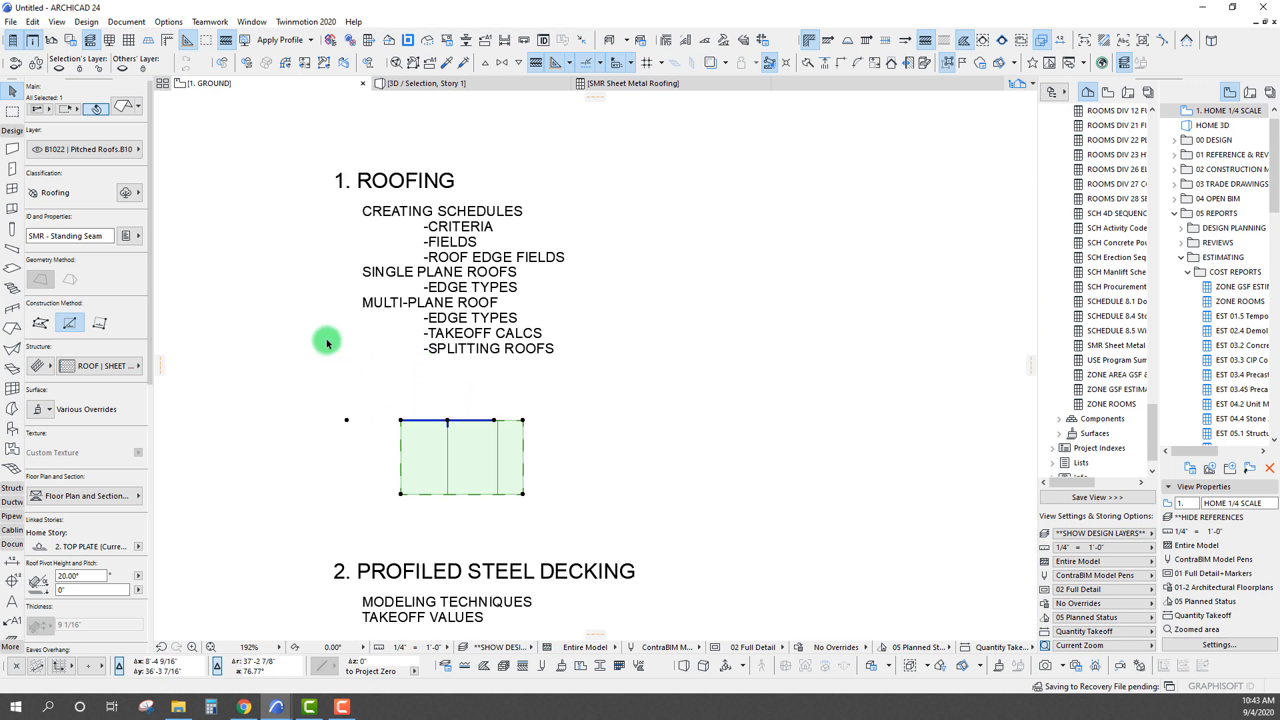
Examine the selected roof's Cost Estimate (CB) and Identification (CB) properties as possible schedule criteria
left_click(133, 234)
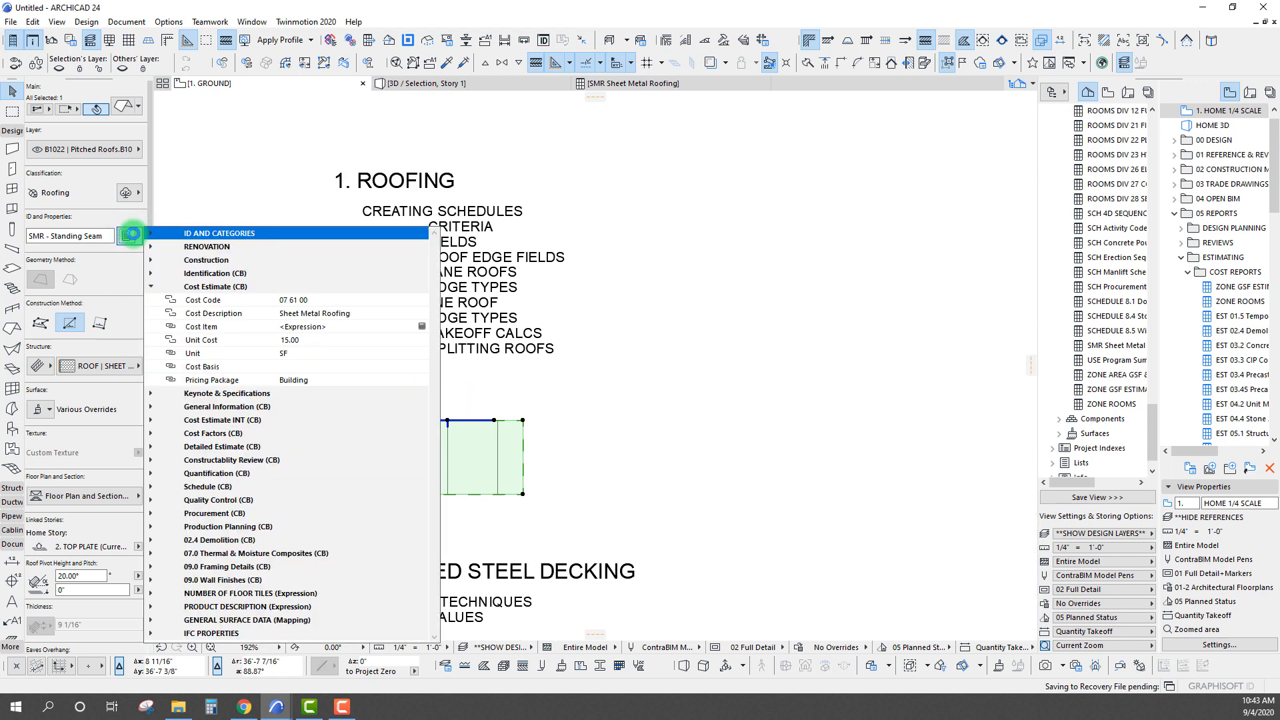
left_click(150, 286)
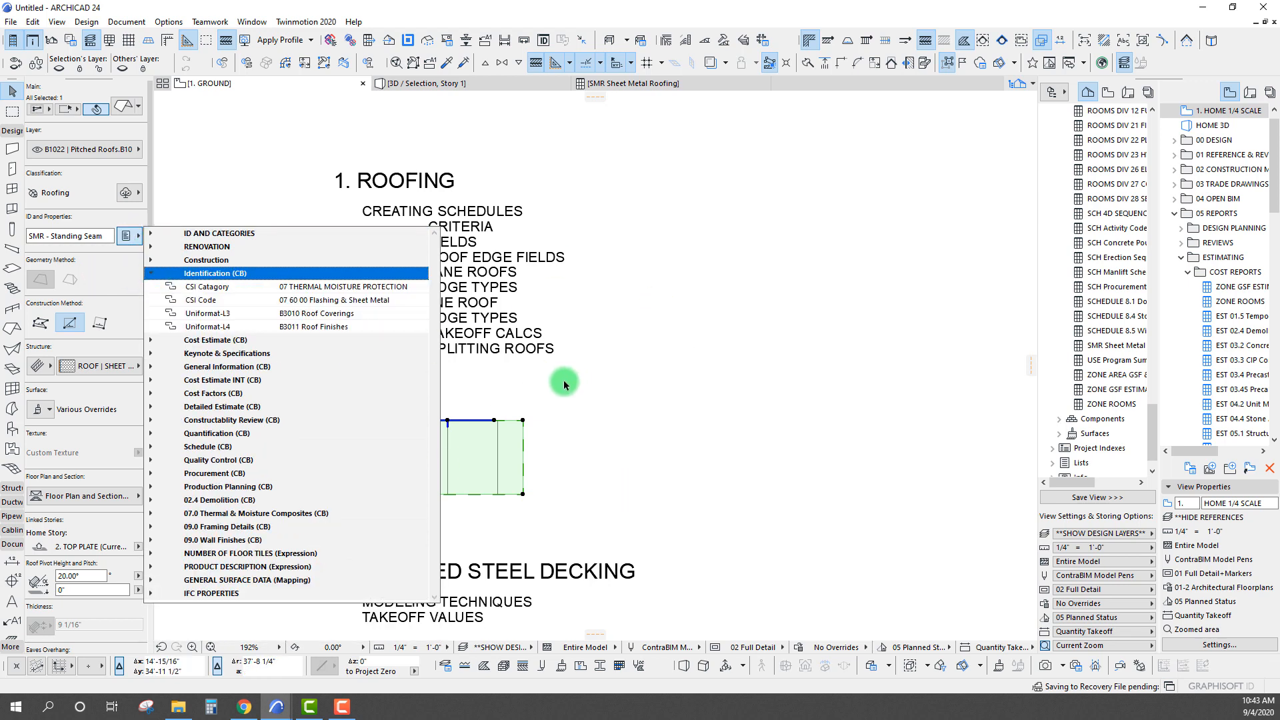
left_click(572, 386)
middle_click_drag(449, 392, 690, 408)
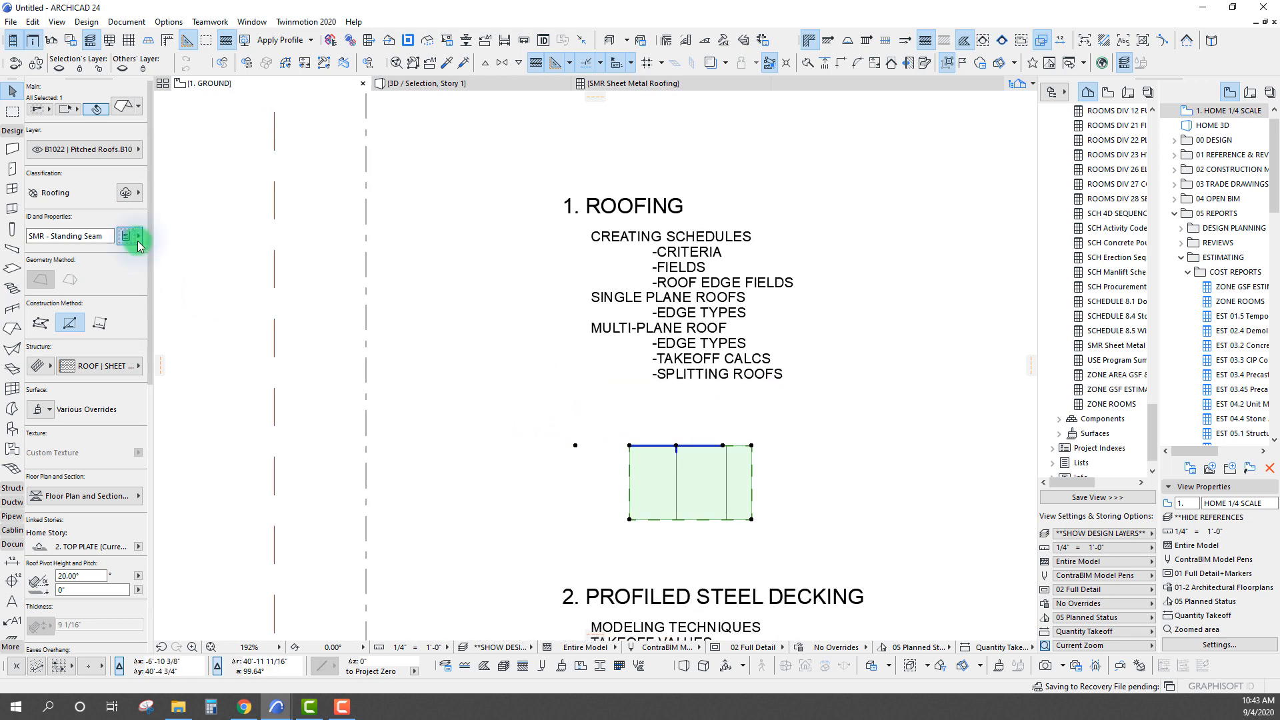
left_click(137, 240)
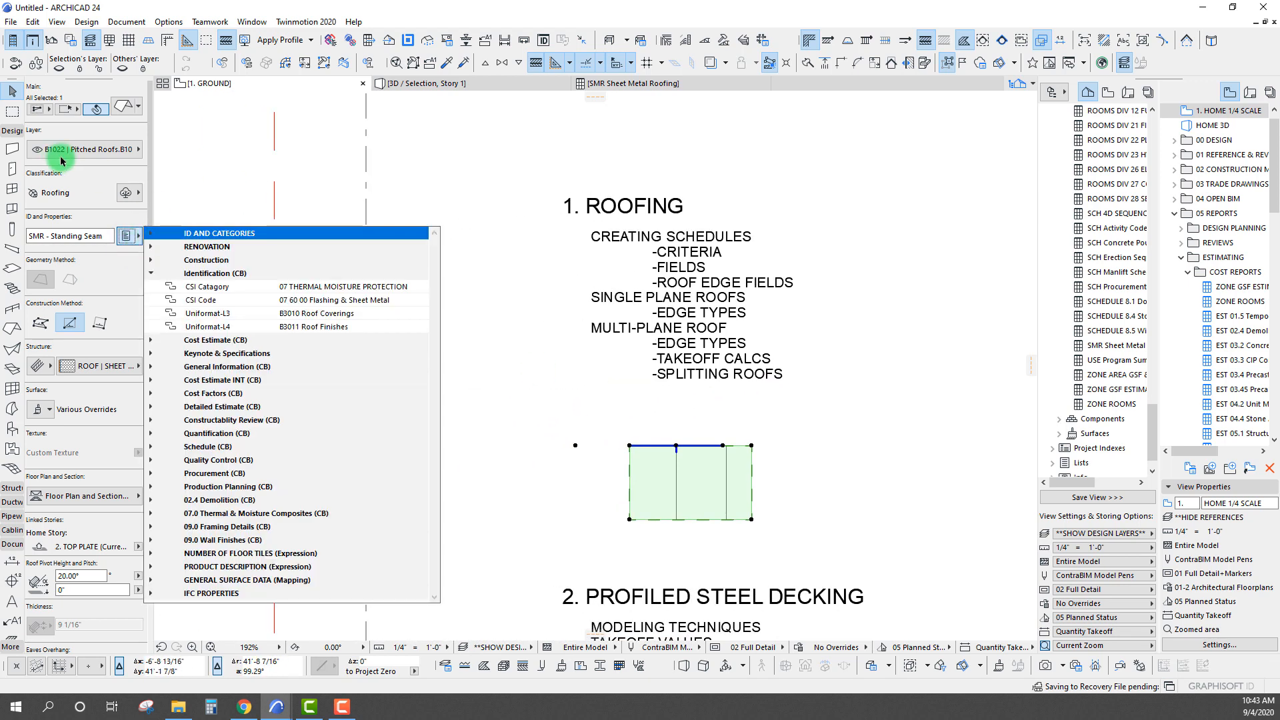
Examine the selected roof's layer choices, CSI Code options and Schedule (CB) properties as possible schedule criteria, and deselect the roof
left_click(88, 152)
left_click(96, 148)
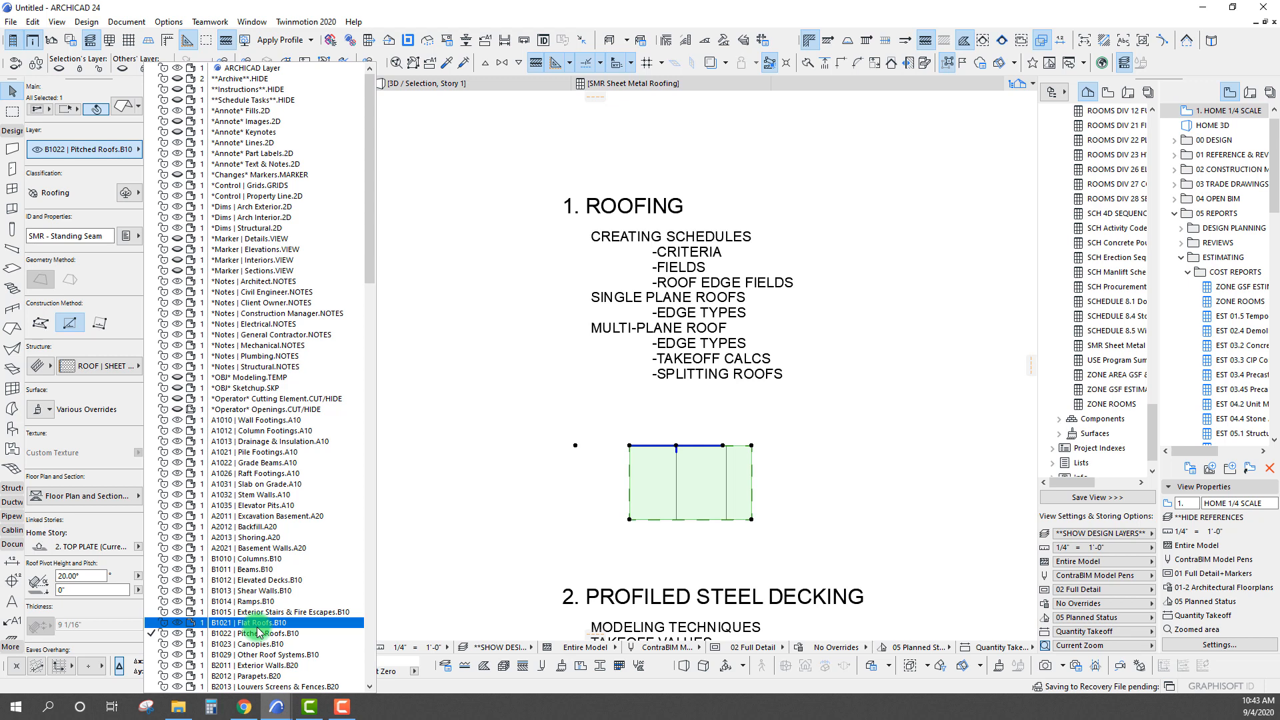
left_click(124, 271)
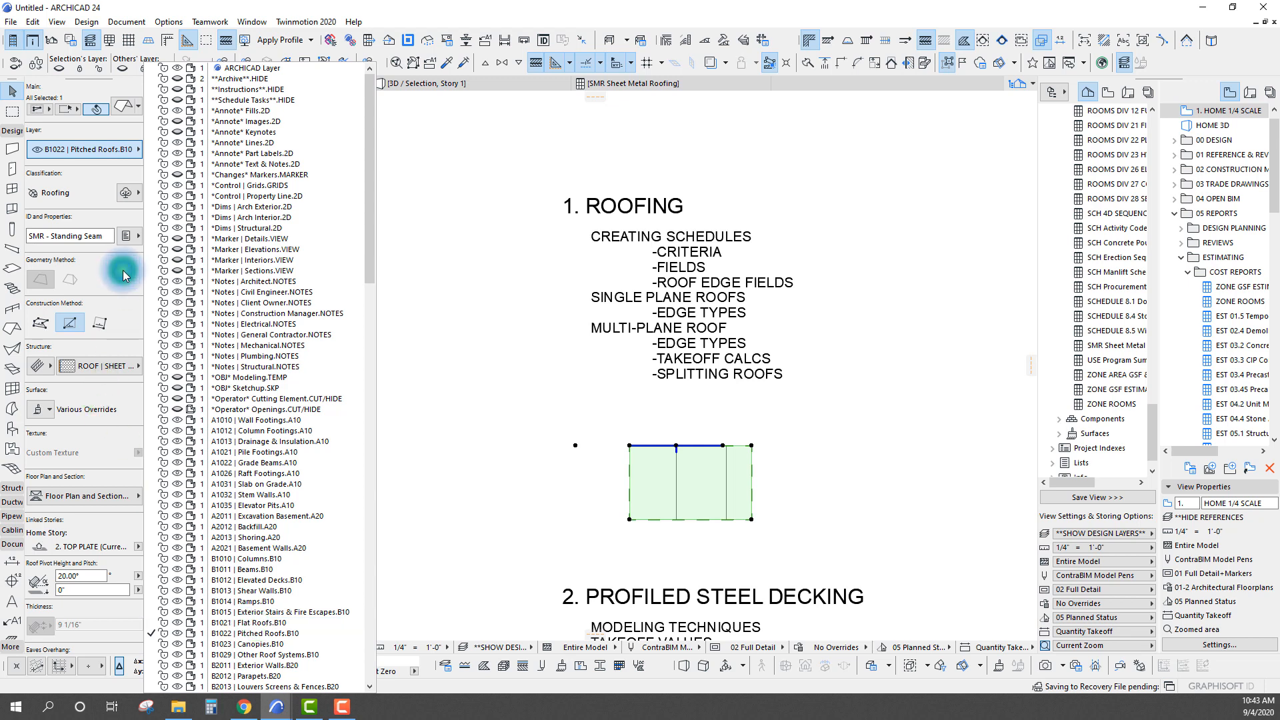
left_click(129, 239)
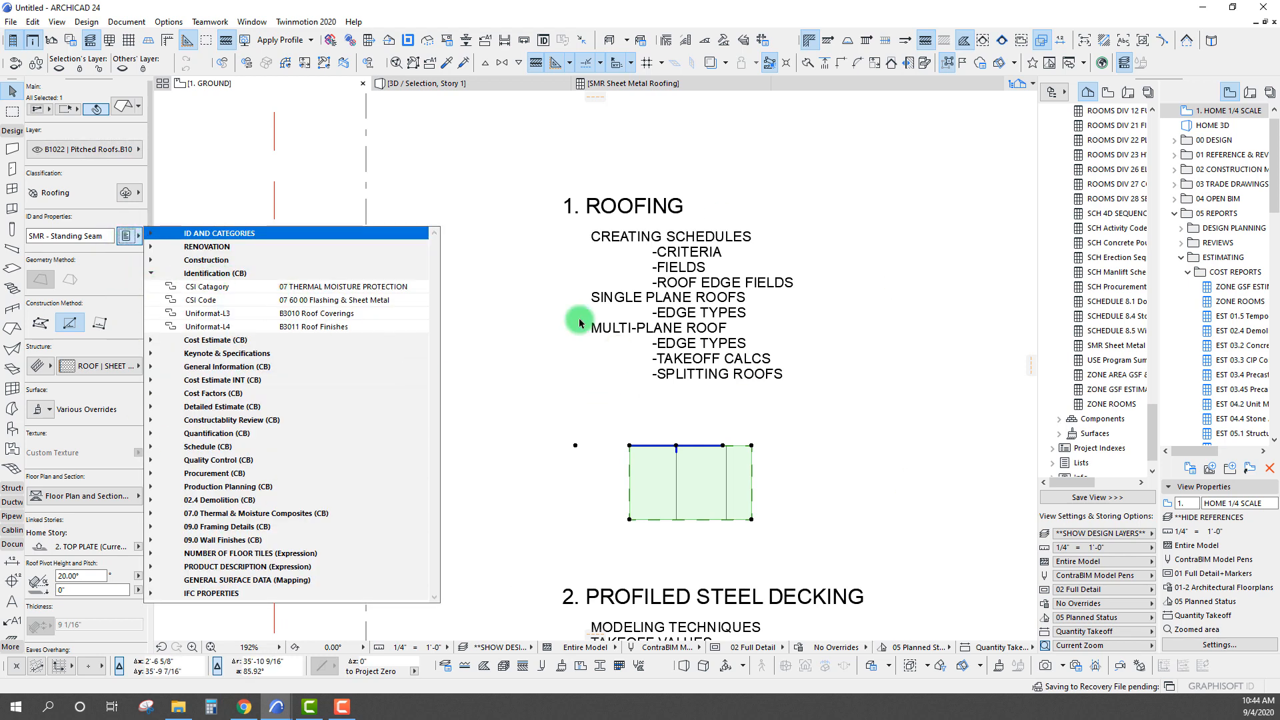
left_click(401, 300)
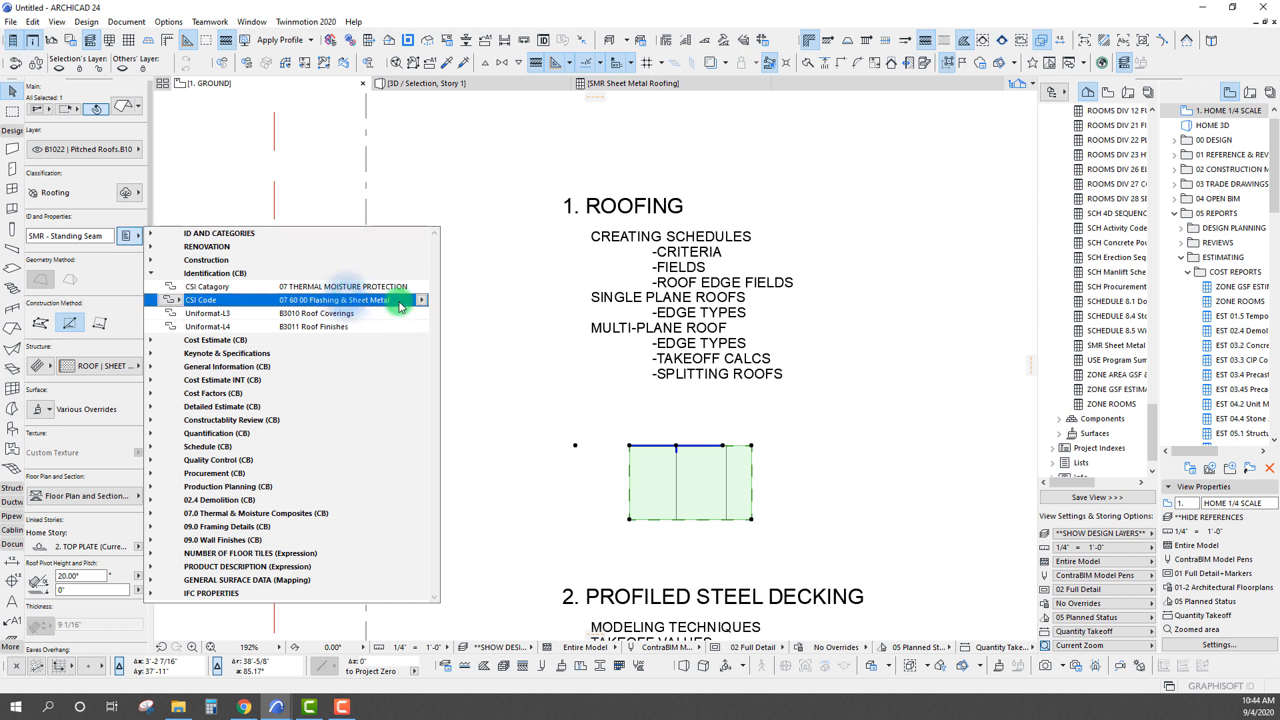
left_click(422, 301)
left_click(423, 301)
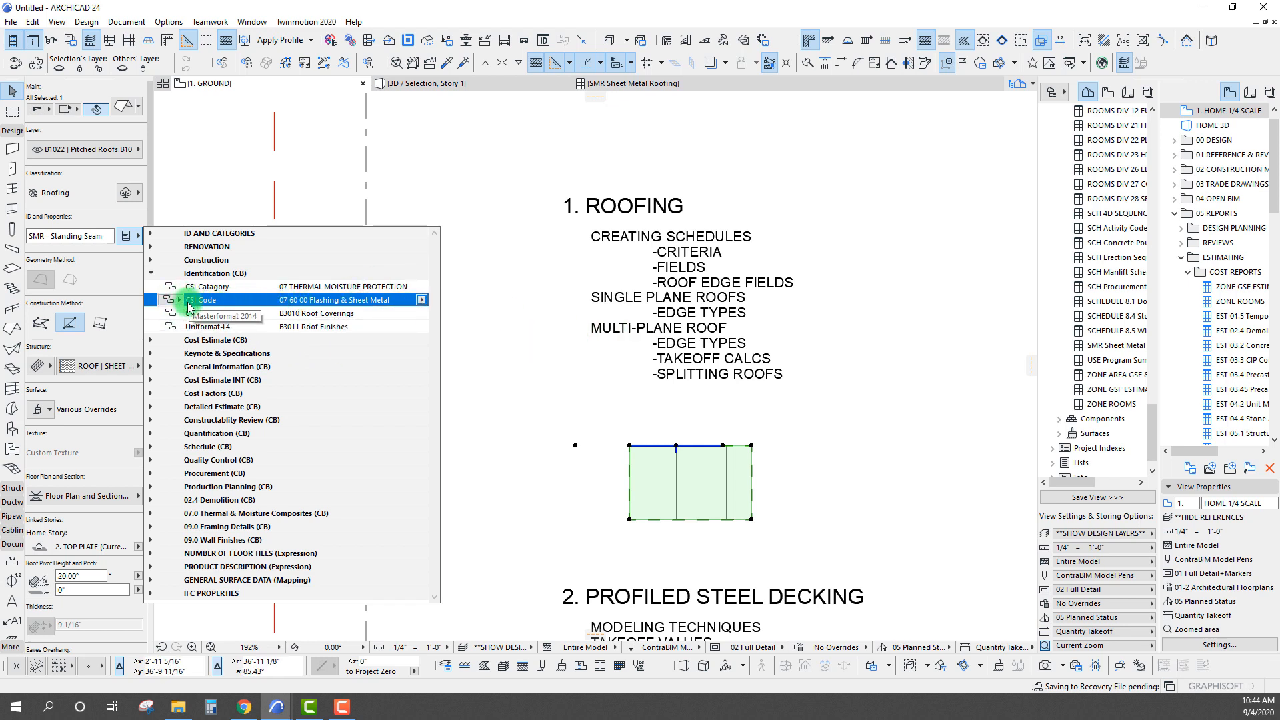
left_click(422, 300)
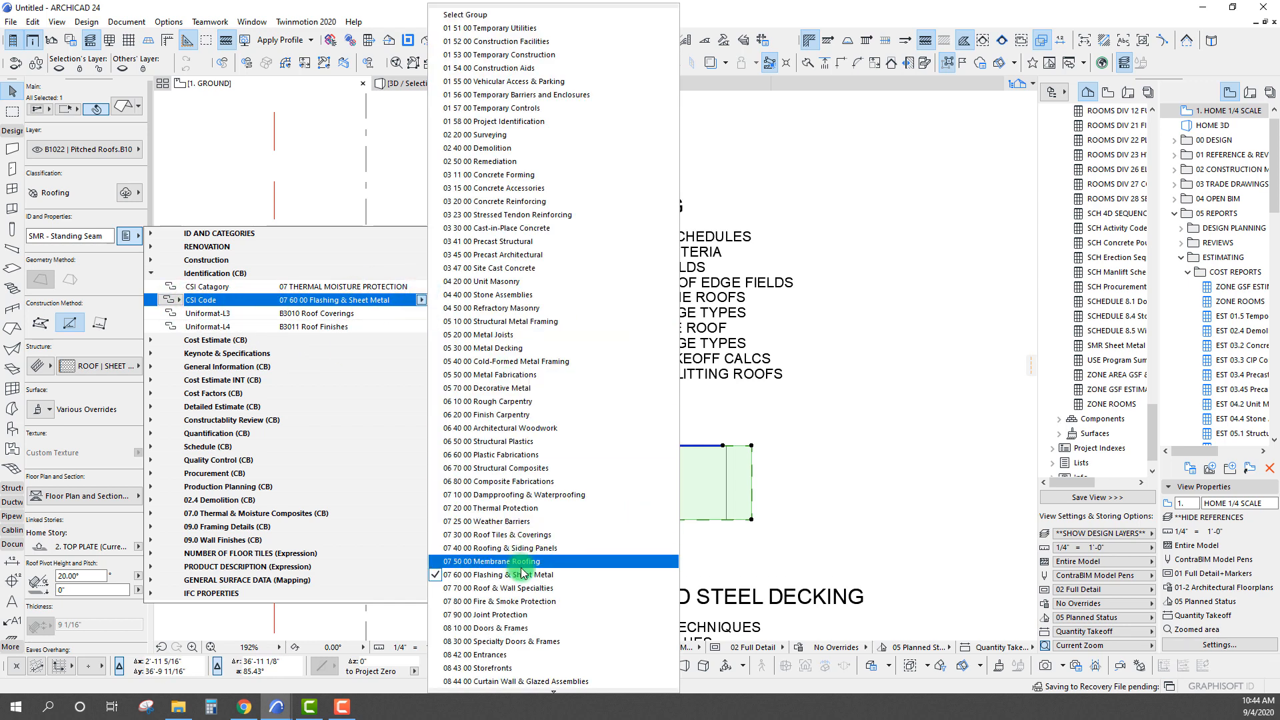
left_click(333, 326)
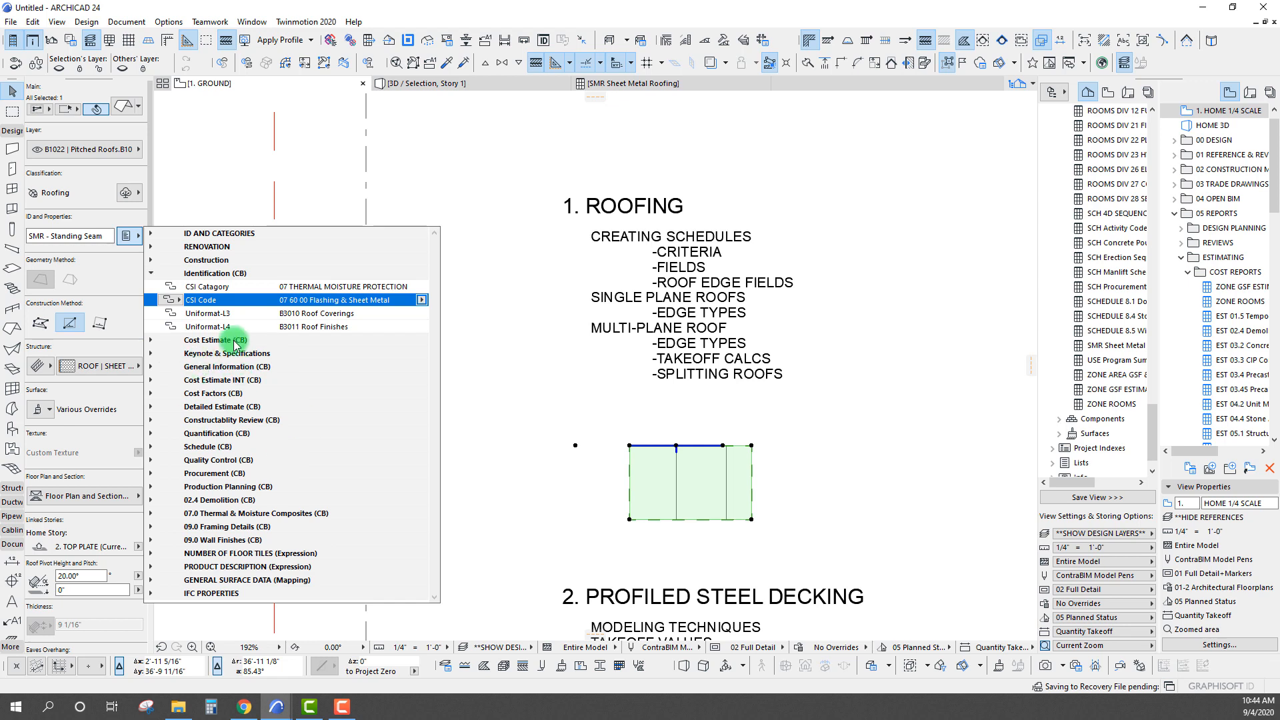
left_click(151, 446)
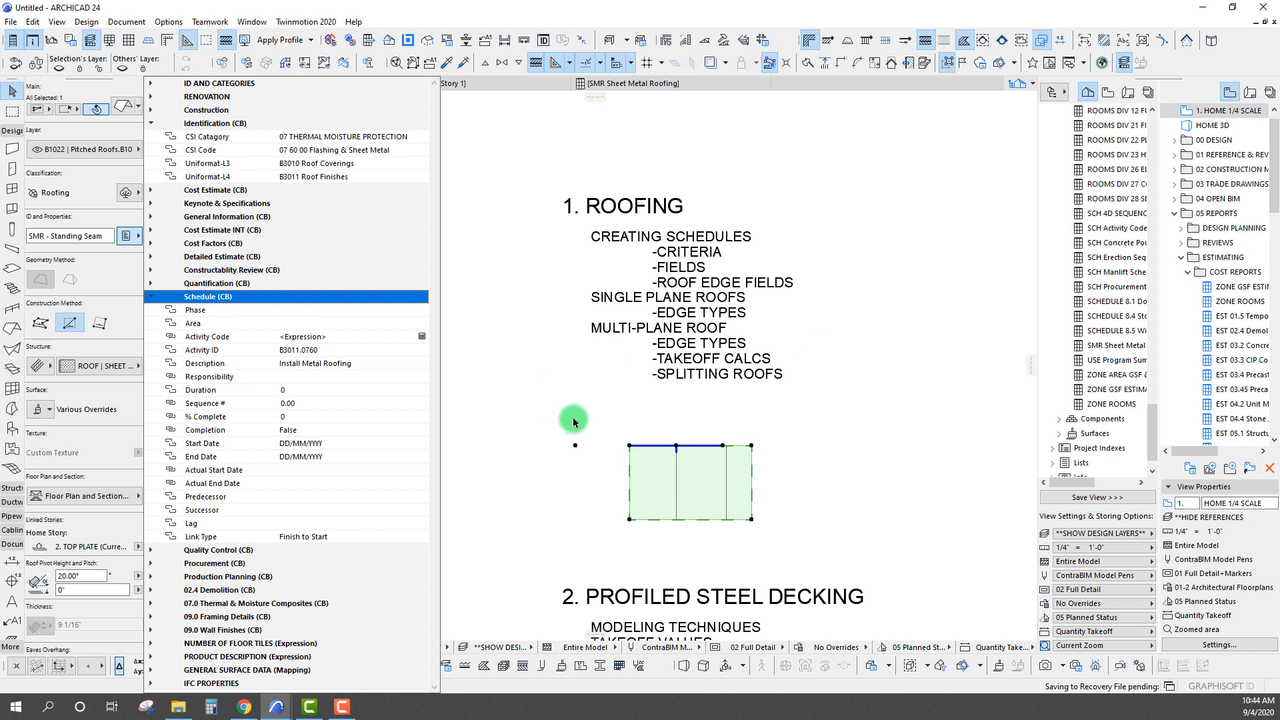
left_click(500, 366)
left_click(486, 414)
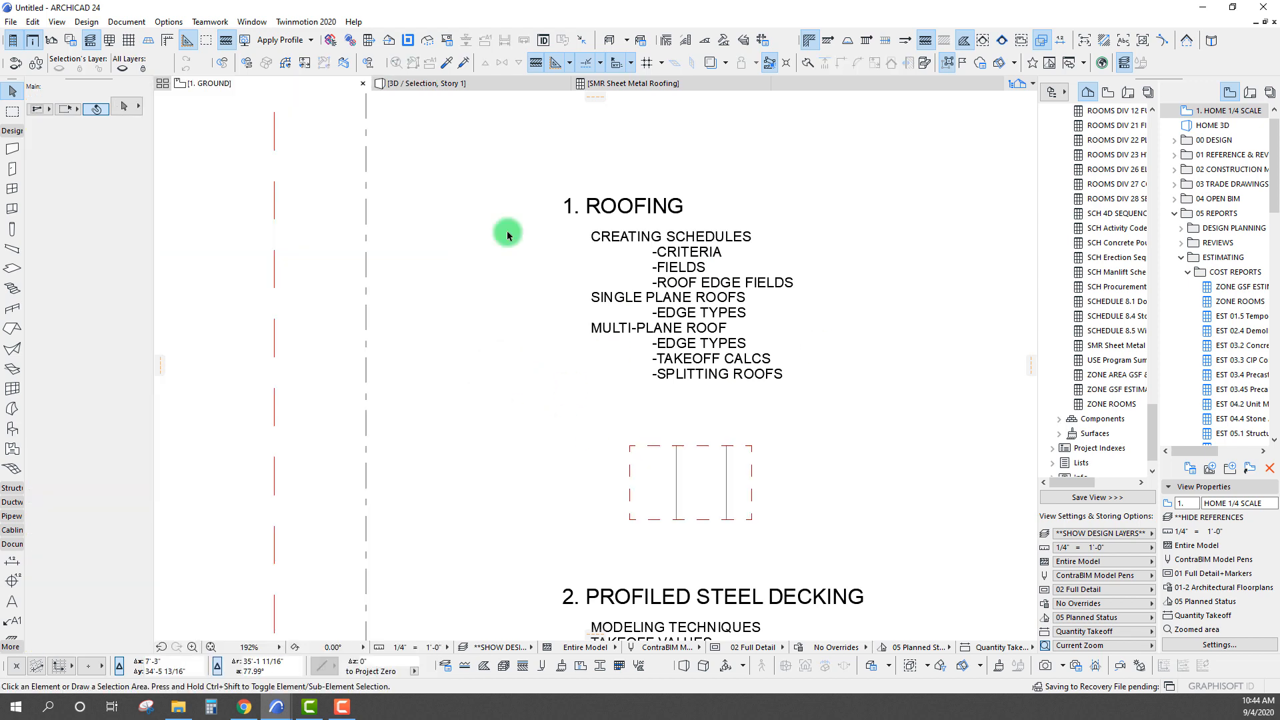
Add a criterion to the SMR Sheet Metal Roofing scheme requiring CSI Code to be 07 60 00 Flashing & Sheet Metal
right_click(639, 85)
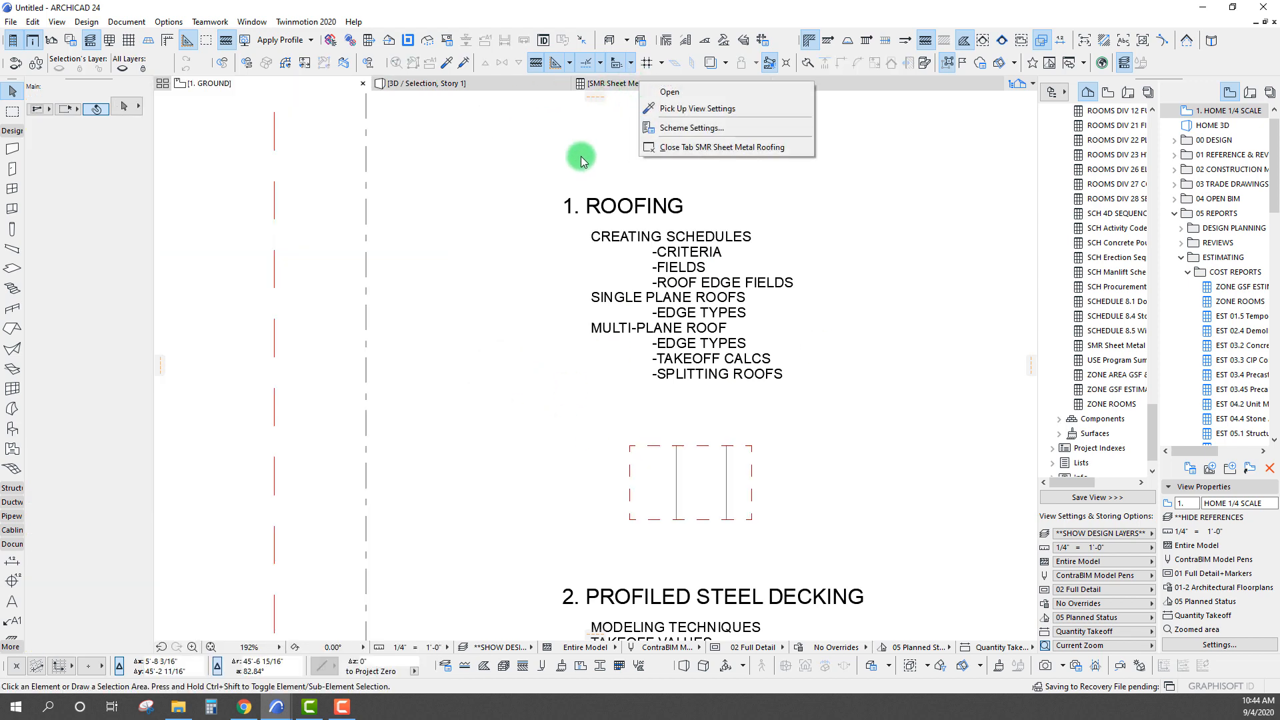
right_click(606, 83)
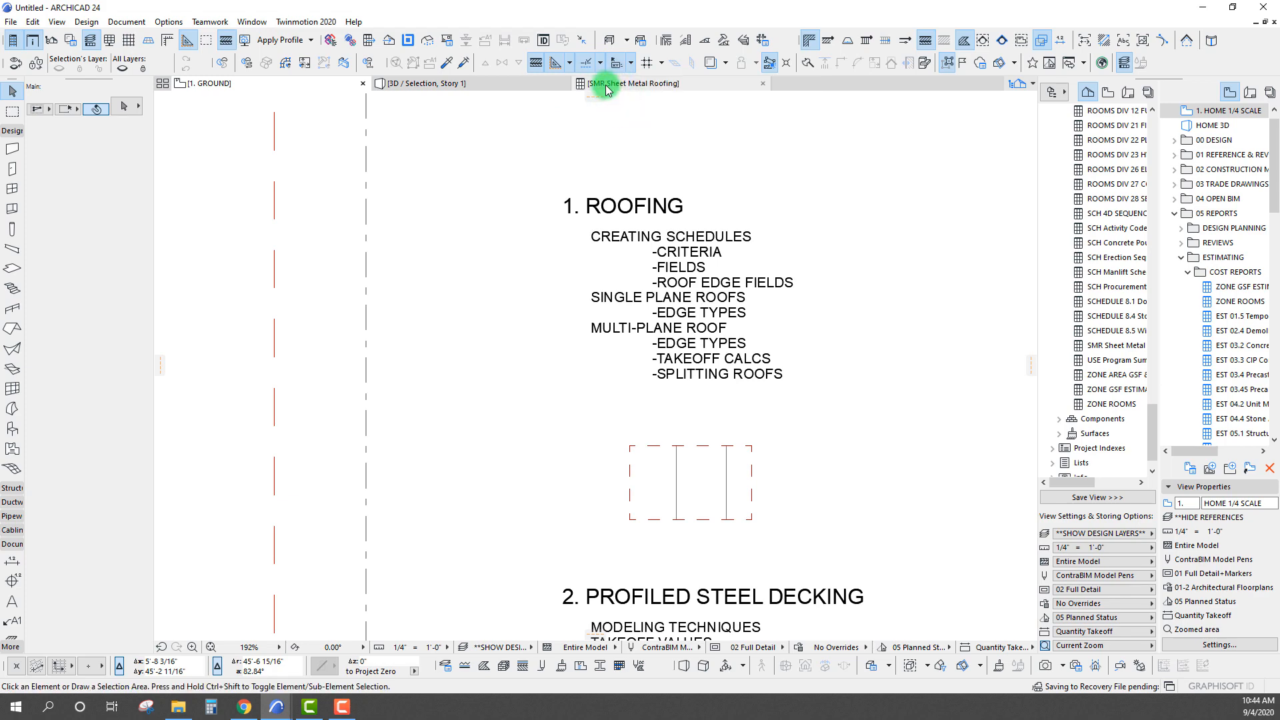
right_click(607, 87)
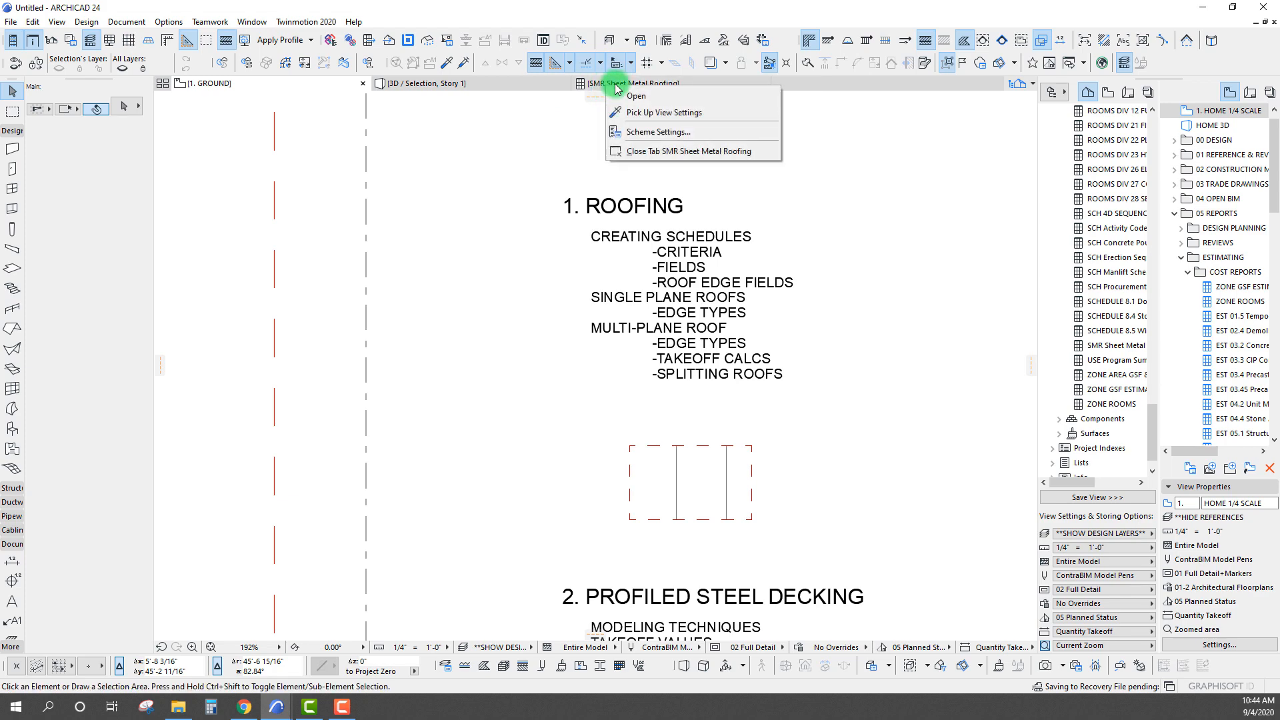
left_click(660, 131)
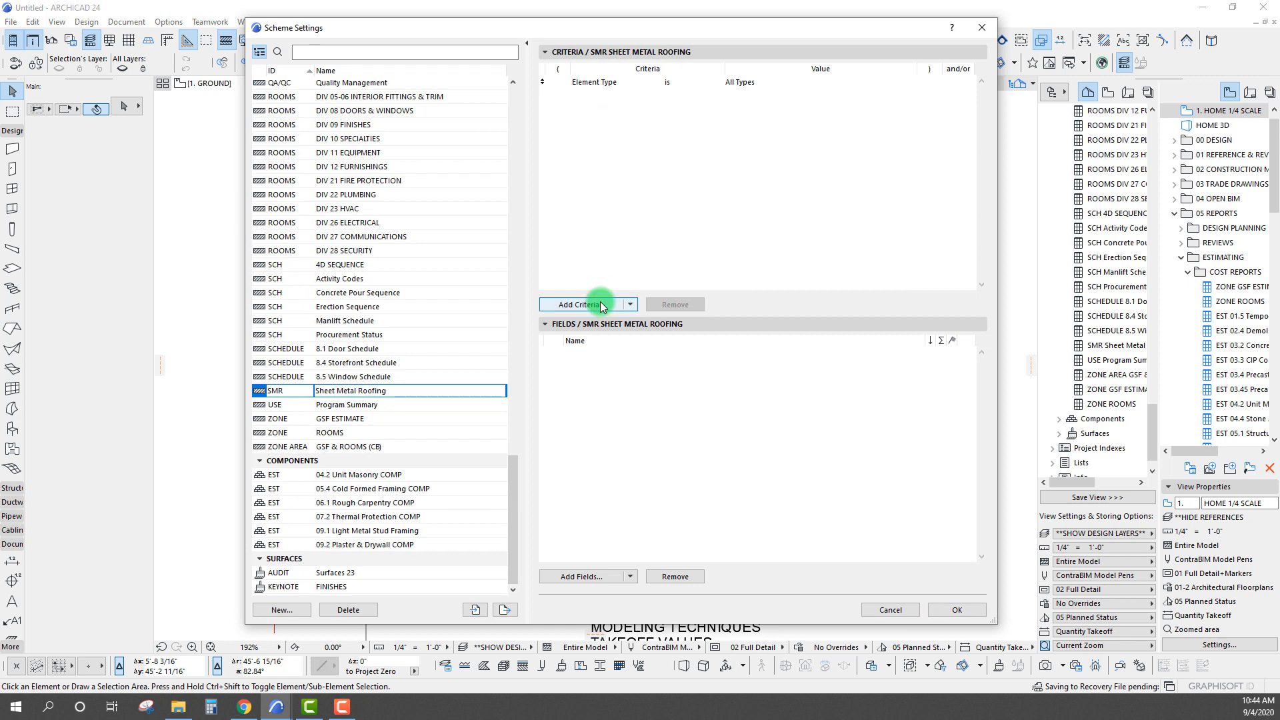
left_click(600, 301)
left_click(313, 261)
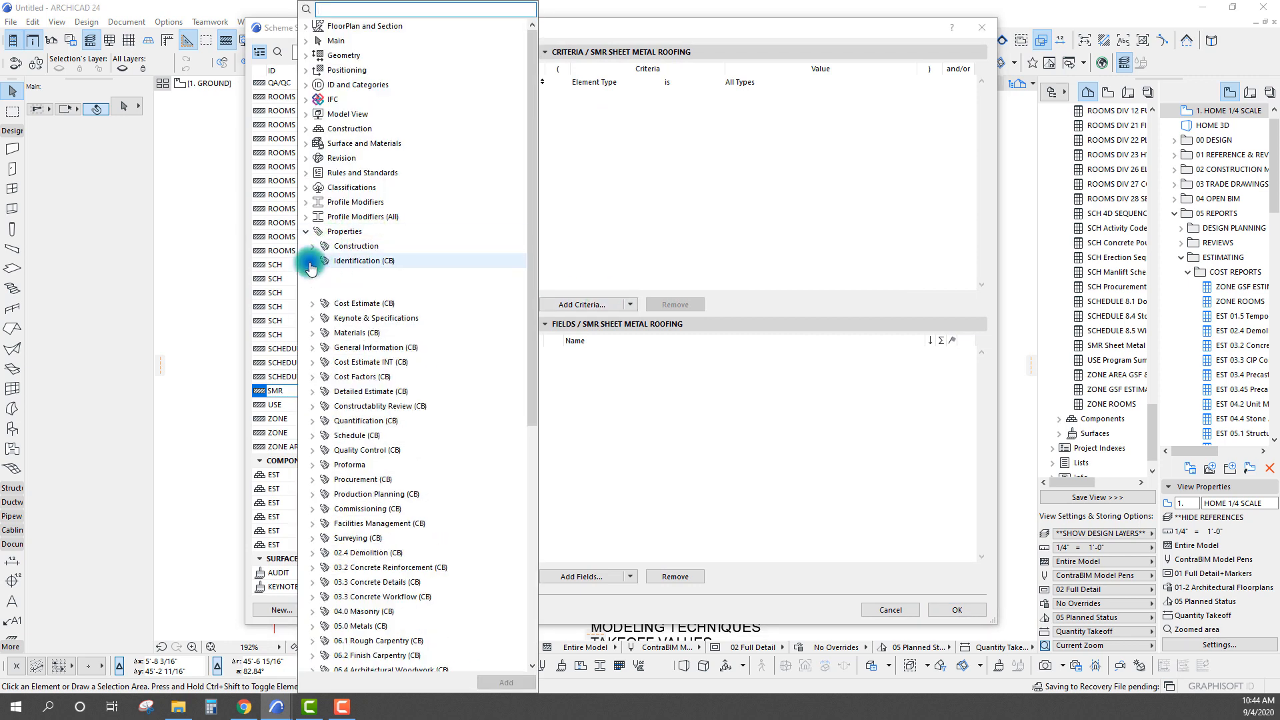
double_click(362, 290)
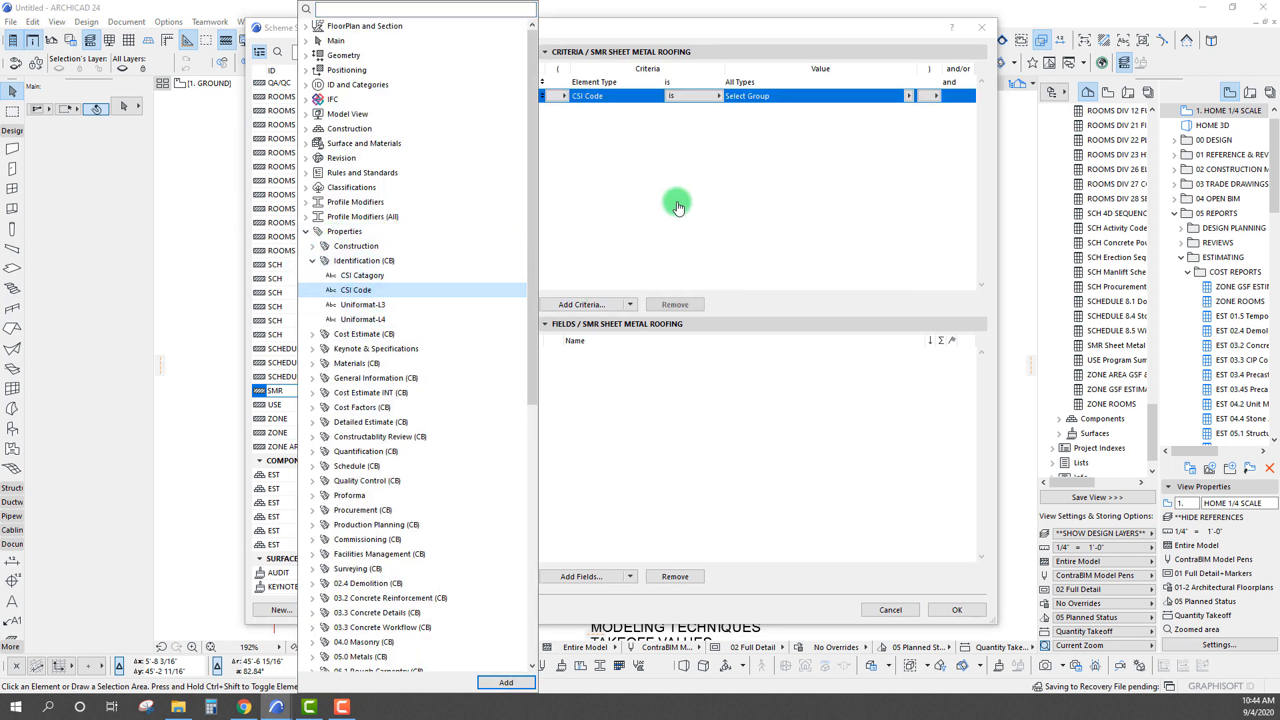
left_click(678, 204)
left_click(905, 96)
left_click(908, 96)
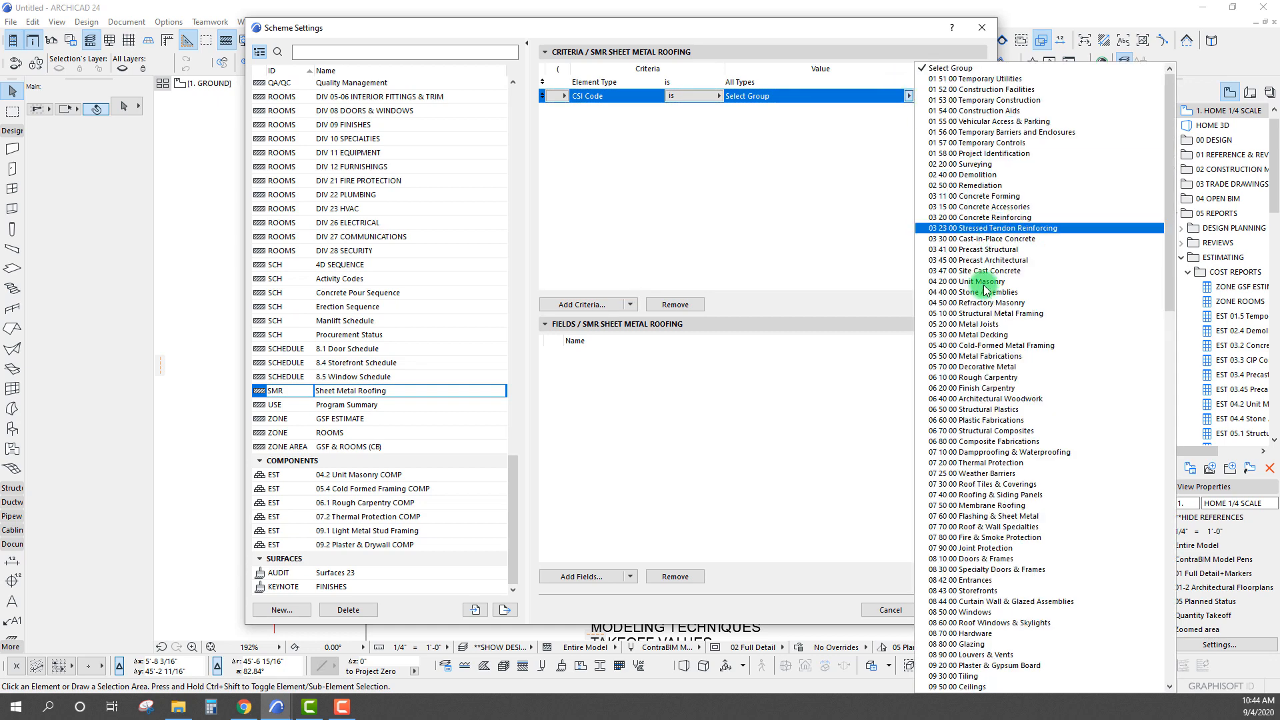
left_click(970, 516)
left_click_drag(773, 36, 705, 28)
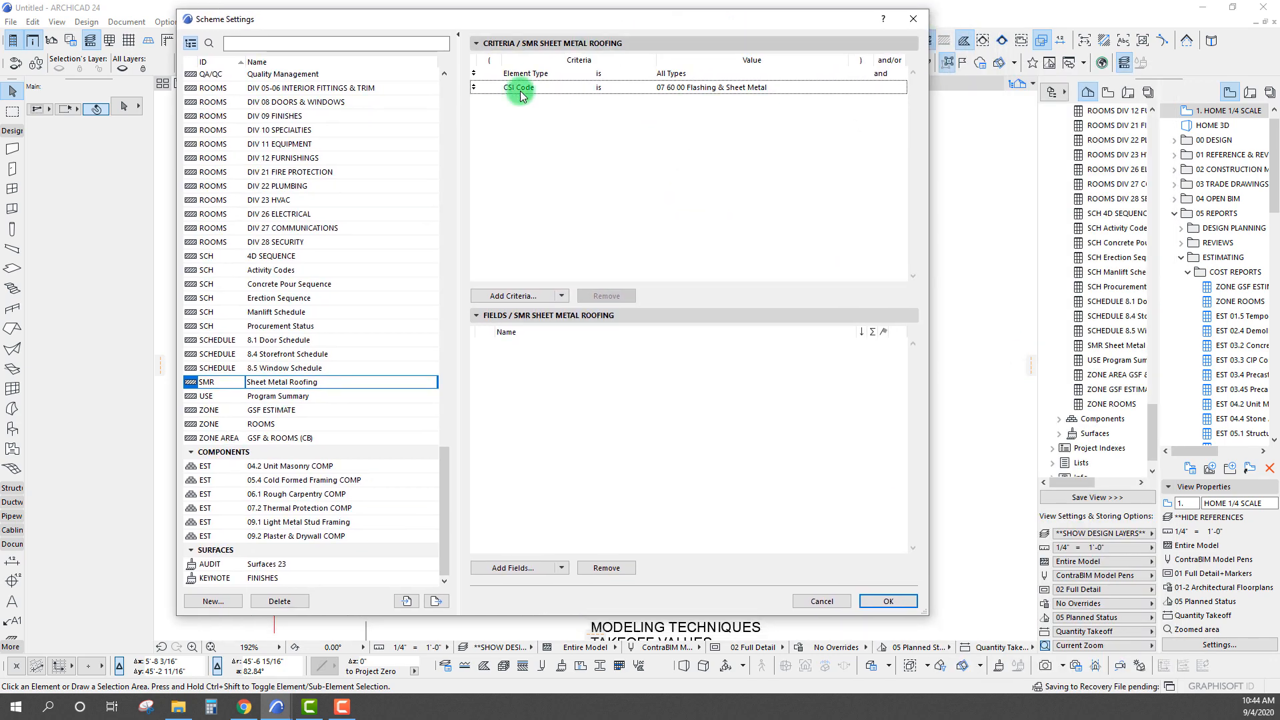
Add Element ID as a field of the Sheet Metal Roofing scheme and accept the scheme settings
left_click(524, 556)
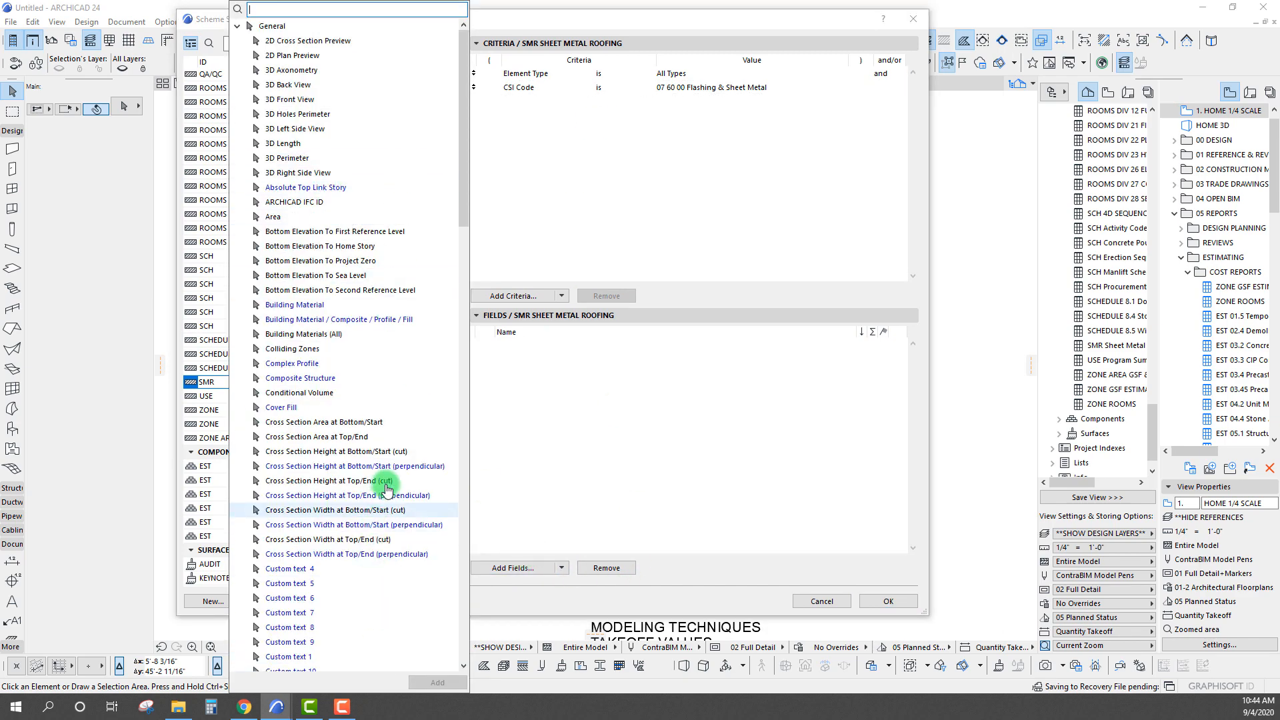
scroll(371, 500, "down", 7)
double_click(275, 406)
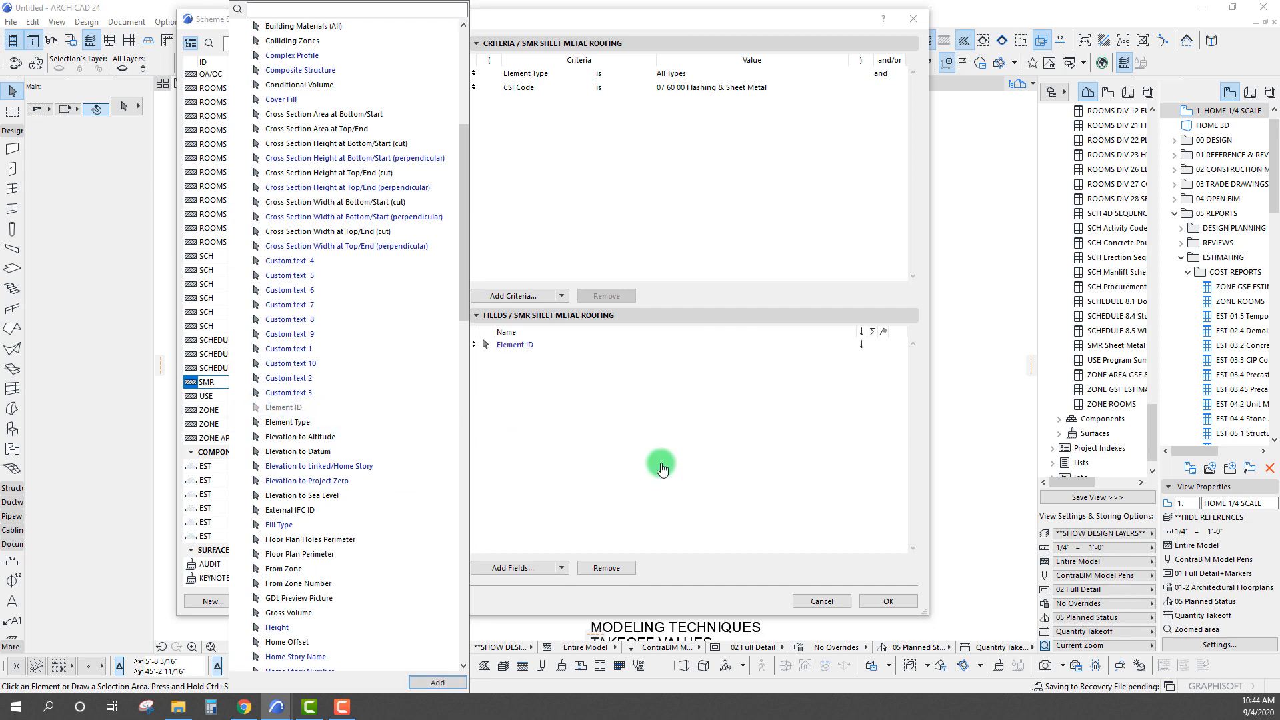
left_click(662, 469)
left_click(887, 601)
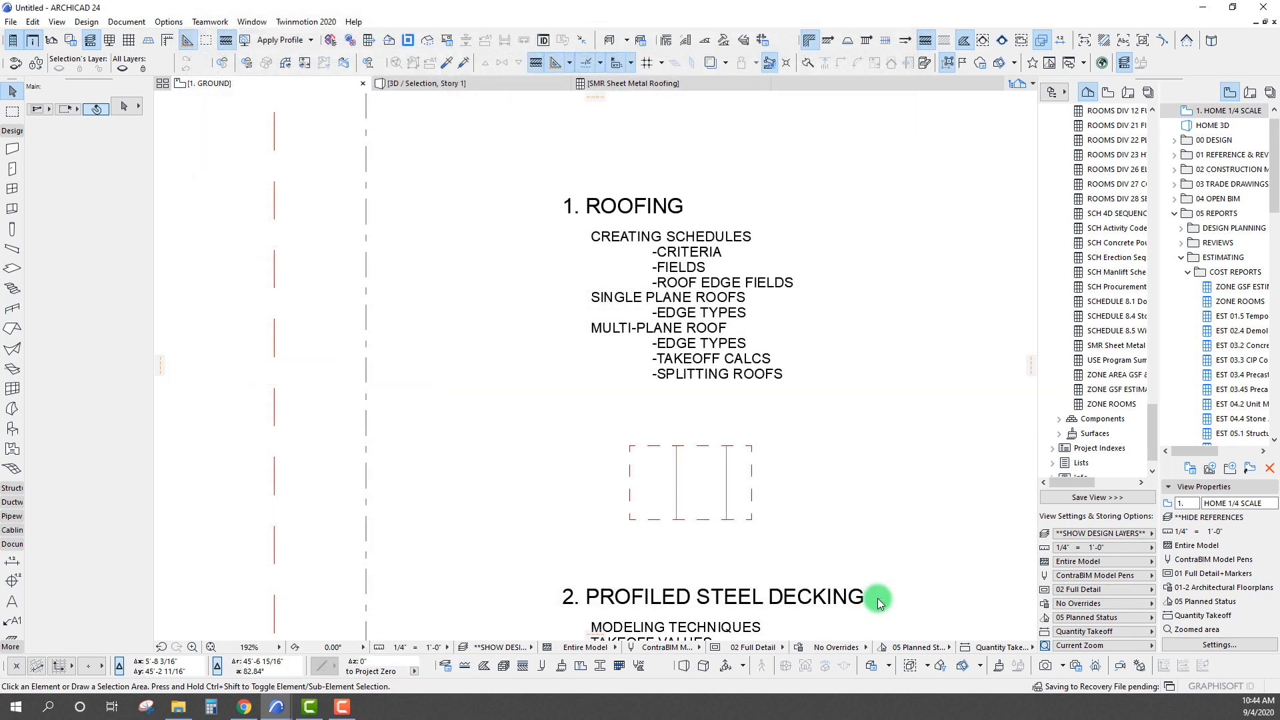
Widen the Sheet Metal Roofing schedule's Element ID column to about 3 in and show its listed elements selected on the floor plan
left_click(723, 86)
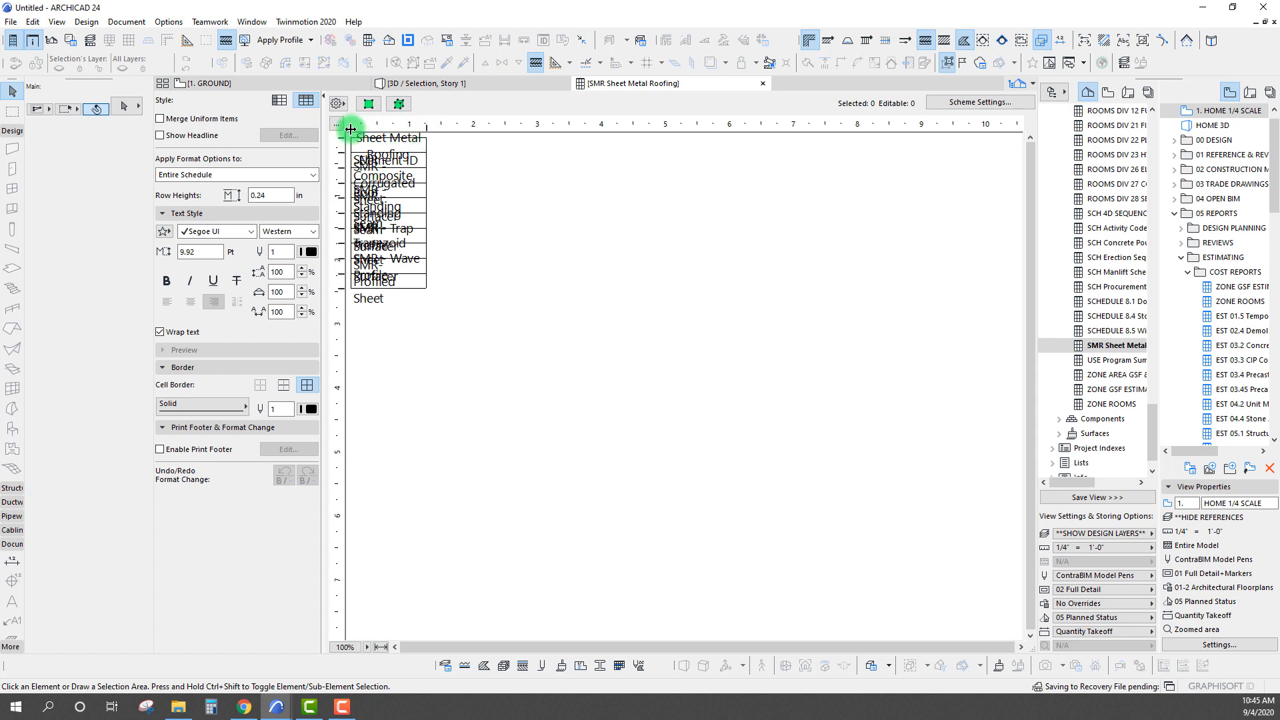
left_click_drag(350, 129, 538, 126)
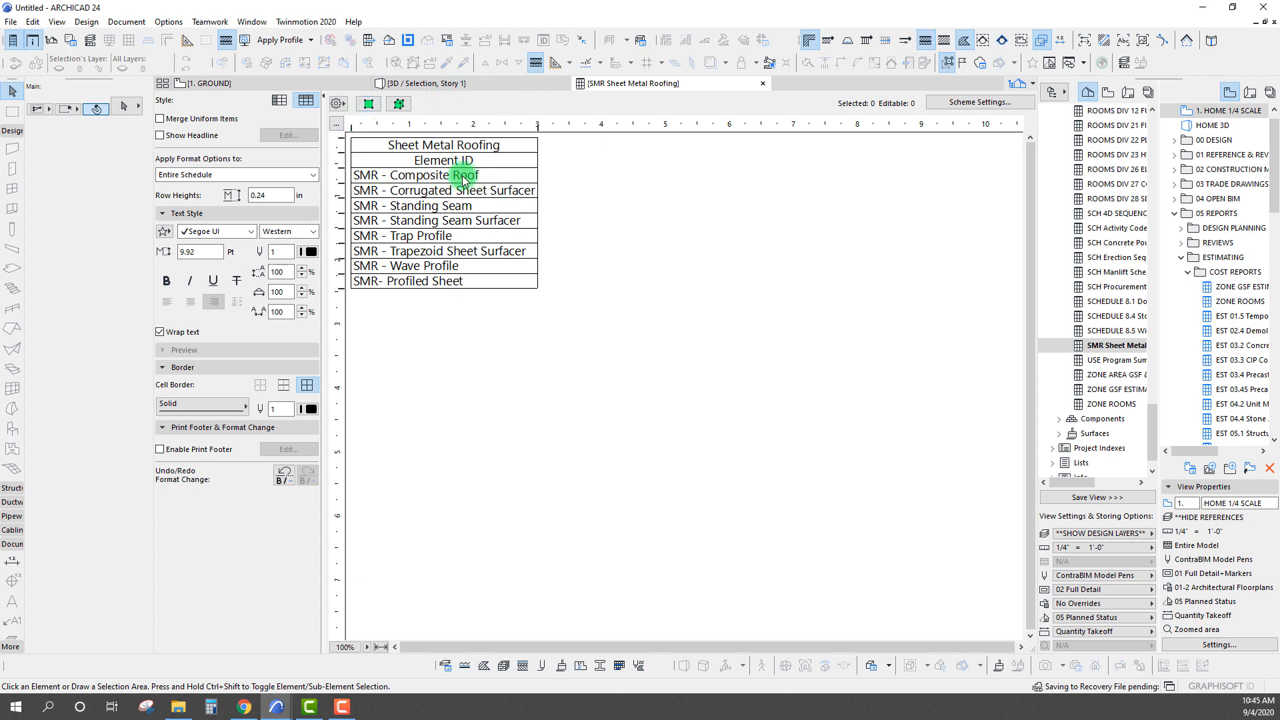
left_click(376, 161)
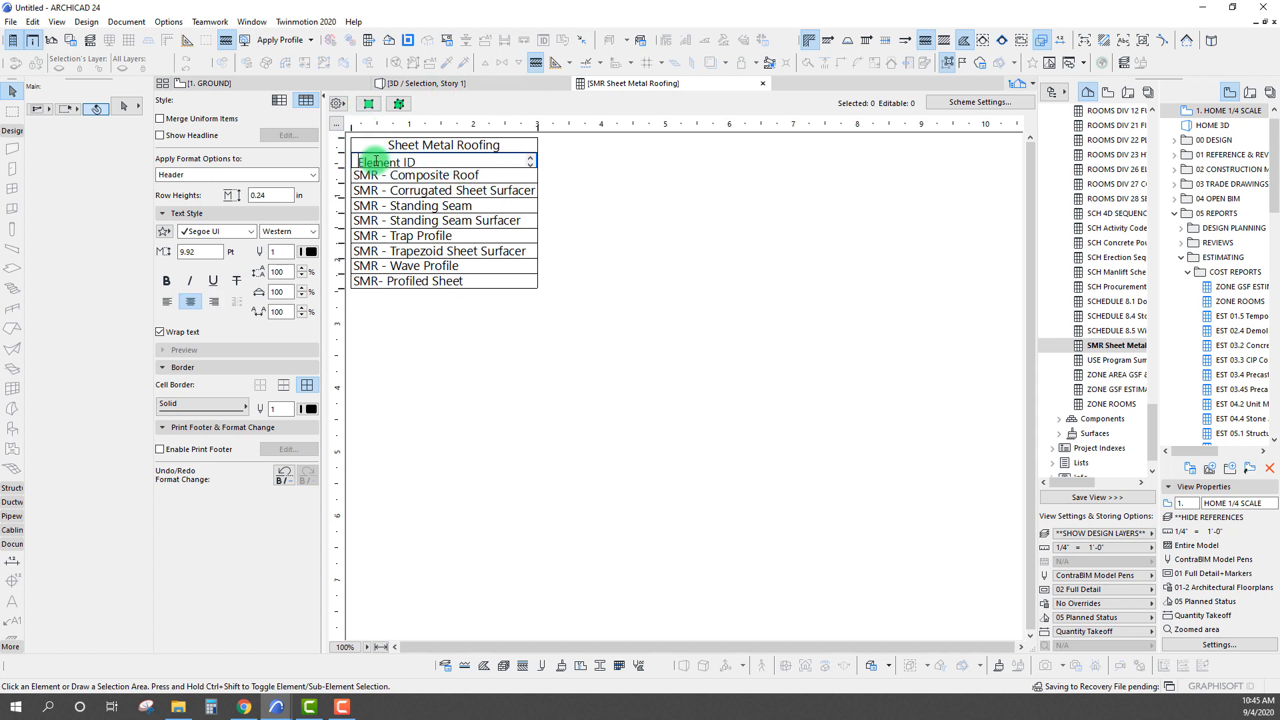
left_click(370, 105)
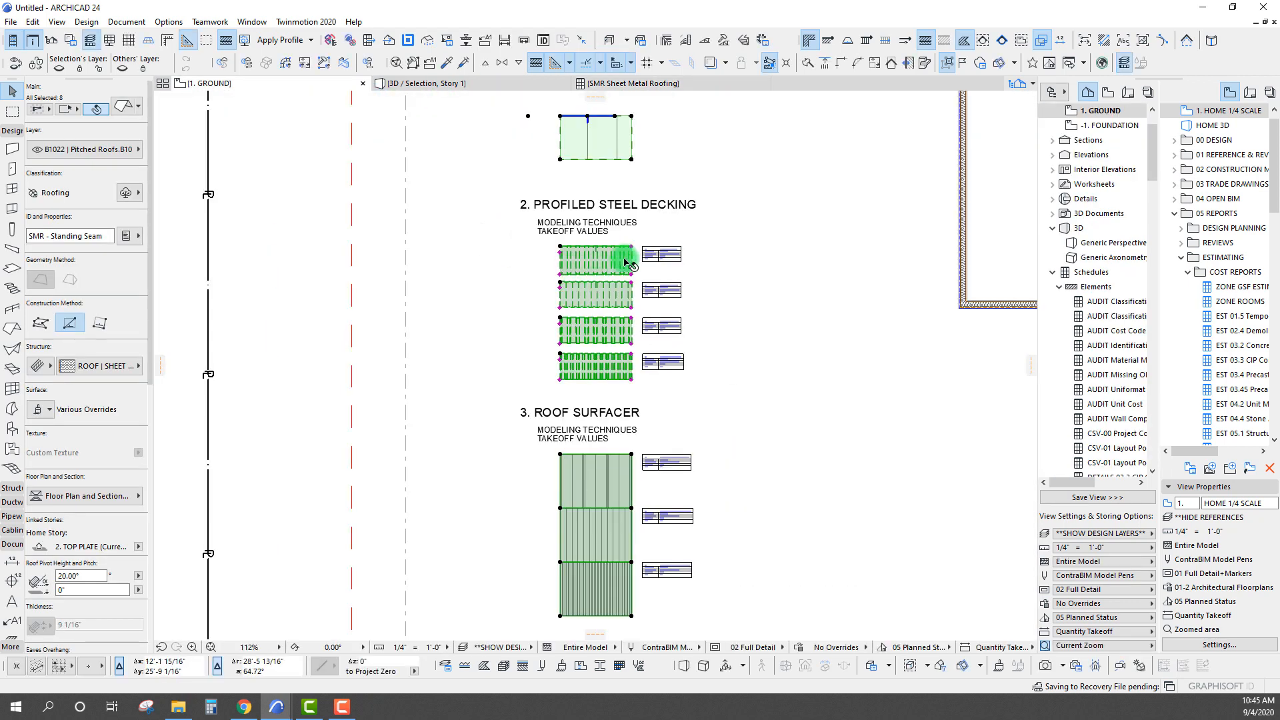
Select only the roof sample beneath the 1. ROOFING notes and set its Schedule (CB) Phase property to Part 1
scroll(629, 262, "down", 5)
scroll(432, 214, "up", 3)
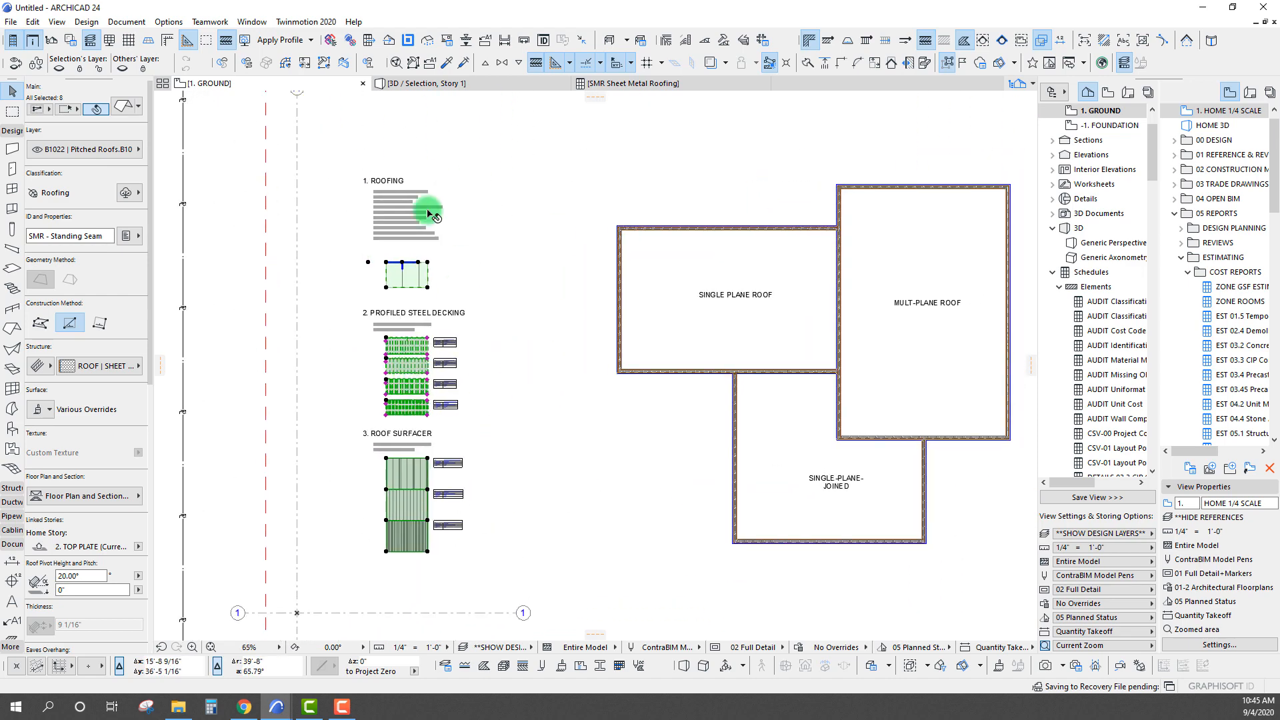
scroll(410, 477, "up", 1)
left_click(503, 260)
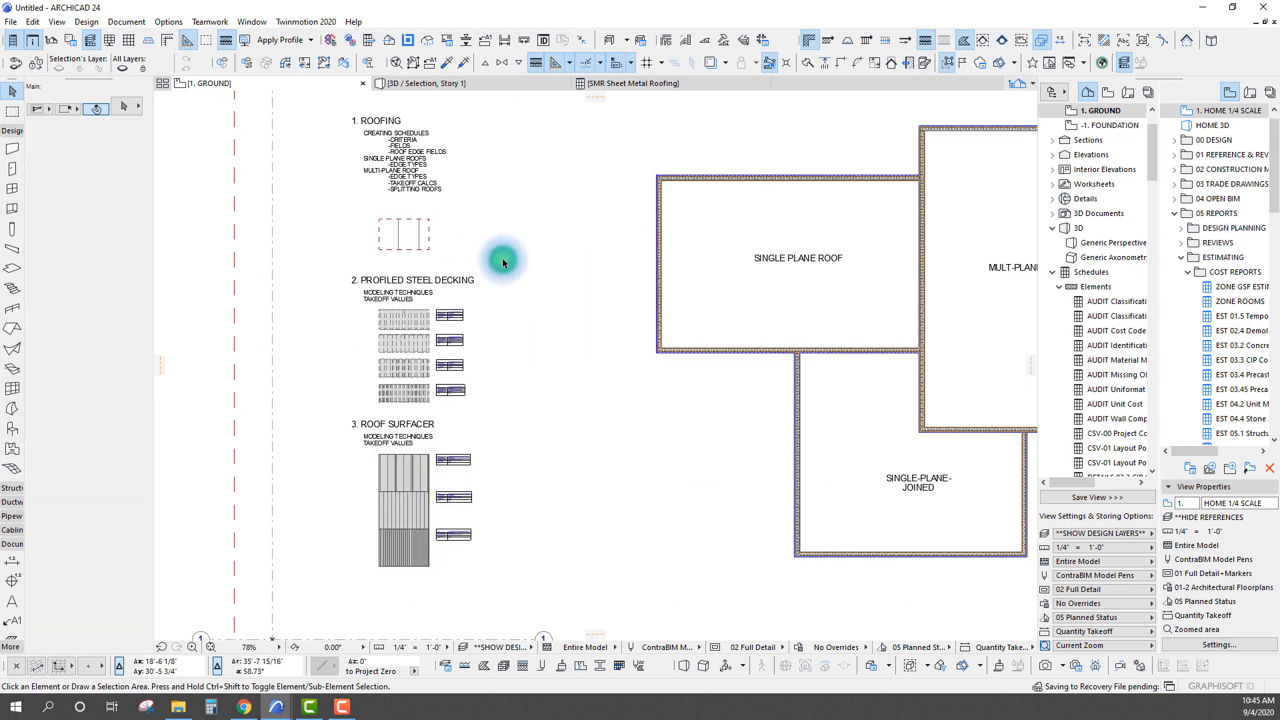
left_click(413, 240)
scroll(414, 240, "up", 5)
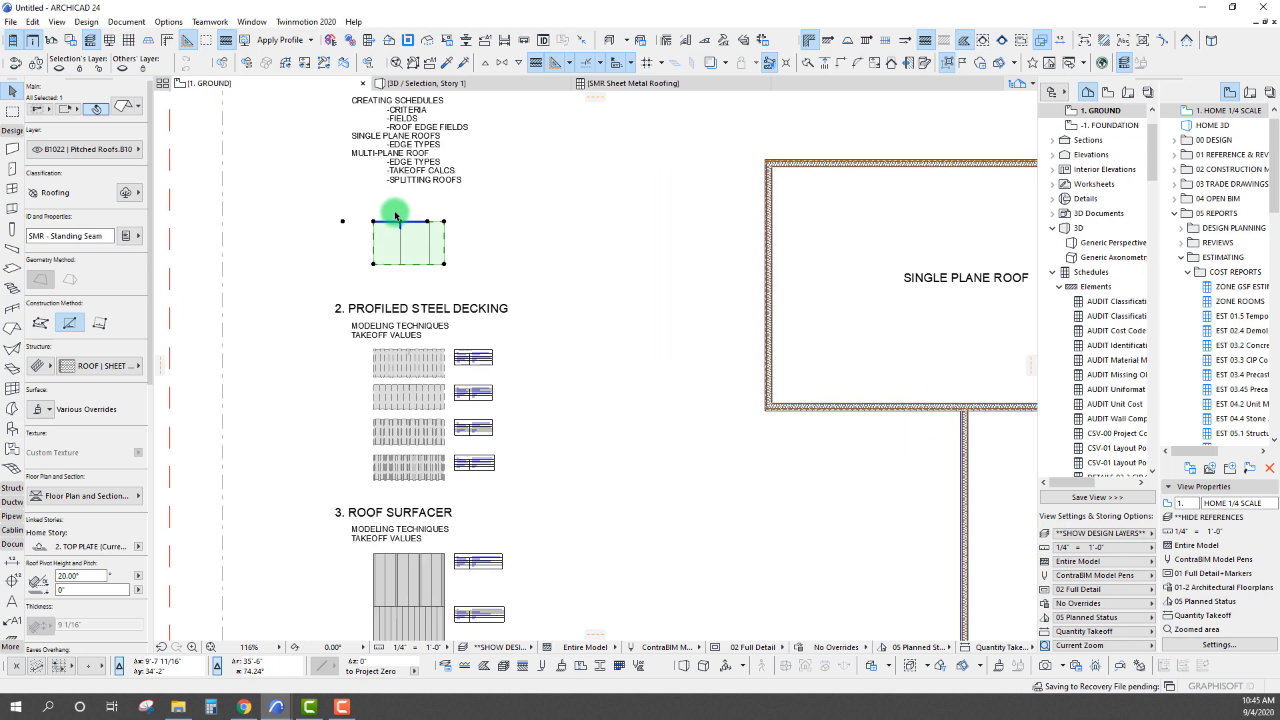
left_click(127, 237)
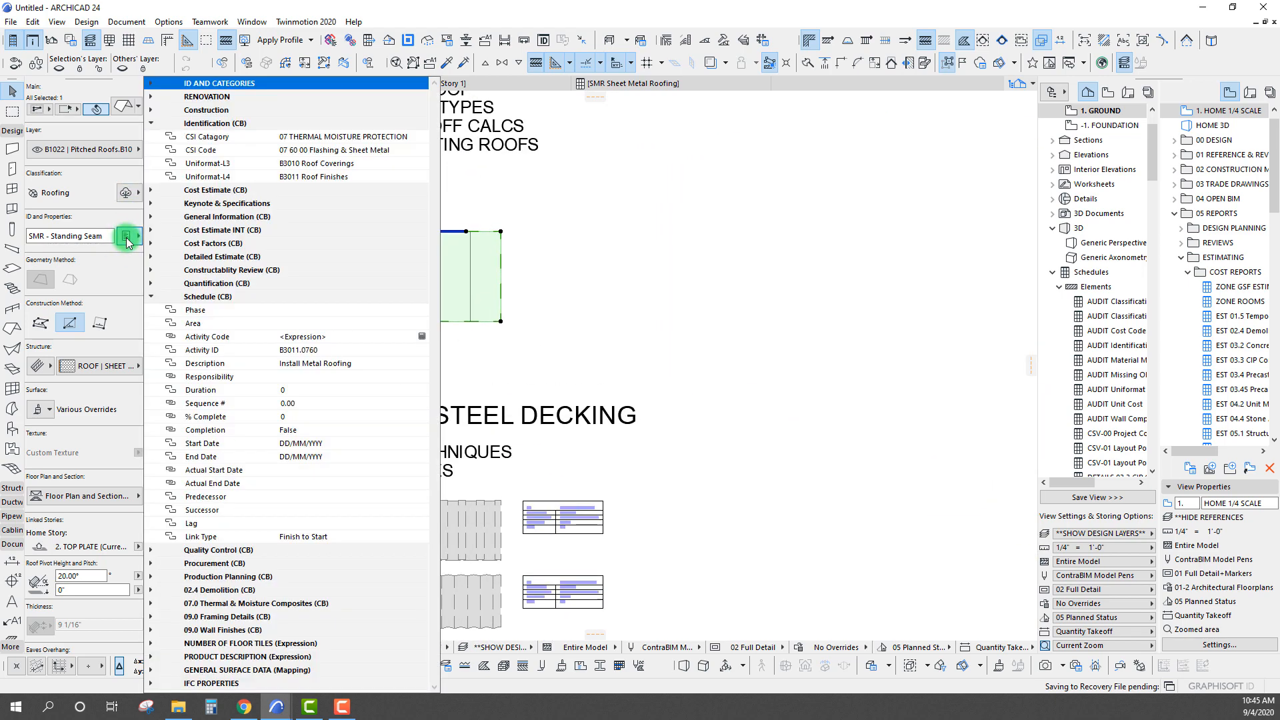
left_click(315, 309)
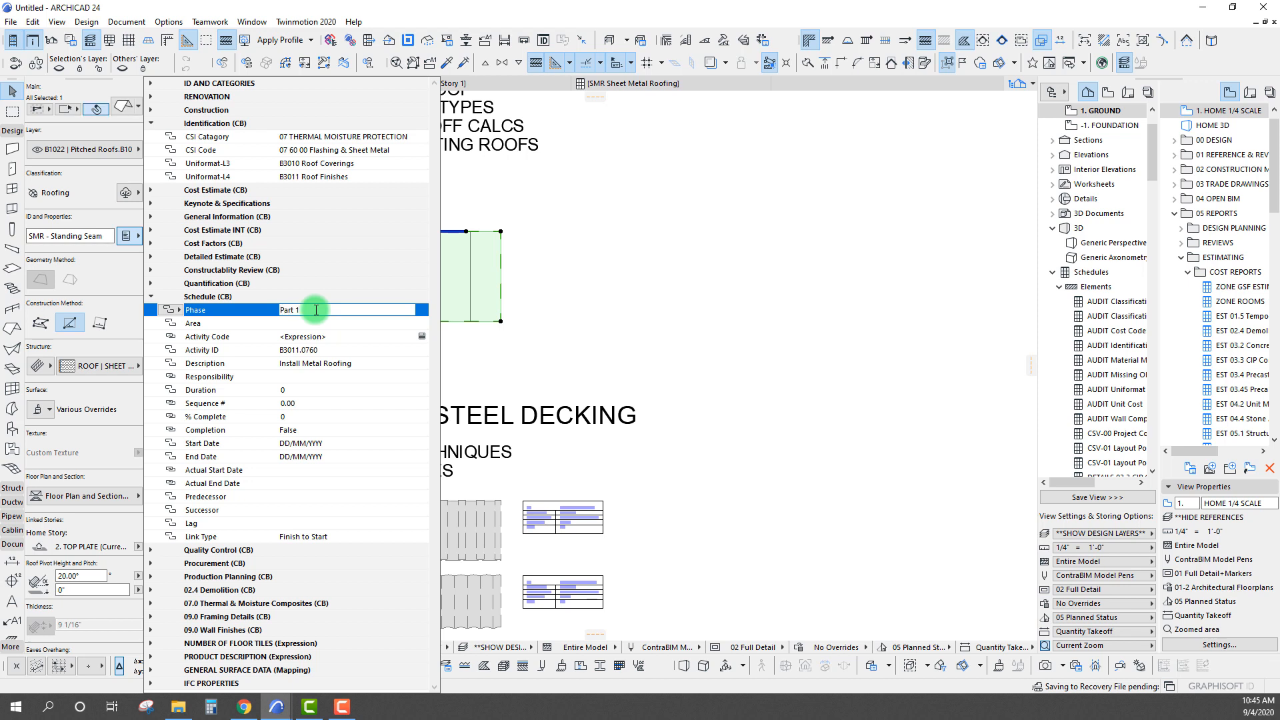
left_click(323, 312)
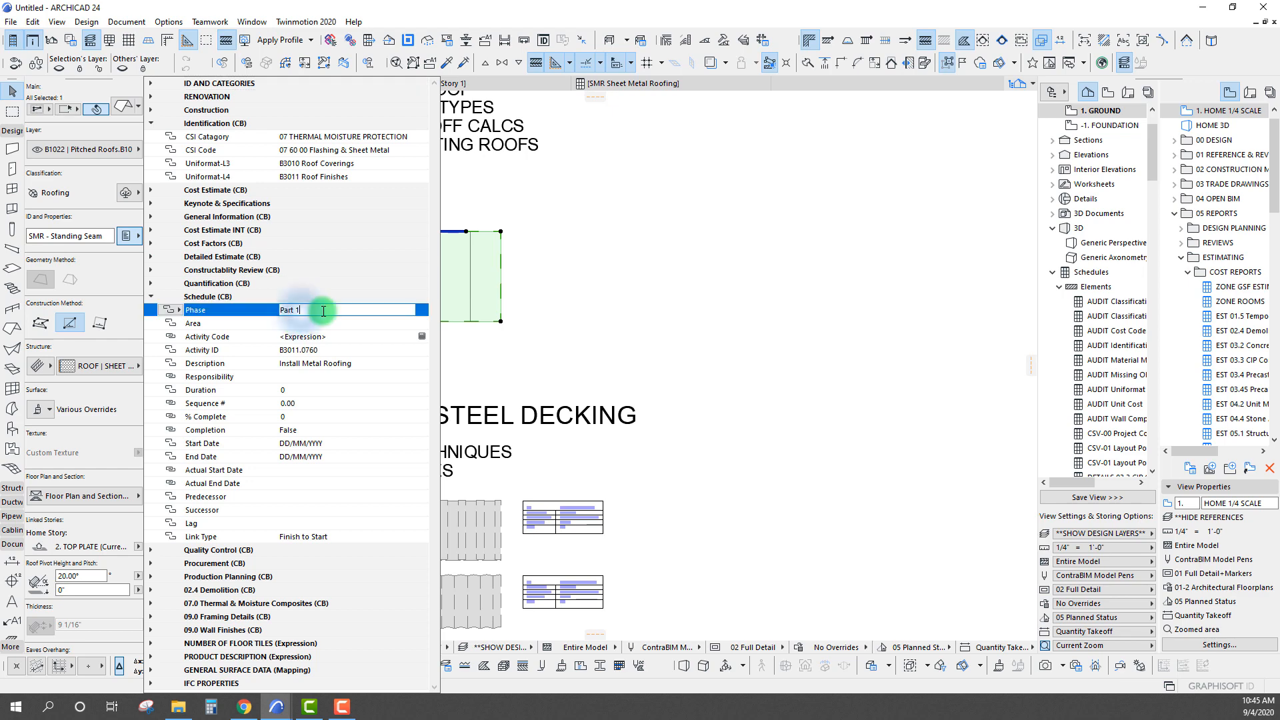
left_click_drag(324, 311, 253, 318)
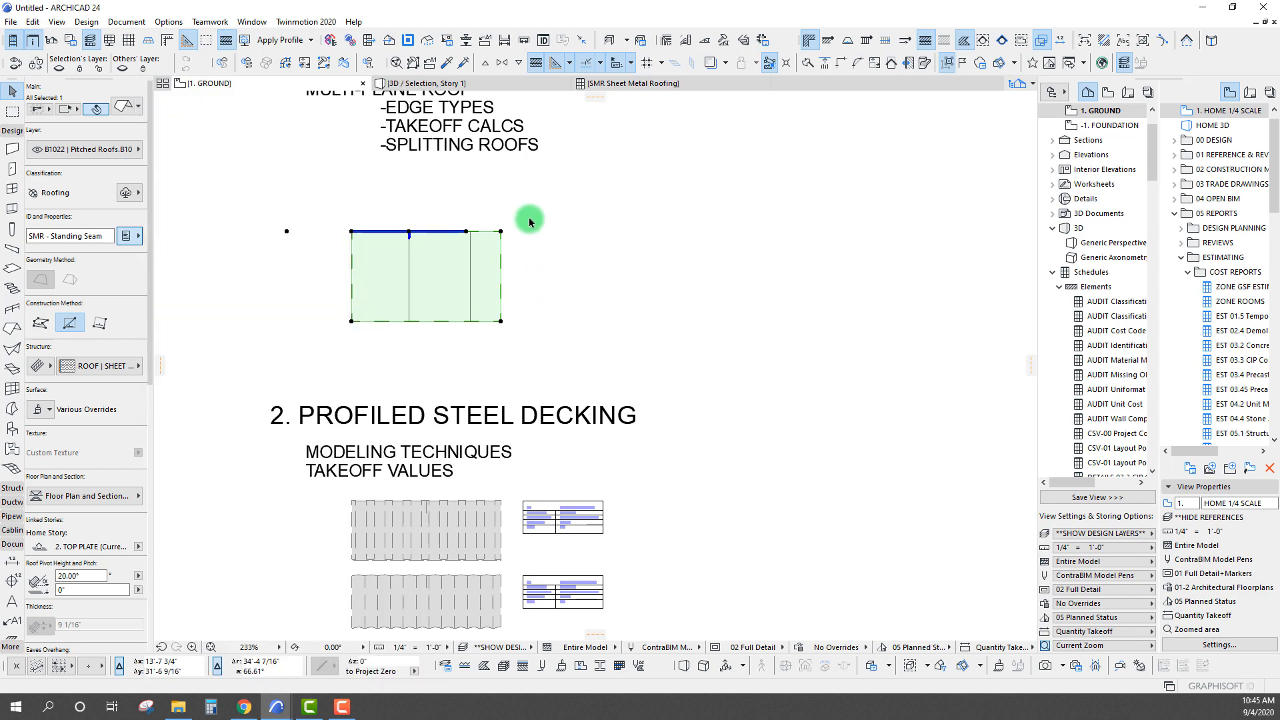
Add a Phase criterion containing Part 1 to the Sheet Metal Roofing scheme
right_click(626, 84)
left_click(665, 131)
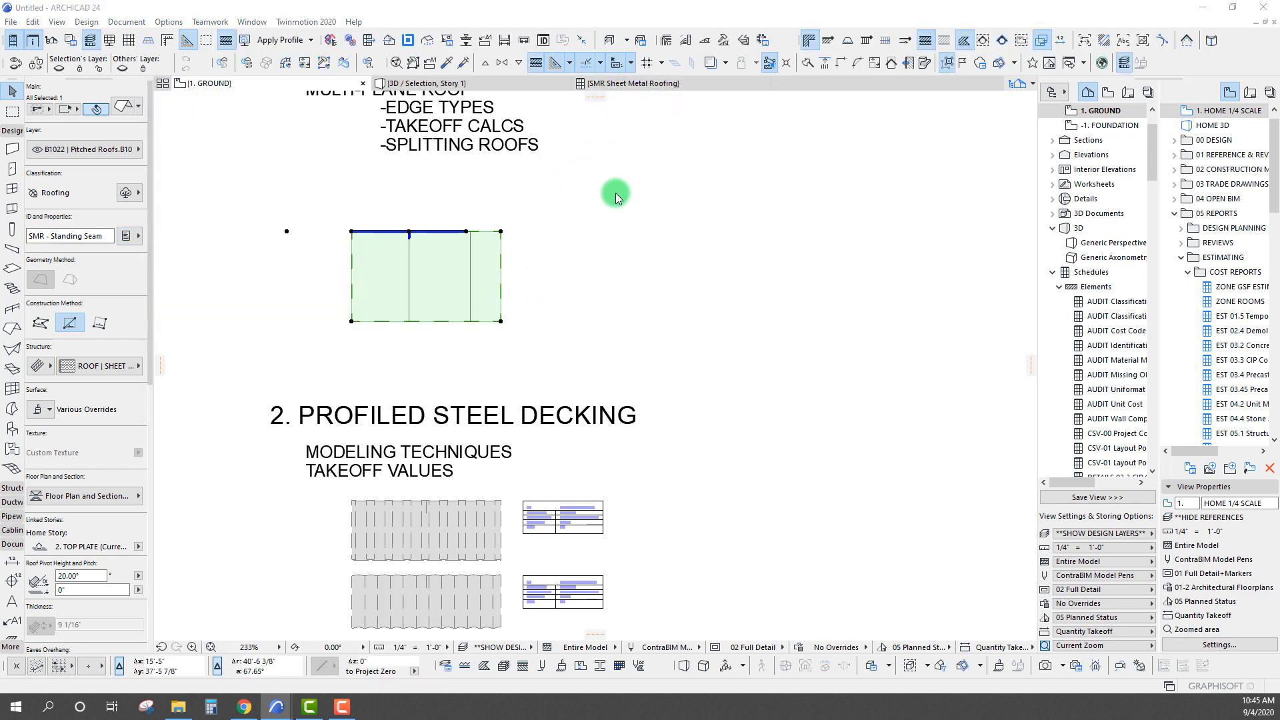
left_click(534, 301)
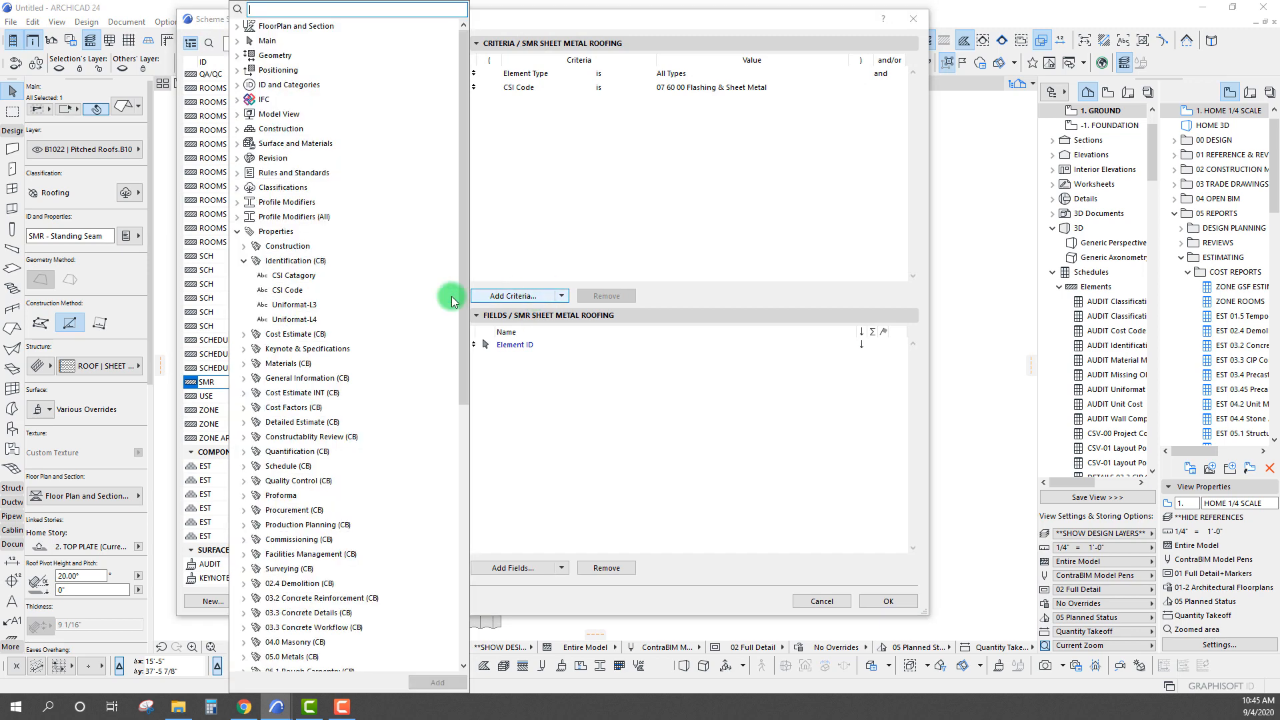
left_click(243, 467)
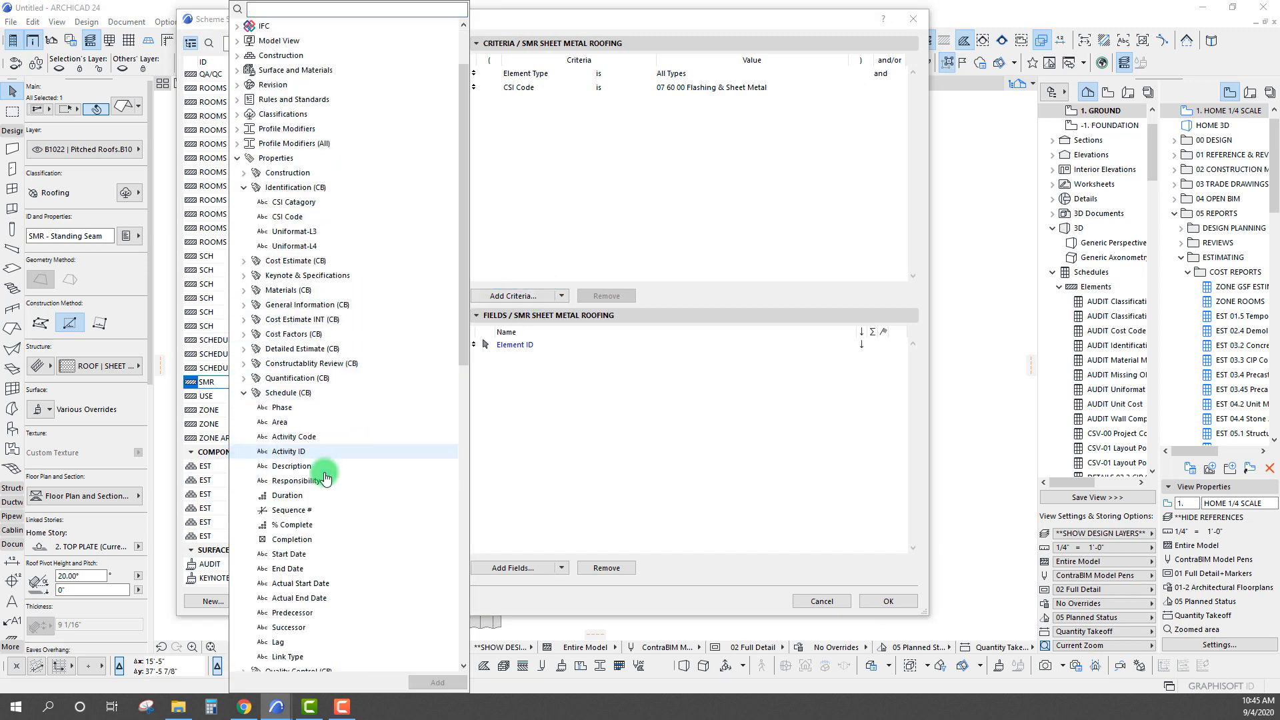
double_click(257, 407)
left_click(606, 156)
left_click(668, 101)
type("Part 1")
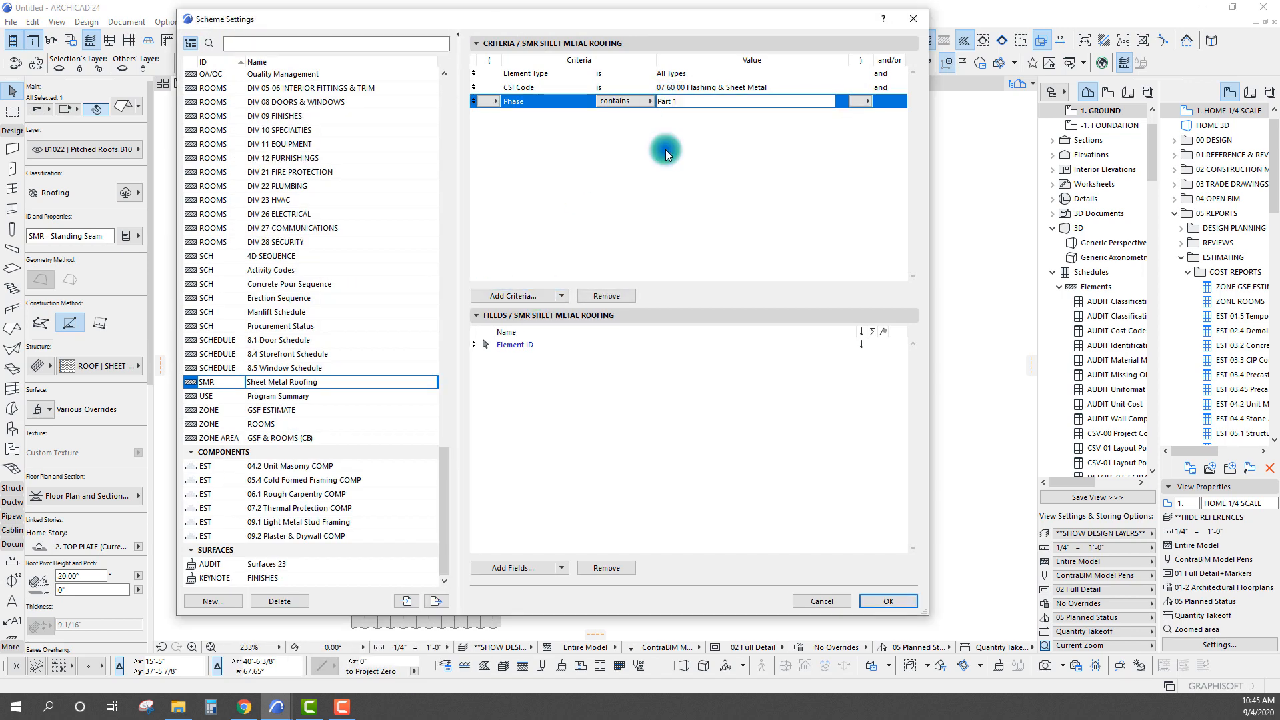
Accept the scheme settings with the Part 1 Phase criterion and bring up the Sheet Metal Roofing schedule
left_click(665, 150)
left_click(885, 597)
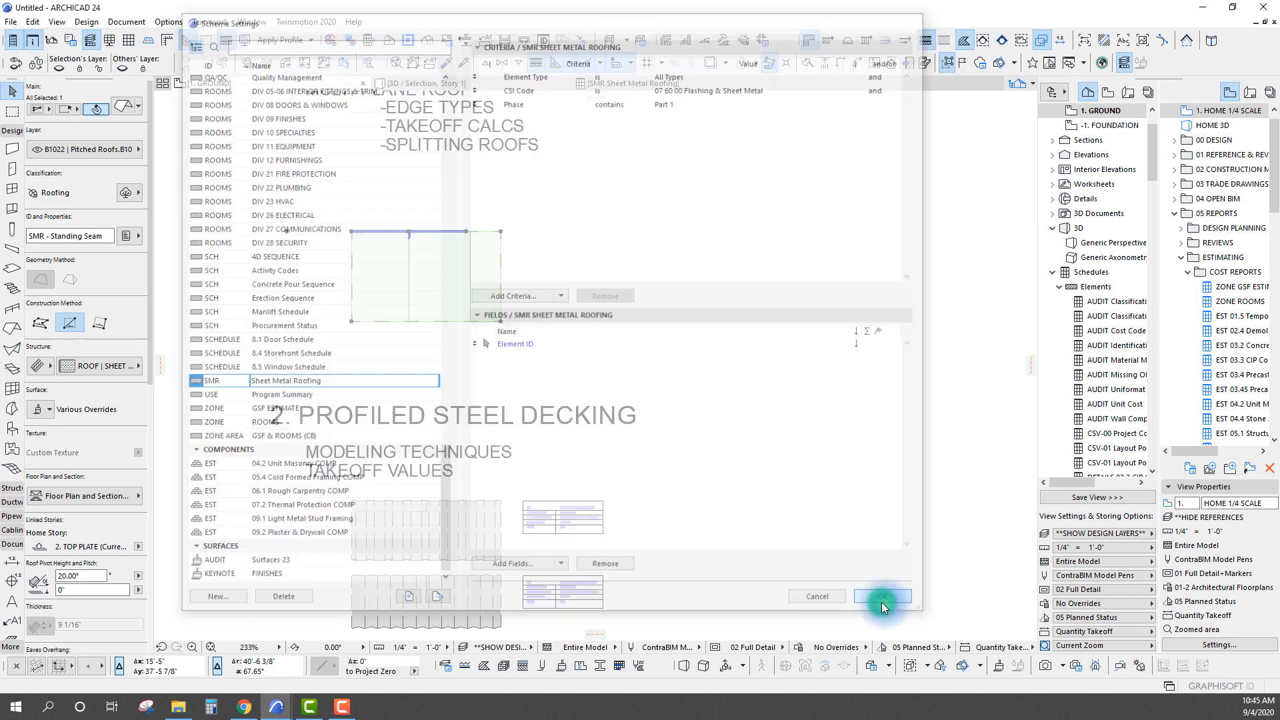
left_click(654, 87)
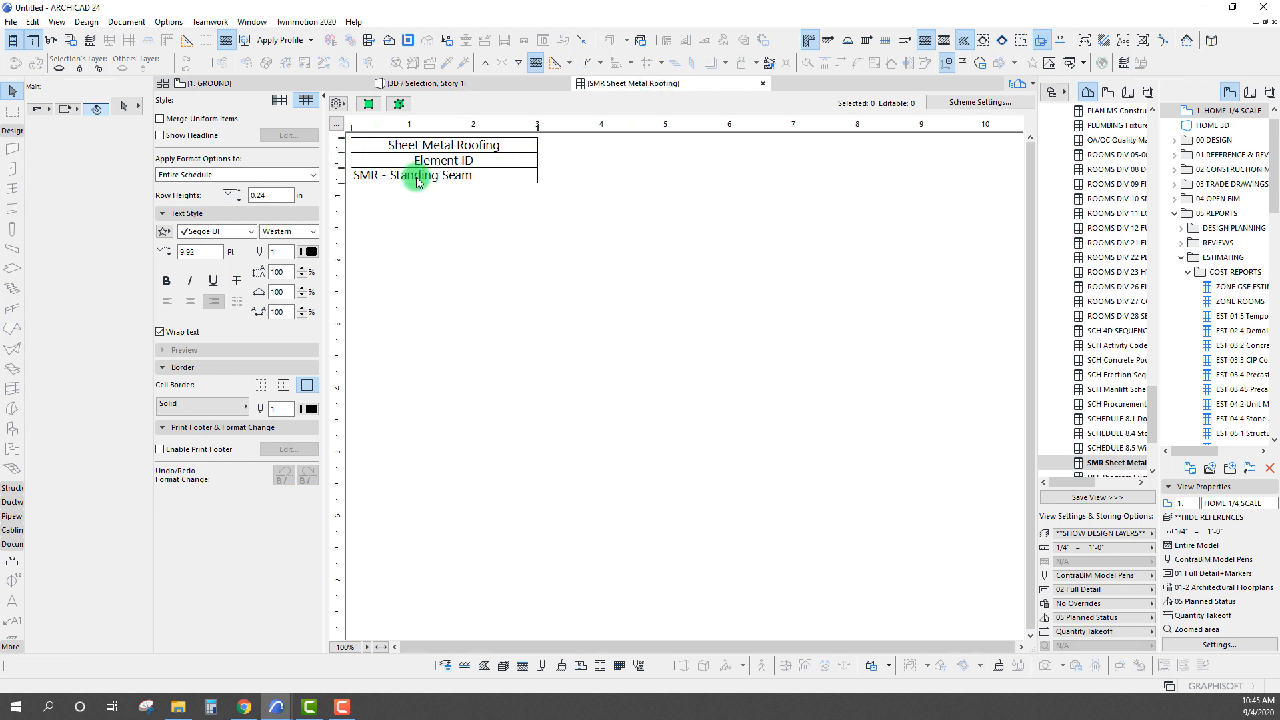
left_click(395, 175)
left_click(563, 332)
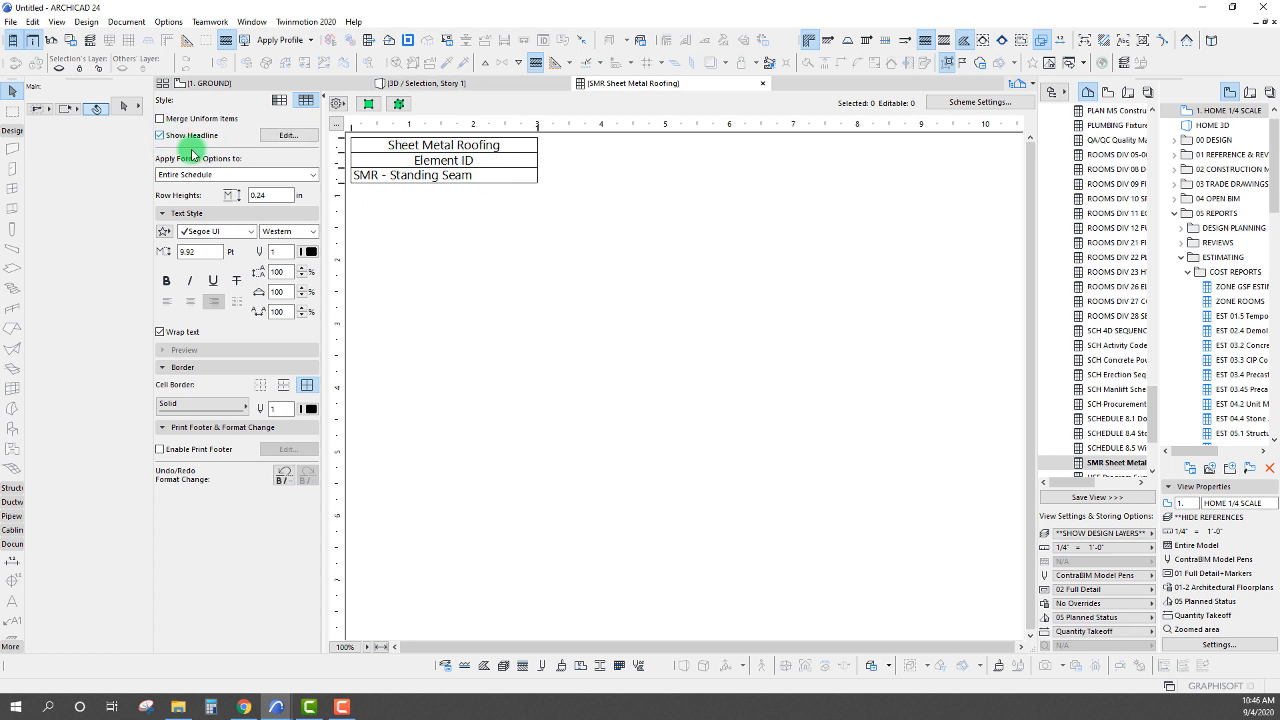
Turn off the headline of the Sheet Metal Roofing schedule and freeze its schedule header
left_click(161, 136)
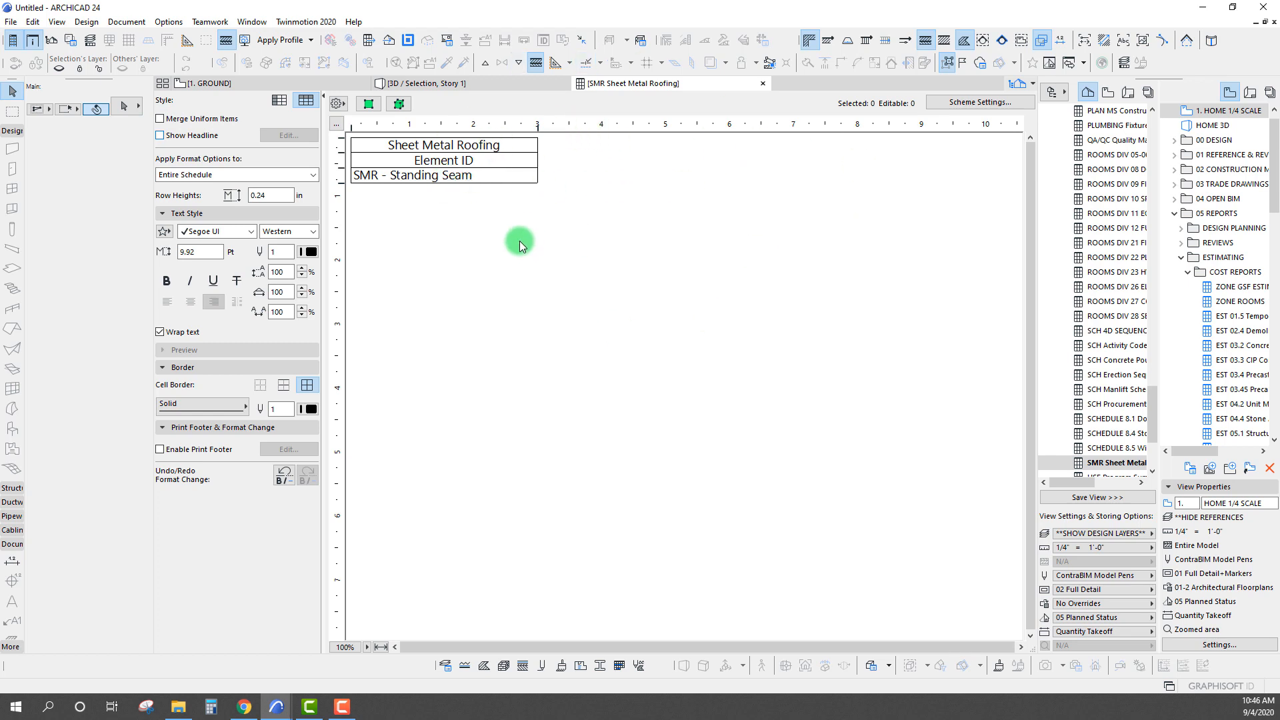
left_click(339, 123)
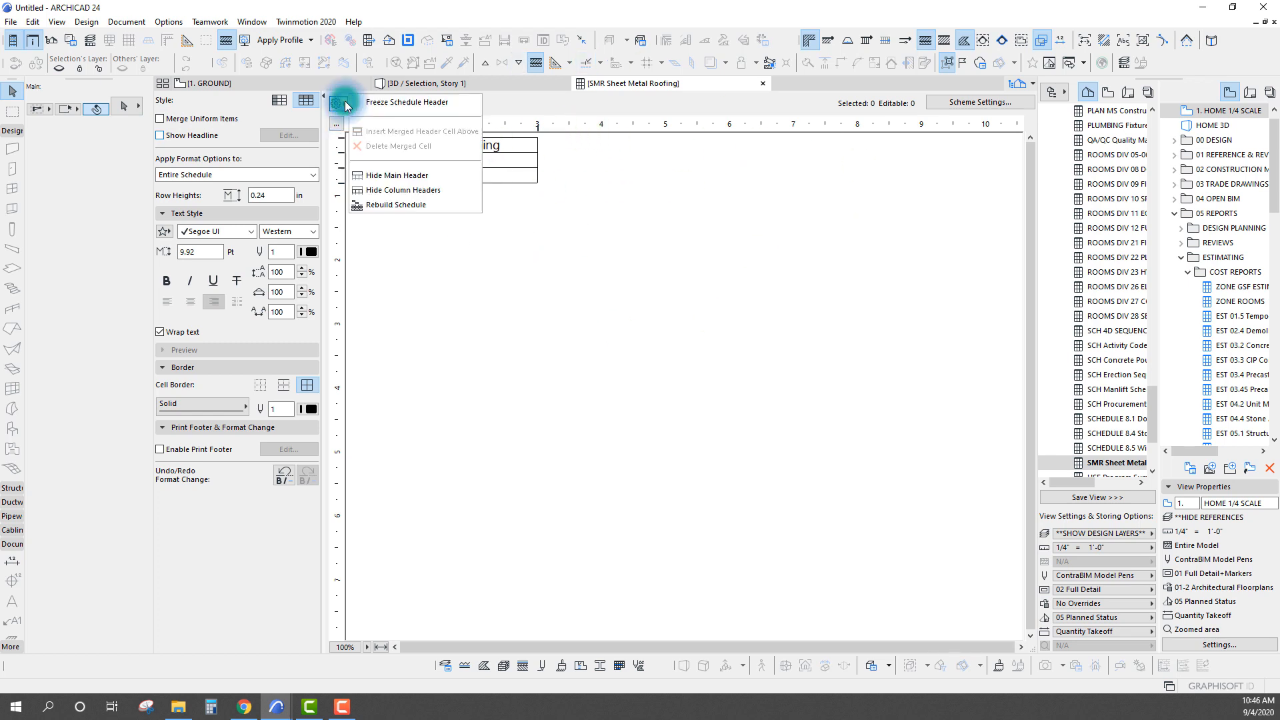
left_click(400, 100)
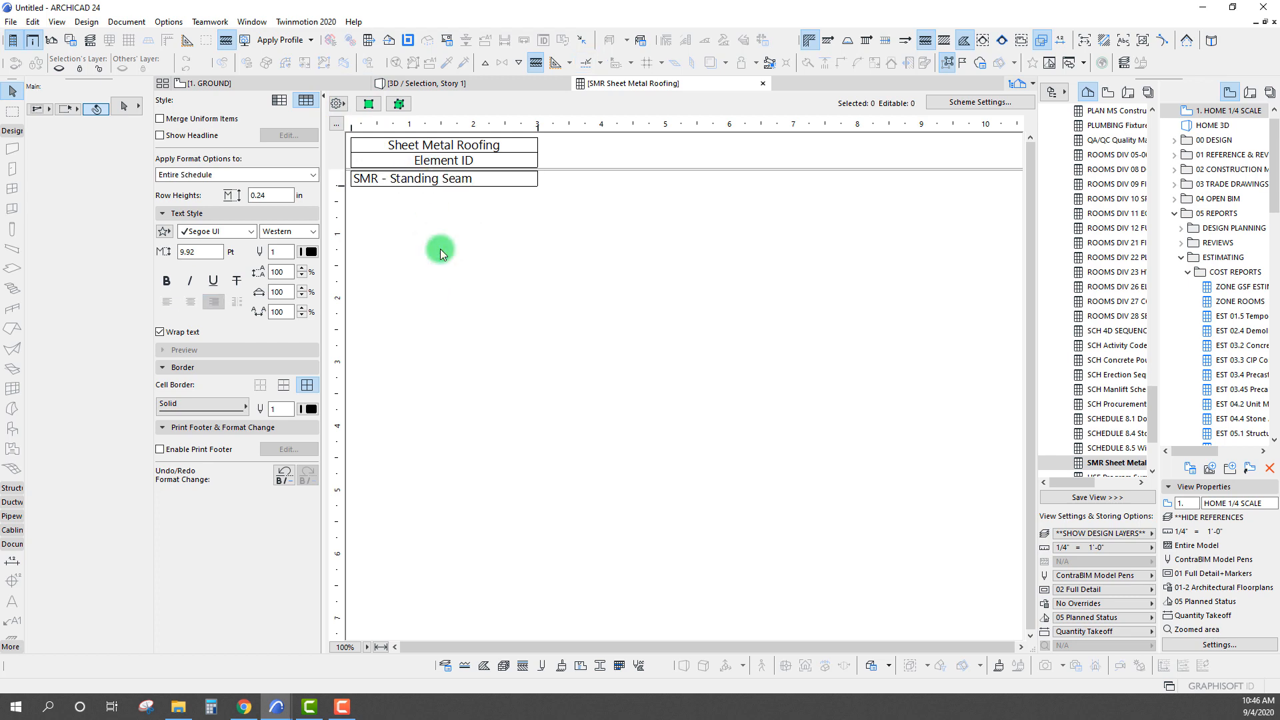
Add the general parameters Area and Surface Area as fields of the Sheet Metal Roofing scheme
left_click(953, 104)
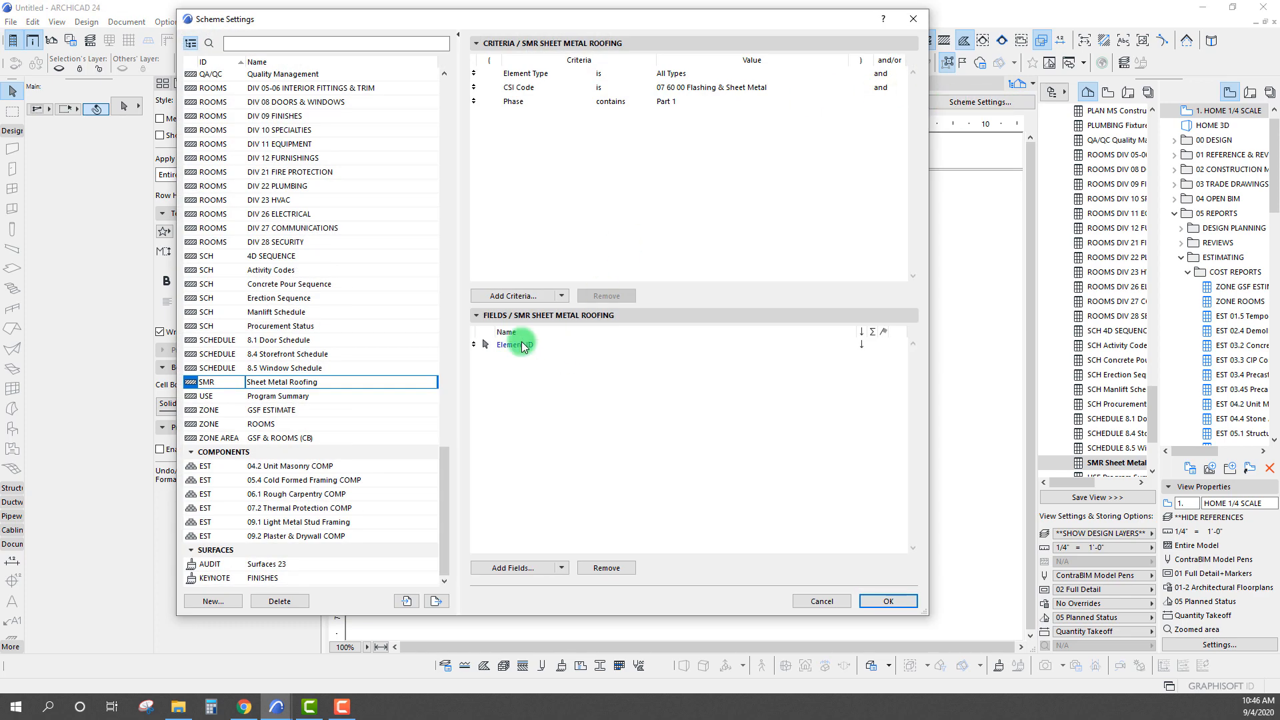
left_click(522, 344)
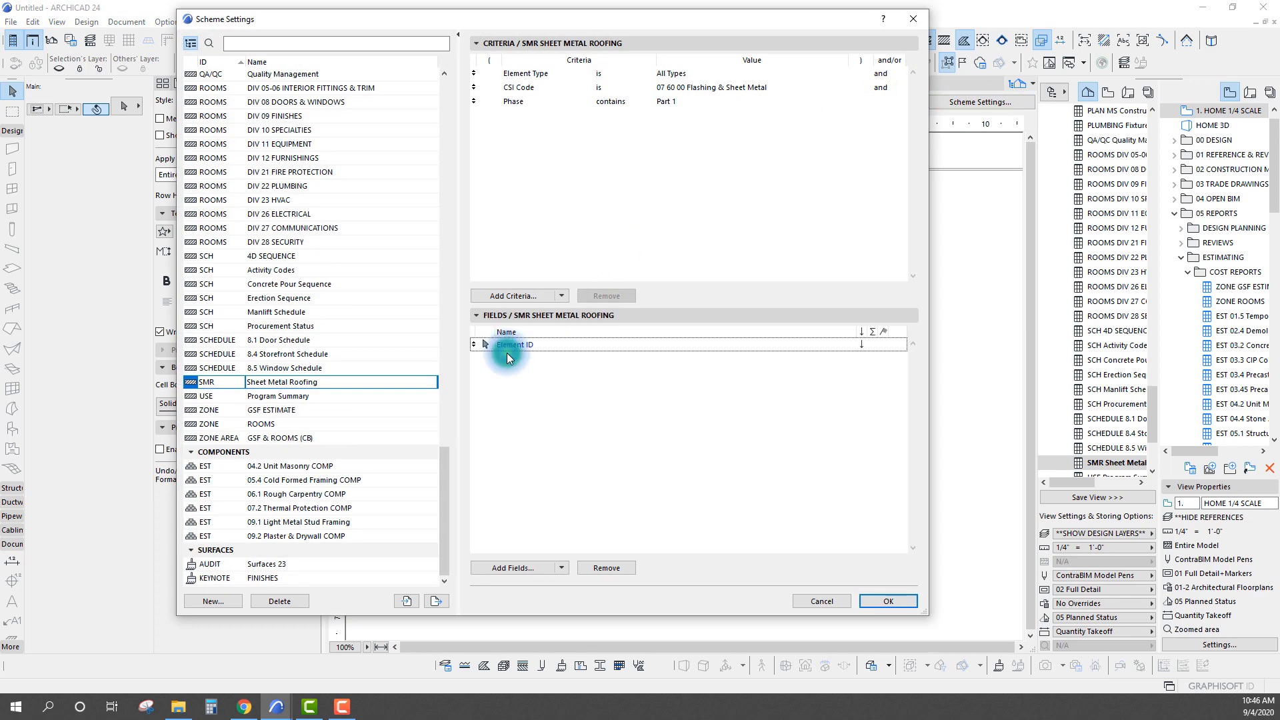
left_click(517, 564)
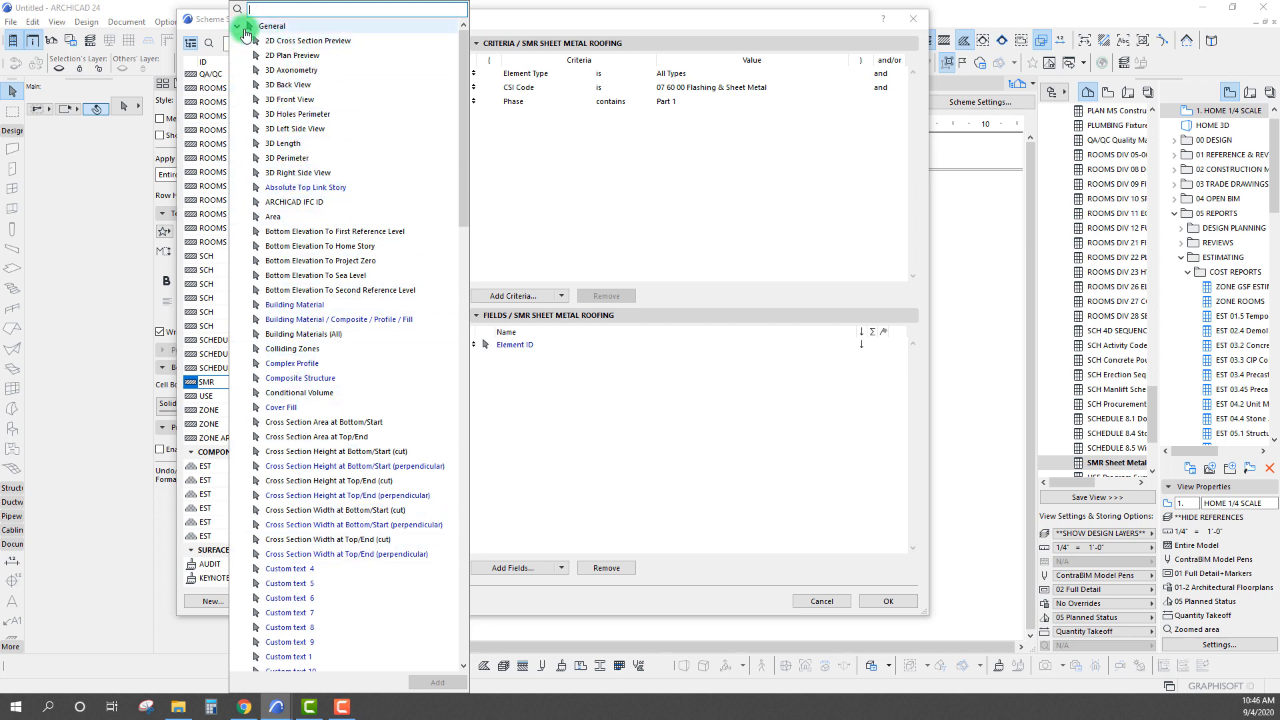
left_click(267, 26)
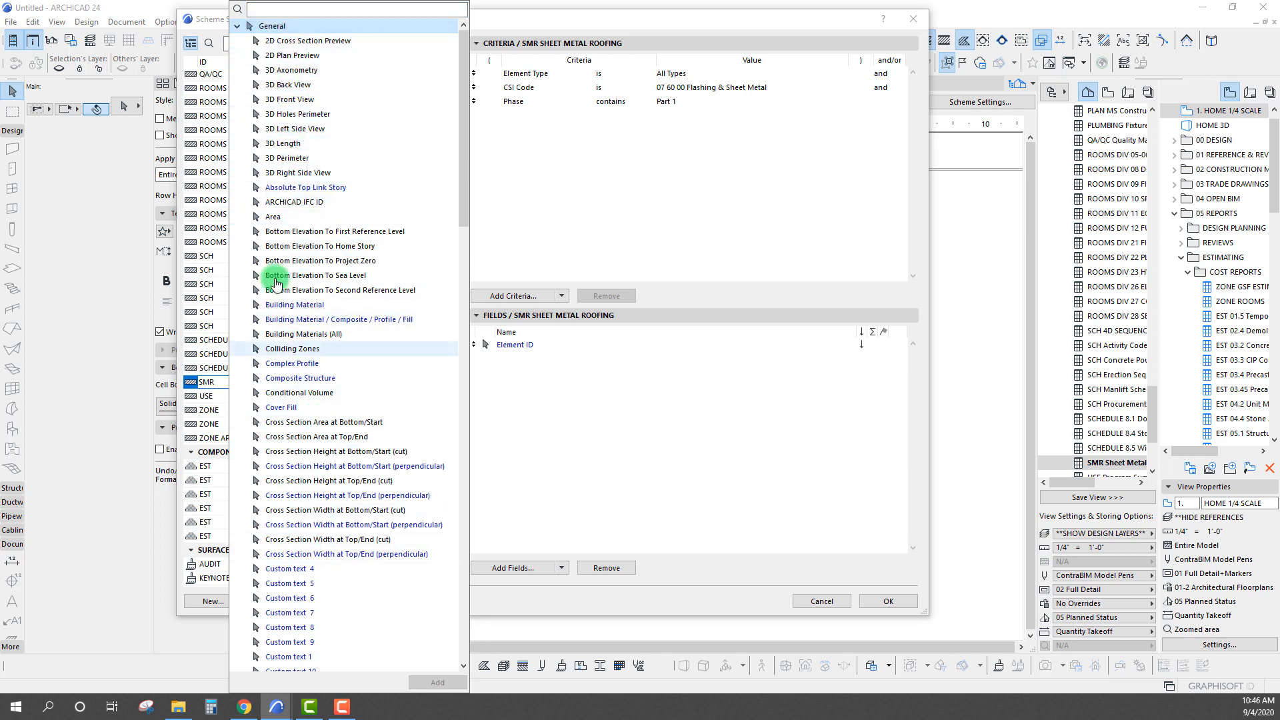
double_click(270, 217)
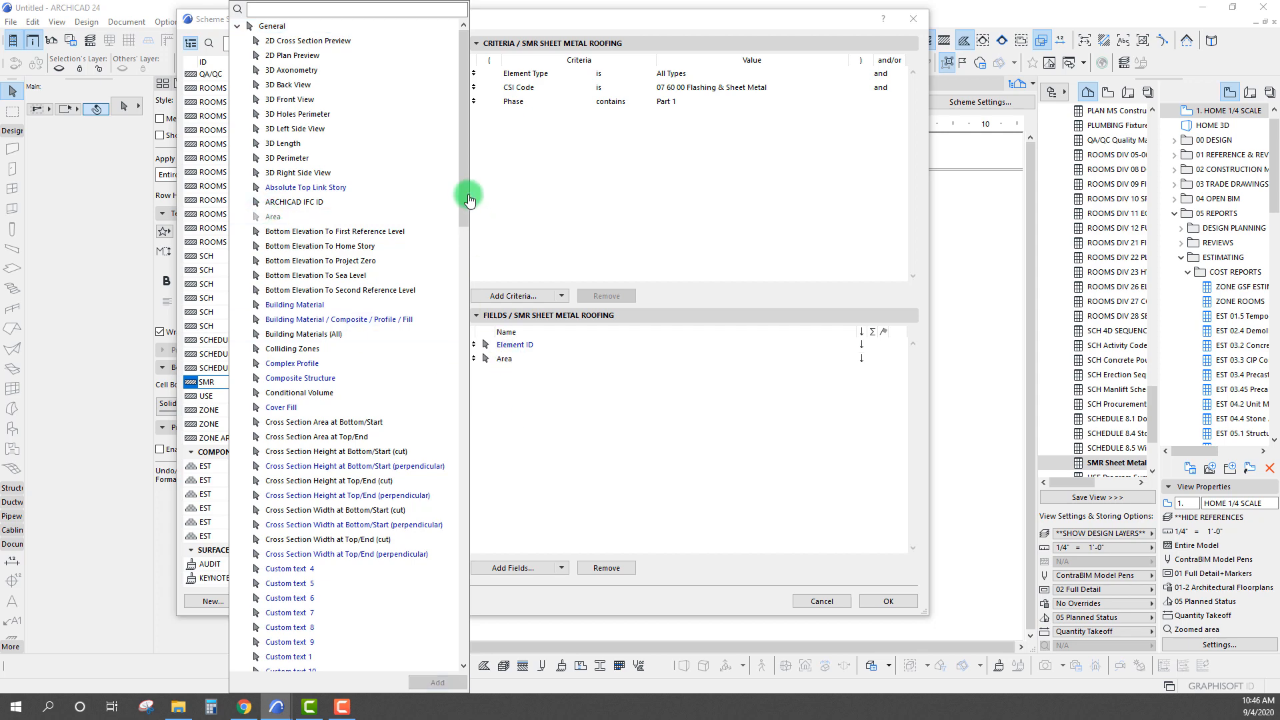
mouse_move(469, 200)
left_mouse_down()
mouse_move(480, 468)
mouse_move(430, 469)
left_mouse_up()
left_click(281, 423)
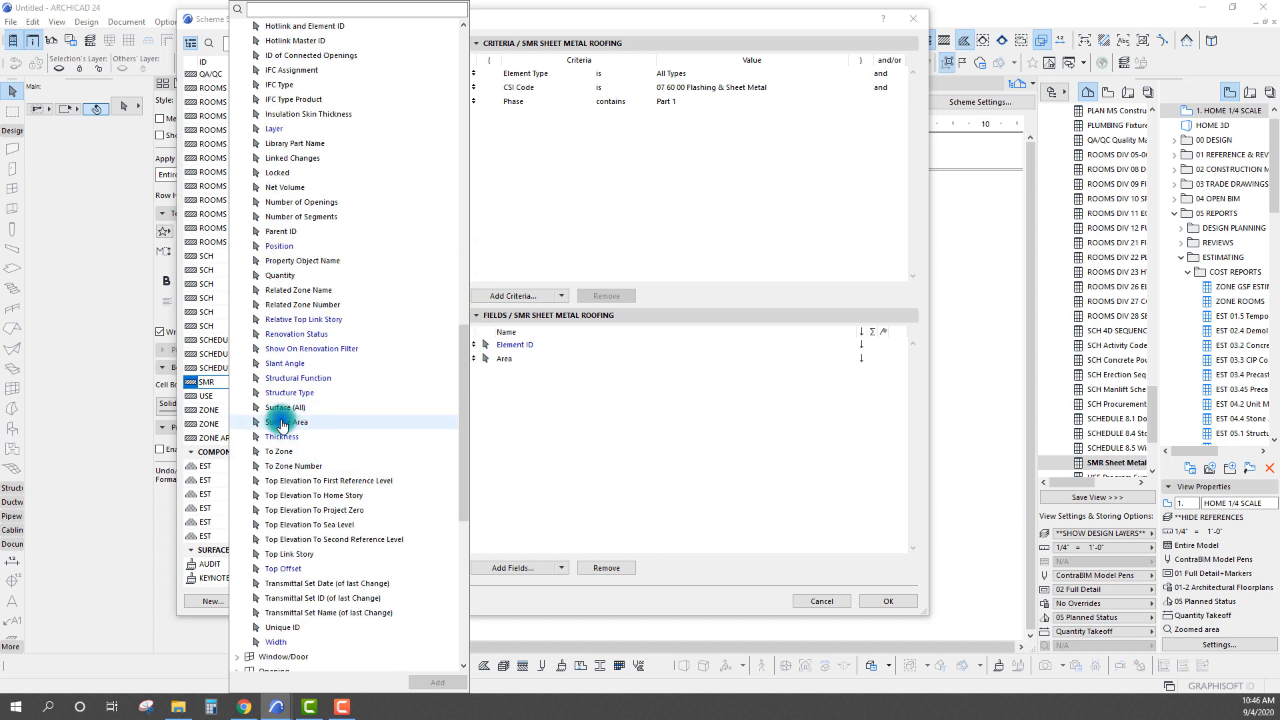
left_click_drag(281, 423, 460, 479)
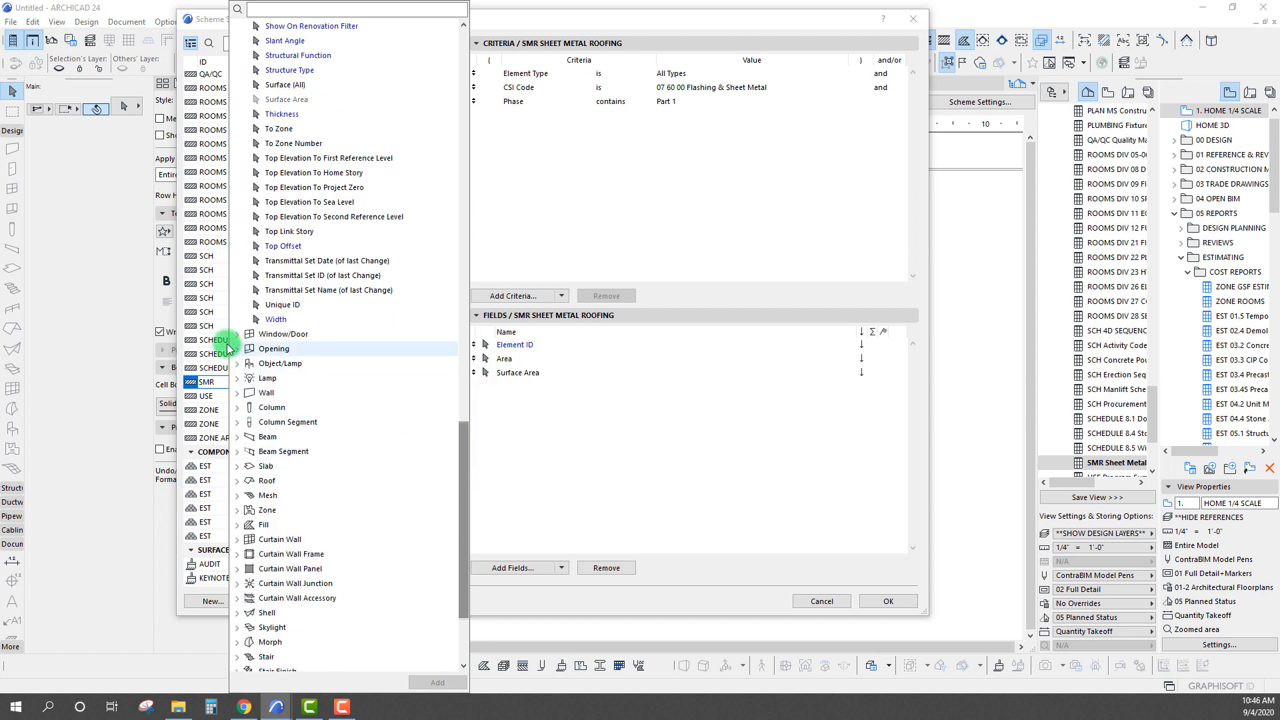
left_click(237, 481)
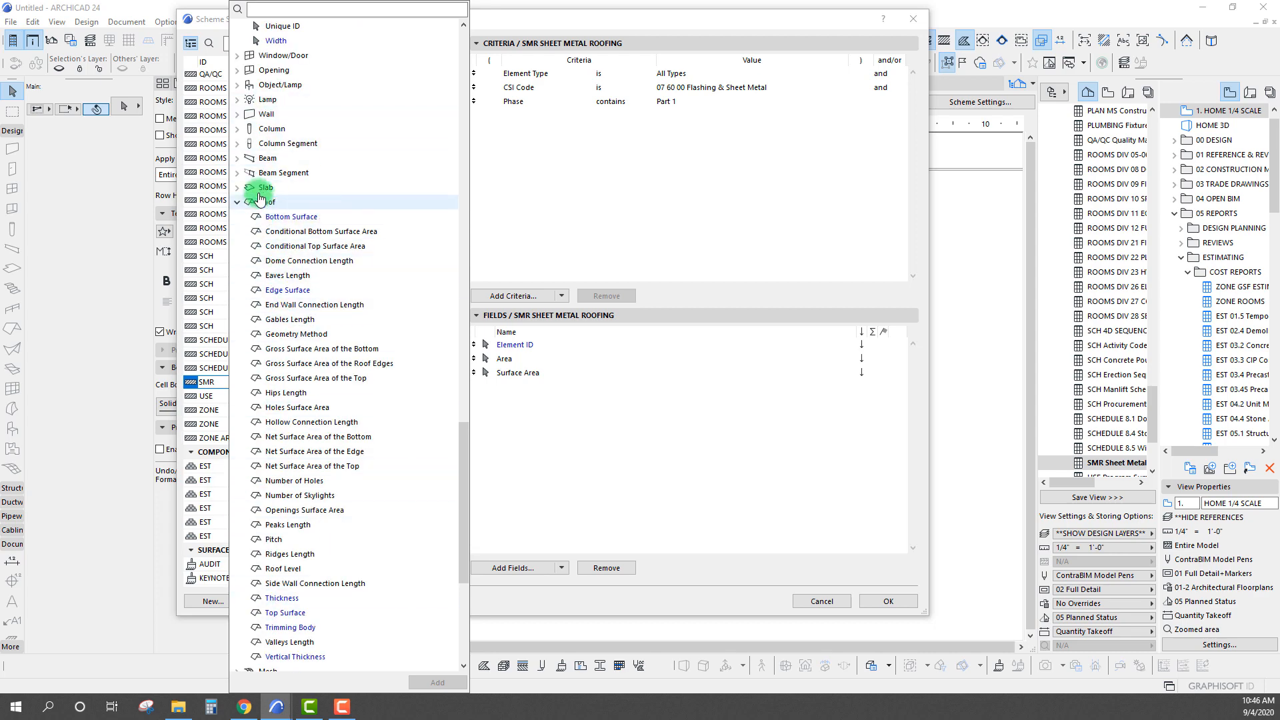
left_click_drag(466, 448, 466, 23)
left_click(238, 26)
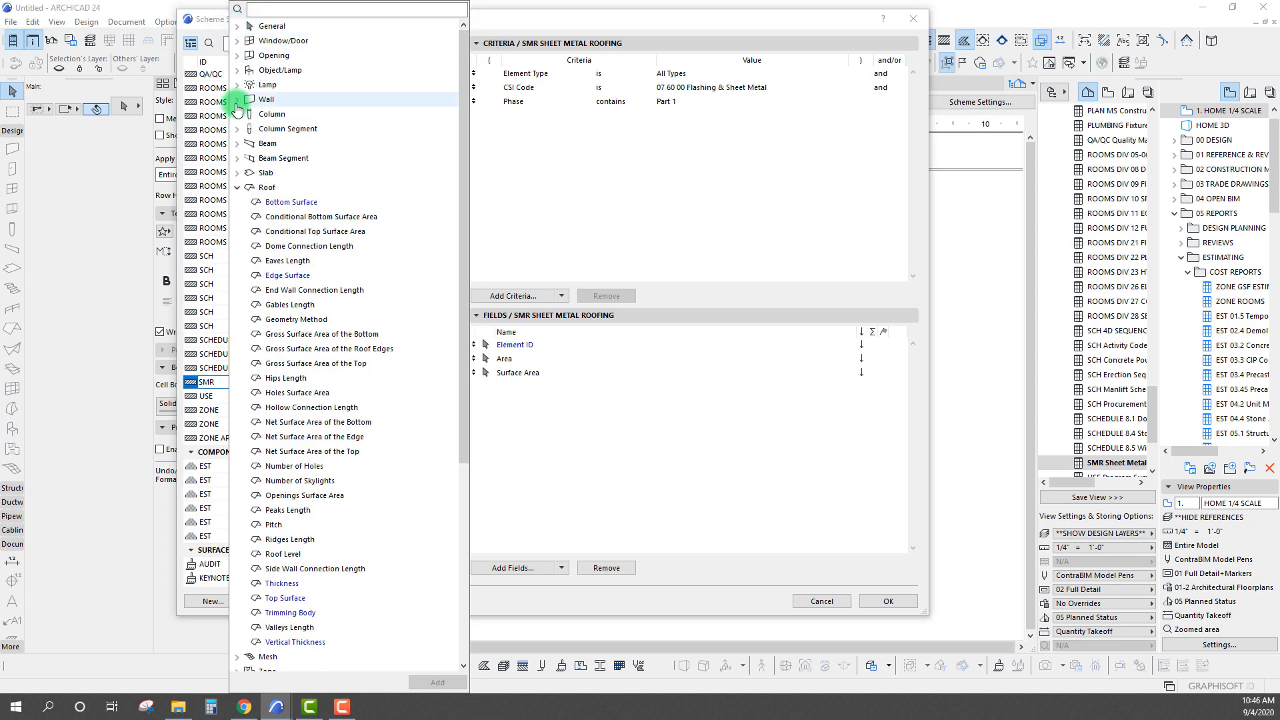
left_click(236, 187)
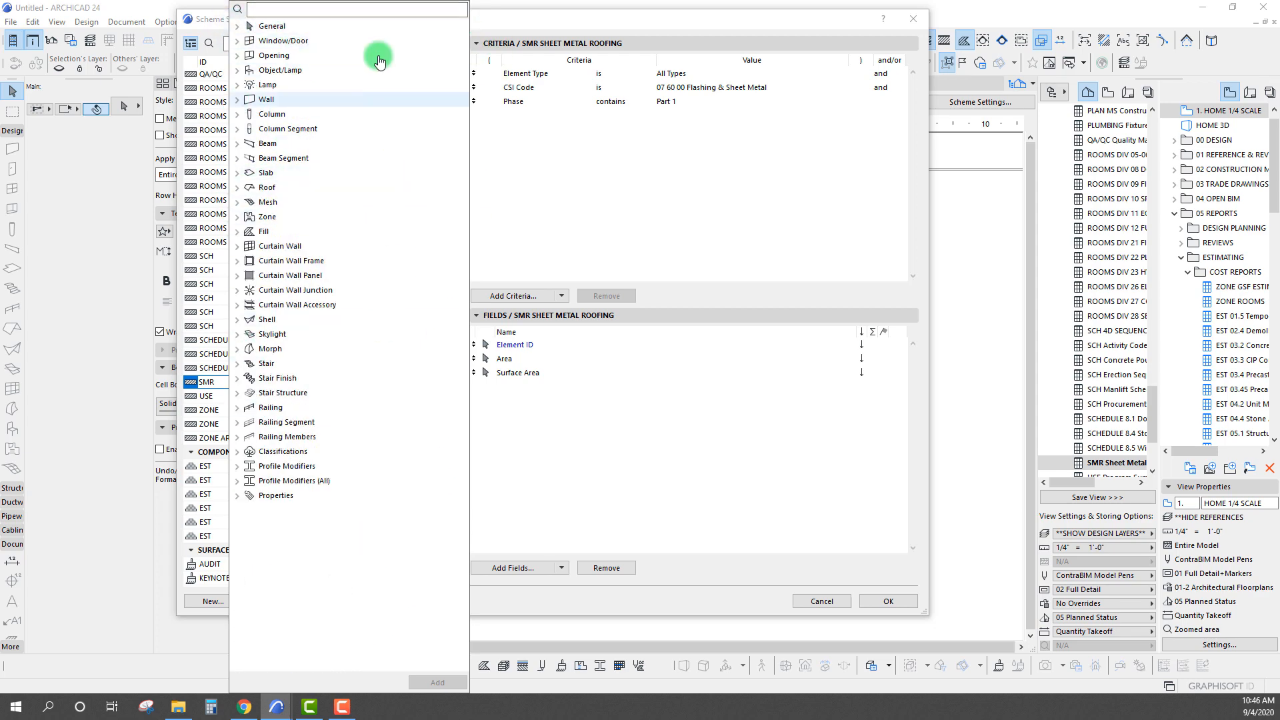
left_click(605, 215)
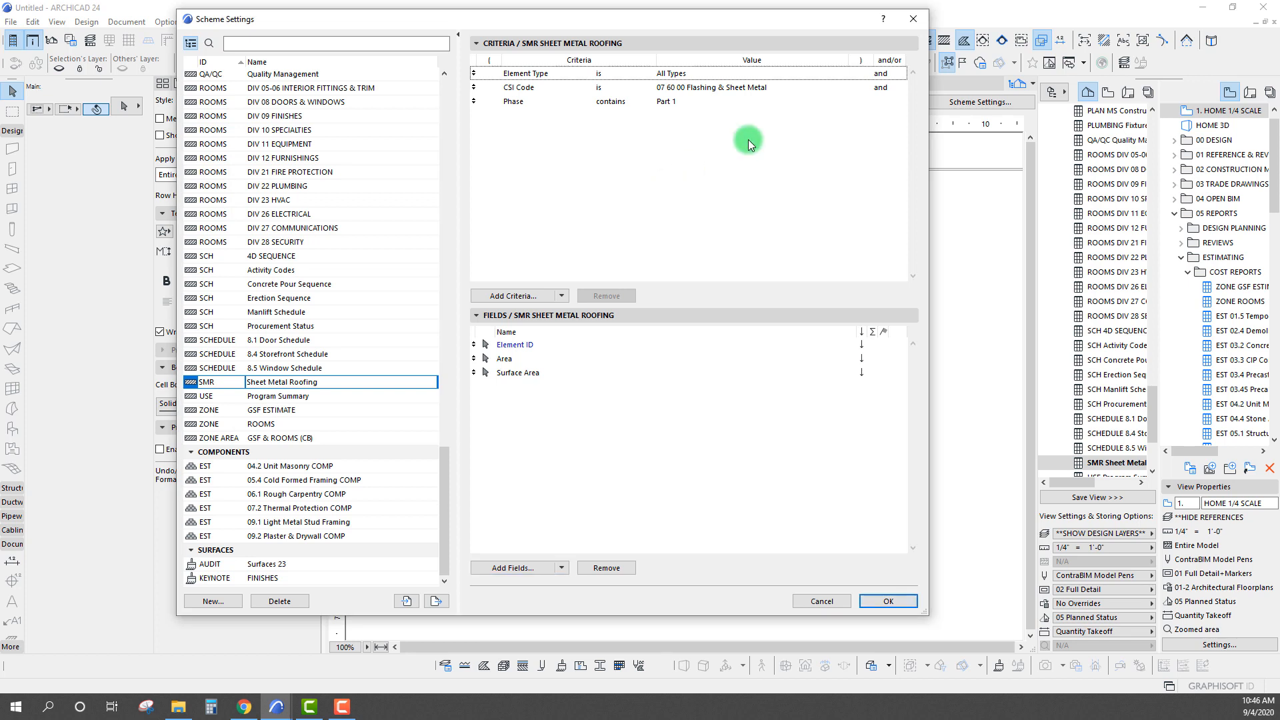
Set the Element Type criterion of the Sheet Metal Roofing scheme to Roof
left_click(715, 75)
left_click(840, 74)
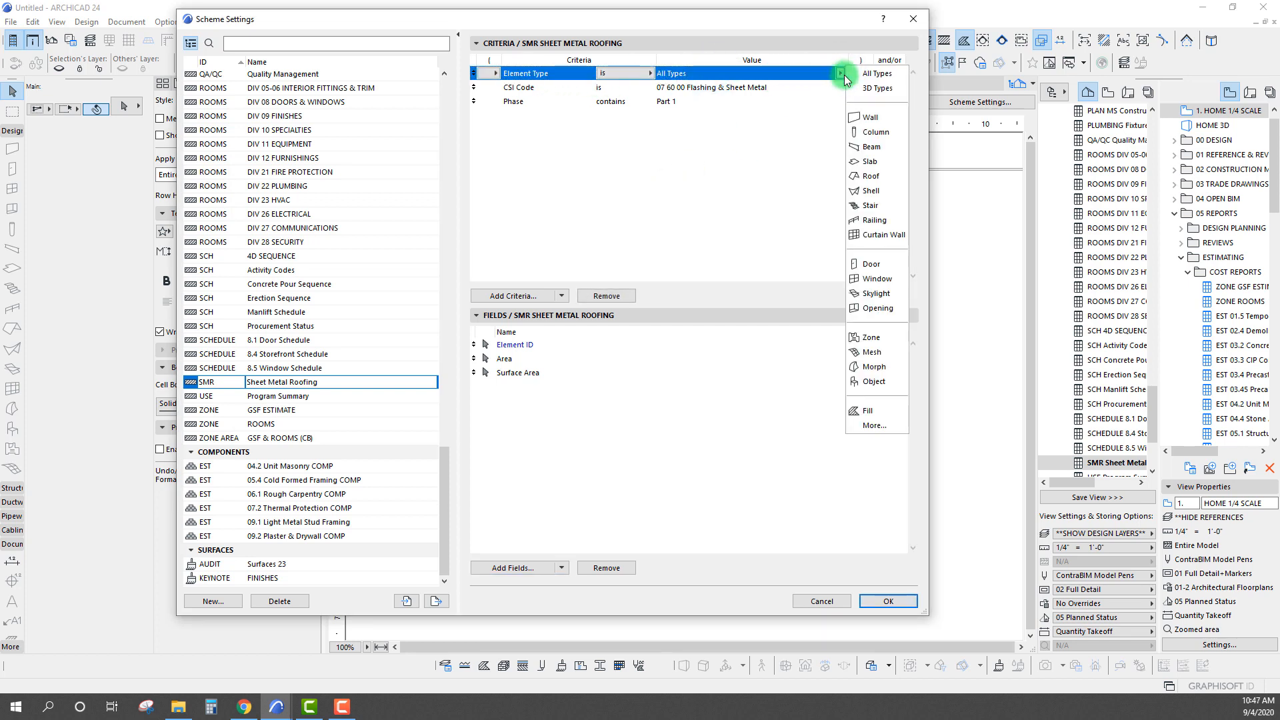
left_click(870, 176)
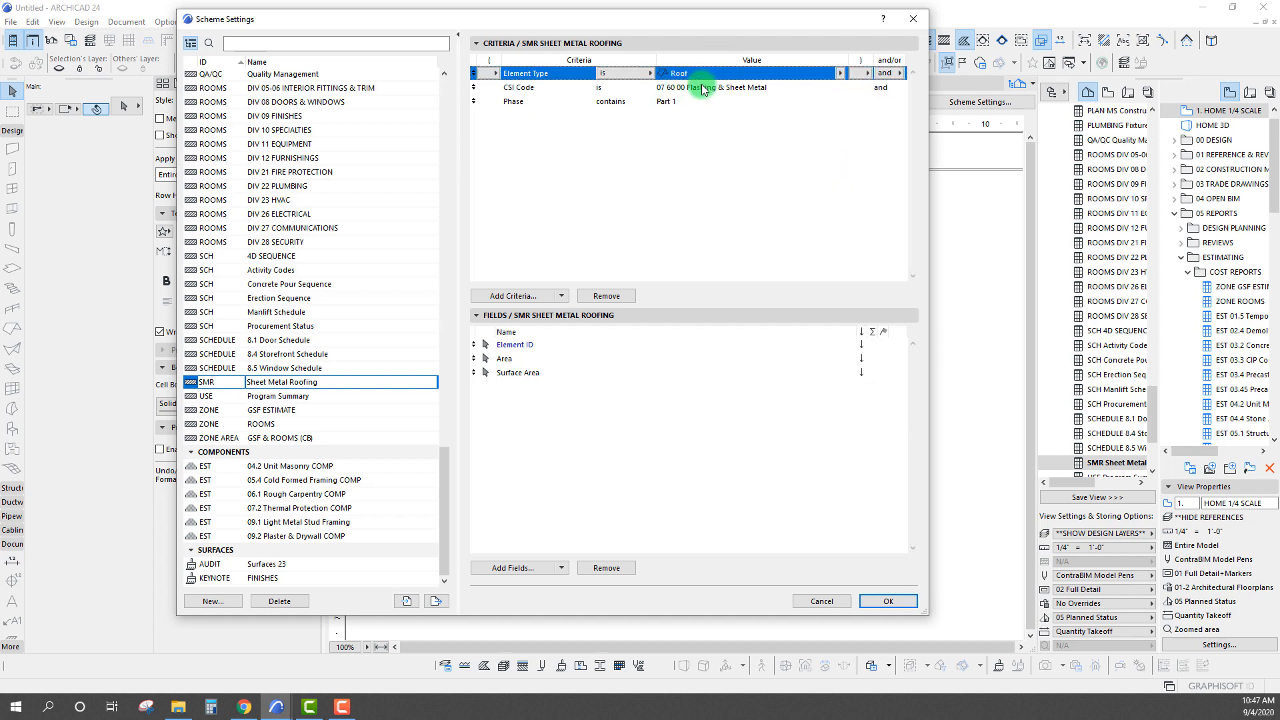
Add the roof parameters Eaves Length, Gables Length, Hips Length and Peaks Length as scheme fields
left_click_drag(429, 26, 523, 46)
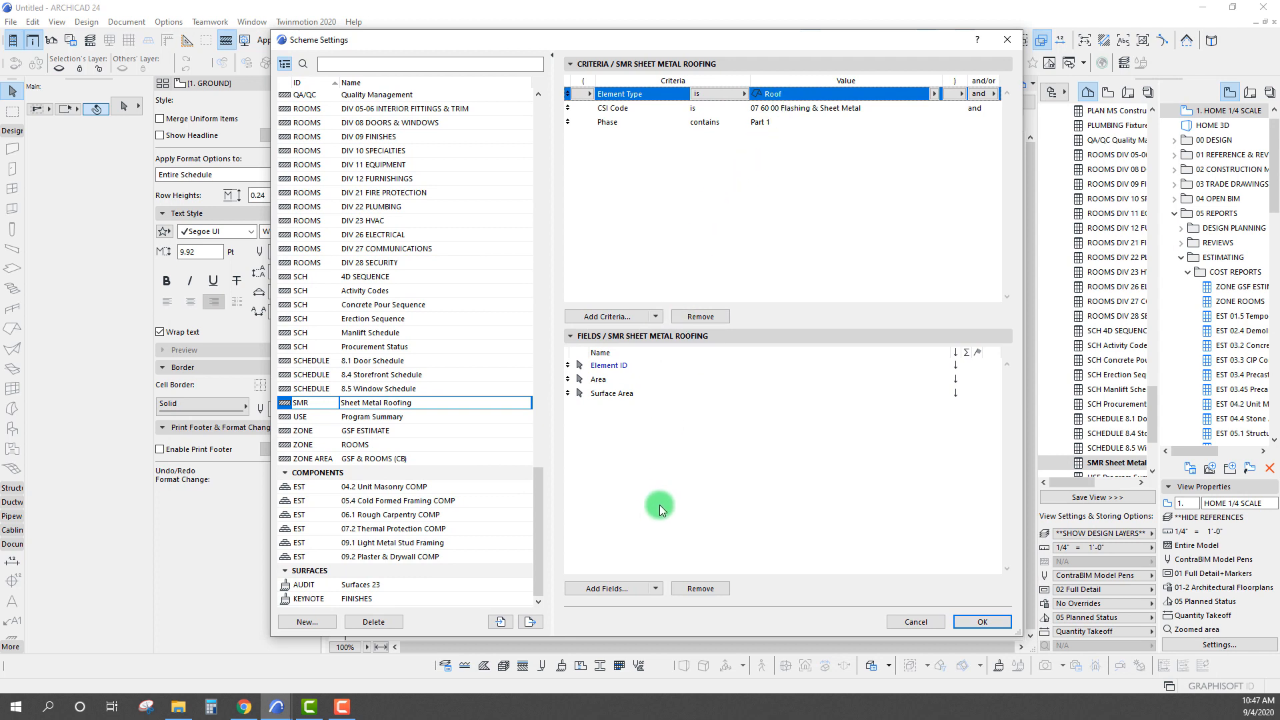
left_click(619, 587)
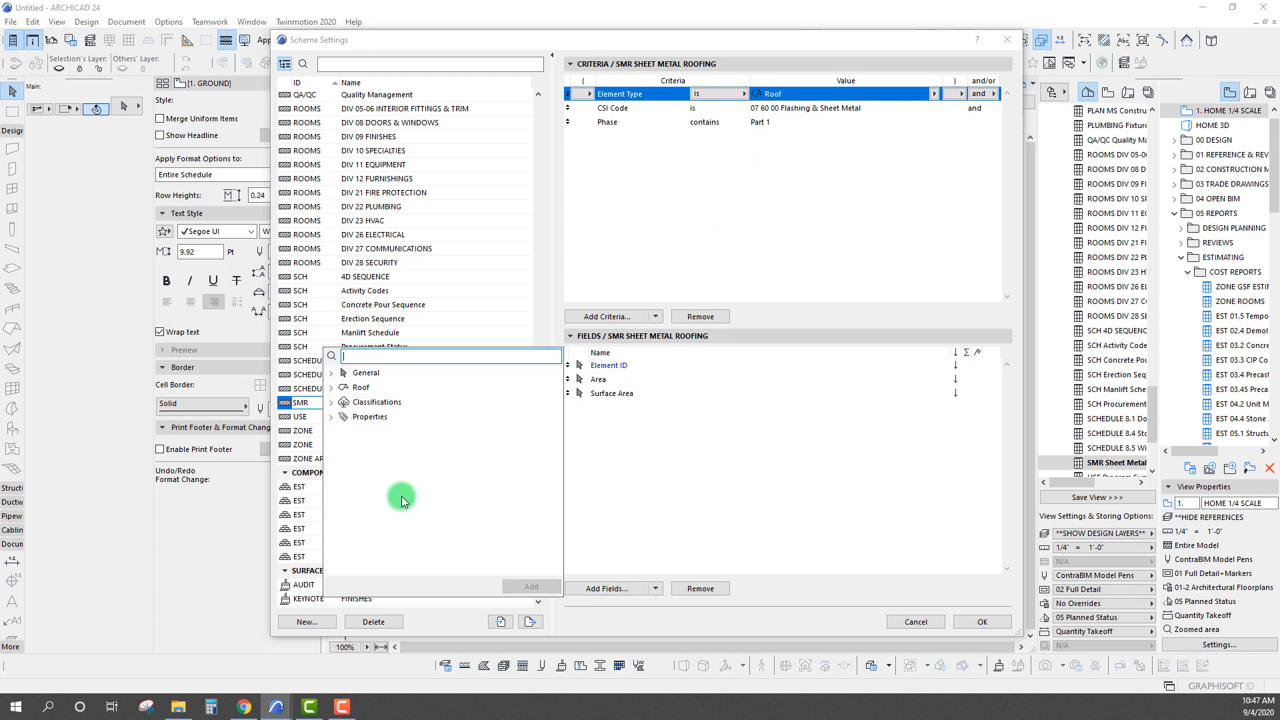
left_click(330, 389)
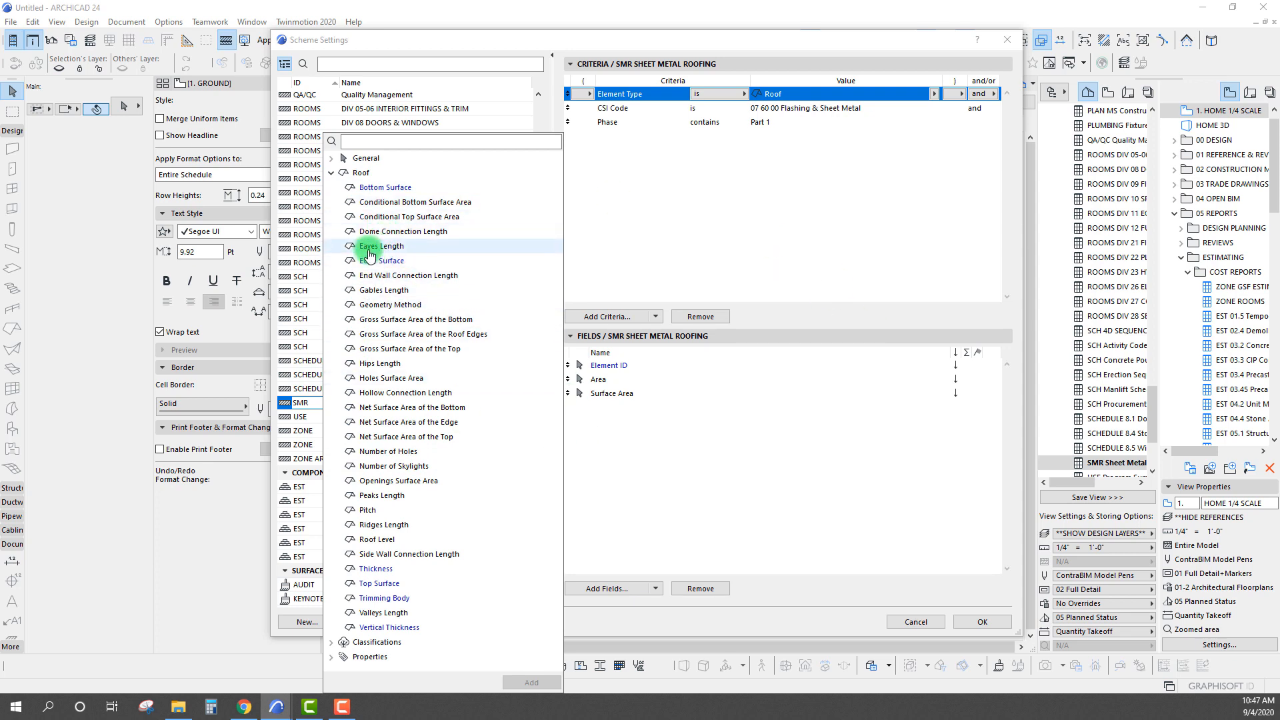
left_click_drag(370, 251, 612, 408)
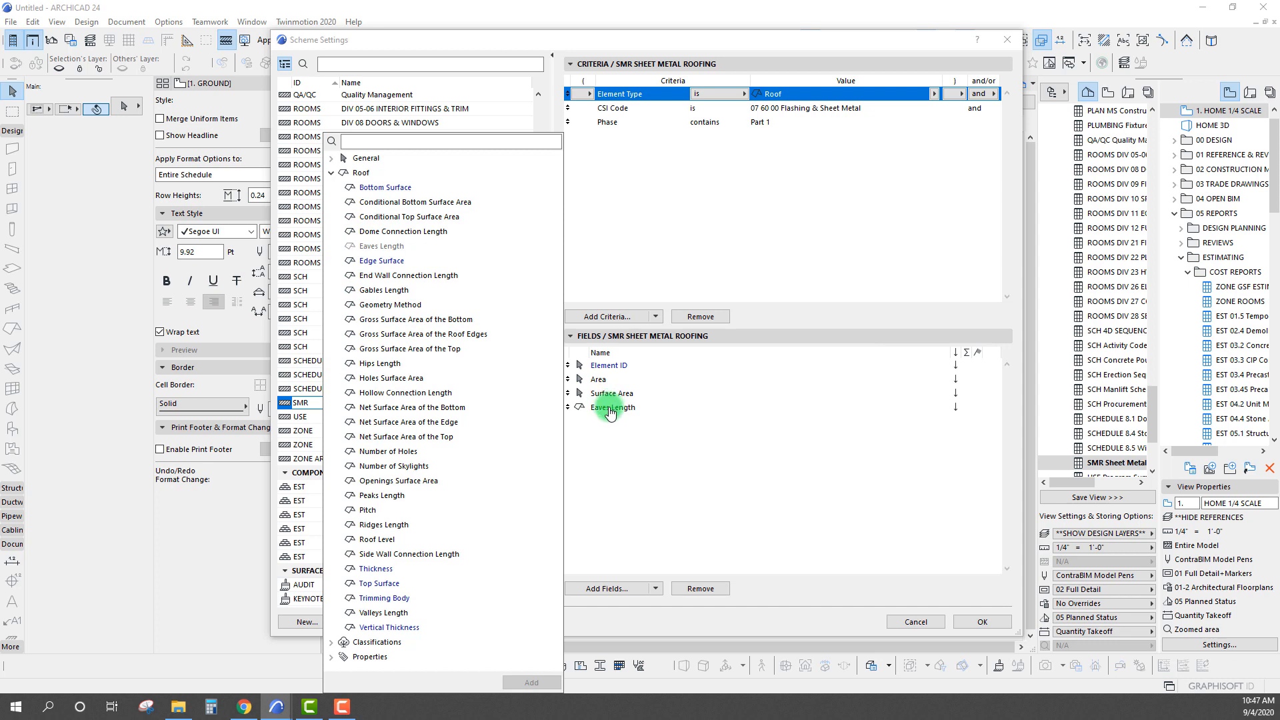
double_click(387, 292)
double_click(382, 363)
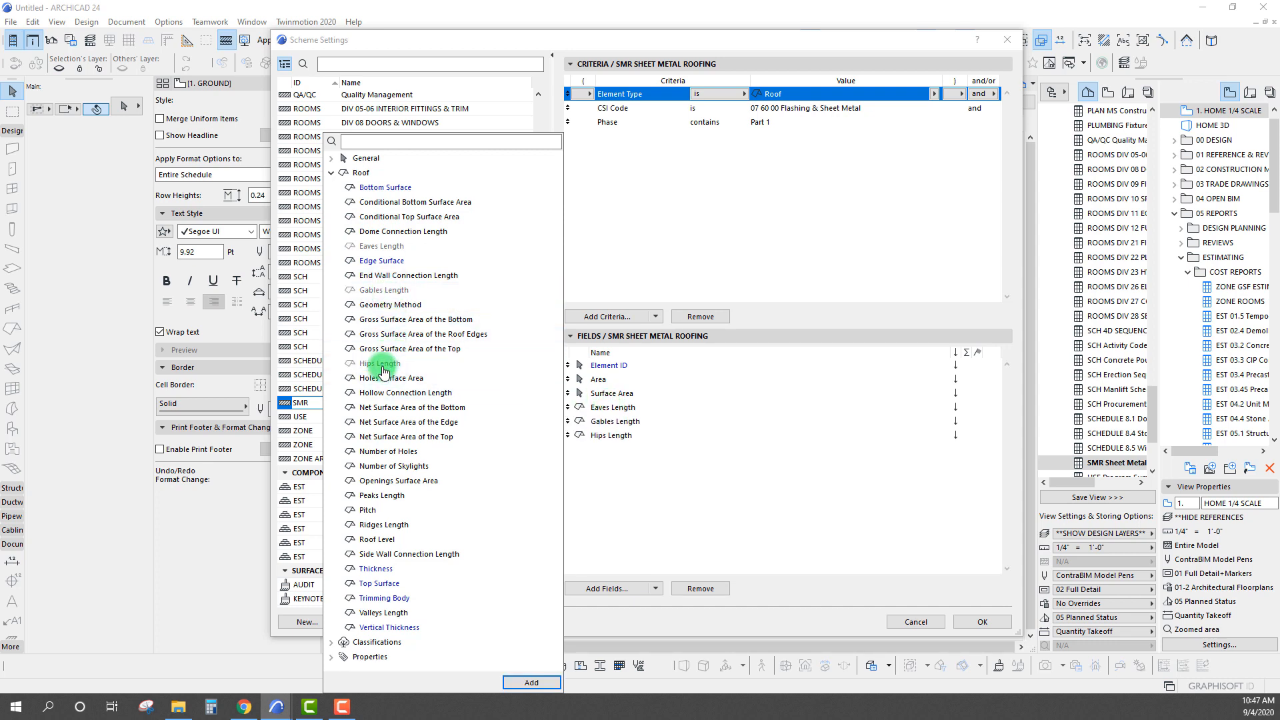
double_click(382, 496)
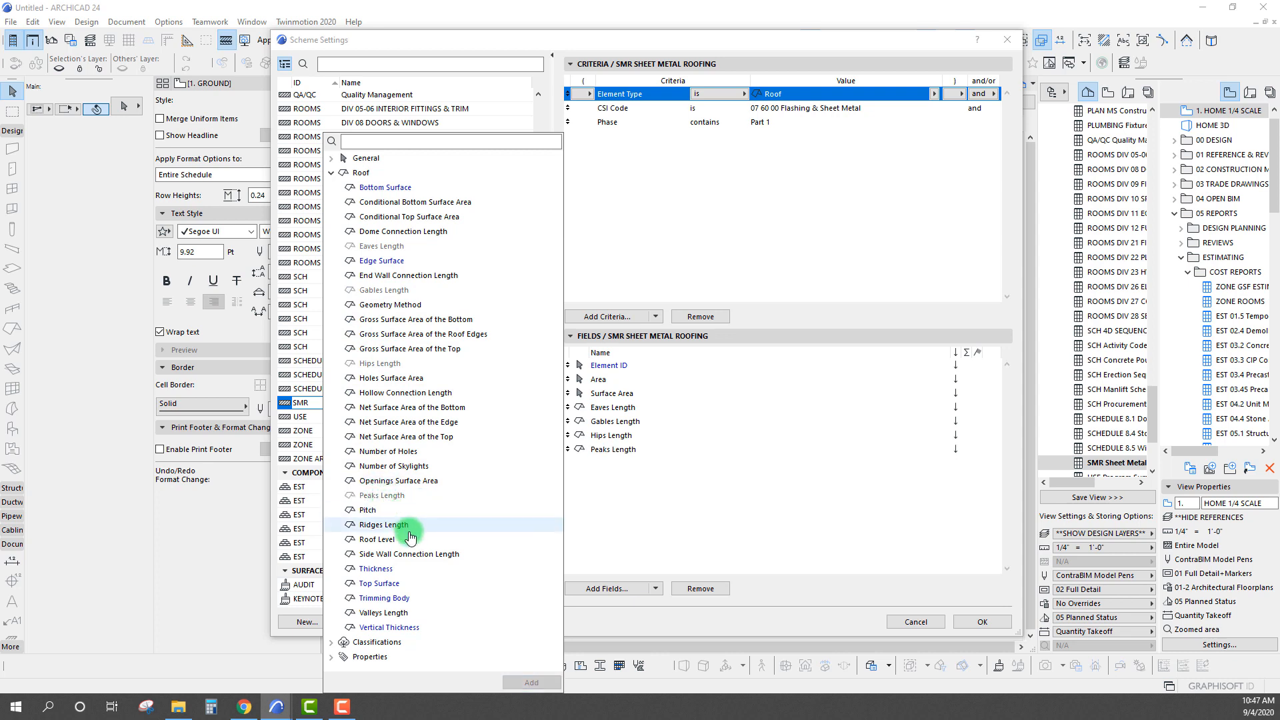
Add the roof fields Pitch, Ridges Length, Valleys Length, Side Wall Connection Length, End Wall Connection Length and Net Surface Area of the Top
double_click(367, 510)
double_click(384, 525)
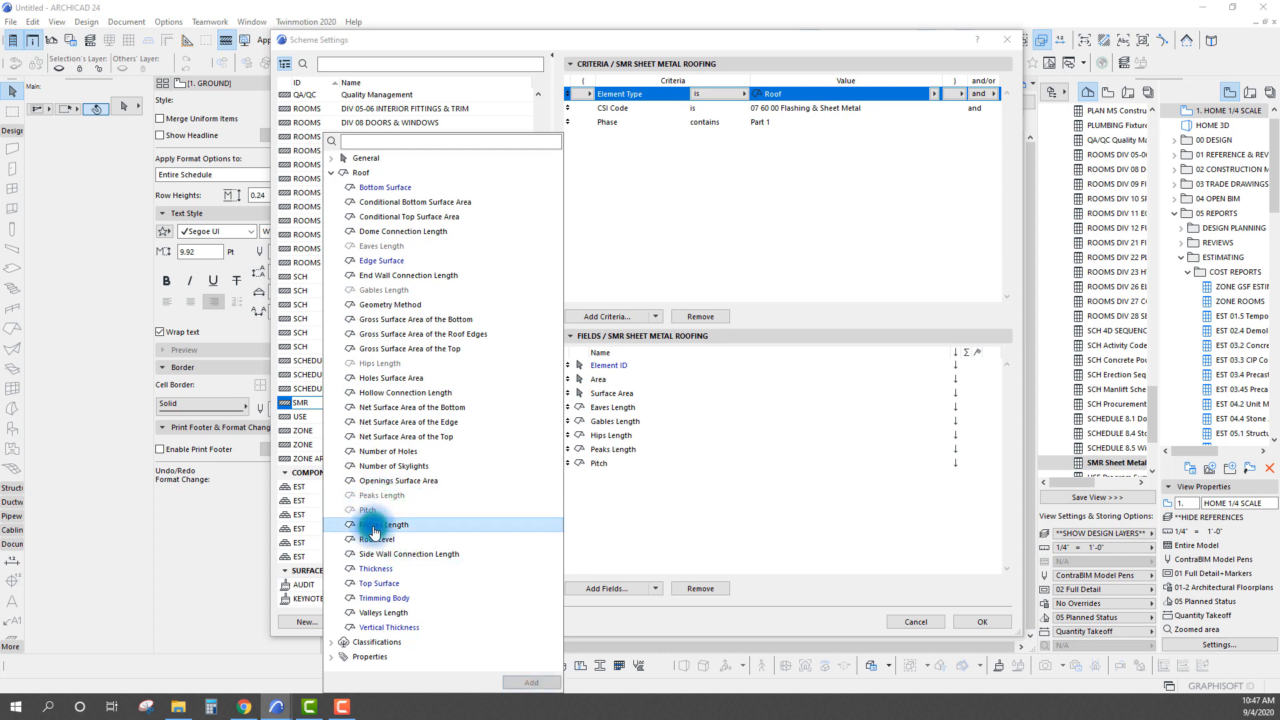
double_click(371, 614)
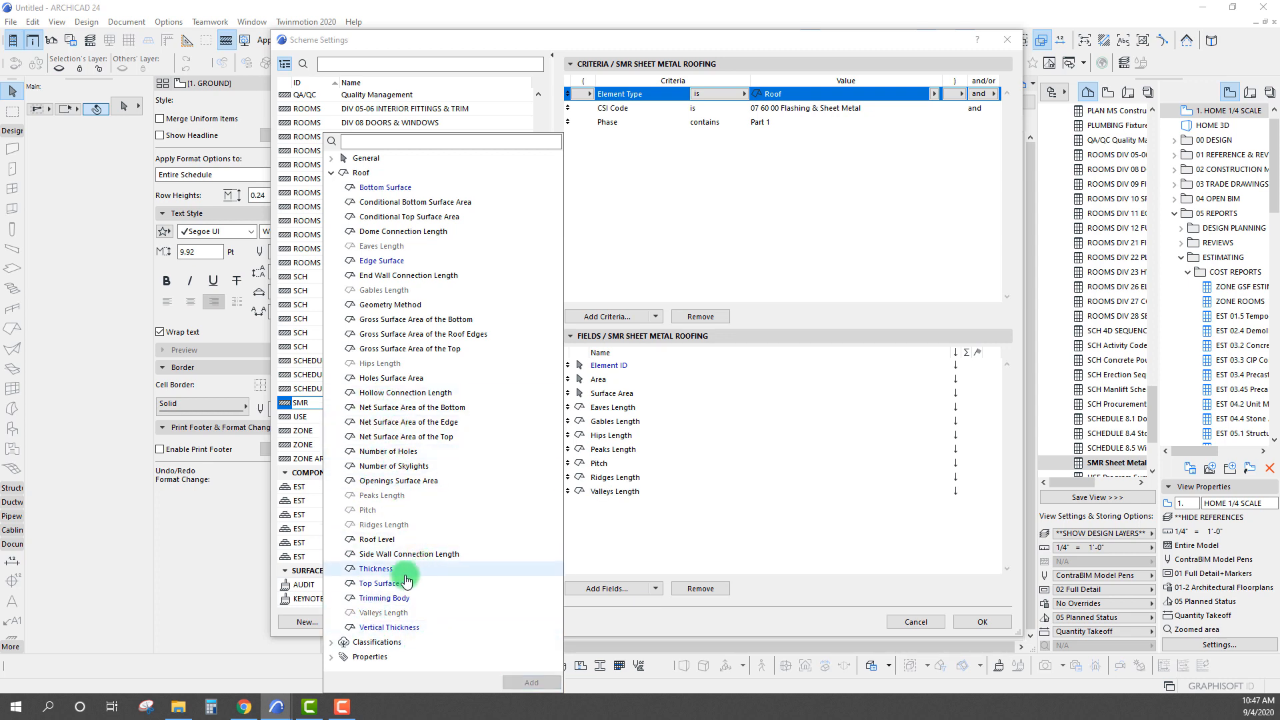
left_click(382, 555)
double_click(382, 558)
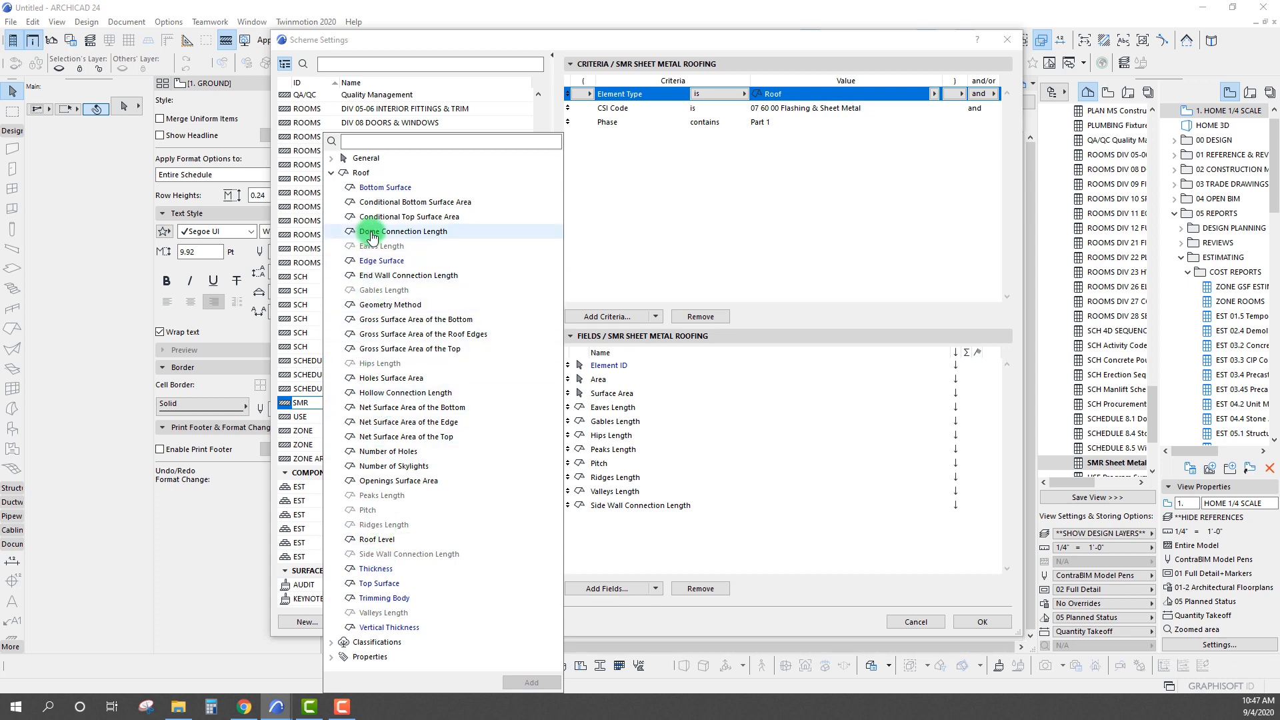
double_click(371, 276)
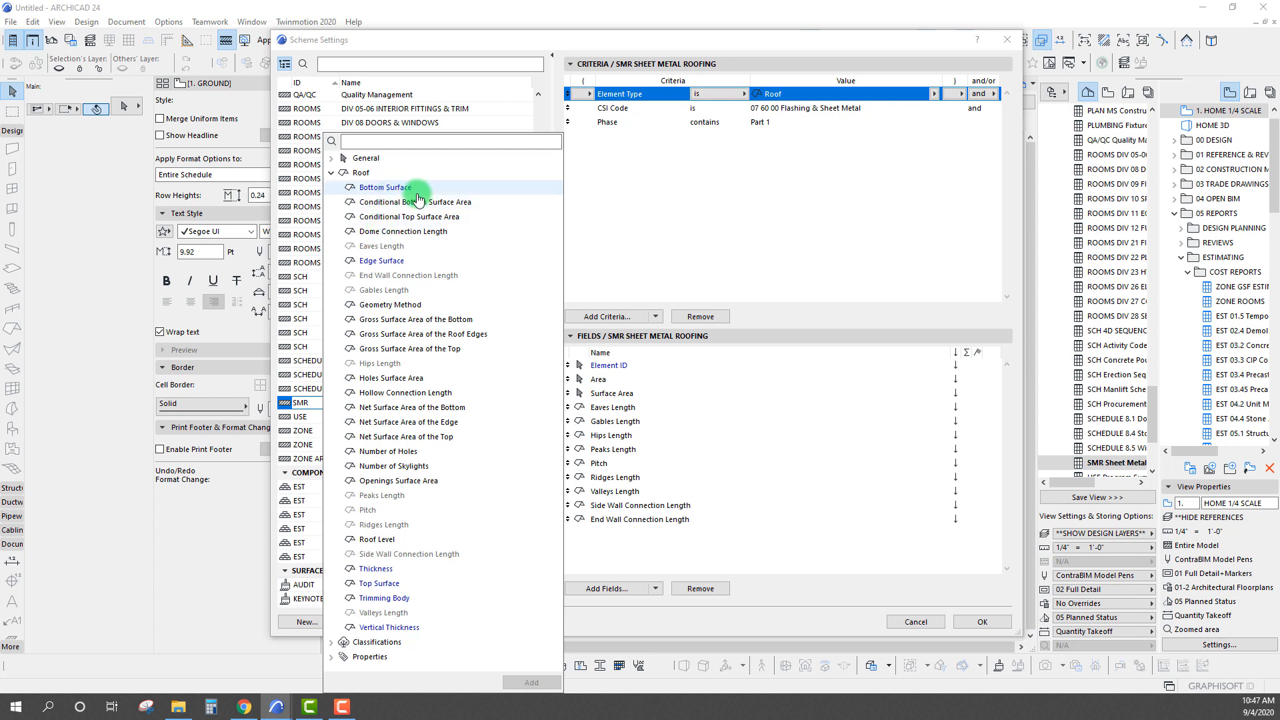
double_click(387, 436)
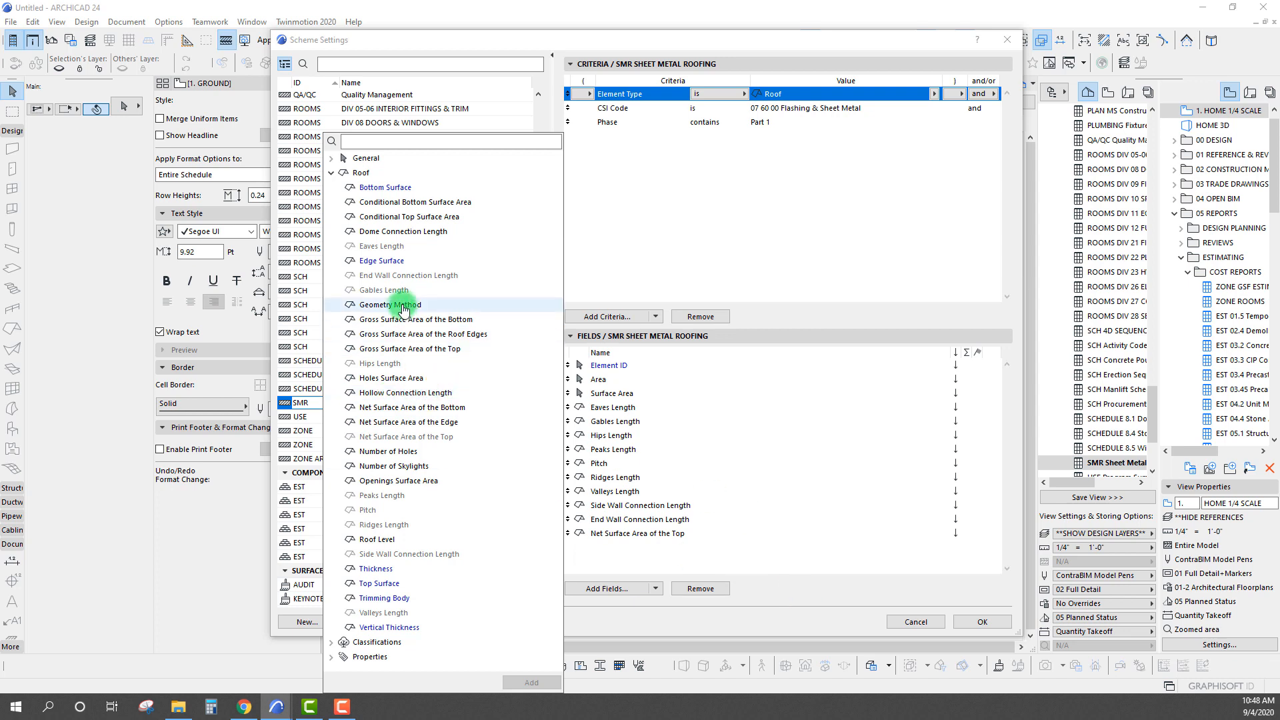
left_click(650, 570)
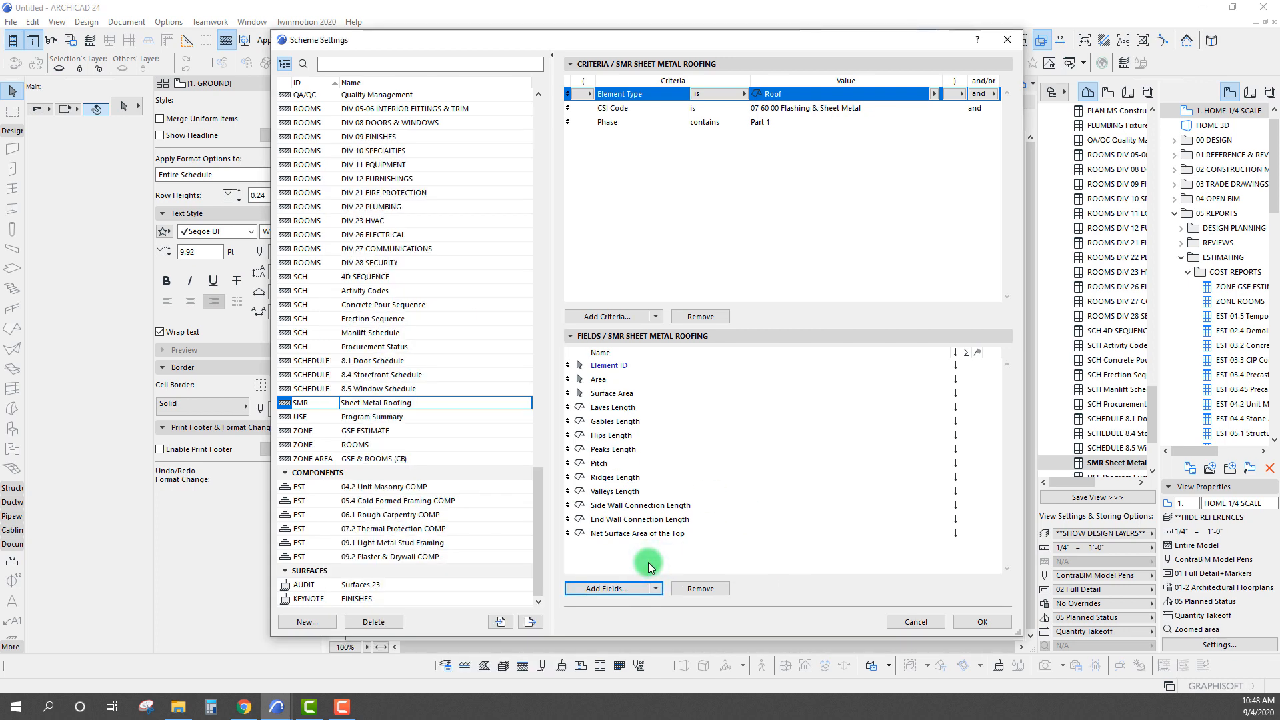
Reorder the scheme fields so Pitch follows Element ID and Net Surface Area of the Top follows Surface Area
left_click(603, 408)
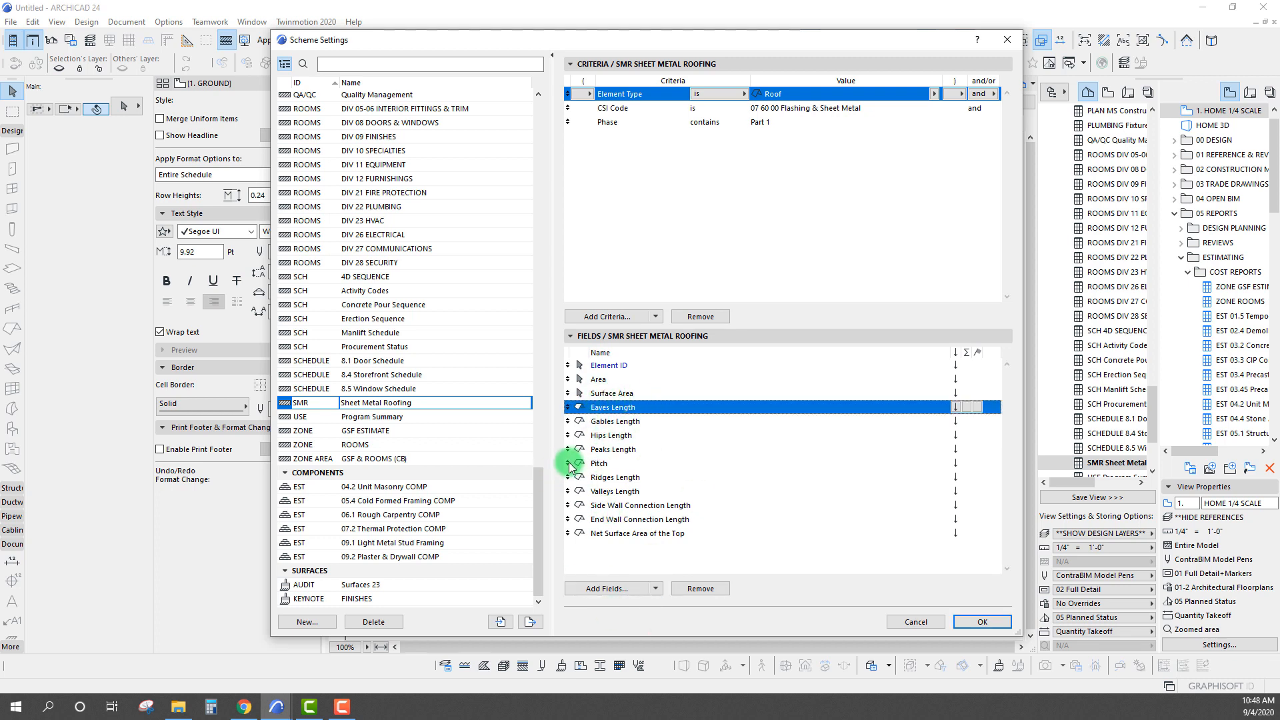
left_click_drag(569, 465, 569, 407)
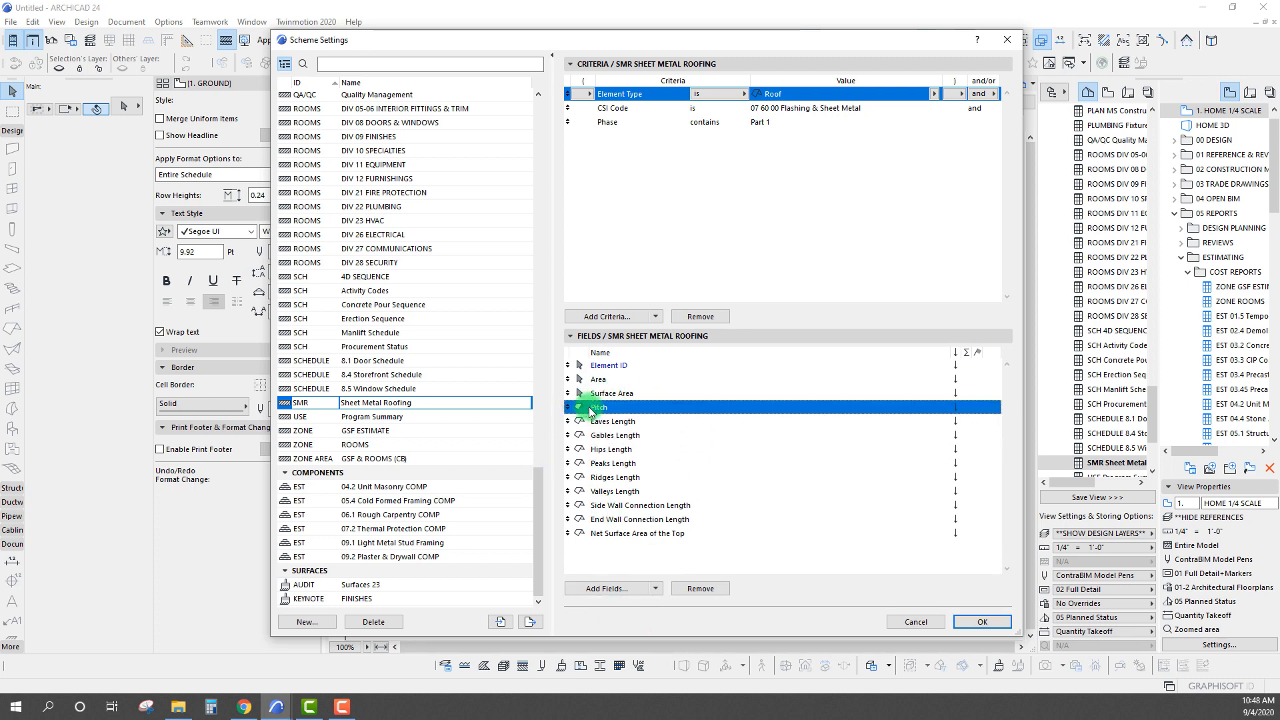
left_click_drag(568, 534, 609, 367)
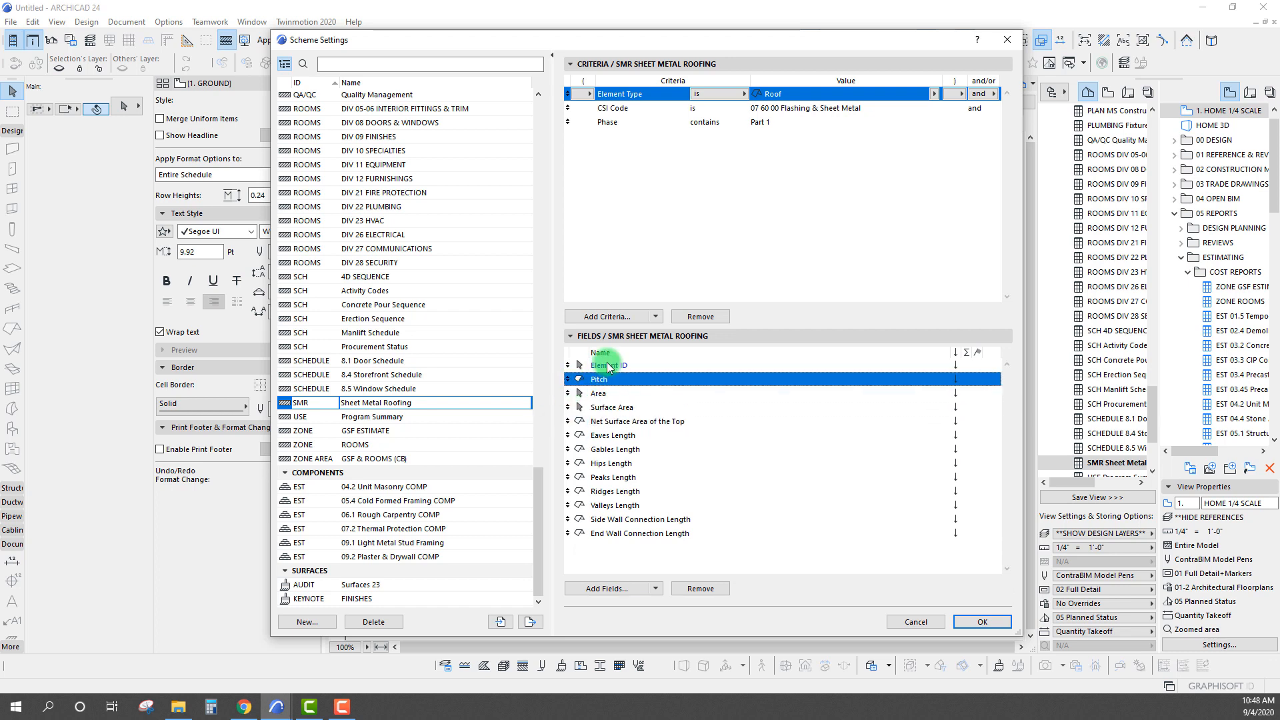
left_click(627, 438)
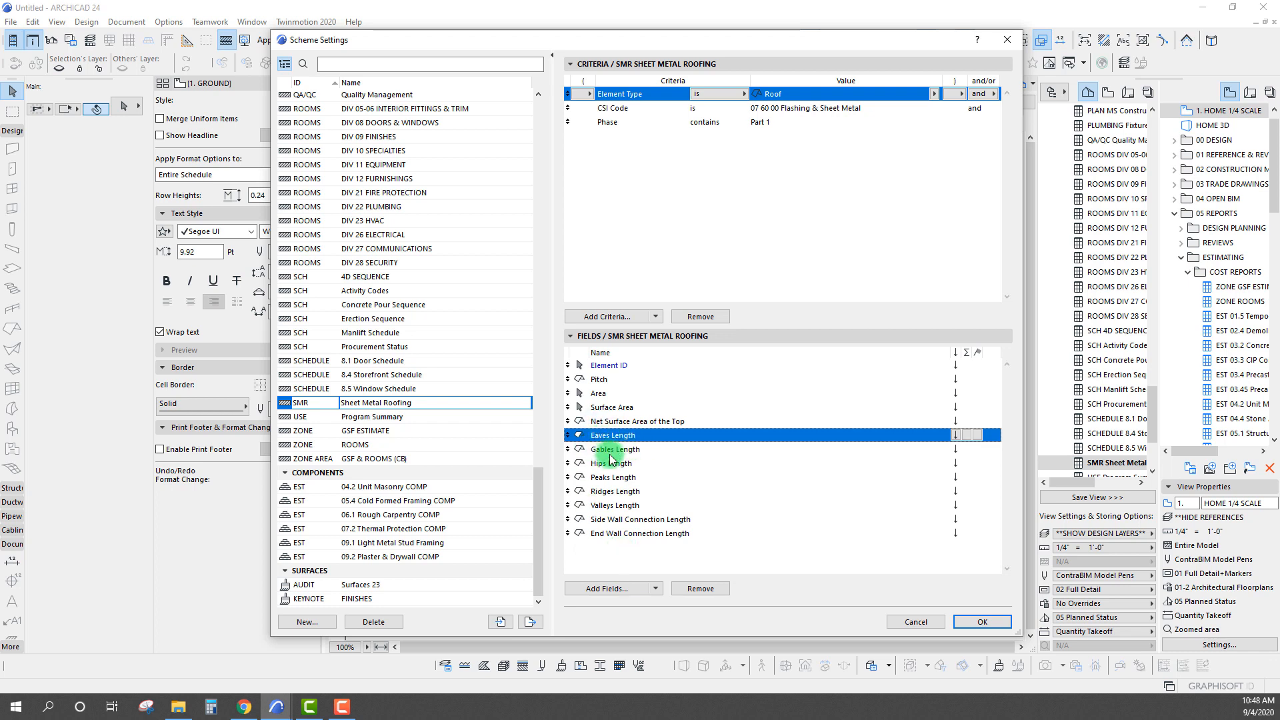
Move the Peaks Length and Ridges Length fields up so they directly follow Eaves Length
left_click(609, 453)
left_click(608, 464)
left_click(606, 477)
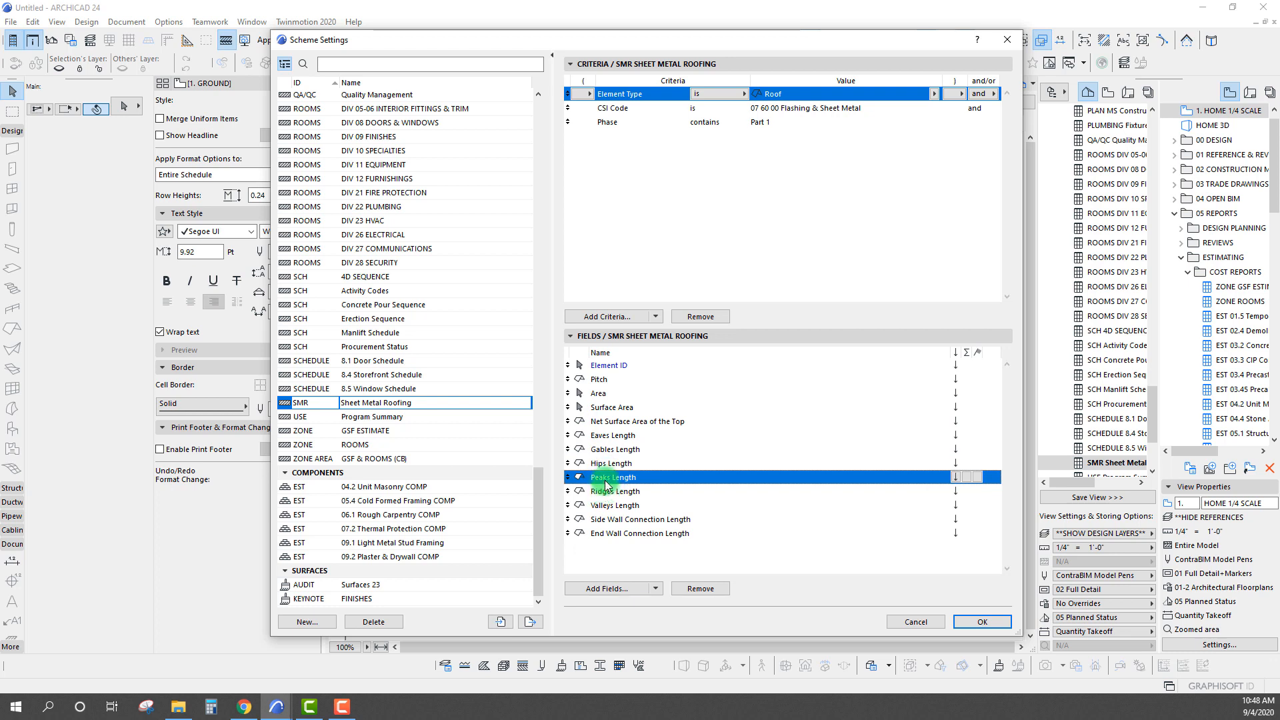
left_click_drag(567, 477, 597, 450)
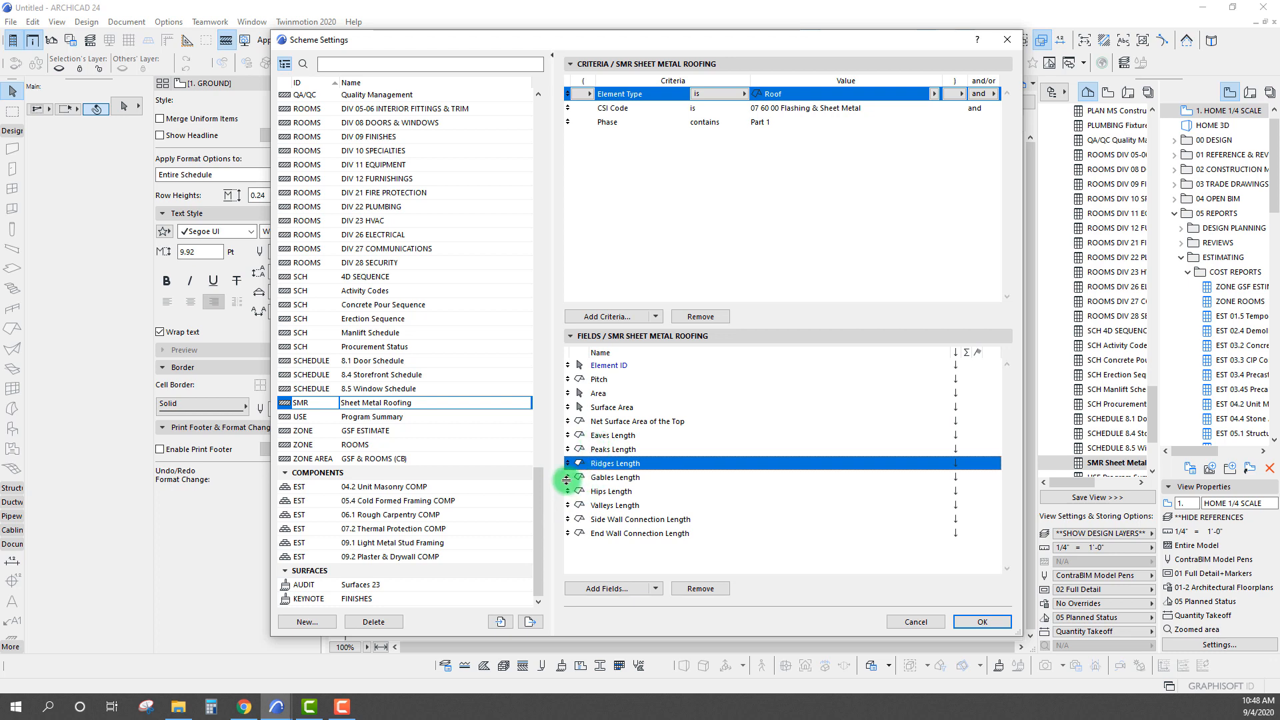
left_click(610, 495)
left_click(607, 510)
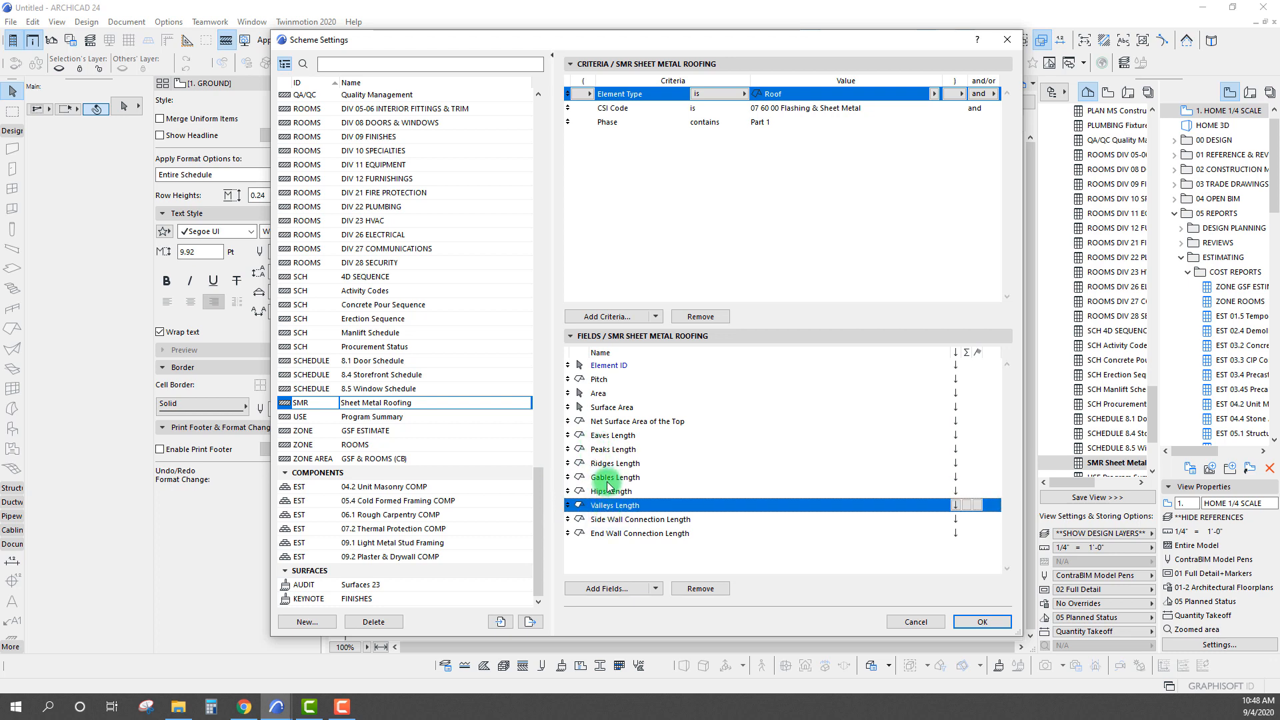
Move the Gables Length field up to directly below Eaves Length, ahead of Peaks Length
left_click(605, 480)
left_click(604, 496)
left_click(604, 509)
left_click(604, 478)
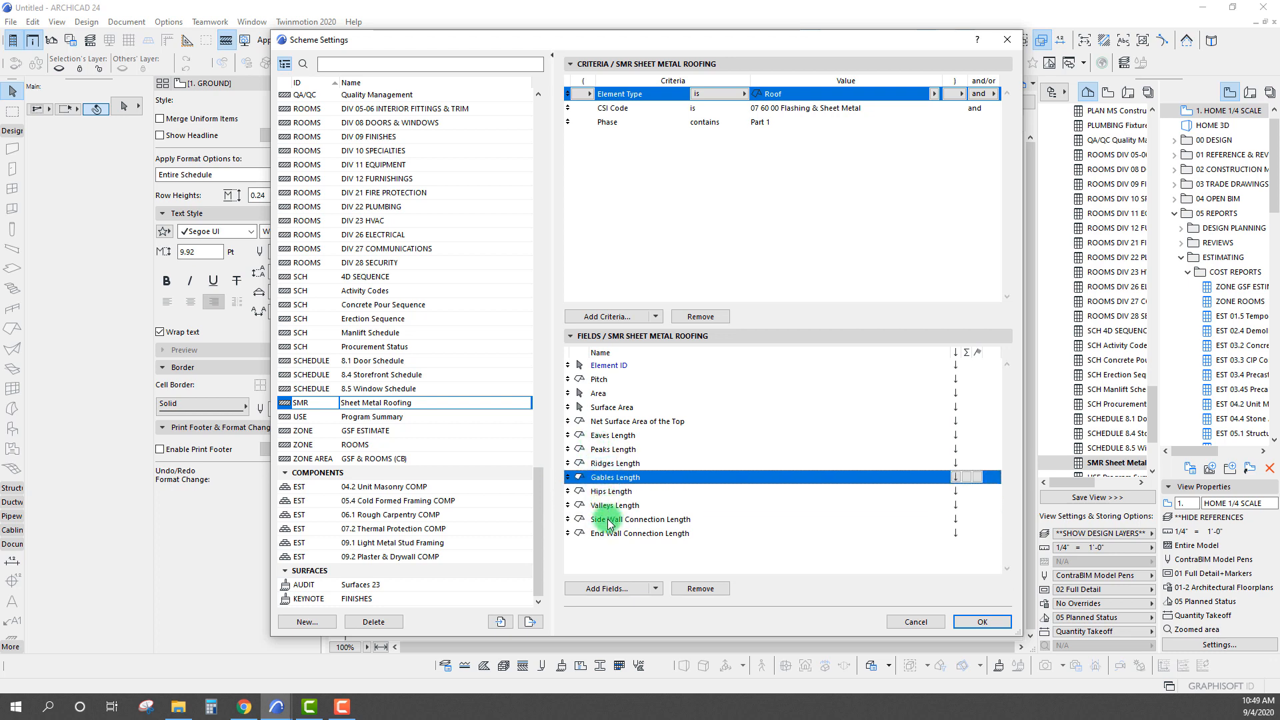
left_click_drag(568, 476, 568, 450)
Review the order of the length fields from Eaves to End Wall Connection and accept the scheme settings
left_click(603, 438)
left_click(606, 451)
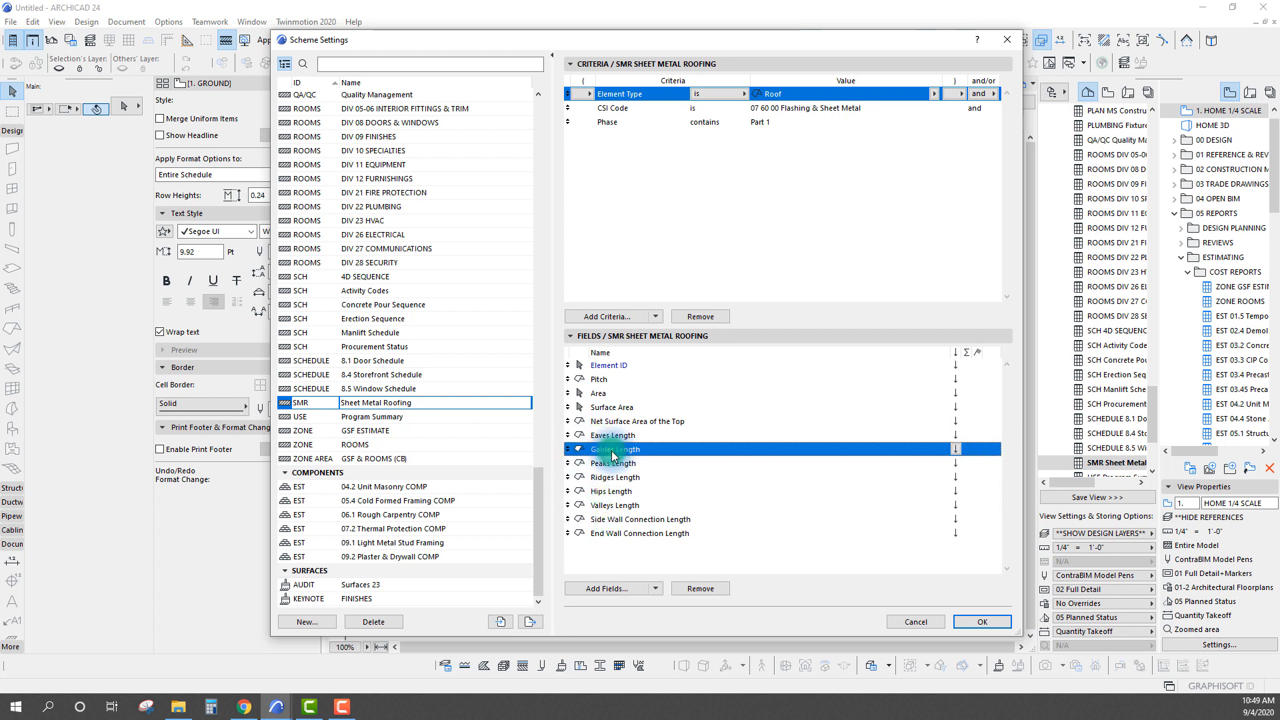
left_click(608, 464)
left_click(612, 478)
left_click(614, 493)
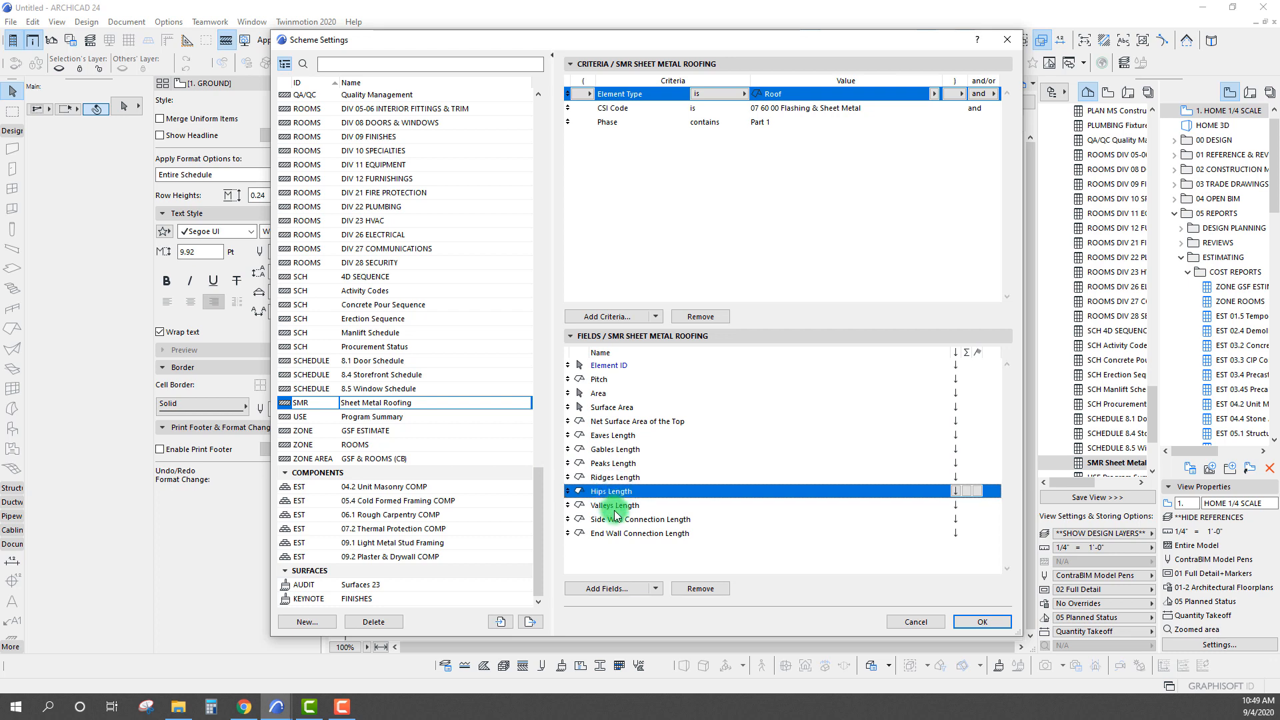
left_click(622, 506)
left_click(632, 520)
left_click(627, 536)
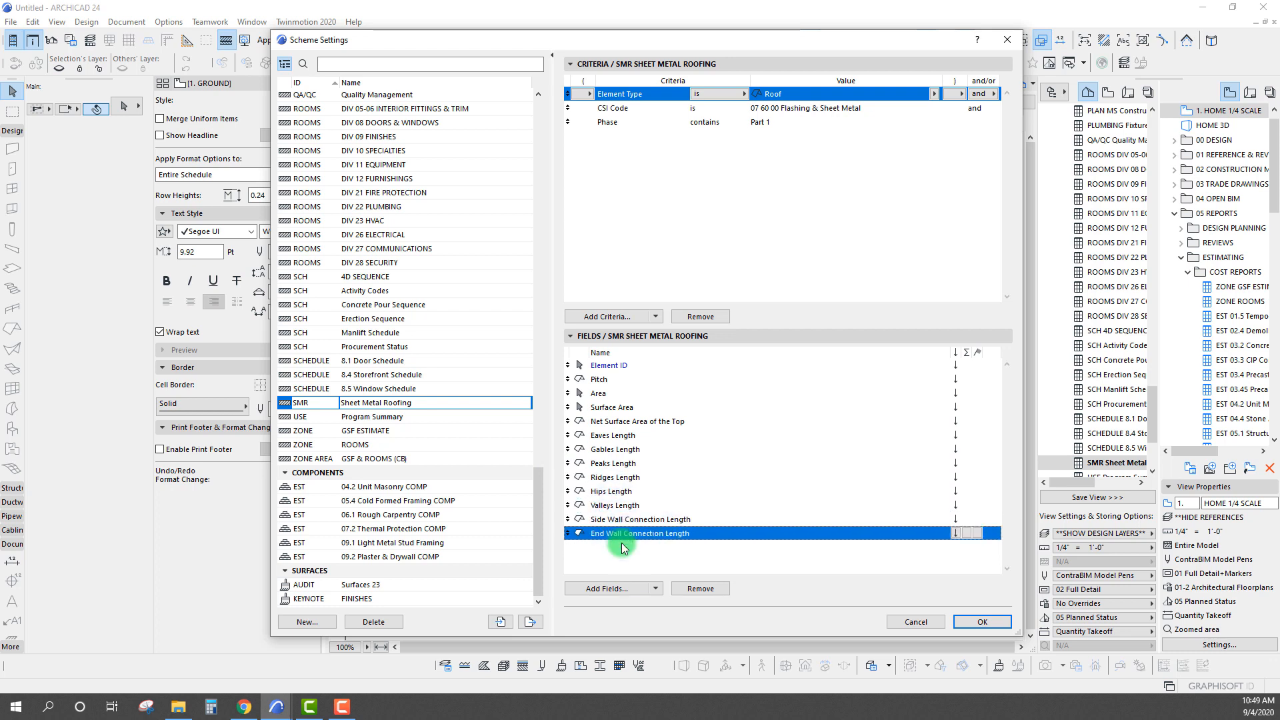
left_click(624, 552)
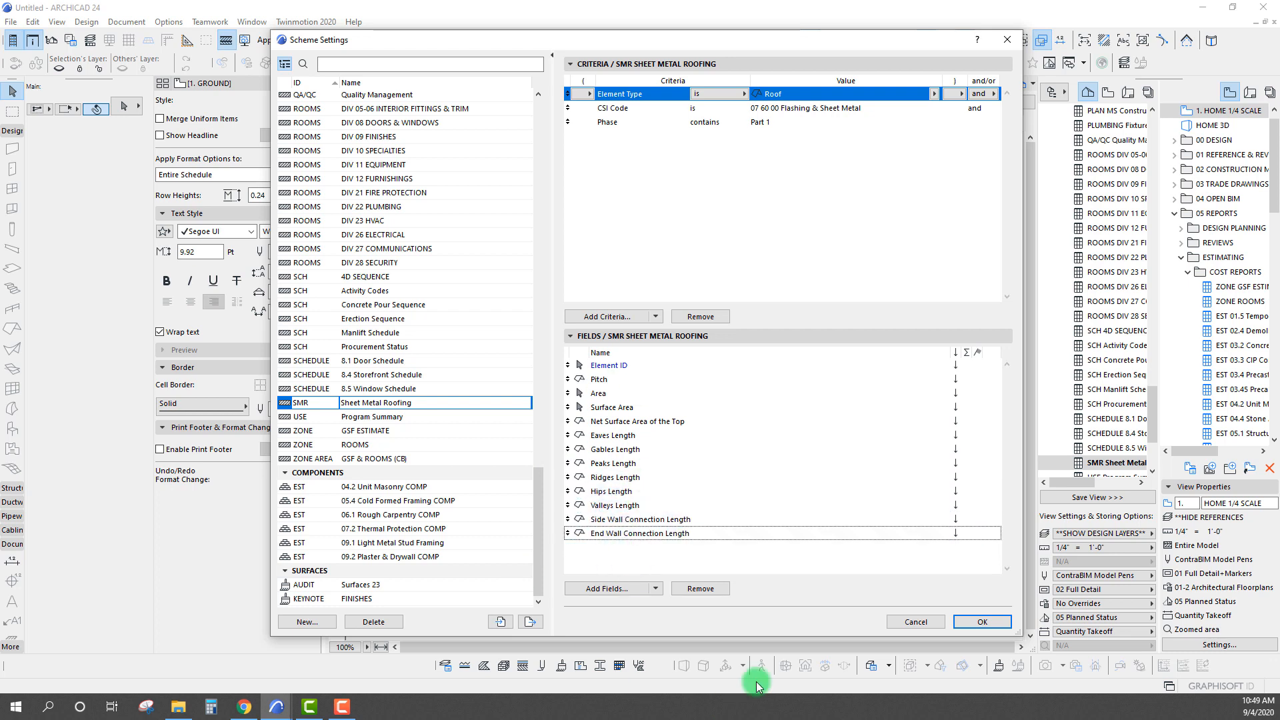
left_click(990, 623)
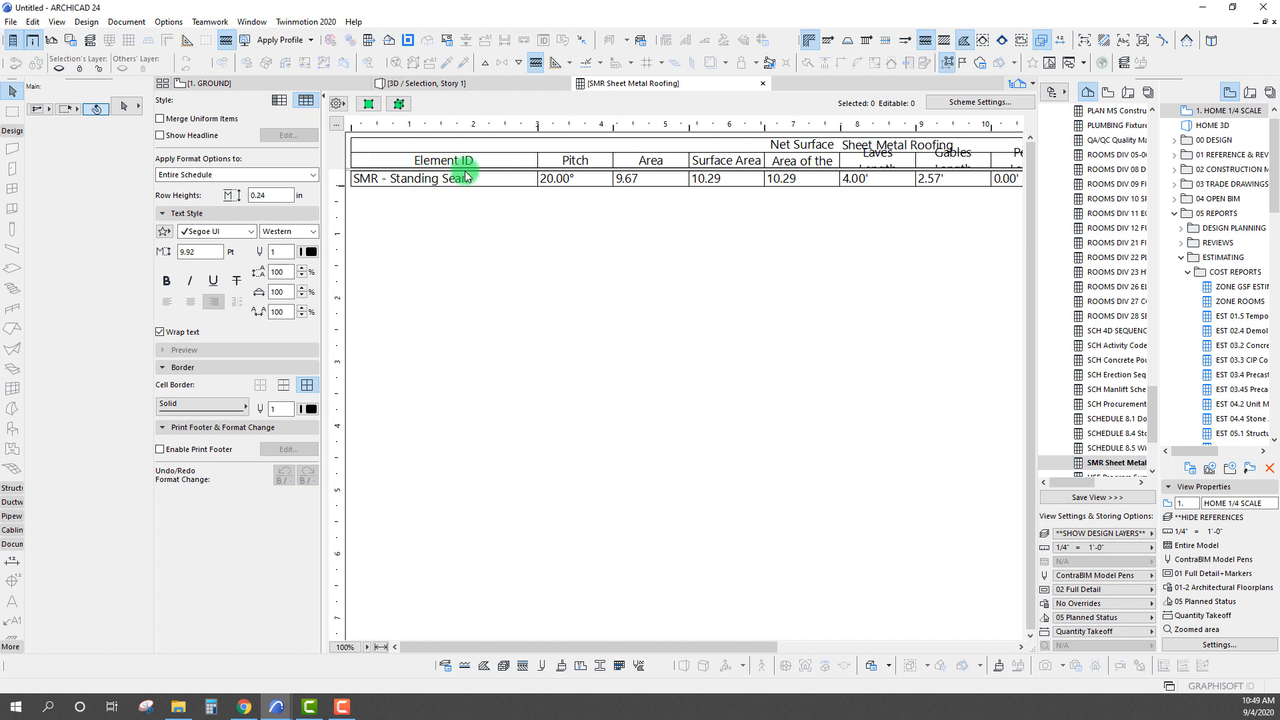
Unfreeze the schedule header and increase the height of the column header row
left_click(337, 102)
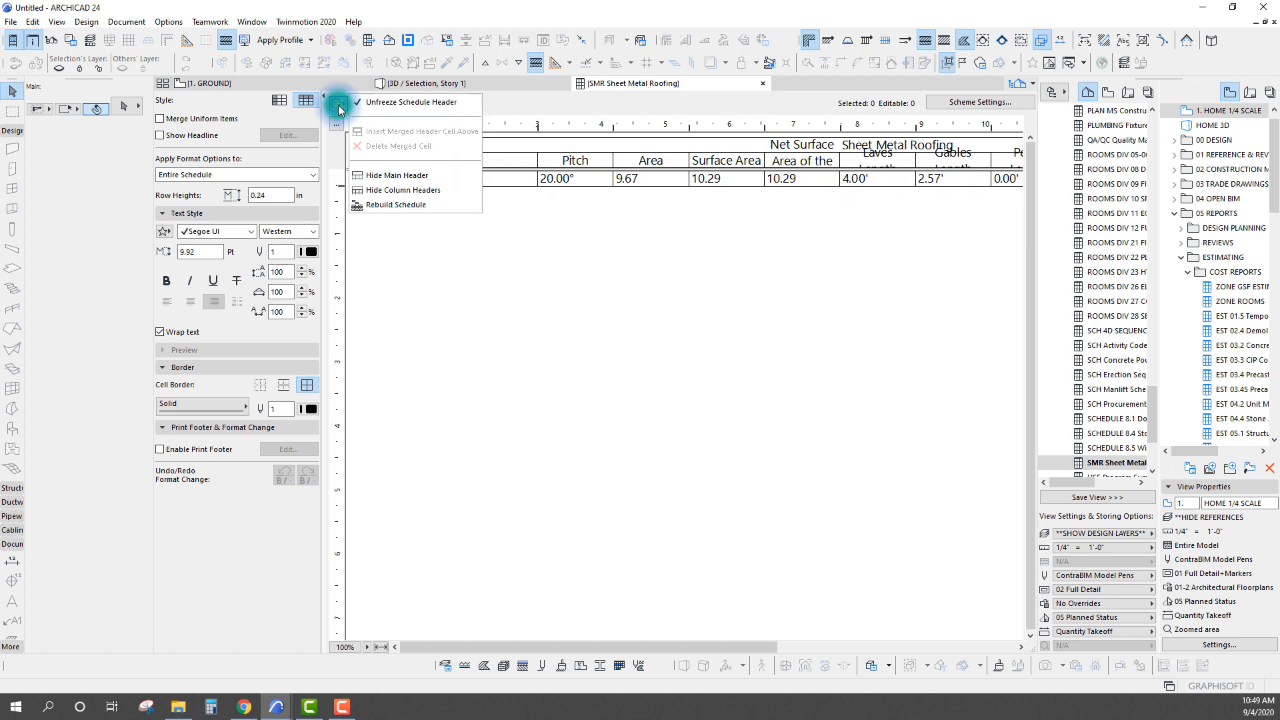
left_click(400, 101)
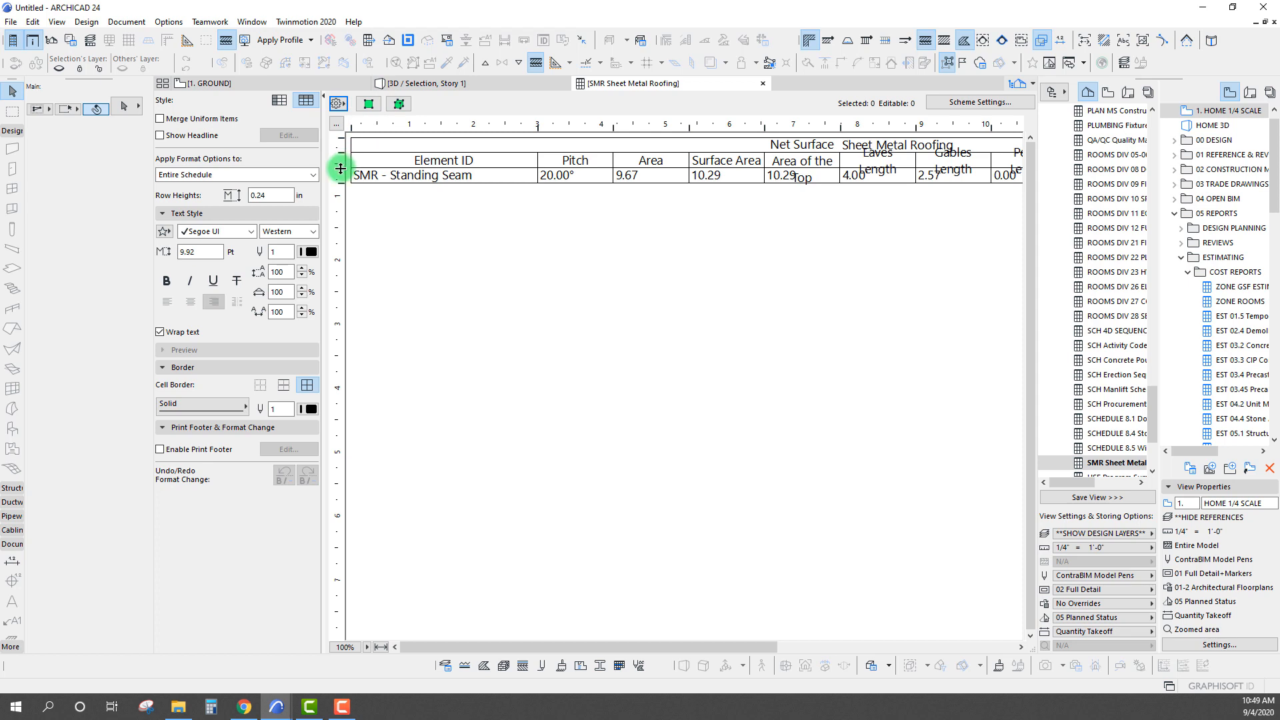
left_click_drag(341, 169, 338, 192)
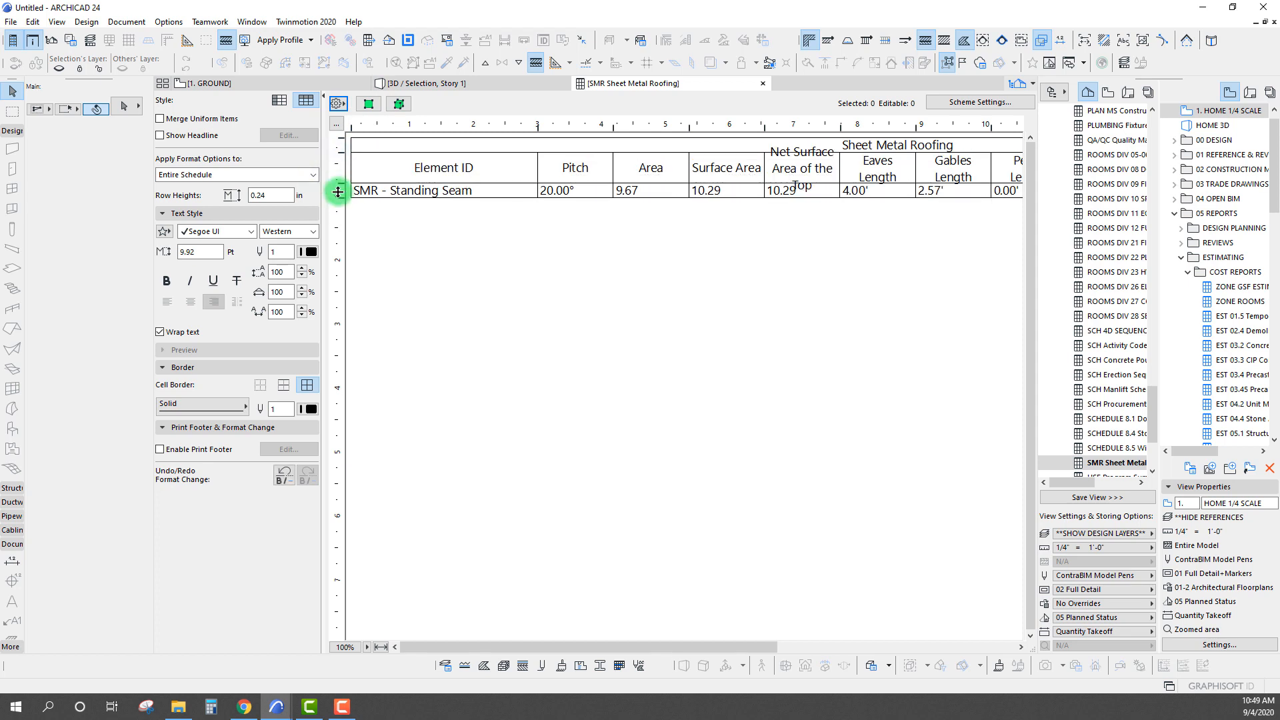
Reapply text wrapping to the column headers so Net Surface Area of the Top fits, and freeze the schedule header again
left_click(813, 164)
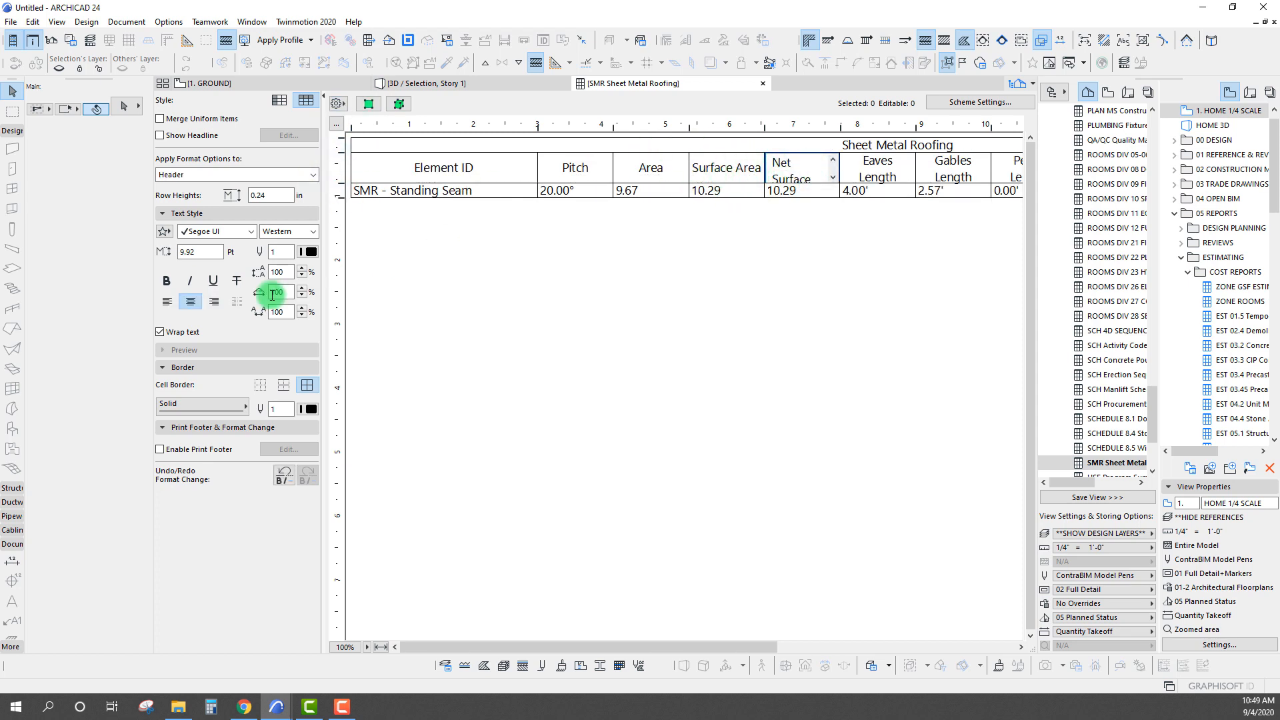
left_click(161, 335)
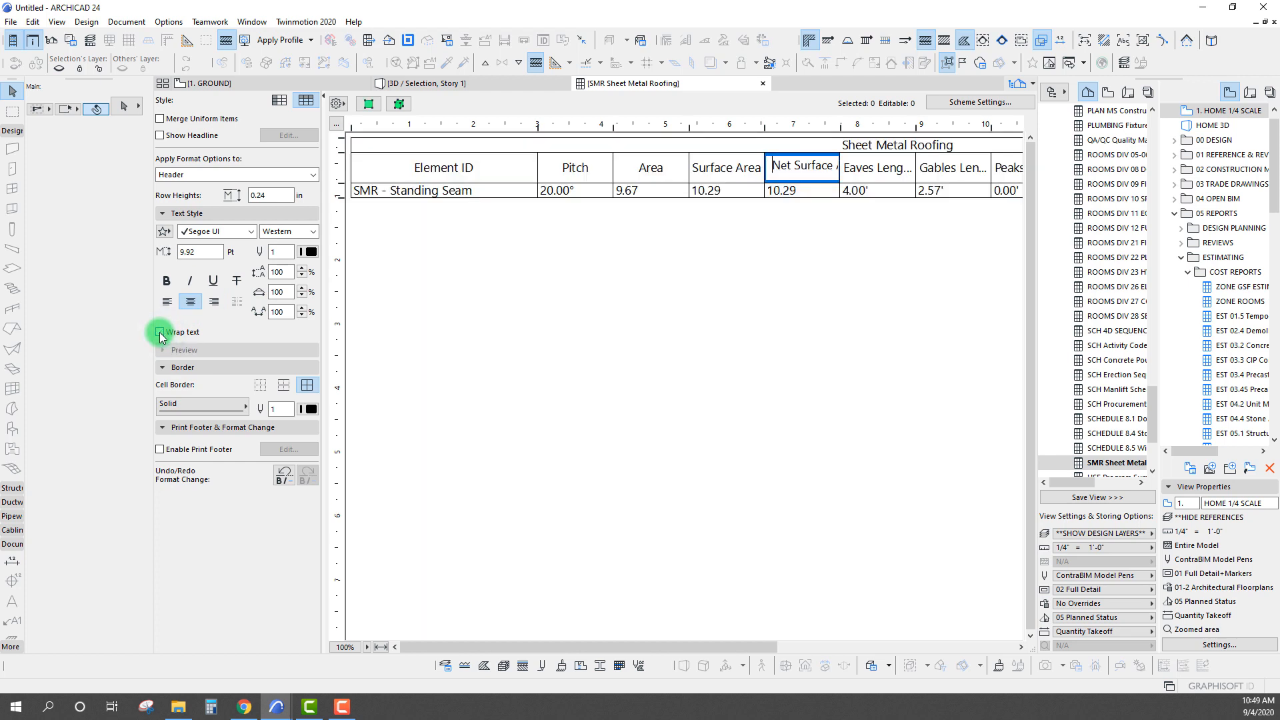
left_click(161, 334)
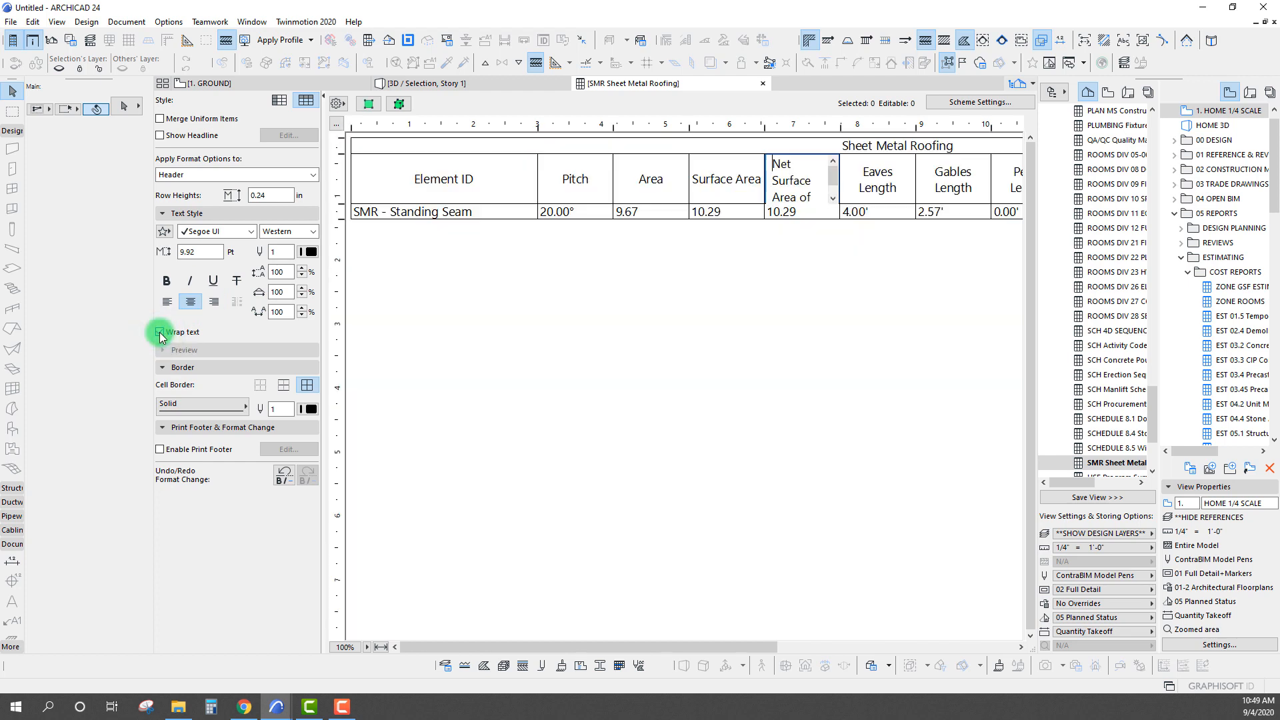
left_click(769, 277)
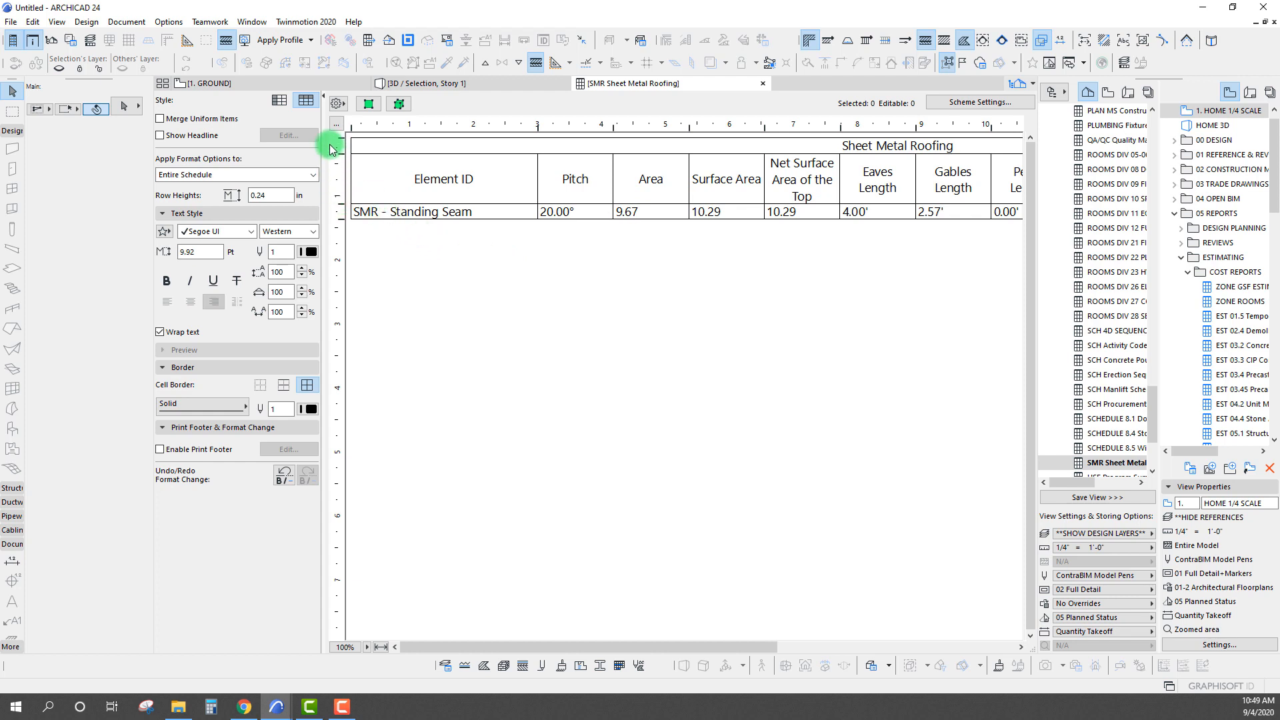
left_click(338, 103)
left_click(364, 108)
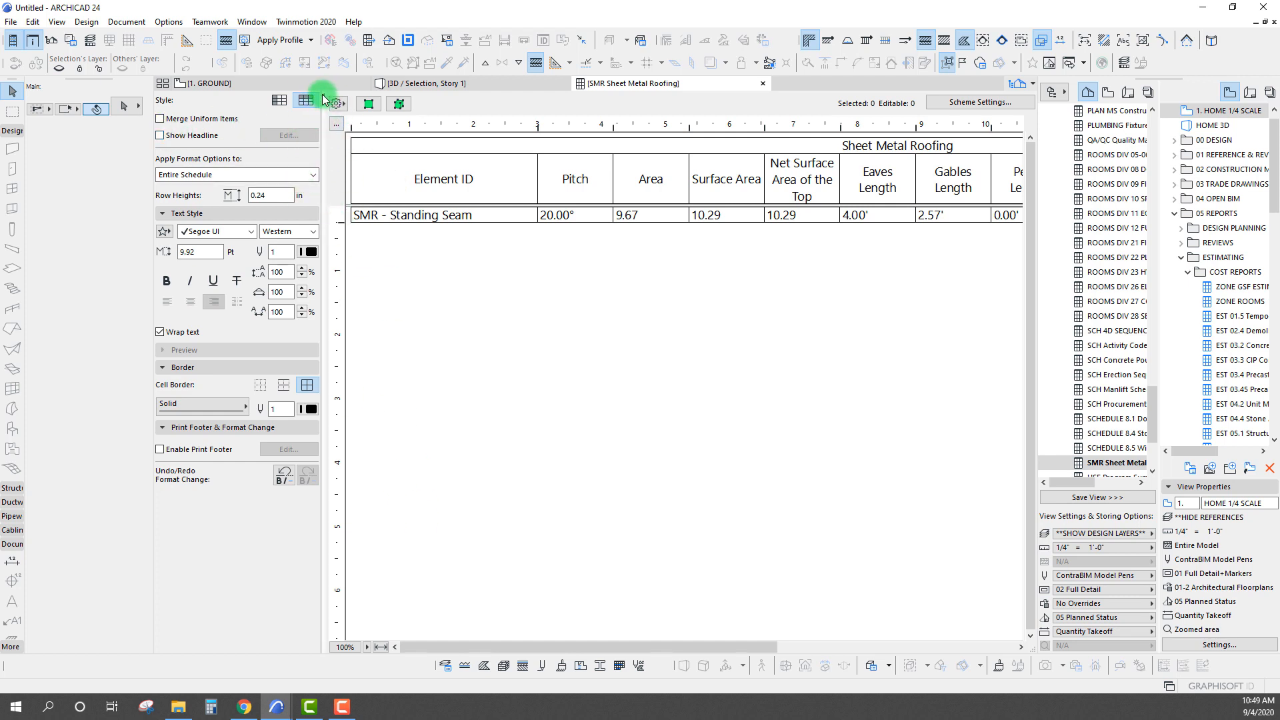
Keep the headline display off and narrow the Element ID column to just fit its entry
left_click(160, 134)
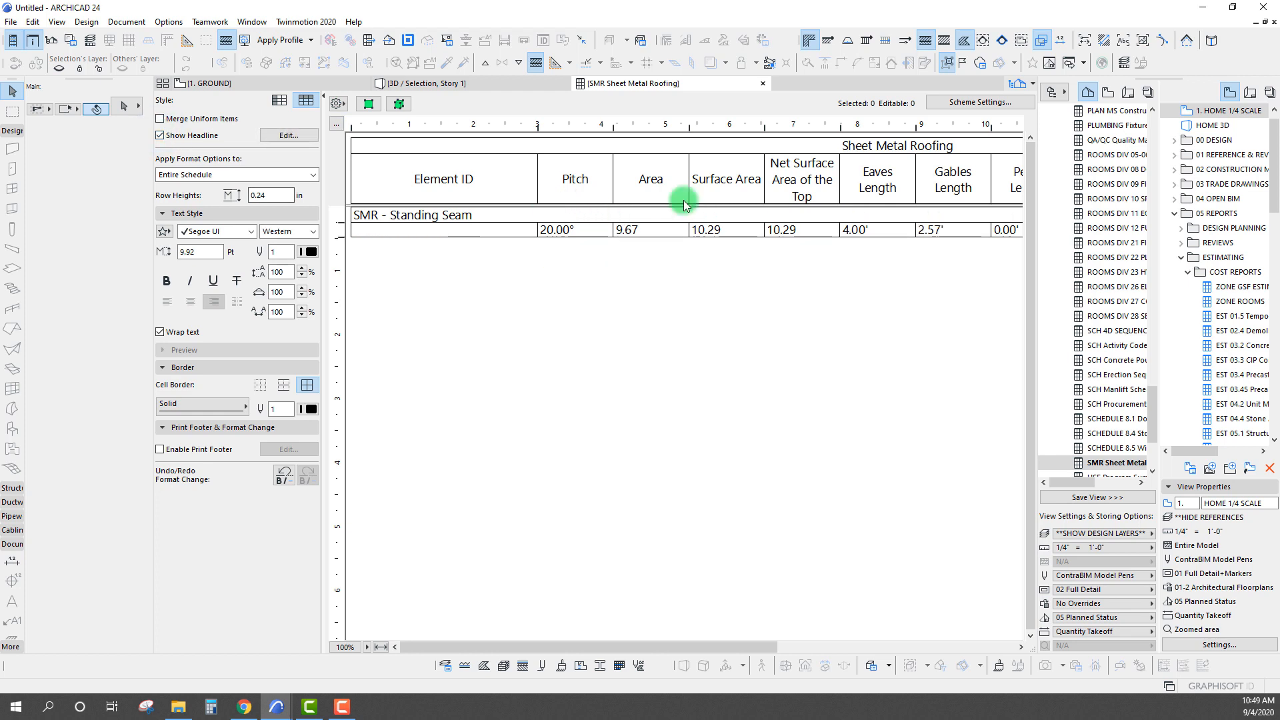
left_click(160, 136)
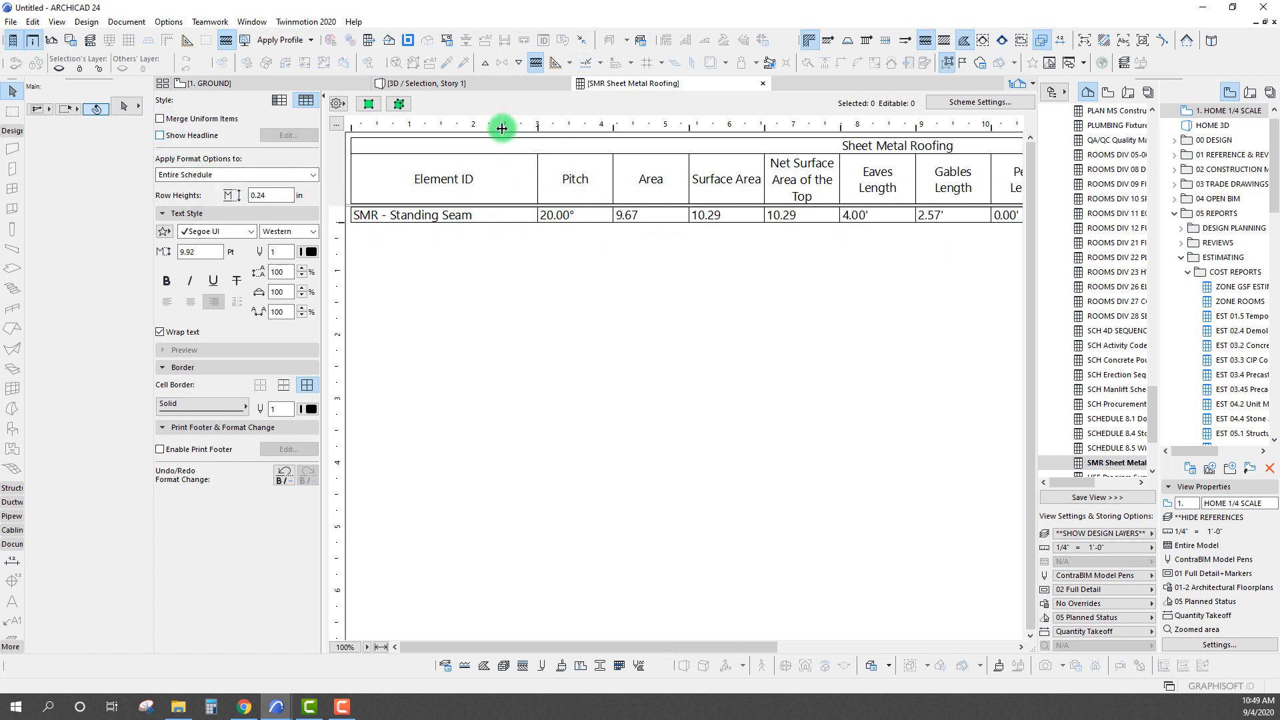
left_click_drag(538, 125, 497, 125)
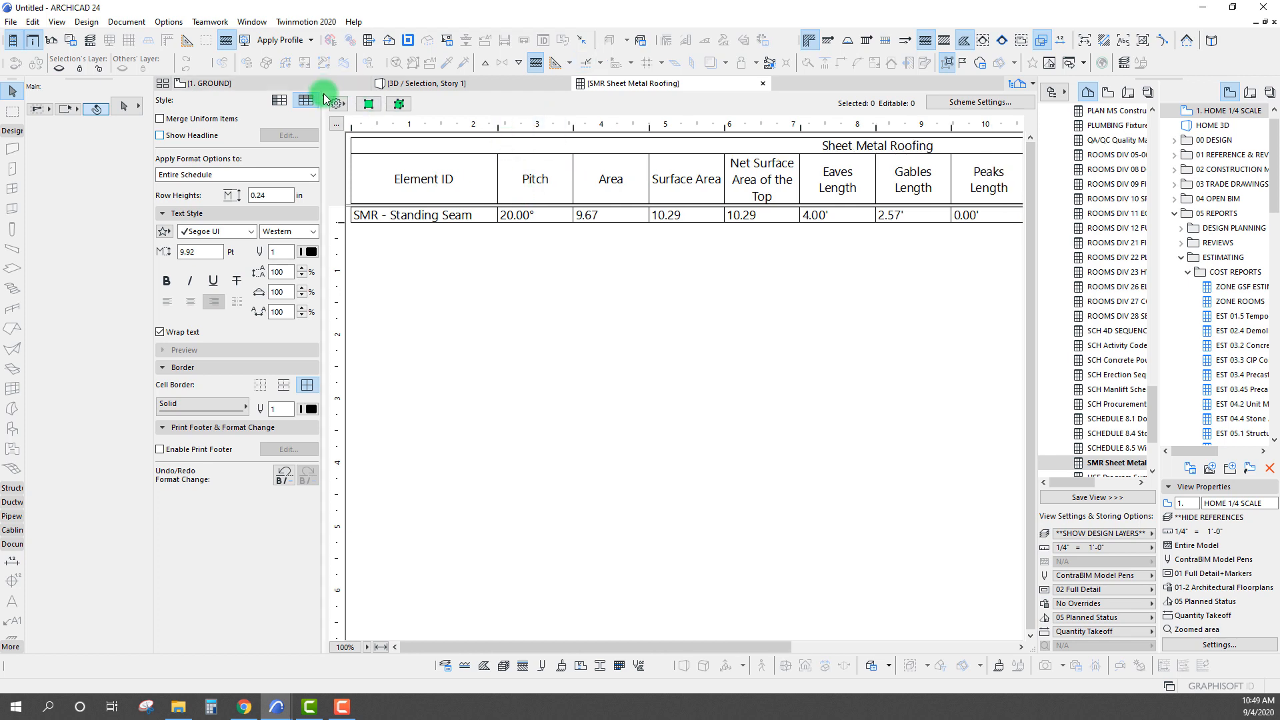
Hide the format options and the Info Box, and fit the schedule to the window width
left_click(324, 100)
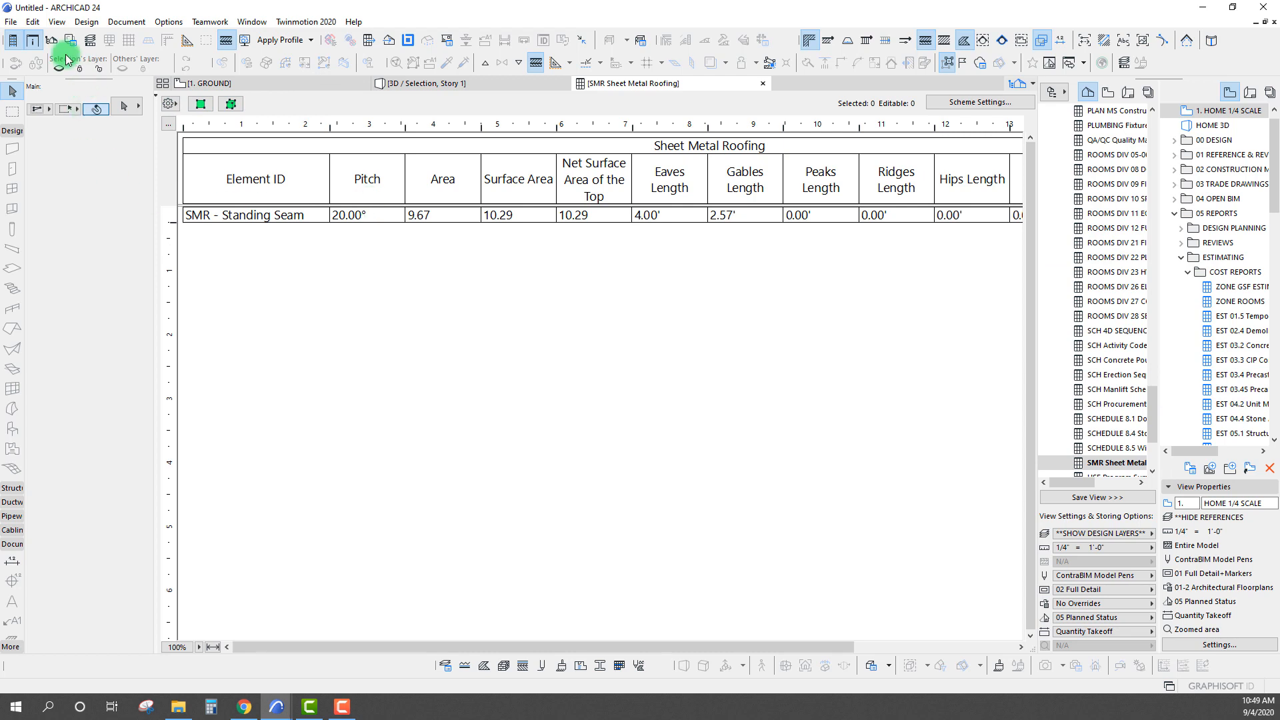
left_click(32, 42)
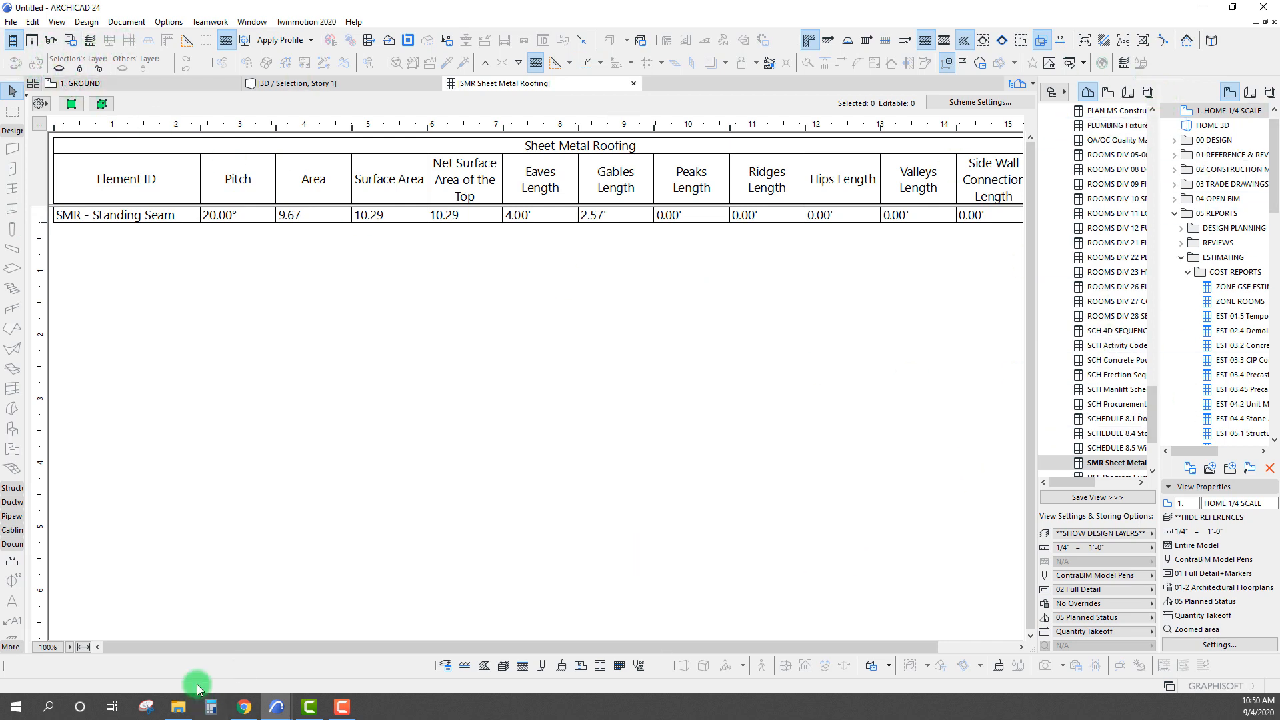
left_click(70, 647)
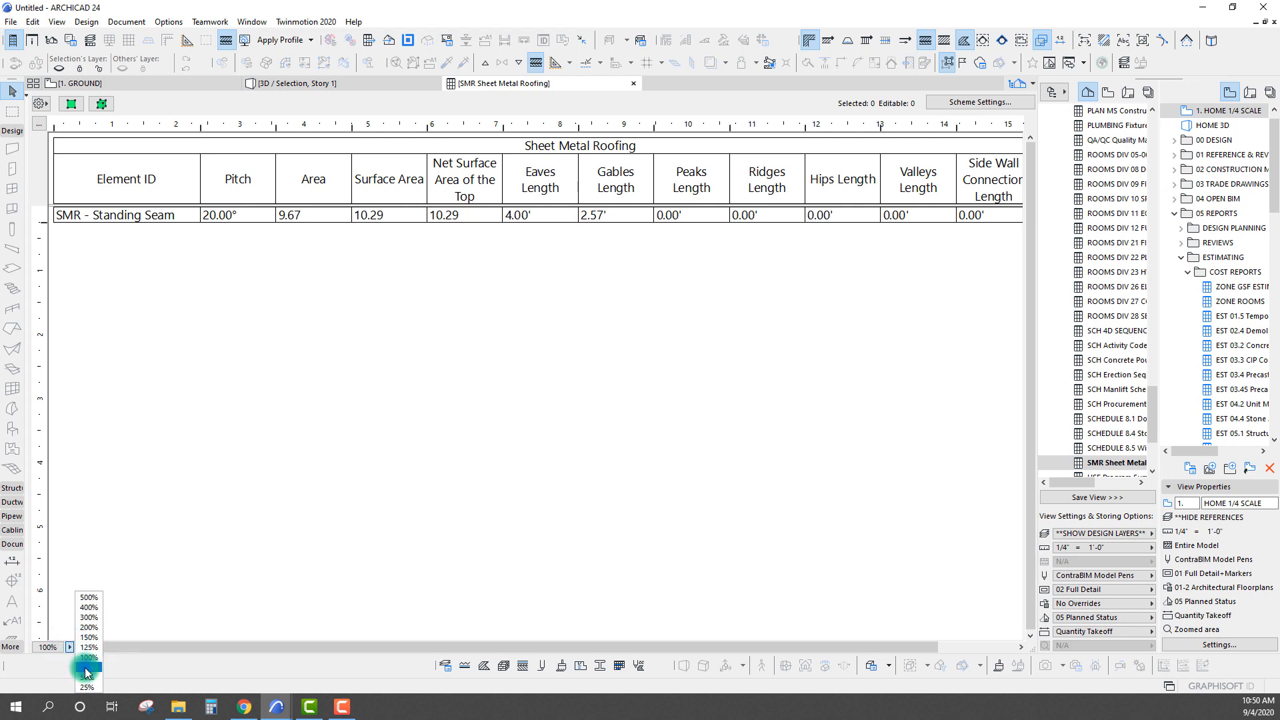
left_click(86, 667)
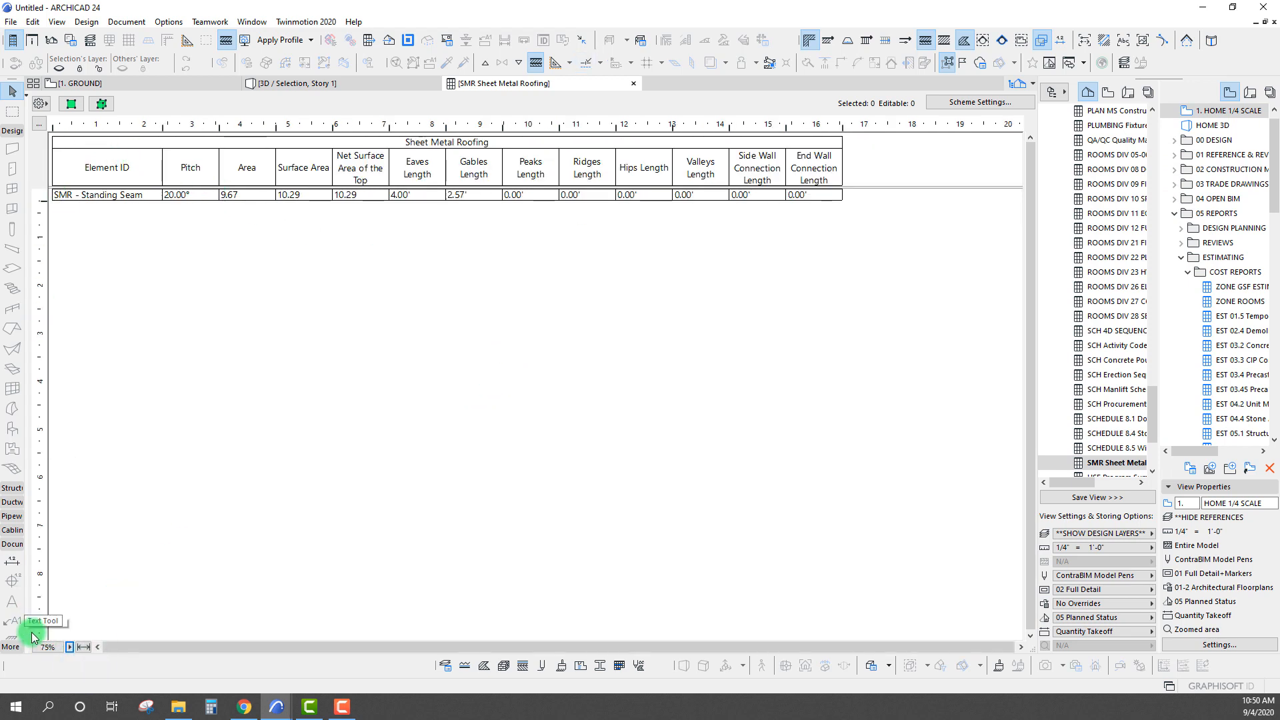
left_click(84, 648)
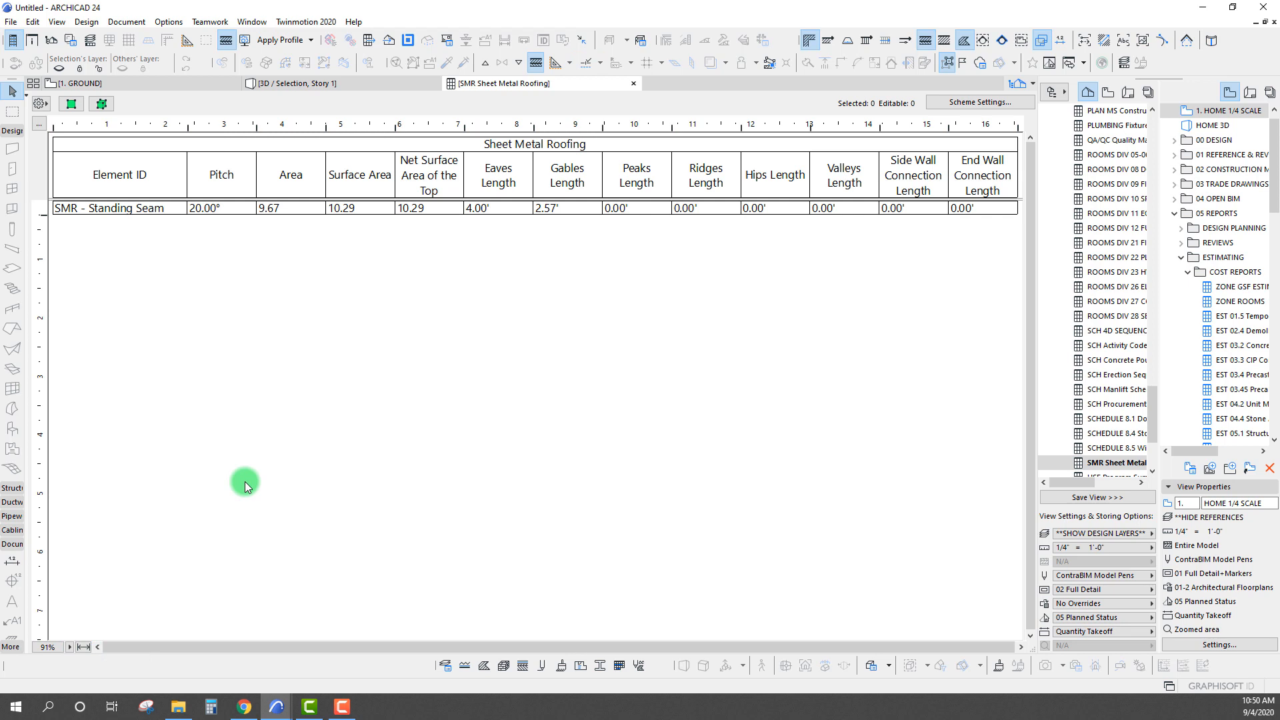
Examine the standing seam roof's Pitch, Area, Surface Area, Net Surface Area of the Top and Eaves Length entries in the schedule
left_click(177, 208)
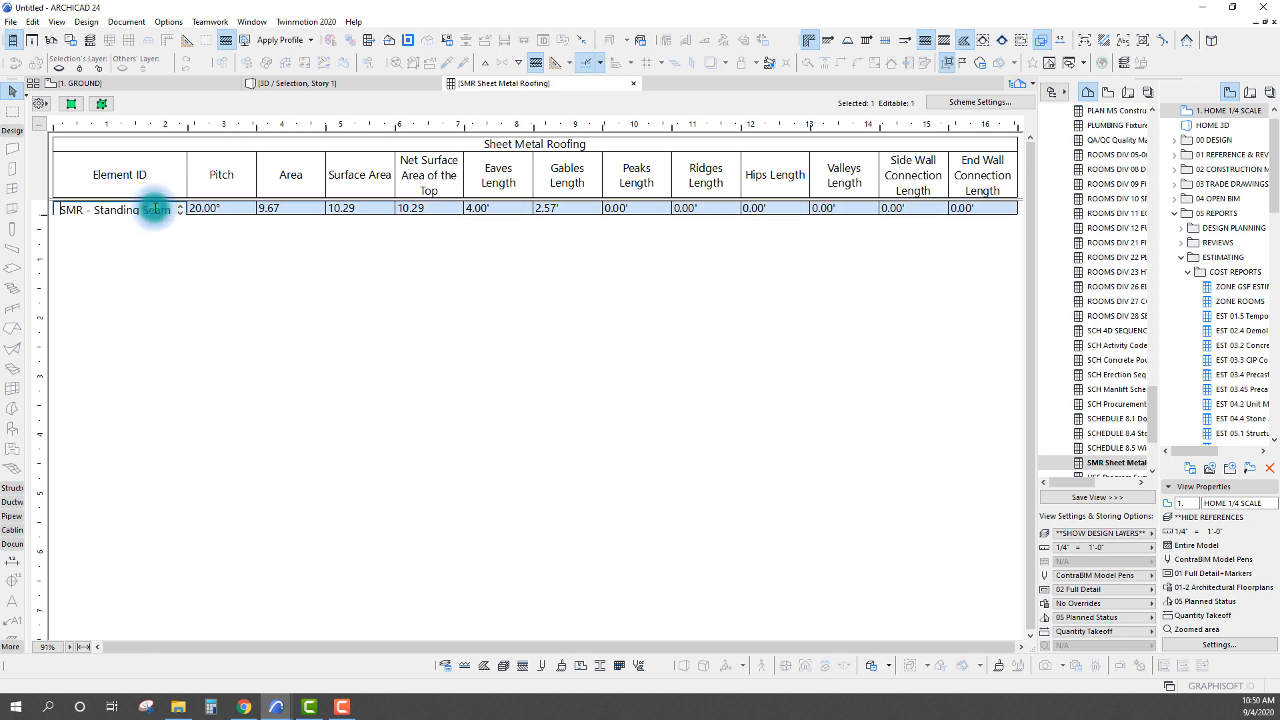
left_click(214, 207)
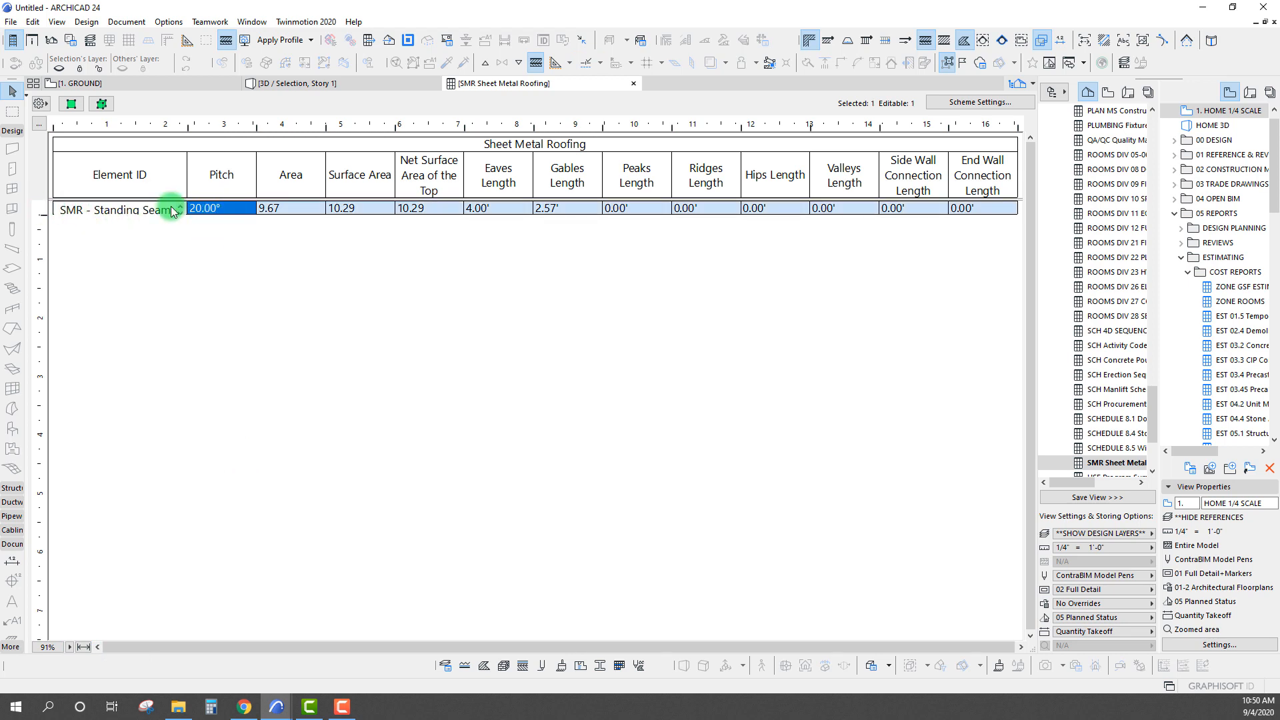
left_click(286, 217)
left_click(229, 208)
left_click(307, 208)
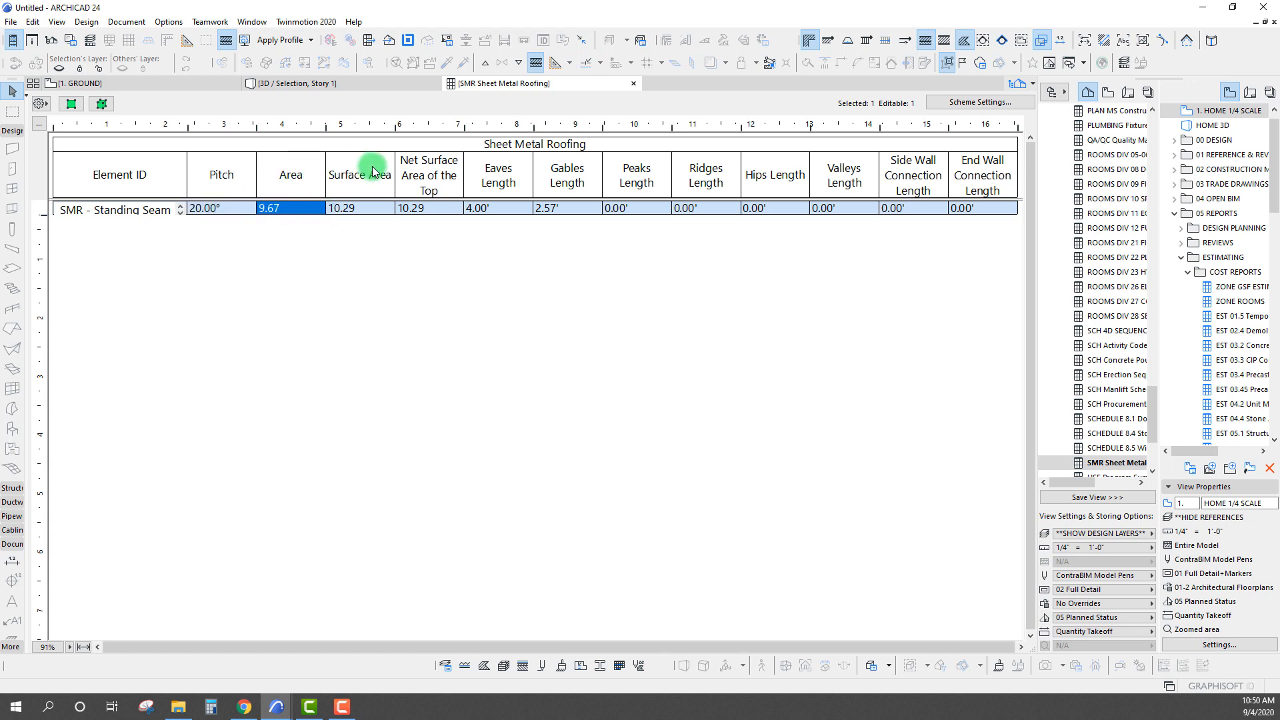
left_click(363, 209)
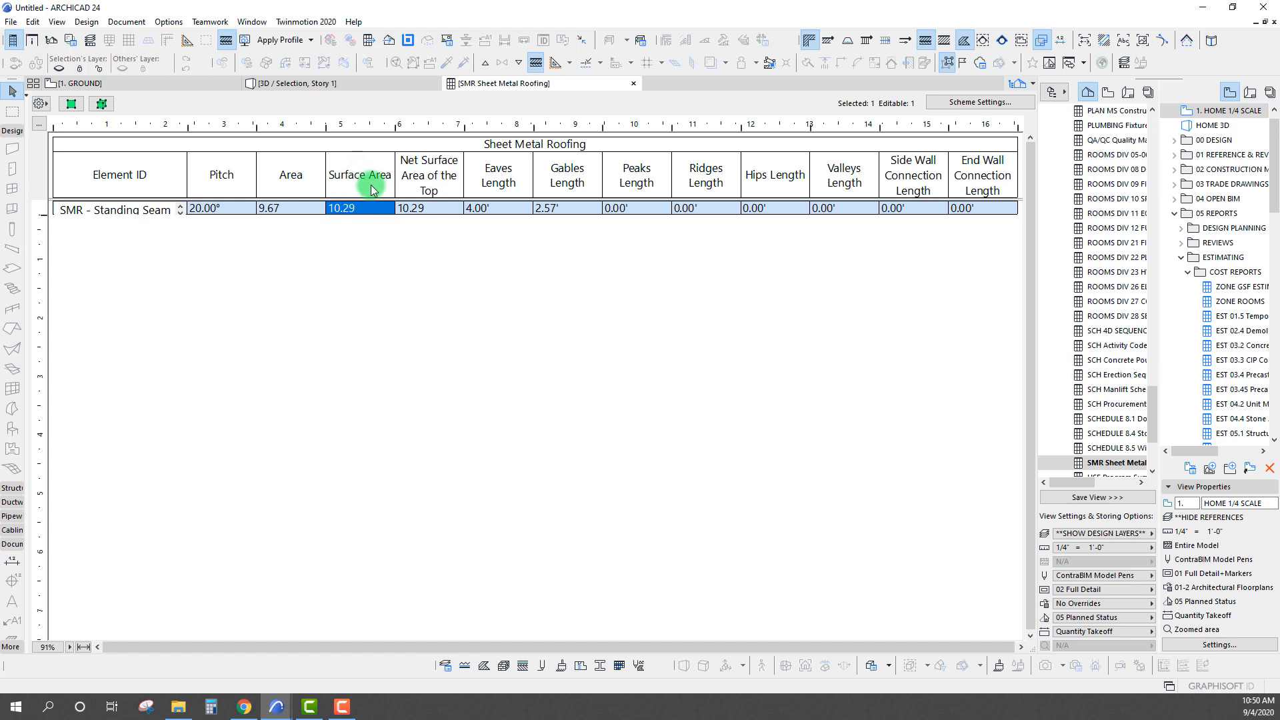
left_click(417, 208)
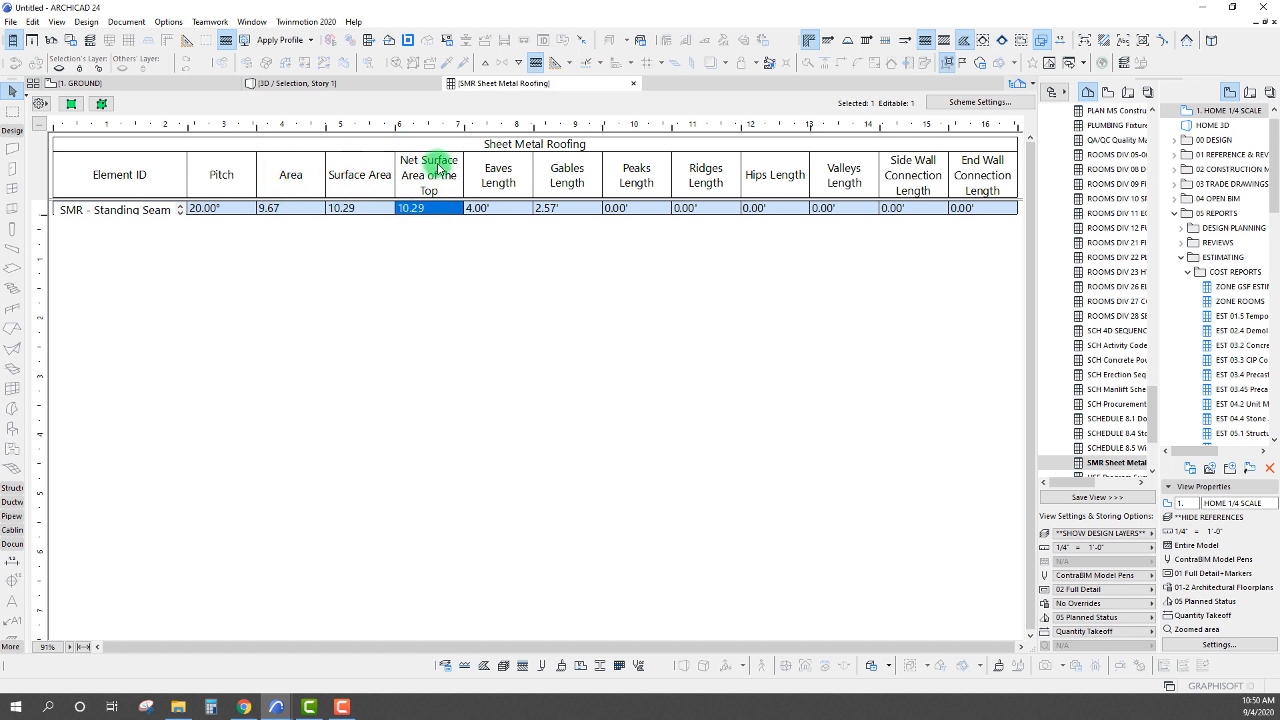
left_click(358, 208)
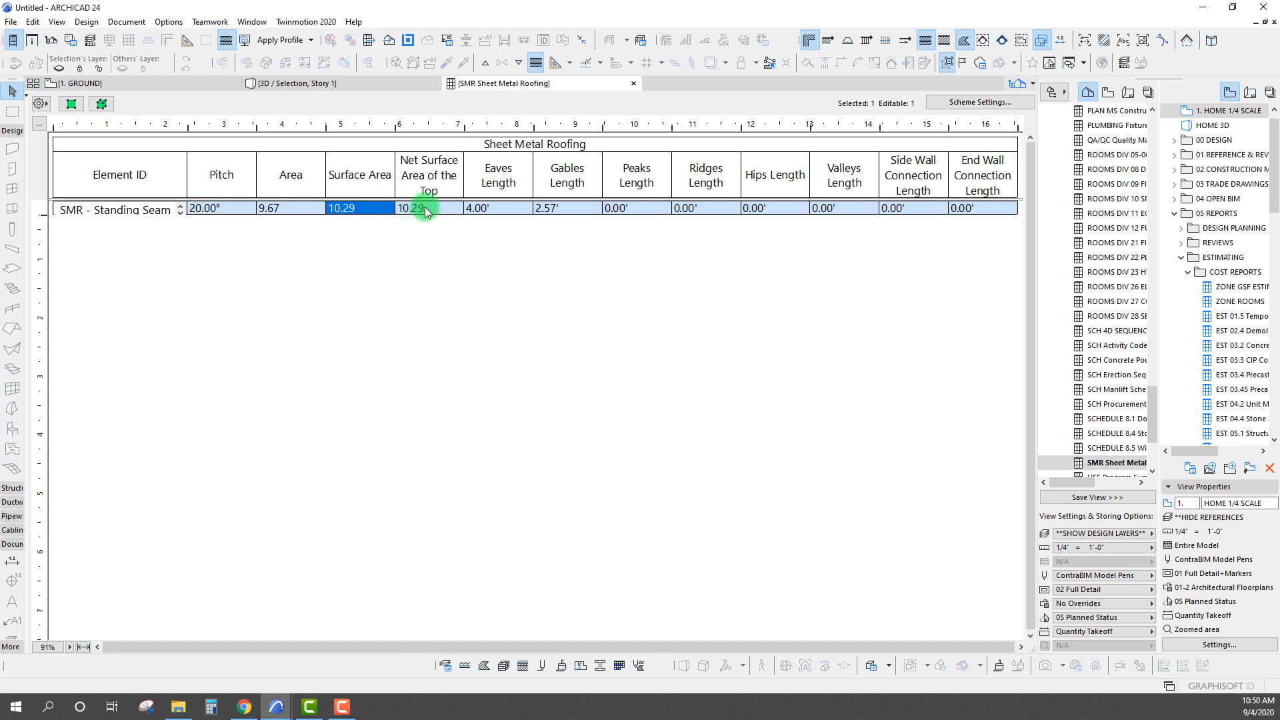
left_click(418, 208)
left_click(357, 208)
left_click(412, 209)
left_click(378, 210)
left_click(418, 338)
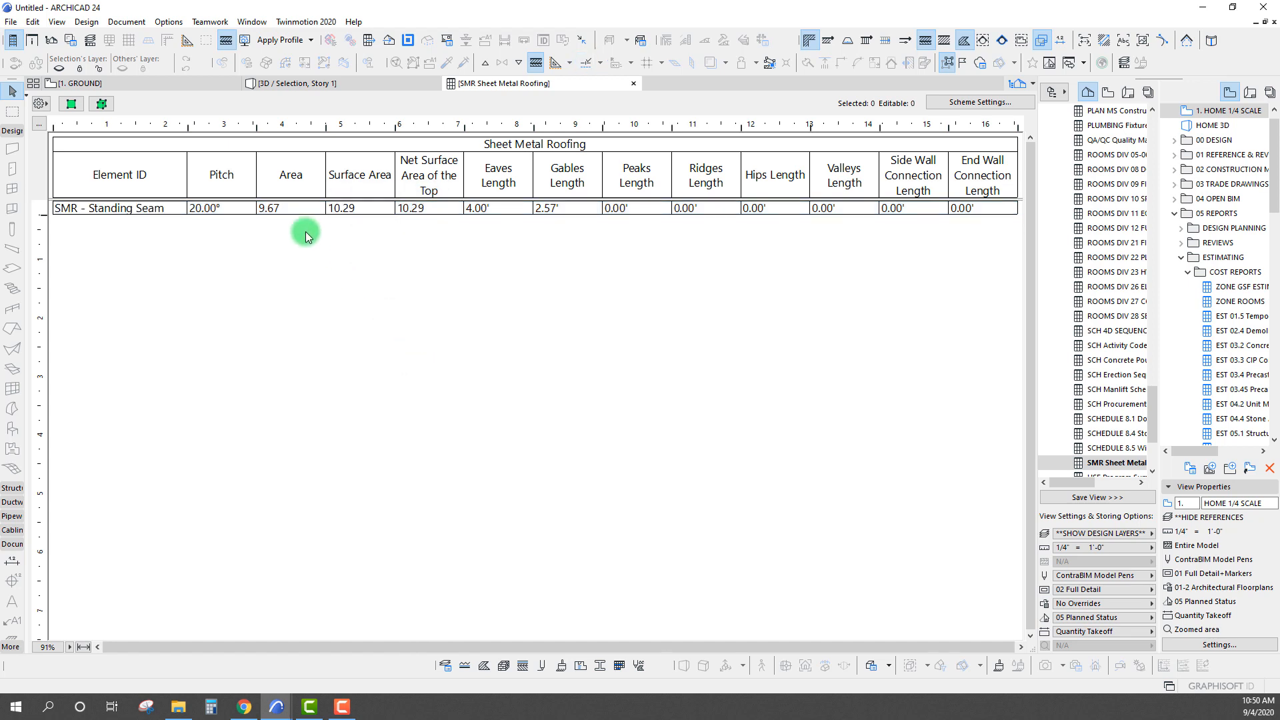
left_click(302, 209)
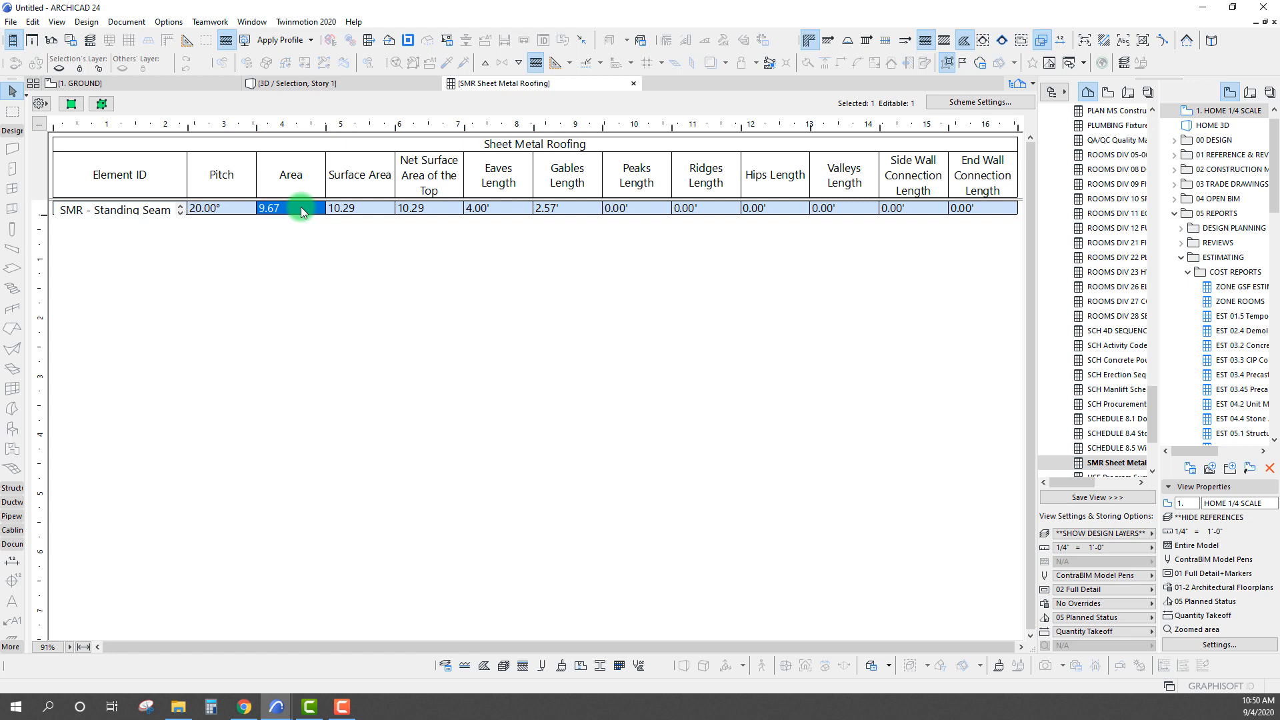
left_click(476, 292)
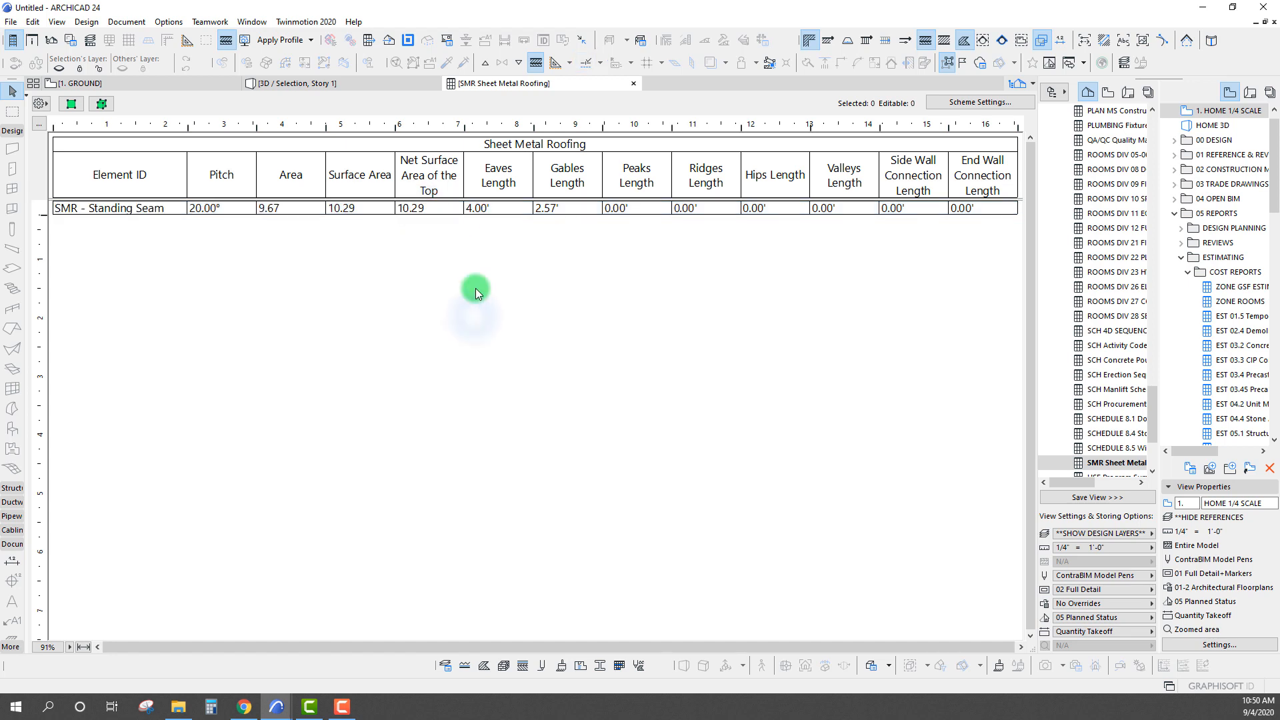
left_click(493, 209)
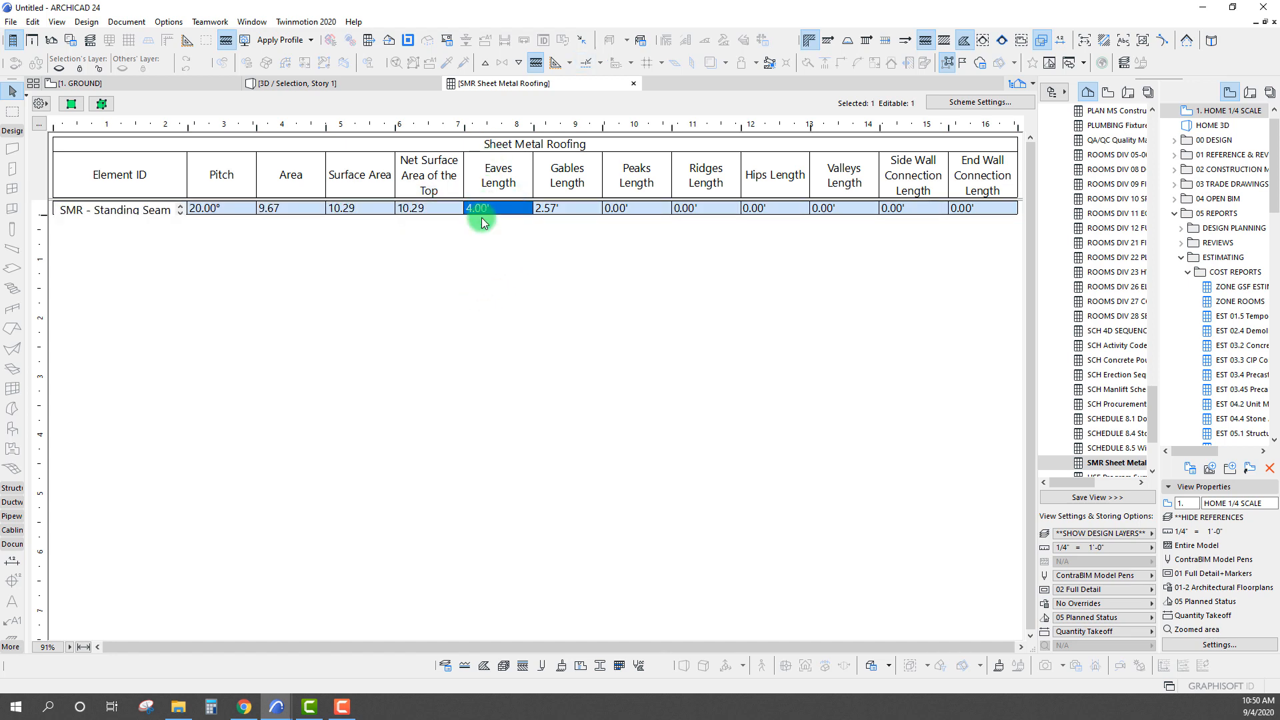
Examine the roof's Gables, Peaks, Ridges, Hips, Valleys, Side Wall and End Wall Connection Length entries in the schedule, and deselect the row
left_click(562, 208)
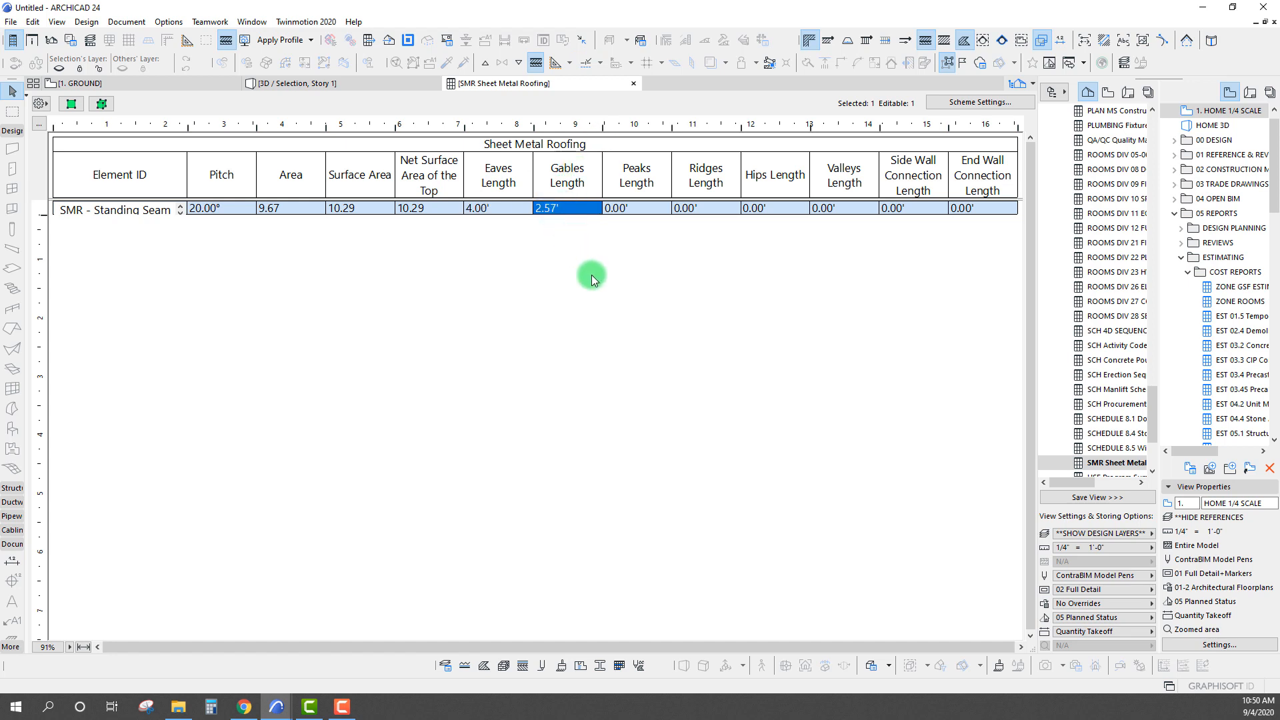
left_click(635, 211)
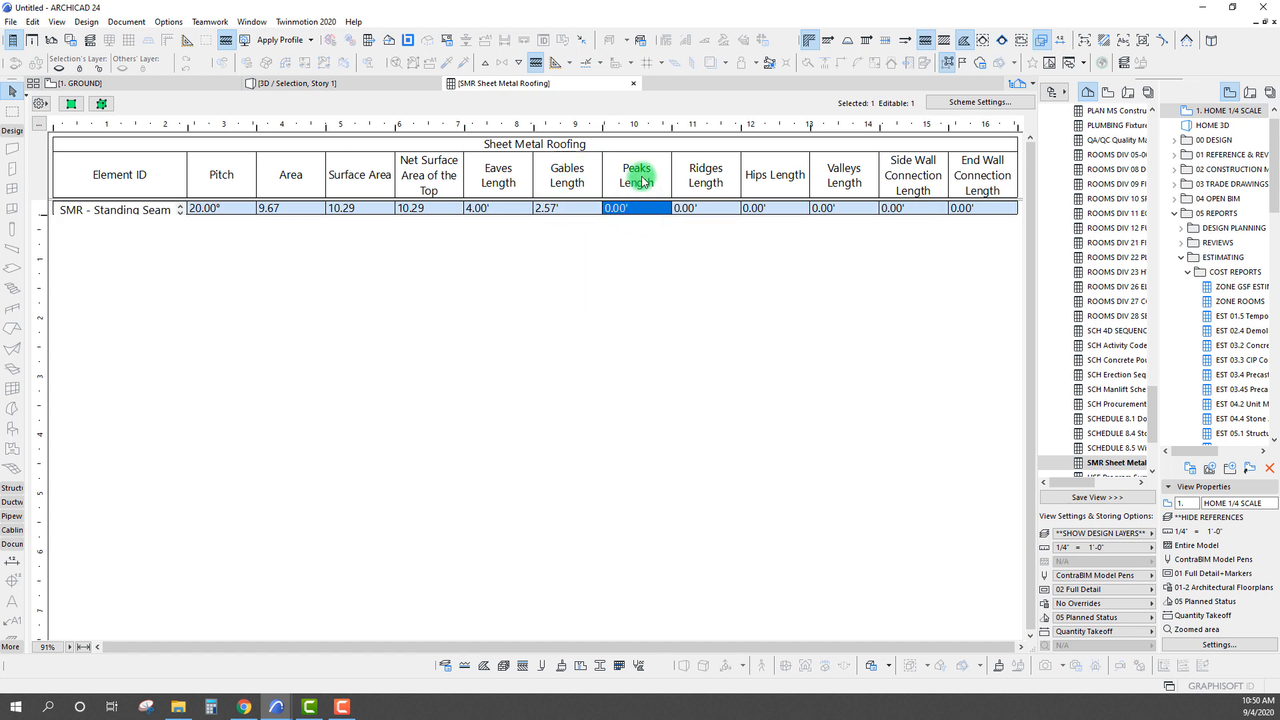
left_click(714, 208)
left_click(766, 280)
left_click(773, 208)
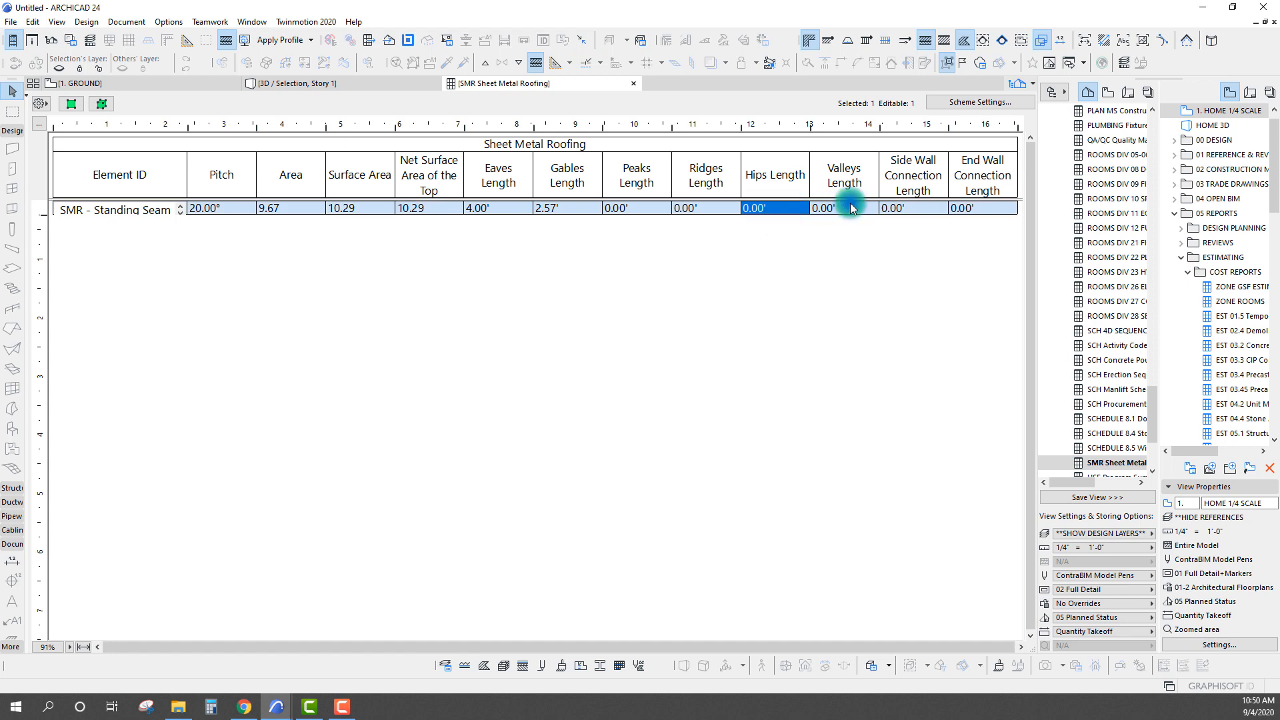
left_click(914, 208)
left_click(974, 209)
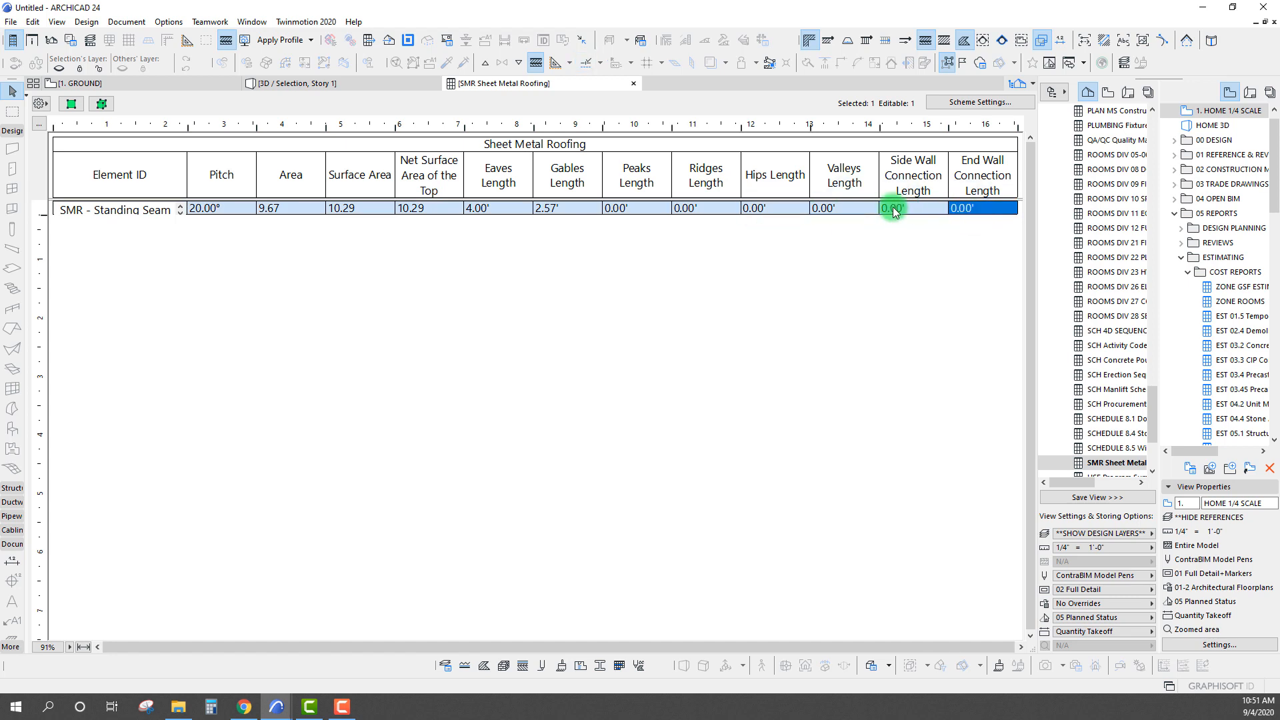
left_click(897, 209)
left_click(840, 208)
left_click(762, 212)
left_click(723, 213)
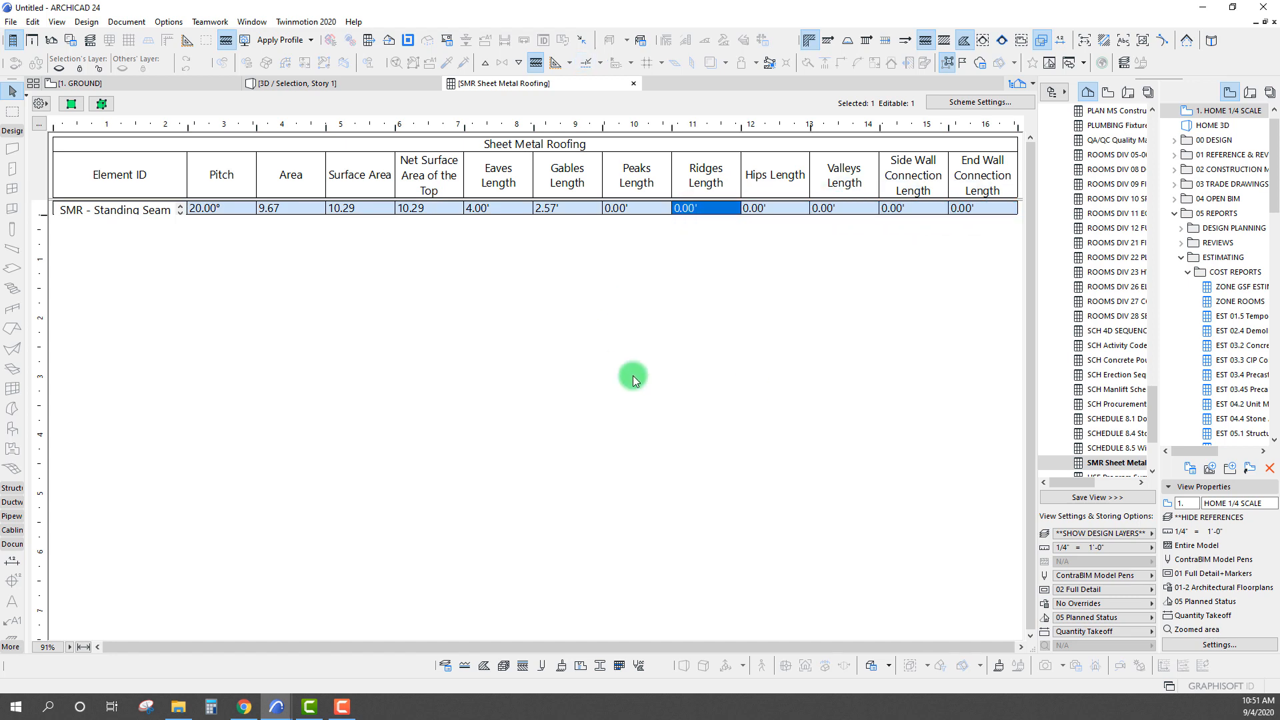
left_click(527, 407)
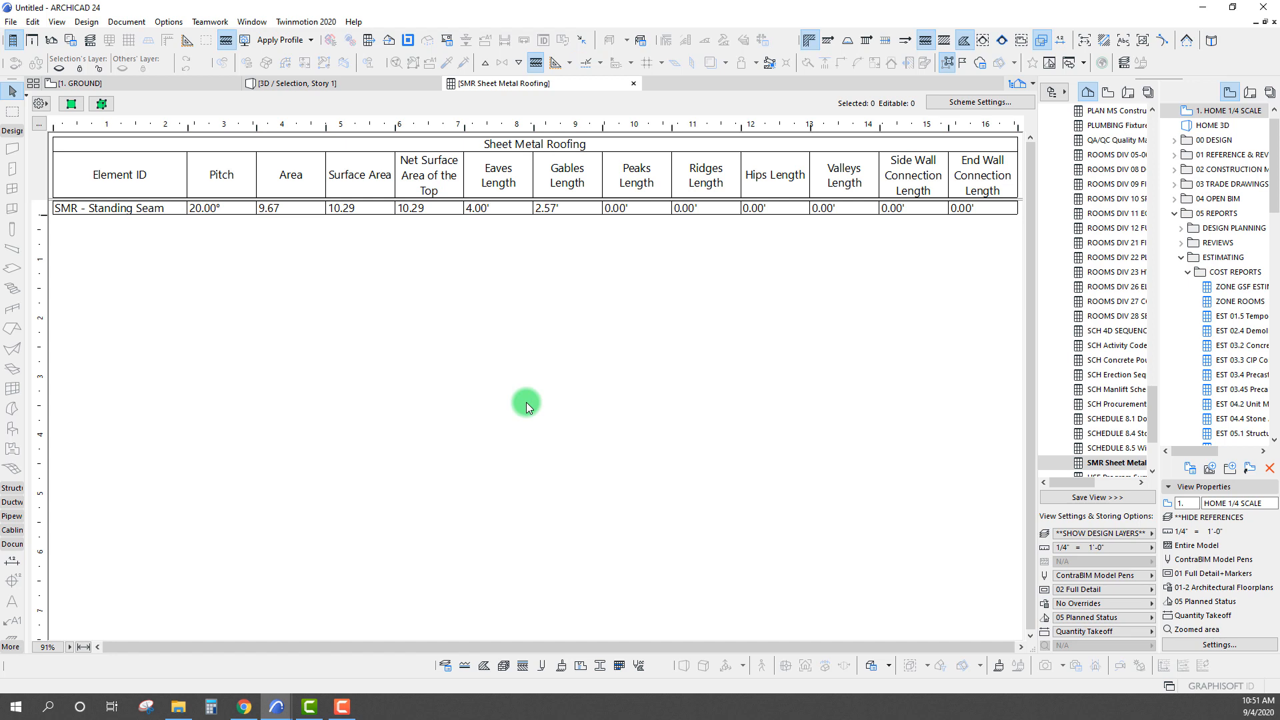
Return to the 1. GROUND plan and review the Roofing topic list and the single-plane, multi-plane and joined building outlines
left_click(111, 86)
scroll(371, 400, "down", 4)
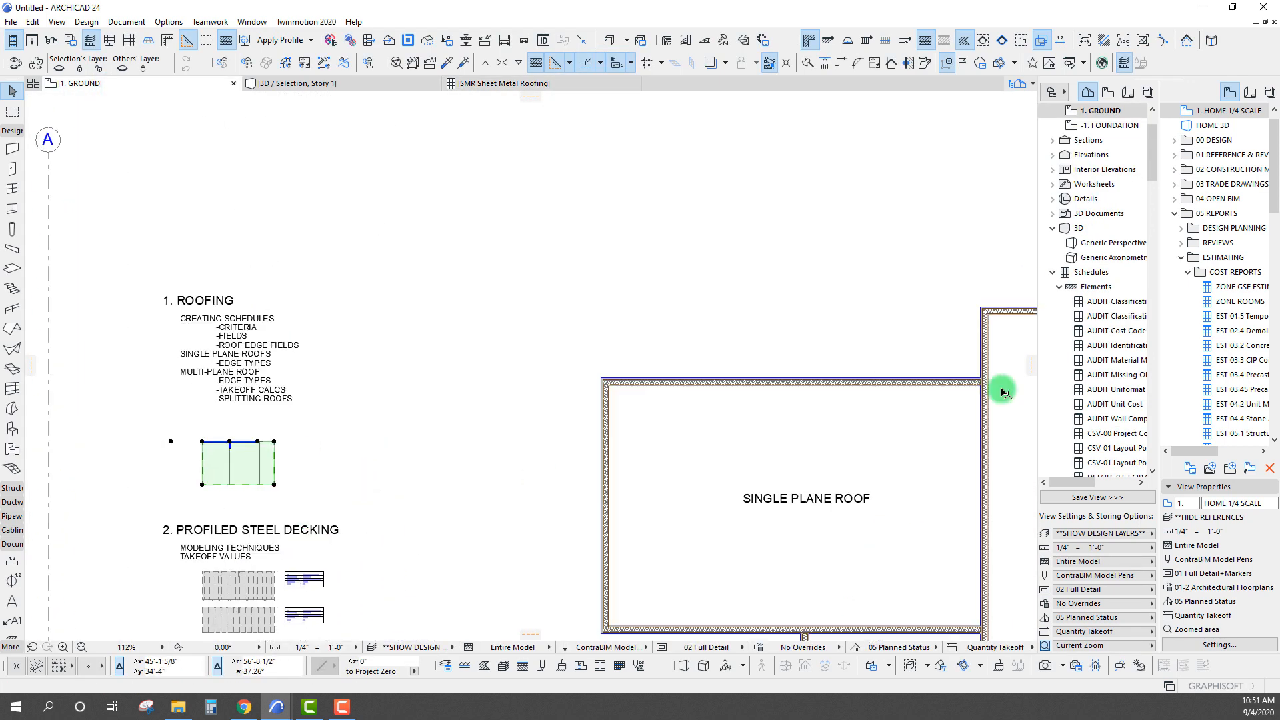
scroll(878, 492, "down", 3)
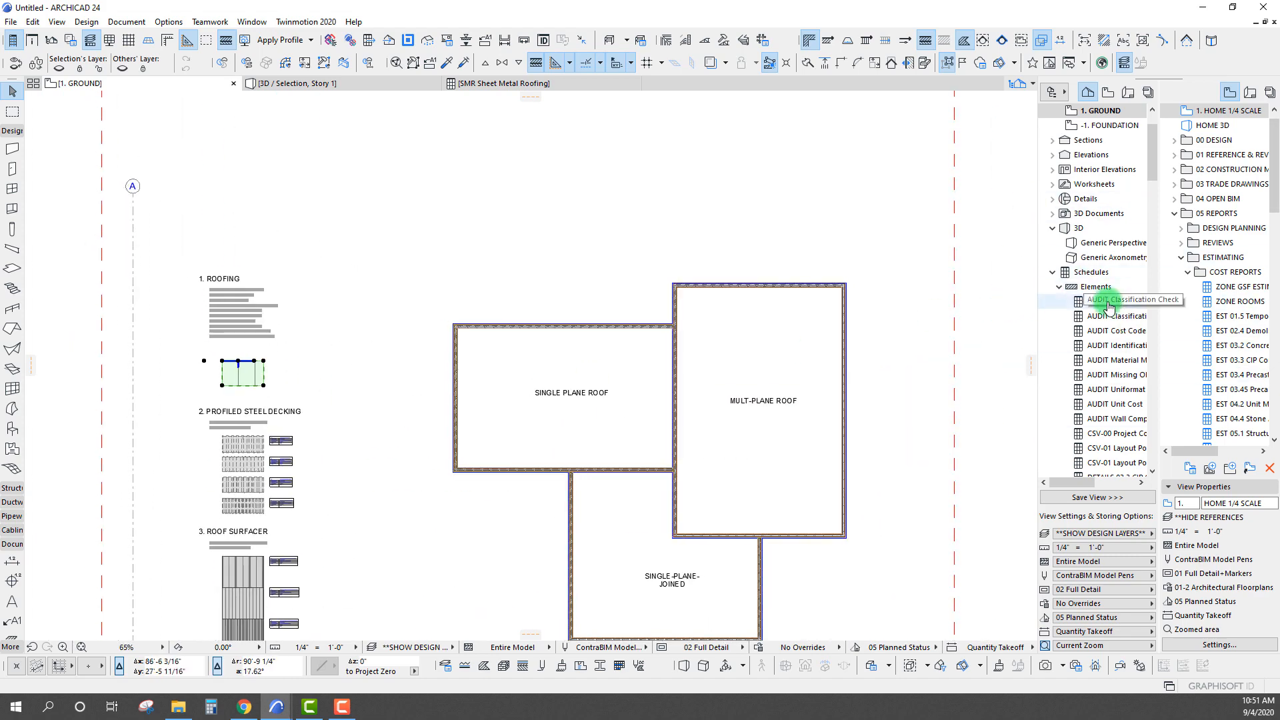
left_click(1059, 287)
middle_click_drag(589, 332, 561, 235)
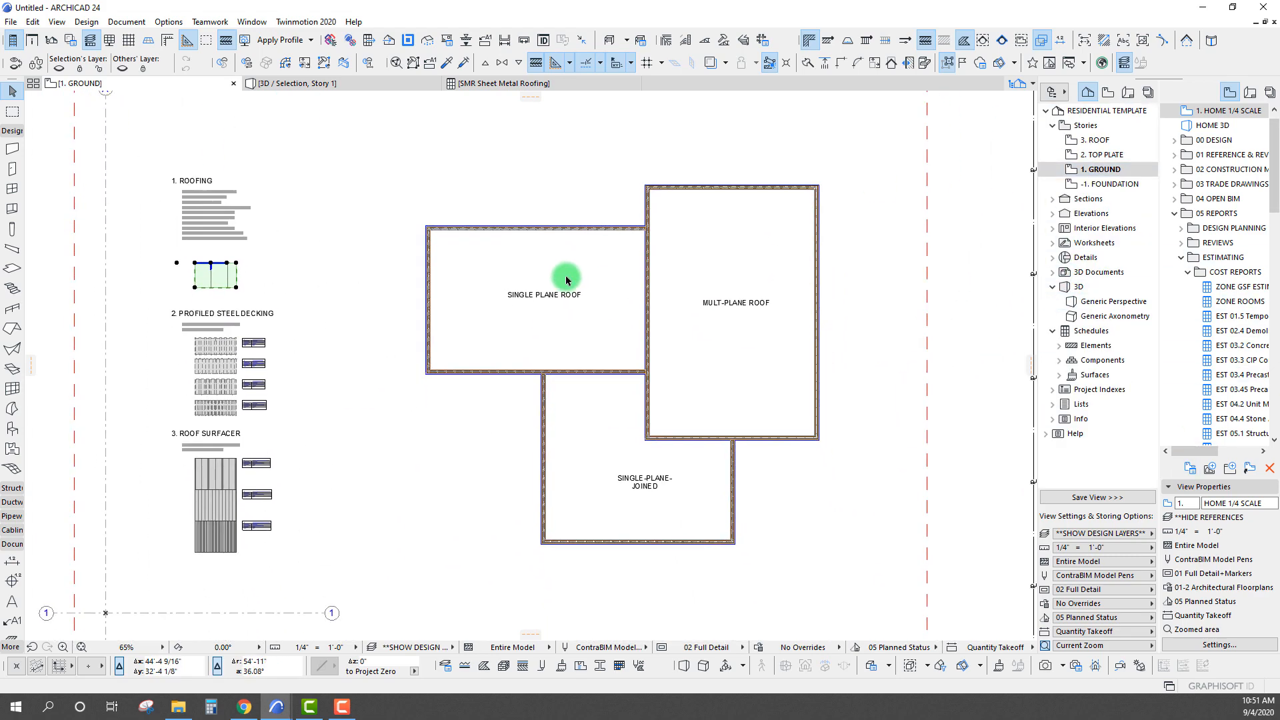
scroll(183, 197, "up", 8)
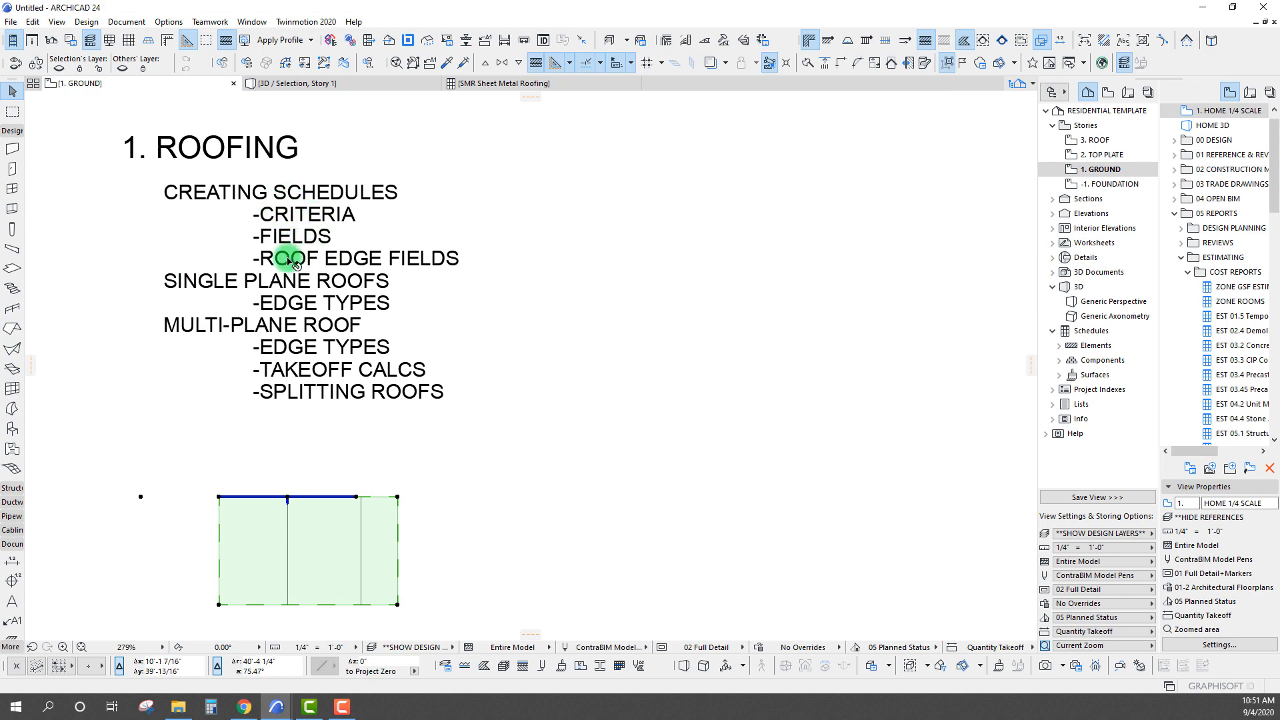
scroll(306, 292, "down", 5)
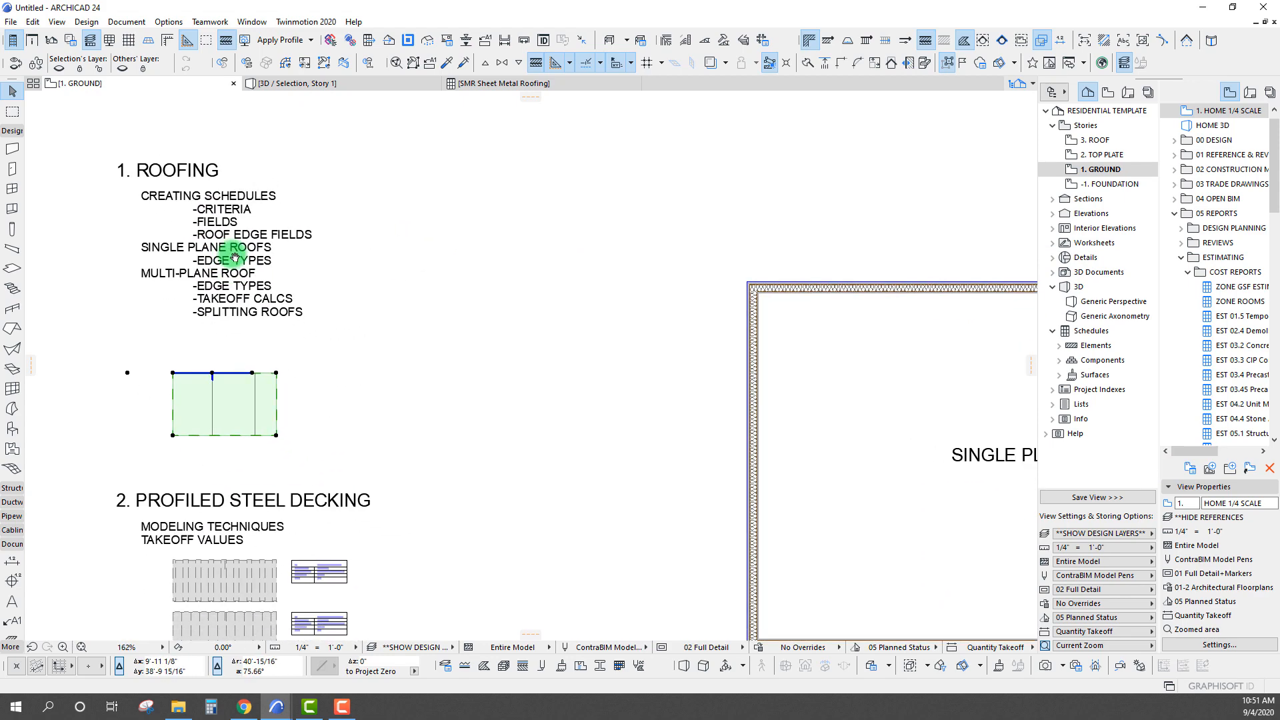
scroll(274, 278, "down", 1)
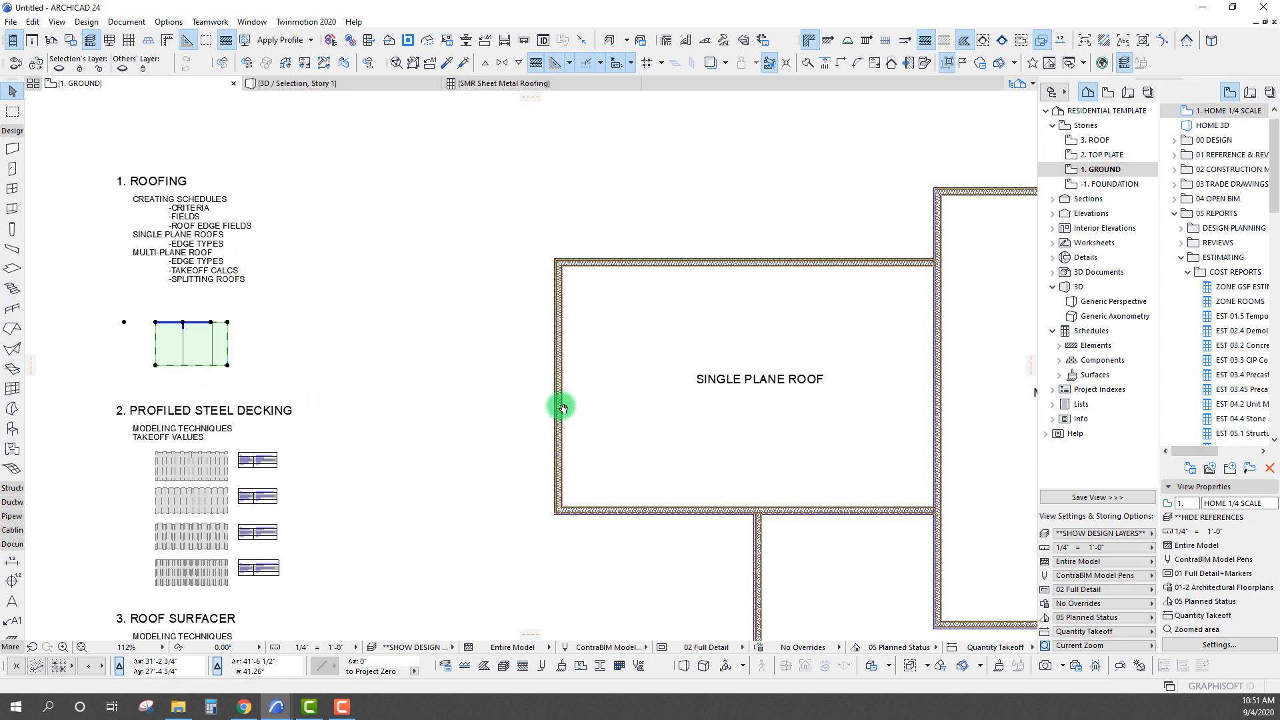
middle_click_drag(563, 408, 490, 326)
scroll(365, 320, "down", 2)
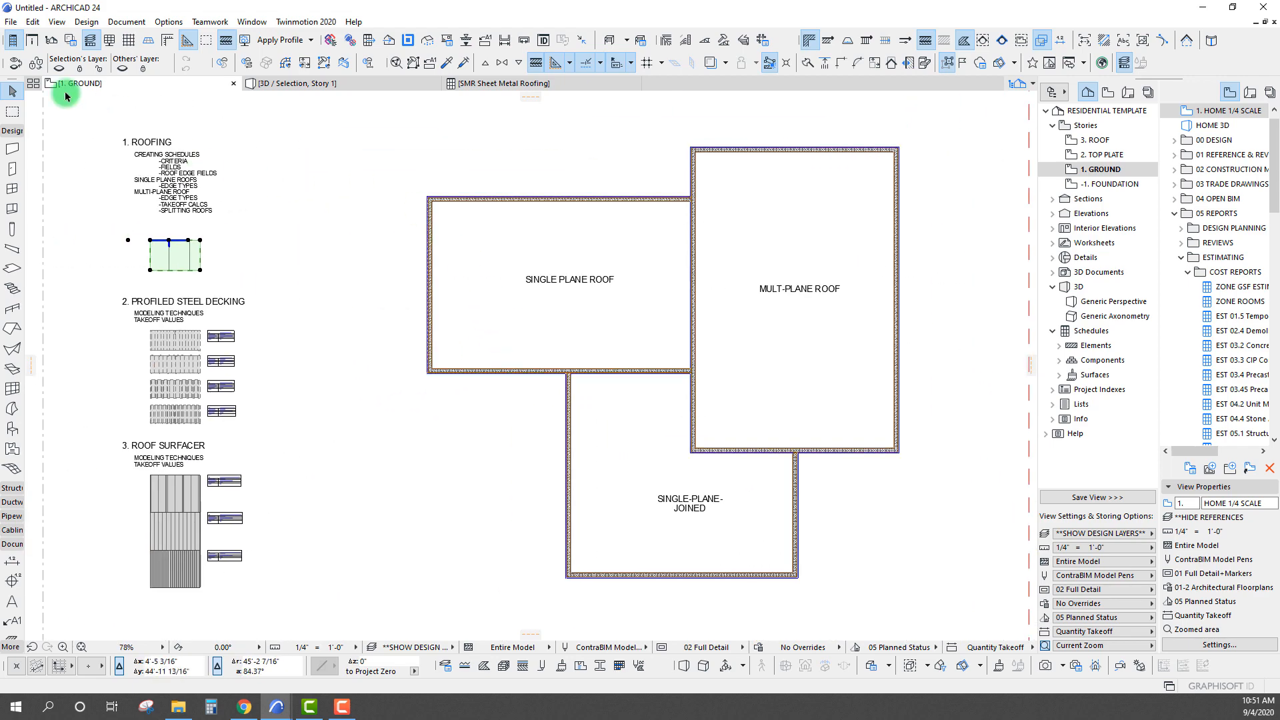
Enclose the three building outlines in a marquee and examine their walls from several angles in 3D
left_click(12, 112)
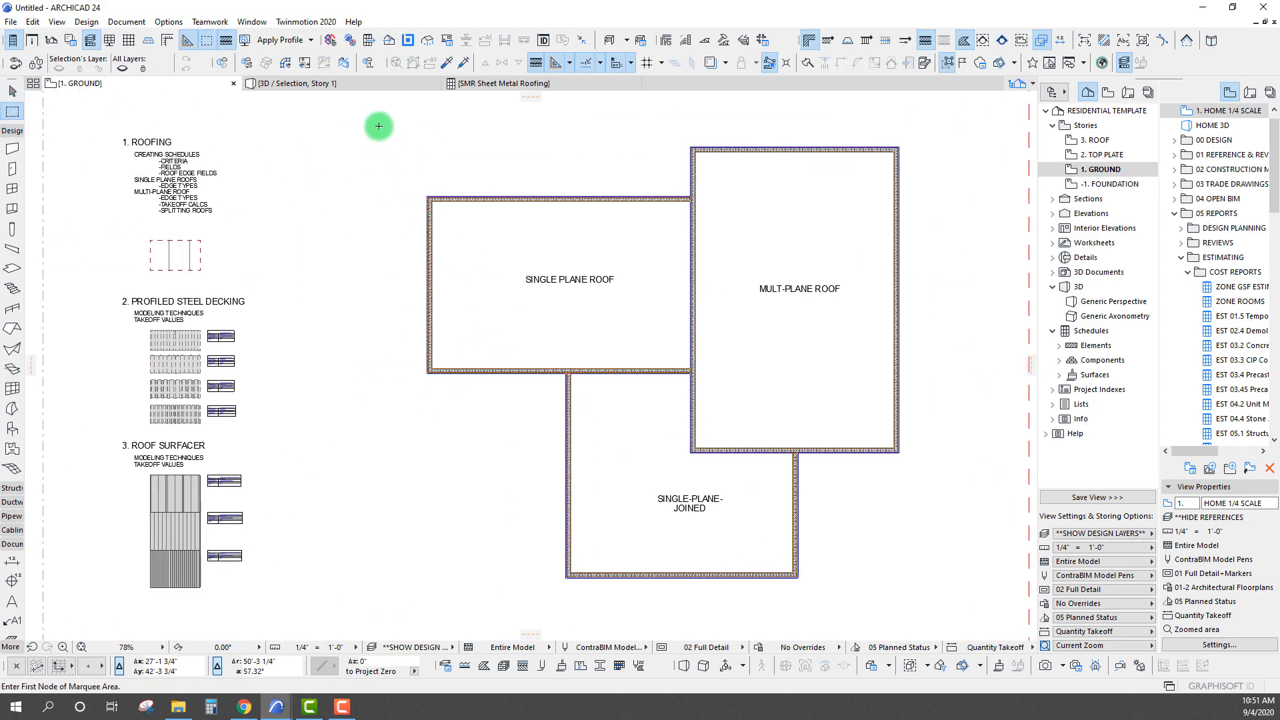
left_click(377, 106)
left_click(939, 615)
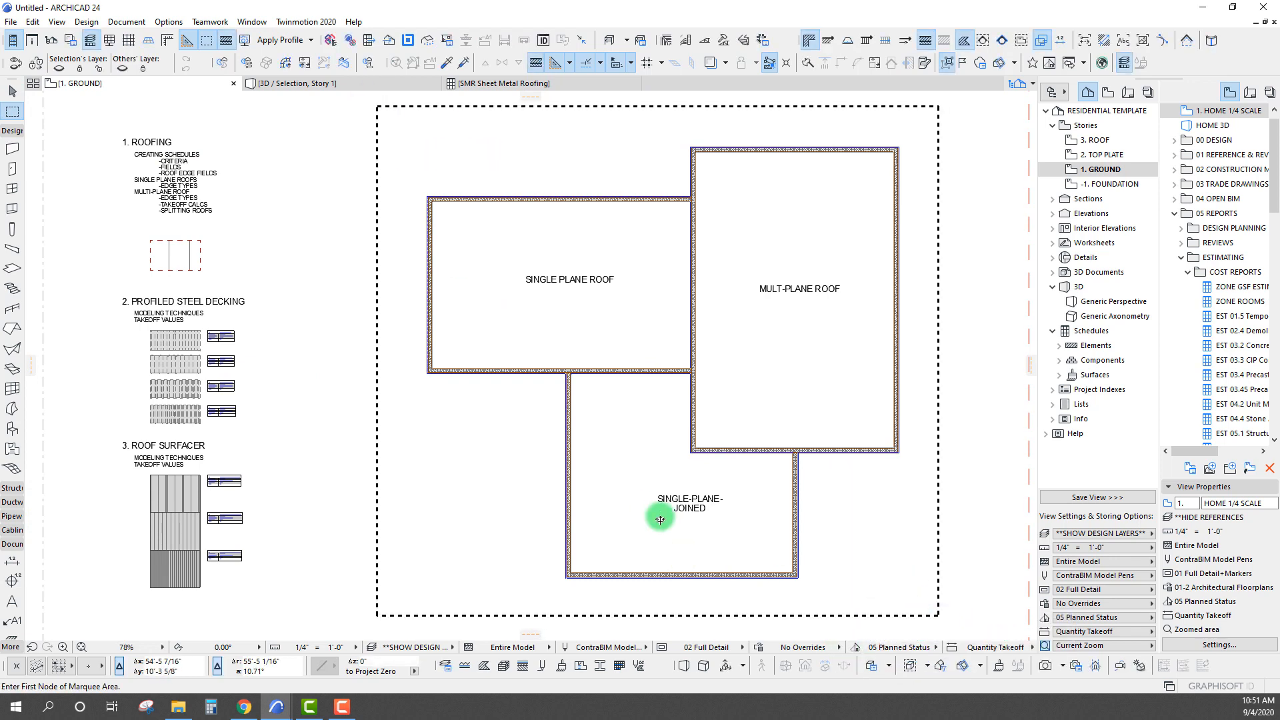
key("F5")
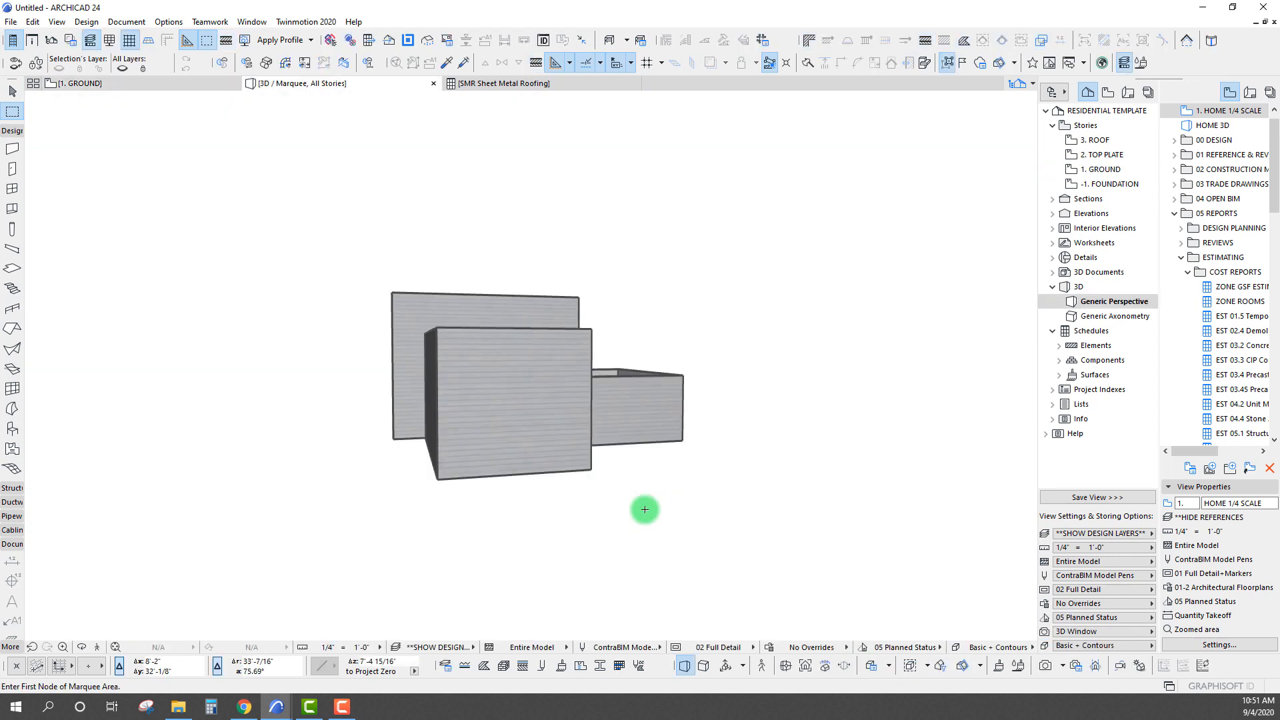
middle_click_drag(606, 444, 602, 493)
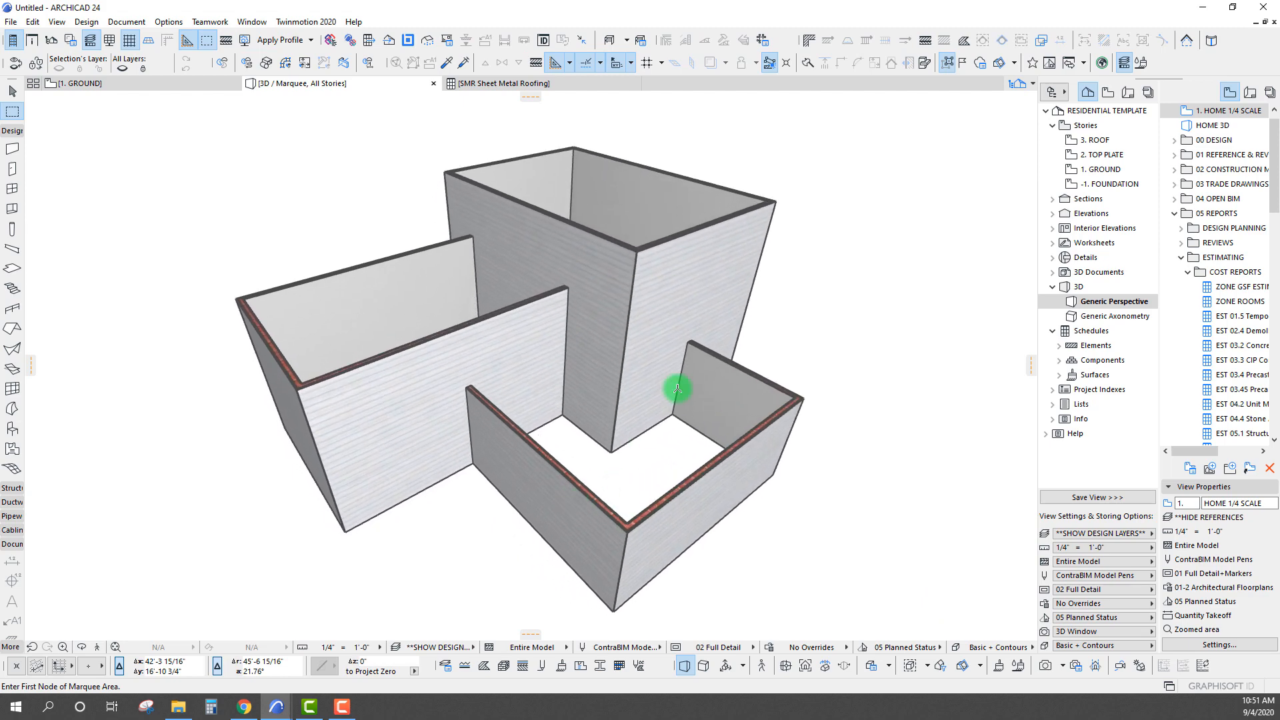
middle_click_drag(263, 428, 243, 323, "shift")
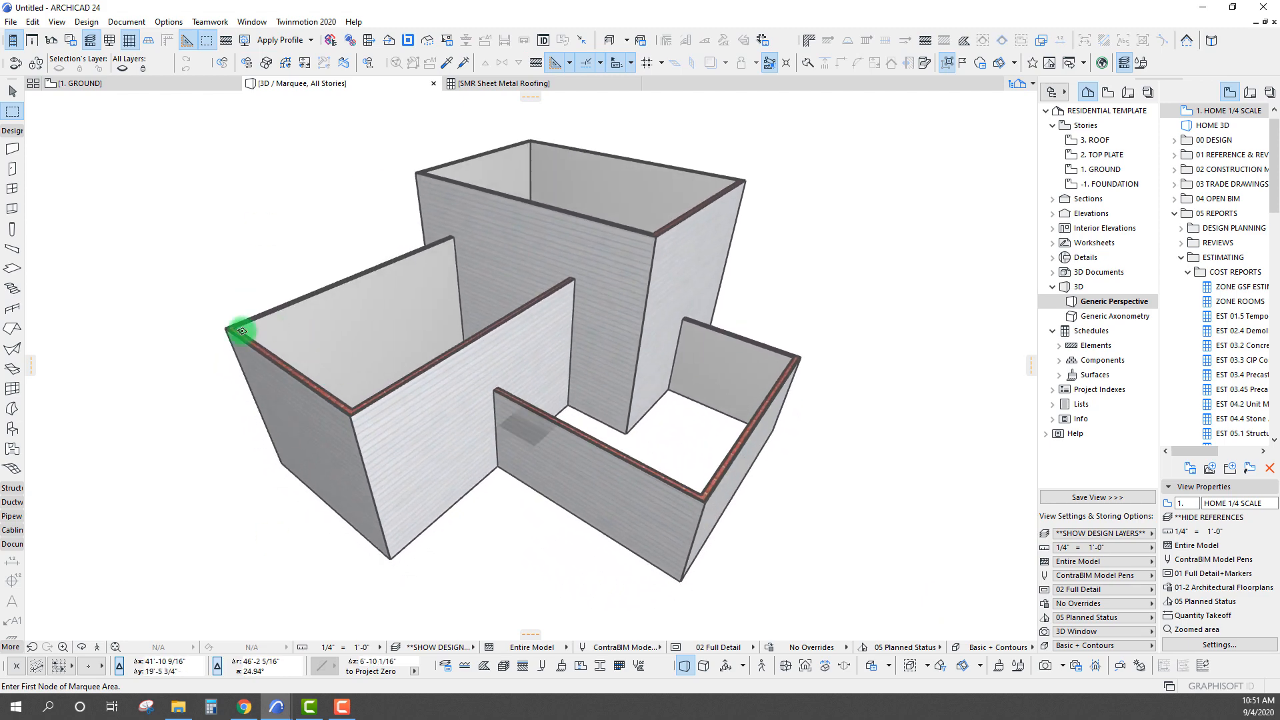
middle_click_drag(784, 338, 289, 397, "shift")
scroll(525, 447, "up", 3)
scroll(525, 447, "down", 3)
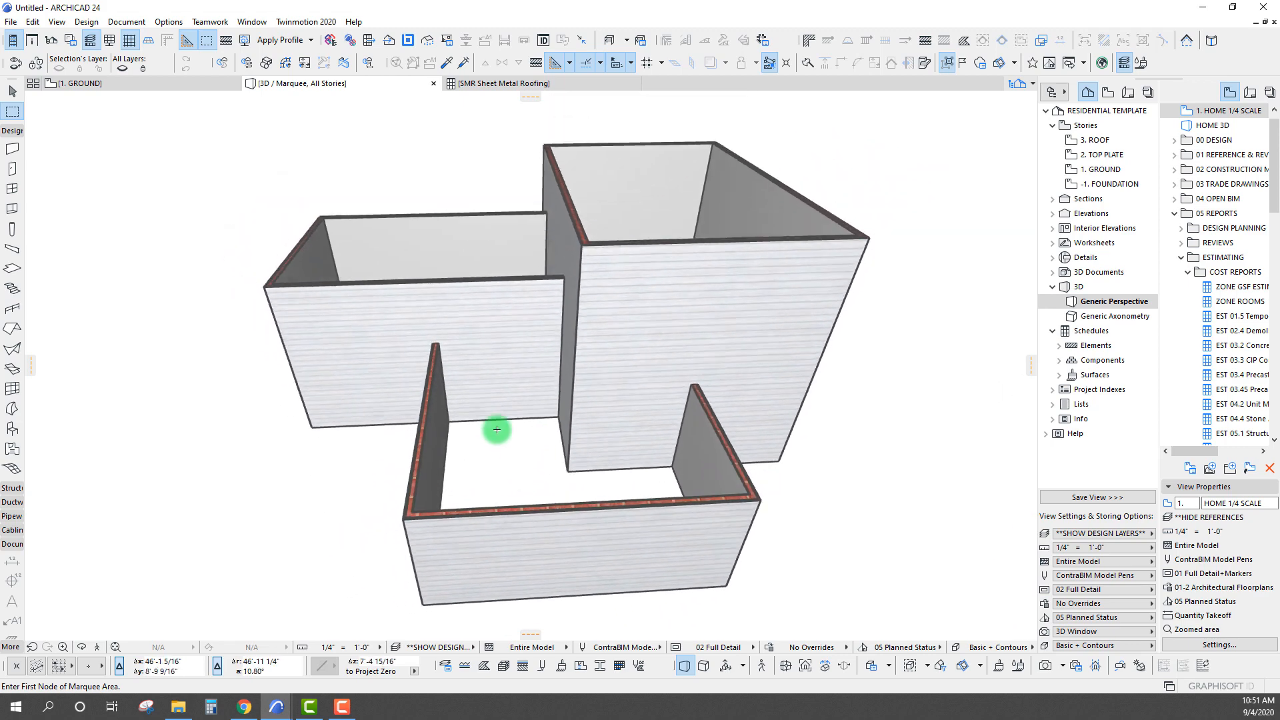
middle_click_drag(778, 348, 593, 338, "shift")
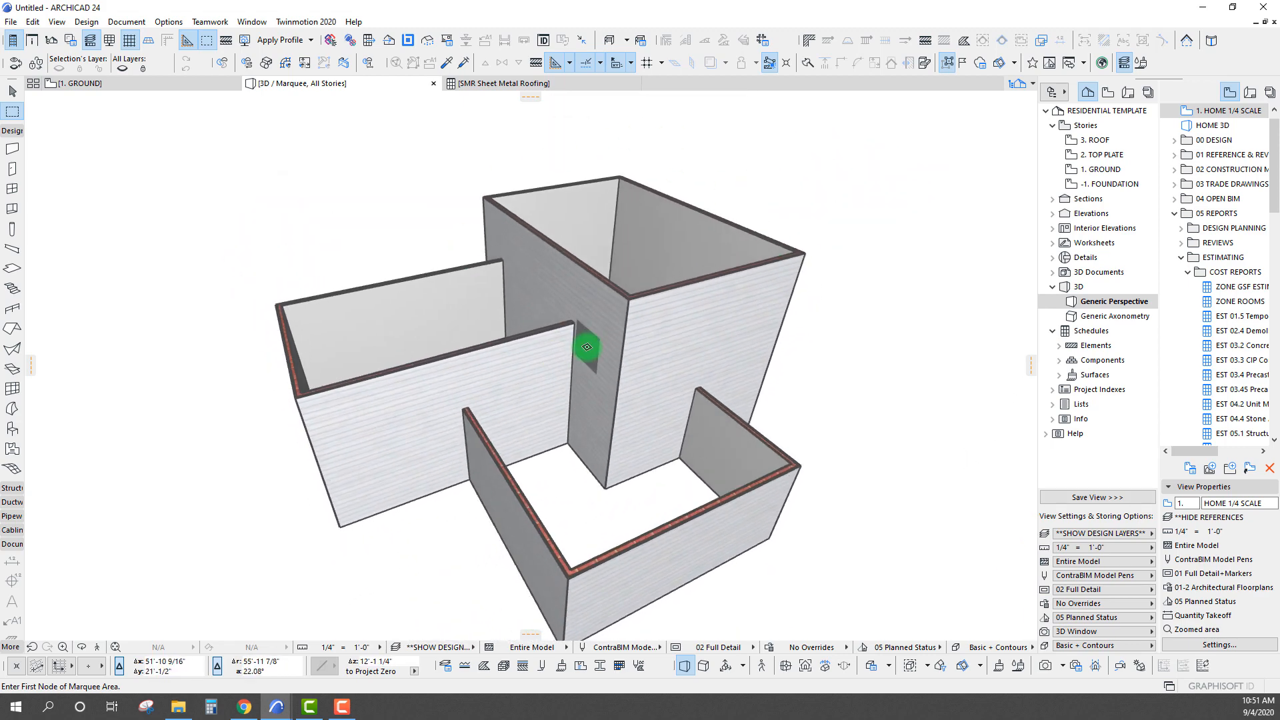
Return to the ground plan, clear the marquee, and pick up the sample standing seam roof's settings for the Roof tool
key("F2")
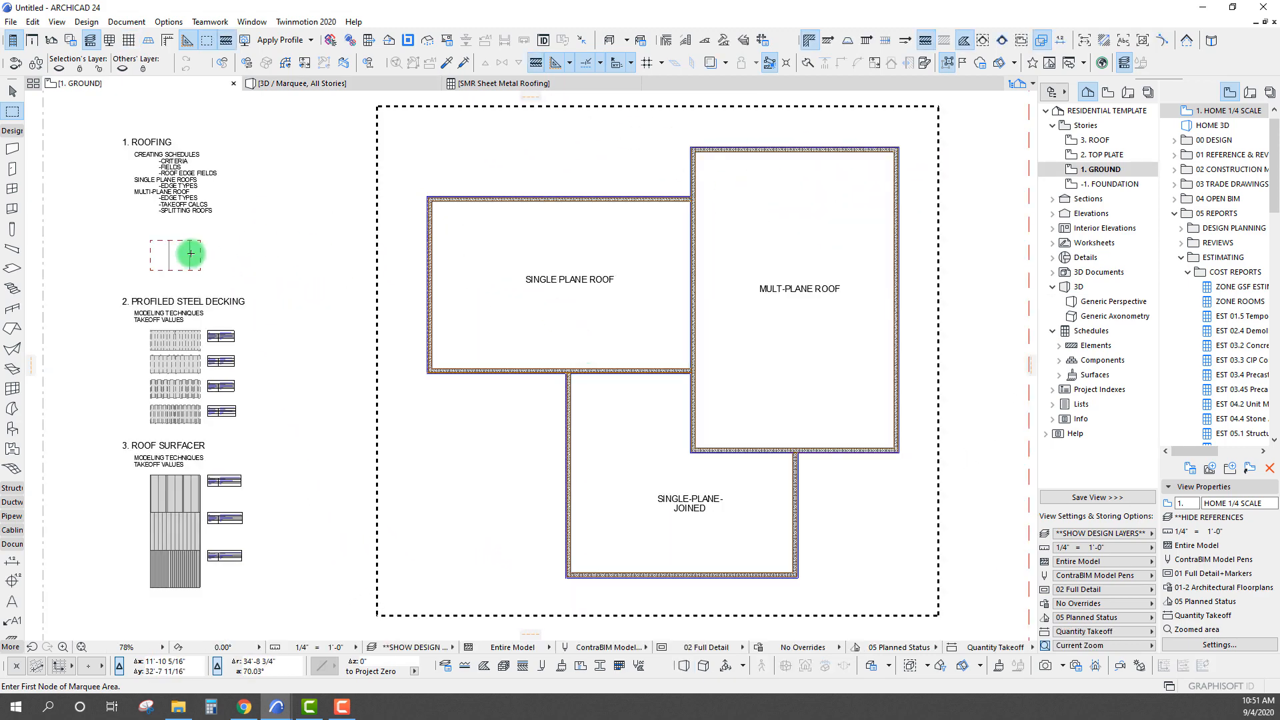
key("Escape")
key("Escape")
left_click(188, 252)
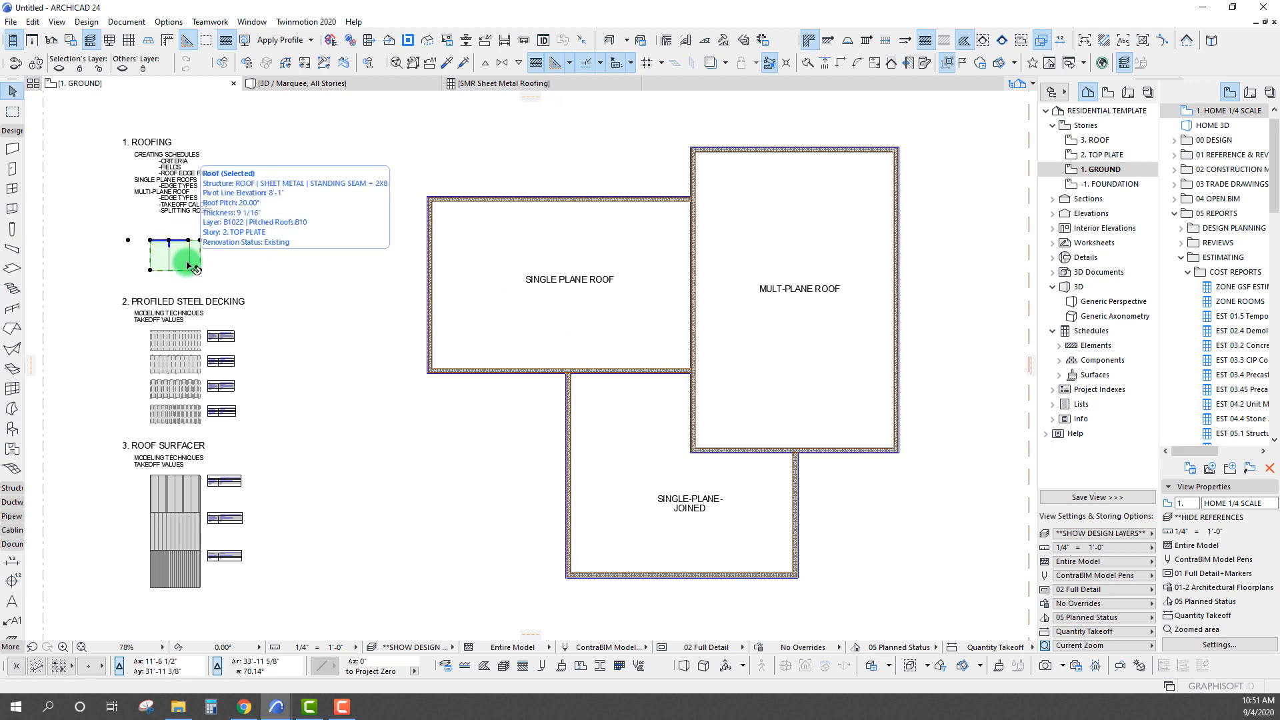
left_click(187, 261, "alt")
Show the Info Box and set the roof's geometry method to single-plane, with the SINGLE PLANE ROOF building's upper-left wall corner in view
scroll(306, 211, "up", 10)
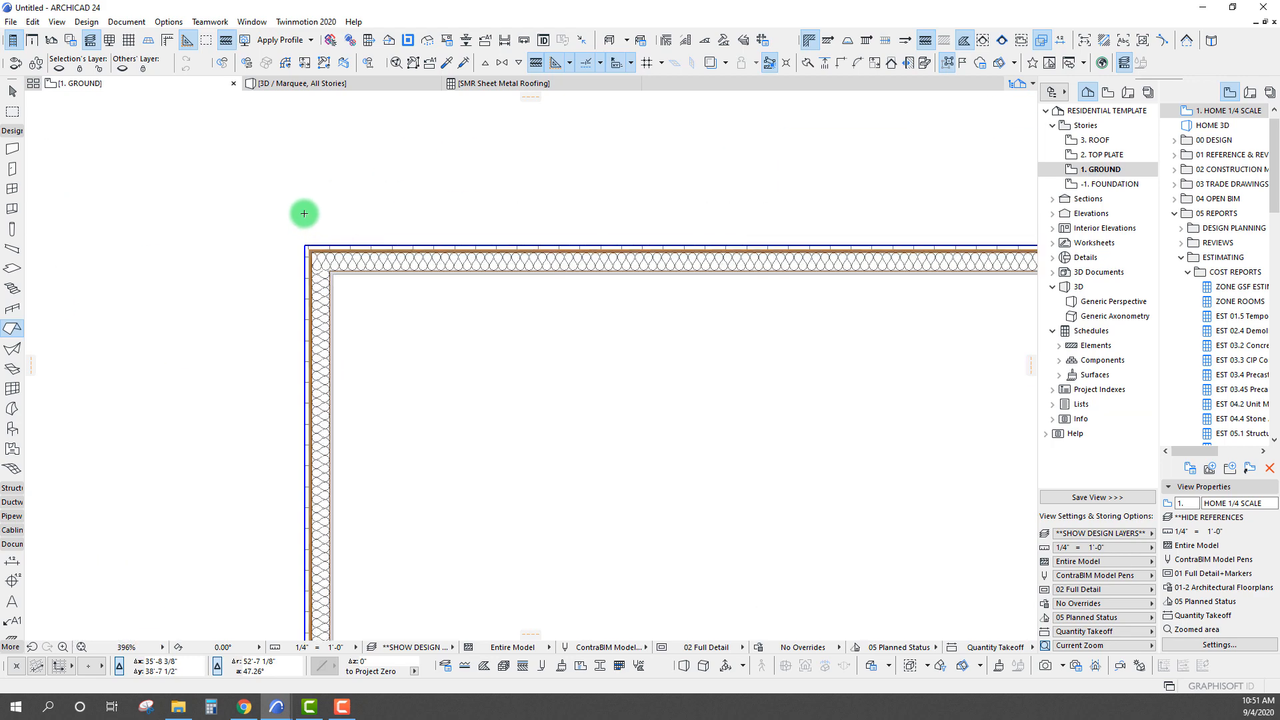
scroll(308, 237, "up", 5)
key("Escape")
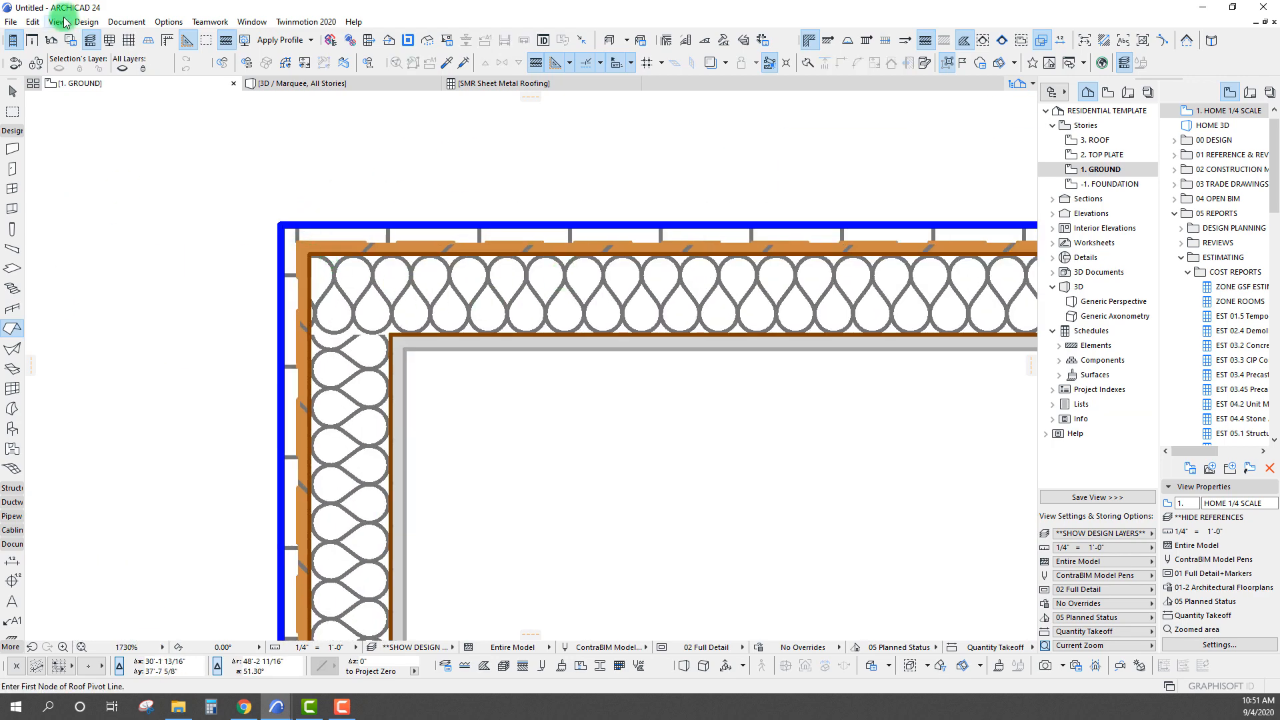
left_click(31, 40)
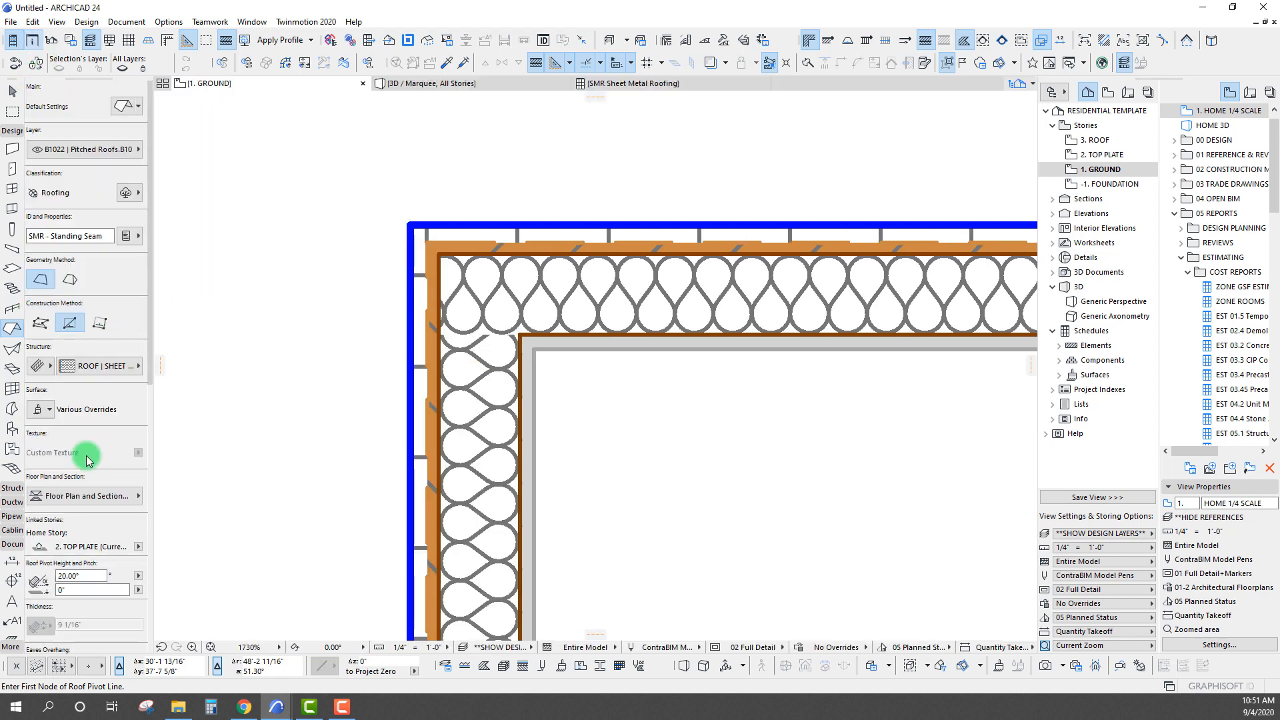
scroll(310, 315, "down", 3)
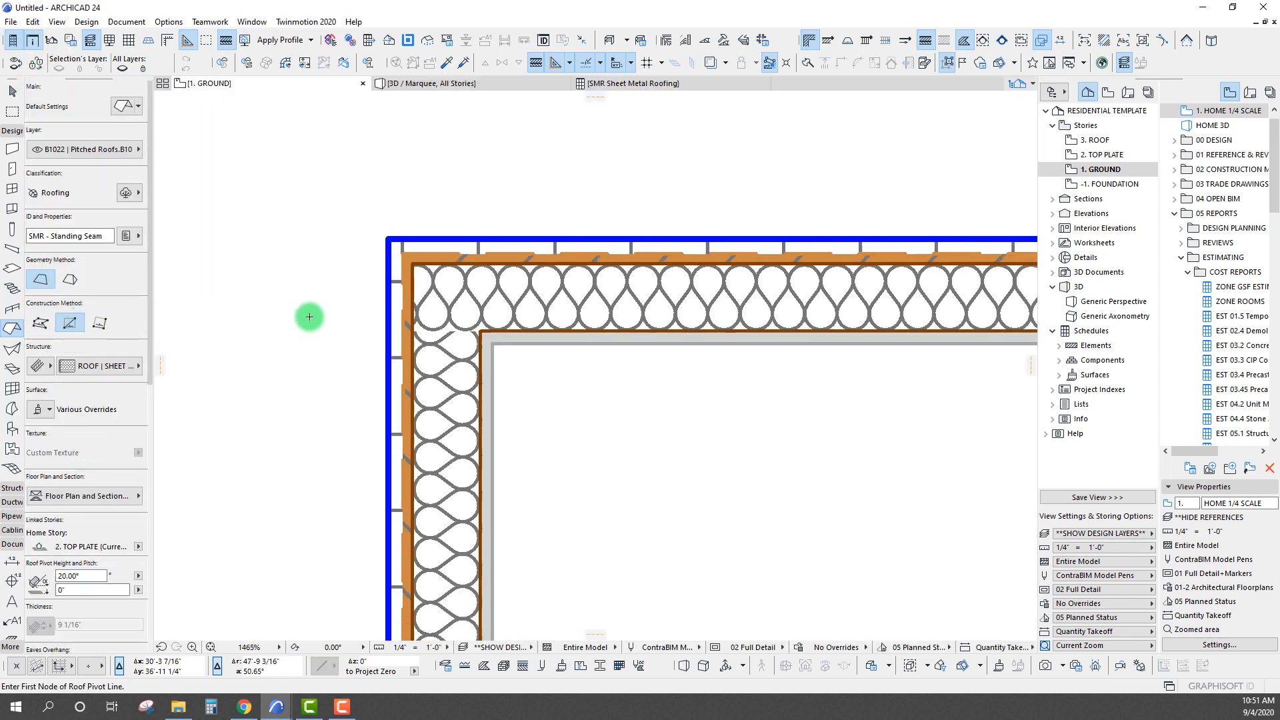
left_click(42, 280)
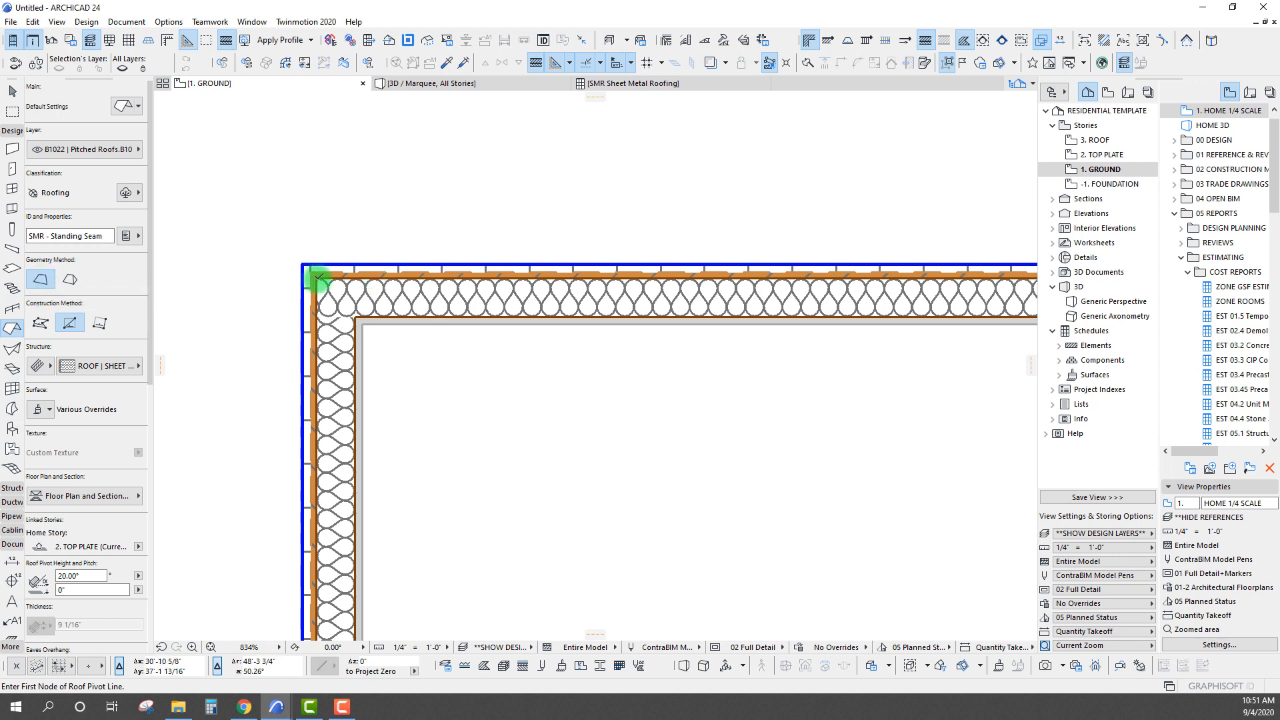
Define the roof's pivot line along the upper wall of the SINGLE PLANE ROOF building, with the pitch rising toward the interior
left_click(317, 279)
left_click(600, 280)
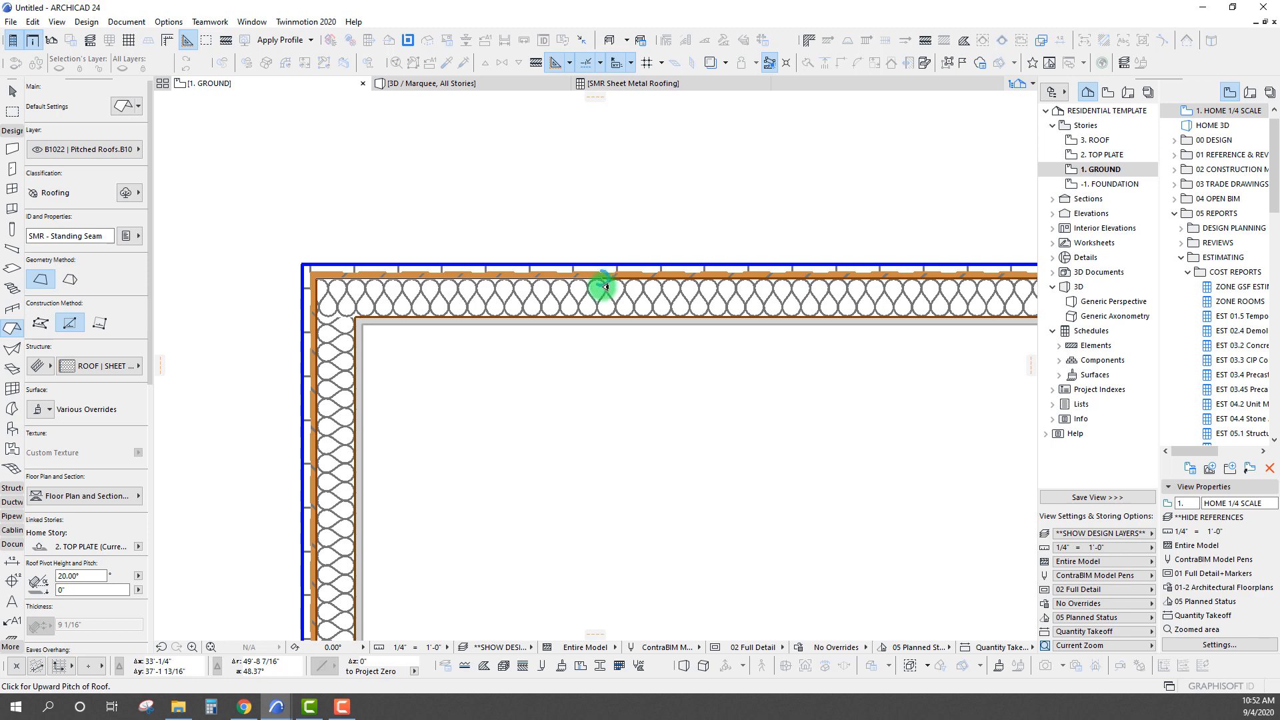
scroll(403, 508, "down", 3)
middle_click_drag(402, 509, 309, 344)
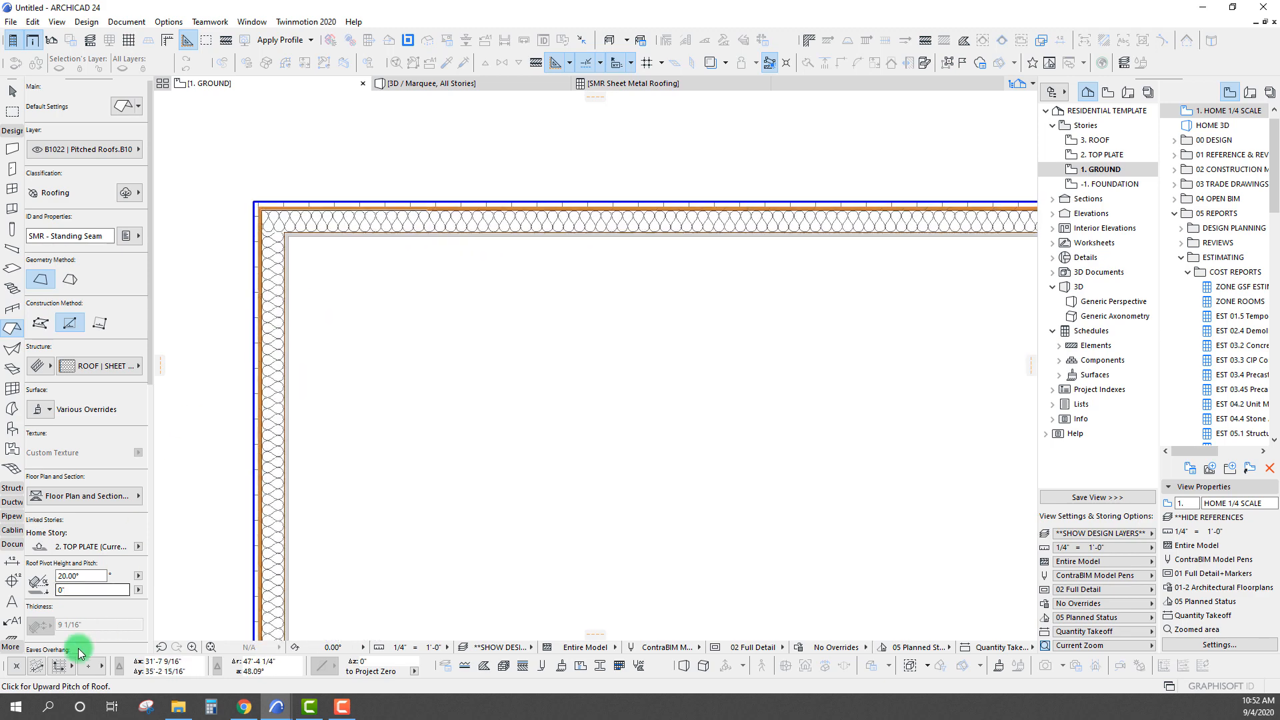
left_click(440, 373)
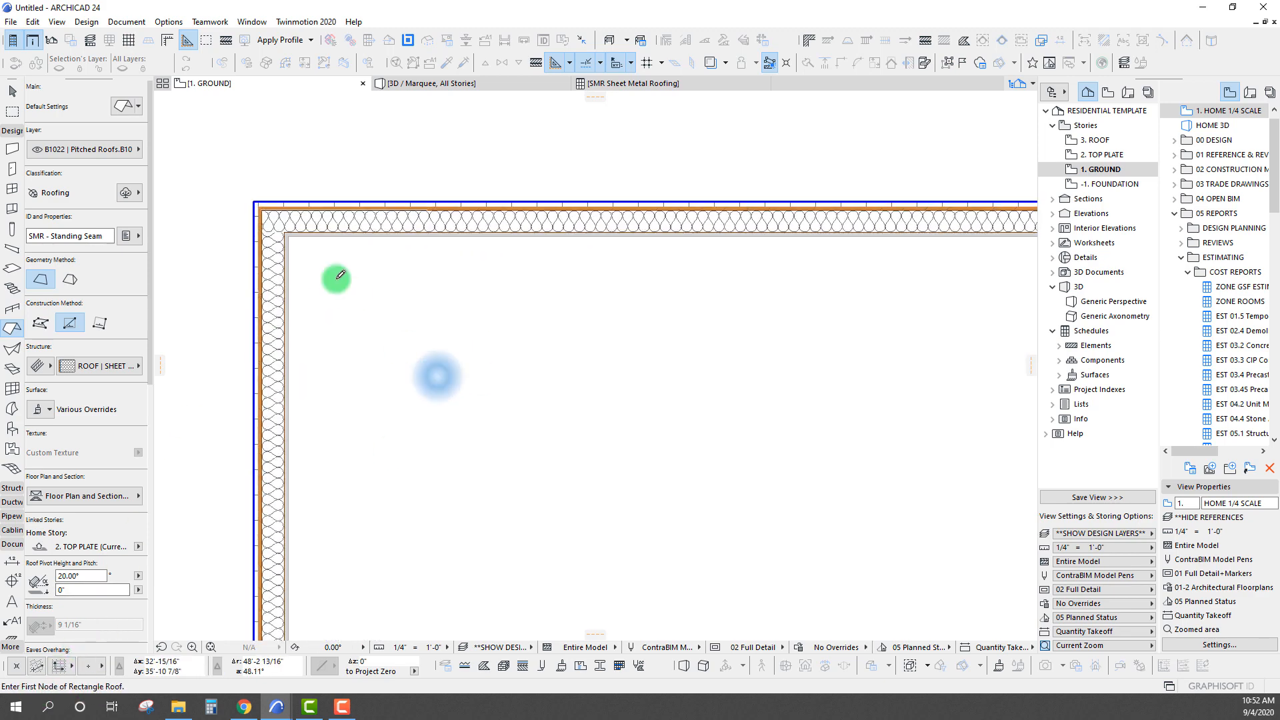
Outline a rectangular roof about 21' by 14' from the building's upper-left wall corner to its lower-right corner
left_click(264, 205)
scroll(488, 442, "down", 4)
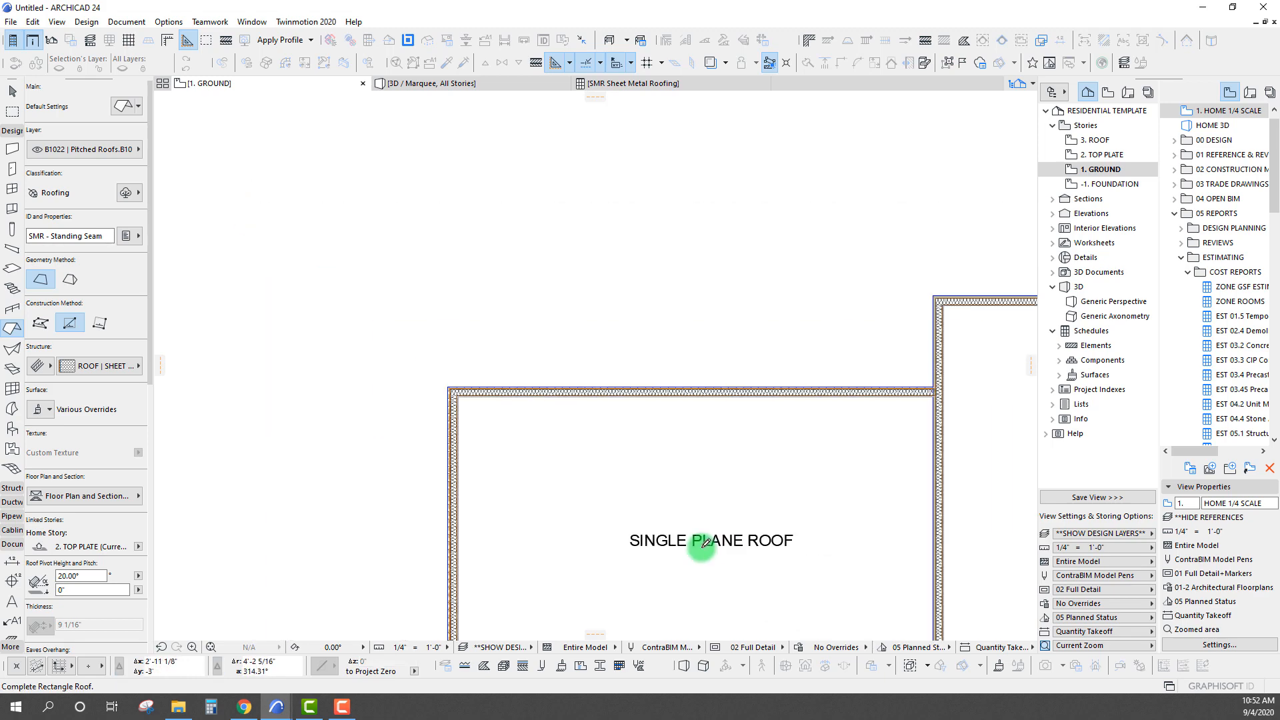
scroll(637, 380, "up", 5)
scroll(636, 380, "up", 4)
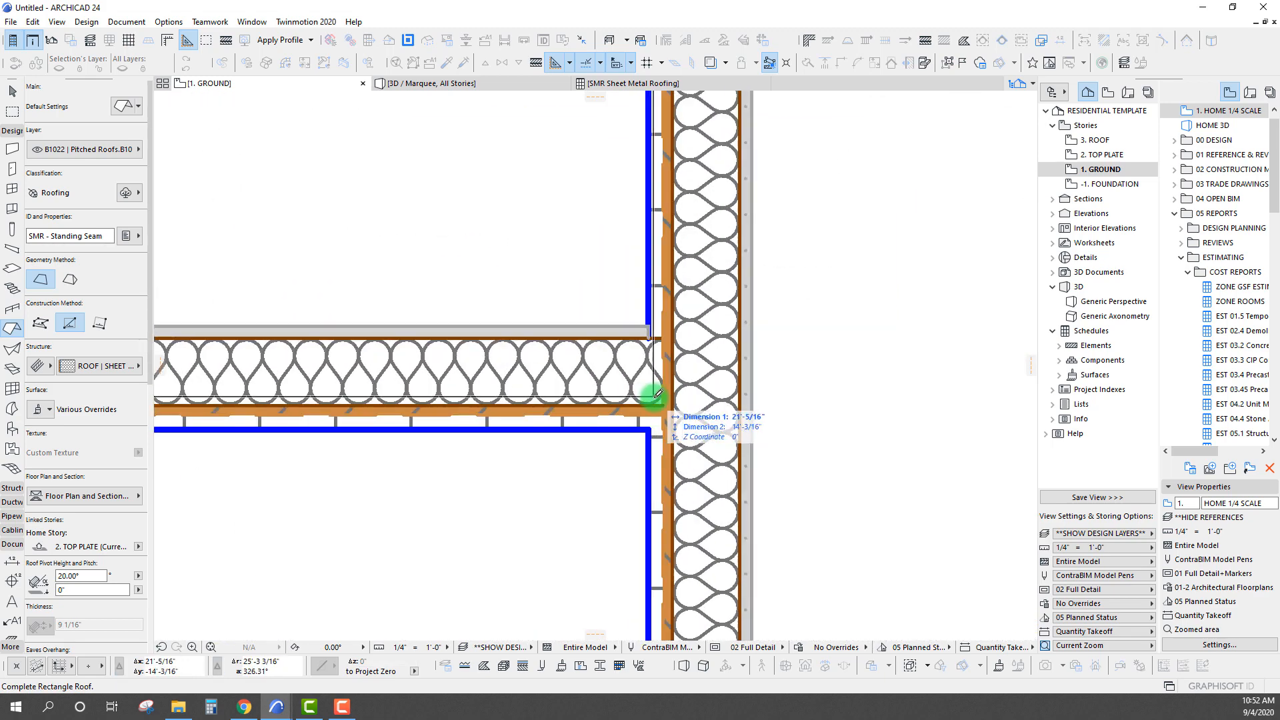
left_click(667, 400)
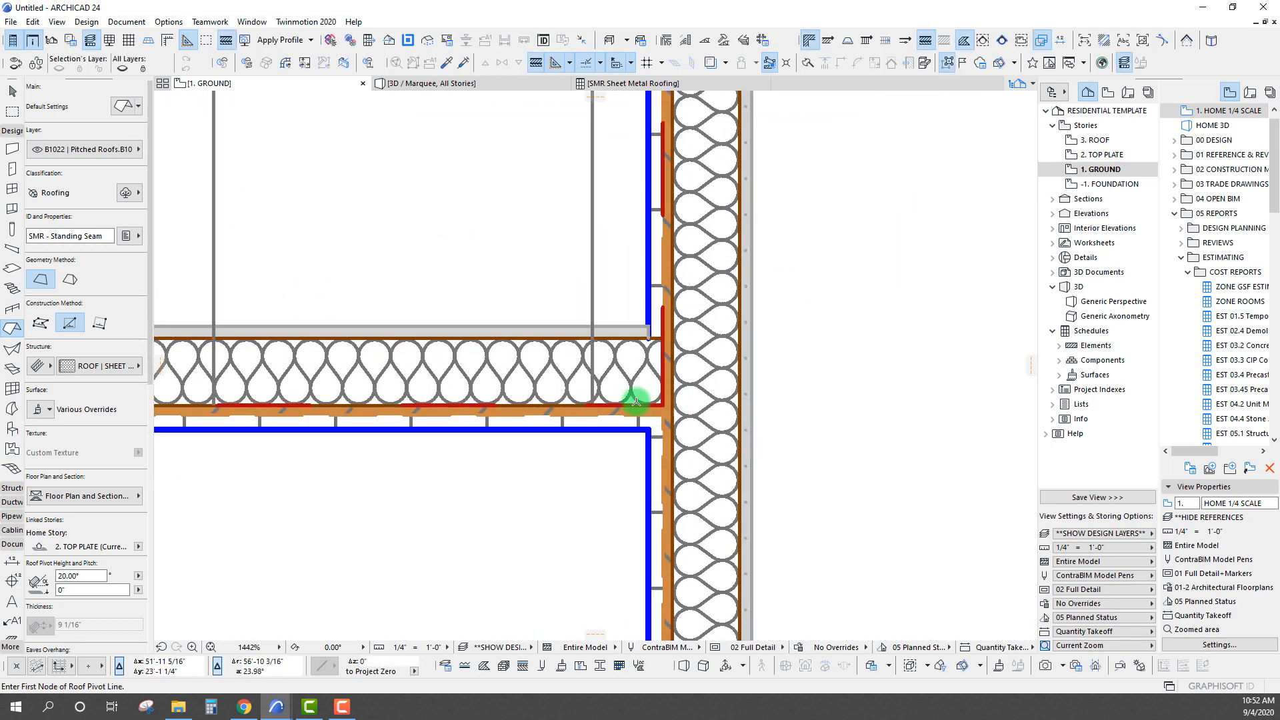
Offset the single-plane roof's upper edge outward past the wall, and its left edge outward by about 1'
scroll(666, 400, "down", 6)
left_click(492, 316, "shift")
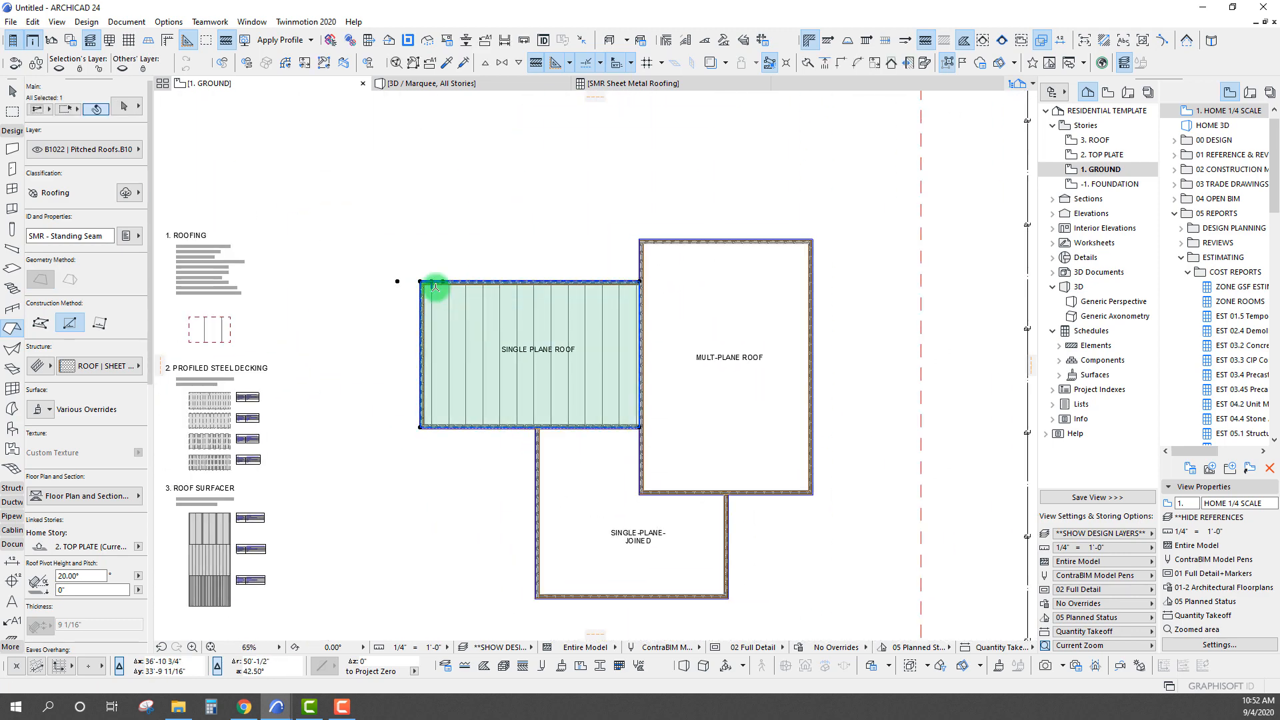
scroll(437, 288, "up", 5)
left_click(471, 272)
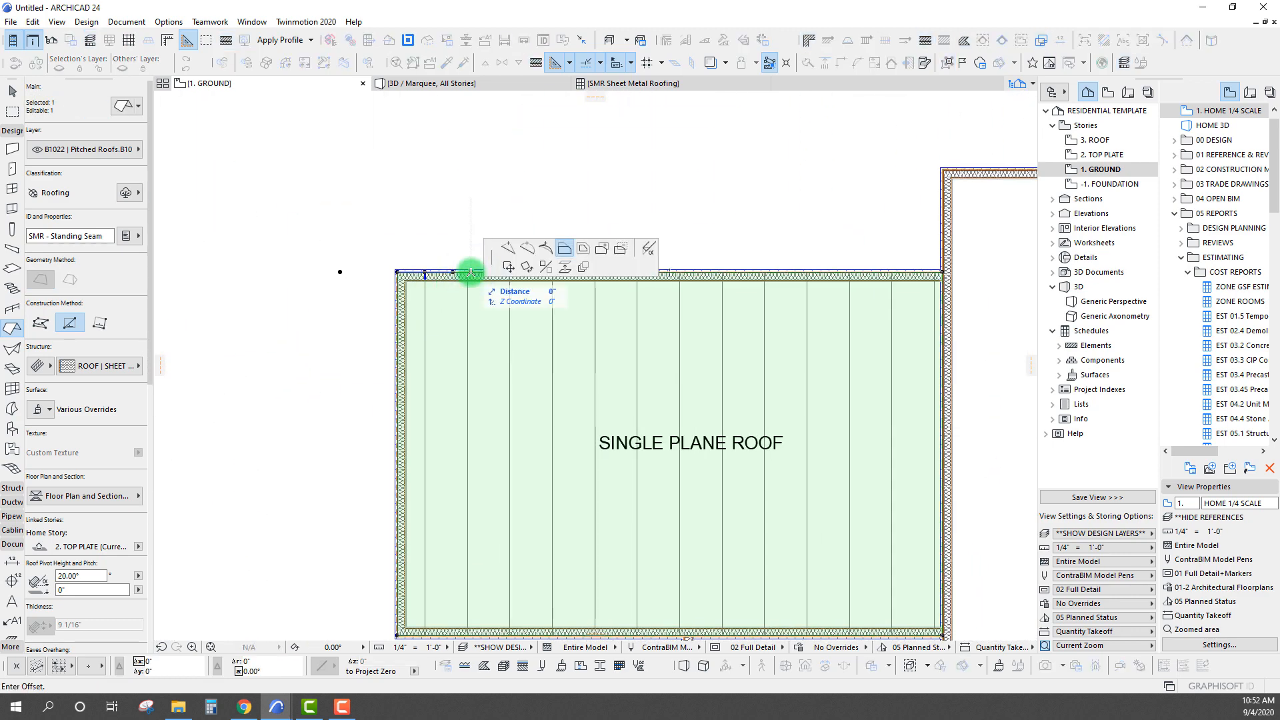
left_click(486, 221)
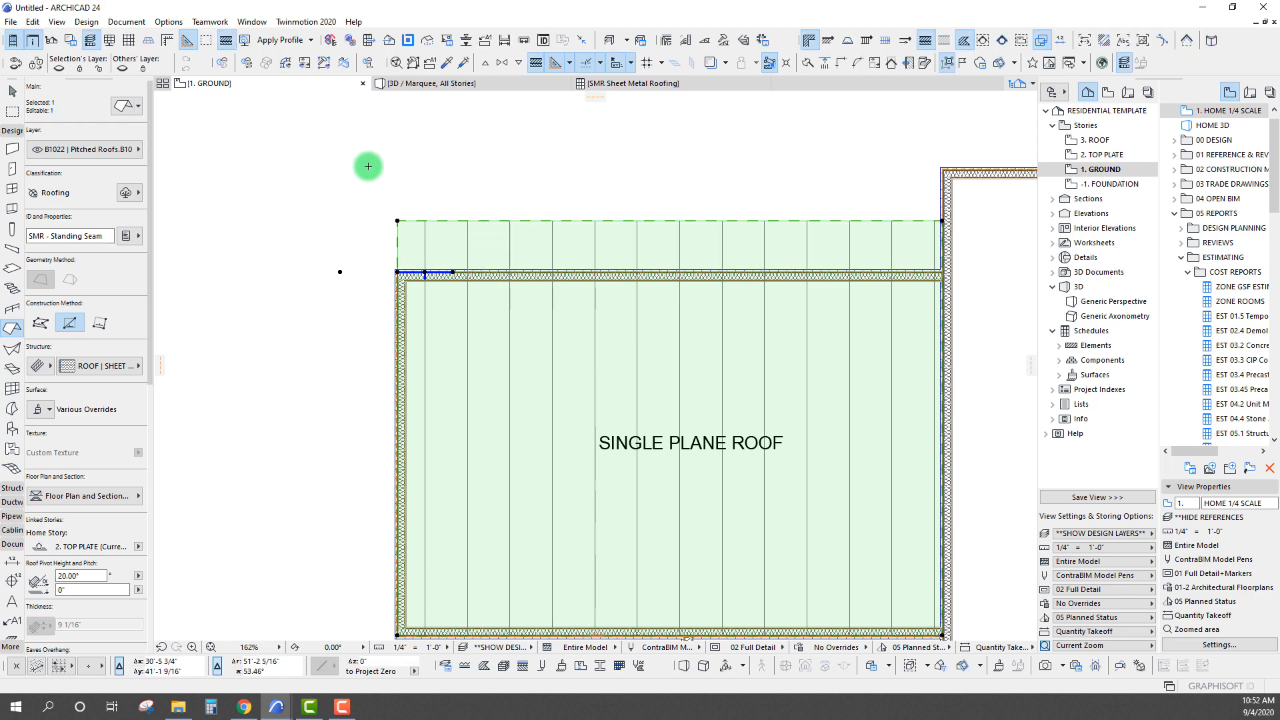
left_click(396, 381)
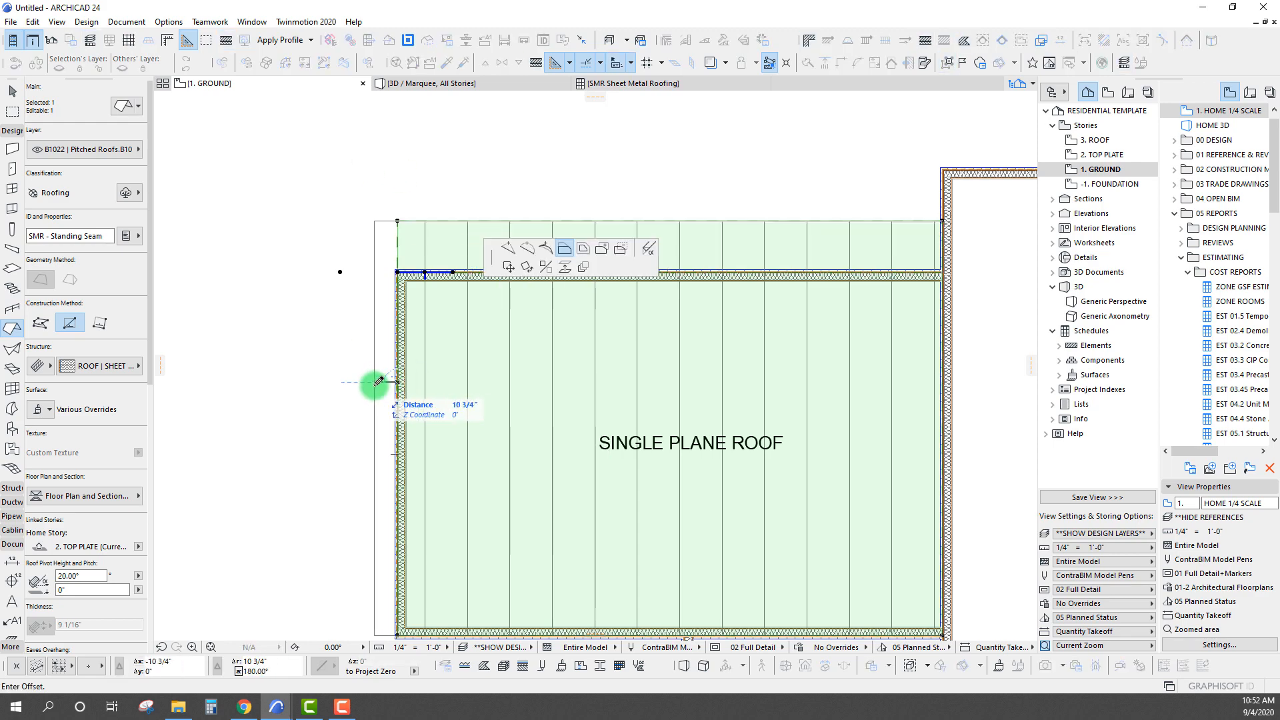
left_click(376, 382)
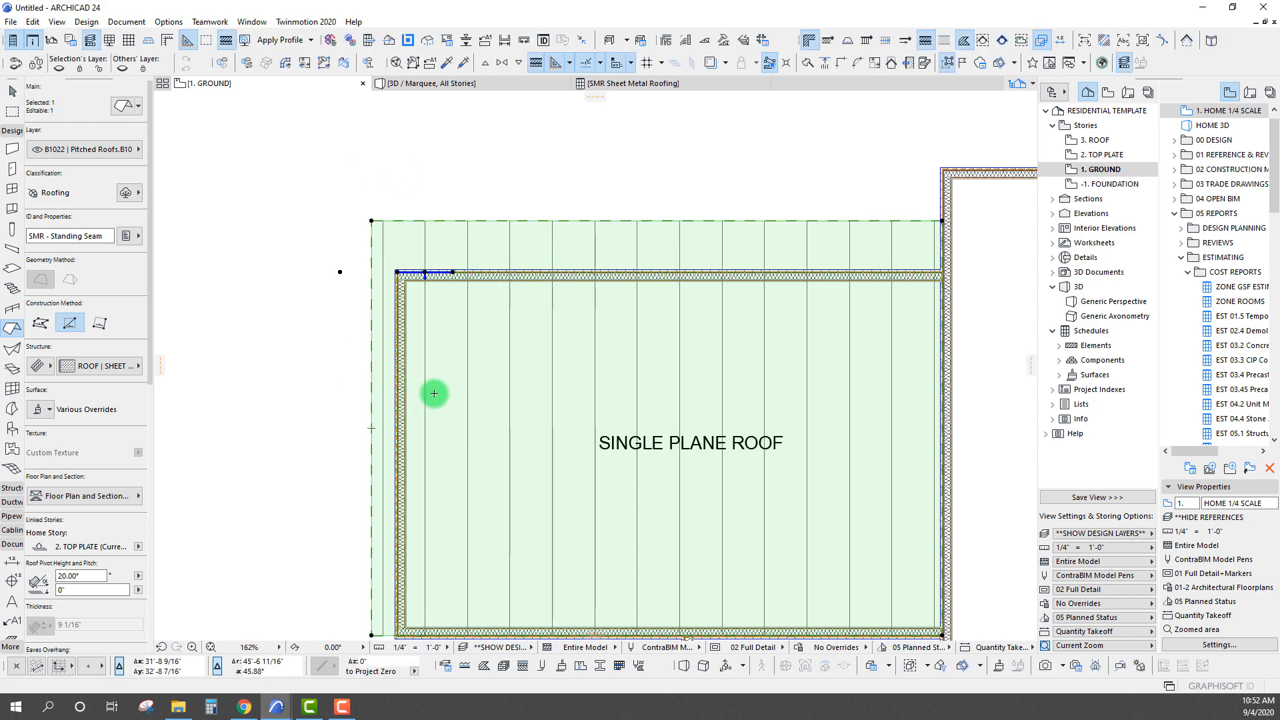
Offset the single-plane roof's lower edge outward by 1' and deselect the roof
scroll(434, 394, "down", 3)
left_click(438, 469)
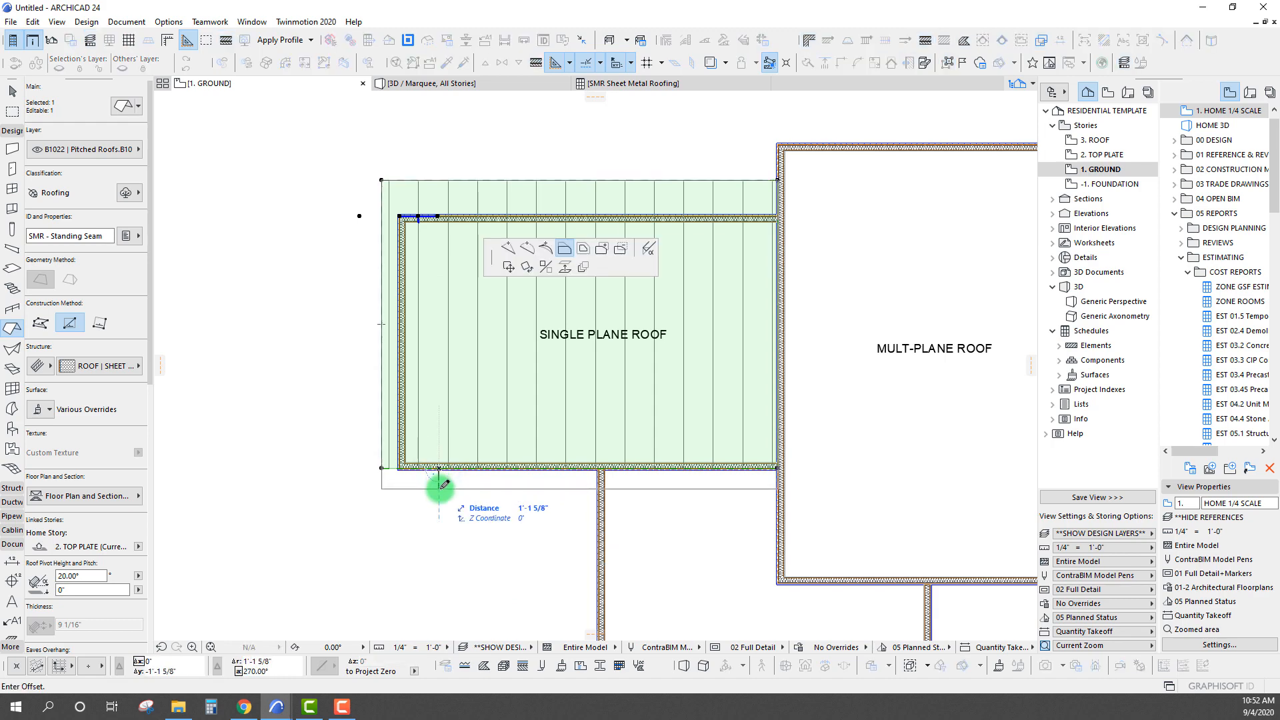
type("1")
key("Return")
scroll(414, 363, "down", 3)
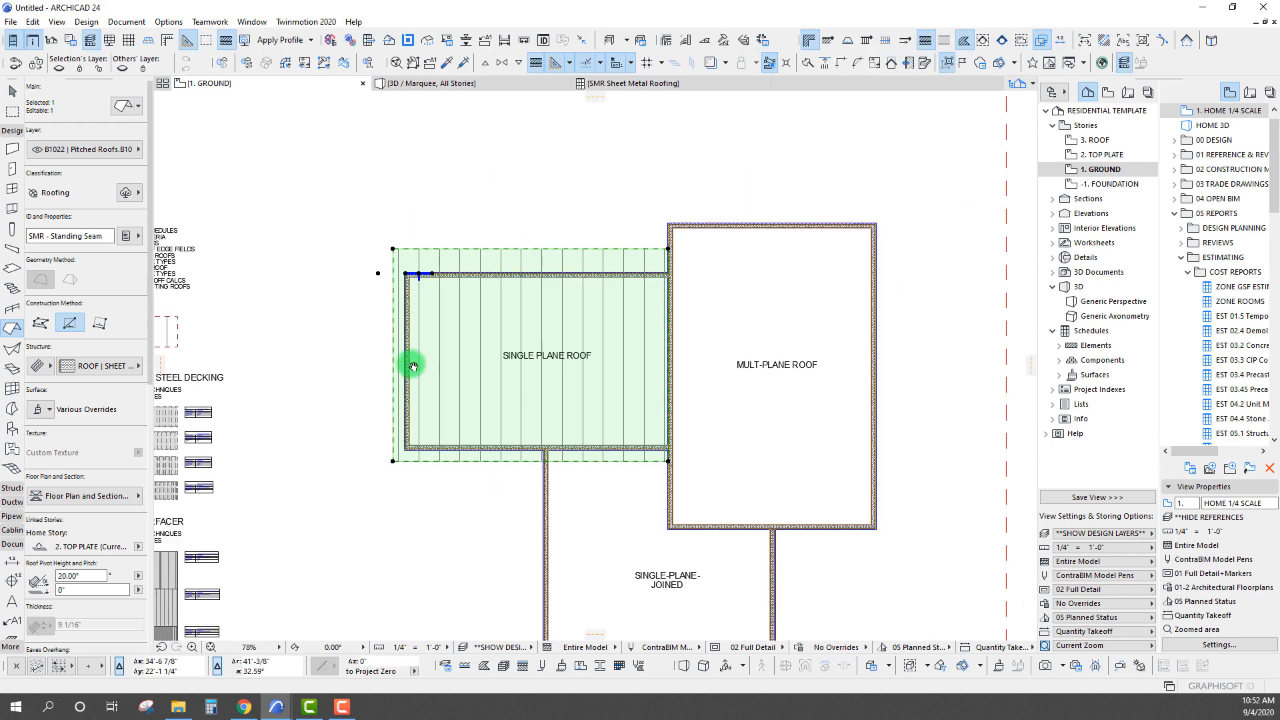
middle_click_drag(364, 294, 360, 302)
key("Escape")
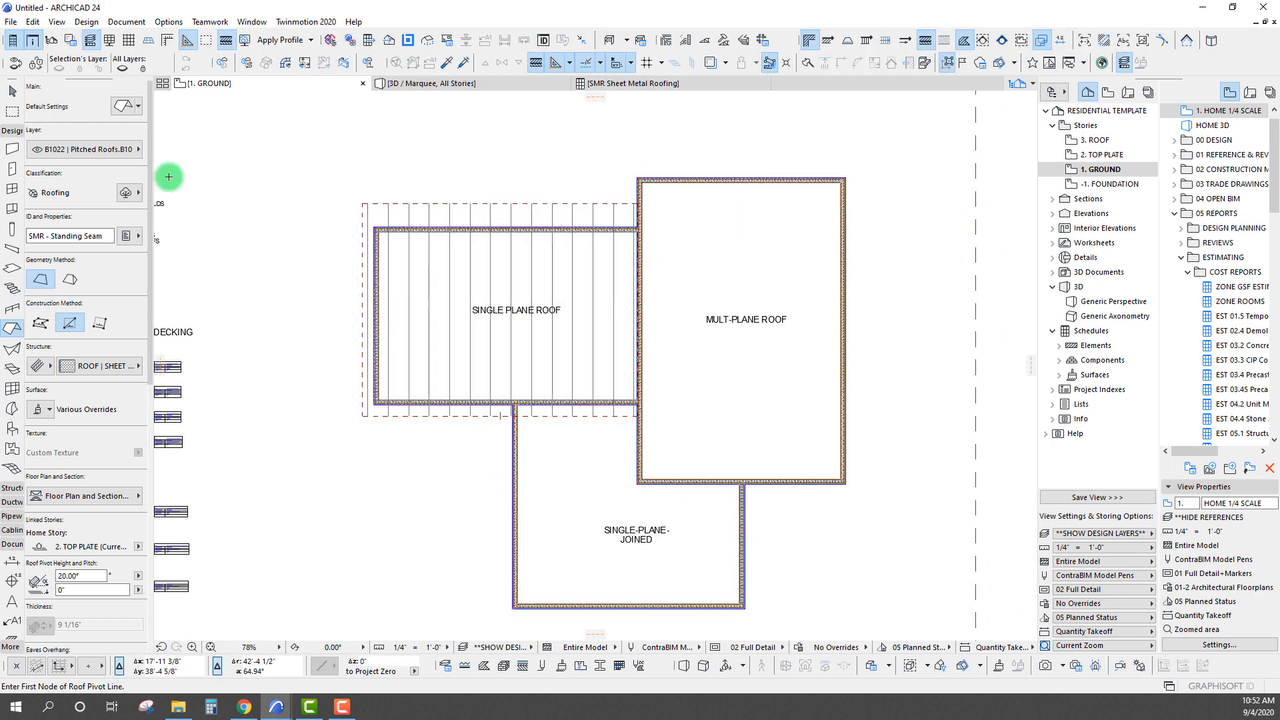
In the 3D view, crop the tops of the three walls under the single-plane roof to it, with wall tops set to the highest point
left_click(456, 84)
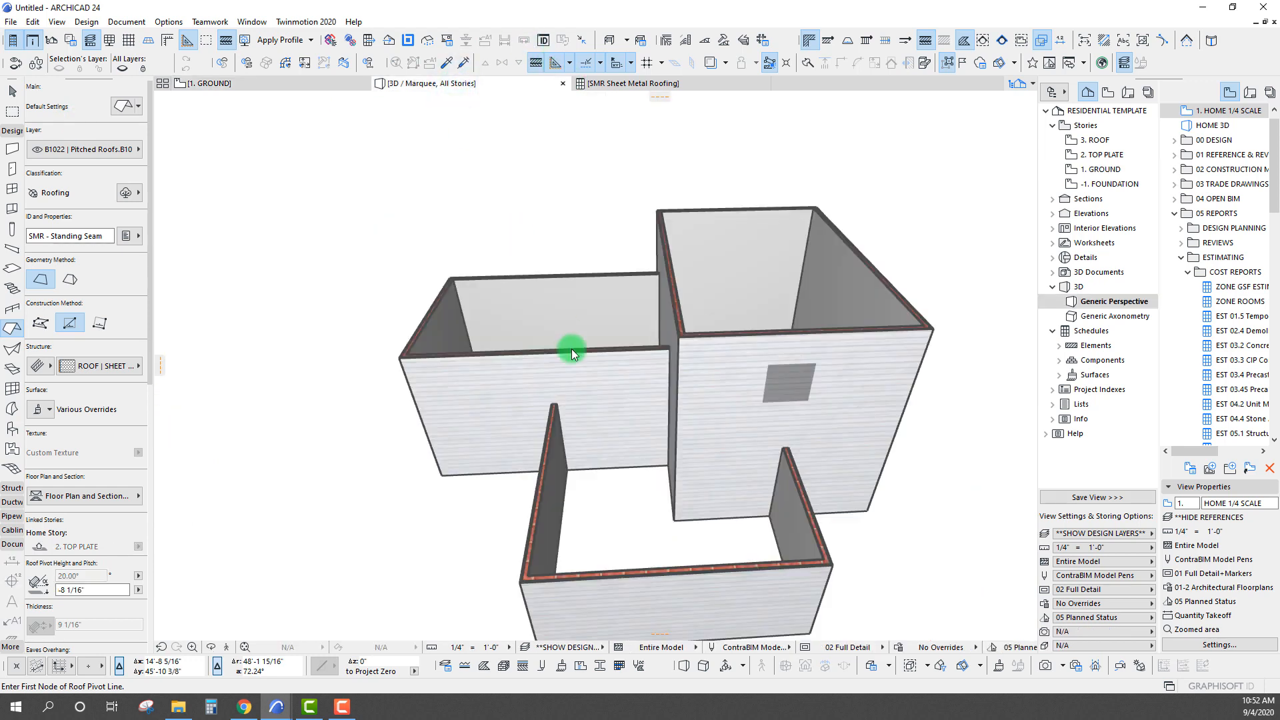
mouse_move(571, 350)
middle_mouse_down("shift")
mouse_move(540, 335)
mouse_move(571, 354)
mouse_move(558, 329)
middle_mouse_up("shift")
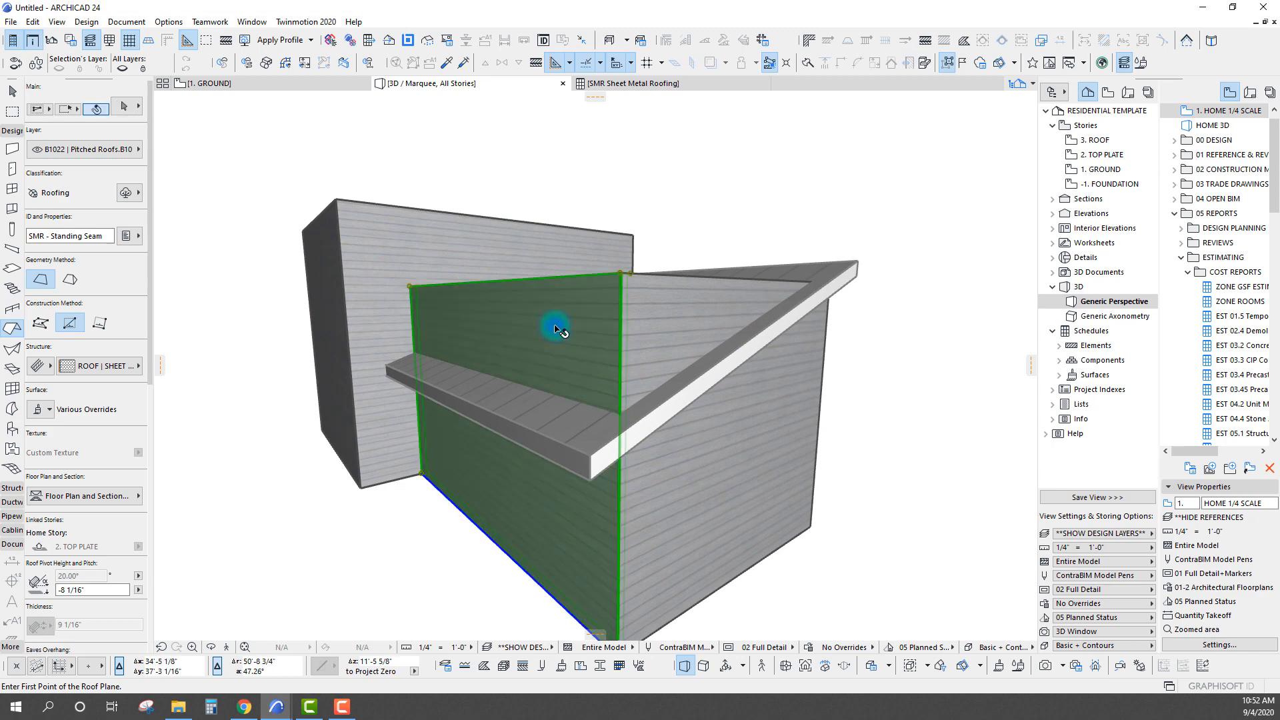
left_click(703, 479, "shift")
middle_click_drag(579, 408, 536, 382, "shift")
left_click(650, 312, "shift")
middle_click_drag(650, 312, 743, 232, "shift")
right_click(745, 164)
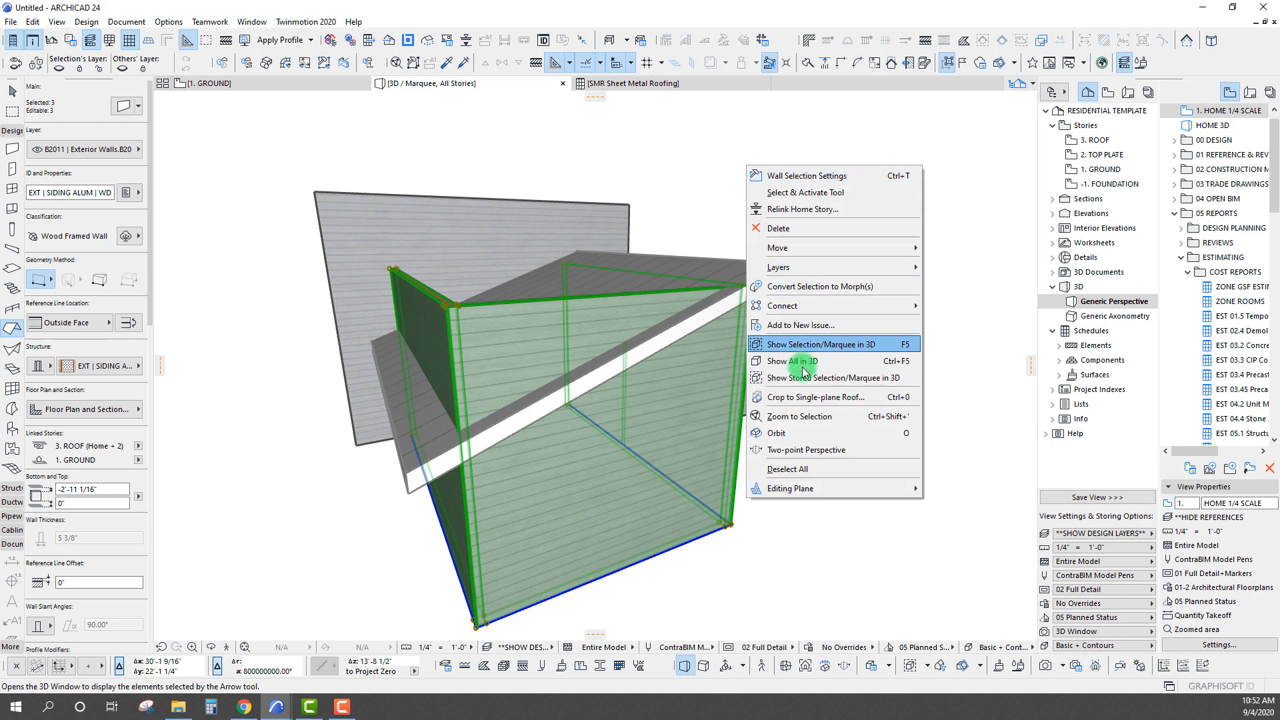
left_click(789, 397)
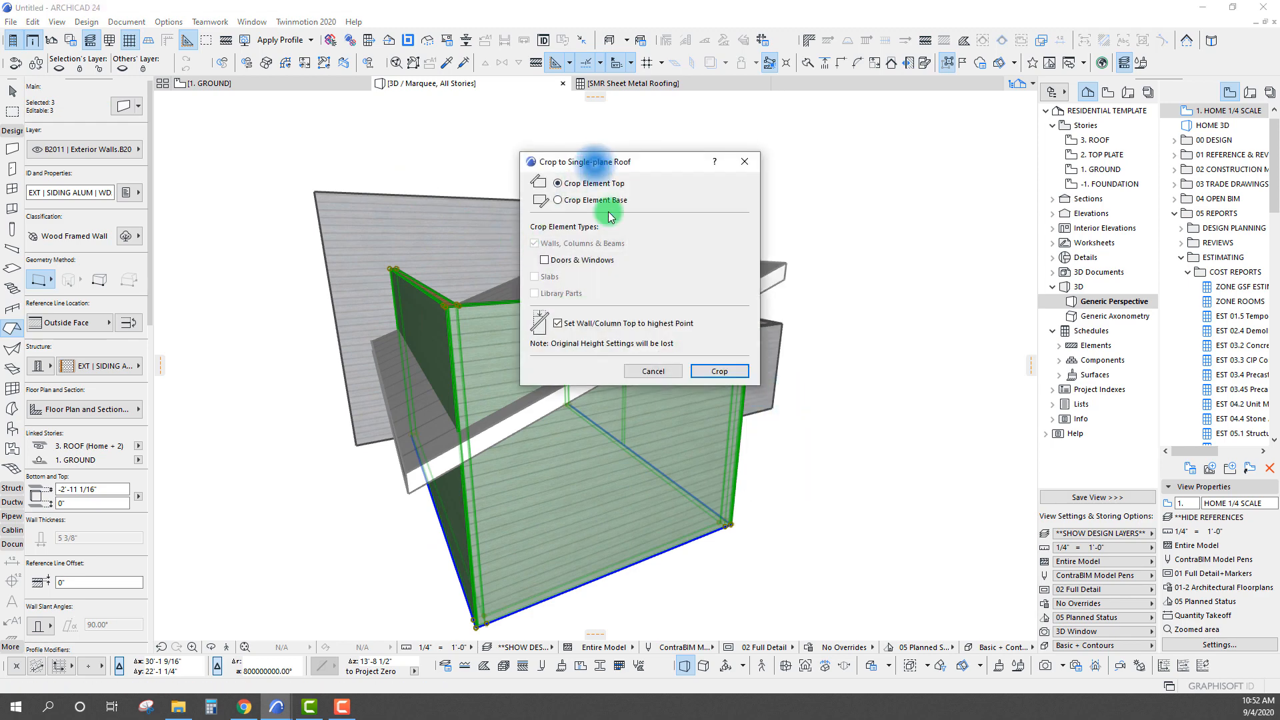
left_click_drag(595, 161, 803, 138)
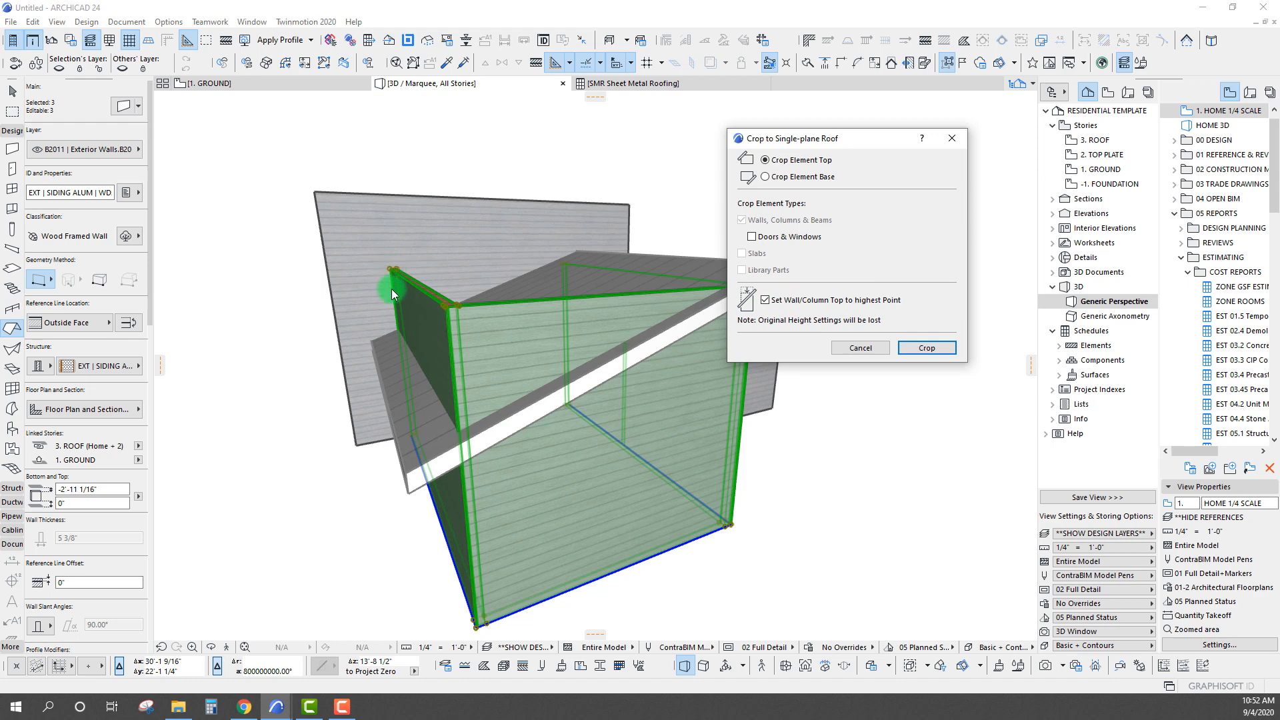
left_click(925, 349)
middle_click_drag(408, 382, 467, 413, "shift")
key("Escape")
key("Escape")
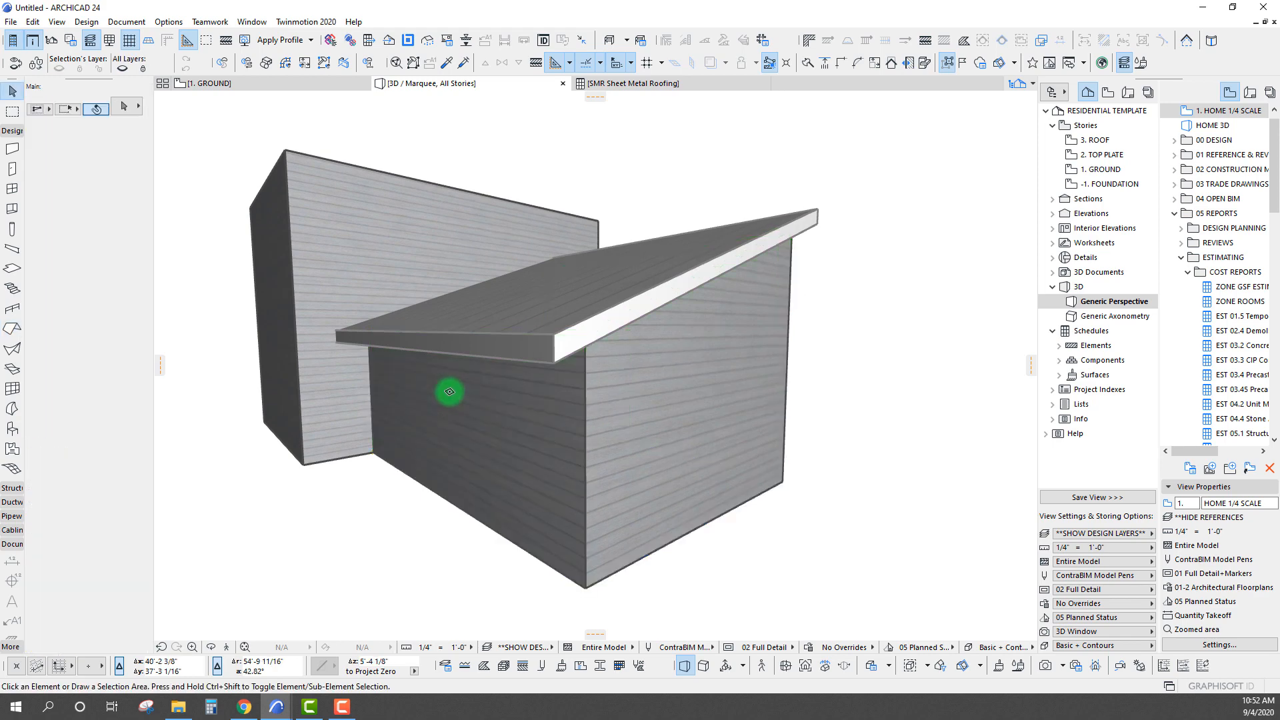
Inspect the cropped eave wall and the single-plane roof above it from several angles in 3D
left_click(449, 392)
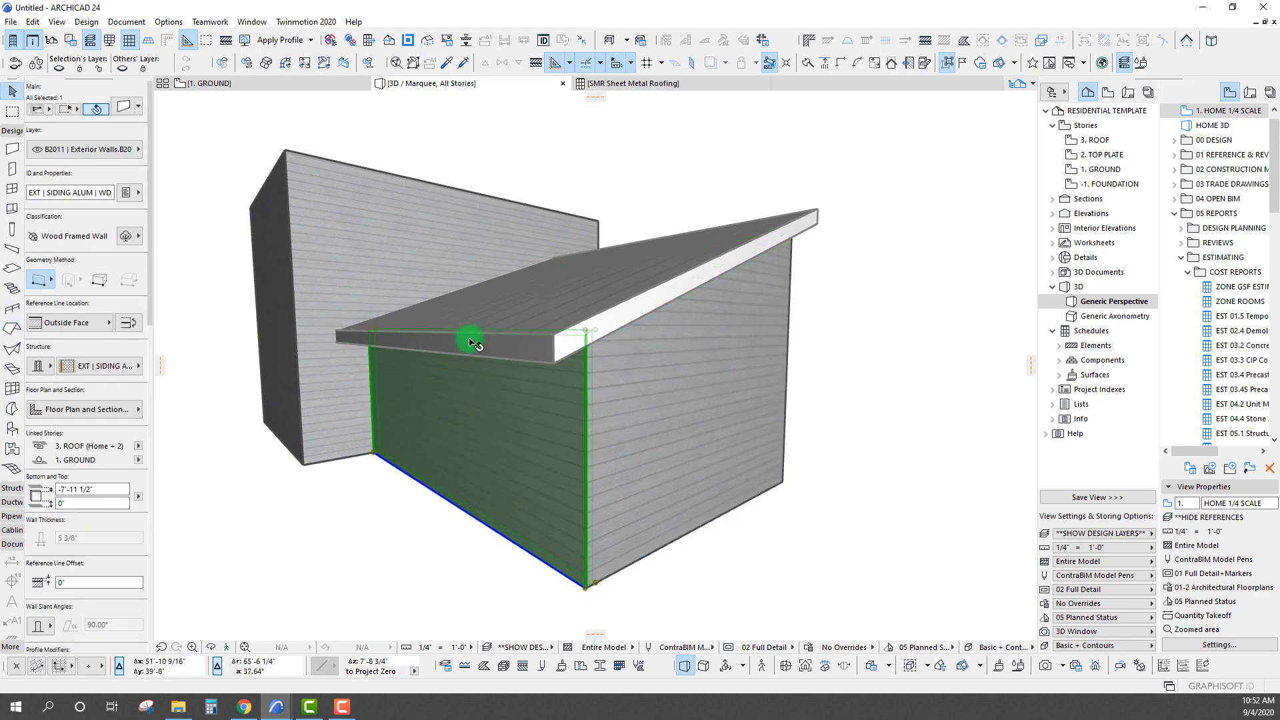
left_click(662, 434)
scroll(558, 380, "down", 2)
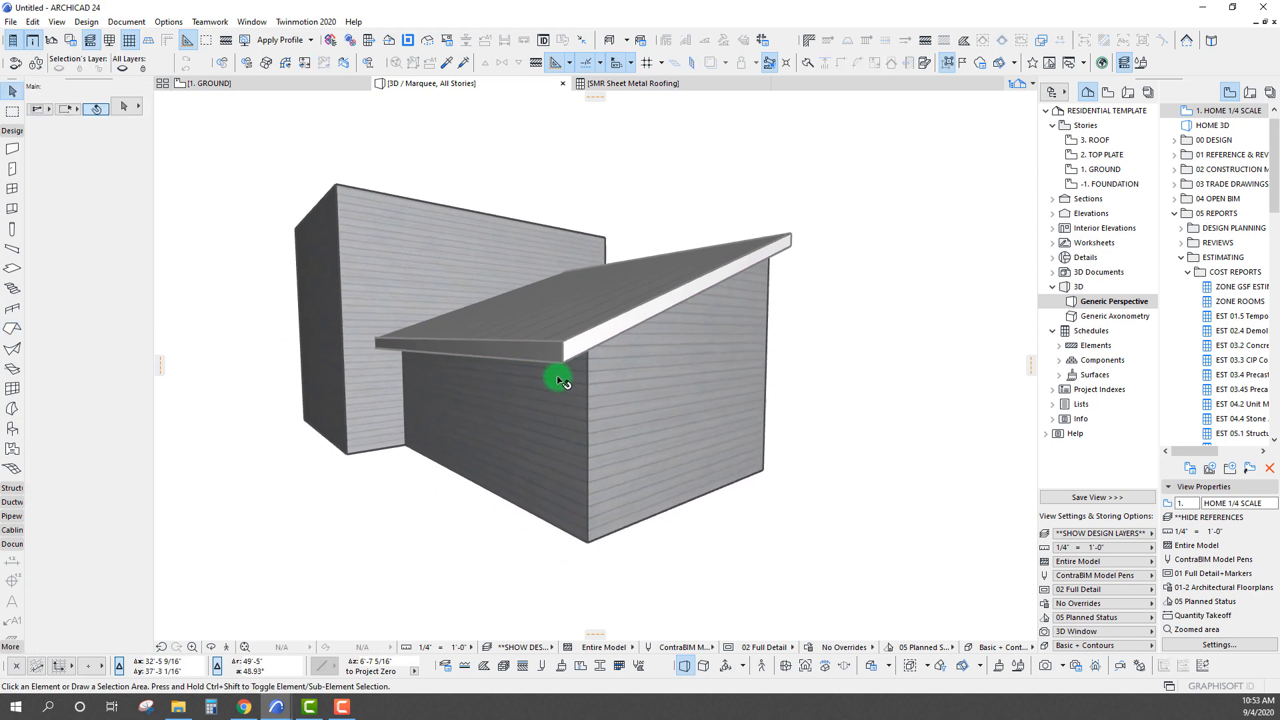
mouse_move(557, 380)
middle_mouse_down("shift")
mouse_move(687, 371)
mouse_move(565, 357)
middle_mouse_up("shift")
scroll(558, 380, "down", 3)
scroll(564, 357, "up", 2)
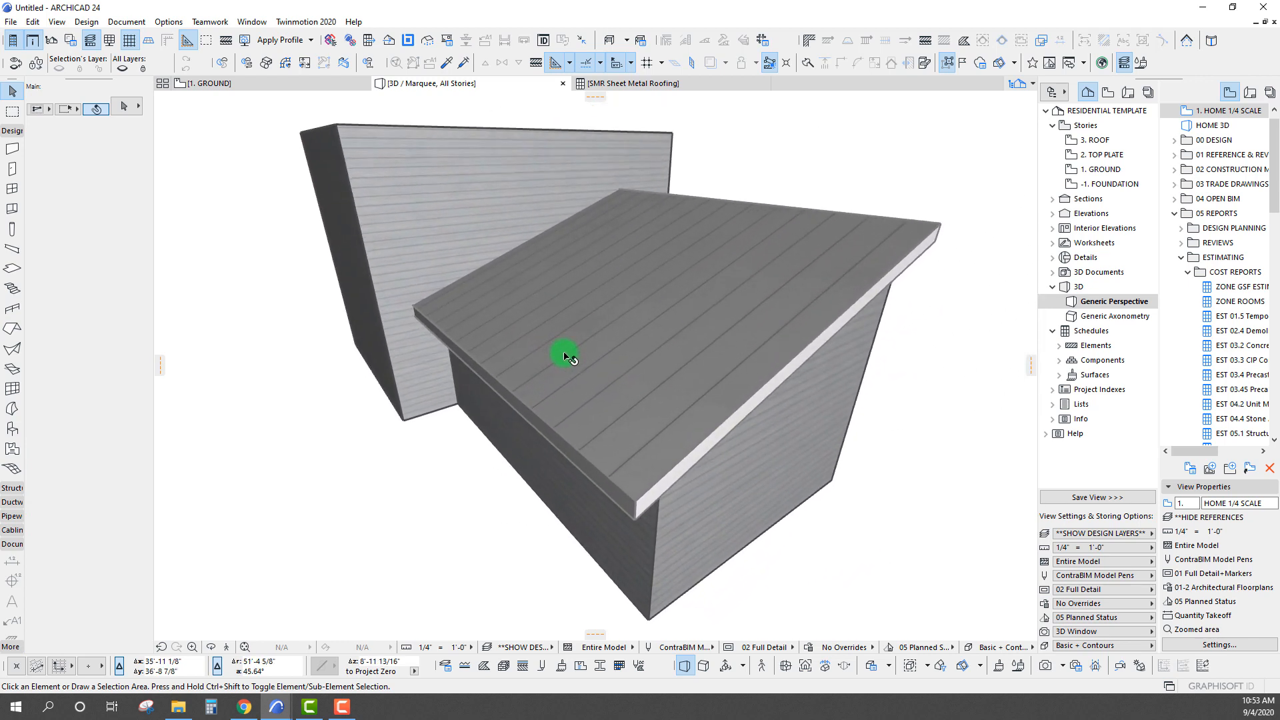
left_click(575, 345)
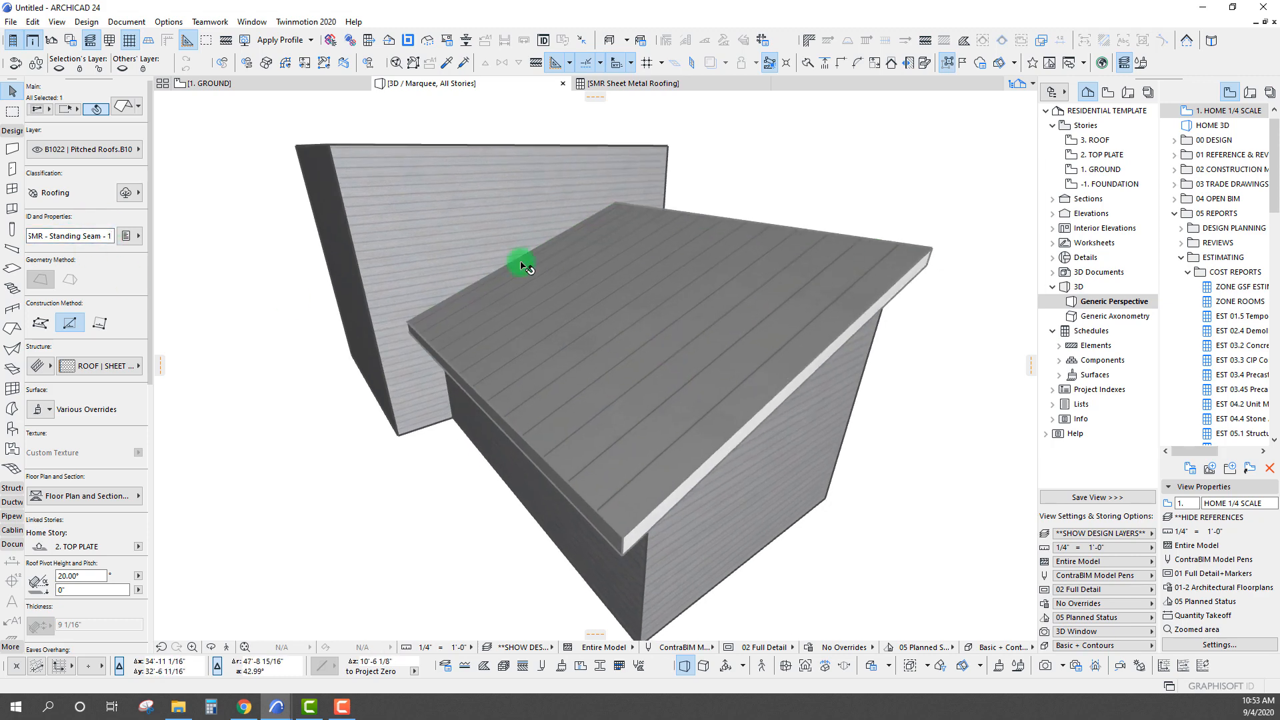
Check the new roof's areas and its eaves, gables and peaks lengths in the Sheet Metal Roofing schedule
left_click(627, 84)
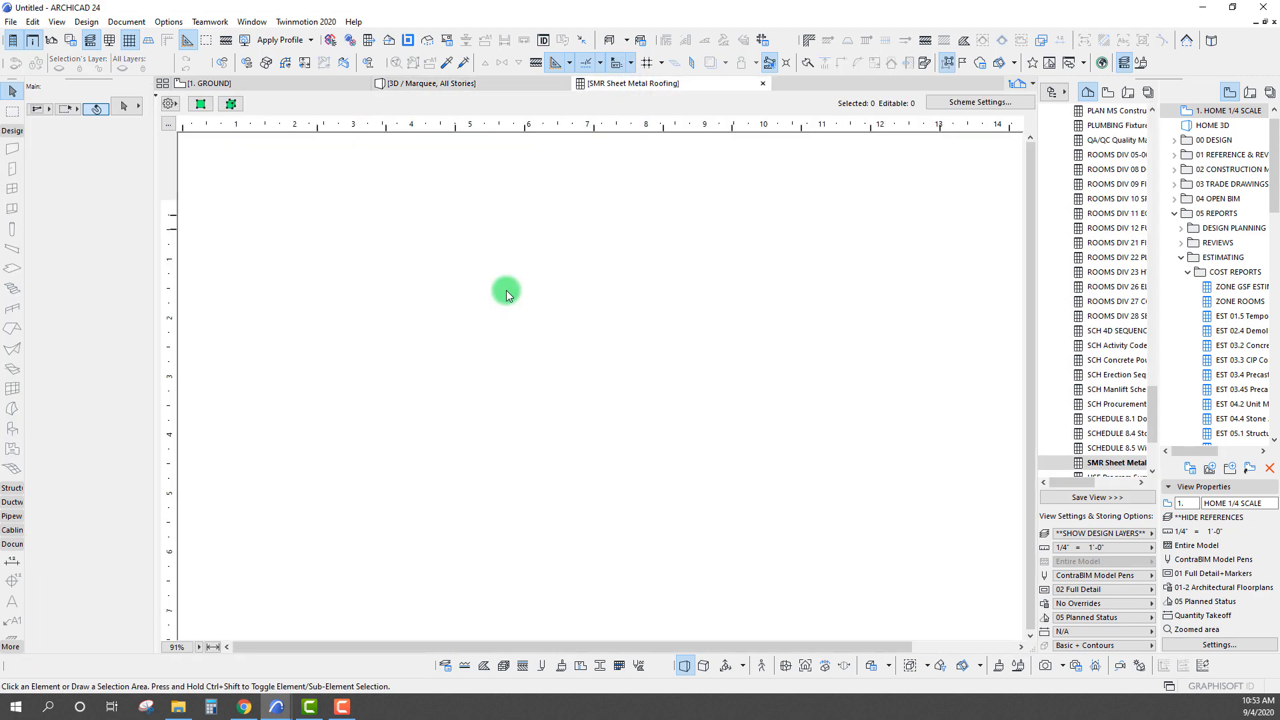
left_click(504, 321)
left_click(270, 223)
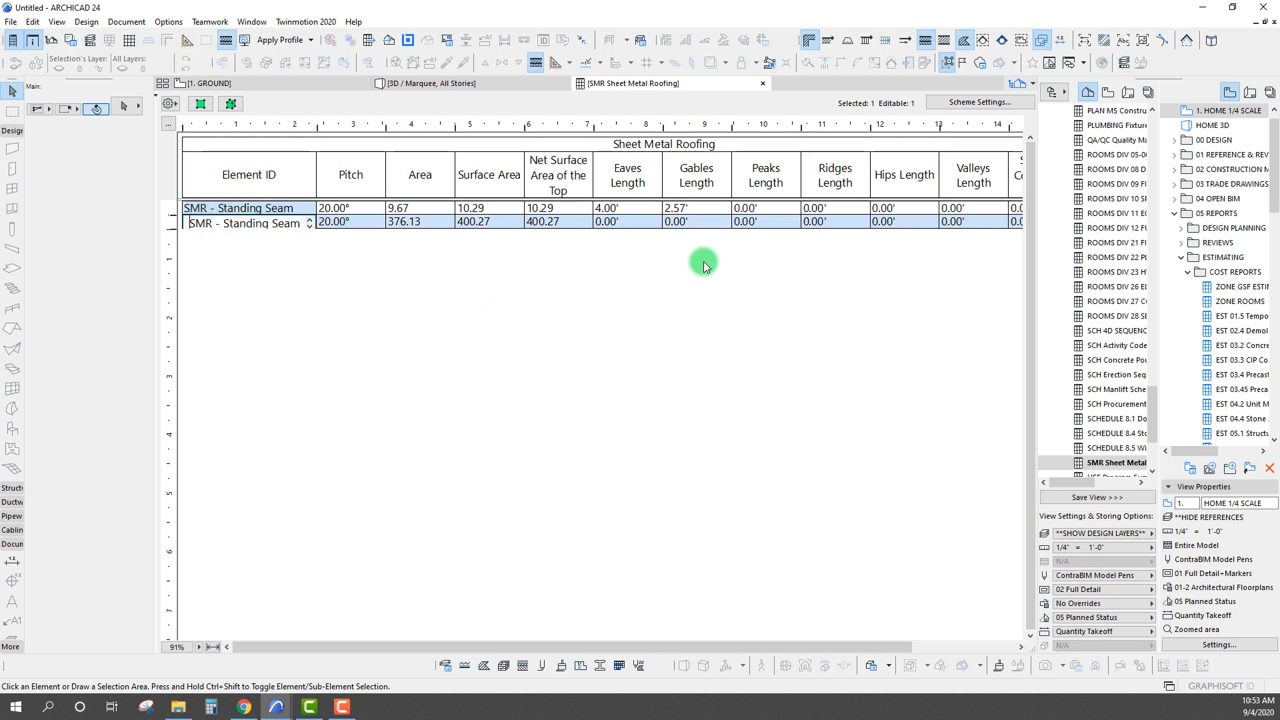
left_click_drag(608, 222, 681, 230)
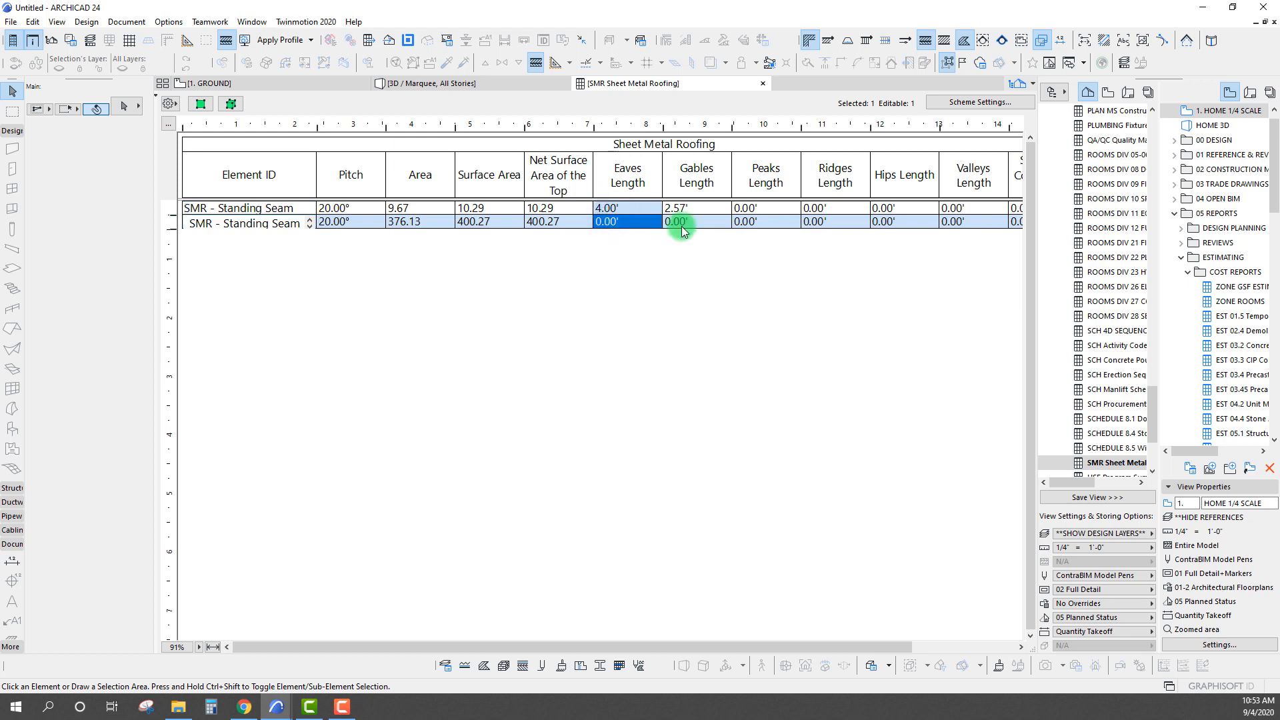
left_click(692, 227)
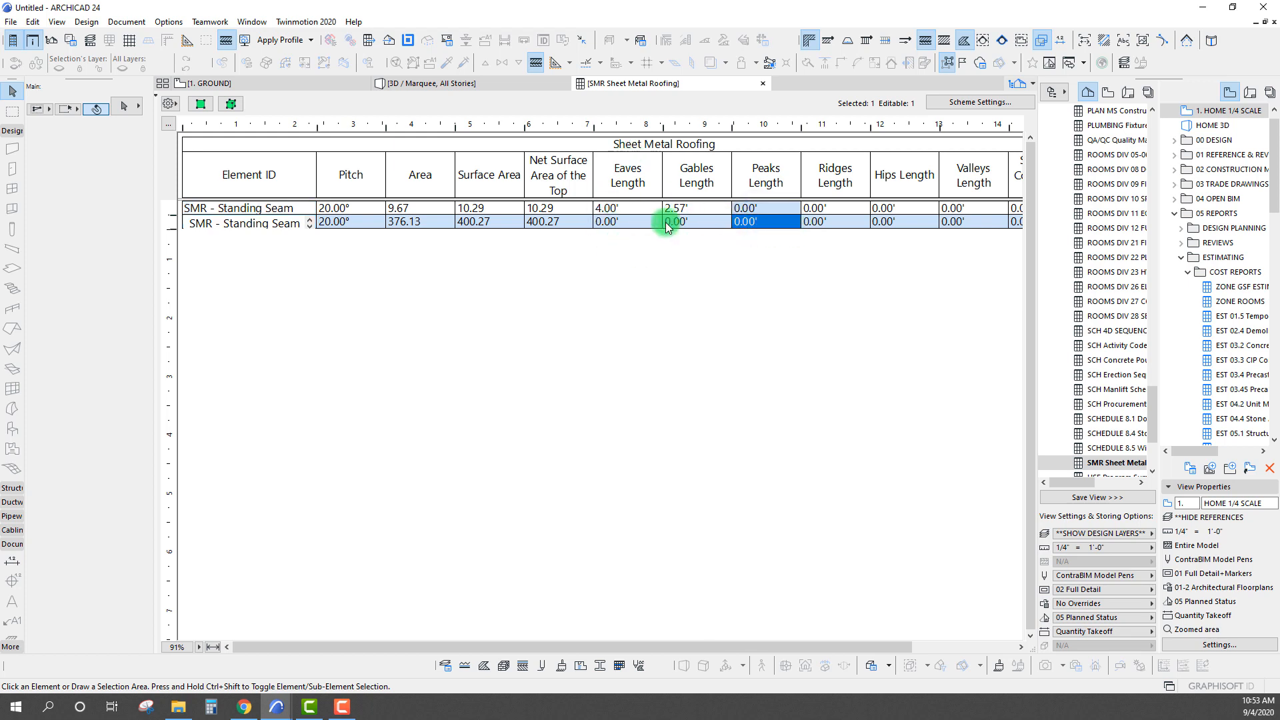
left_click(695, 342)
left_click(545, 220)
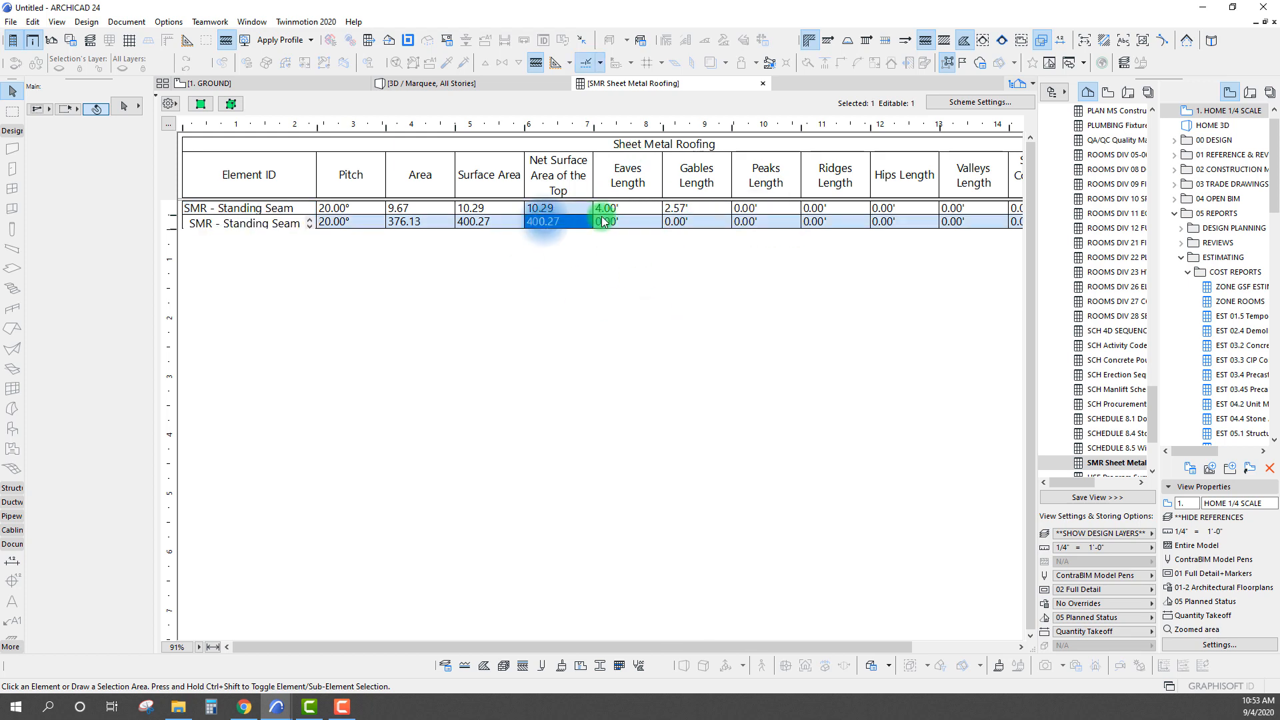
left_click(614, 221)
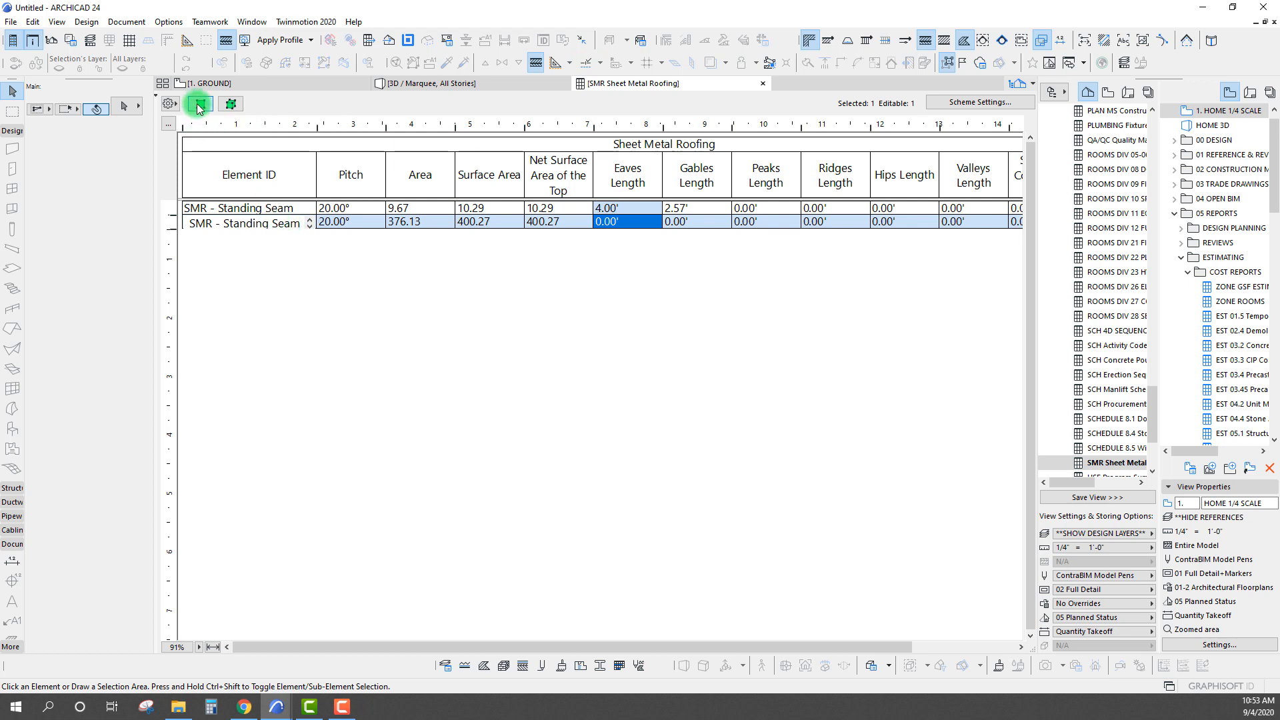
Locate the scheduled roof in 3D and set the edge type of its low edge to Eaves, for the clicked edge only
left_click(231, 104)
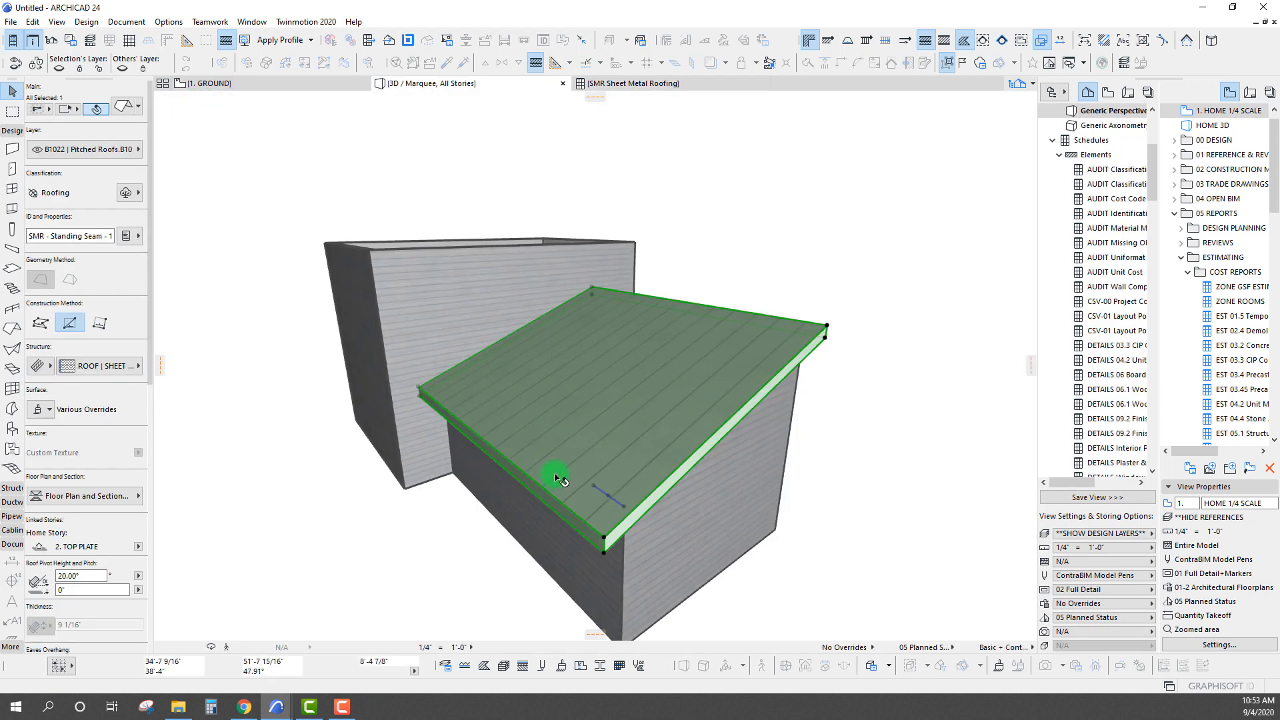
middle_click_drag(560, 546, 571, 526, "shift")
scroll(571, 511, "up", 4)
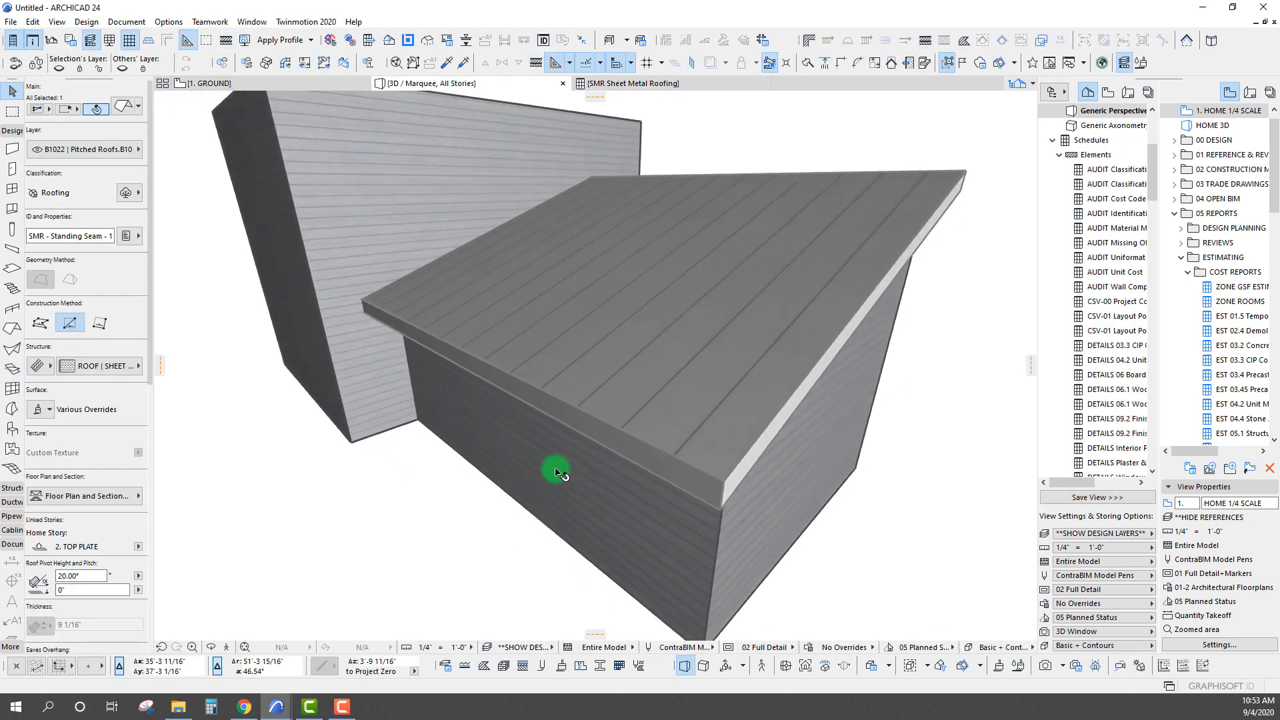
left_click(621, 430)
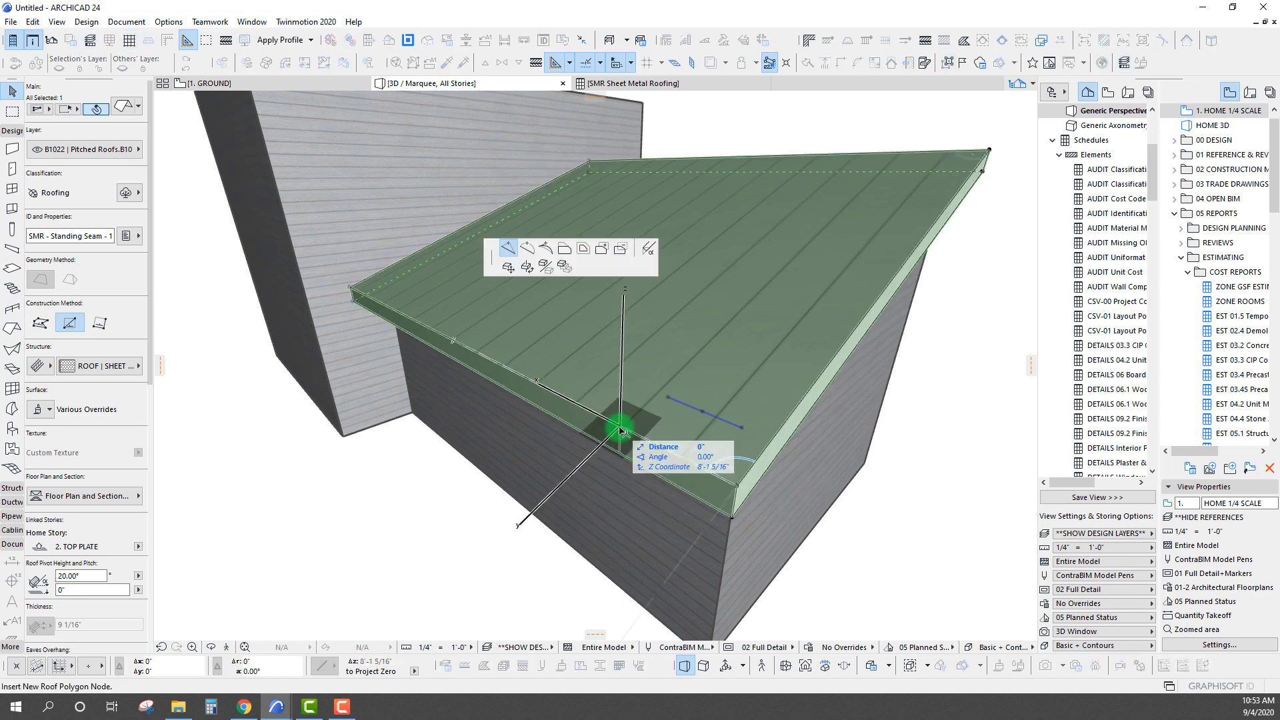
left_click(648, 248)
left_click(357, 234)
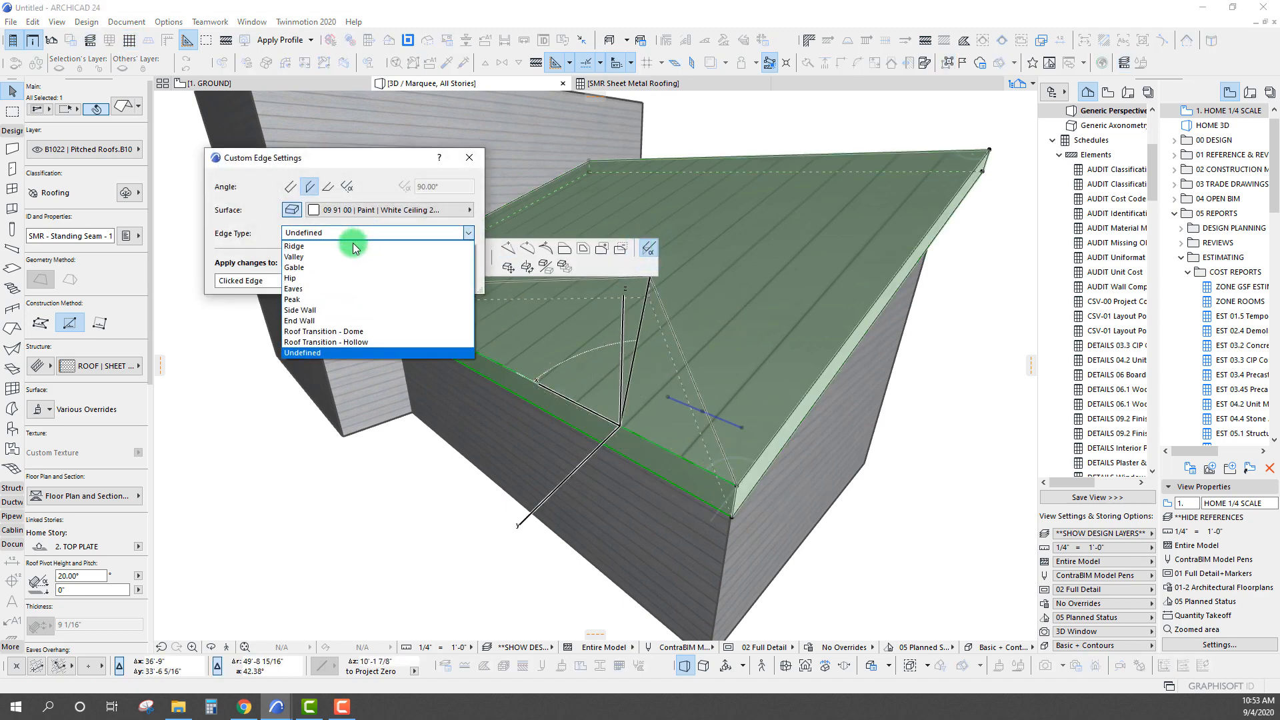
left_click(335, 288)
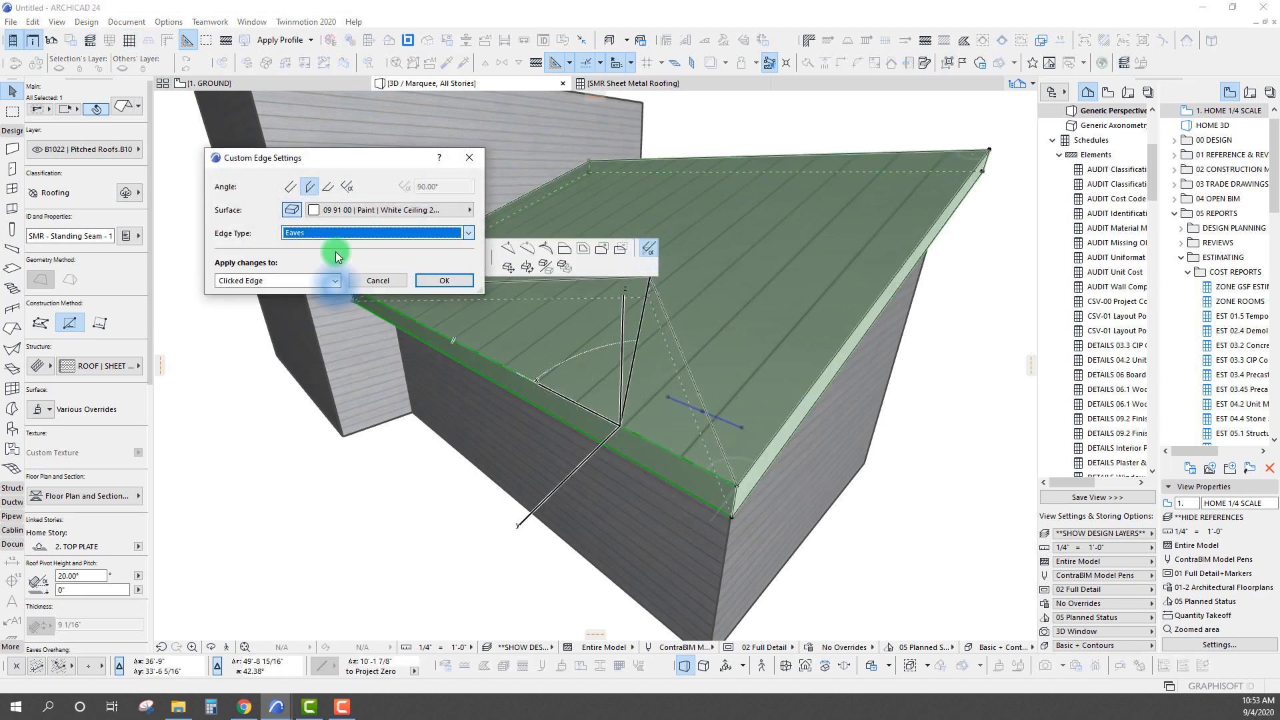
left_click(444, 281)
Set the edge type of the single-plane roof's free sloping side edge to Gable, for the clicked edge only
middle_click_drag(700, 363, 672, 360, "shift")
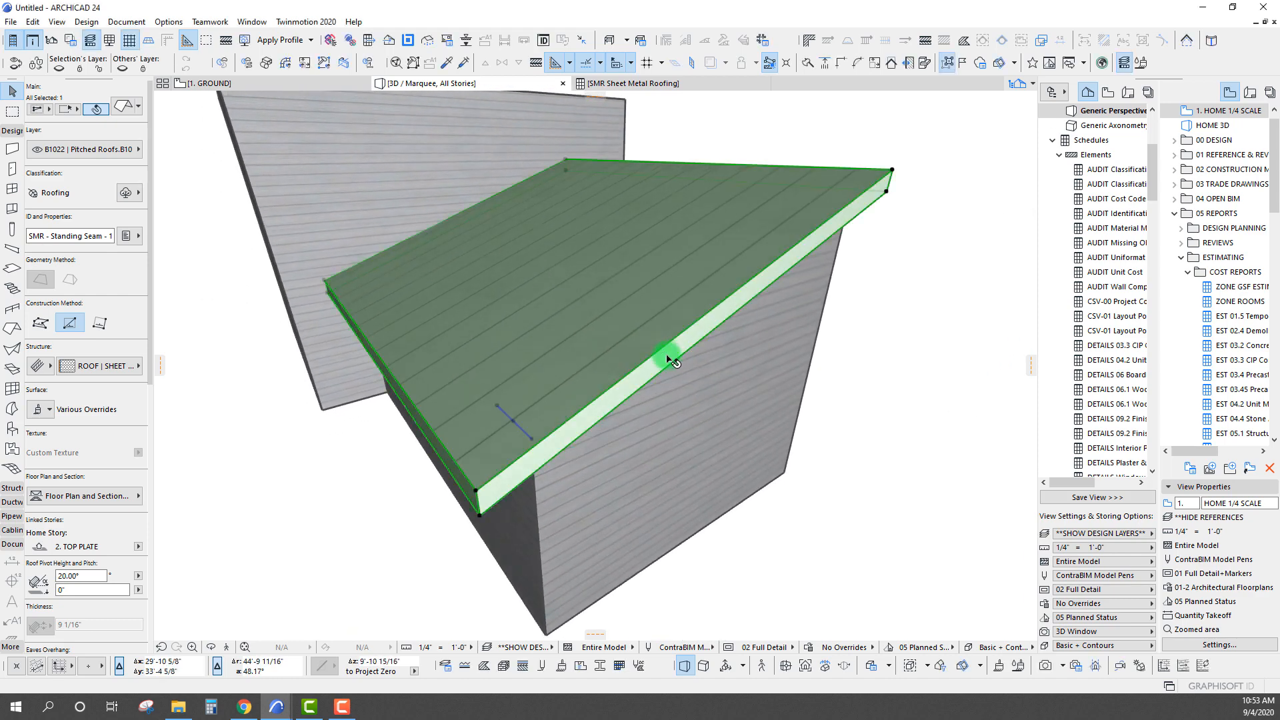
left_click(671, 366)
left_click(648, 248)
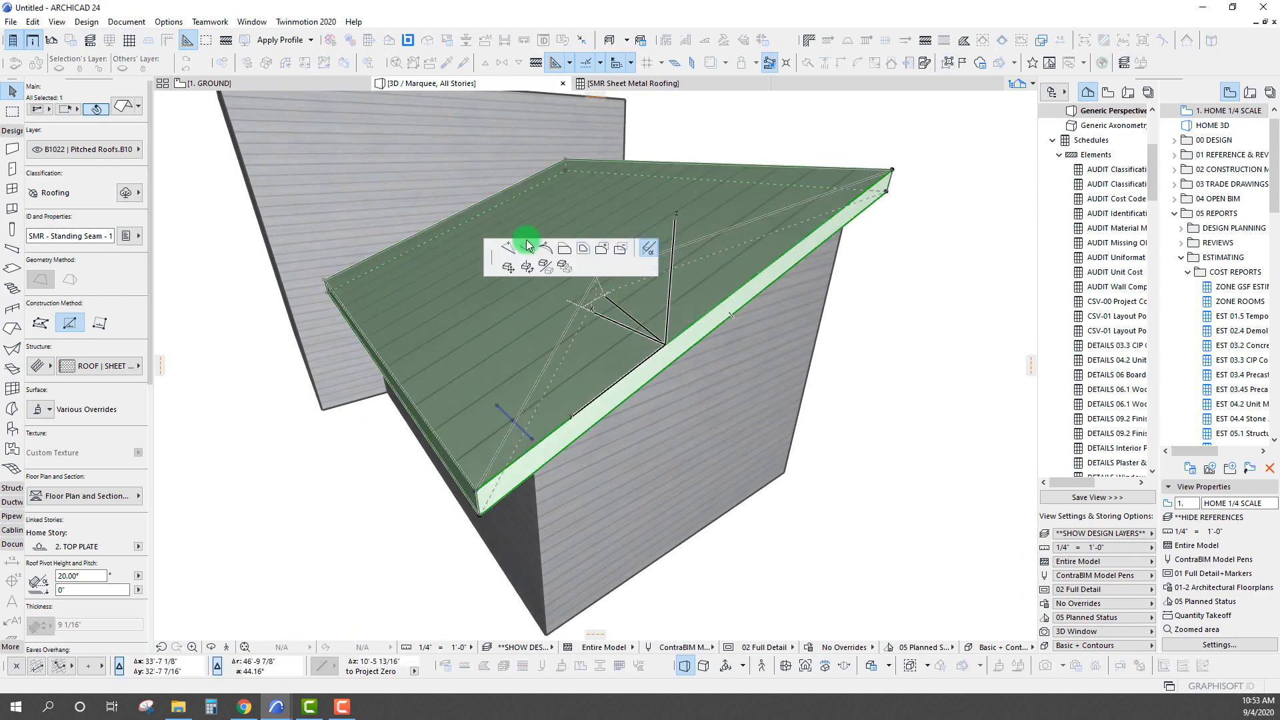
left_click(361, 235)
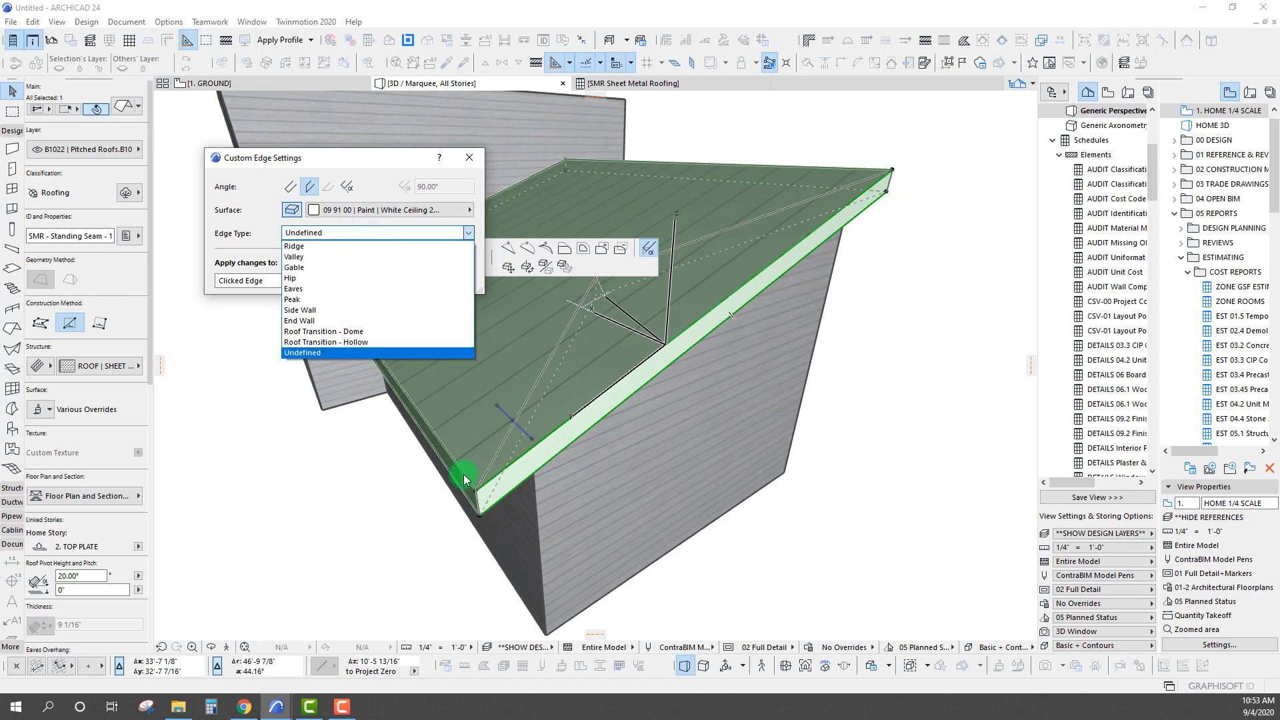
key("Up")
key("Up")
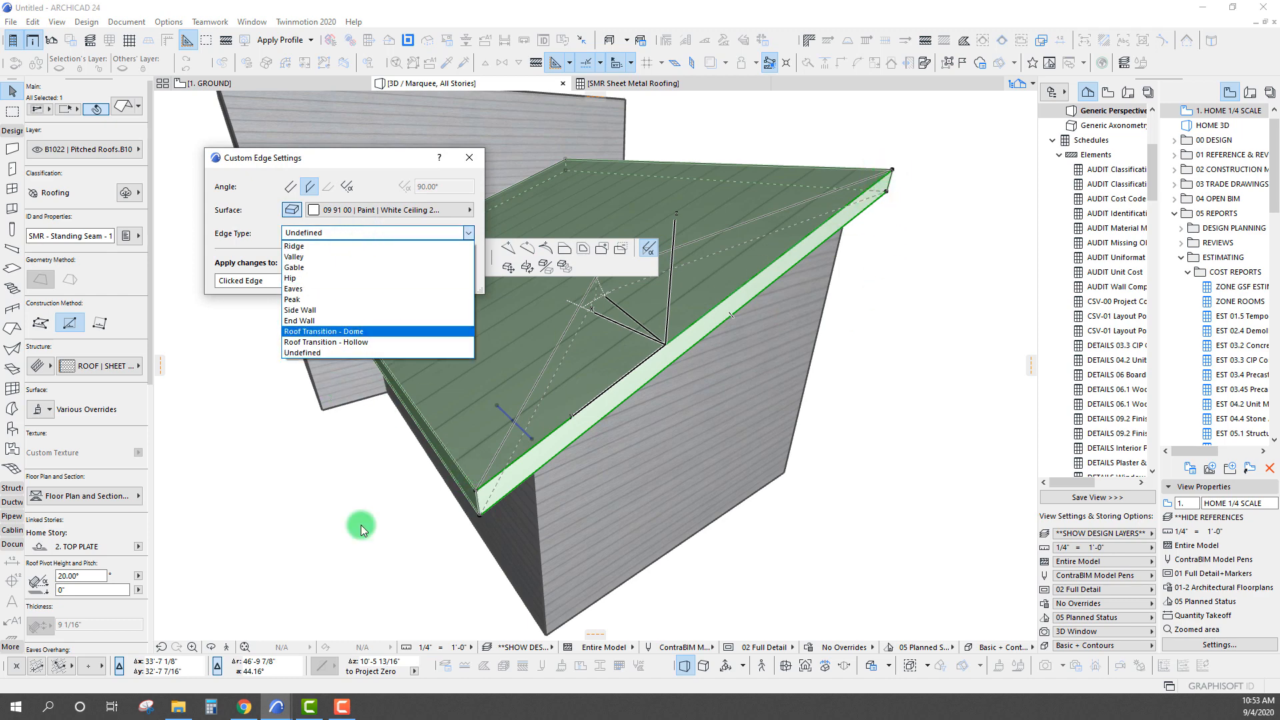
left_click(297, 267)
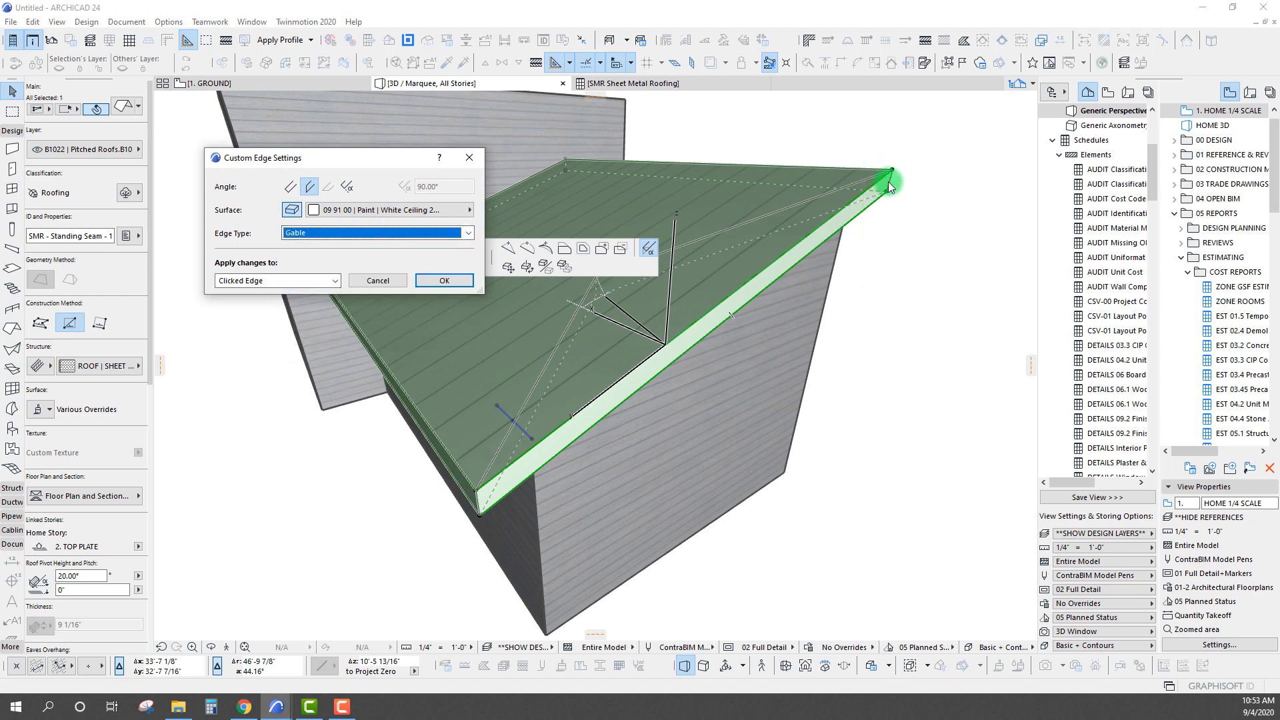
left_click(445, 280)
middle_click_drag(435, 317, 563, 308, "shift")
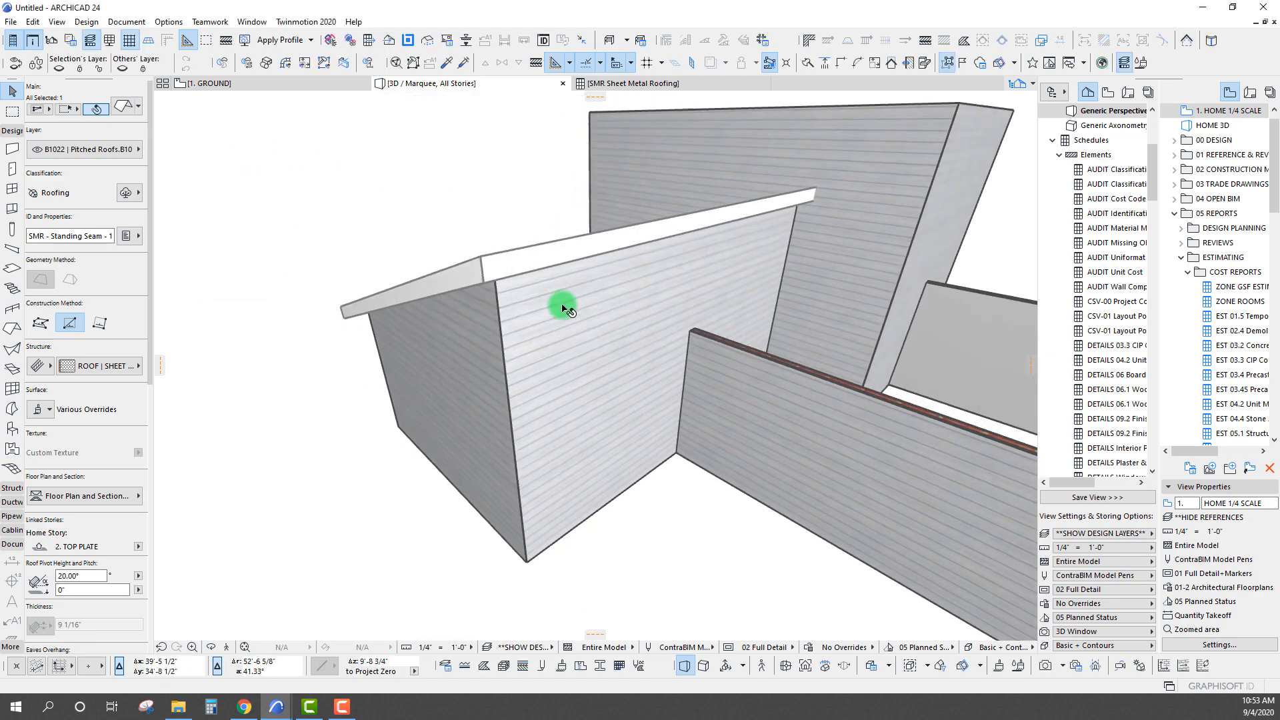
Set the edge type of the single-plane roof's free high edge to Ridge, for the clicked edge only
left_click(564, 241)
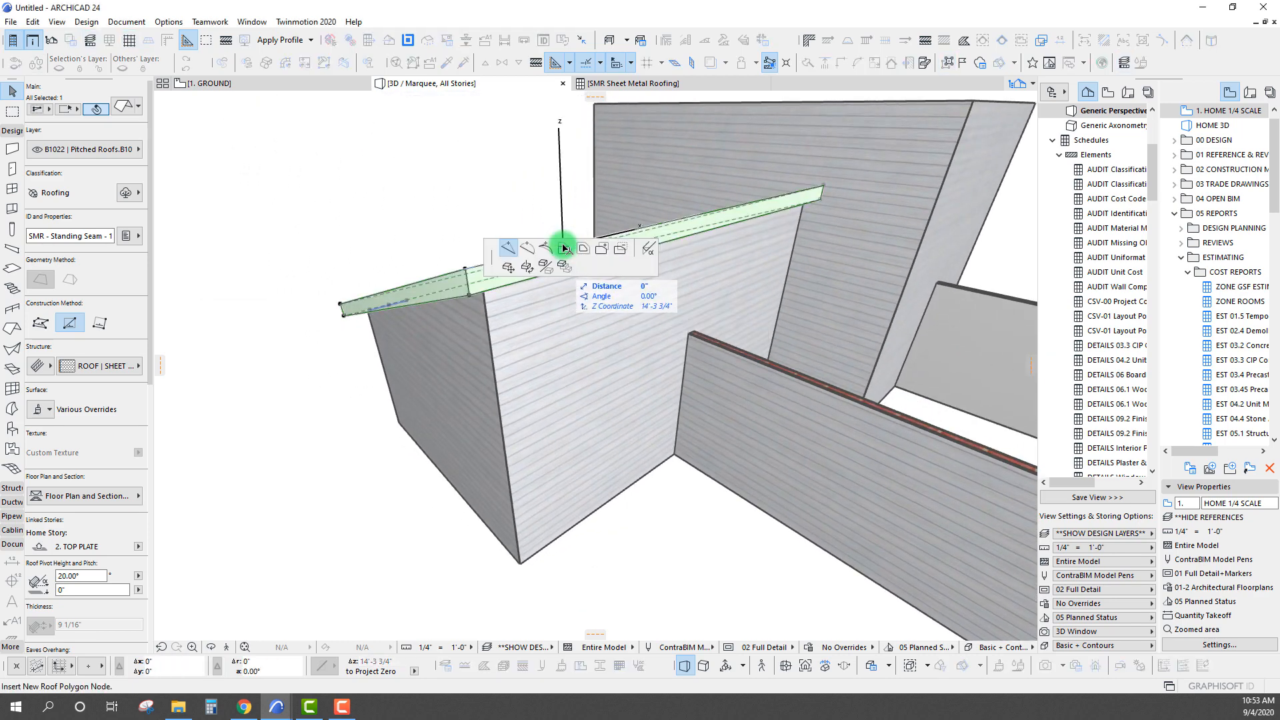
left_click(564, 248)
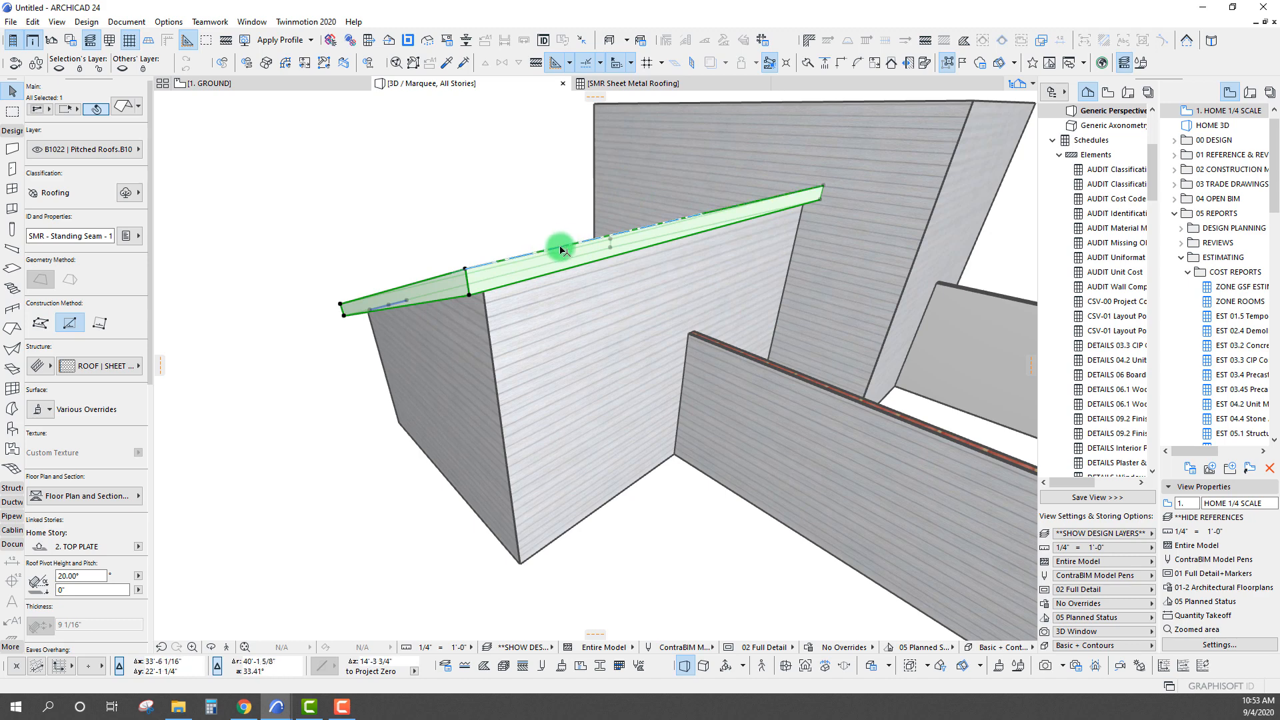
middle_click_drag(726, 306, 694, 297, "shift")
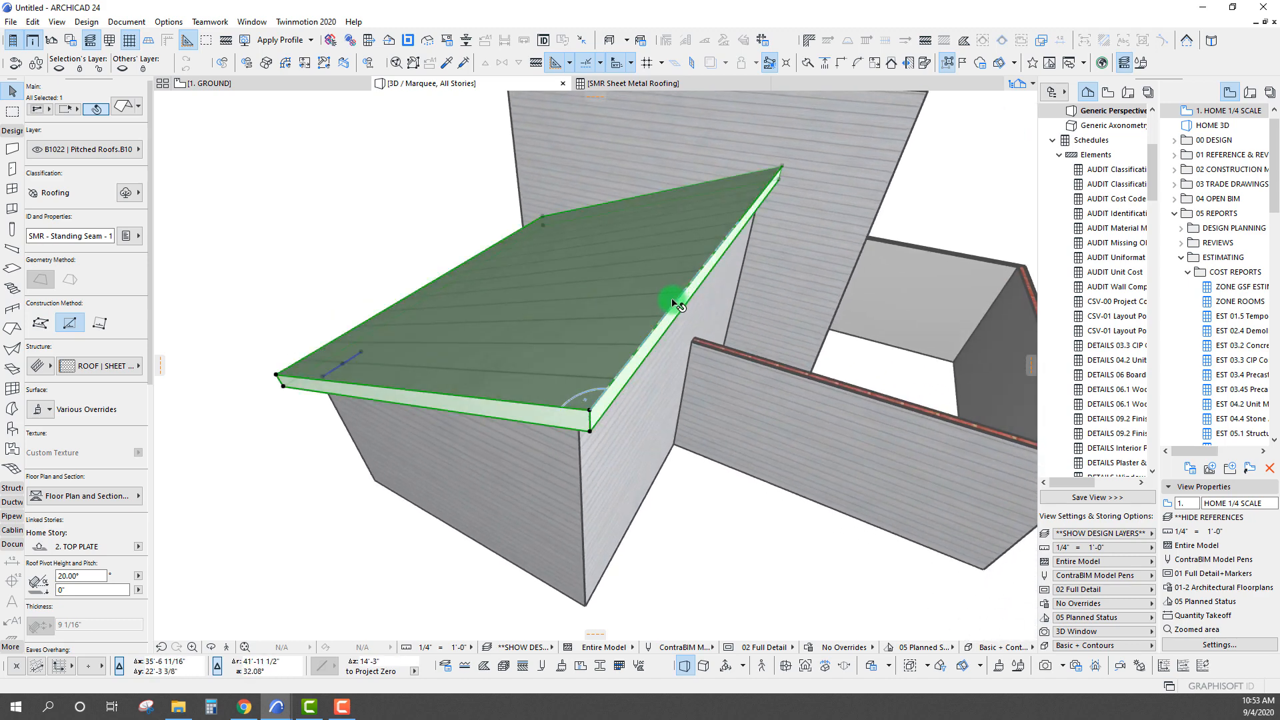
left_click(674, 298)
left_click(648, 248)
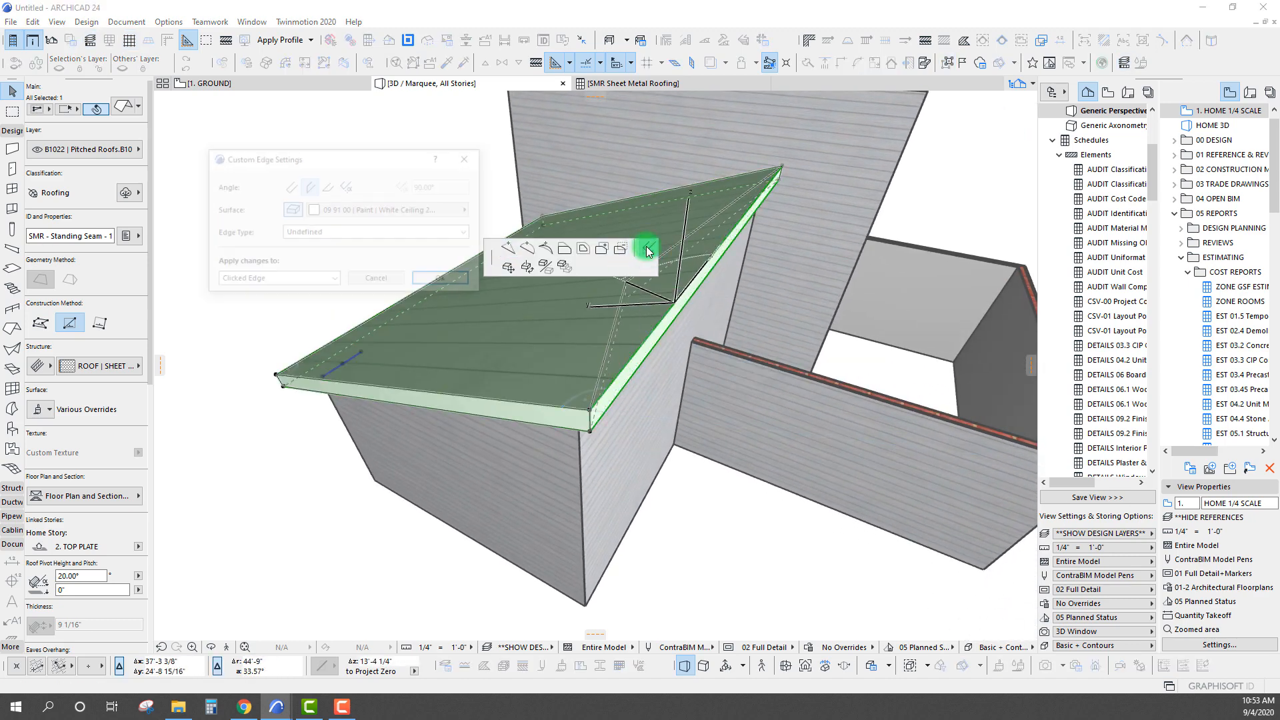
left_click(360, 235)
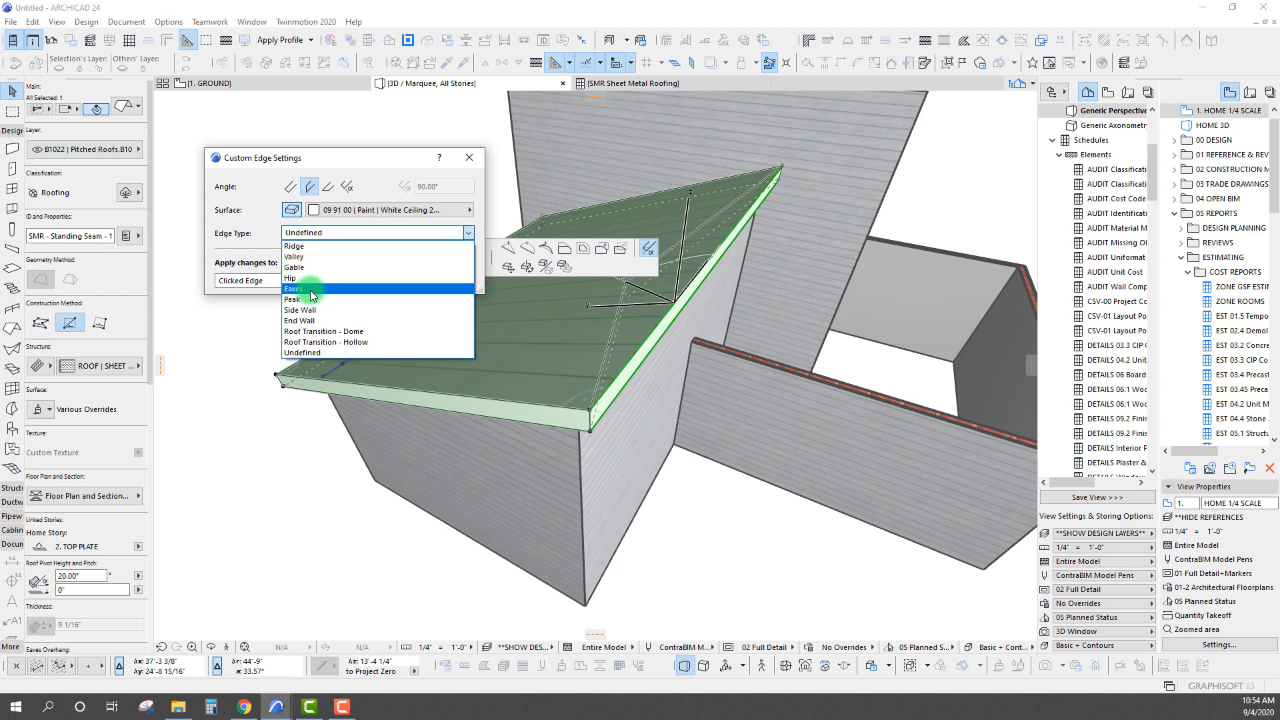
left_click(307, 246)
left_click(439, 287)
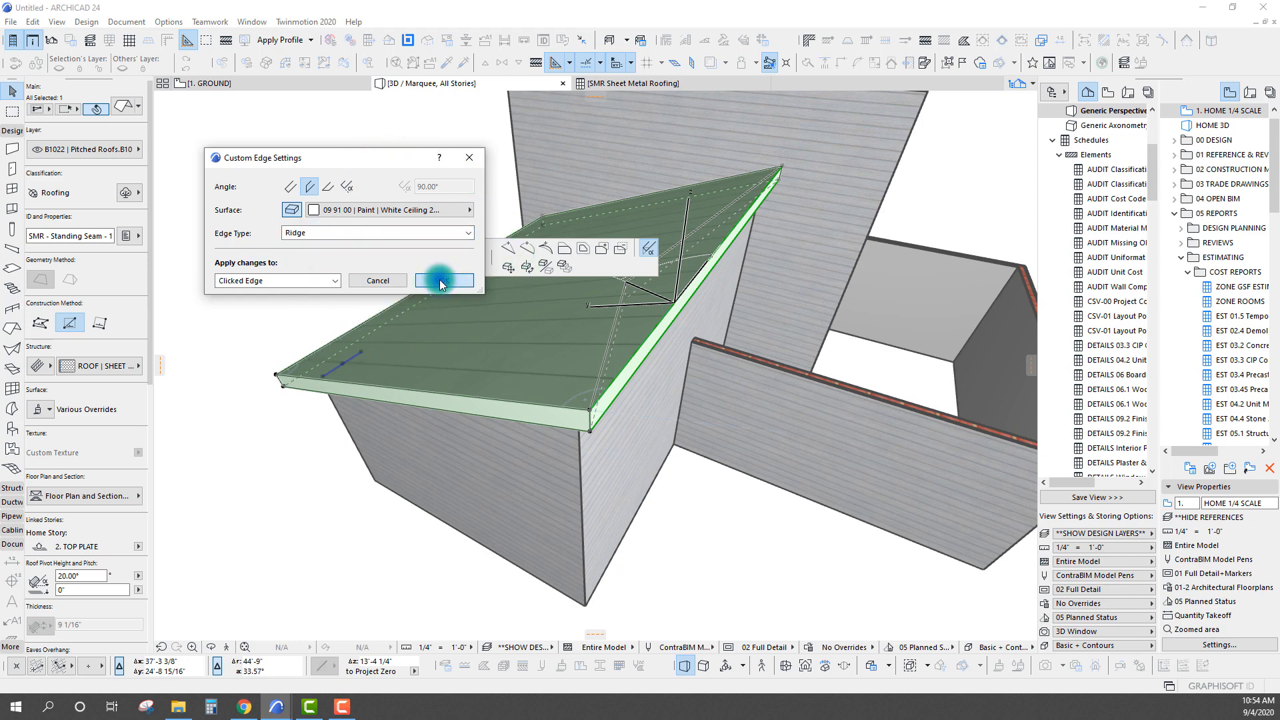
Open the custom edge settings for the roof's sloping side edge against the tall wall and bring up its edge type options
middle_click_drag(615, 264, 496, 357, "shift")
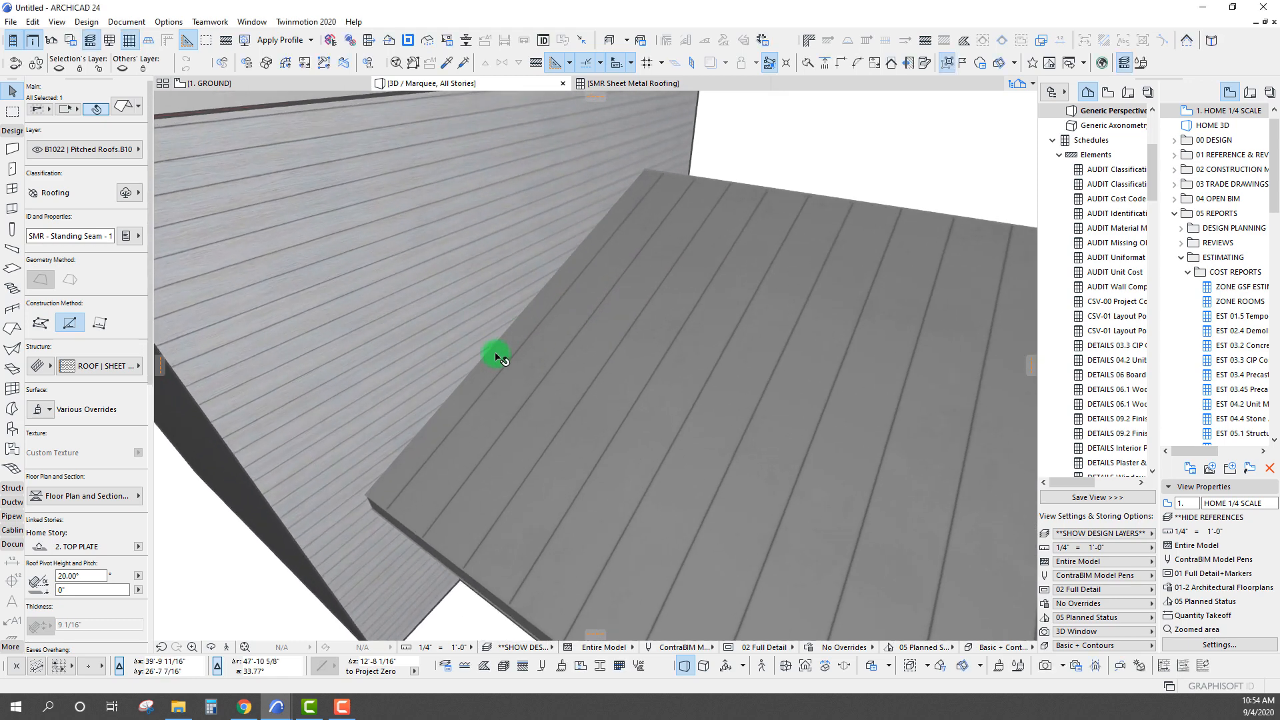
left_click(487, 354)
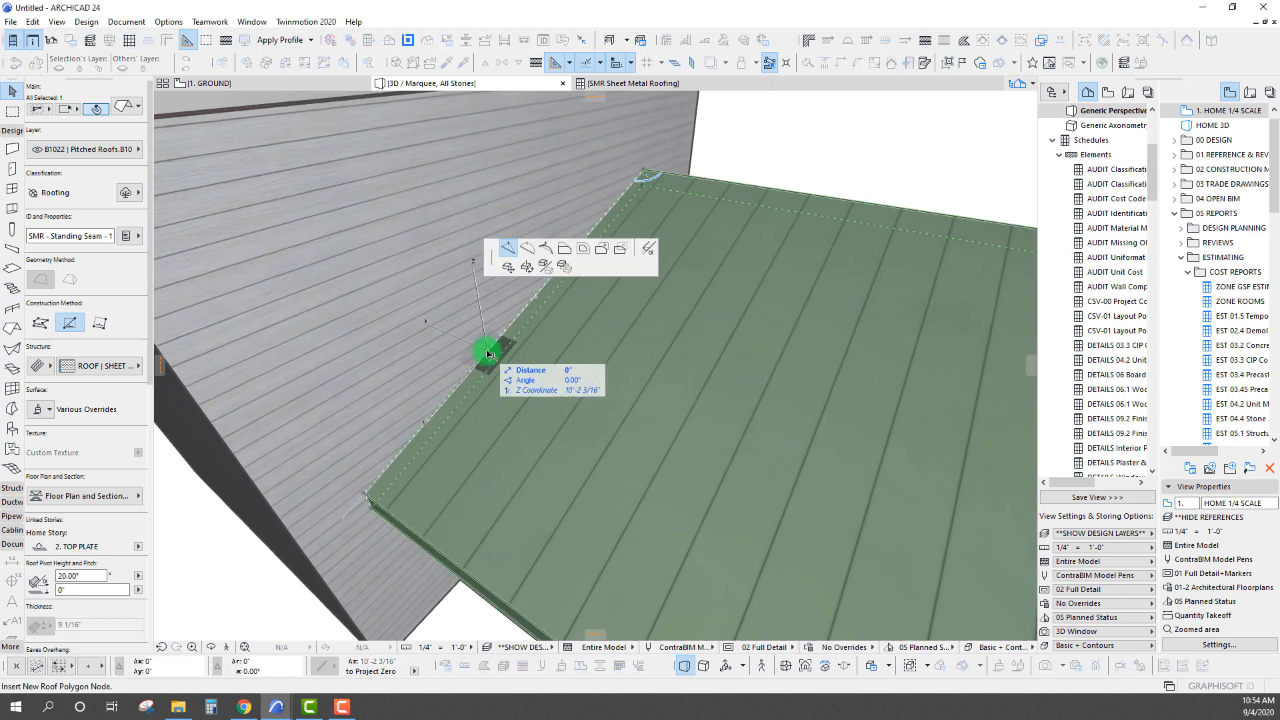
left_click(648, 248)
left_click(366, 233)
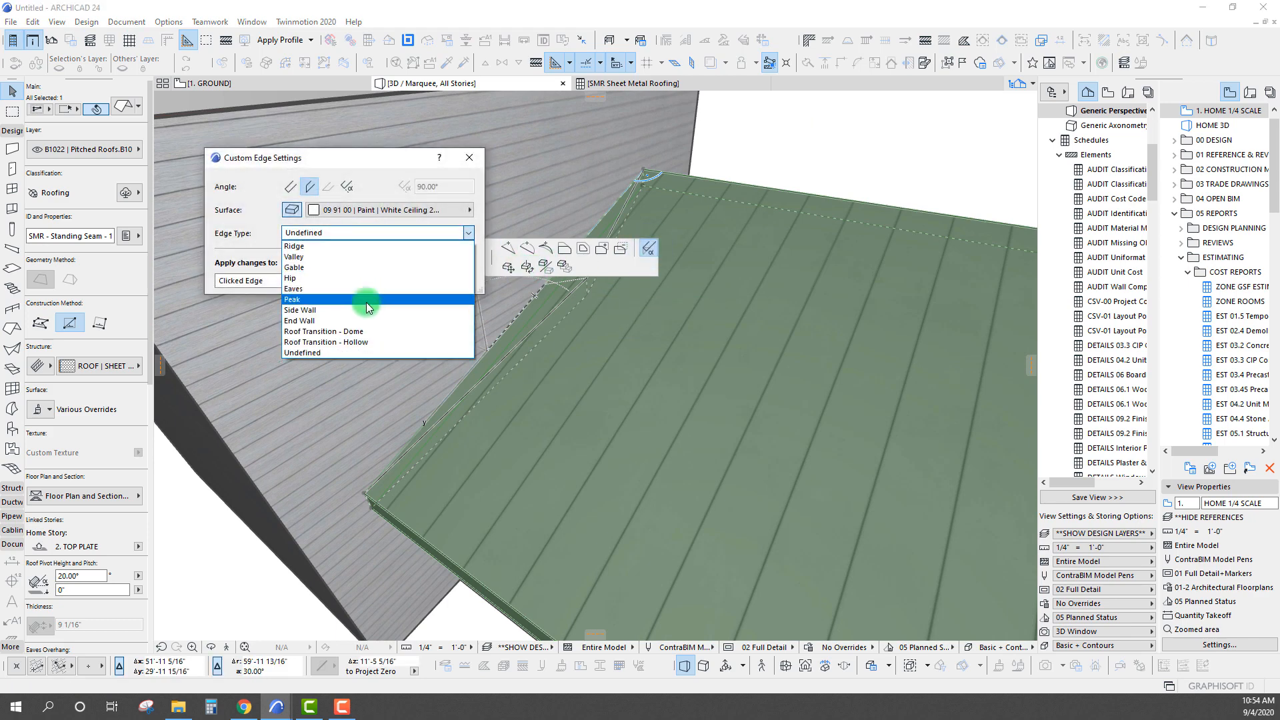
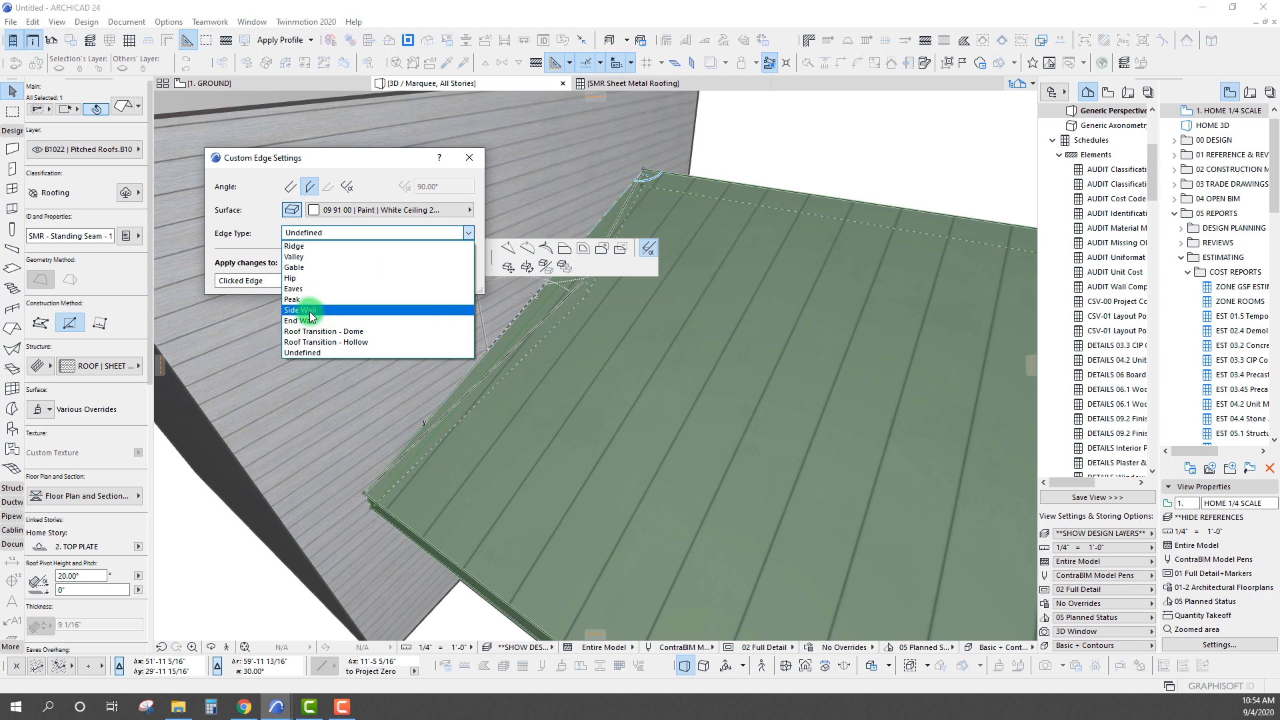
Set the edge type of the single-plane roof's sloping edge against the tall wall to Side Wall, for the clicked edge only
left_click(311, 311)
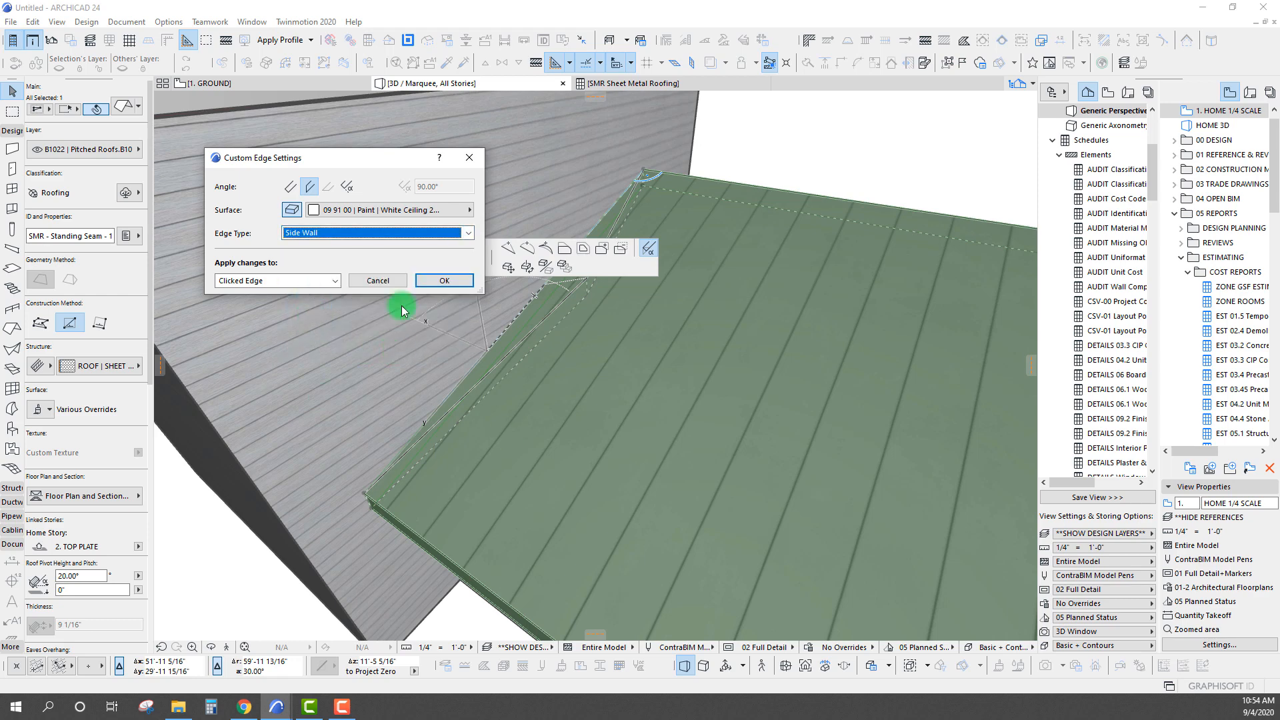
left_click(456, 284)
scroll(596, 289, "down", 6)
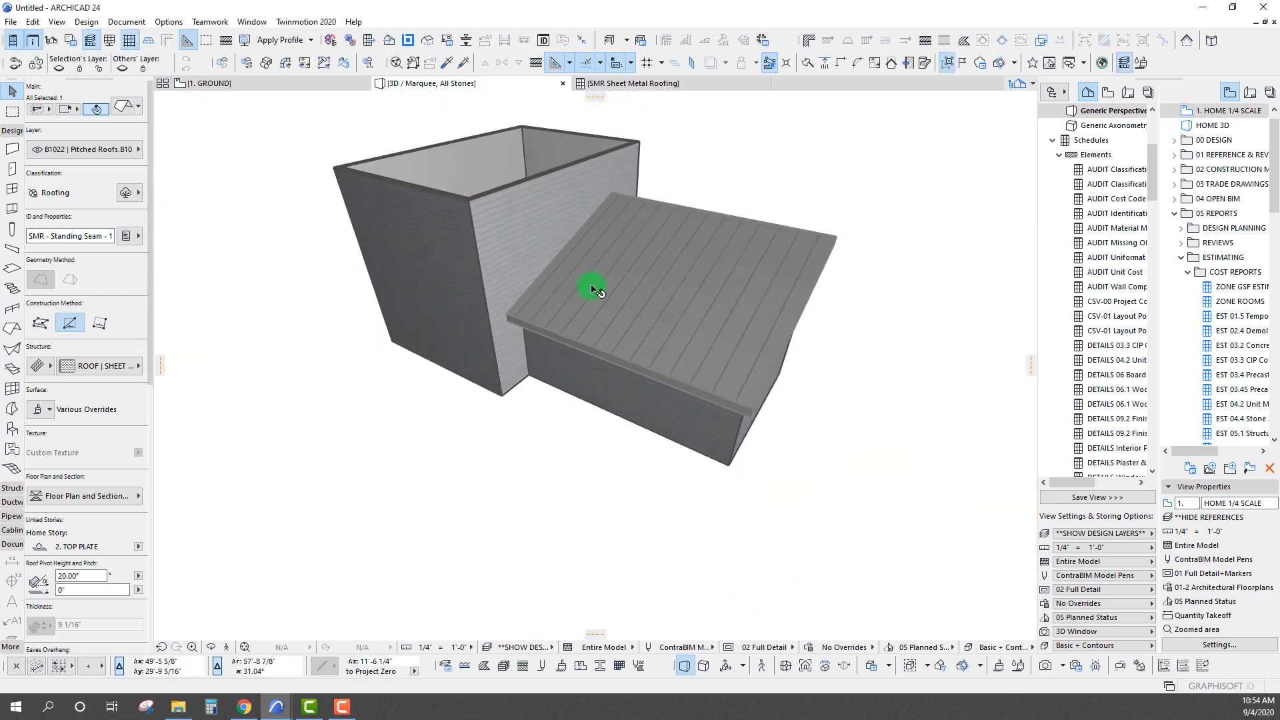
middle_click_drag(655, 299, 592, 287, "shift")
left_click(595, 289)
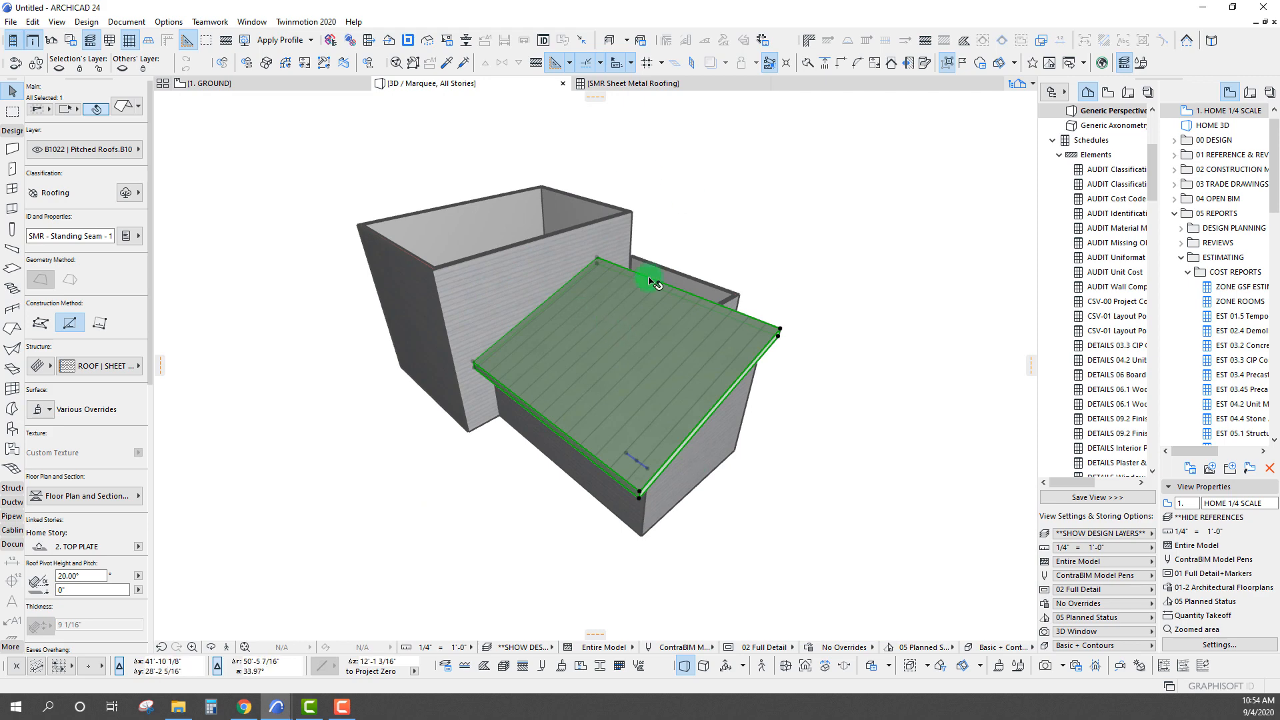
left_click(582, 152)
Bring up the Sheet Metal Roofing schedule and slightly widen its Element ID column
left_click(637, 83)
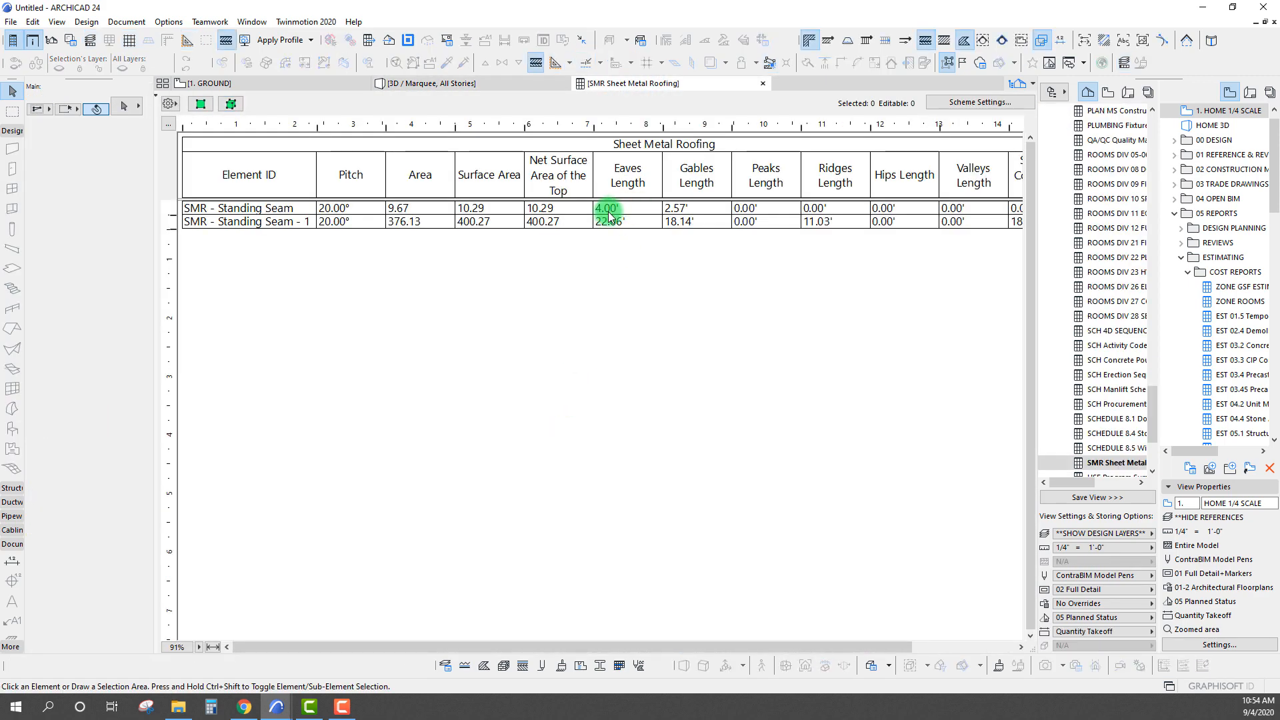
left_click(621, 229)
left_click(348, 369)
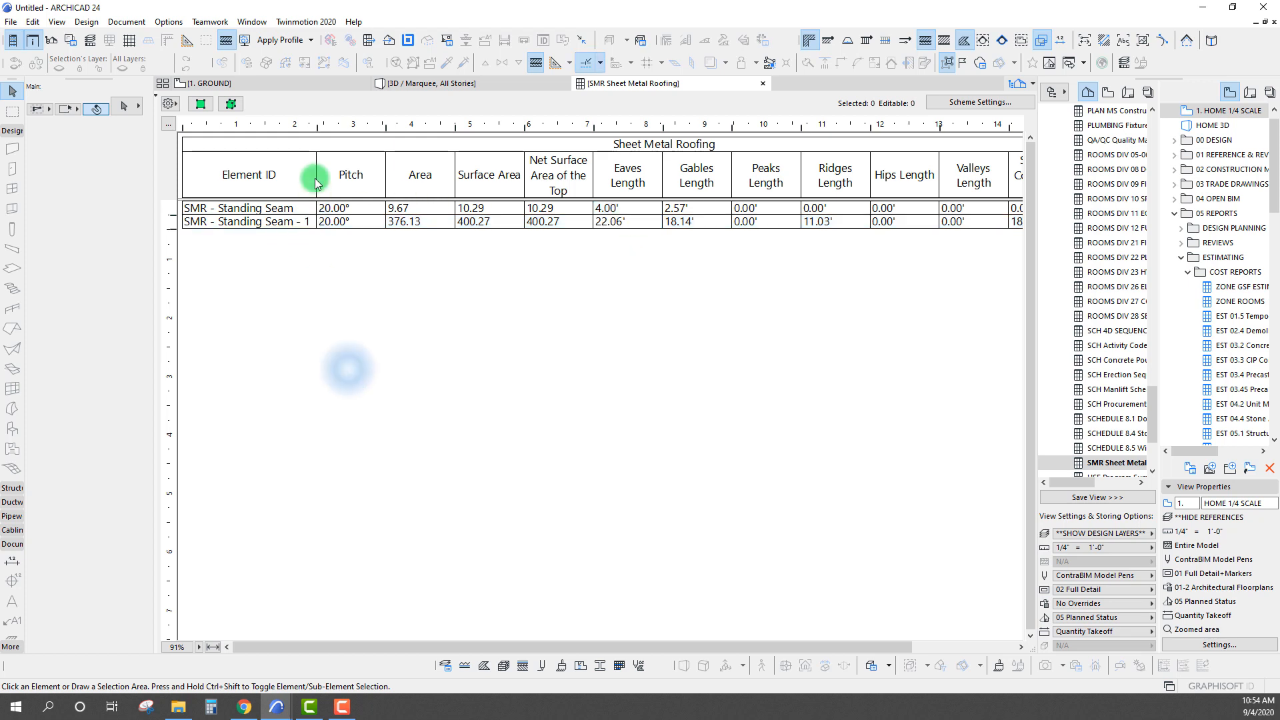
left_click_drag(317, 127, 324, 163)
Review the eaves, gables, ridges and side wall connection lengths of the SMR - Standing Seam - 1 roof in the schedule
left_click(263, 227)
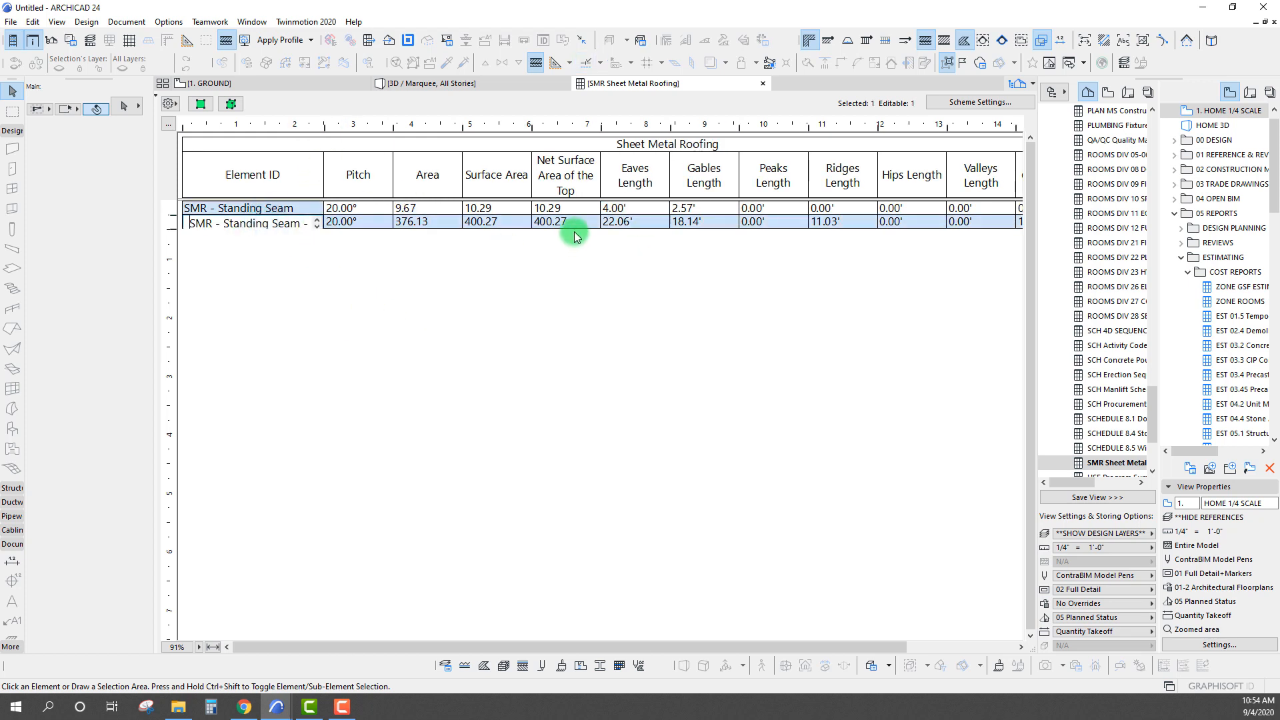
left_click(604, 229)
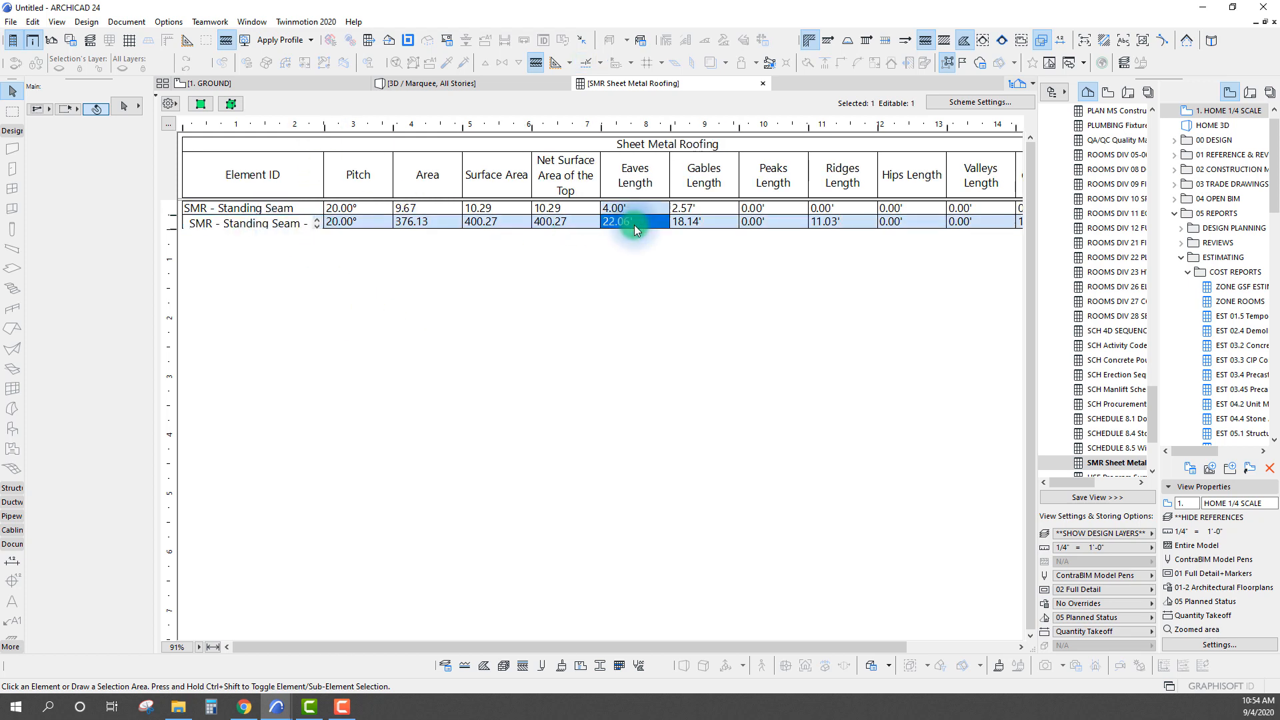
left_click(710, 221)
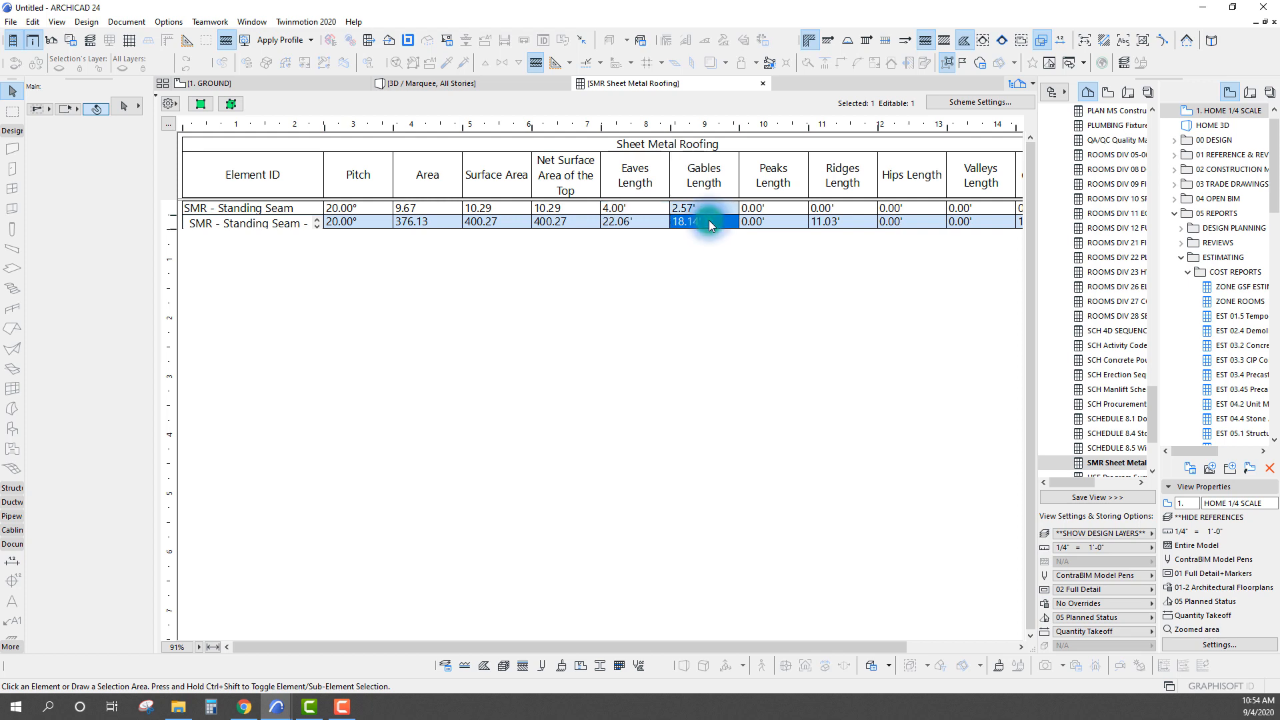
left_click(834, 225)
left_click_drag(758, 648, 826, 650)
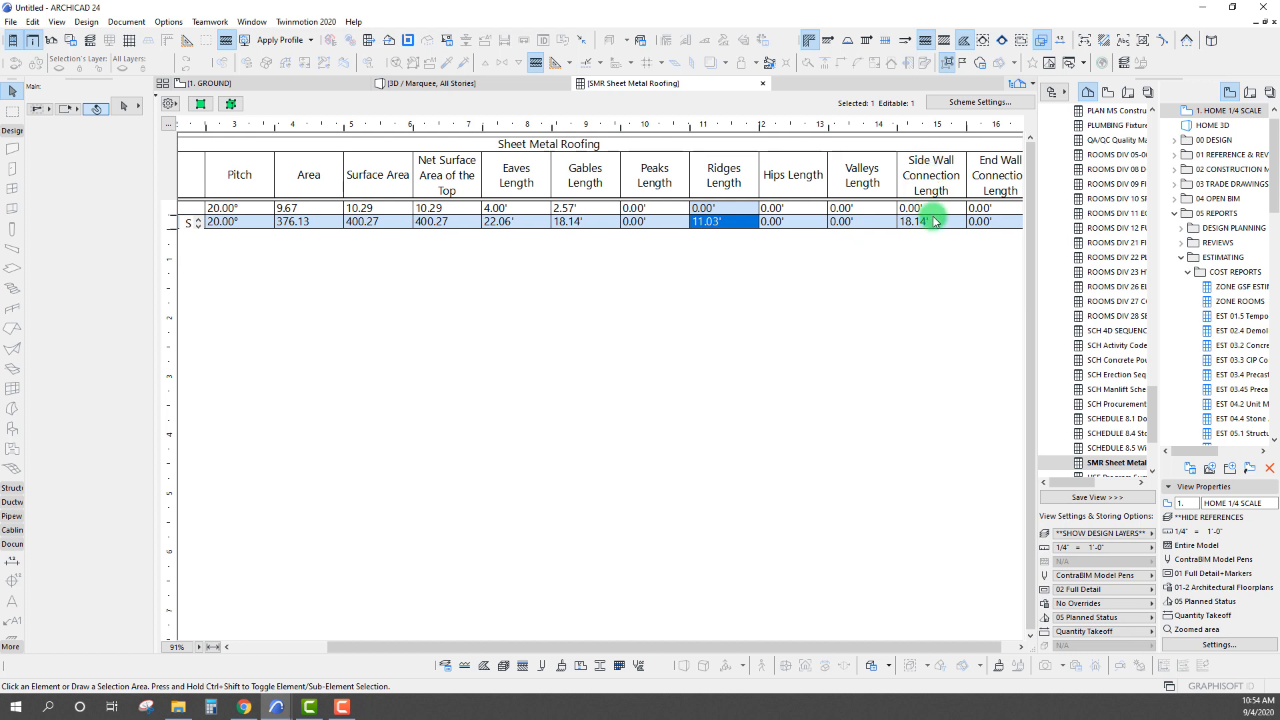
left_click(930, 221)
left_click(726, 221)
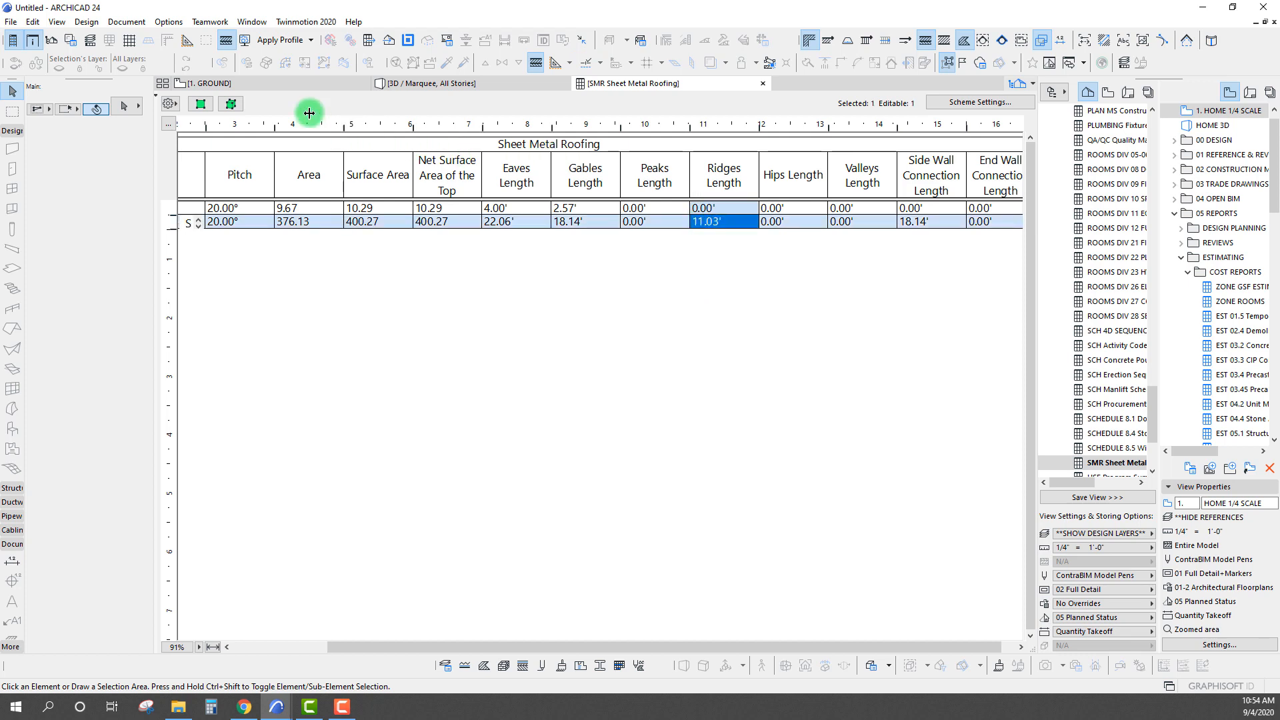
Locate the scheduled roof on the floor plan and measure its full edge facing the SINGLE-PLANE-JOINED area
left_click(211, 111)
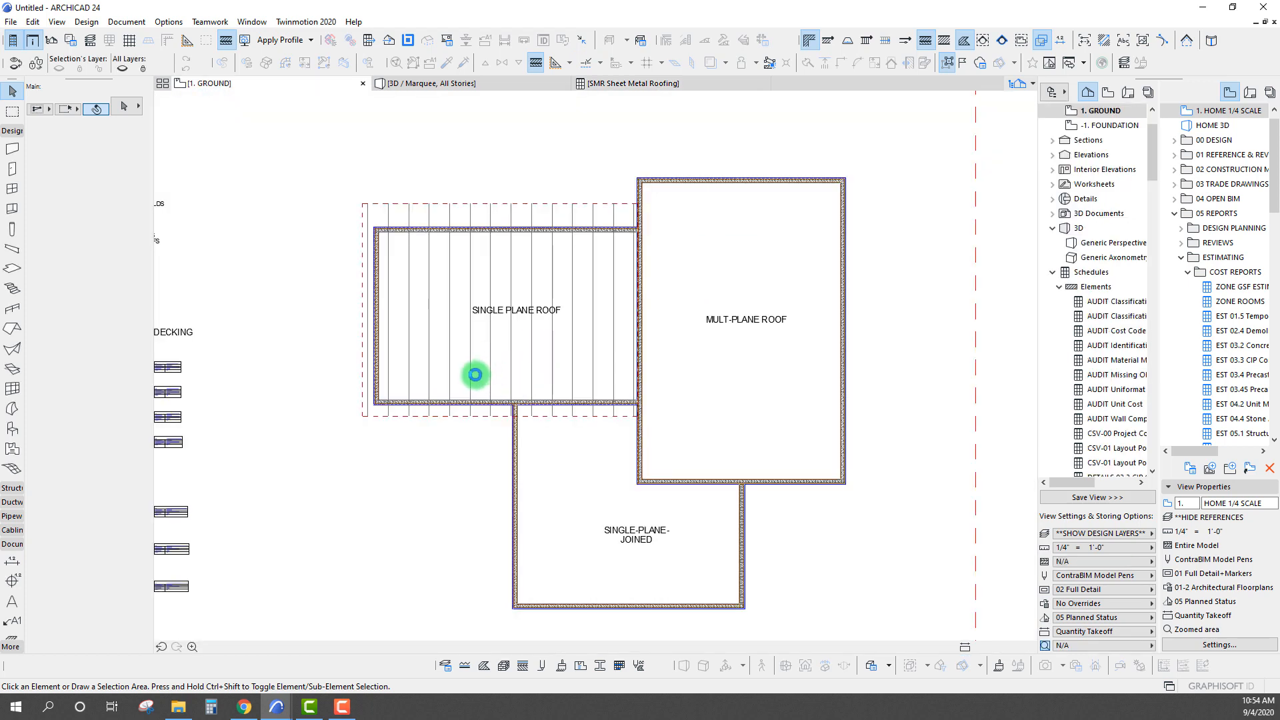
key("m")
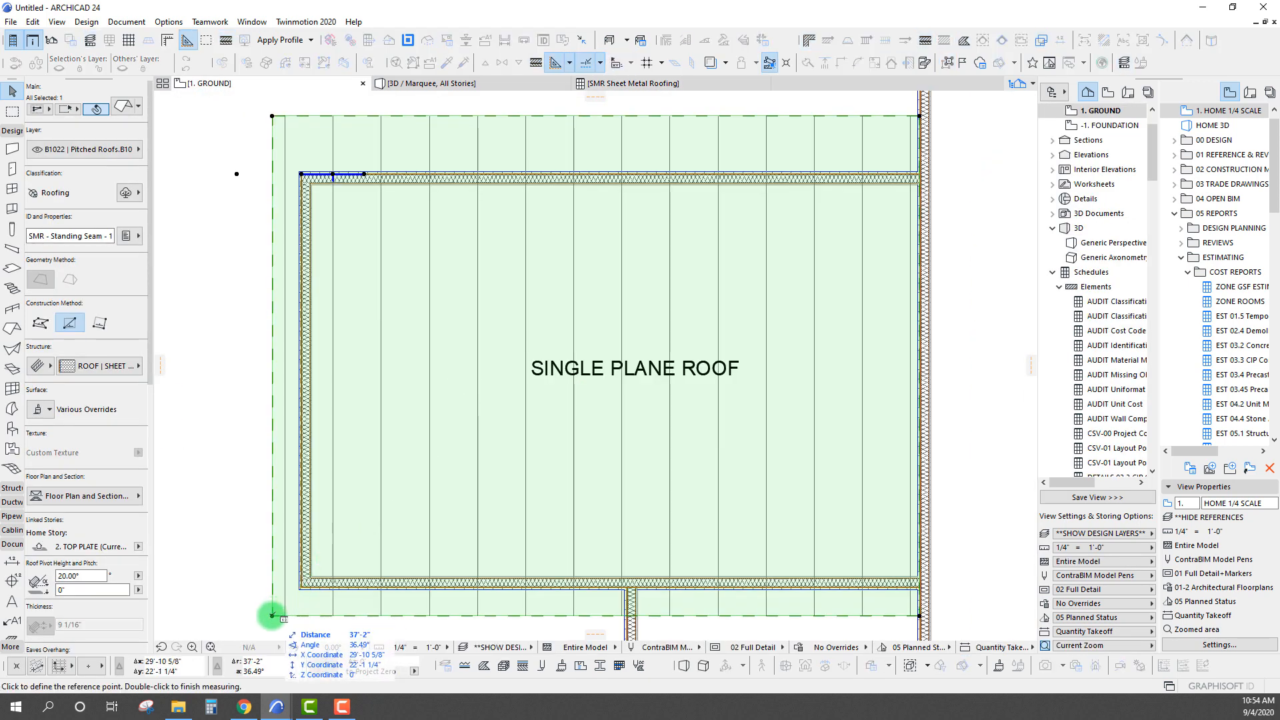
left_click(271, 615)
middle_click_drag(571, 537, 485, 324)
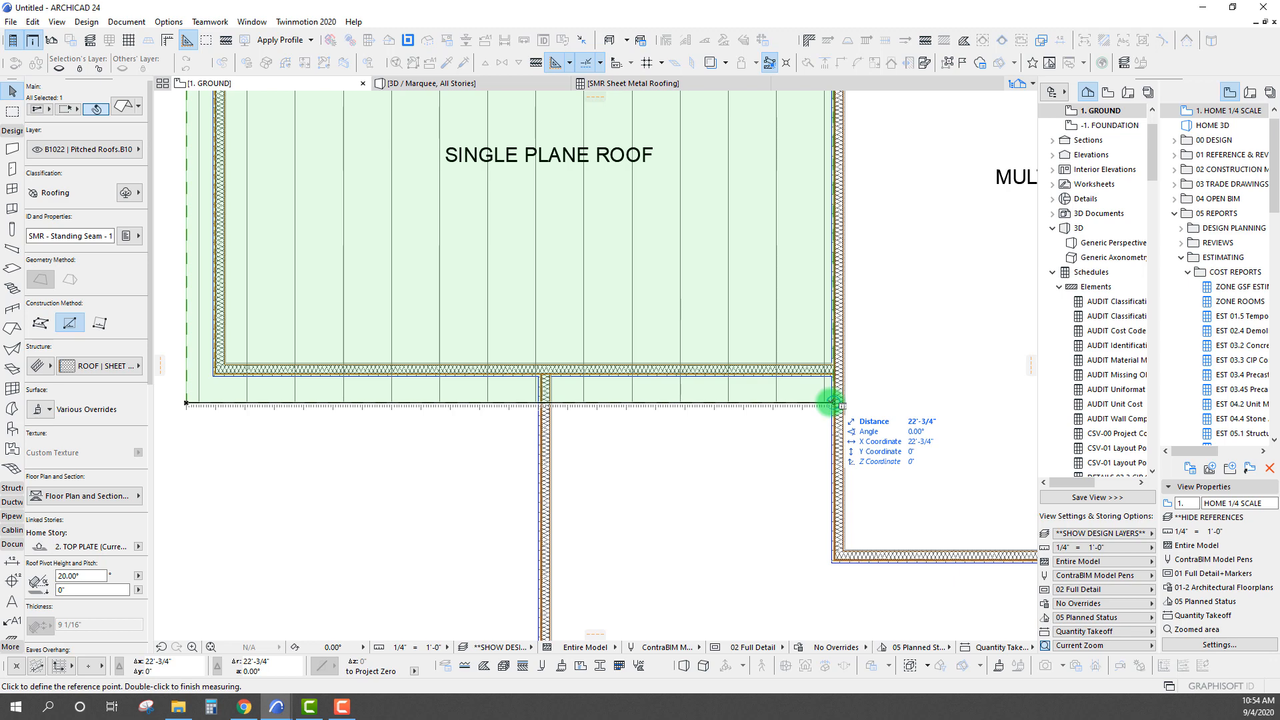
scroll(834, 402, "down", 5)
middle_click_drag(818, 411, 615, 429)
key("Escape")
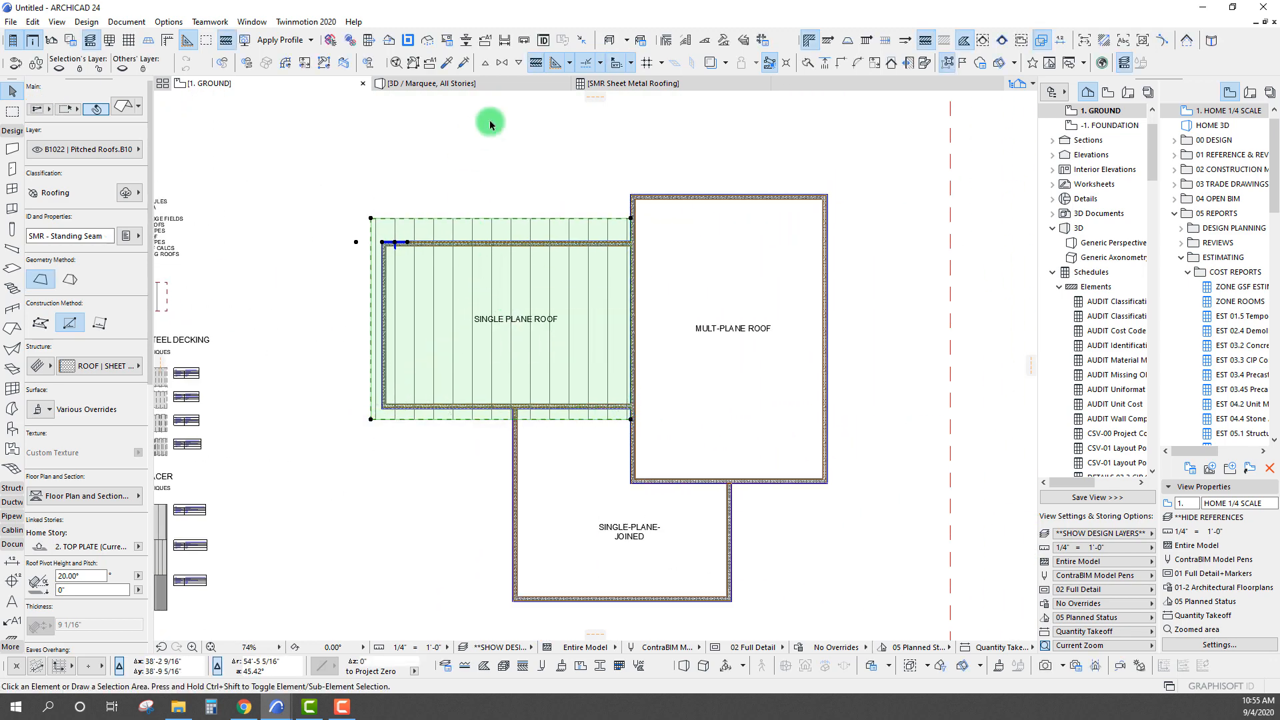
left_click(418, 219)
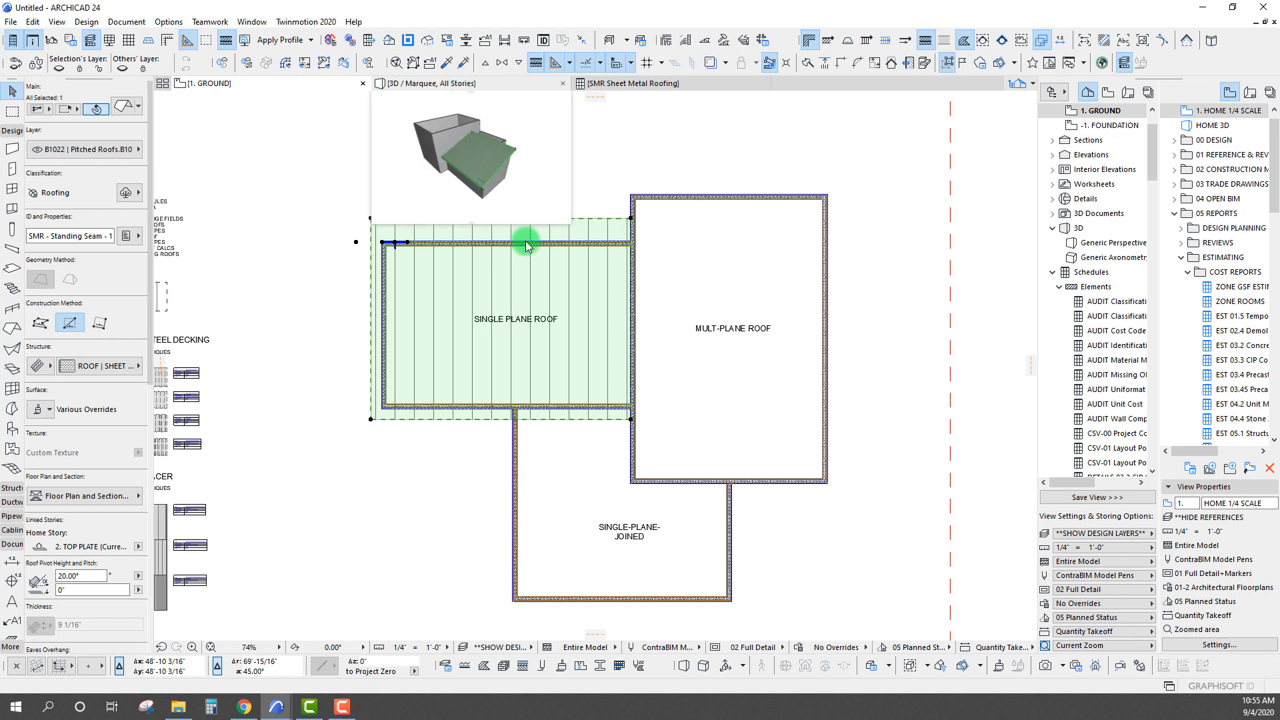
left_click(368, 228)
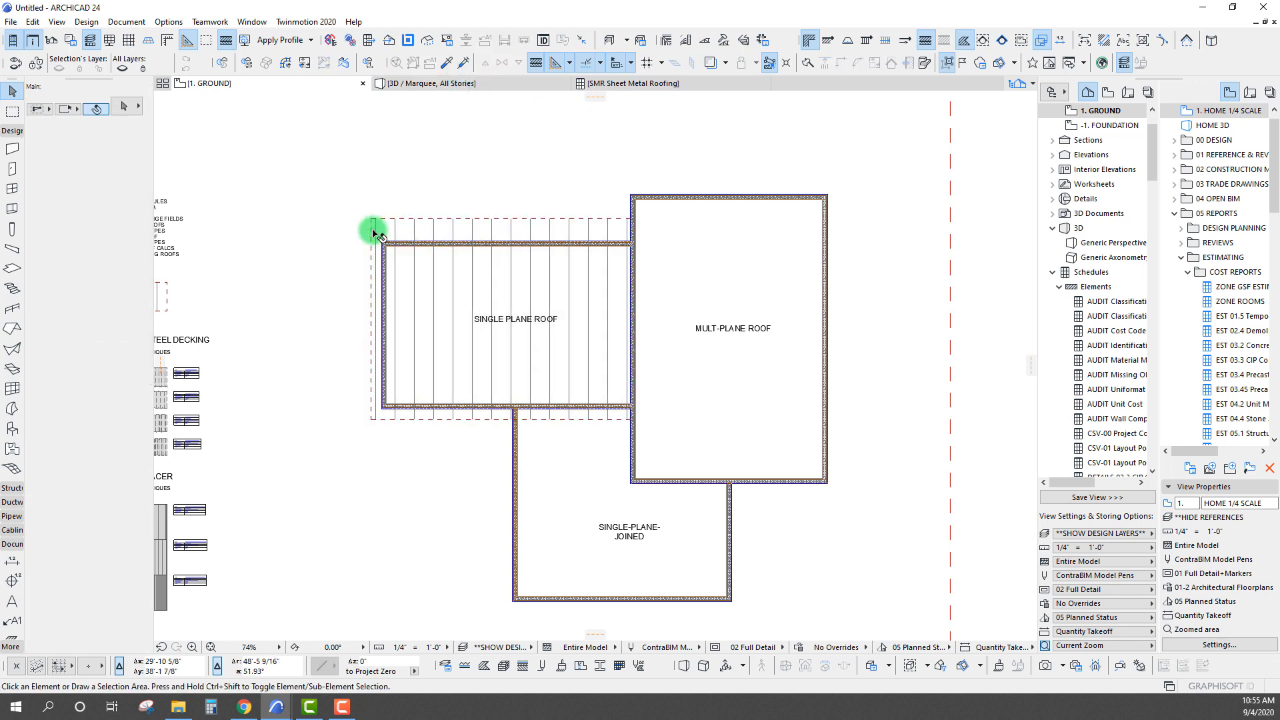
Check the single-plane roof's Ridges Length against its Peaks Length in the Sheet Metal Roofing schedule
left_click(594, 84)
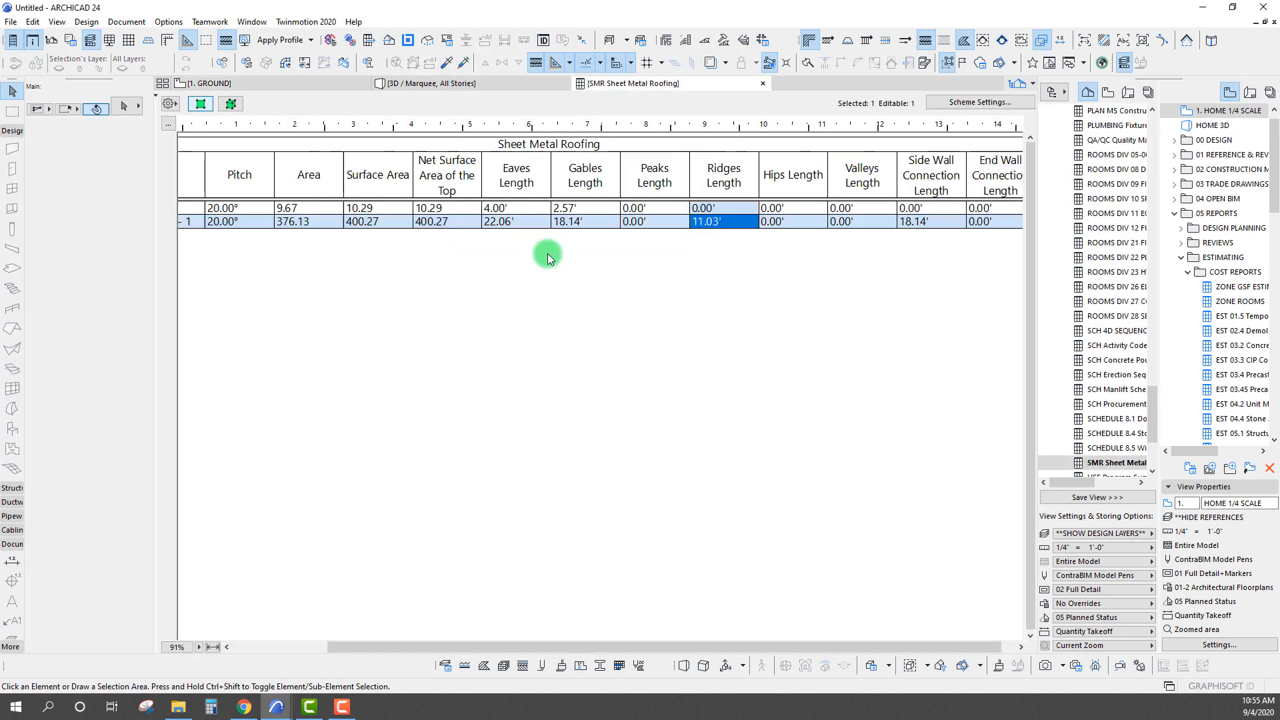
left_click(703, 302)
left_click(710, 224)
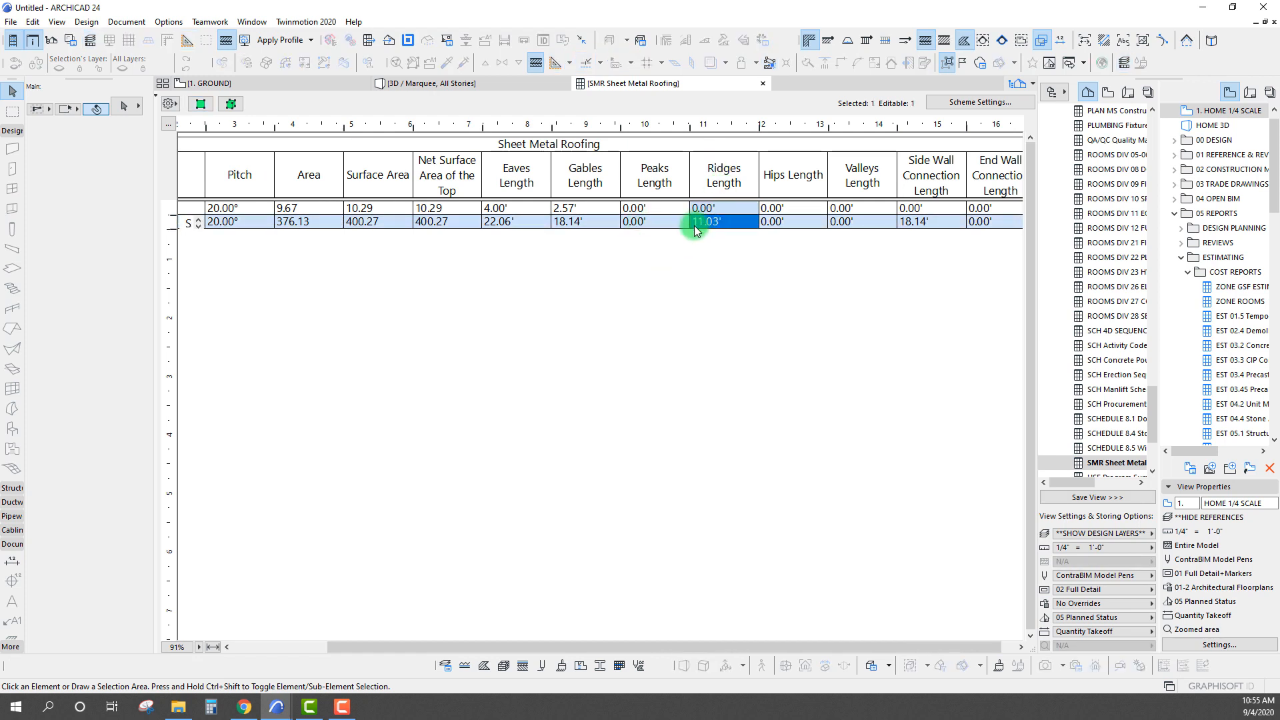
left_click(667, 224)
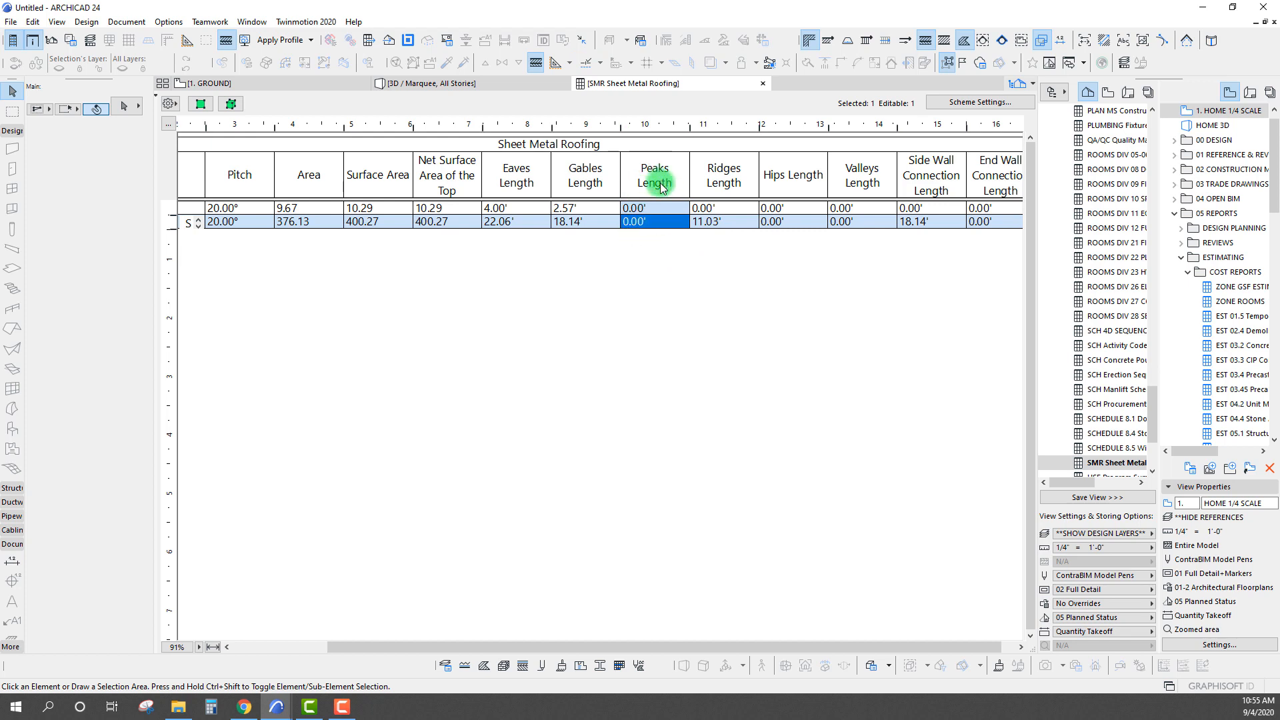
Locate the scheduled roof in 3D and change the edge type of its free high edge to Peak, for the clicked edge only
left_click(235, 105)
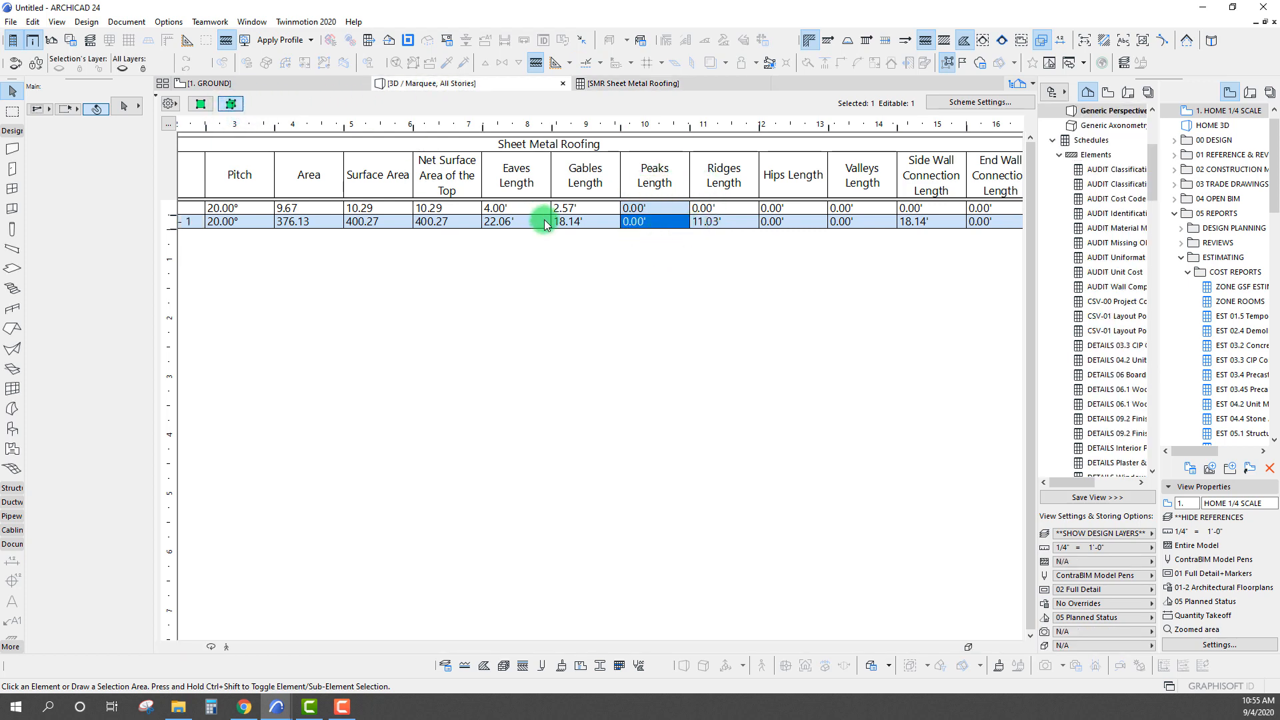
scroll(676, 382, "up", 3)
middle_click_drag(664, 342, 670, 410, "shift")
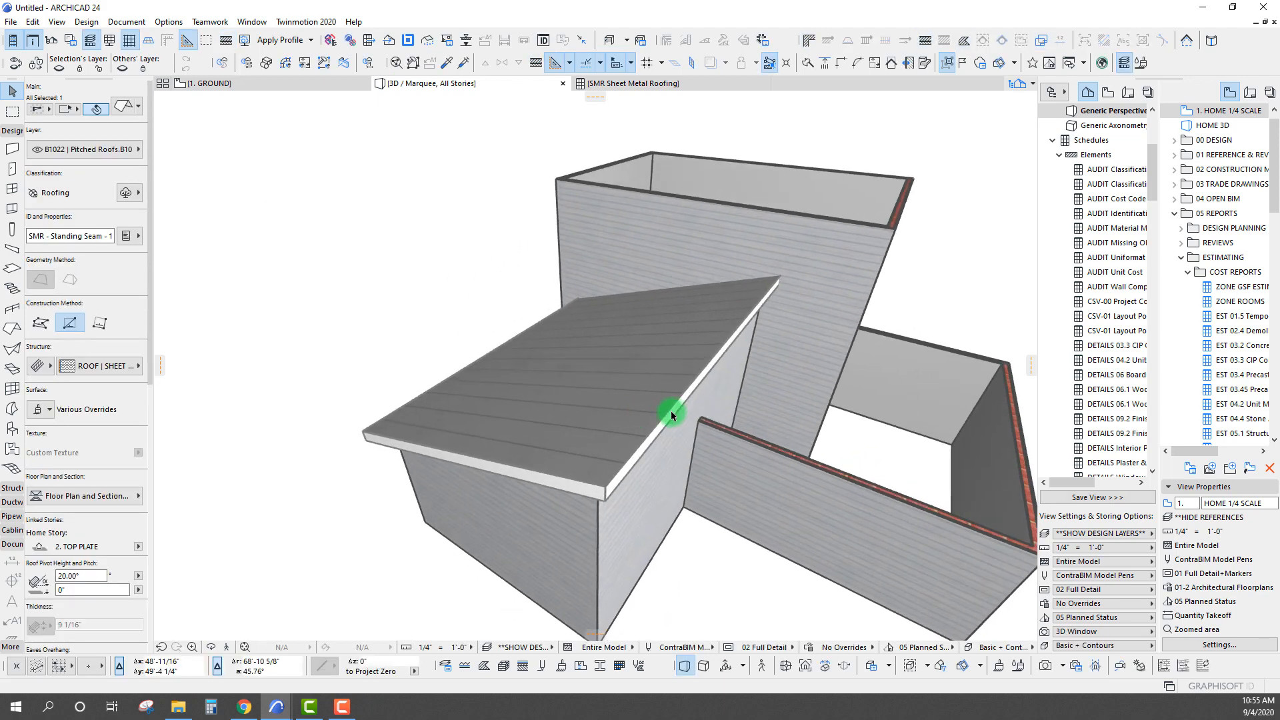
left_click(671, 413)
right_click(672, 413)
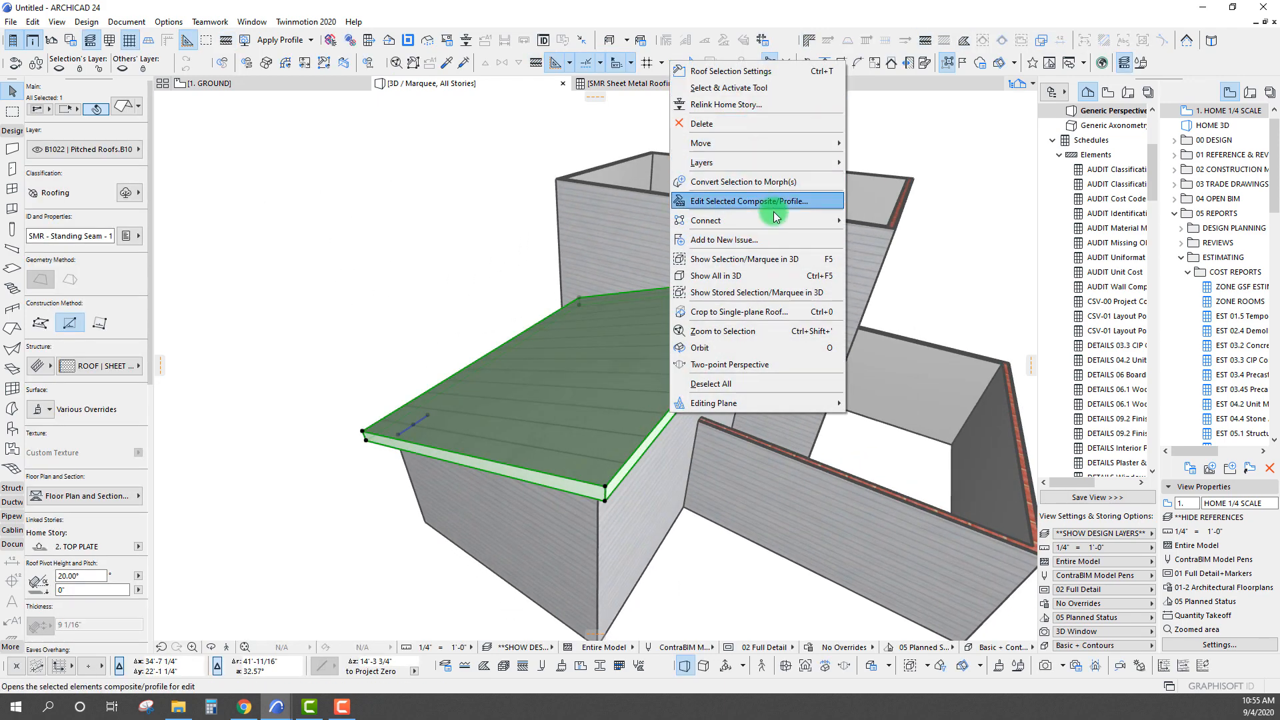
left_click(643, 444)
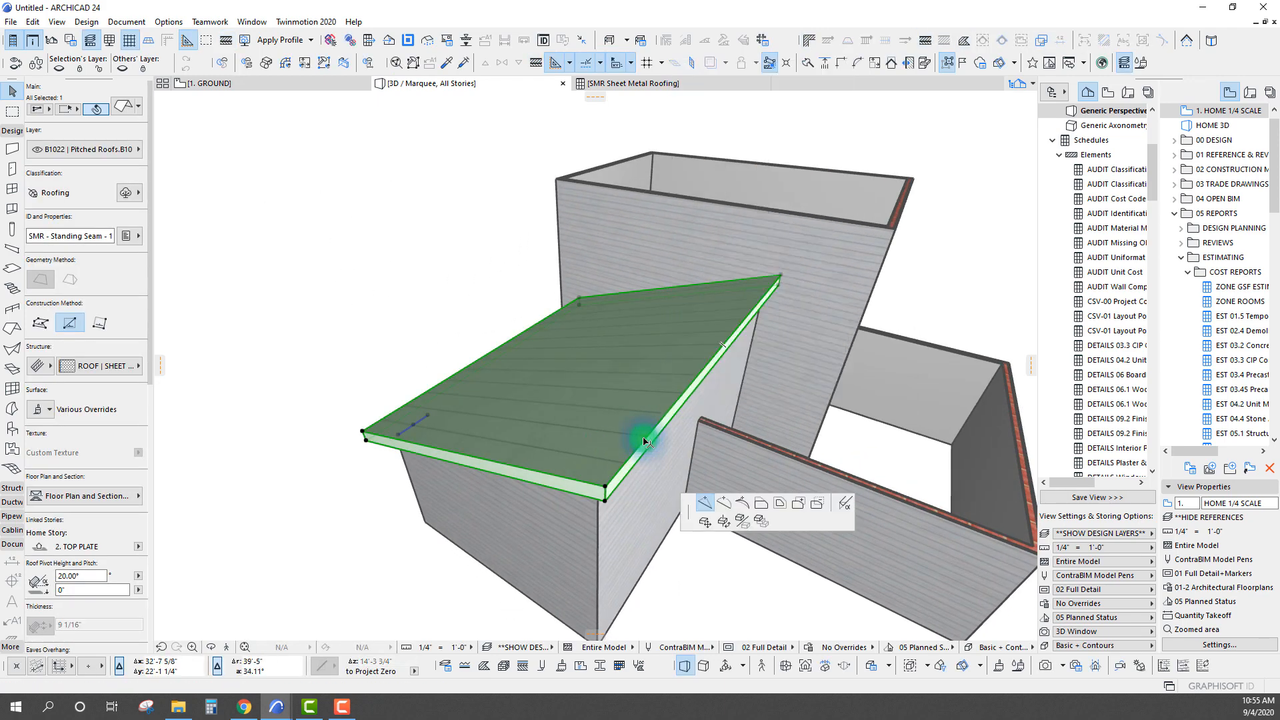
left_click(585, 248)
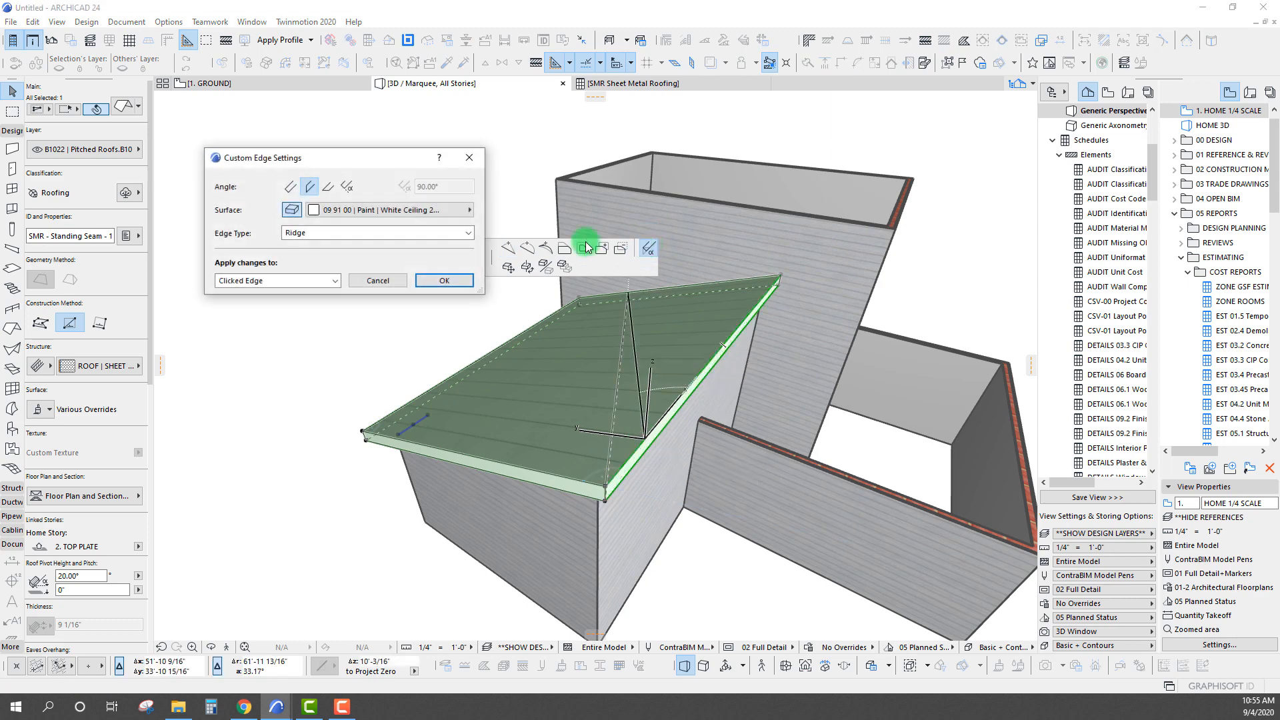
left_click(338, 234)
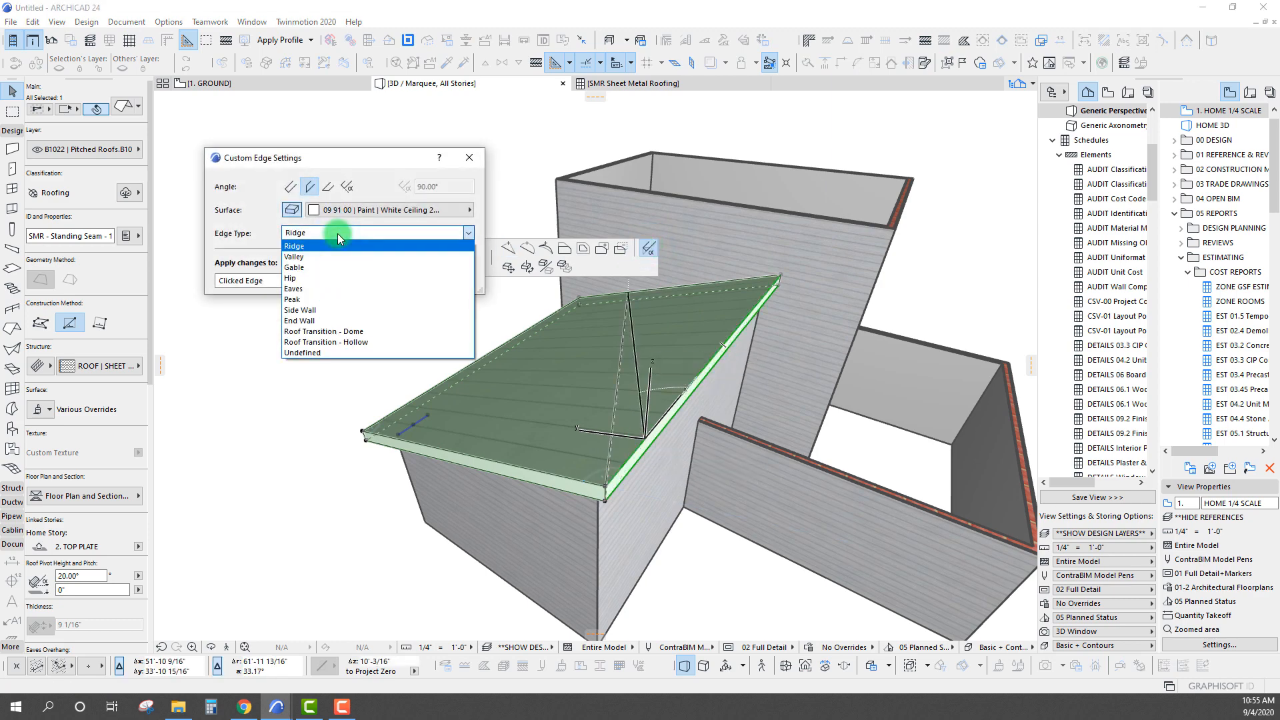
left_click(319, 297)
left_click(434, 283)
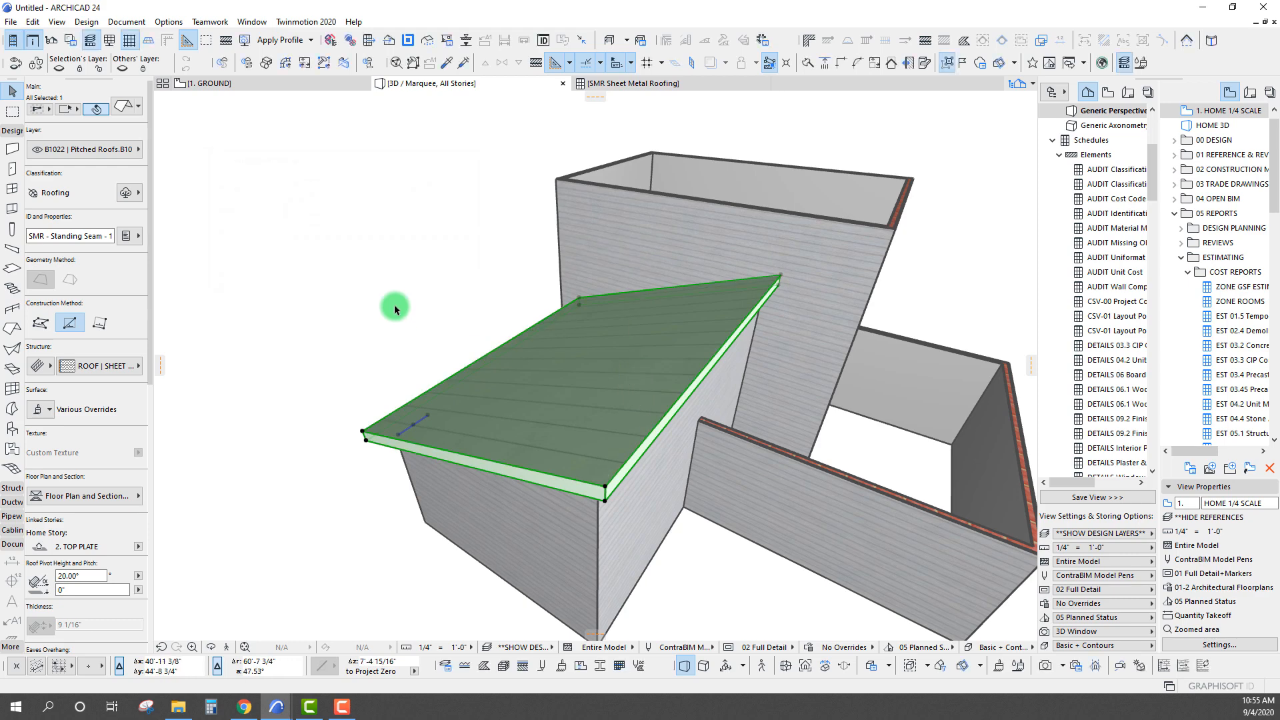
Recheck the single-plane roof's Peaks Length in the schedule and review the Peaks, Ridges, Hips and Valleys length columns
left_click(603, 84)
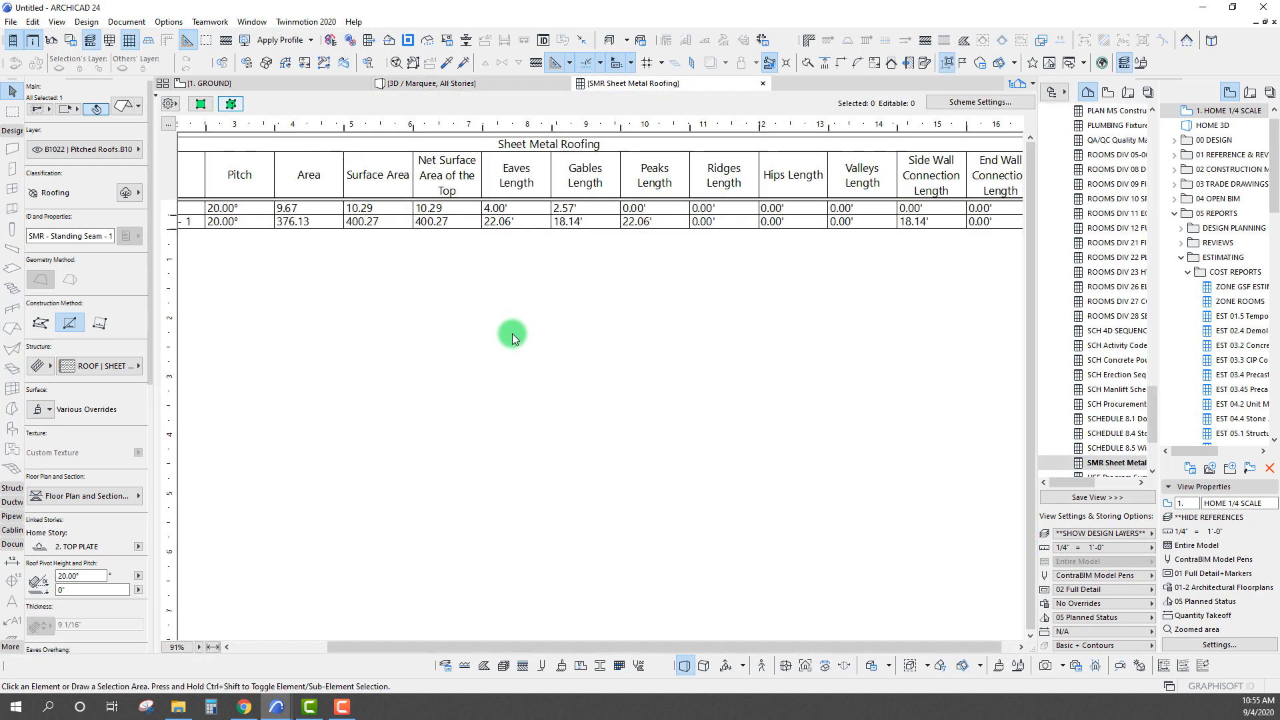
left_click(652, 224)
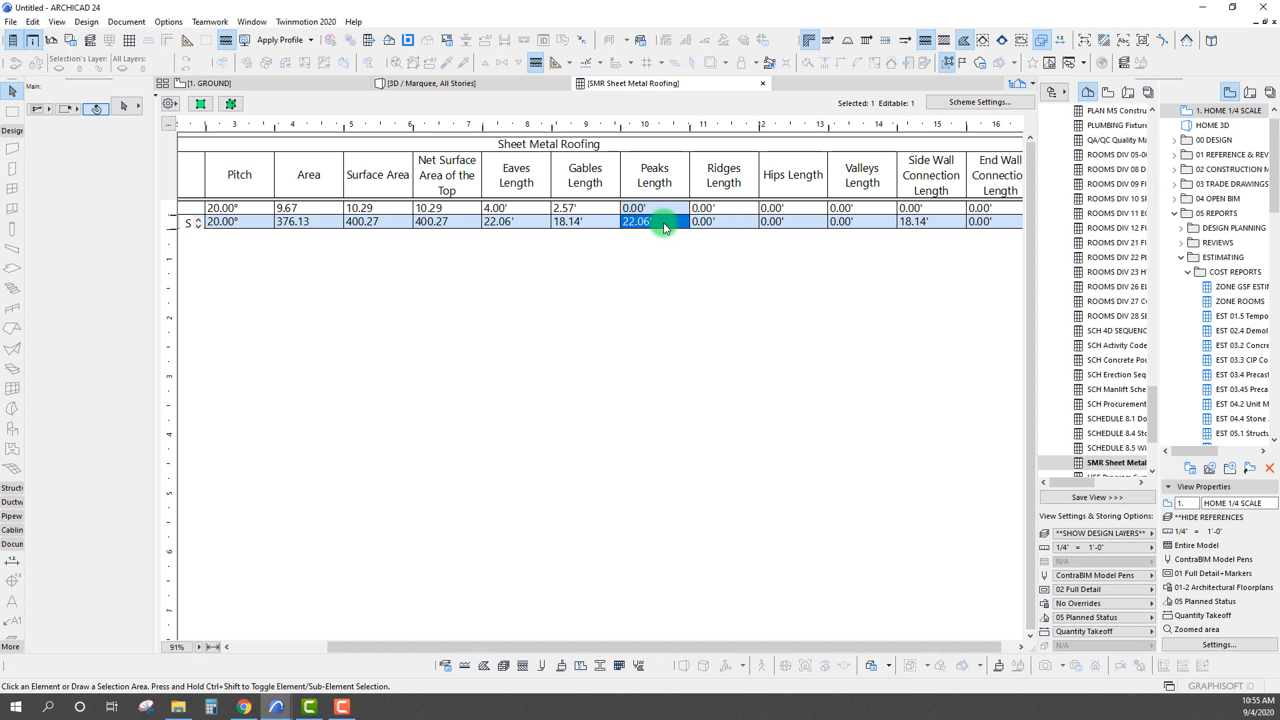
left_click(657, 175)
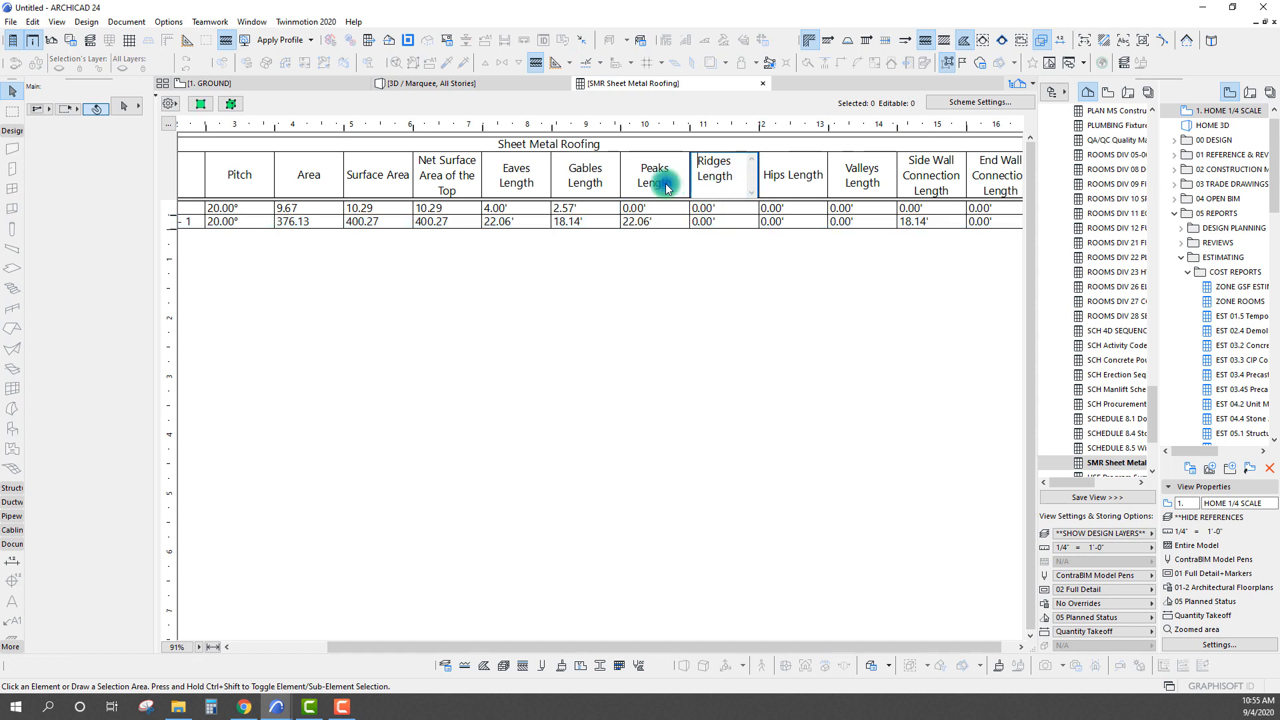
left_click(727, 173)
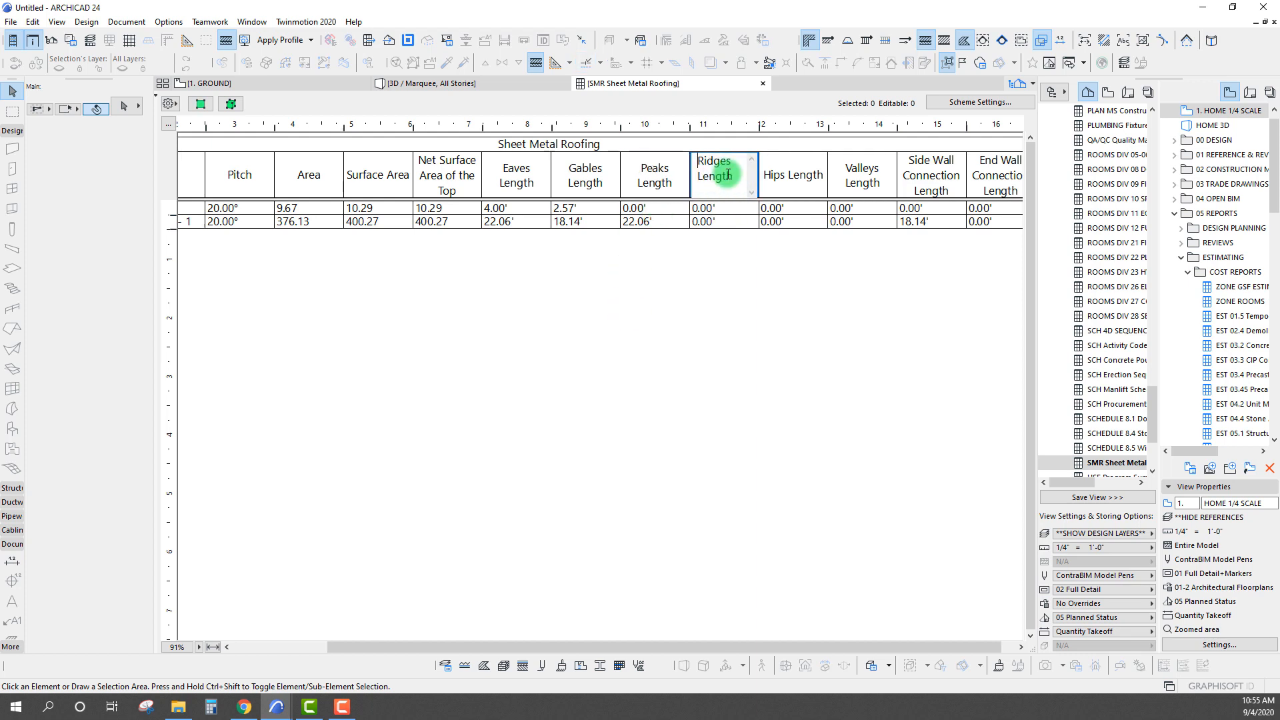
left_click(678, 274)
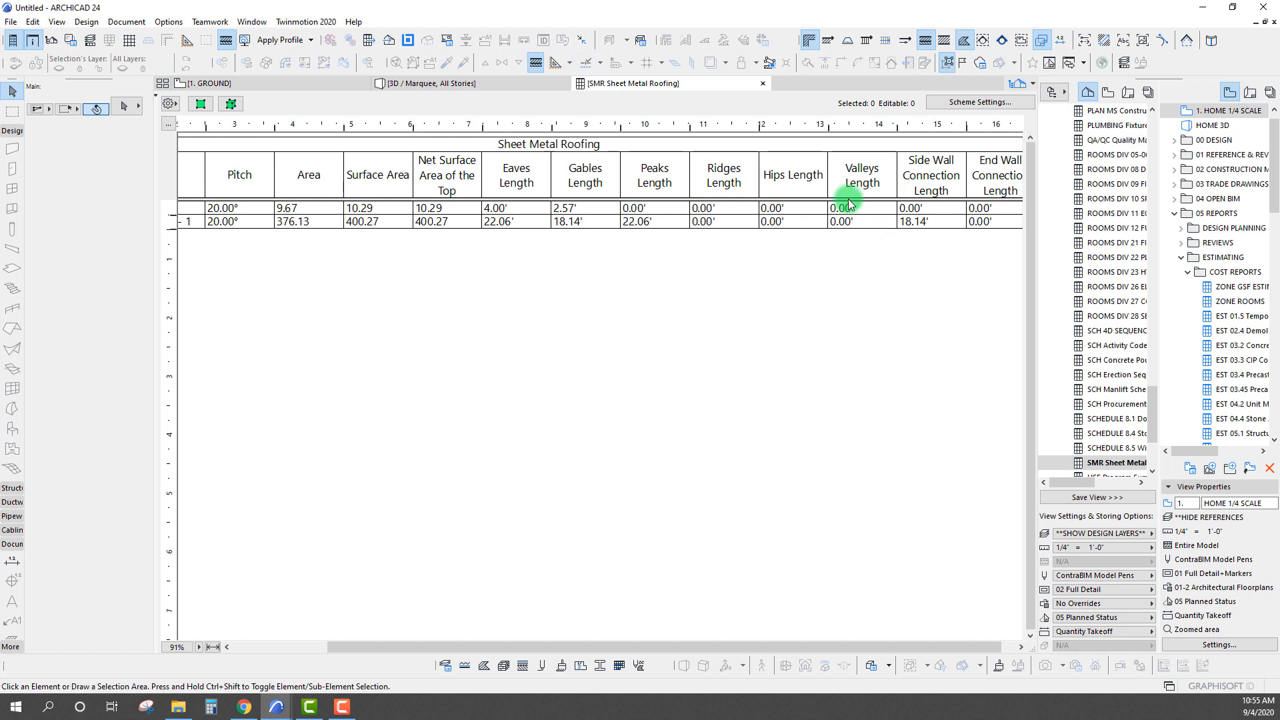
left_click(779, 174)
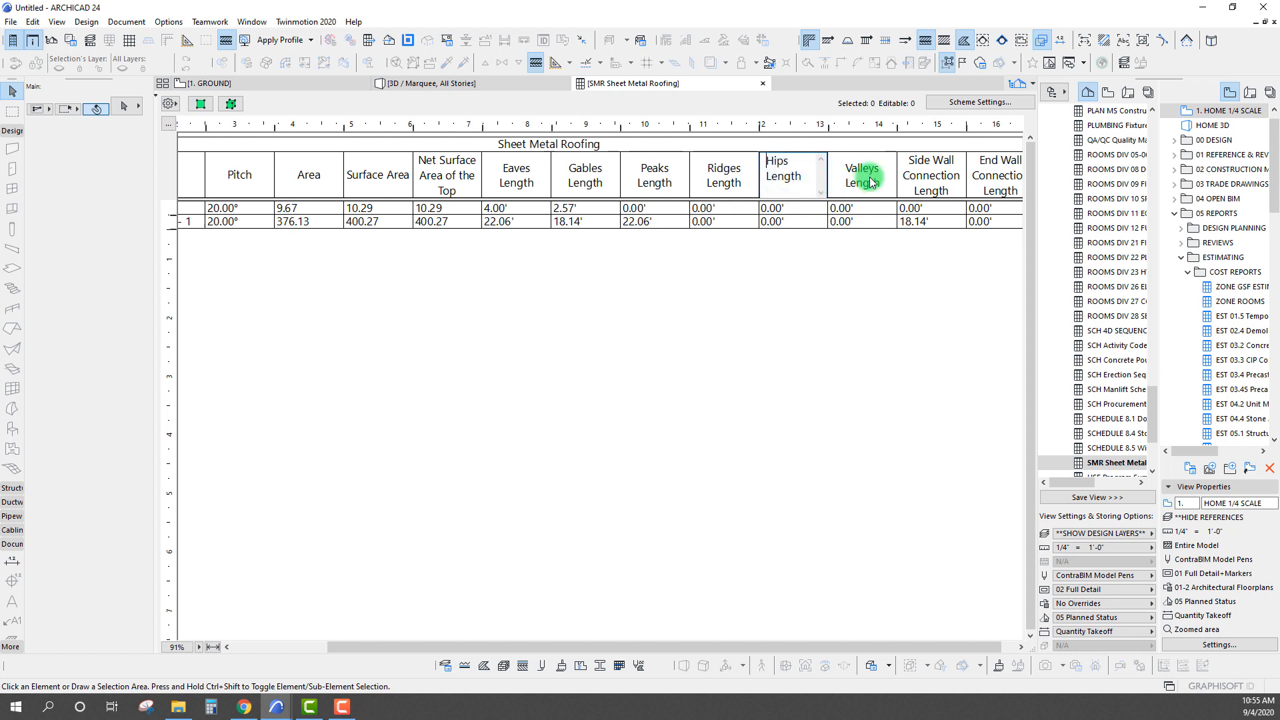
left_click(742, 284)
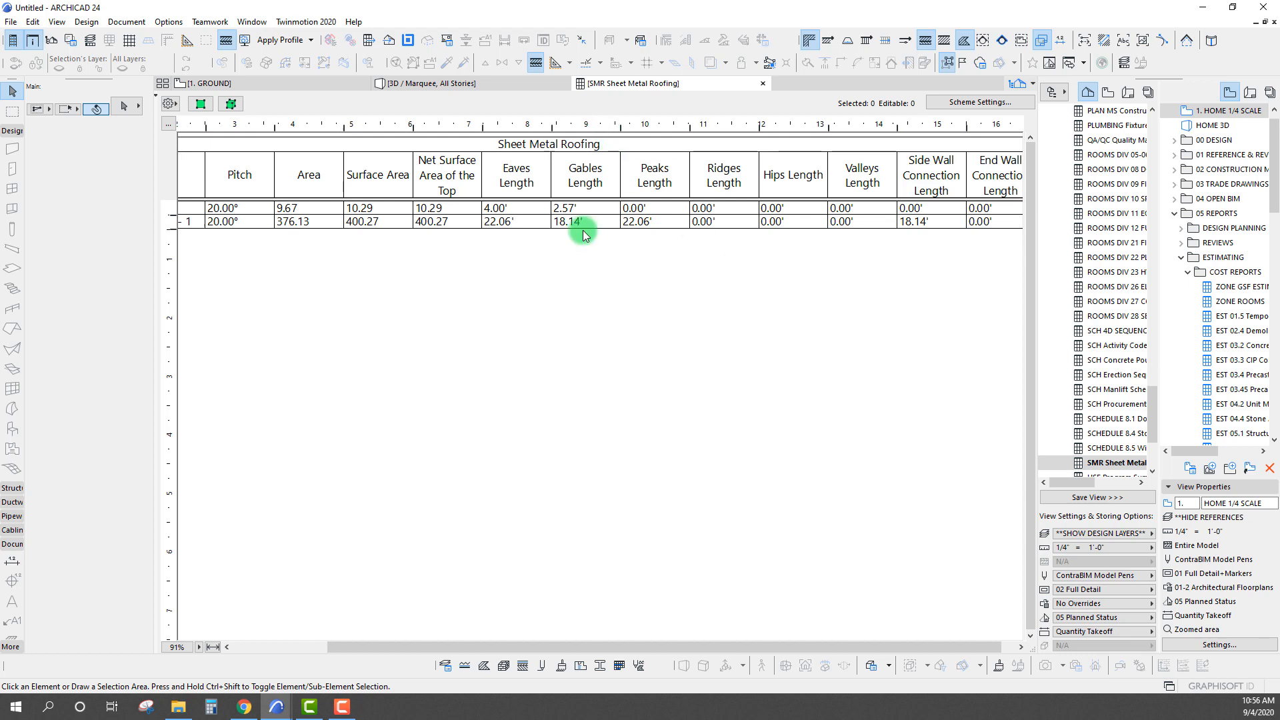
Pick up the single-plane standing seam roof's settings on the floor plan and go to the 2. TOP PLATE story
key("F2")
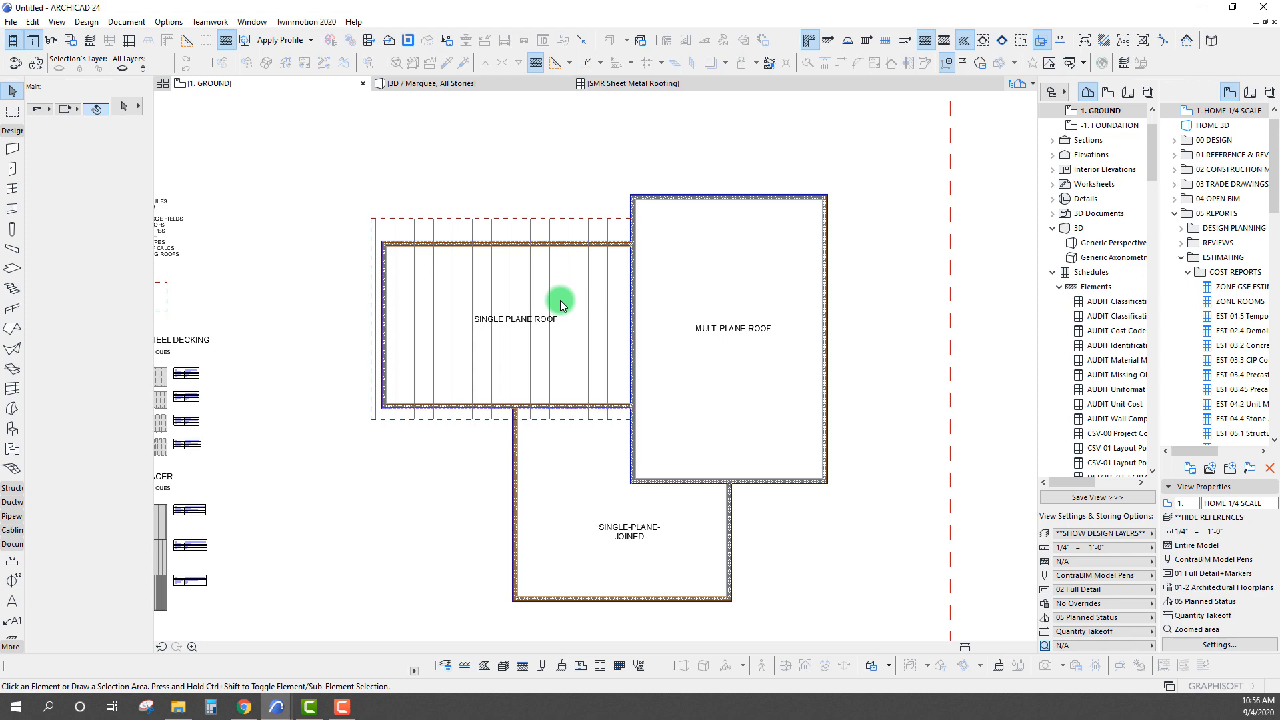
scroll(442, 291, "down", 4)
scroll(467, 248, "up", 4)
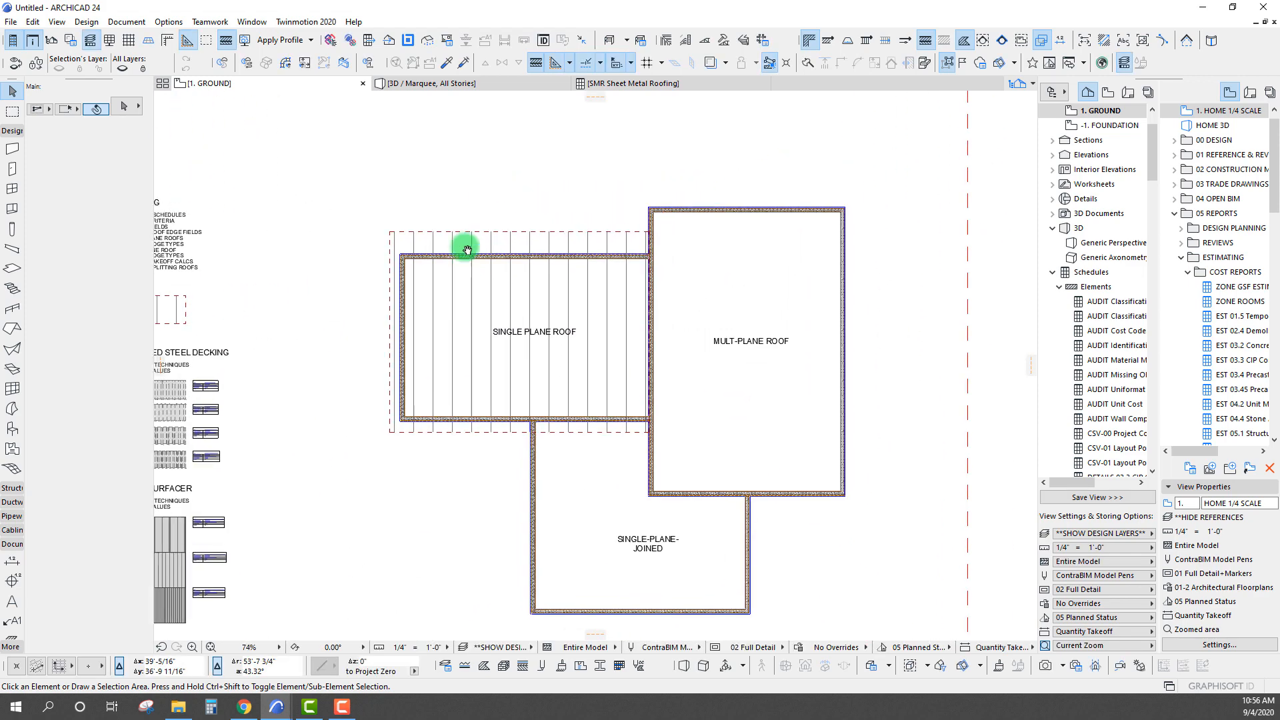
scroll(480, 245, "down", 3)
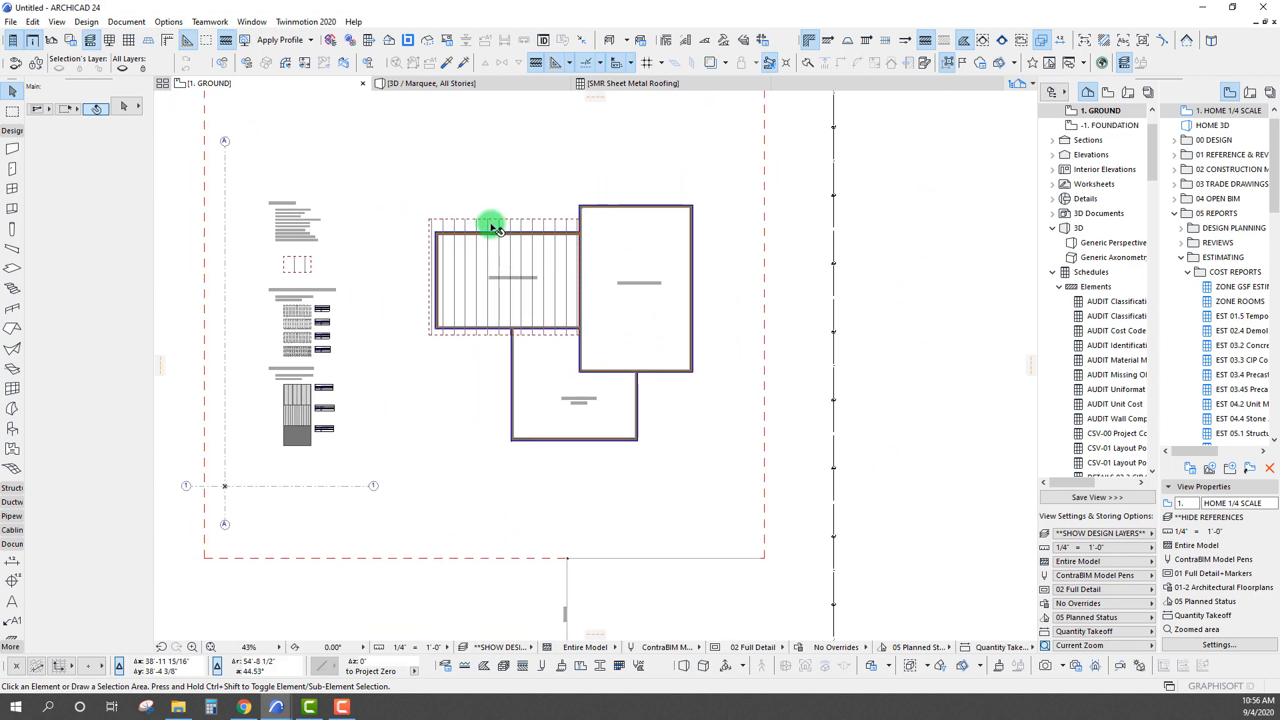
left_click(492, 226, "alt")
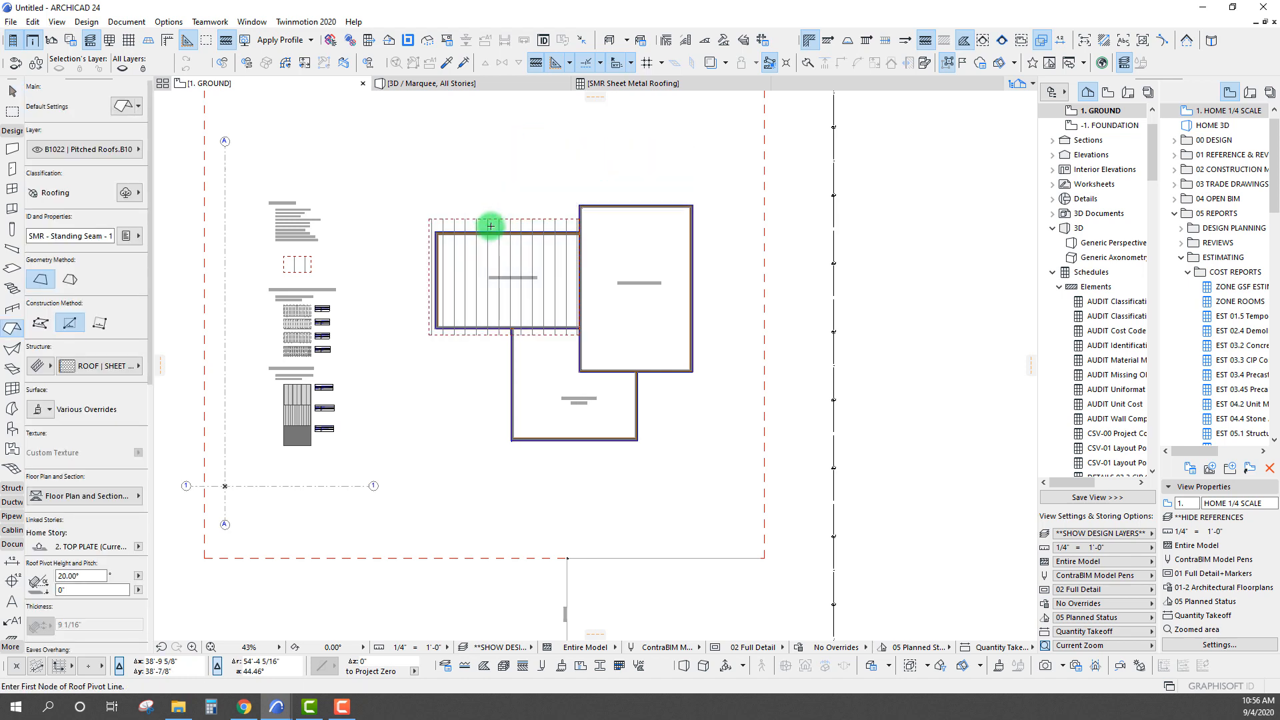
key("ctrl+Up")
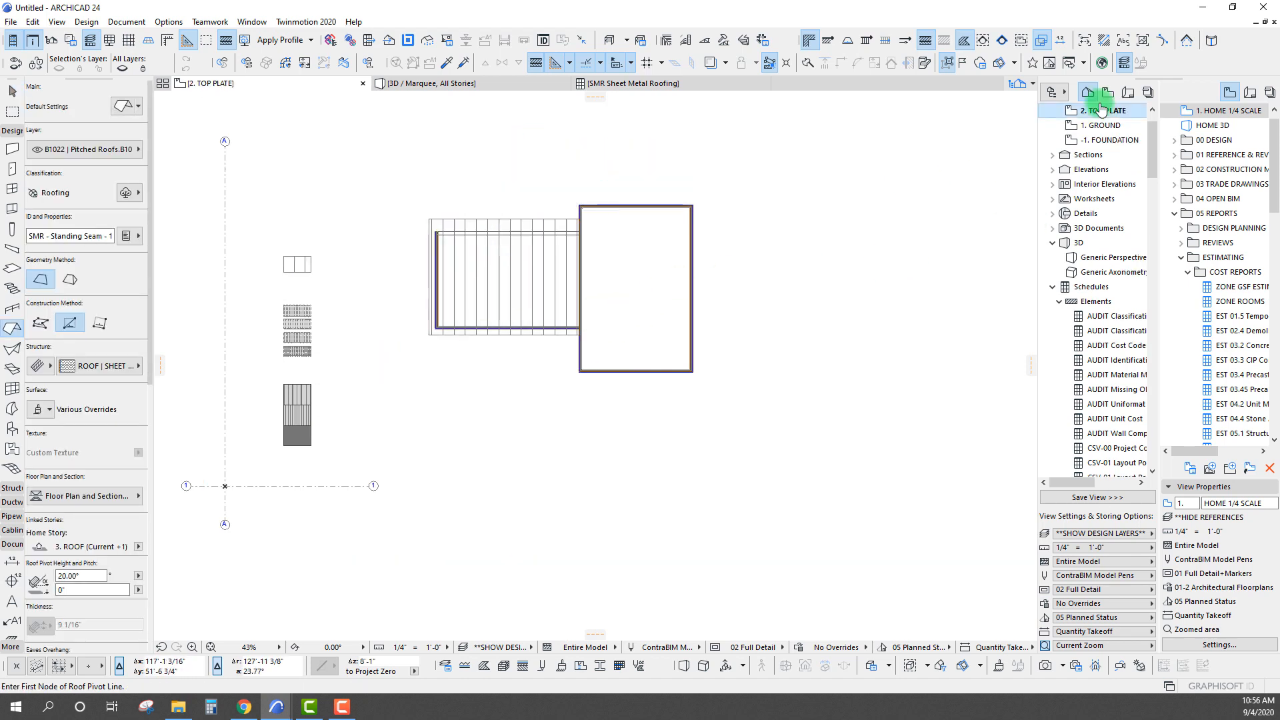
Open the 3. ROOF story plan and check the home story setting for the new roof
scroll(1152, 129, "up", 1)
scroll(1126, 126, "up", 1)
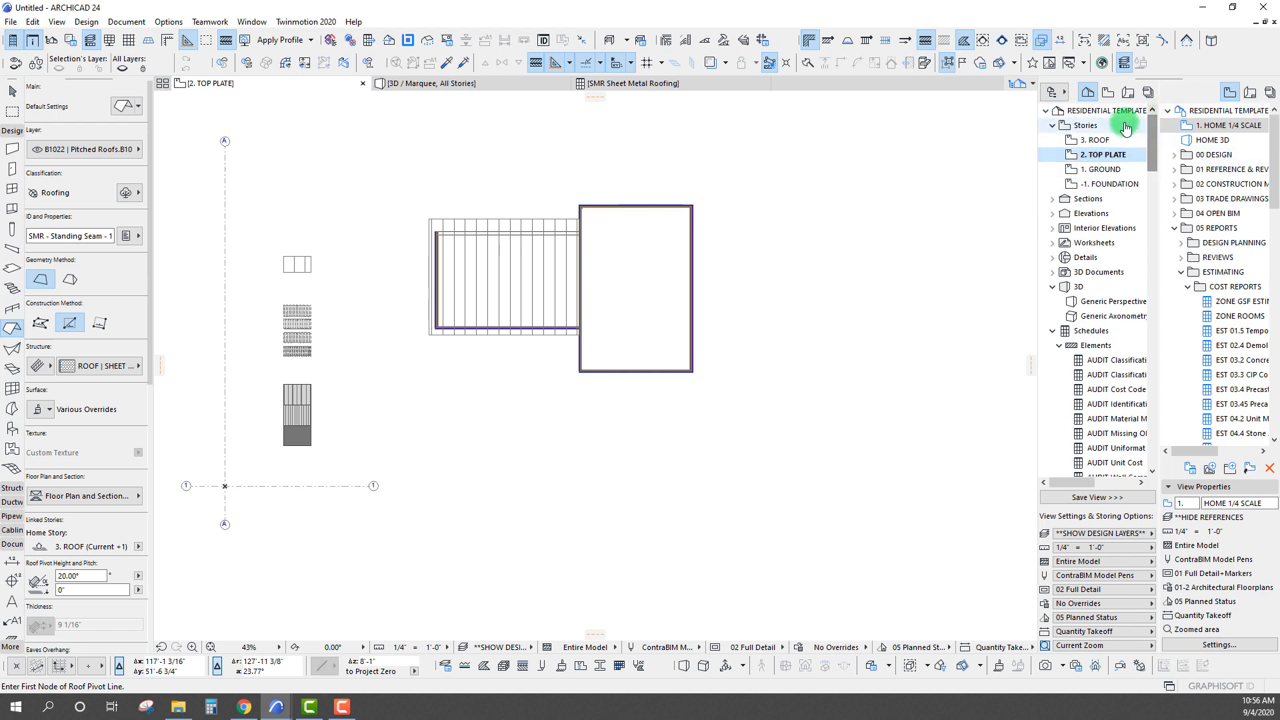
double_click(1094, 140)
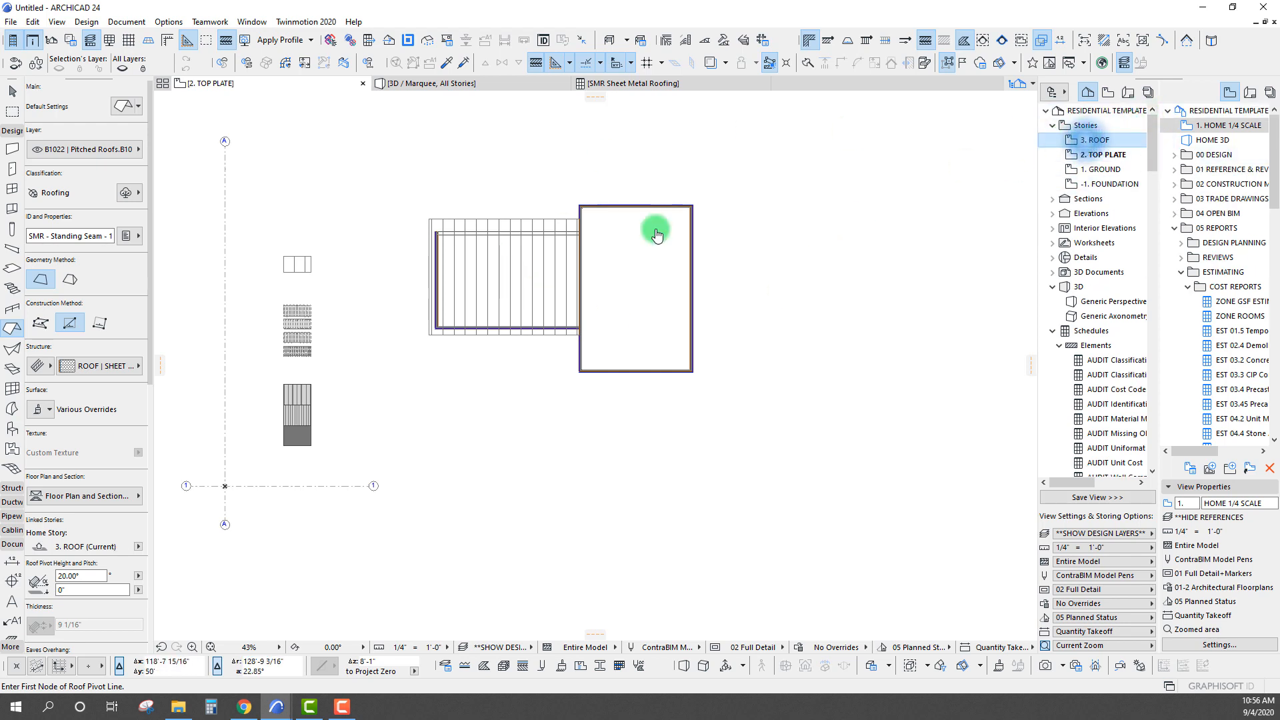
scroll(626, 257, "up", 3)
middle_click_drag(617, 252, 570, 316)
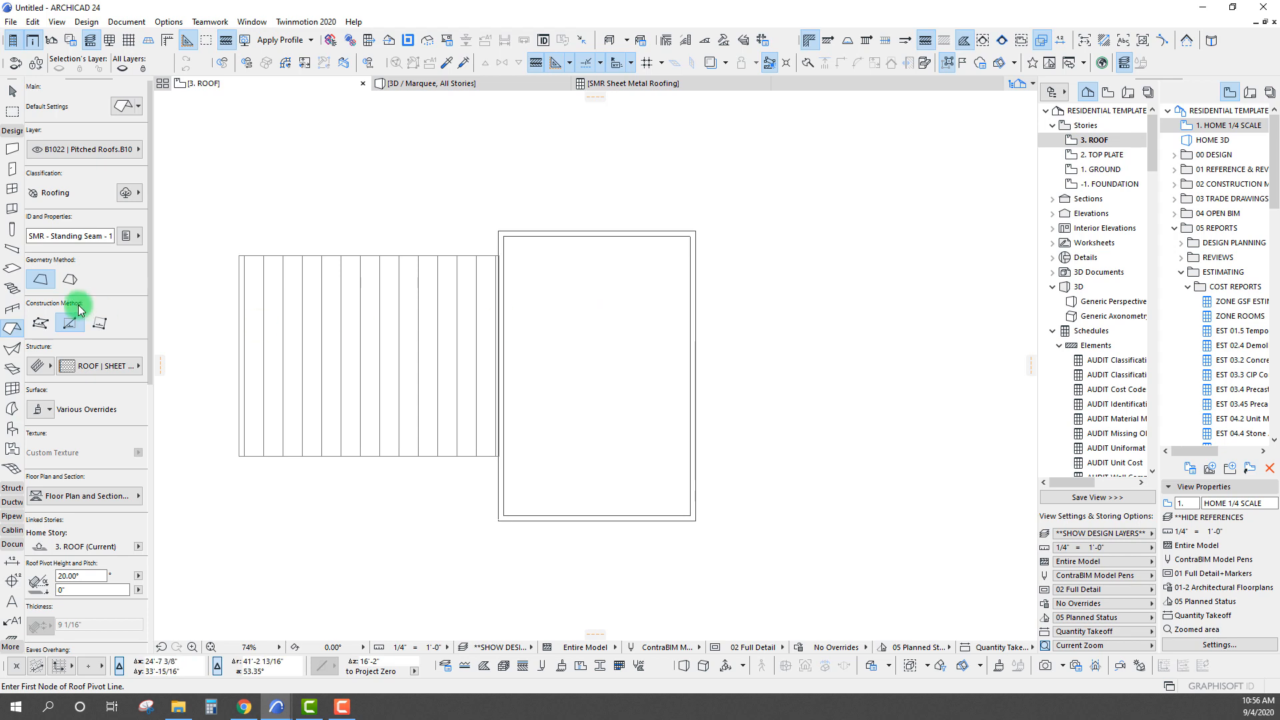
scroll(93, 312, "down", 3)
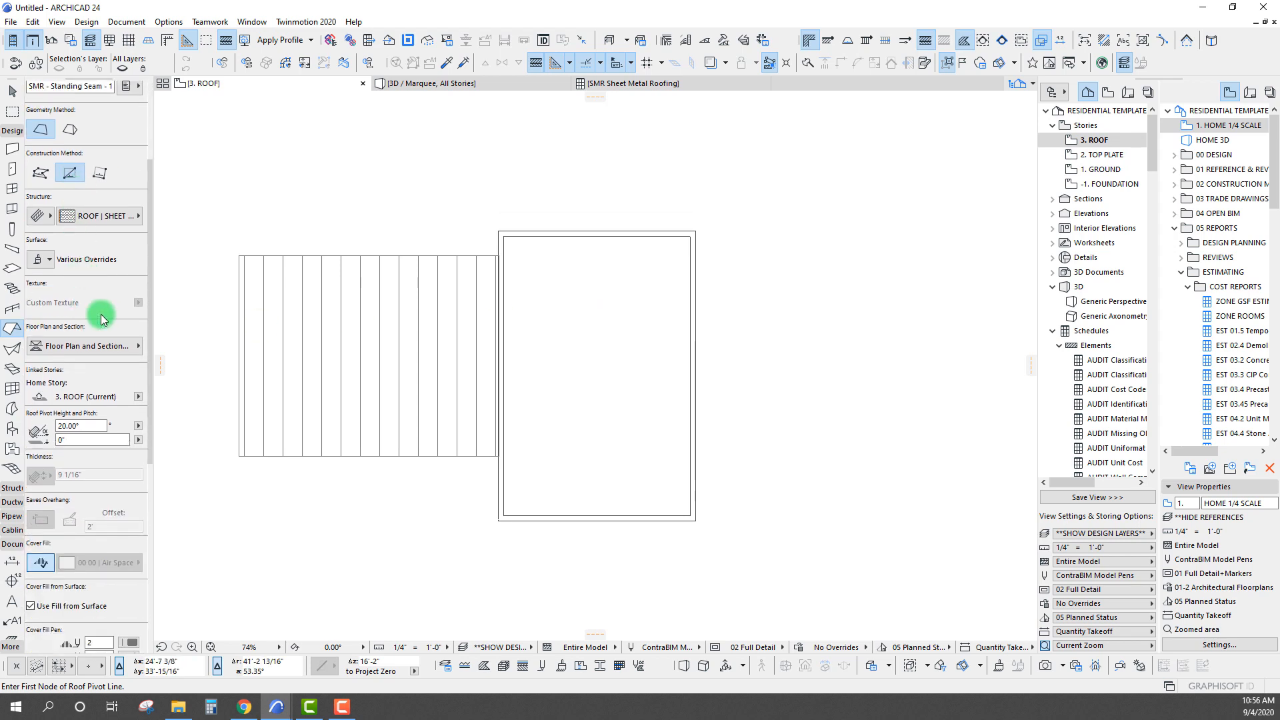
left_click(139, 397)
left_click(139, 395)
scroll(75, 248, "up", 1)
scroll(75, 251, "up", 3)
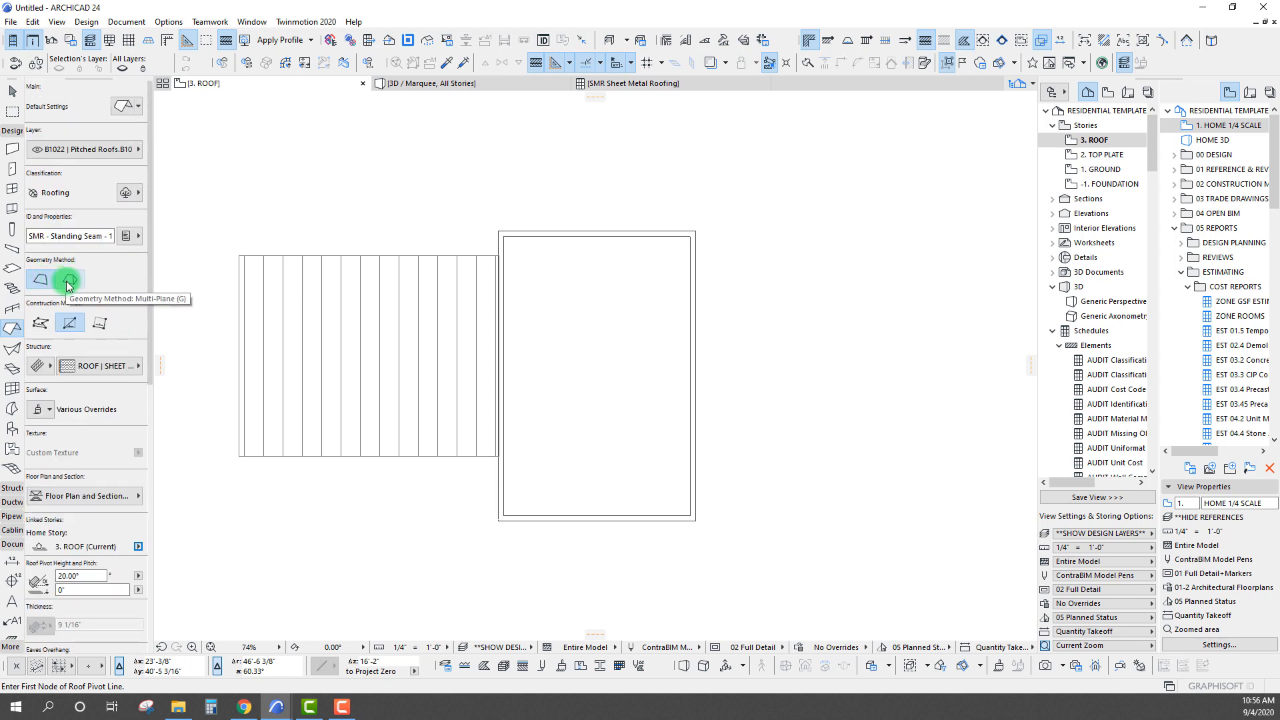
Create a Multi-Plane roof with 25° pitch and 2' eaves offset around the MULT-PLANE ROOF building's walls on the 2. TOP PLATE story
left_click(68, 281)
scroll(90, 366, "down", 5)
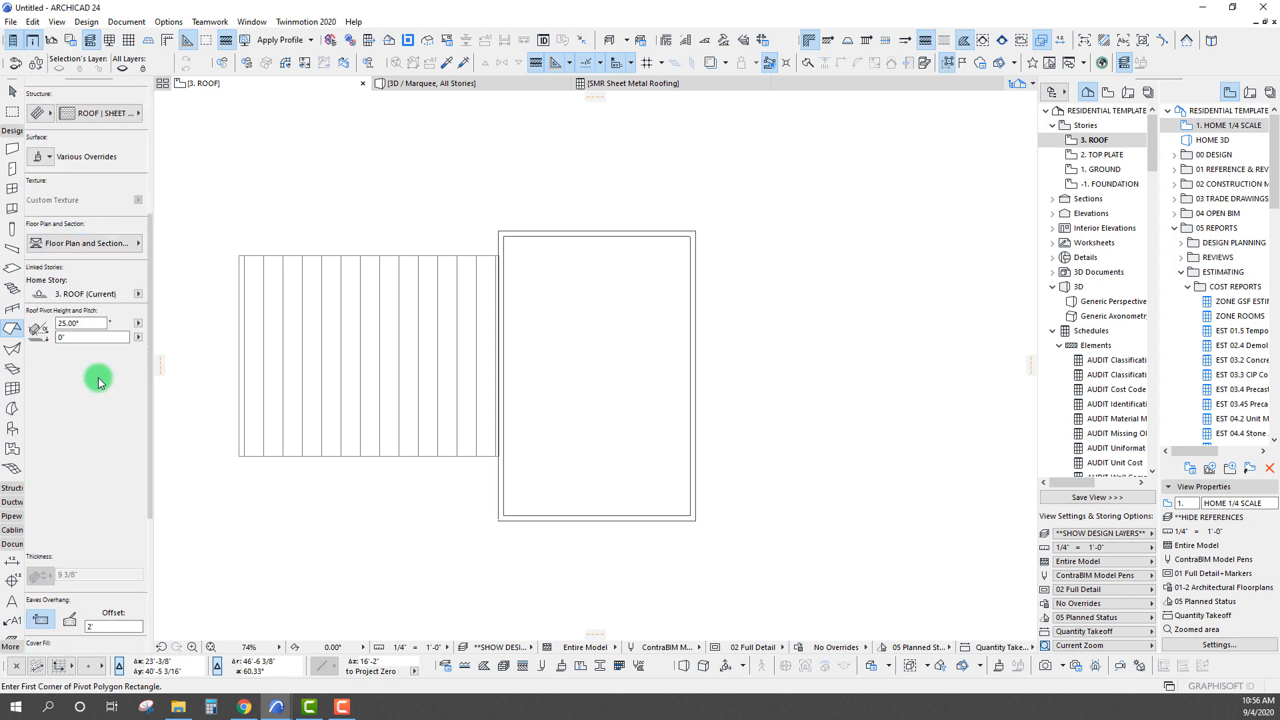
left_click(105, 422)
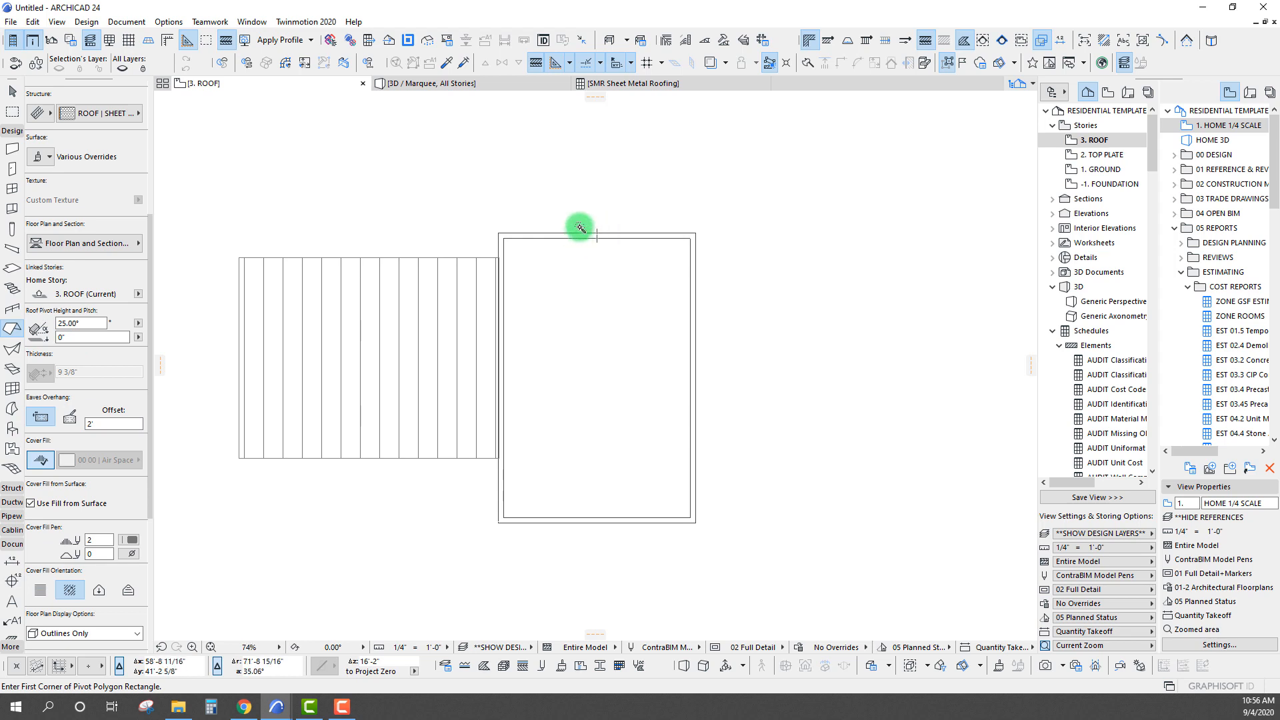
left_click(1102, 155)
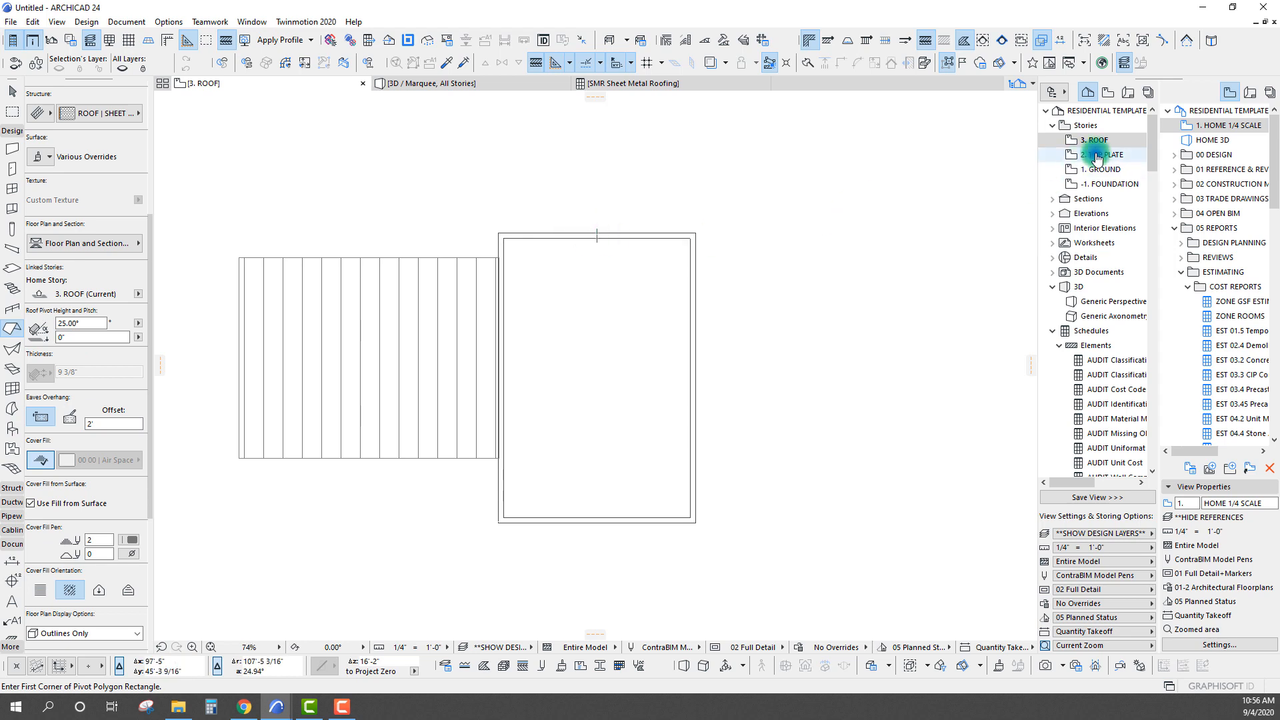
key("space")
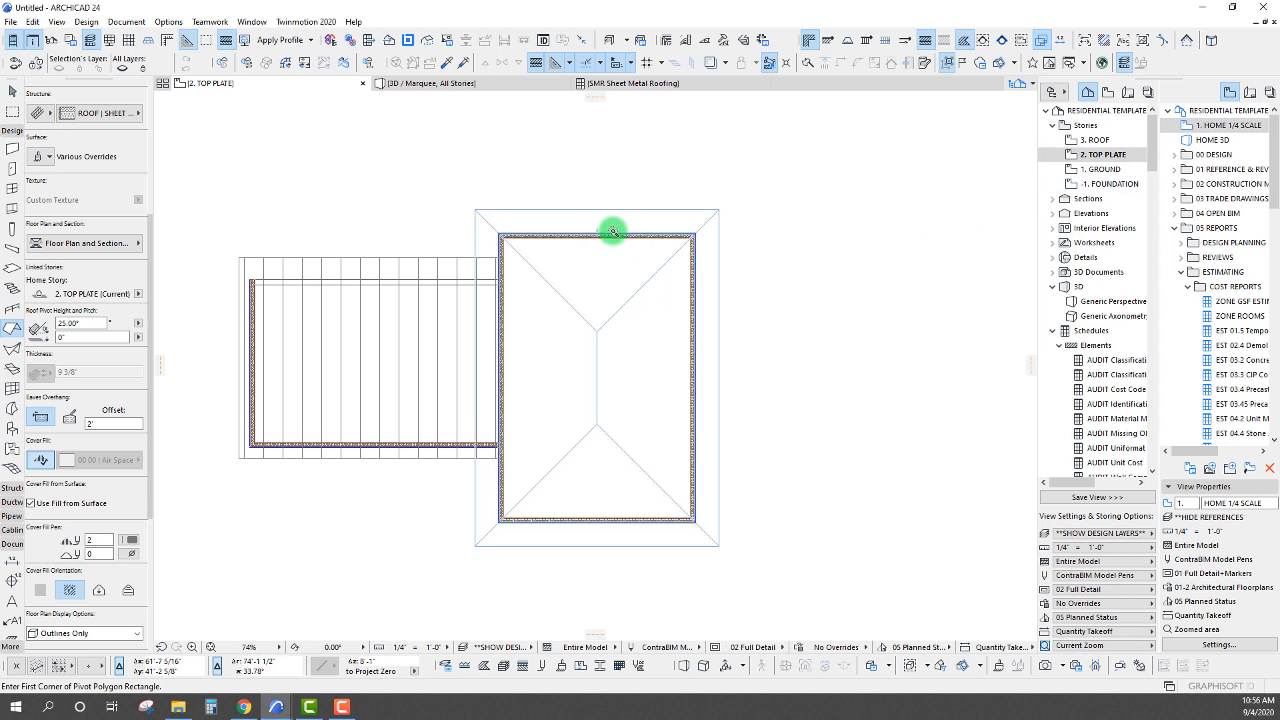
left_click(612, 232)
scroll(430, 384, "down", 3)
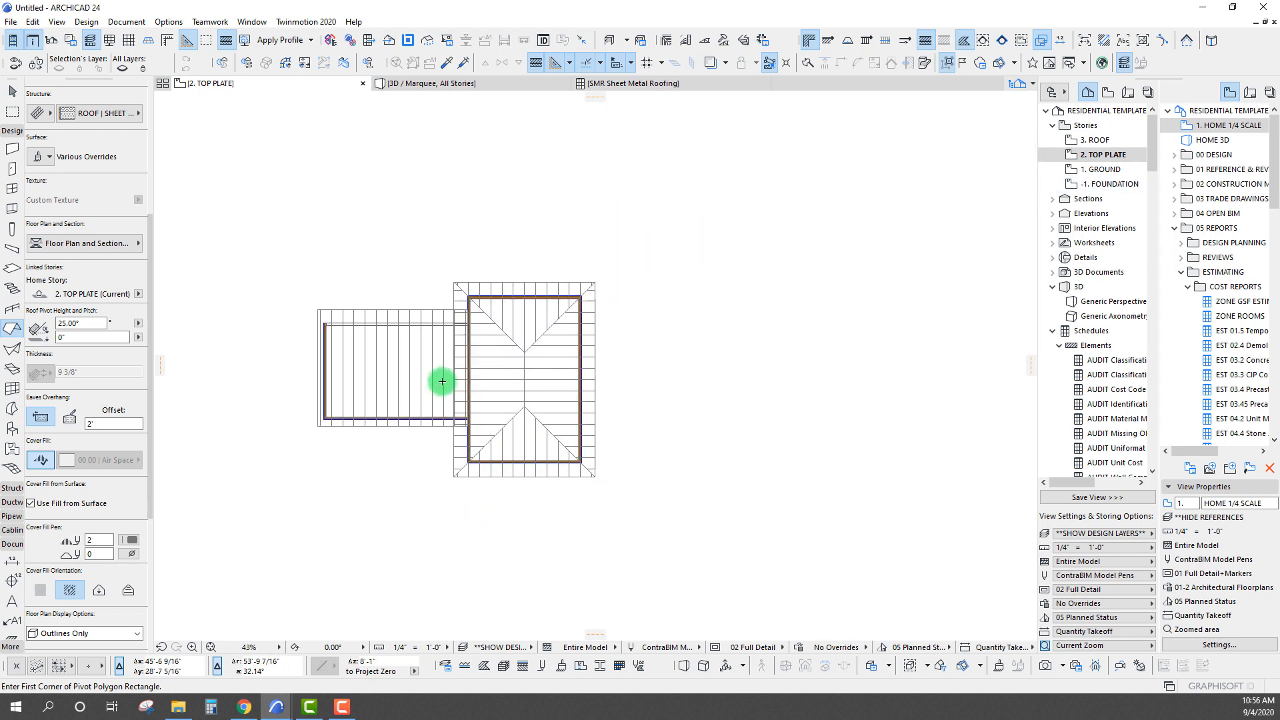
Select the new hip roof and show its Element Information clear of the roof
left_click(517, 345, "shift")
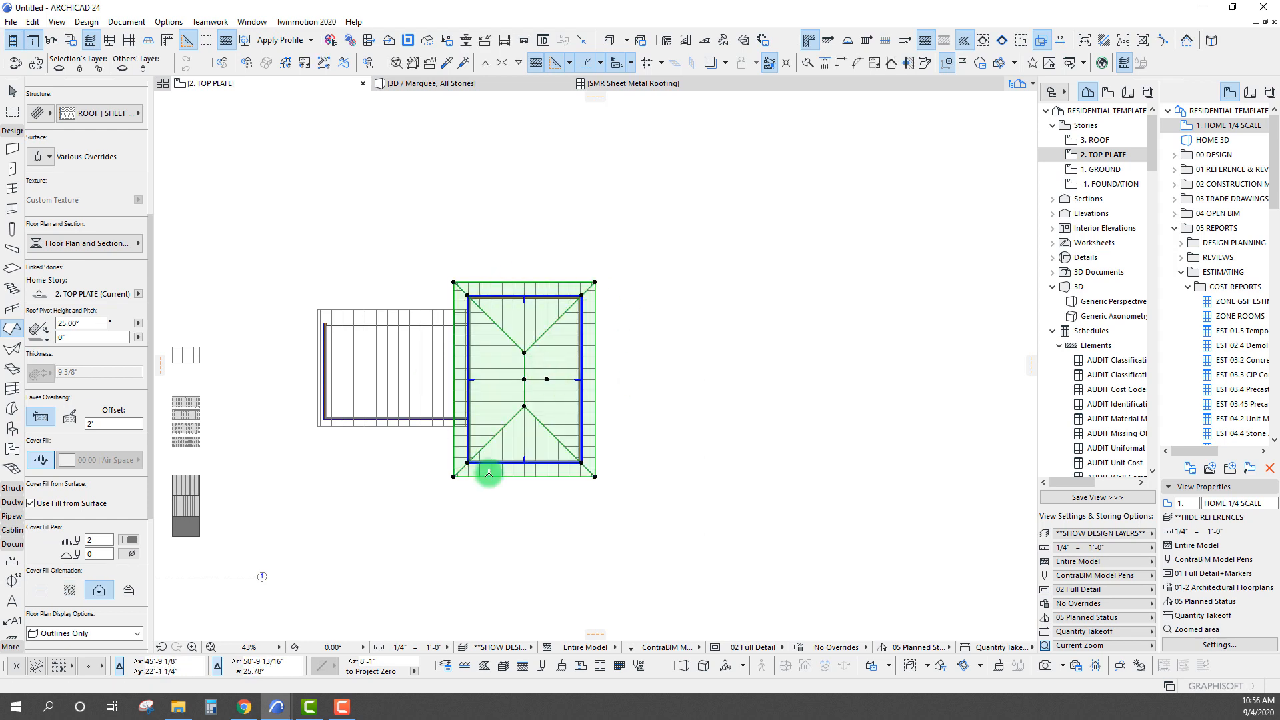
scroll(609, 363, "up", 5)
scroll(520, 331, "down", 5)
scroll(704, 506, "up", 1)
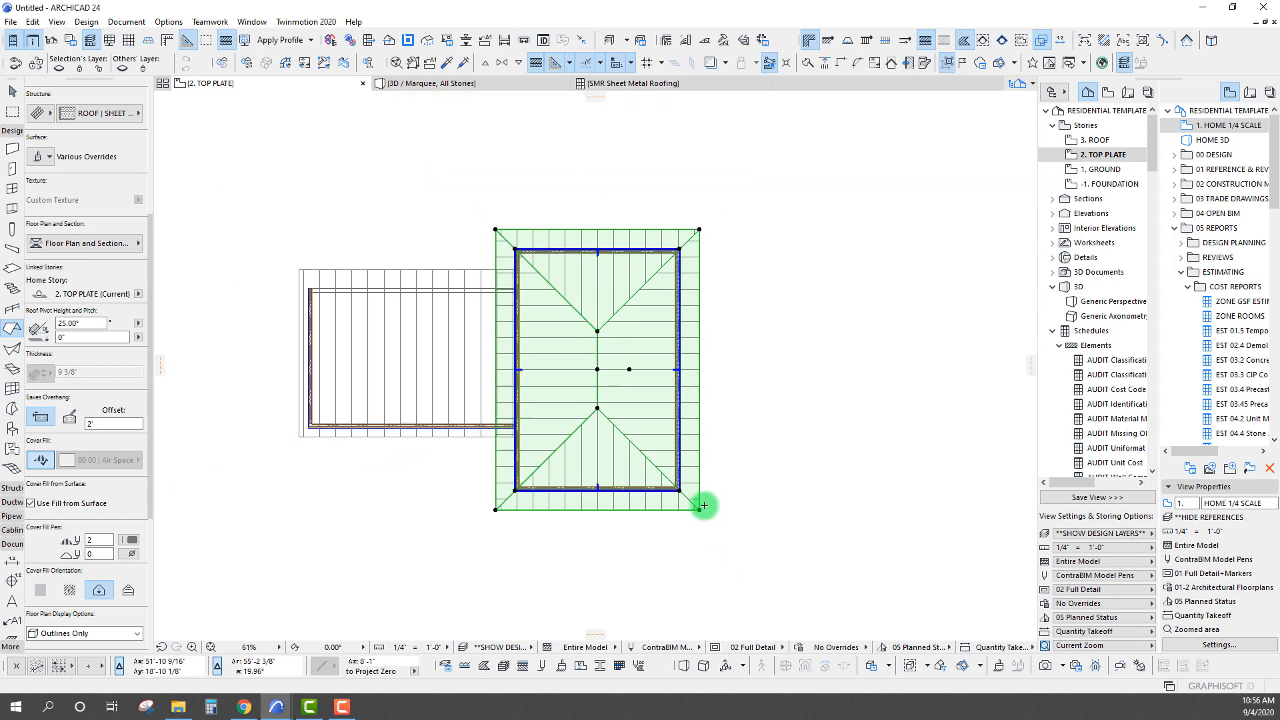
middle_click_drag(622, 341, 644, 337)
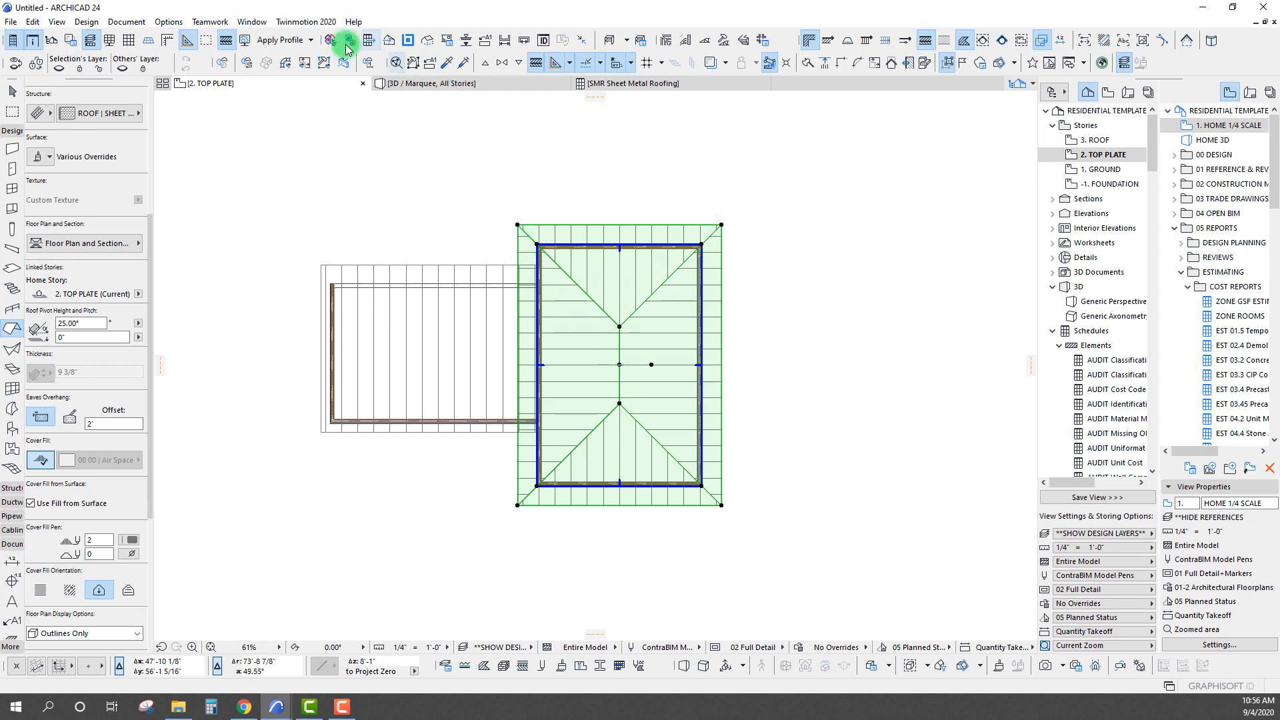
left_click(252, 22)
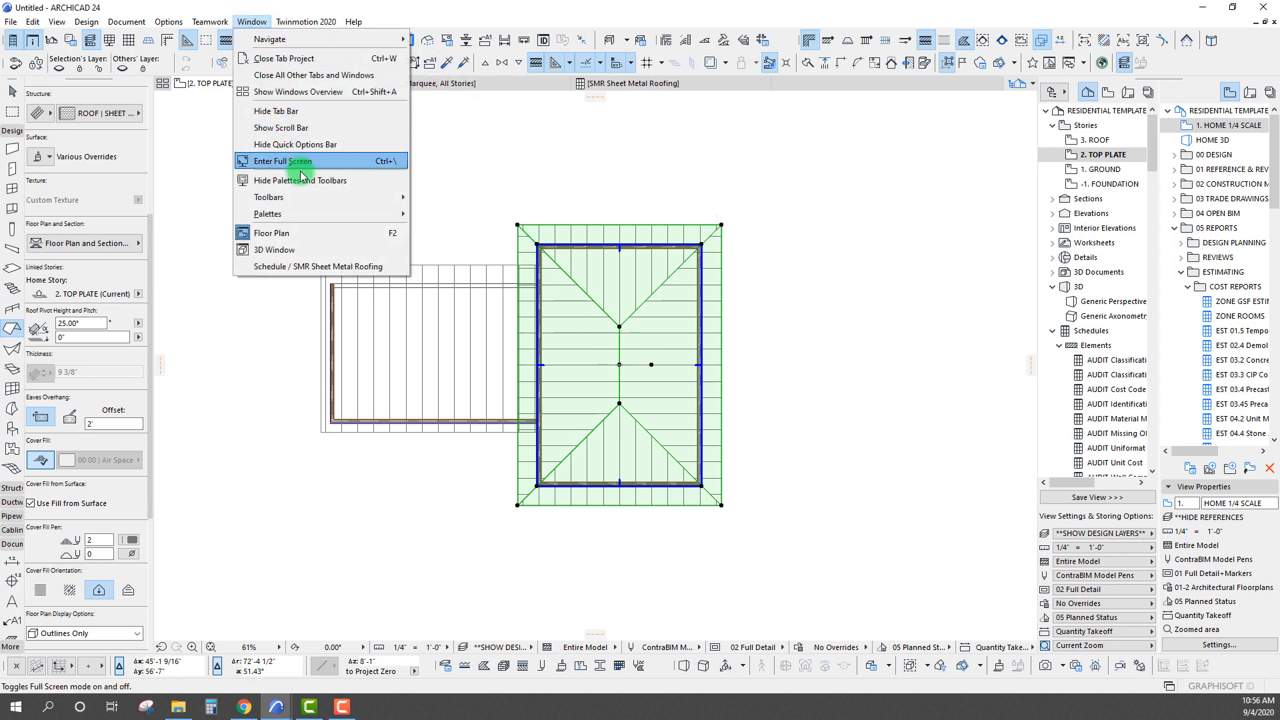
mouse_move(321, 217)
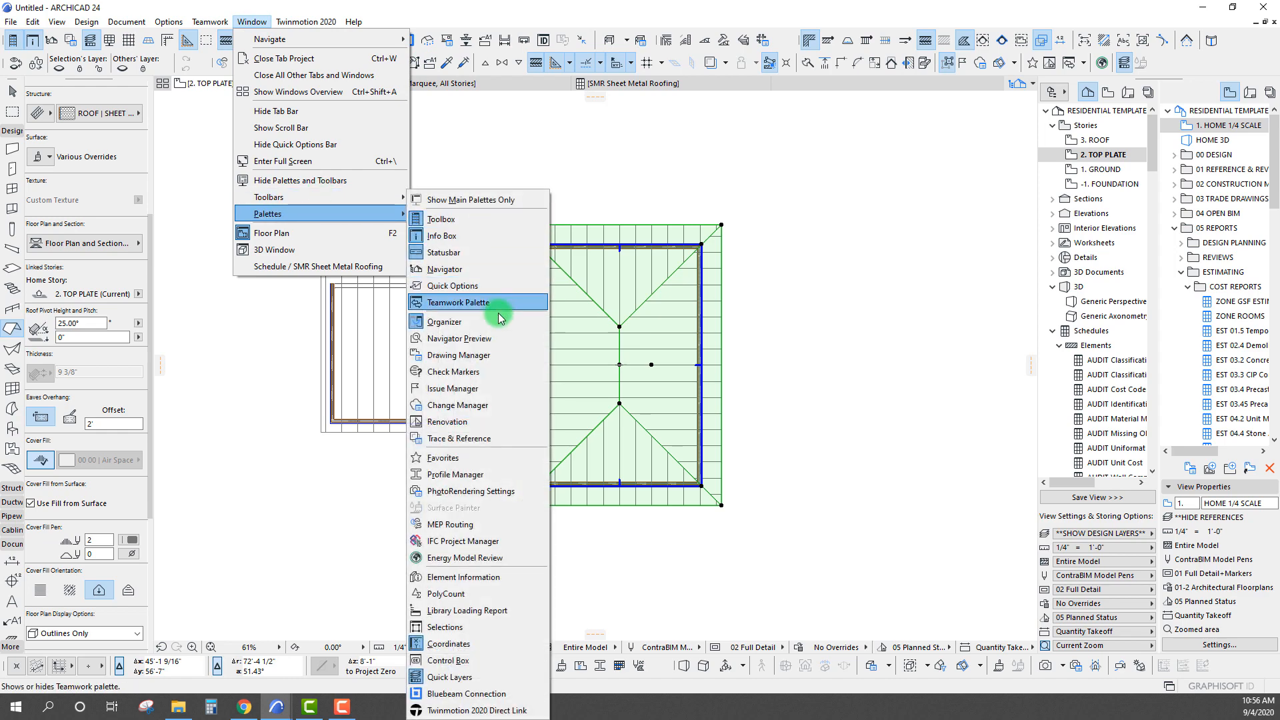
left_click(474, 577)
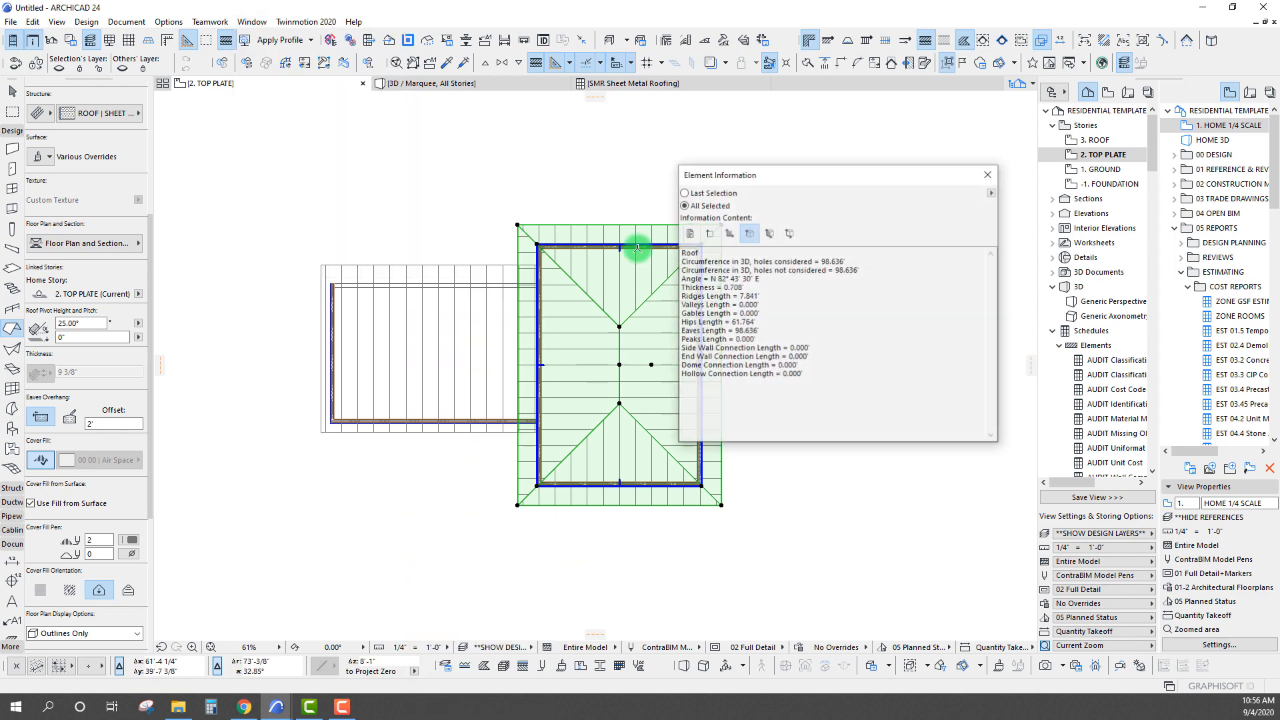
left_click_drag(739, 176, 880, 189)
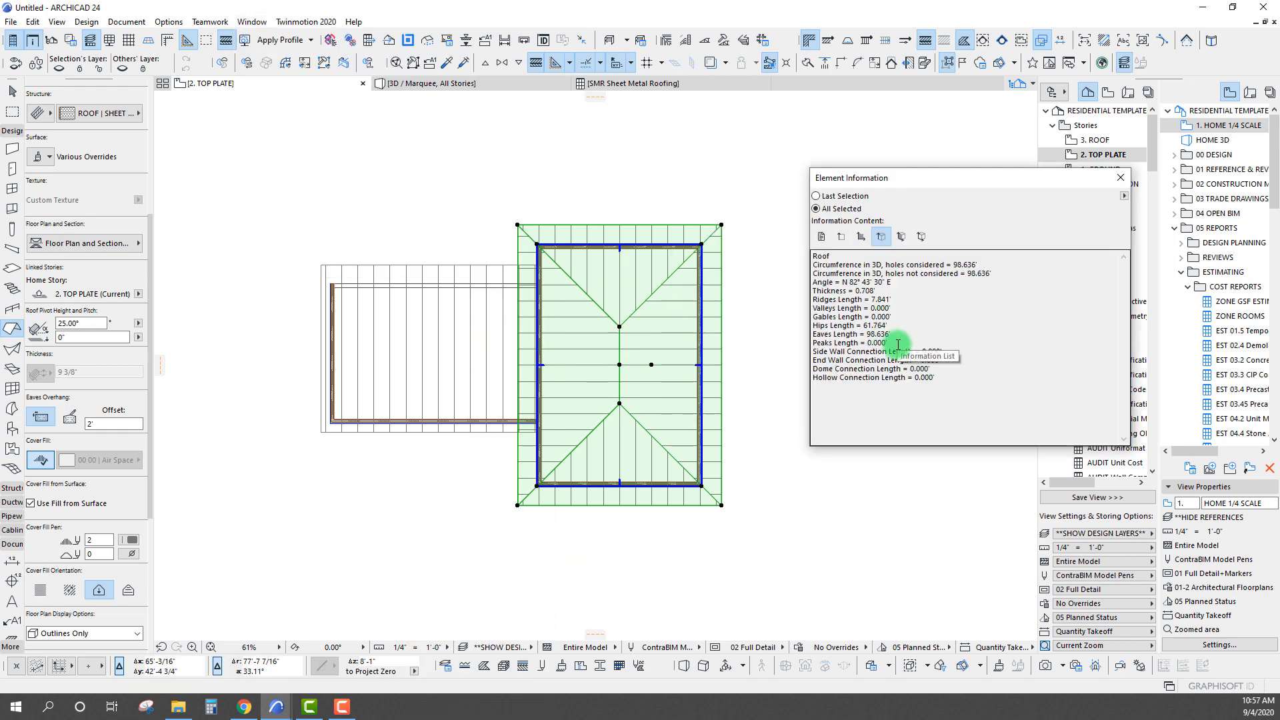
Review the Ridges, Hips, Eaves and Peaks lengths in the hip roof's Element Information
left_click_drag(895, 342, 832, 307)
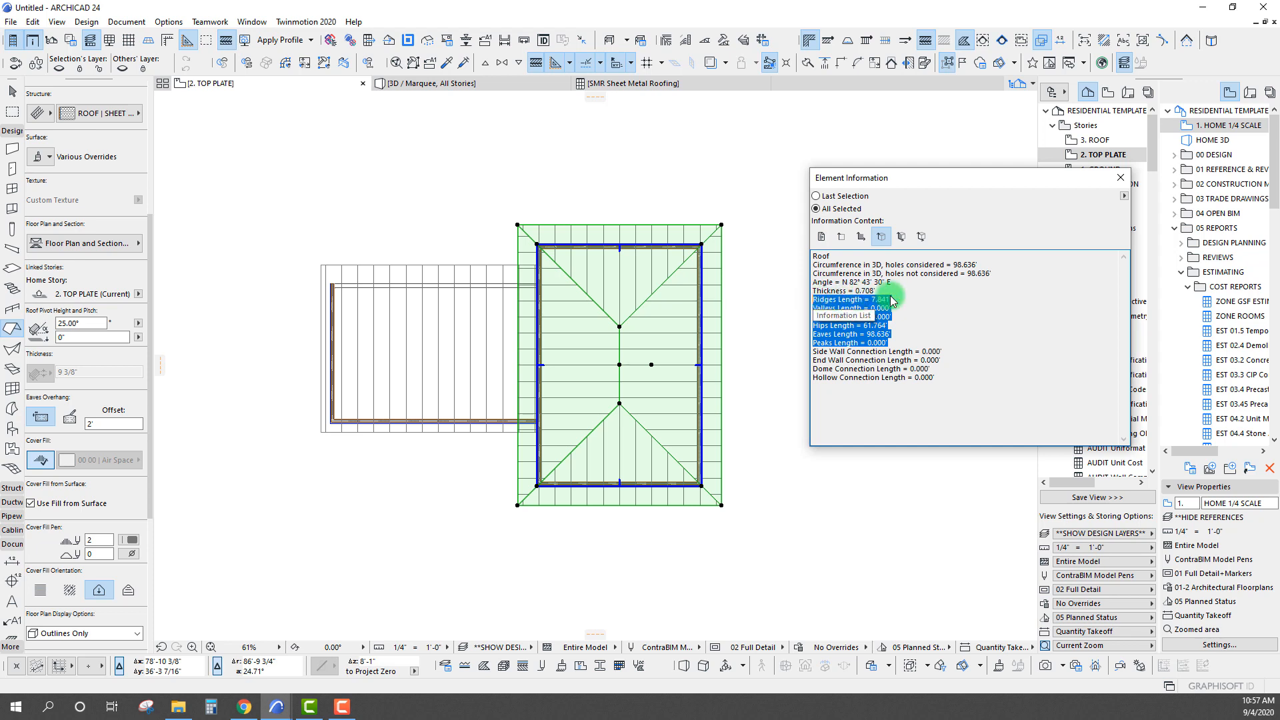
left_click_drag(819, 325, 897, 325)
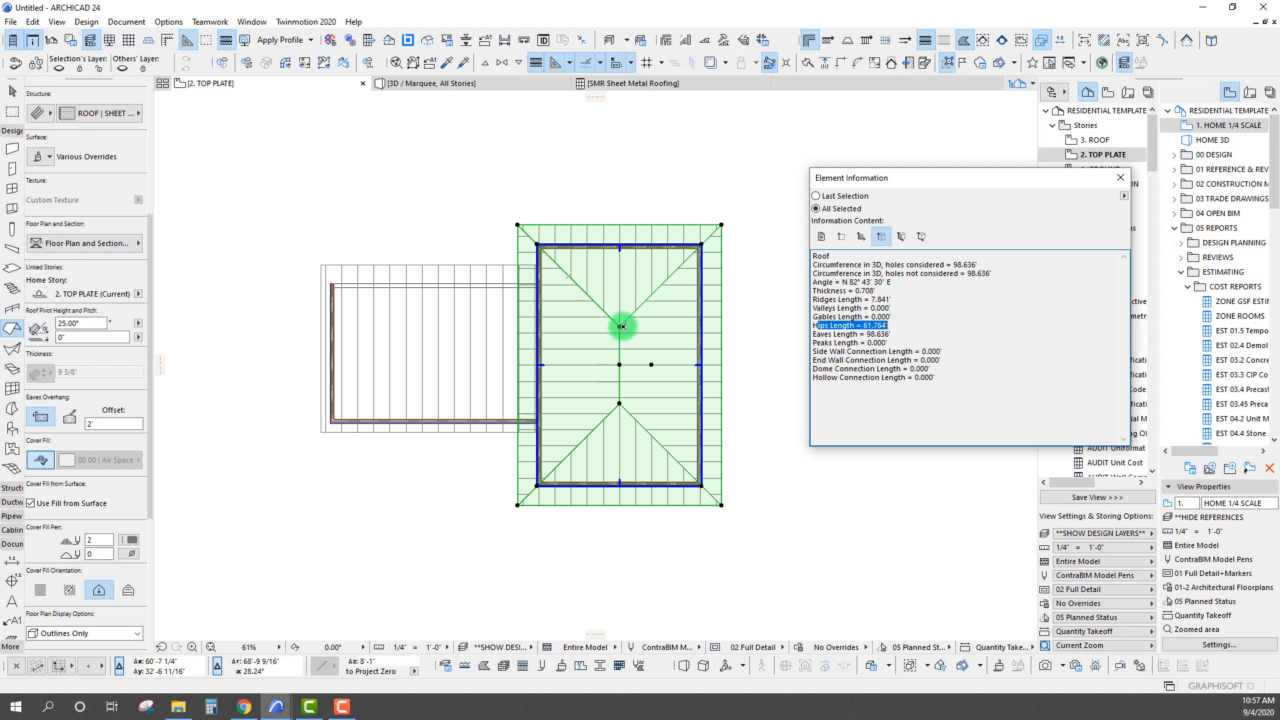
left_click_drag(899, 336, 804, 341)
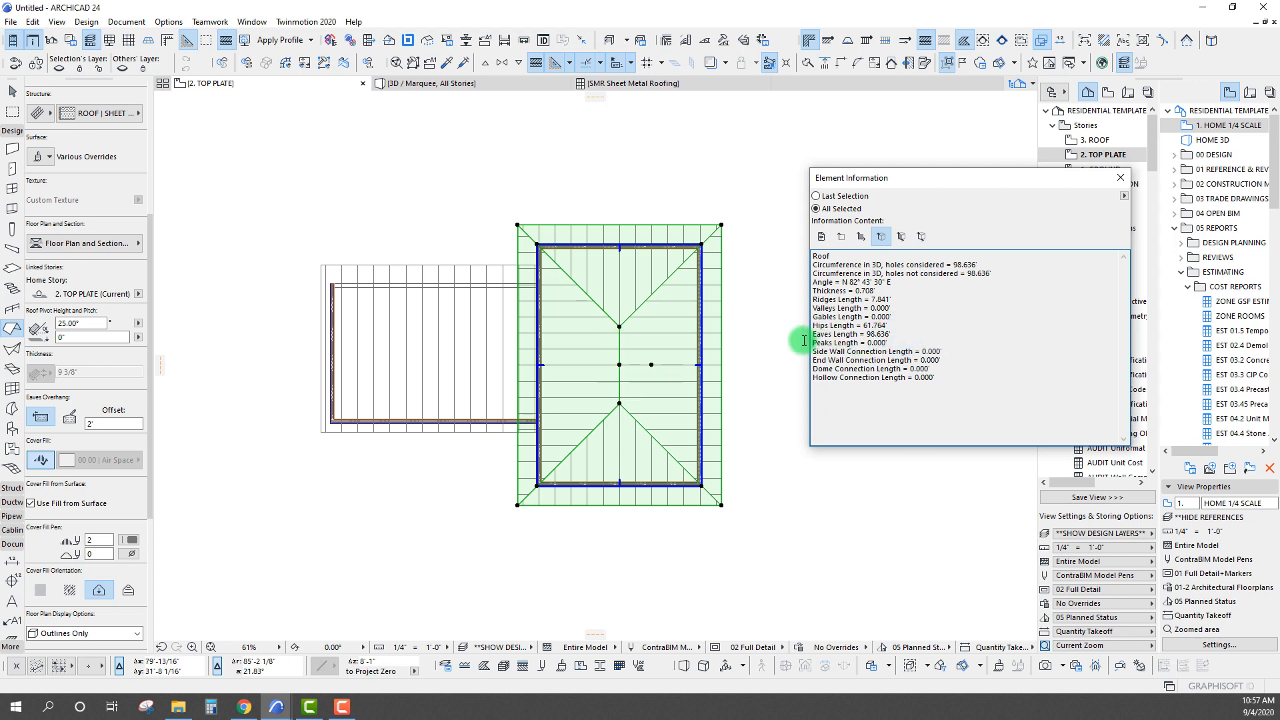
left_click(868, 335)
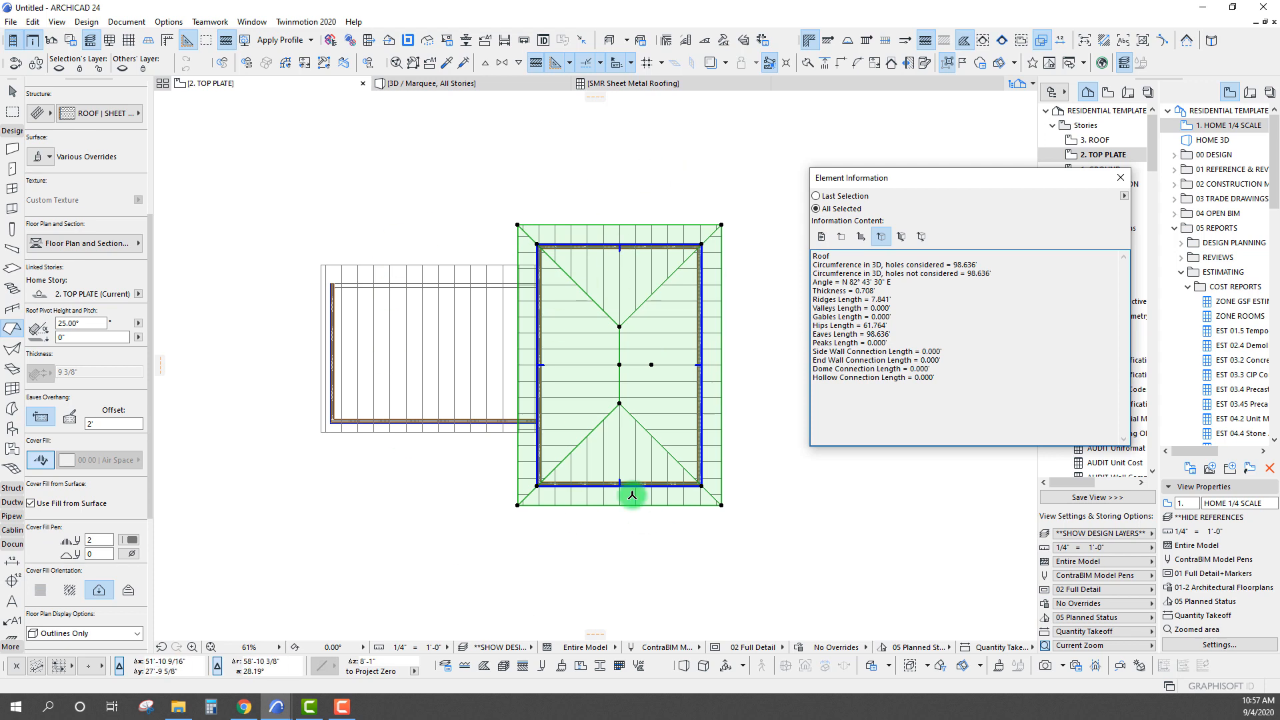
Measure the hip roof's ridge between its two end points to compare it with the listed Ridges Length
left_click_drag(904, 181, 919, 184)
middle_click_drag(682, 245, 566, 214)
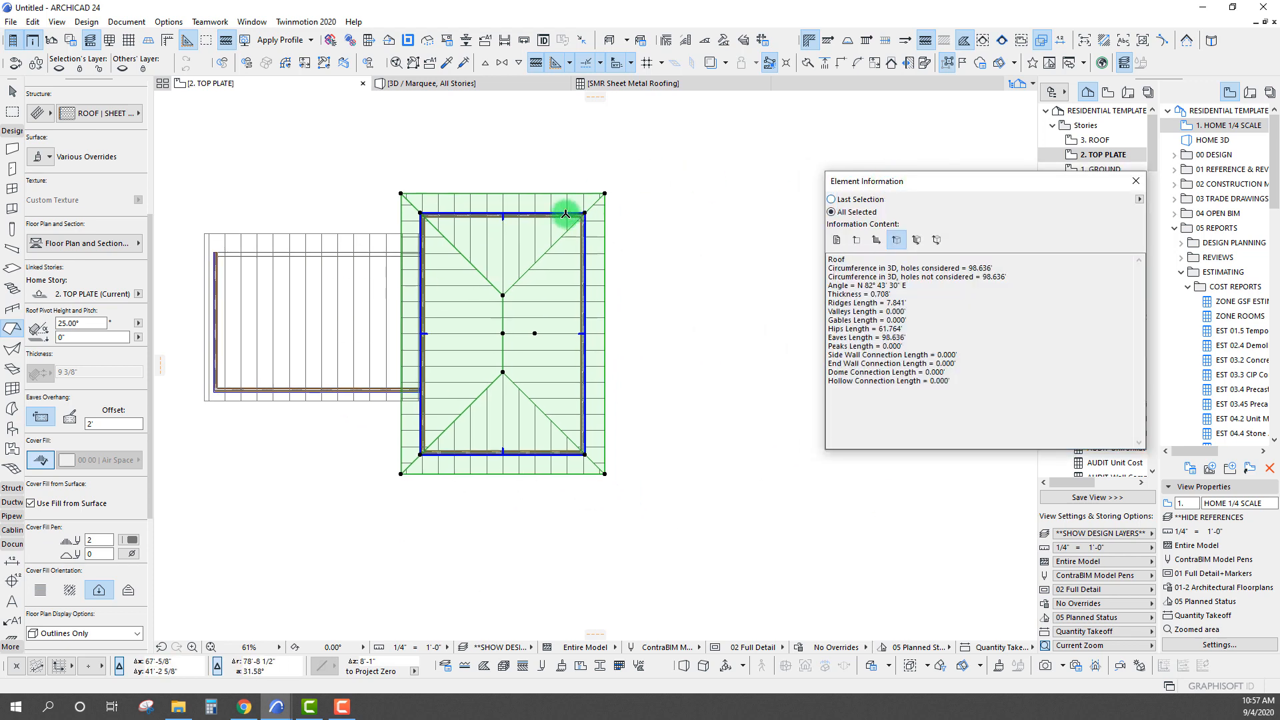
key("m")
left_click(503, 295)
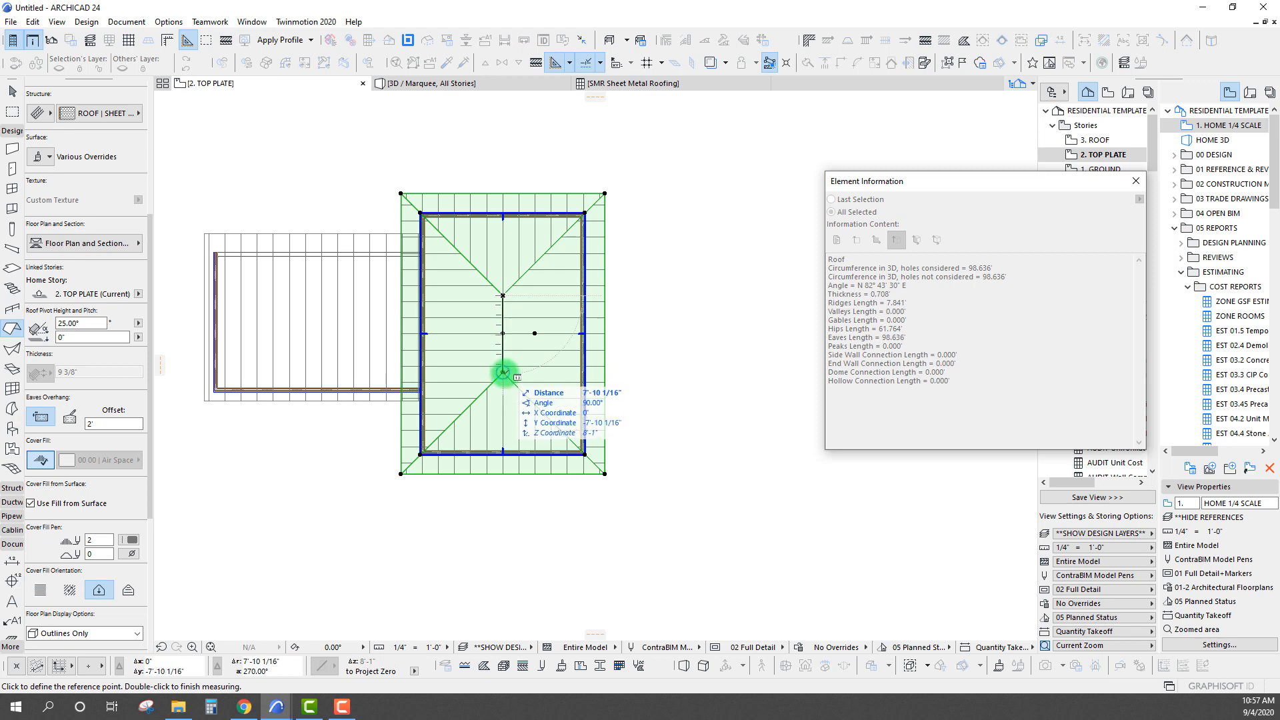
key("Escape")
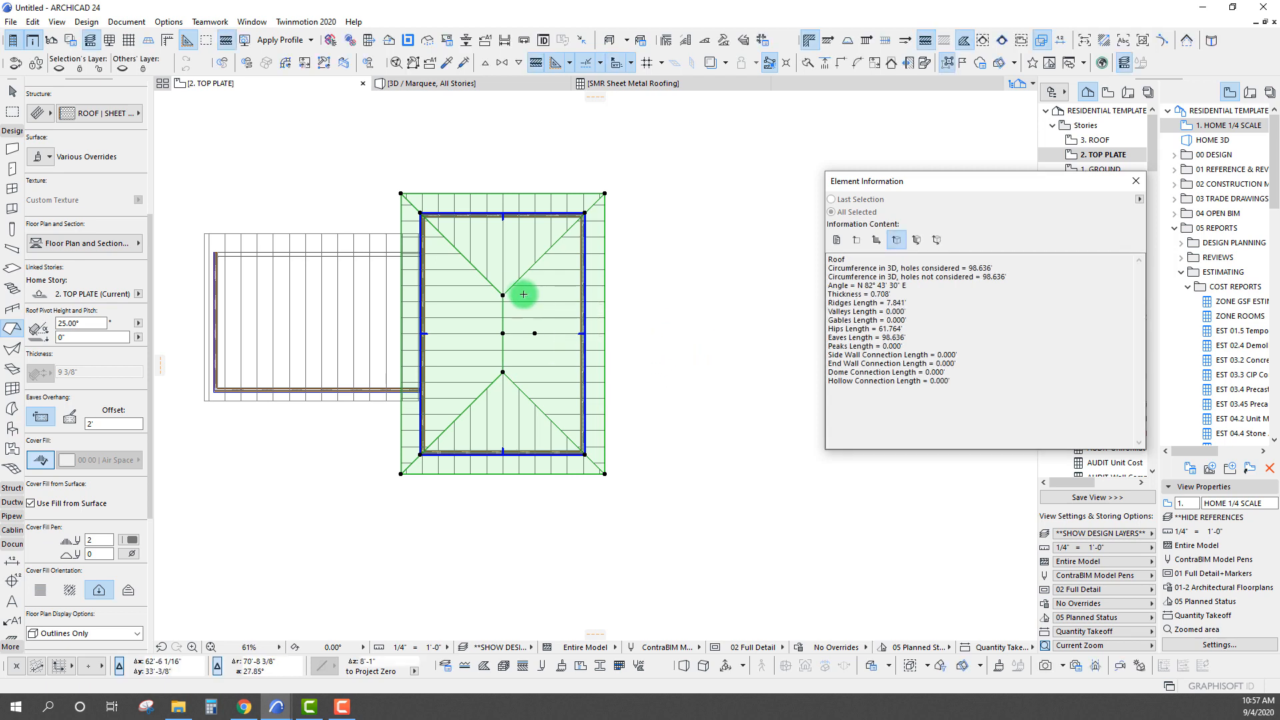
Measure one hip from the ridge end to the roof's outer corner to compare with the listed Hips Length
key("m")
left_click(503, 296)
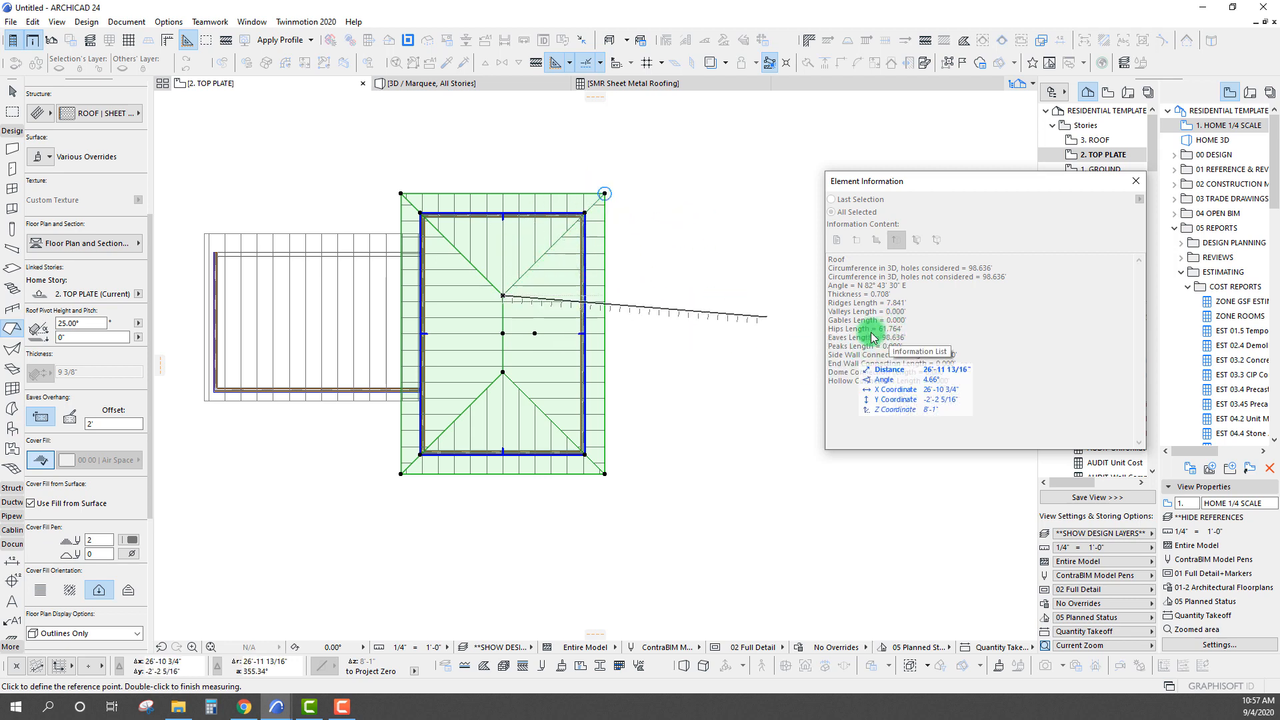
key("Escape")
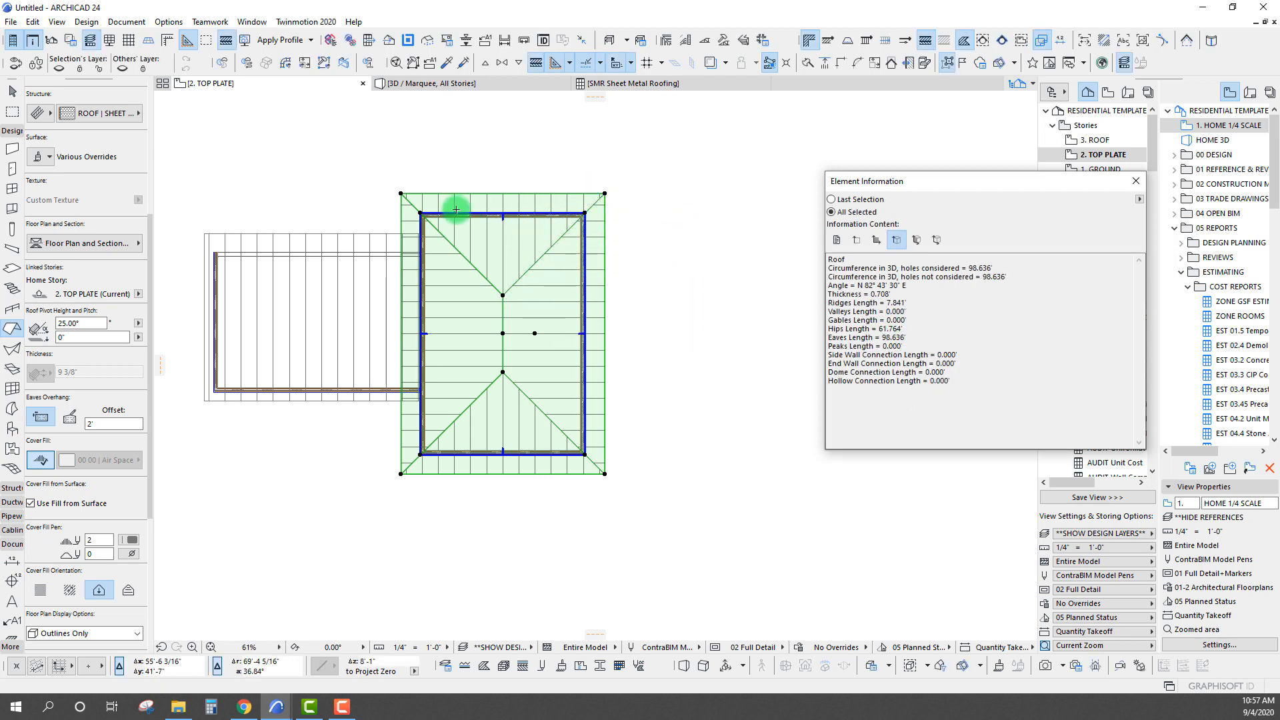
Measure the cumulative length around the hip roof's outer eaves corners to compare with the listed Eaves Length
key("m")
left_click(401, 193)
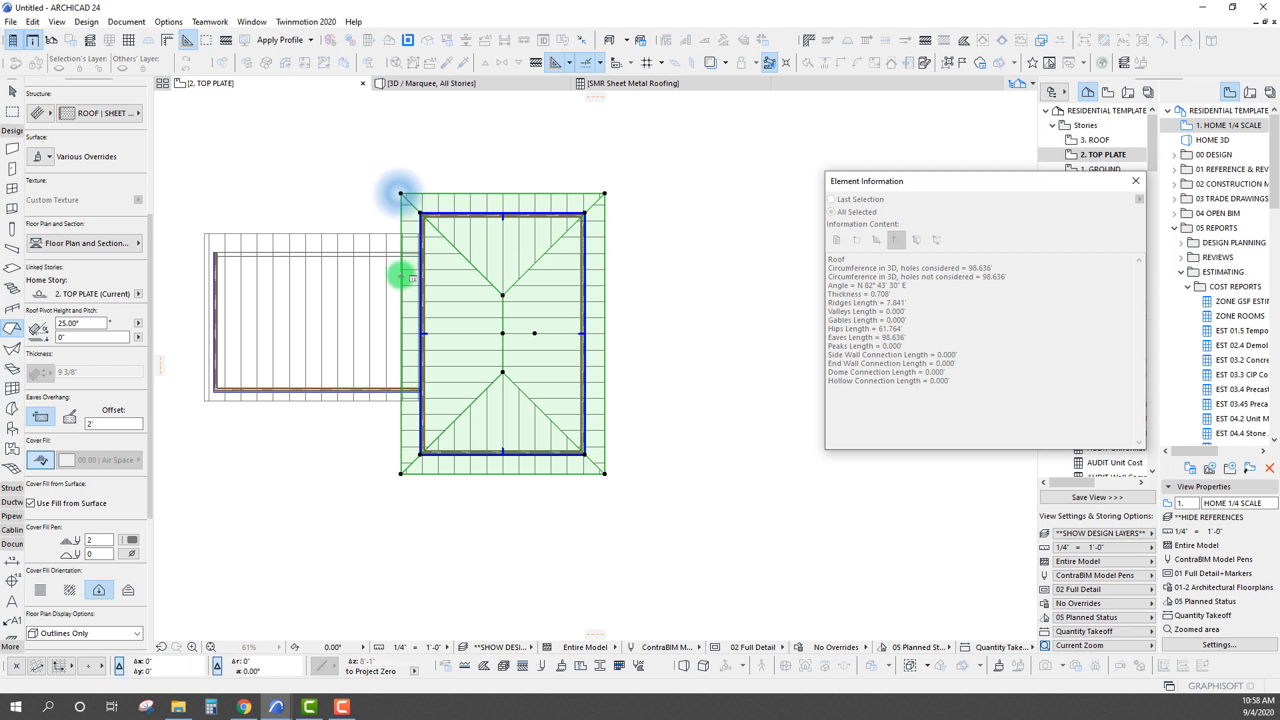
left_click(401, 473)
left_click(603, 475)
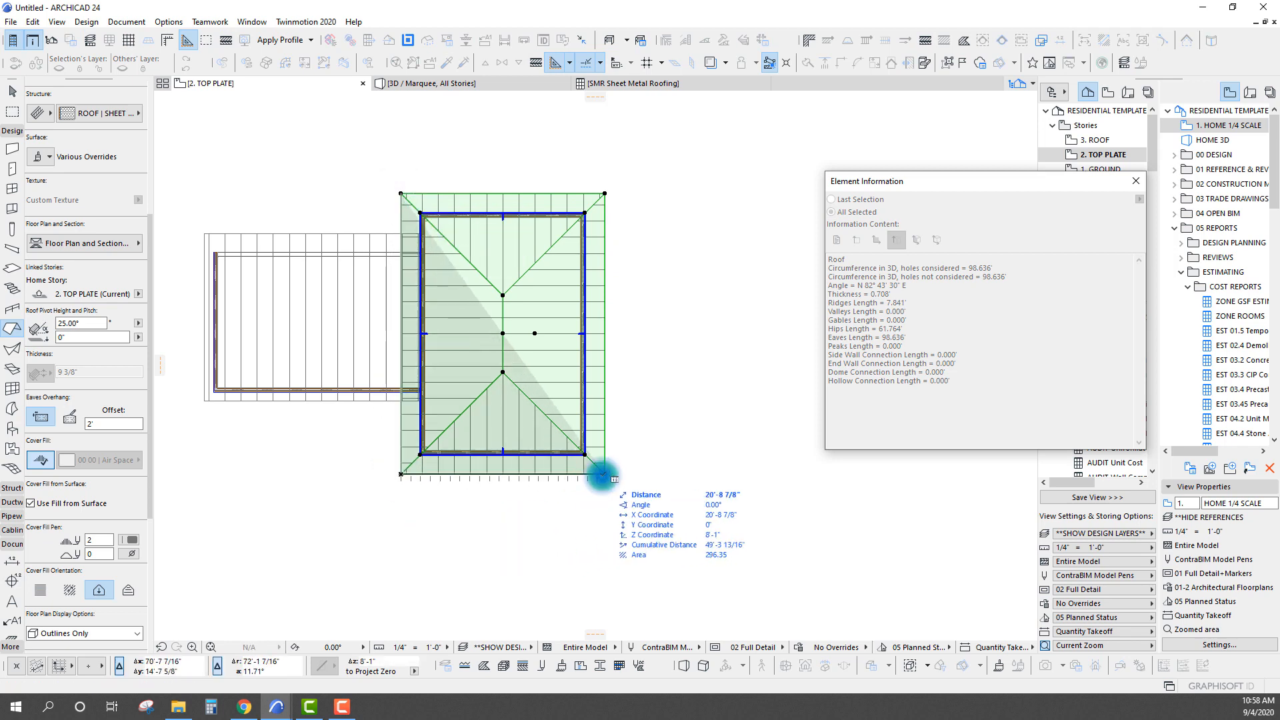
left_click(605, 194)
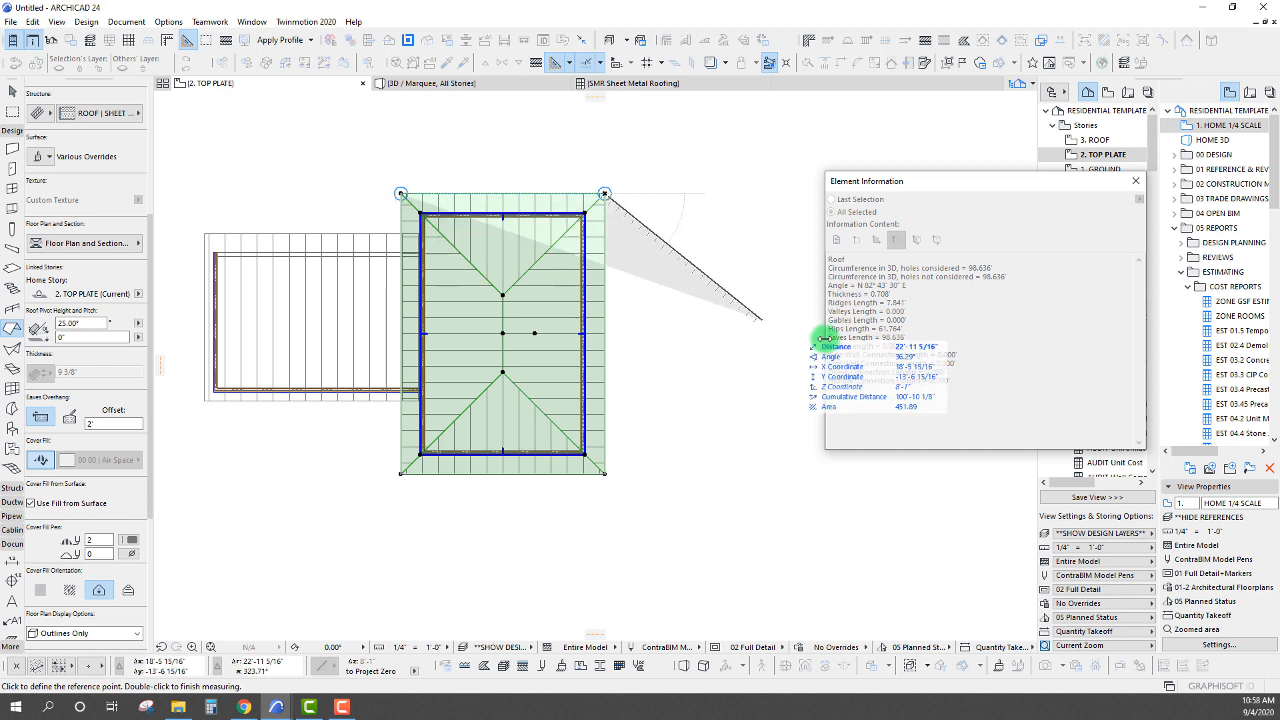
End the eaves measurement and check the roofs' Element IDs in the Sheet Metal Roofing schedule
key("Escape")
key("Escape")
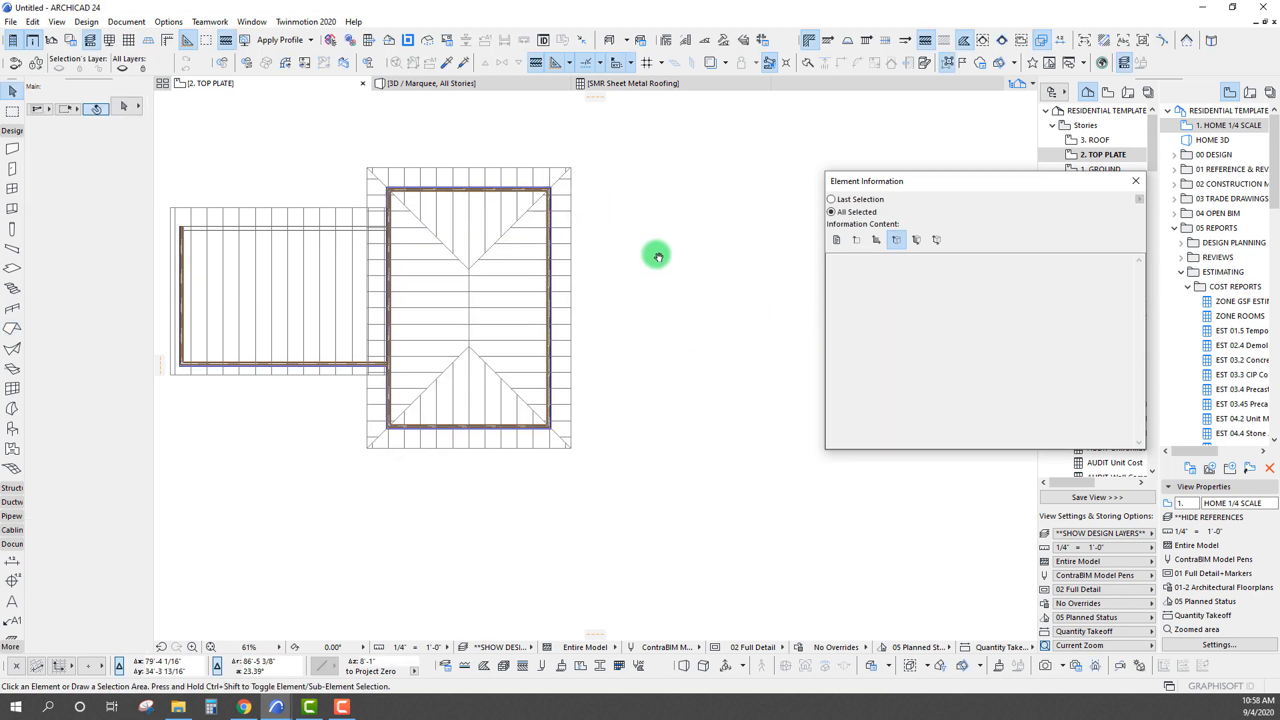
left_click_drag(857, 180, 637, 181)
left_click(618, 91)
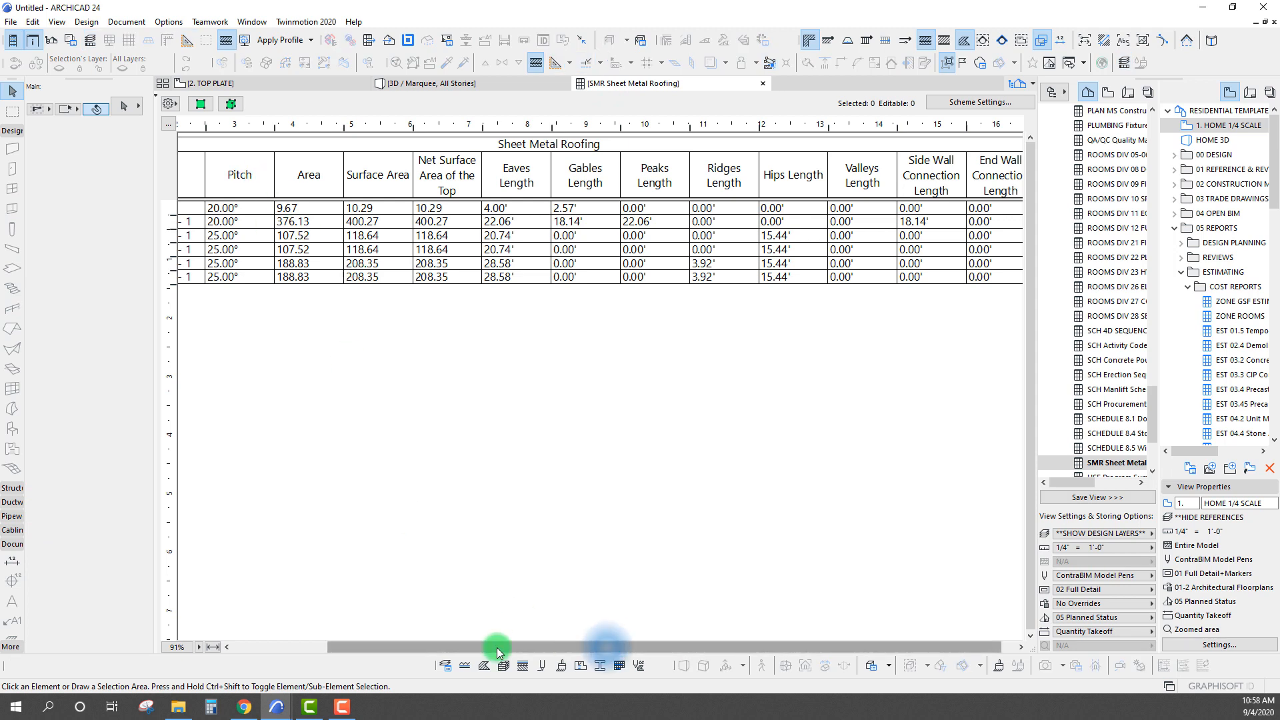
left_click_drag(500, 648, 380, 557)
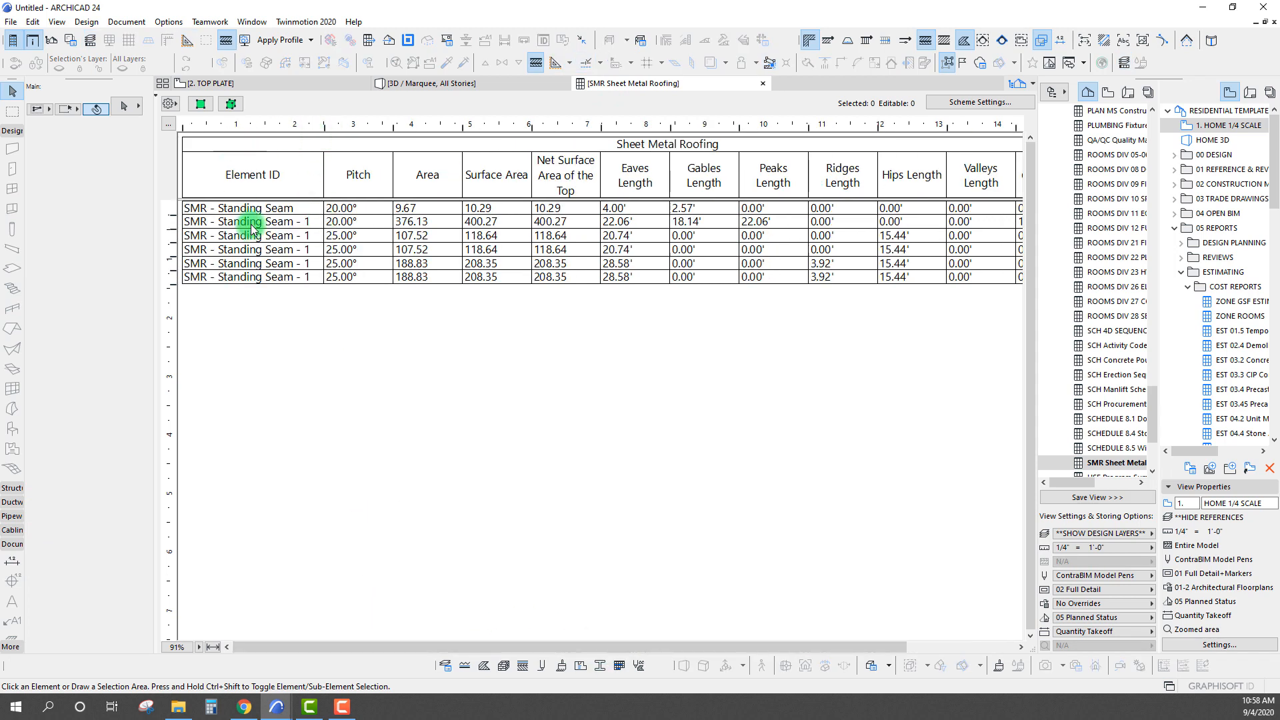
Change the hip roof's ID to SMR - Standing Seam - 2 in the Top Plate plan
left_click(202, 104)
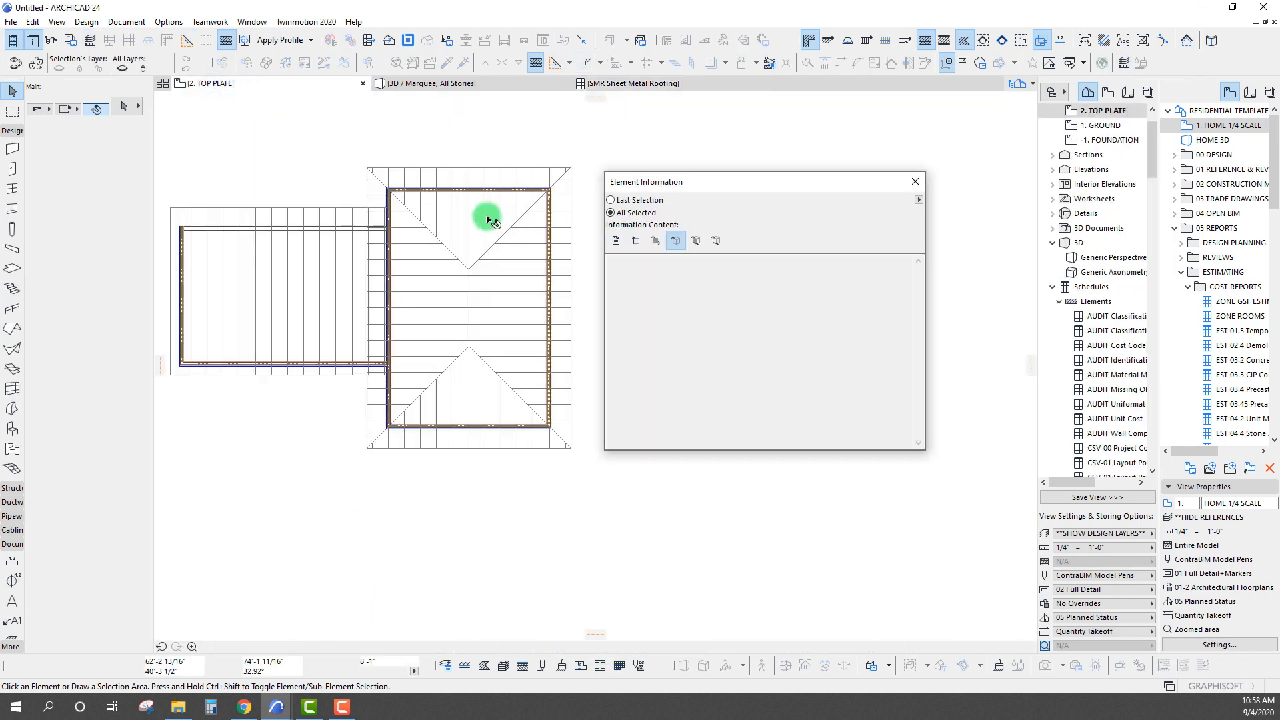
left_click(492, 243)
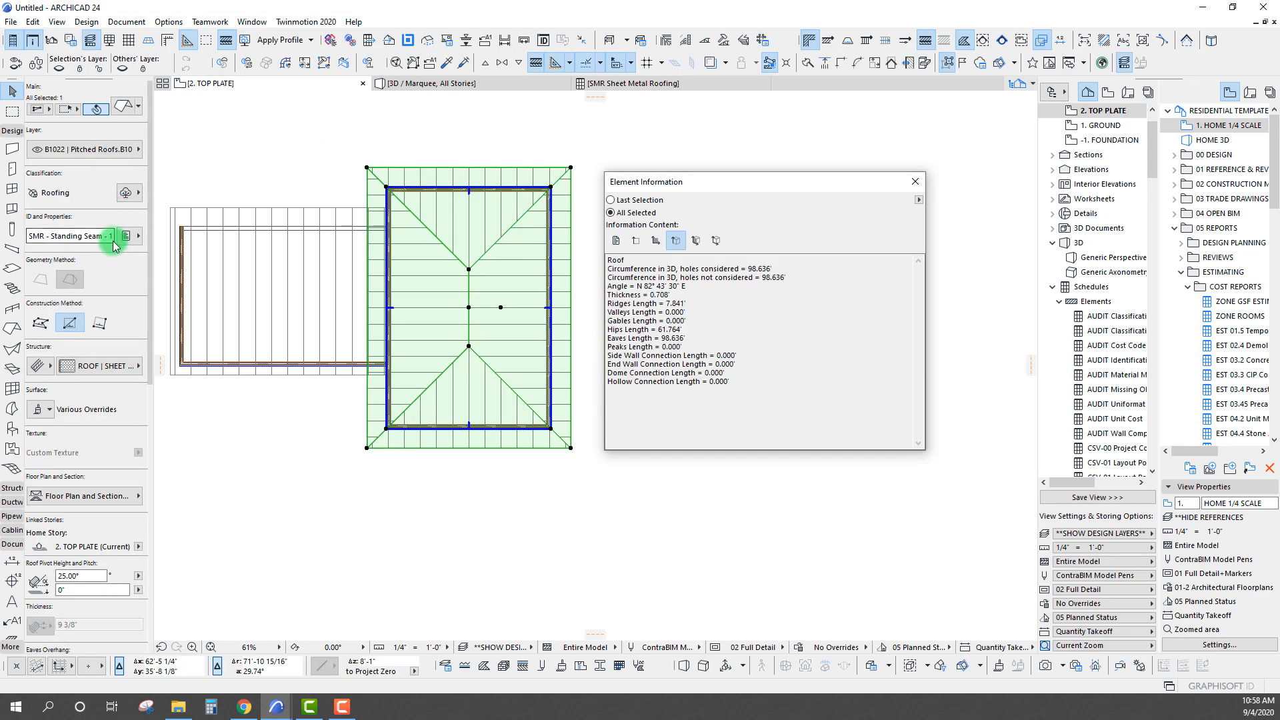
left_click(126, 236)
type("2")
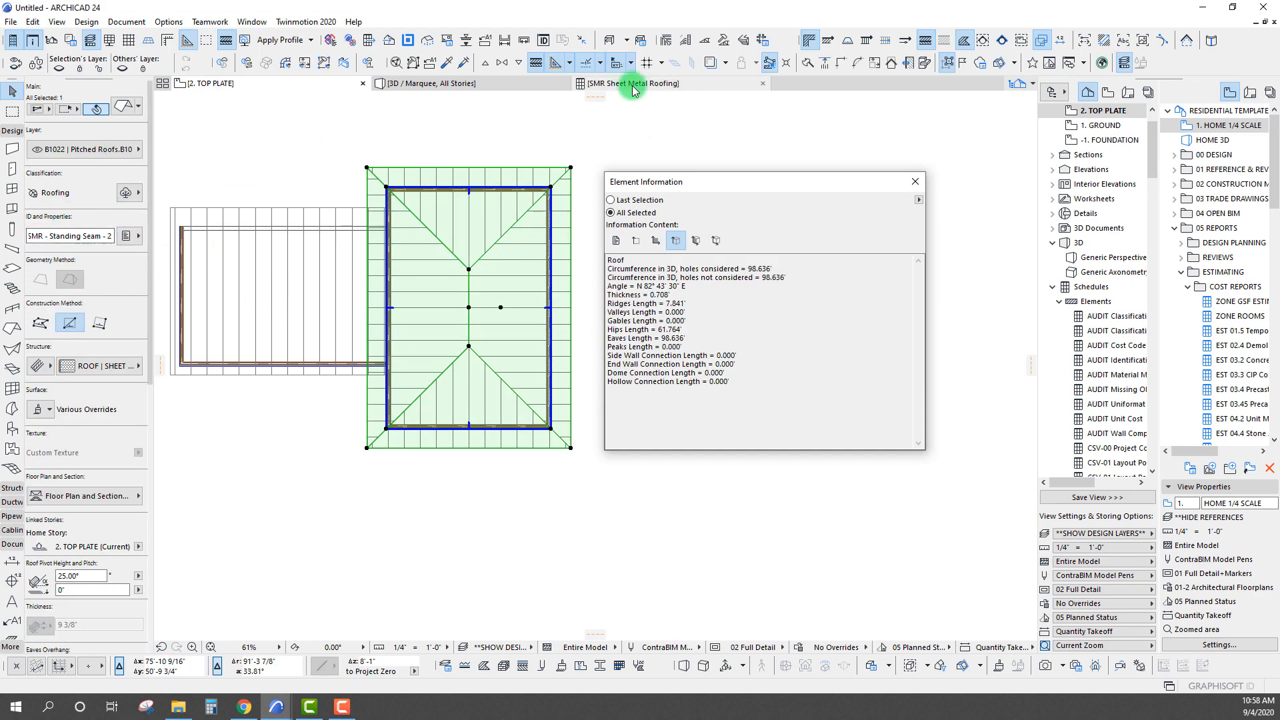
Review the hip roof's separate plane rows in the Sheet Metal Roofing schedule, checking their Element ID, Area and Net Surface Area
left_click(634, 84)
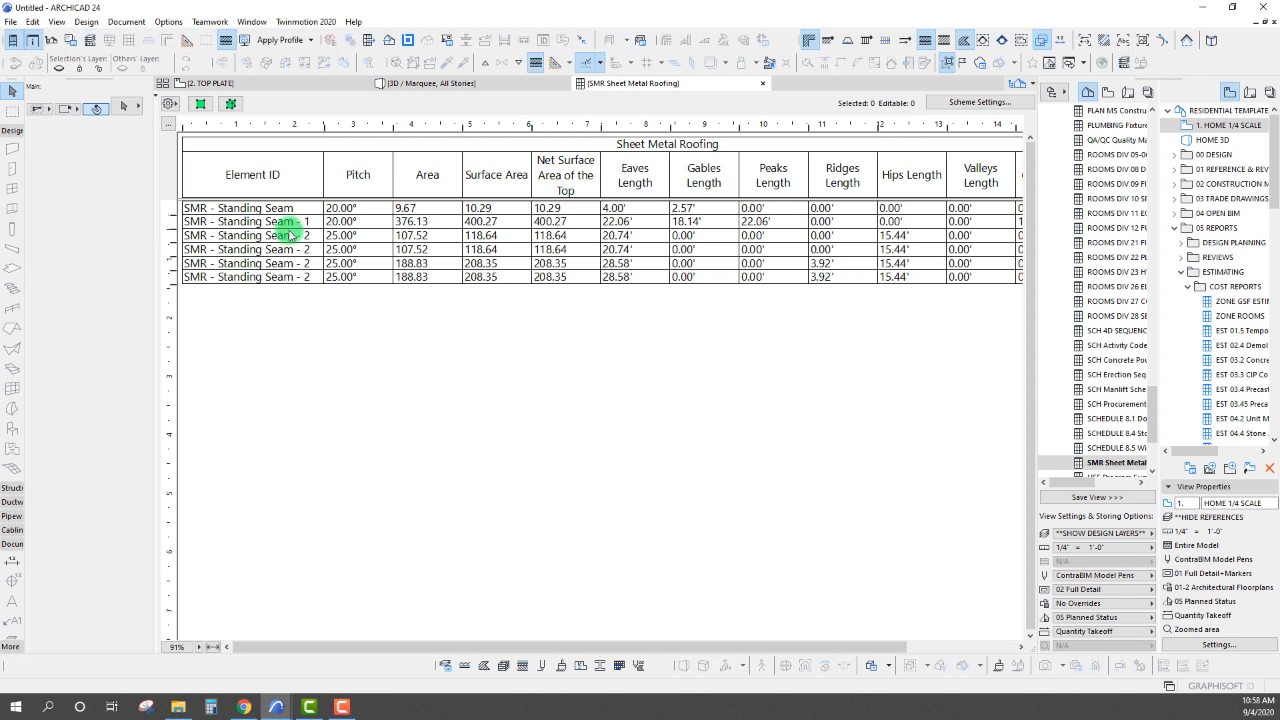
left_click(290, 238)
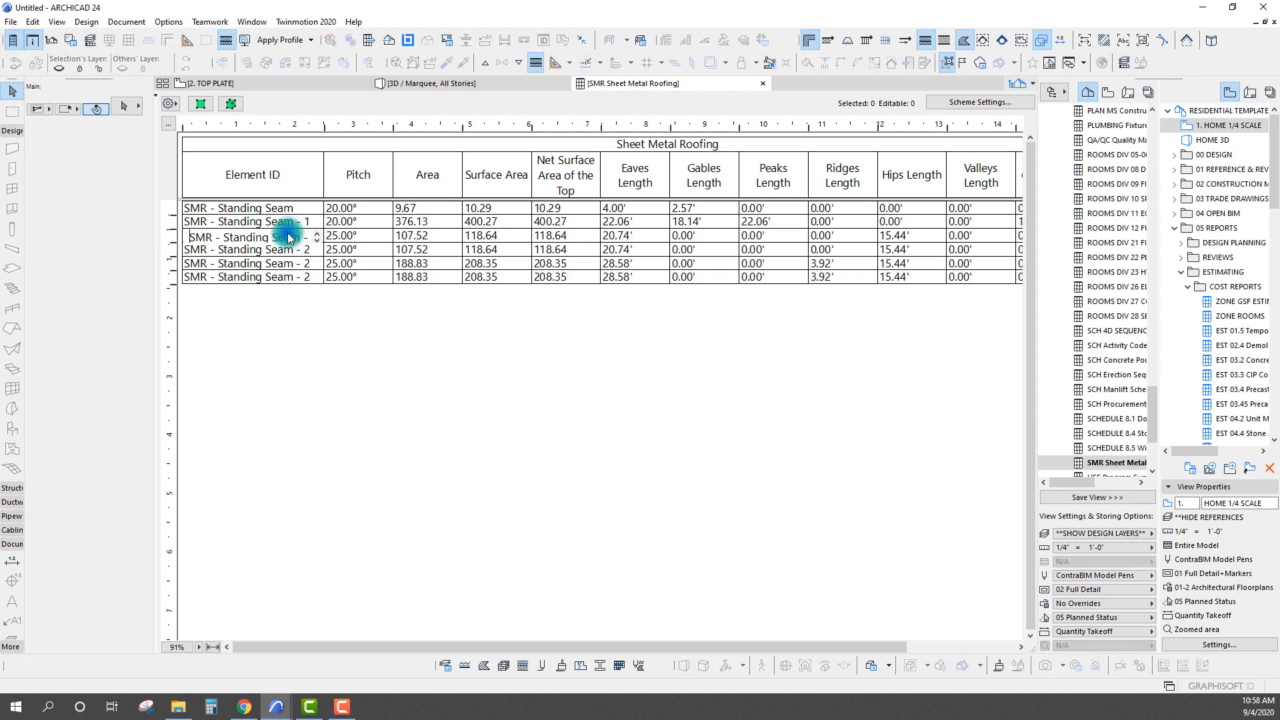
left_click(430, 237)
left_click(237, 239)
left_click(412, 337)
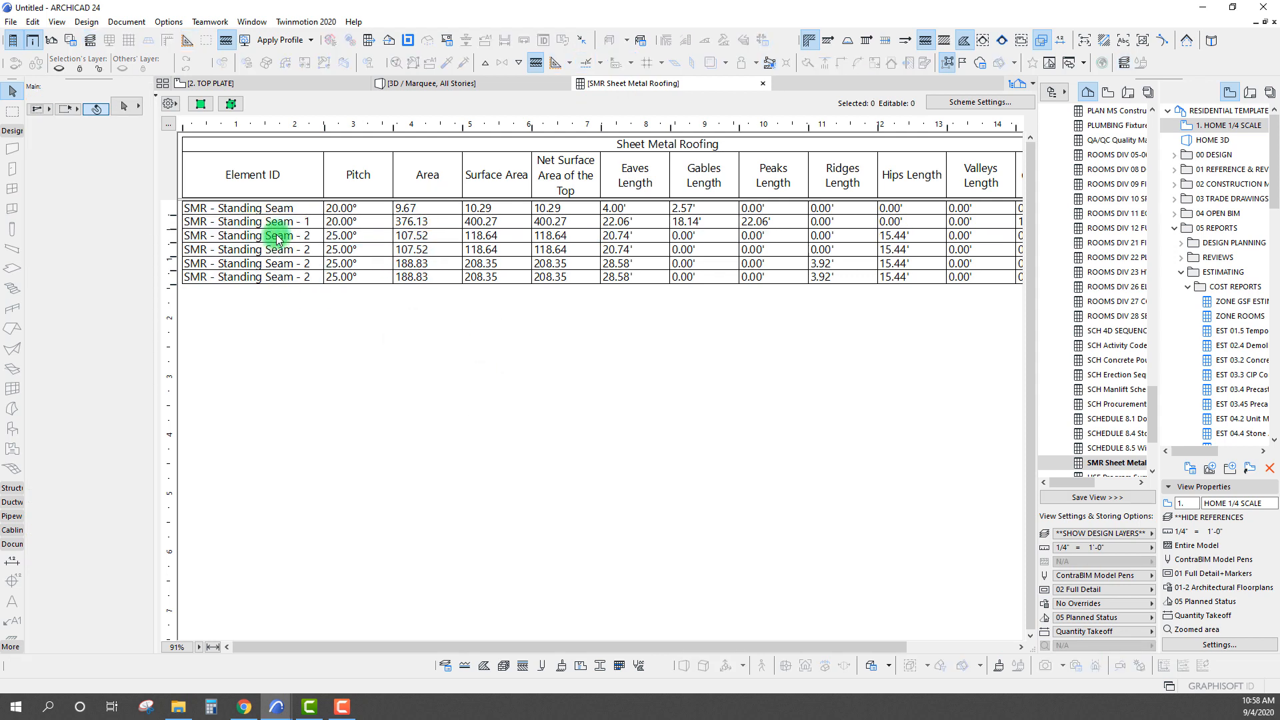
left_click(572, 239)
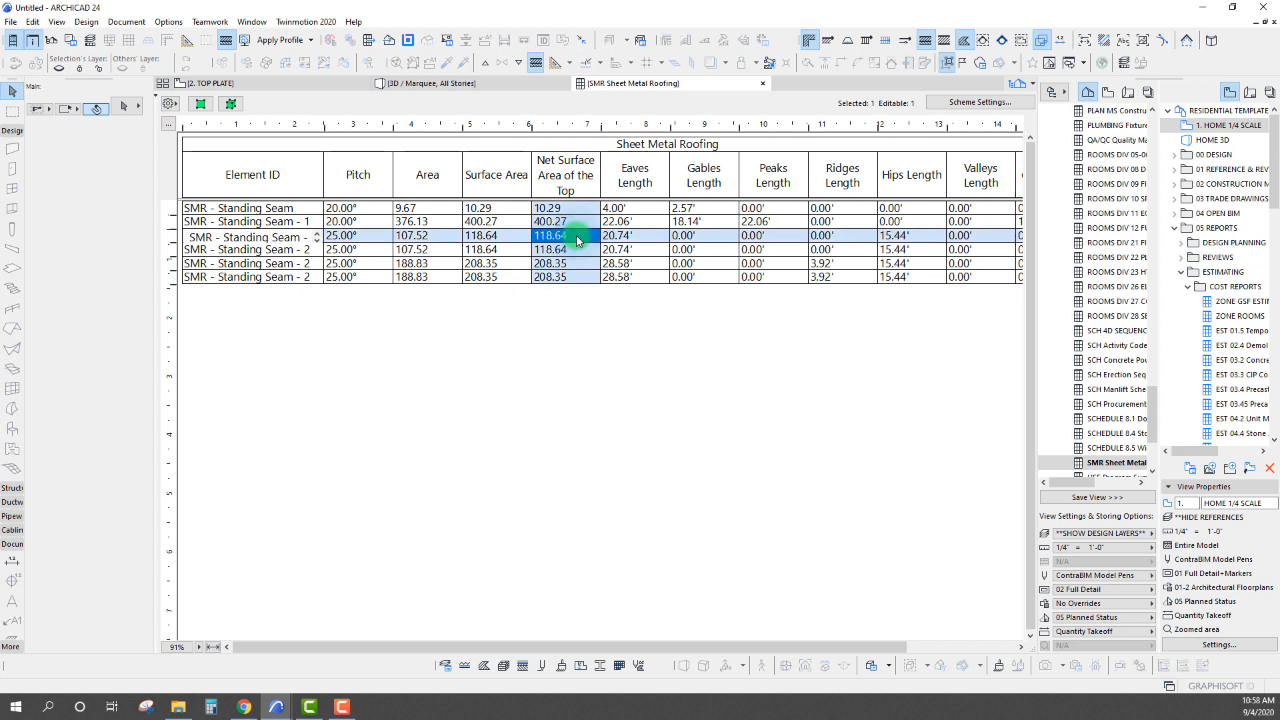
left_click(637, 375)
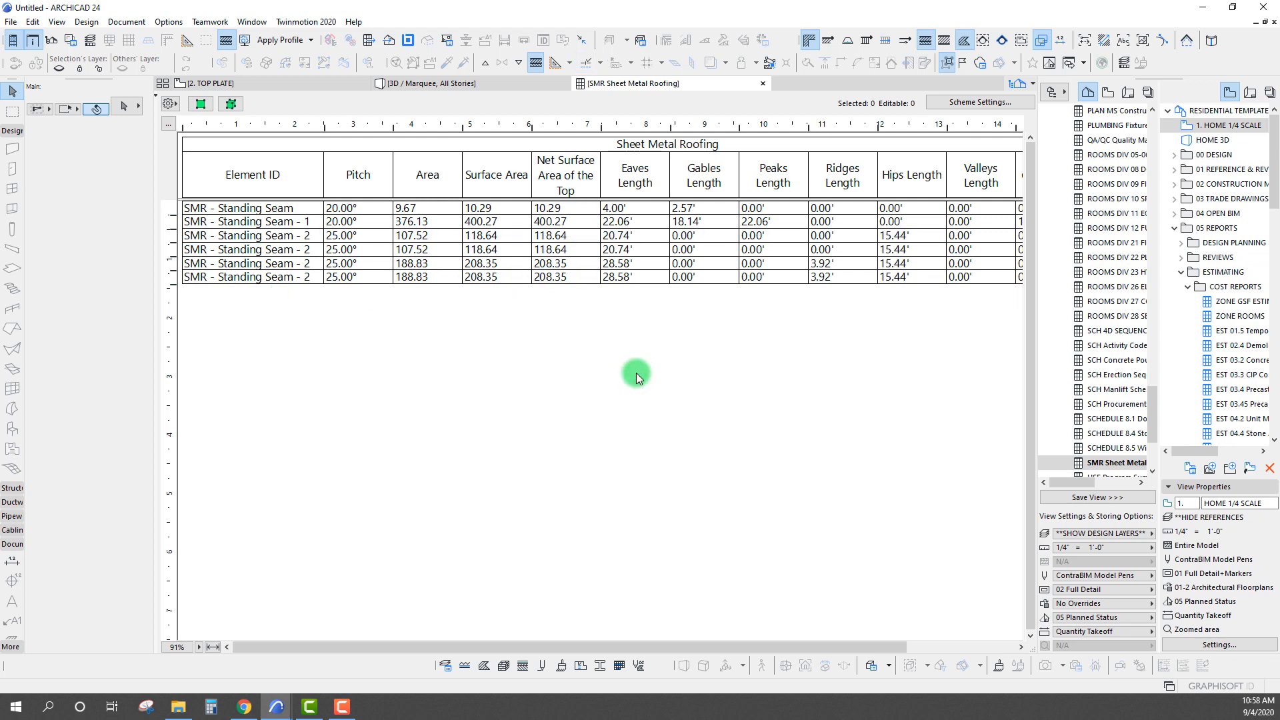
Compare the Ridges Length entries of the two larger SMR - Standing Seam - 2 planes in the schedule
double_click(837, 170)
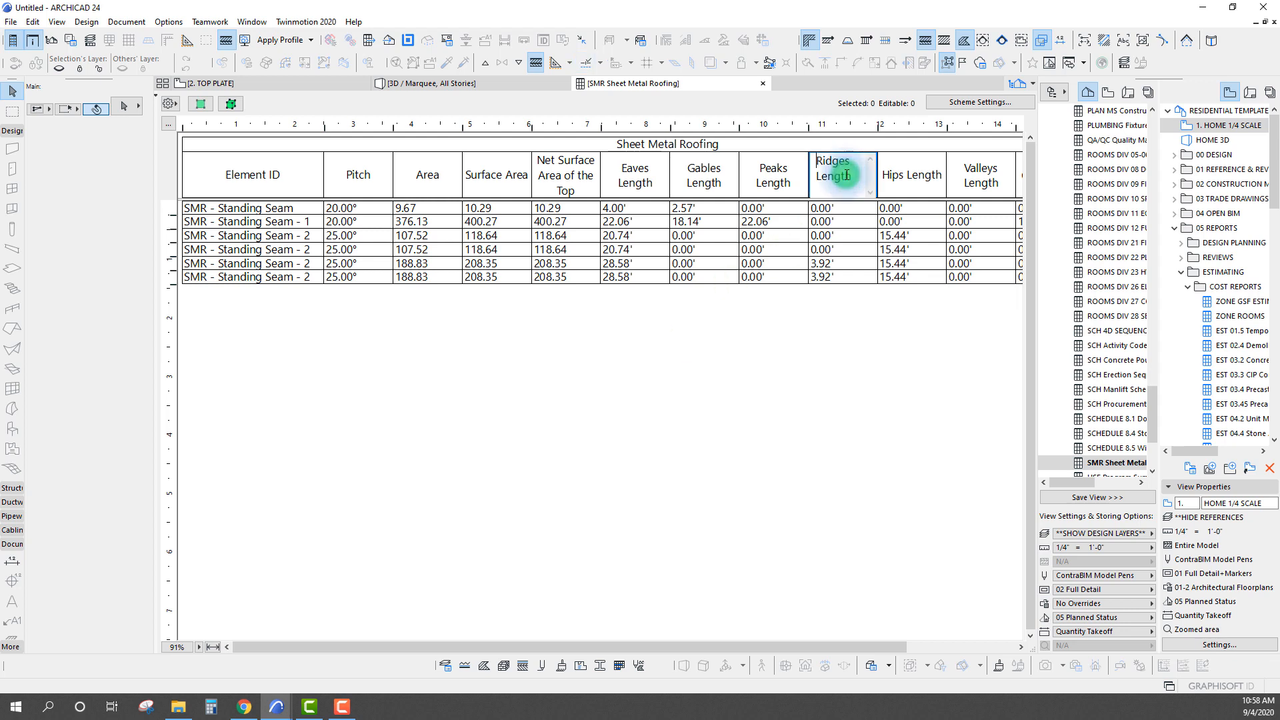
left_click(852, 265)
left_click(844, 277)
left_click(827, 265)
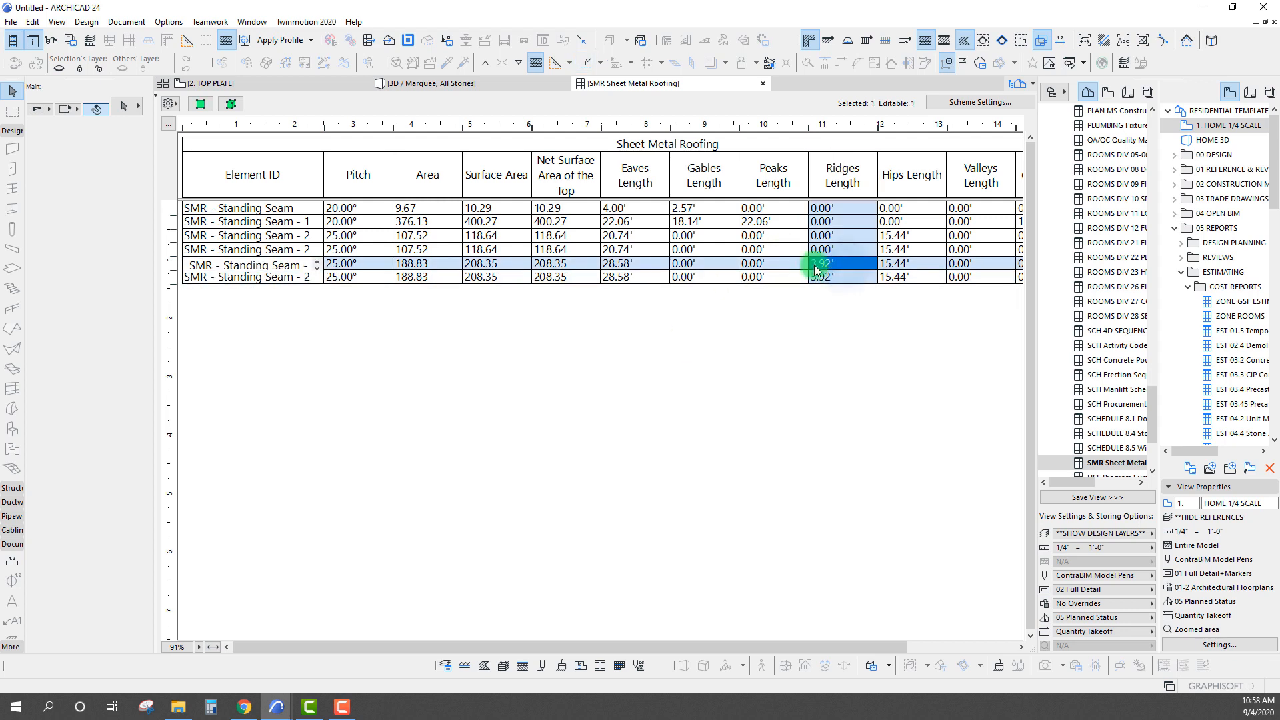
left_click(327, 262)
left_click(836, 267)
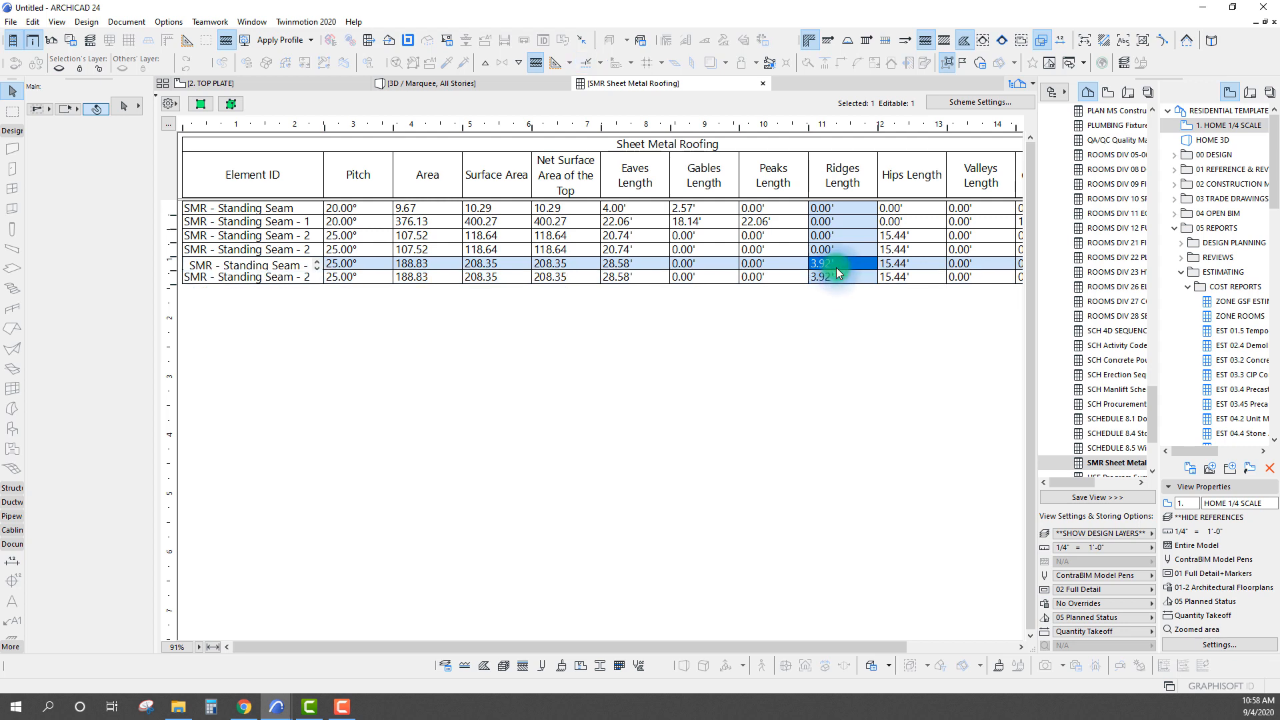
left_click(837, 285)
left_click(834, 268)
left_click(466, 288)
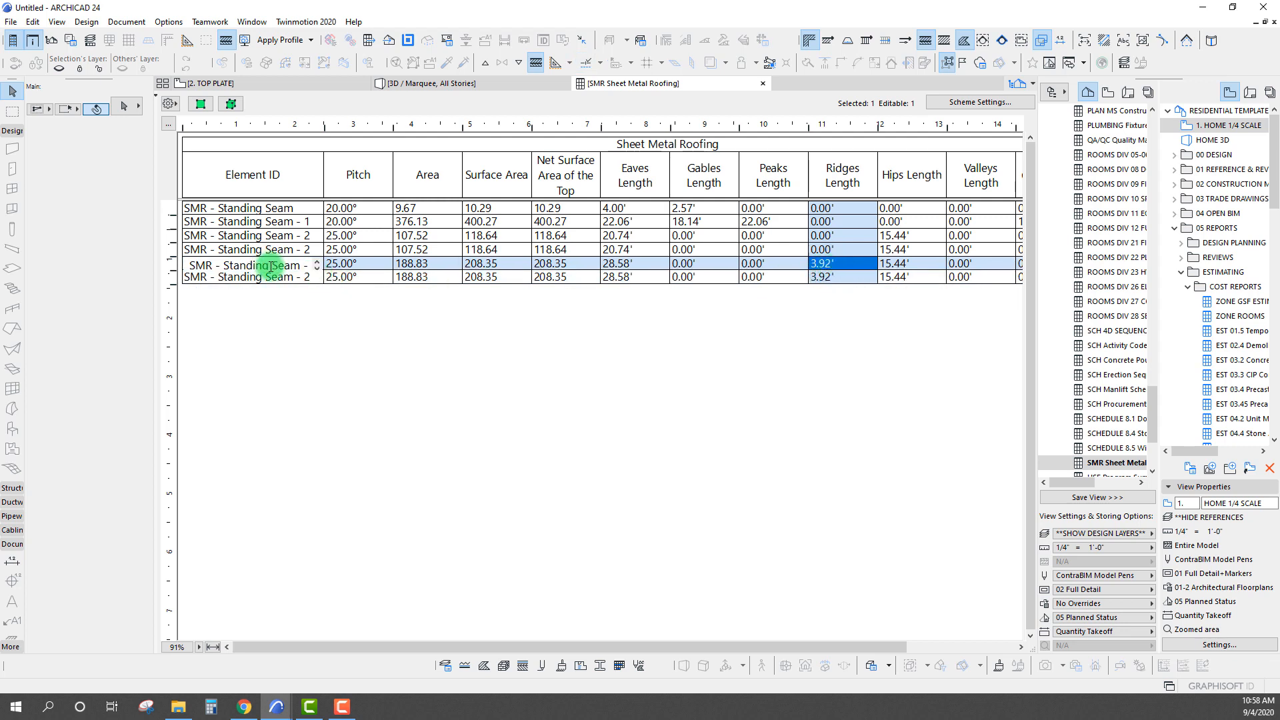
left_click(828, 278)
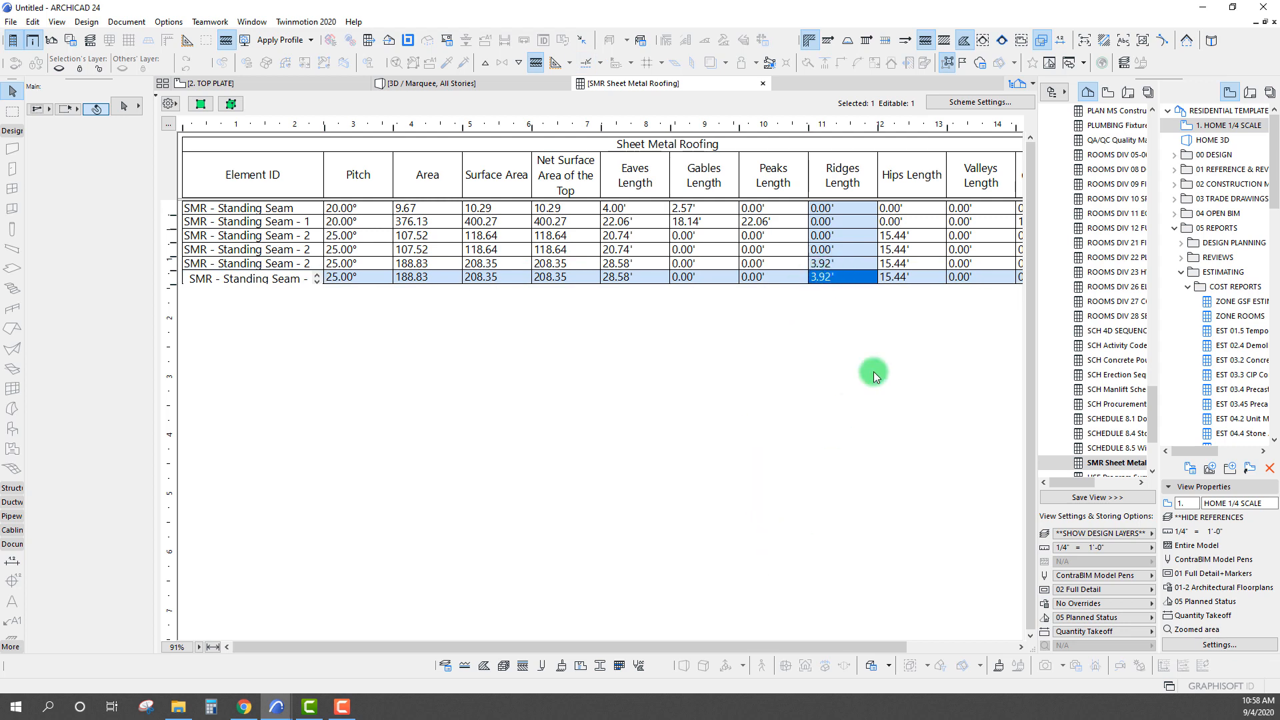
Check the Hips Length entries of the hip roof's planes in the schedule
left_click(913, 264)
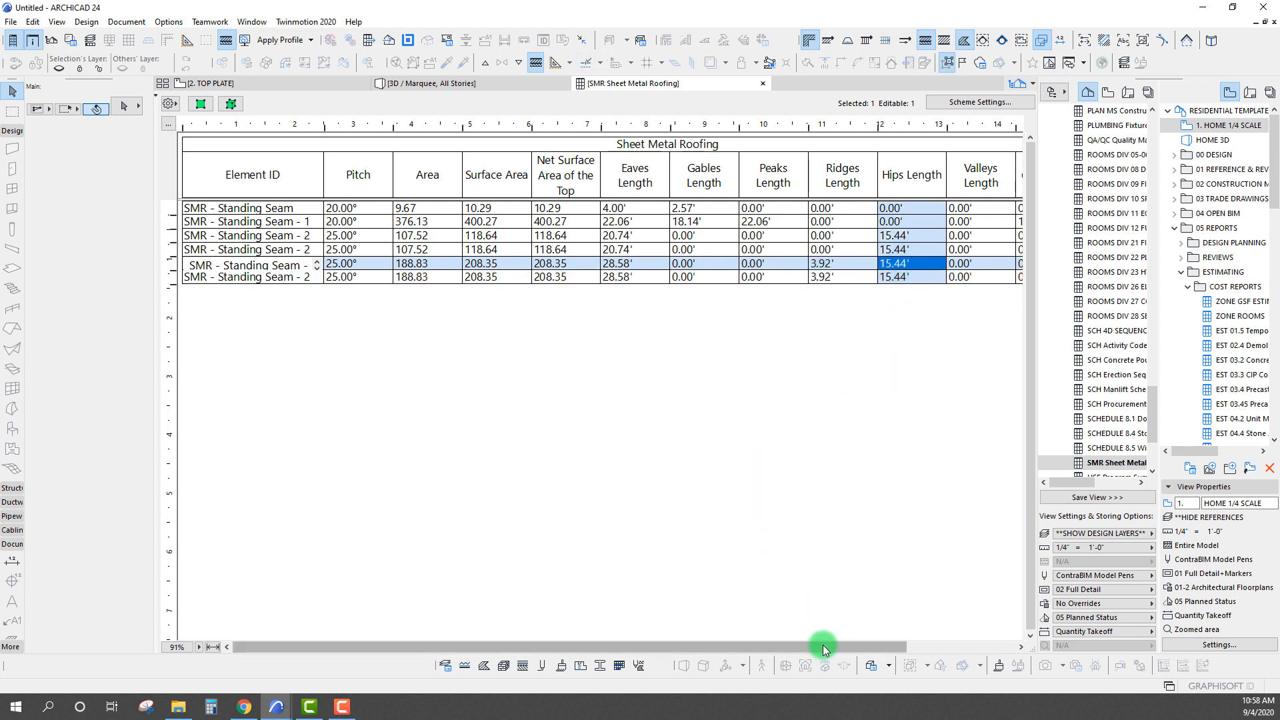
left_click_drag(828, 644, 876, 648)
left_click(845, 482)
left_click(855, 265)
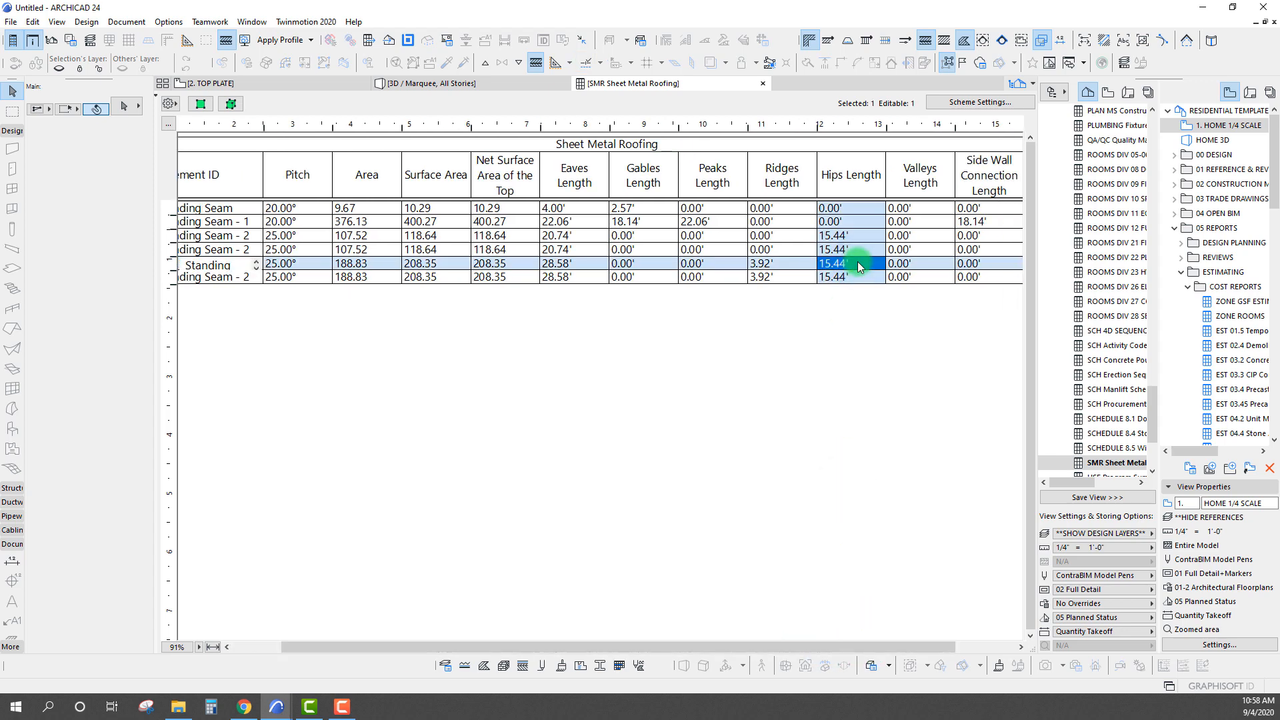
Return to the Top Plate plan and split the multi-plane hip roof into single-plane roofs, accepting deletion of the original
left_click(171, 104)
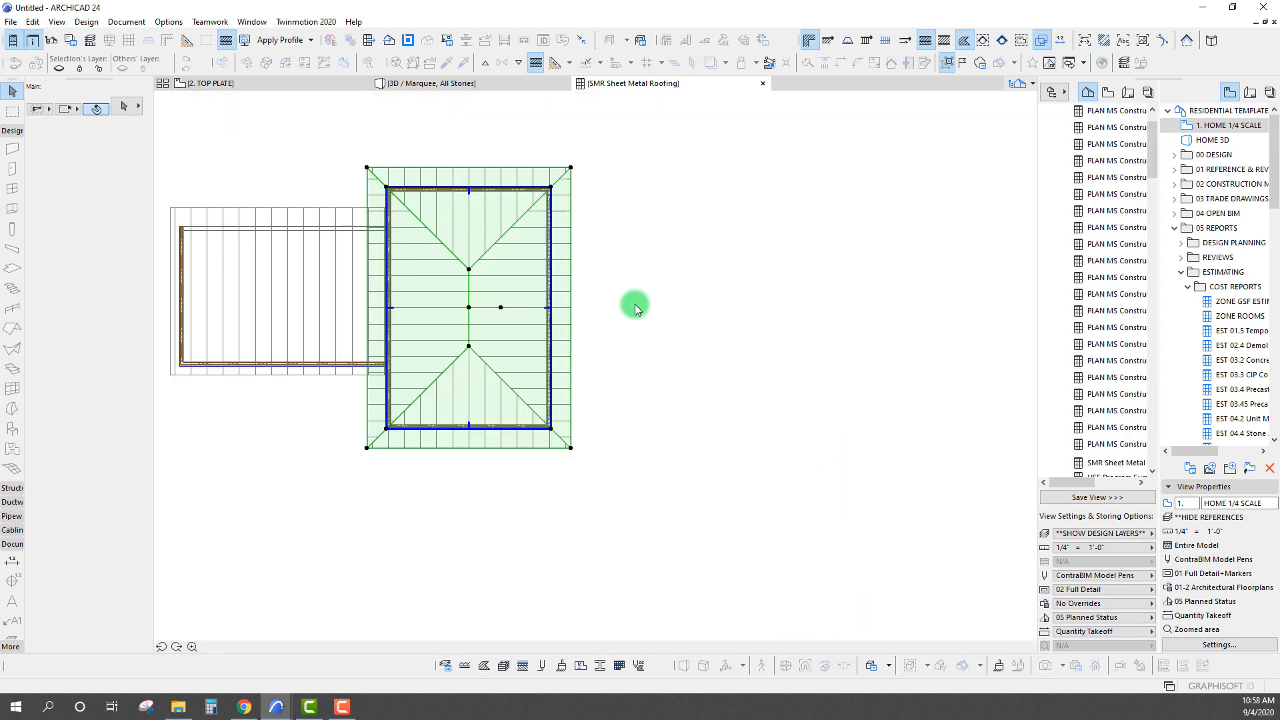
left_click_drag(644, 182, 913, 222)
scroll(609, 298, "down", 3)
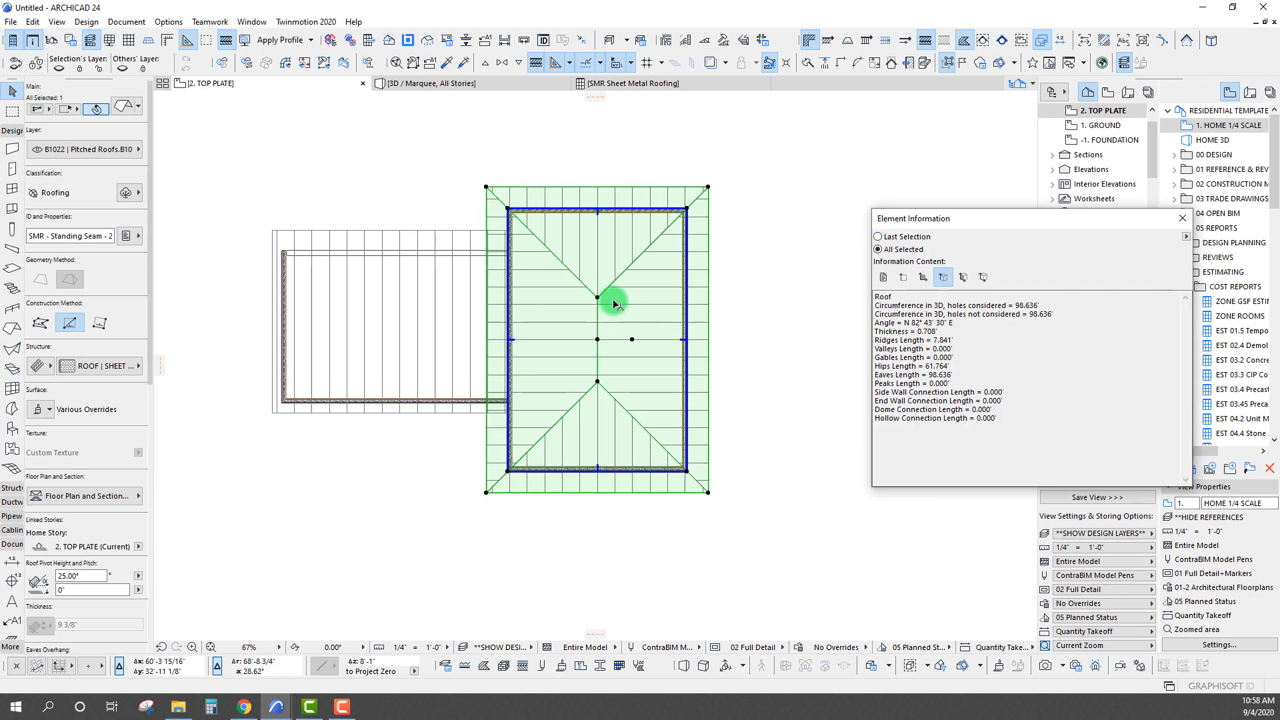
right_click(464, 148)
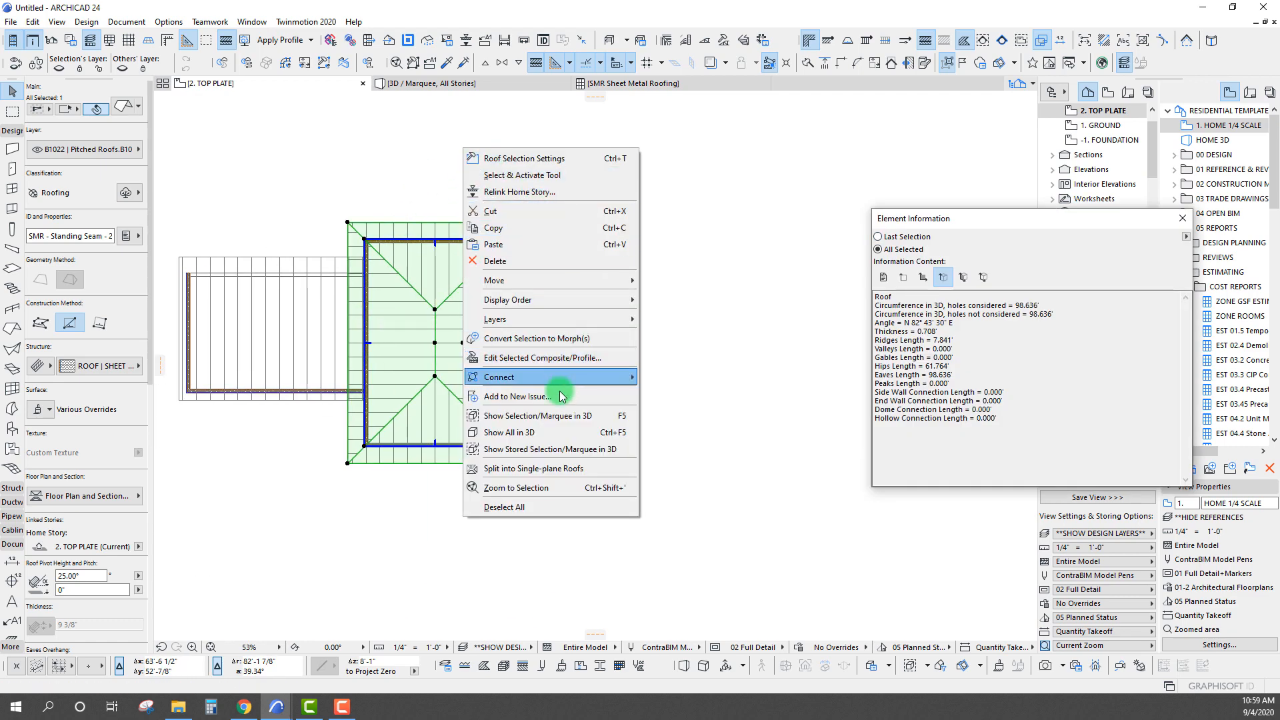
left_click(555, 469)
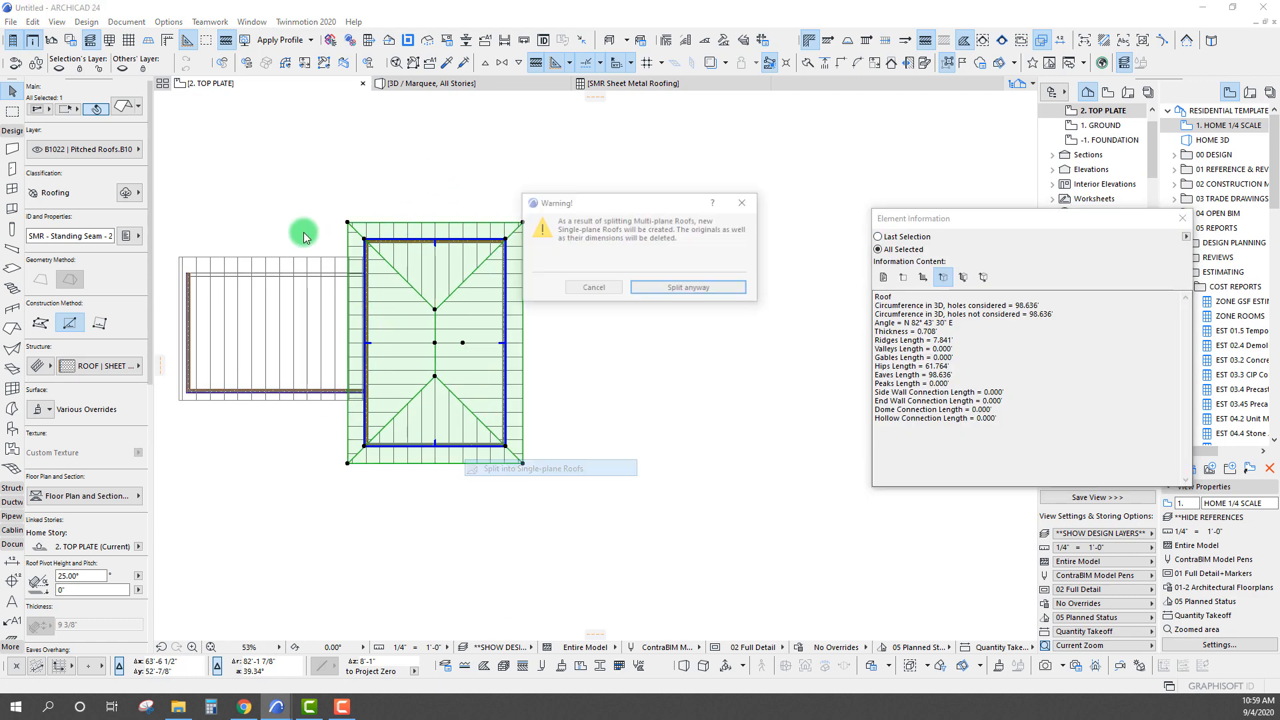
left_click(680, 288)
Select the split roof plane on the side away from the lower roof and check its Ridges Length in Element Information
scroll(406, 312, "up", 1)
scroll(486, 320, "up", 3)
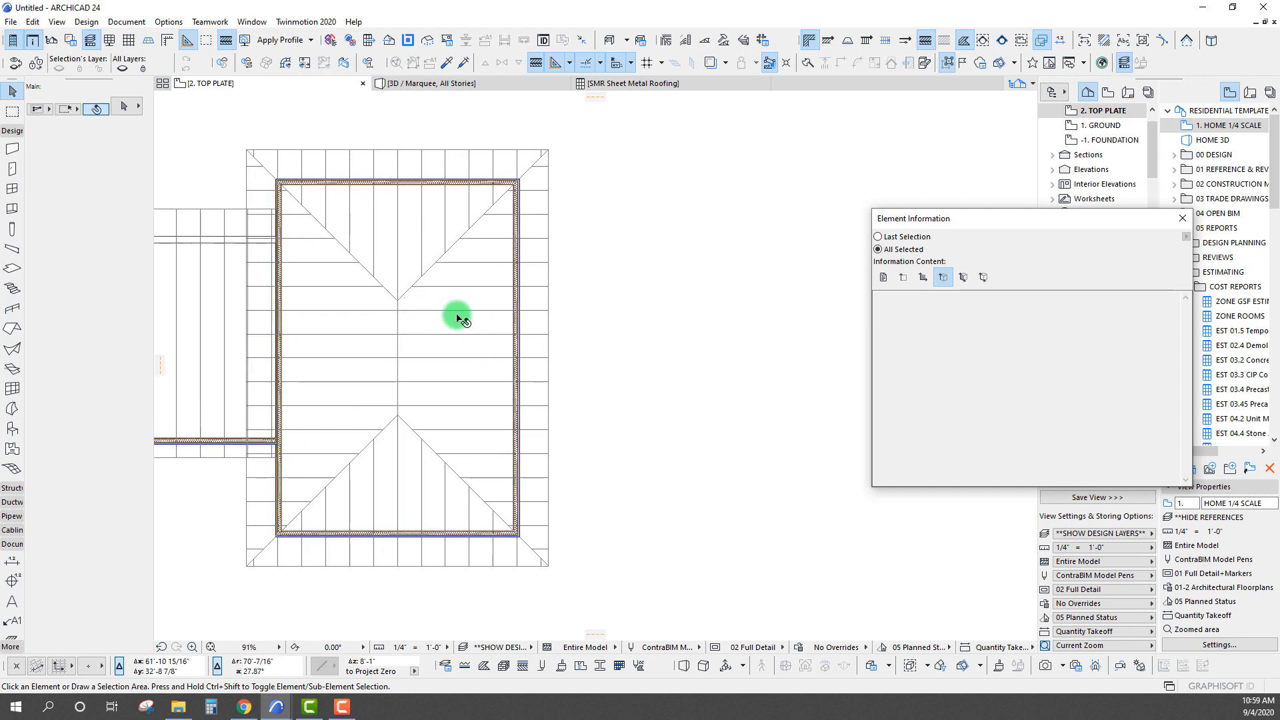
left_click(449, 320)
left_click_drag(920, 220, 654, 190)
left_click_drag(668, 311, 686, 310)
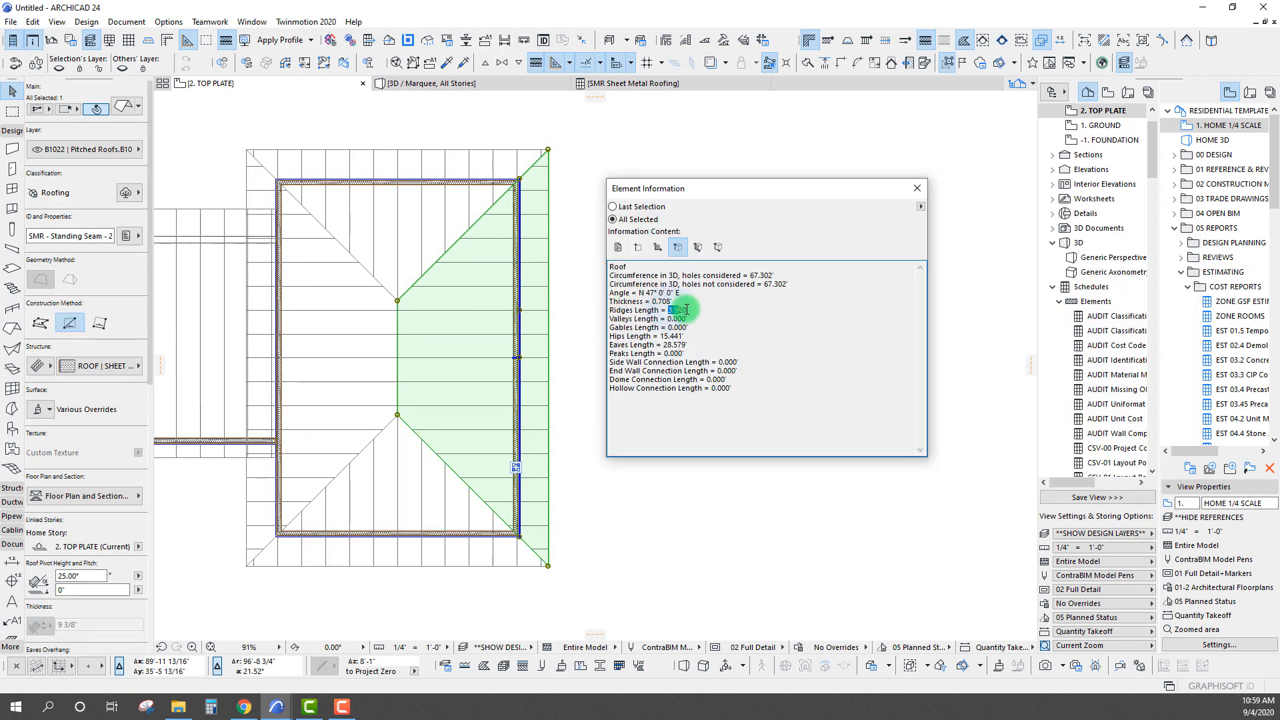
left_click(392, 317)
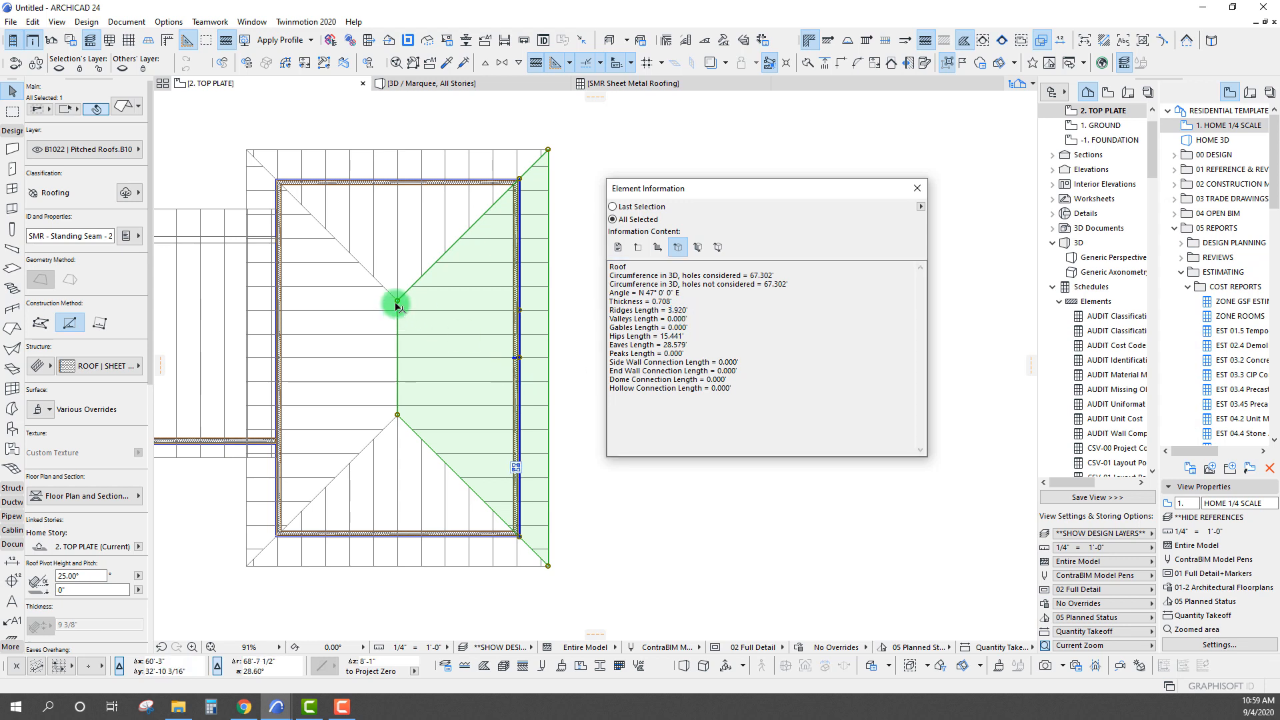
Measure the selected plane's upper hip from the ridge end to the outer eaves corner and compare it with the listed lengths
key("m")
left_click(398, 300)
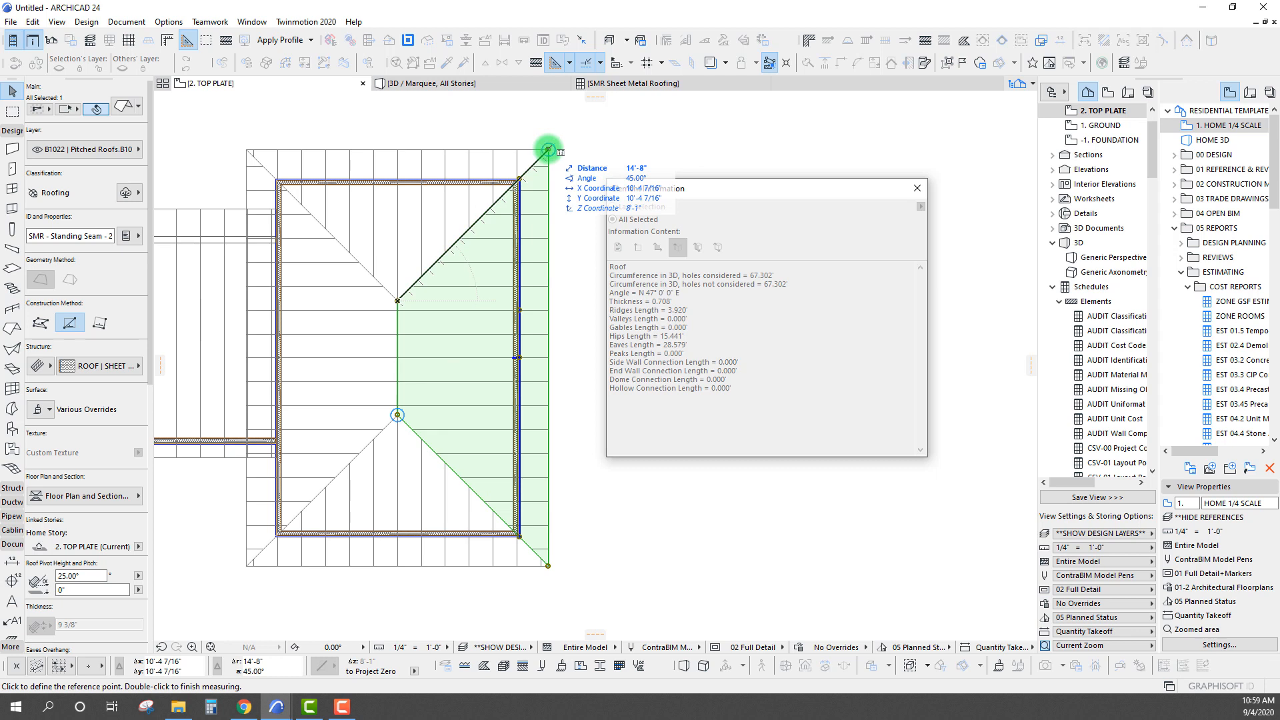
left_click(677, 347)
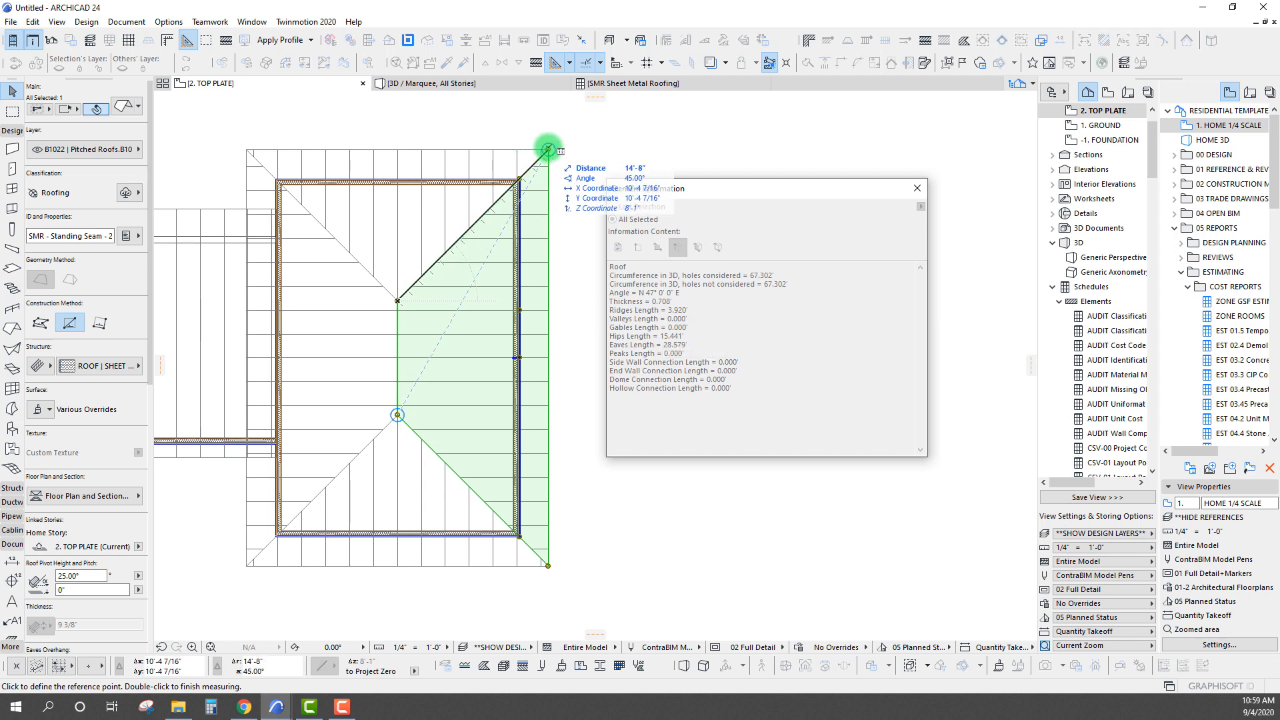
double_click(547, 149)
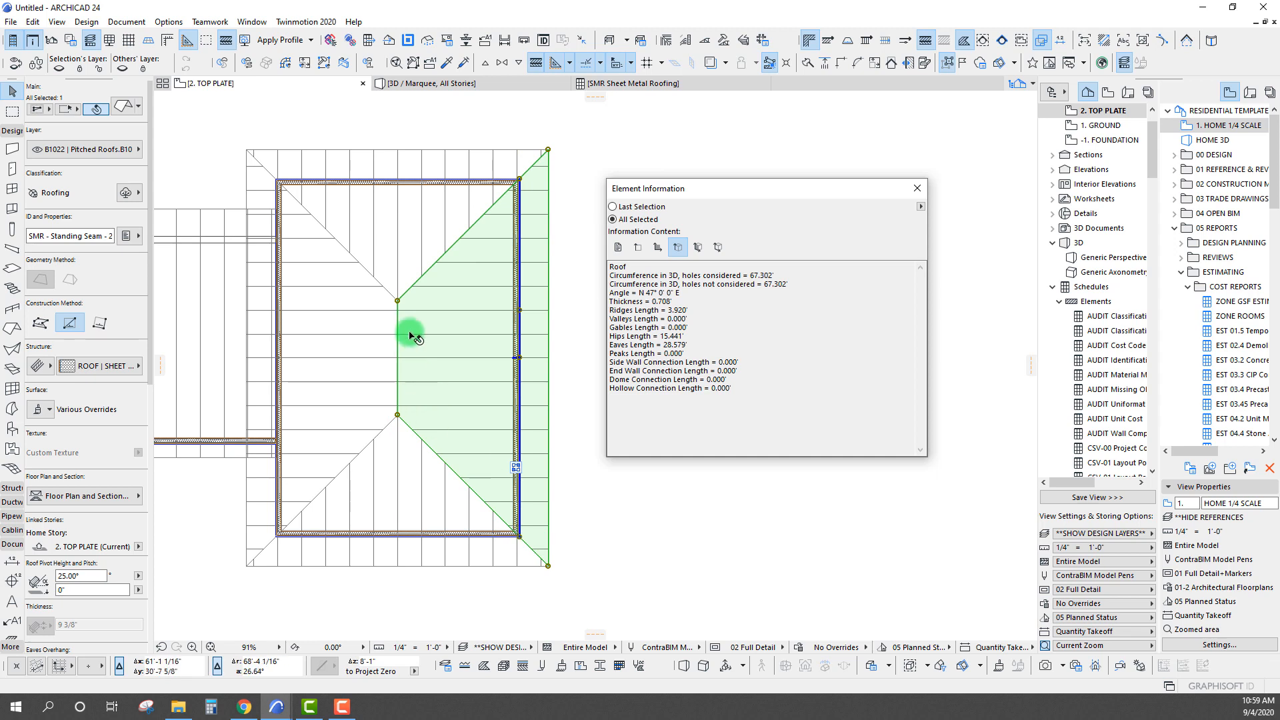
Examine the selected plane's Peaks, Ridges and End Wall Connection lengths in Element Information, alongside the adjoining lower roof
left_click_drag(667, 190, 682, 186)
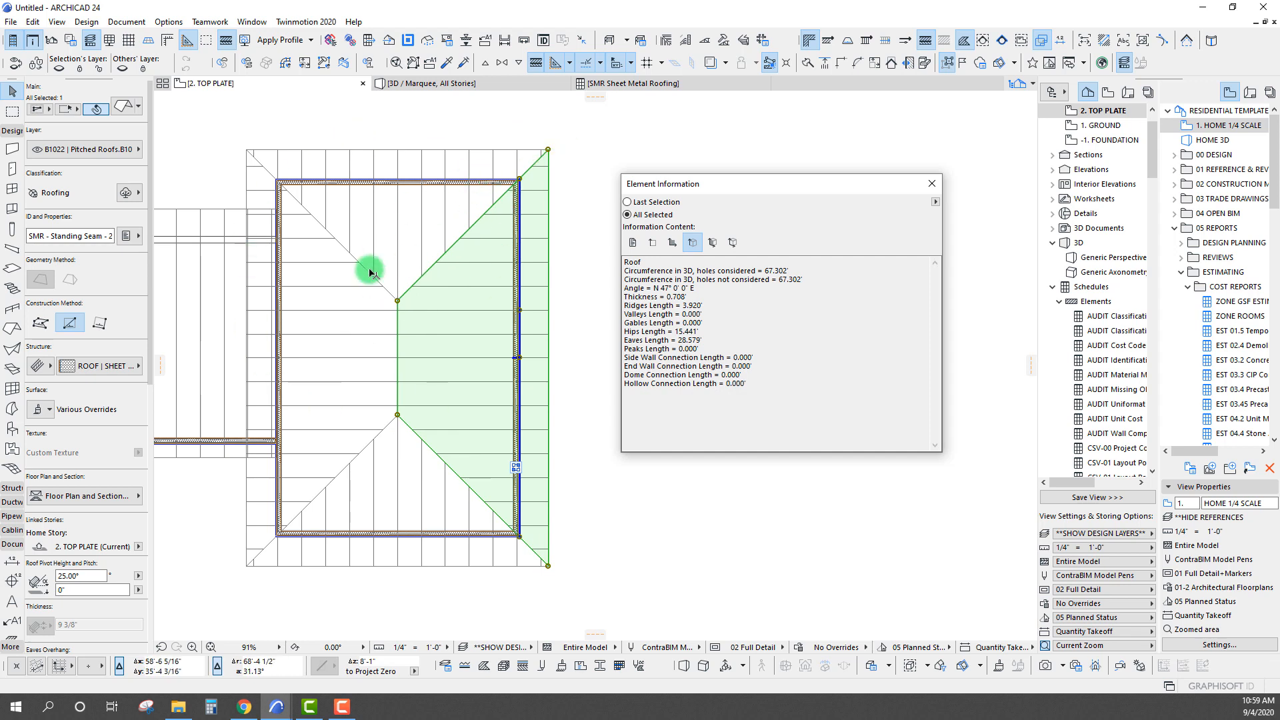
scroll(449, 285, "down", 3)
left_click_drag(748, 177, 798, 180)
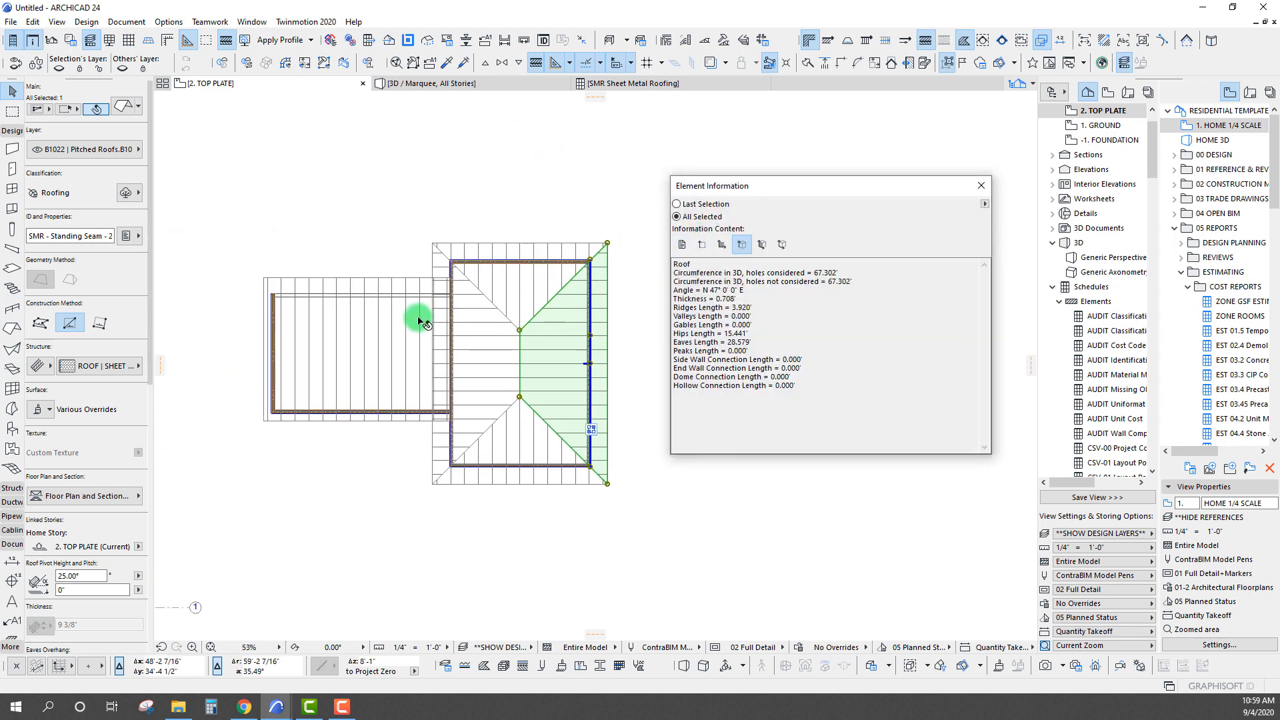
middle_click_drag(420, 320, 424, 275)
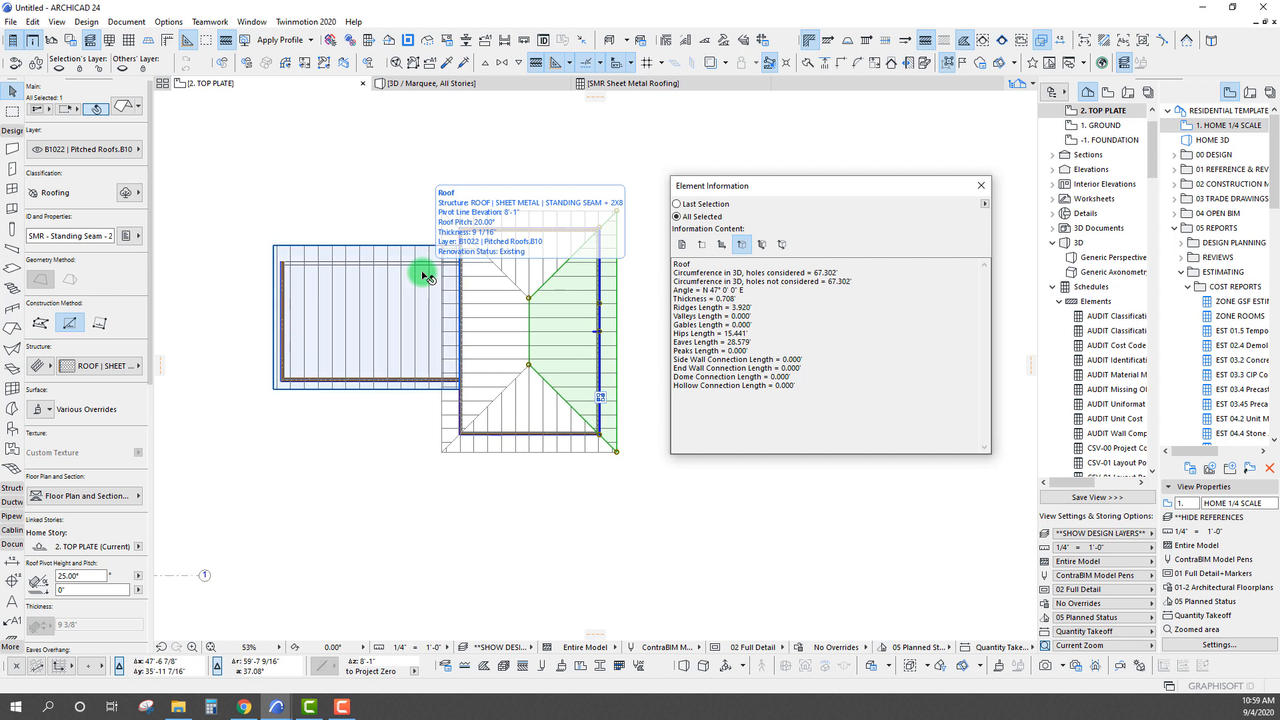
left_click_drag(750, 350, 670, 352)
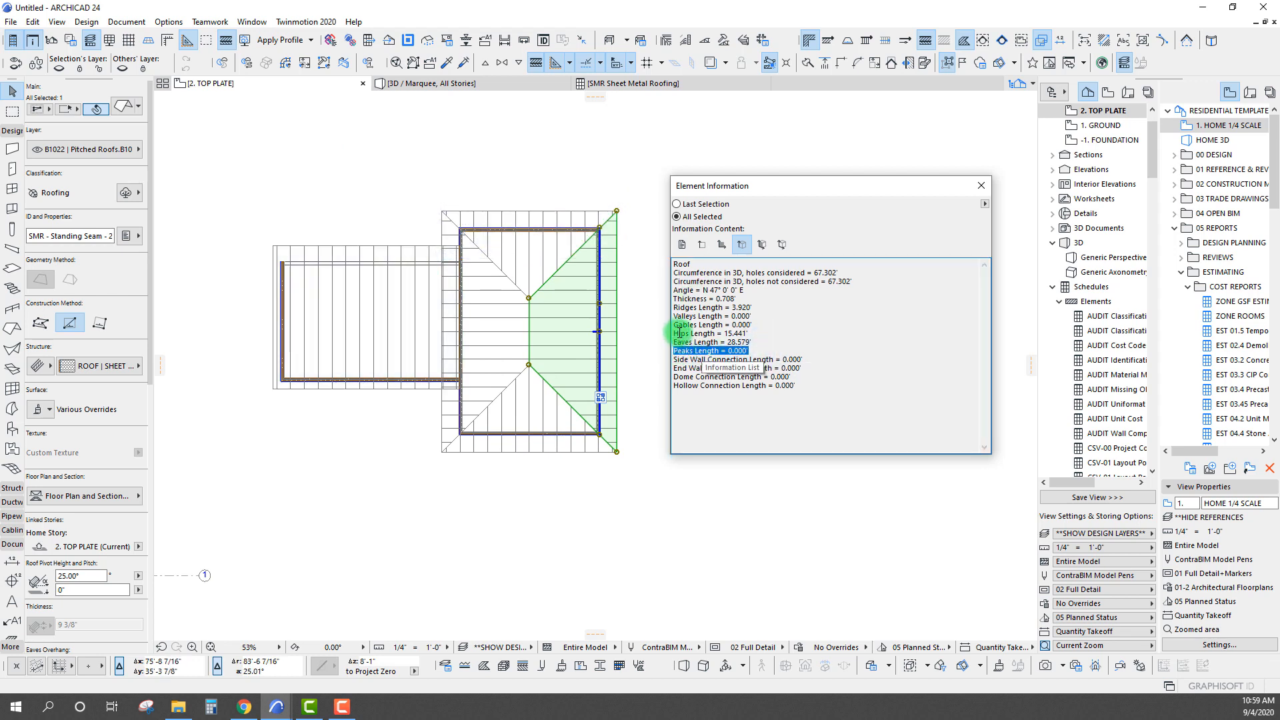
left_click_drag(674, 307, 752, 307)
left_click(713, 357)
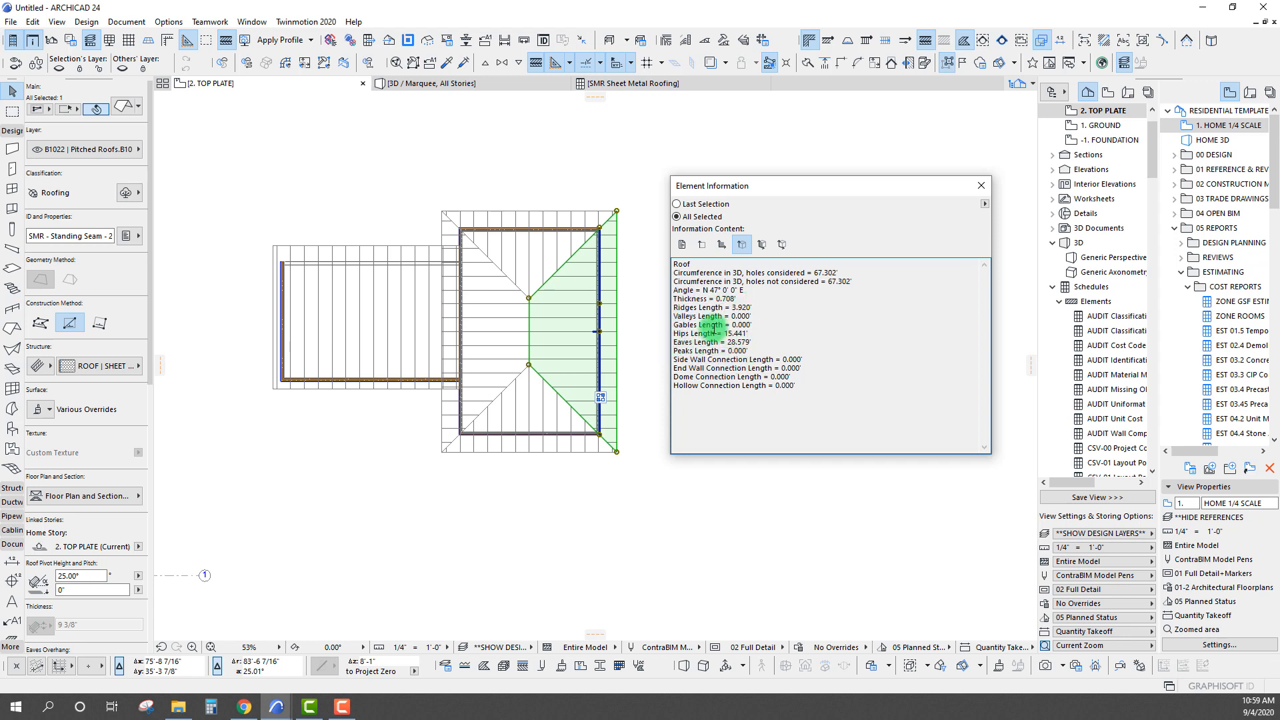
left_click_drag(815, 368, 660, 362)
left_click(710, 368)
Reposition the Element Information window beside the plan and deselect the split roof plane
middle_click_drag(559, 295, 523, 237)
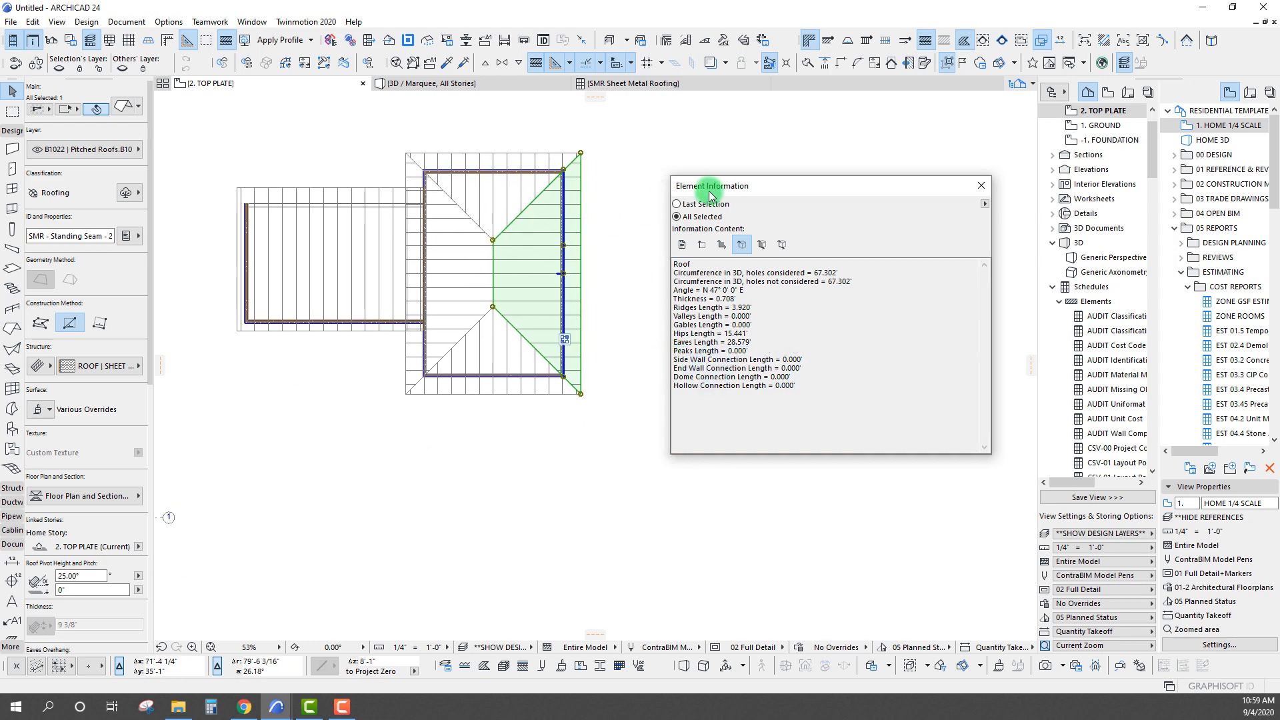
left_click_drag(716, 190, 688, 188)
middle_click_drag(443, 217, 442, 226)
key("Escape")
scroll(443, 230, "up", 2)
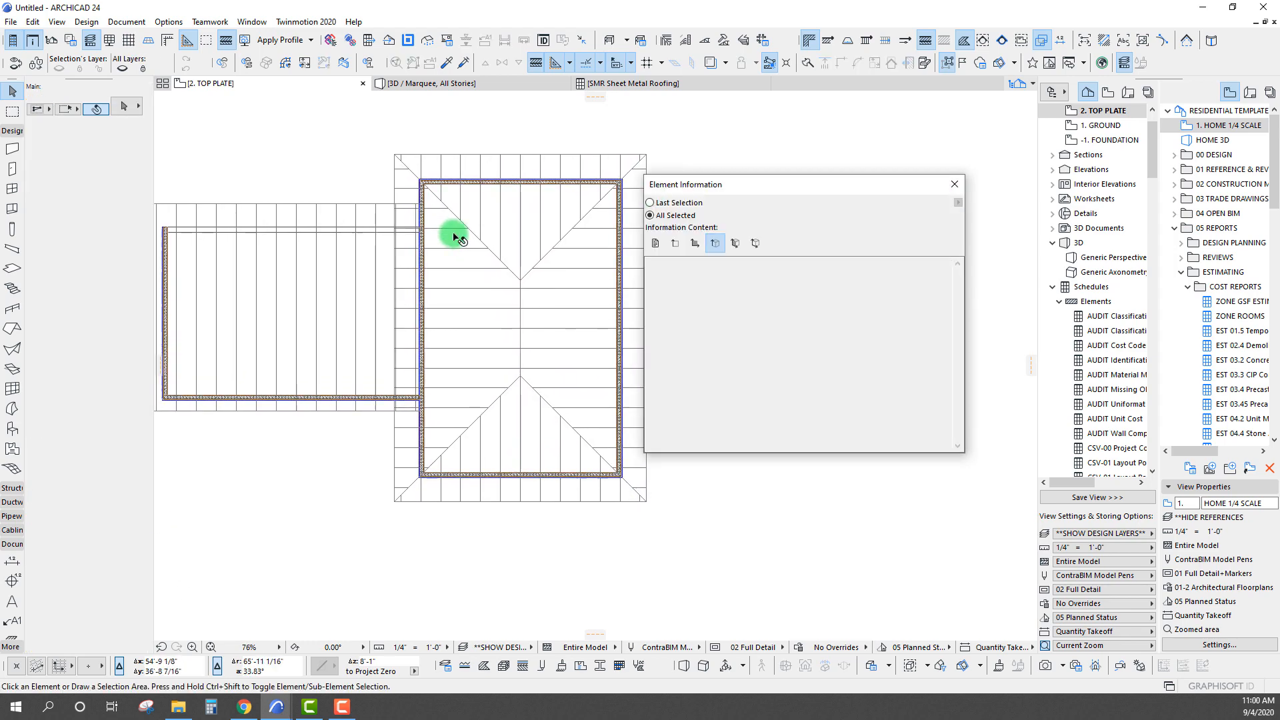
Check the Sheet Metal Roofing schedule, then show the 1. GROUND plan with the Element Information window moved clear of the unroofed area
left_click(631, 83)
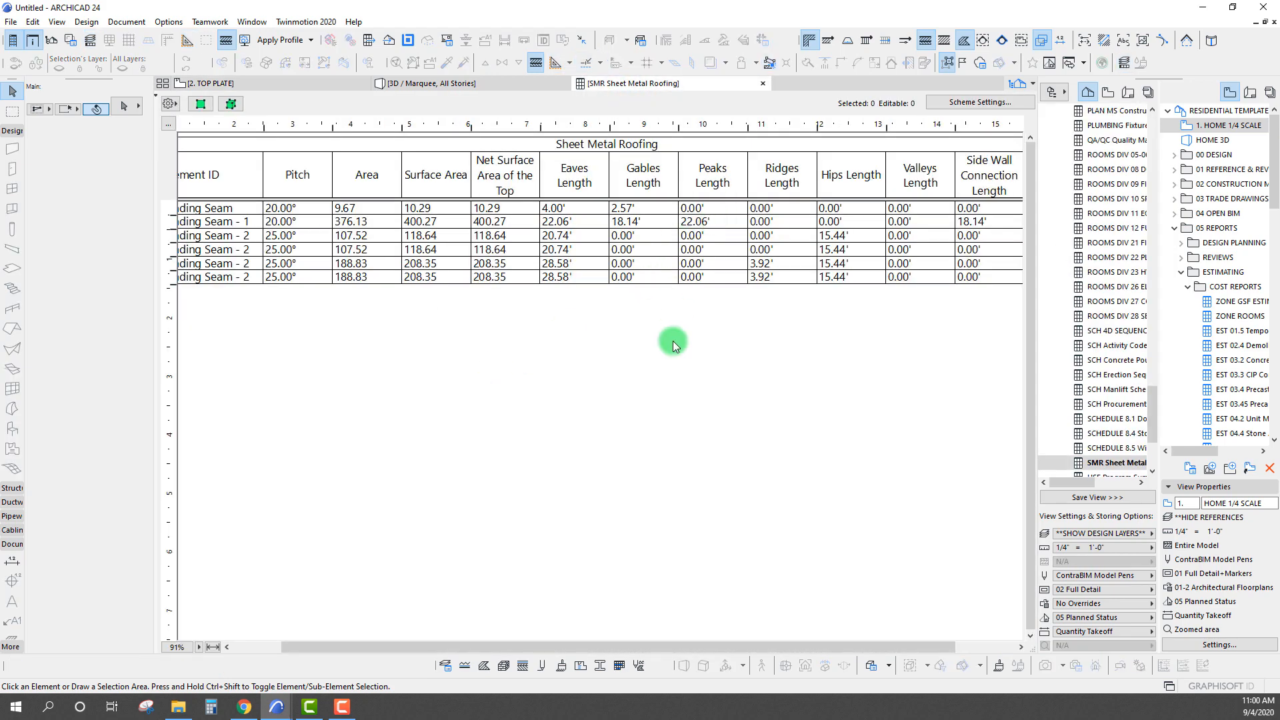
left_click(267, 86)
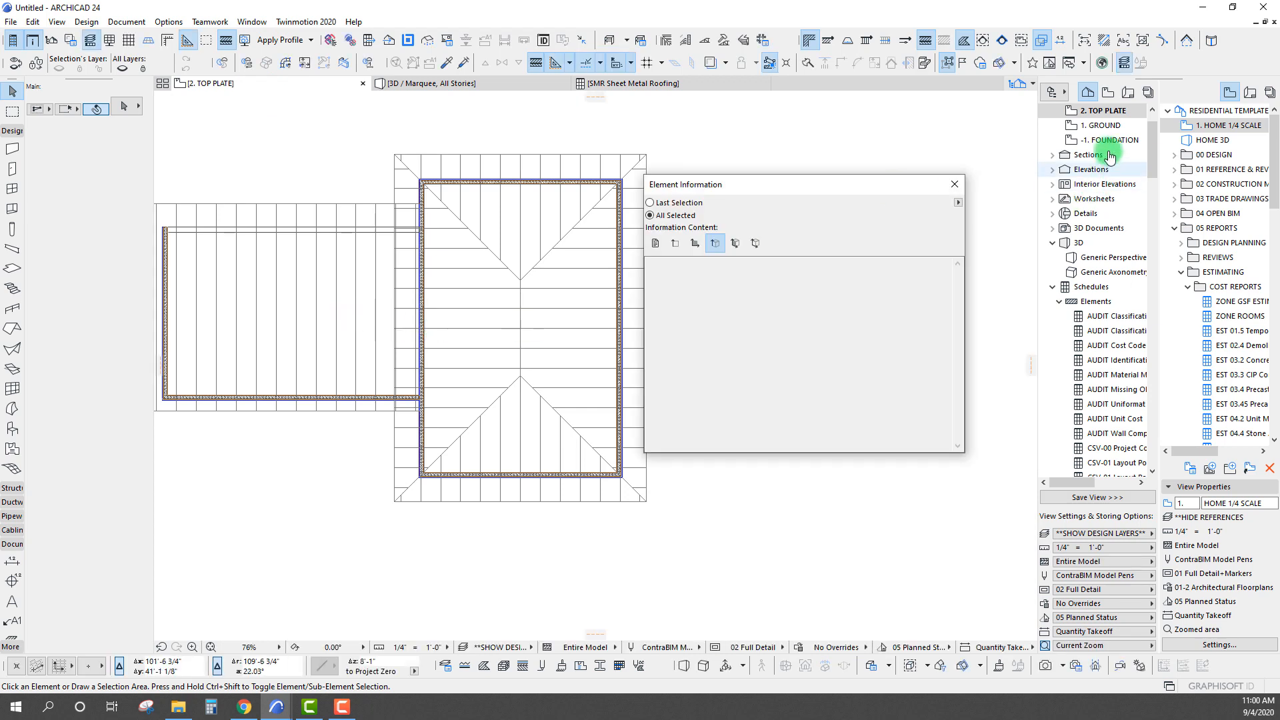
left_click(1101, 125)
left_click_drag(689, 183, 804, 164)
middle_click_drag(320, 451, 427, 367)
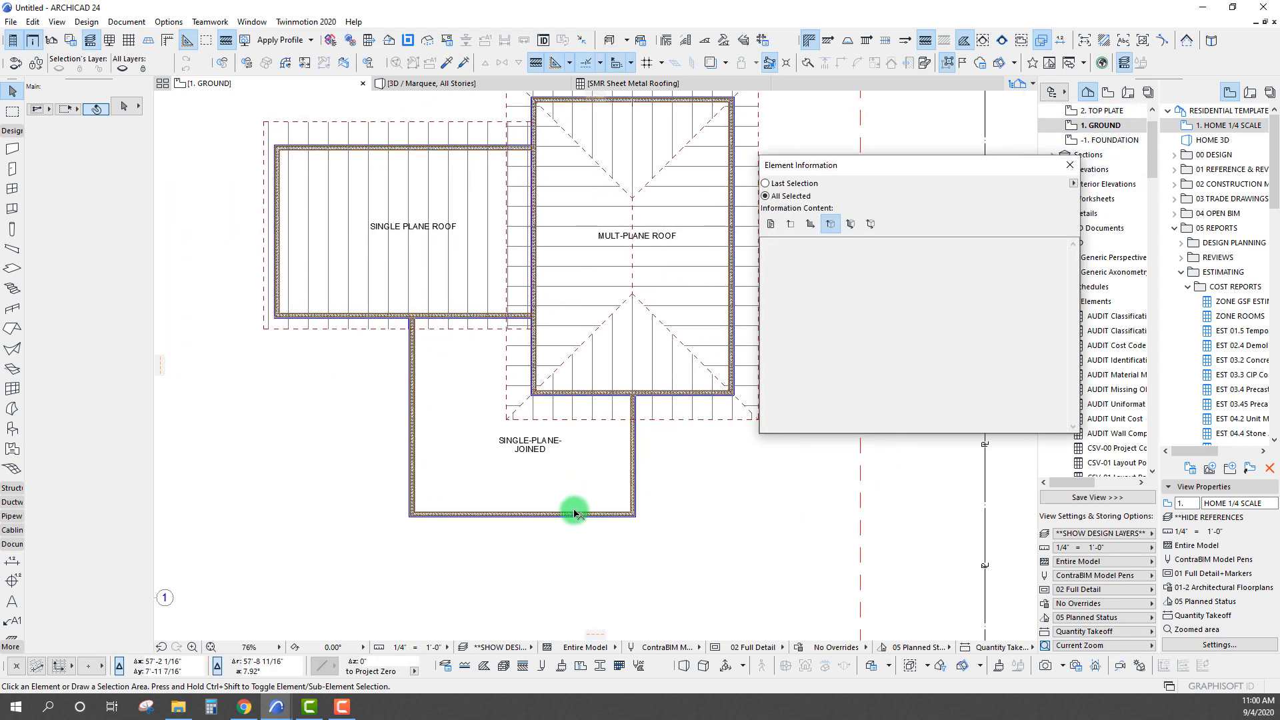
middle_click_drag(397, 148, 402, 235)
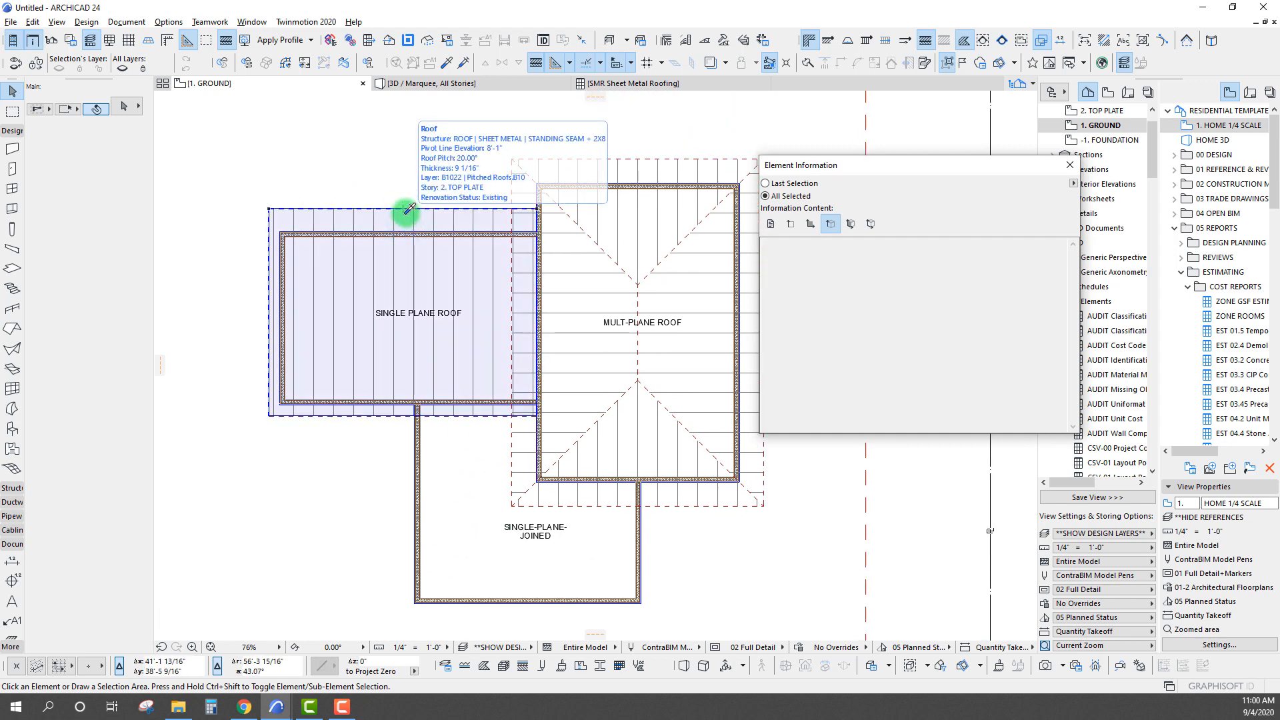
Pick up the existing single plane roof's settings for the Roof tool and set the element ID to SMR - Standing Seam - 3
left_click(408, 209, "alt")
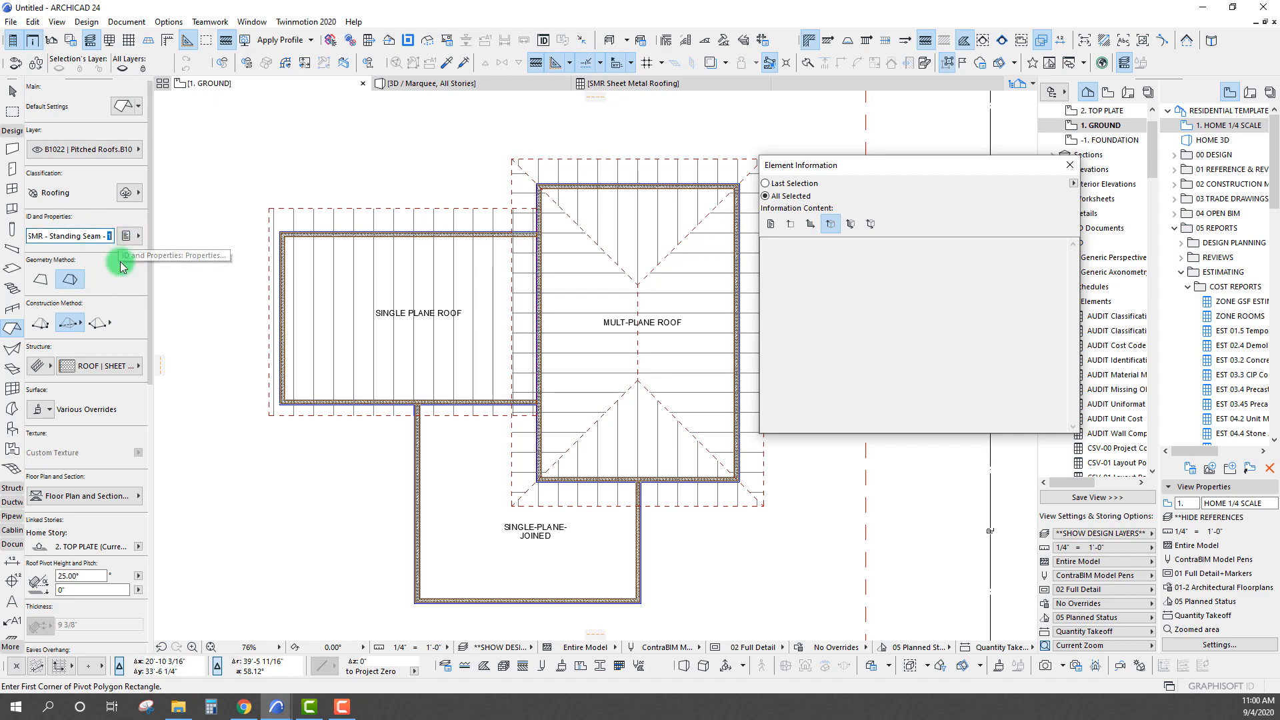
middle_click_drag(478, 520, 470, 398)
scroll(400, 293, "up", 6)
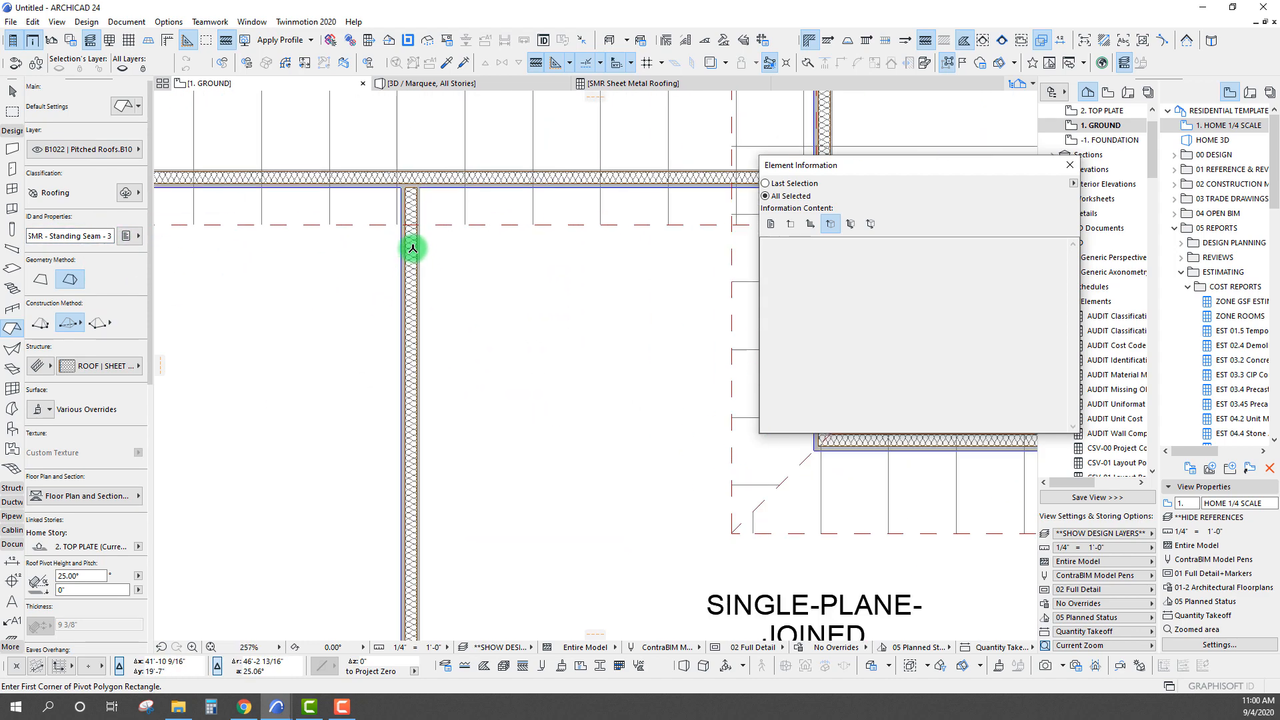
scroll(392, 287, "up", 3)
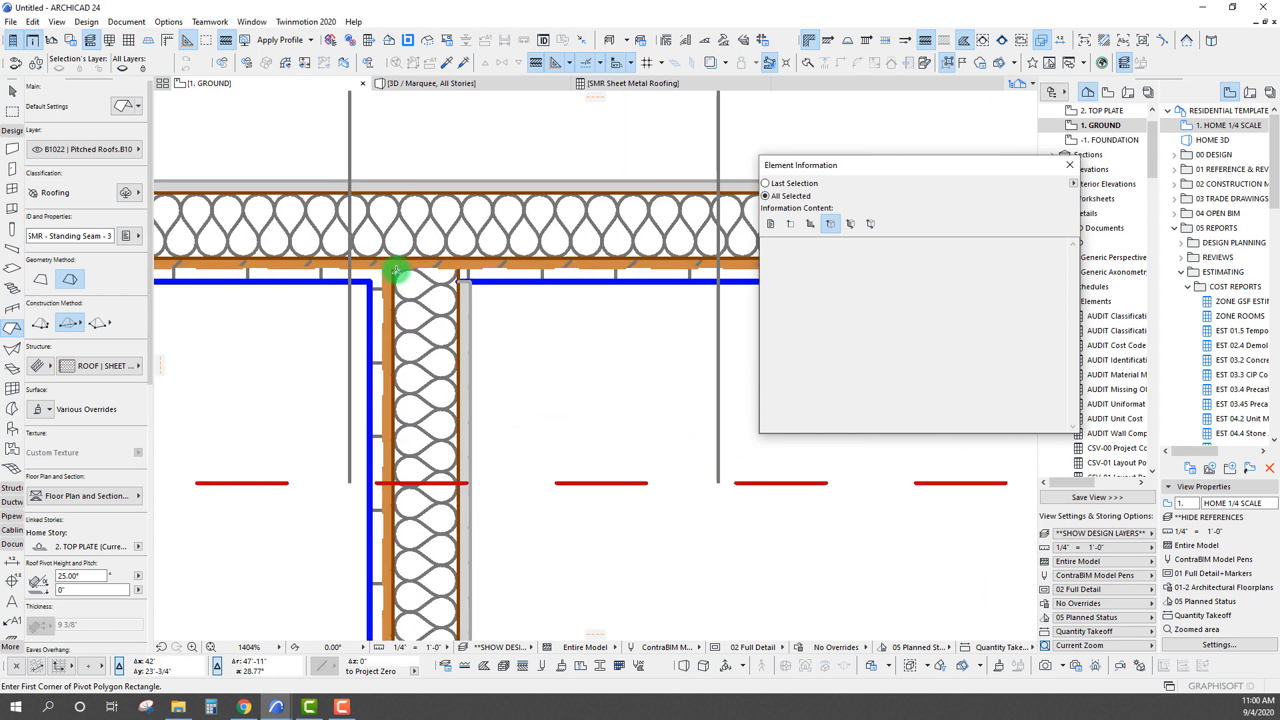
Set up a single-plane roof with its pivot line along the SINGLE-PLANE-JOINED area's left wall, sloping up toward the interior
left_click(394, 285)
scroll(380, 593, "down", 3)
middle_click_drag(380, 592, 415, 359)
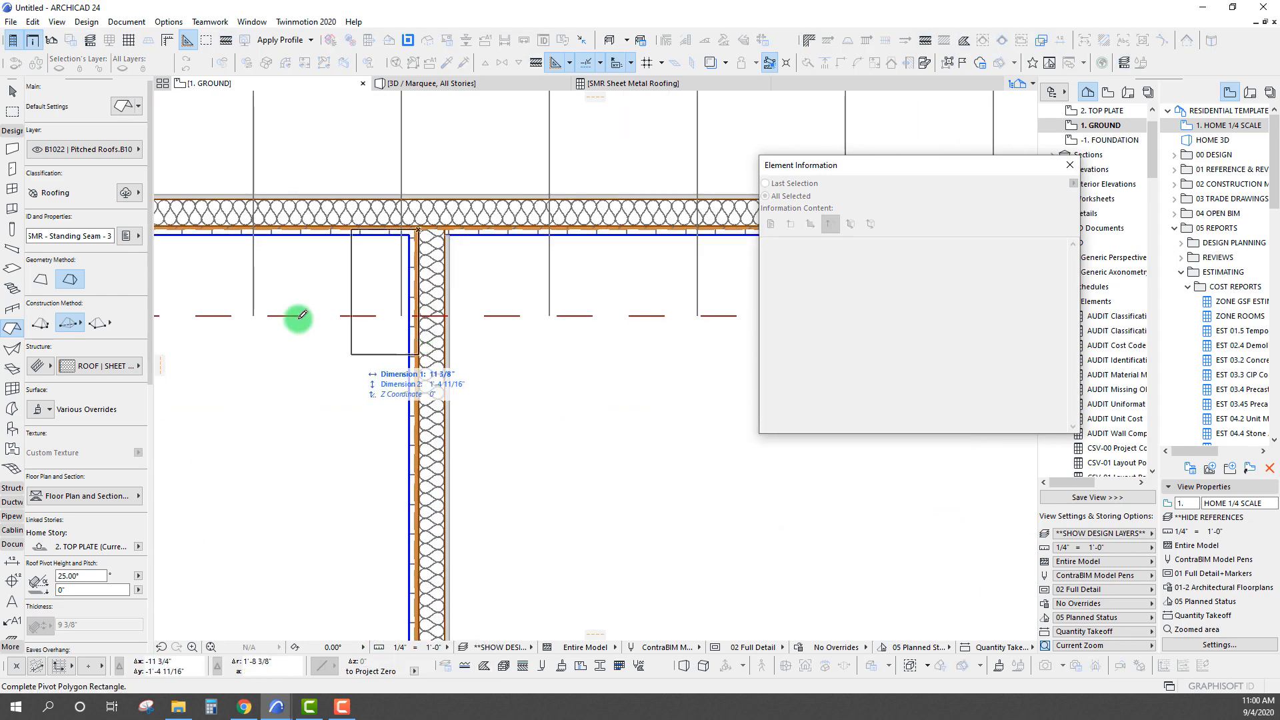
left_click(40, 279)
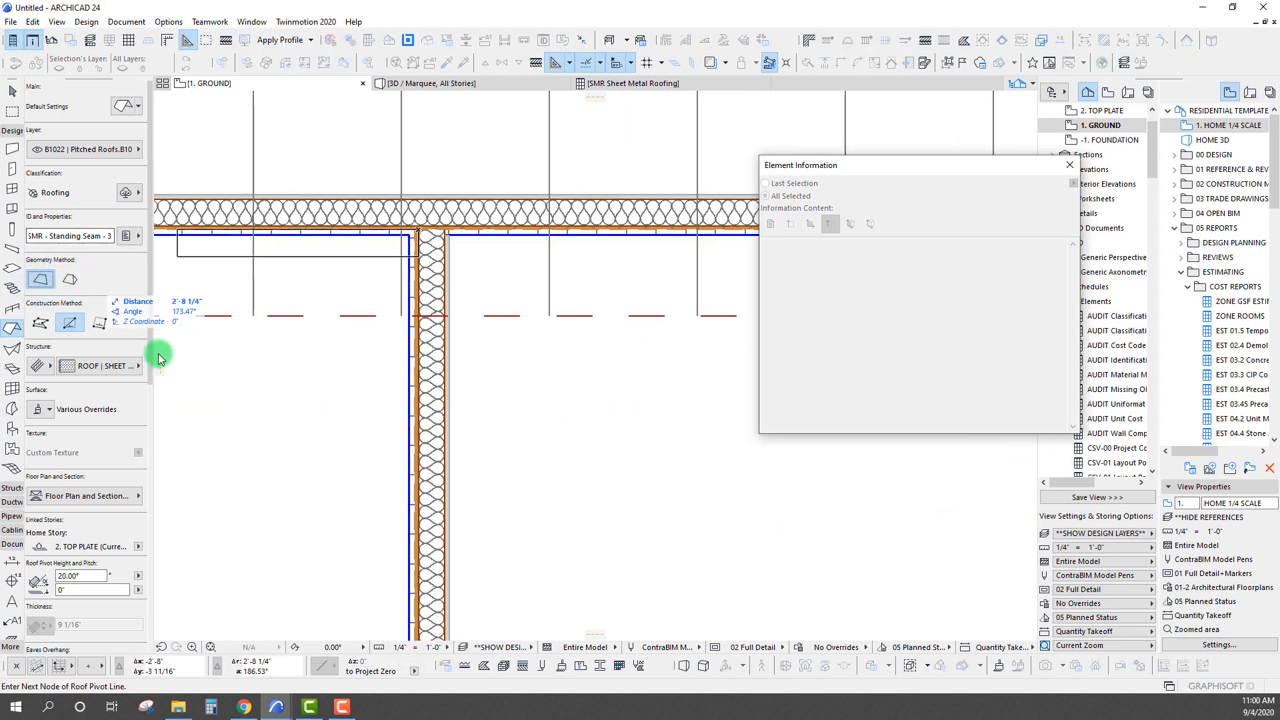
left_click(423, 450)
left_click(548, 462)
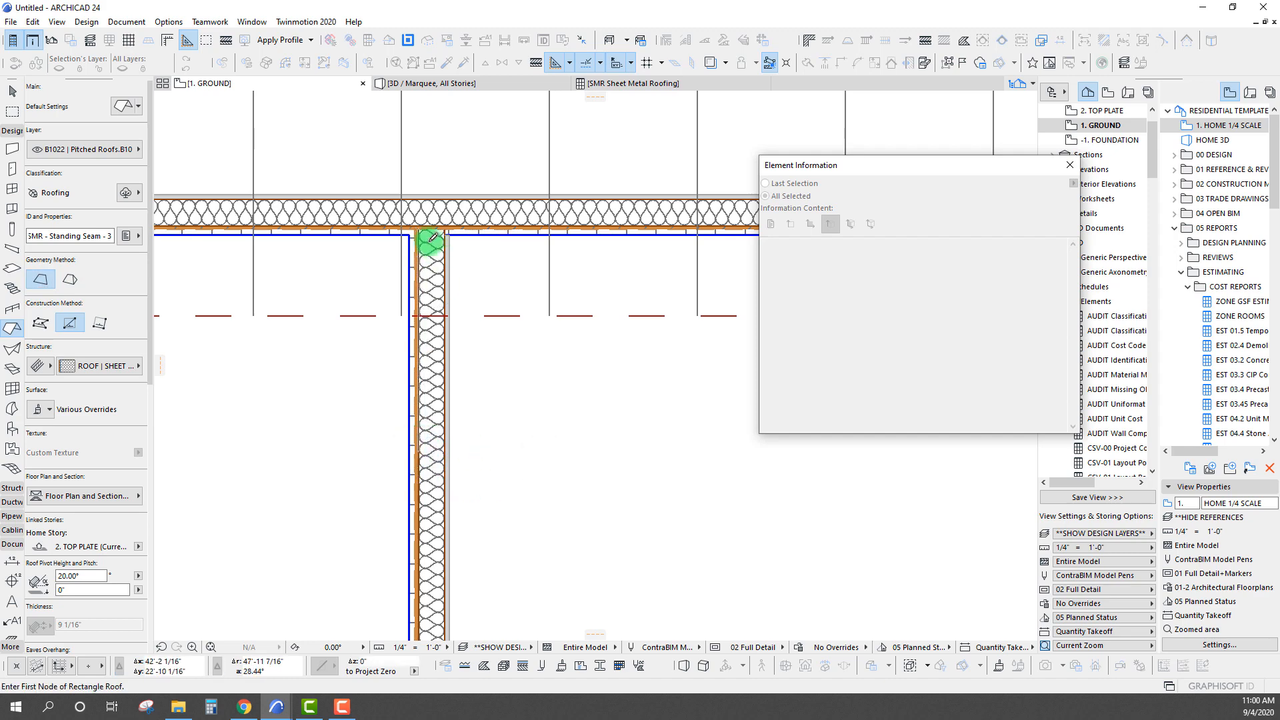
Outline the roof as a rectangle from the left wall's upper corner to the multi-plane building's lower-left corner
left_click(417, 229)
scroll(448, 436, "down", 4)
middle_click_drag(415, 427, 215, 254)
scroll(546, 382, "up", 6)
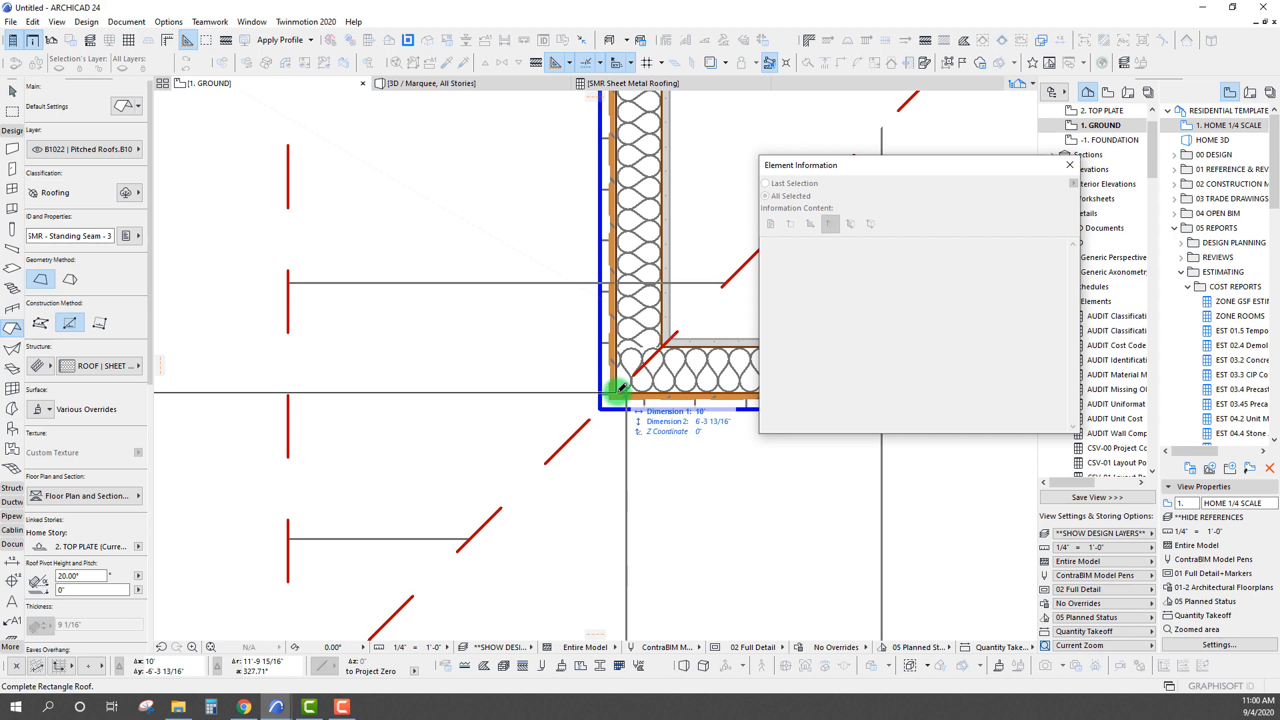
left_click(610, 393)
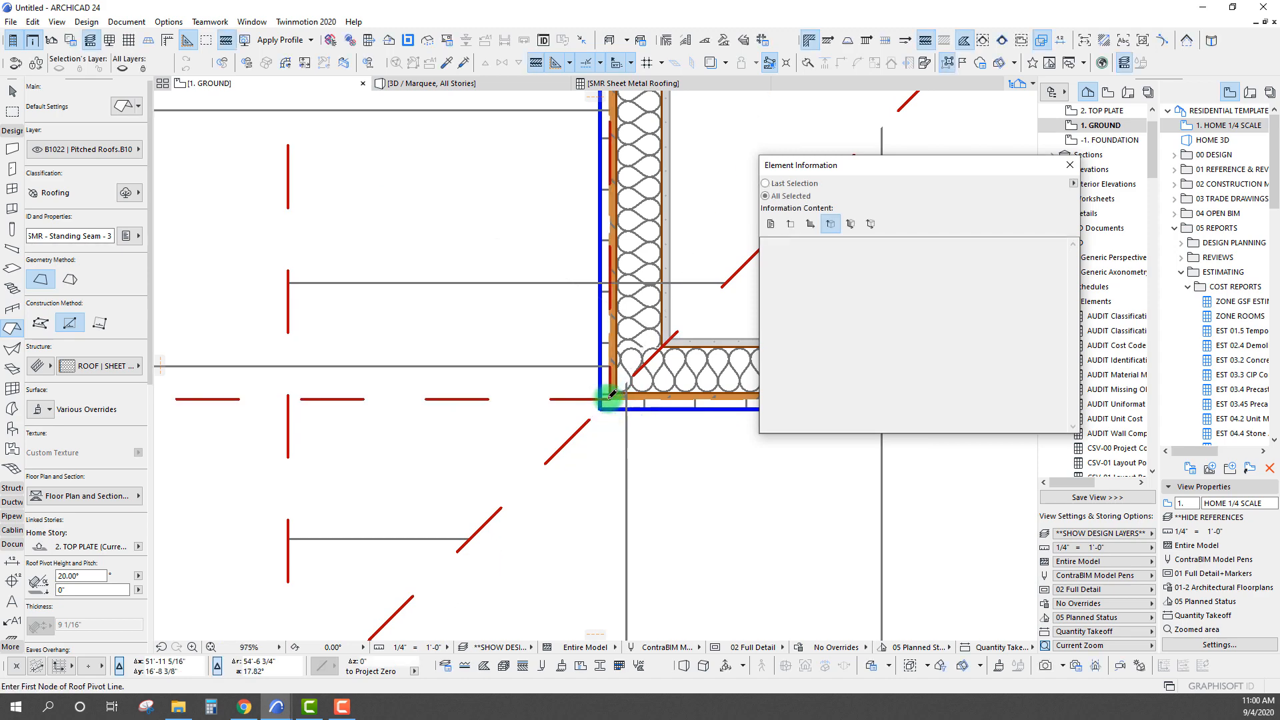
Define a second single-plane roof's pivot line along the SINGLE-PLANE-JOINED area's lower wall, starting at its right-hand corner
scroll(530, 398, "down", 2)
scroll(472, 366, "down", 2)
scroll(621, 391, "up", 7)
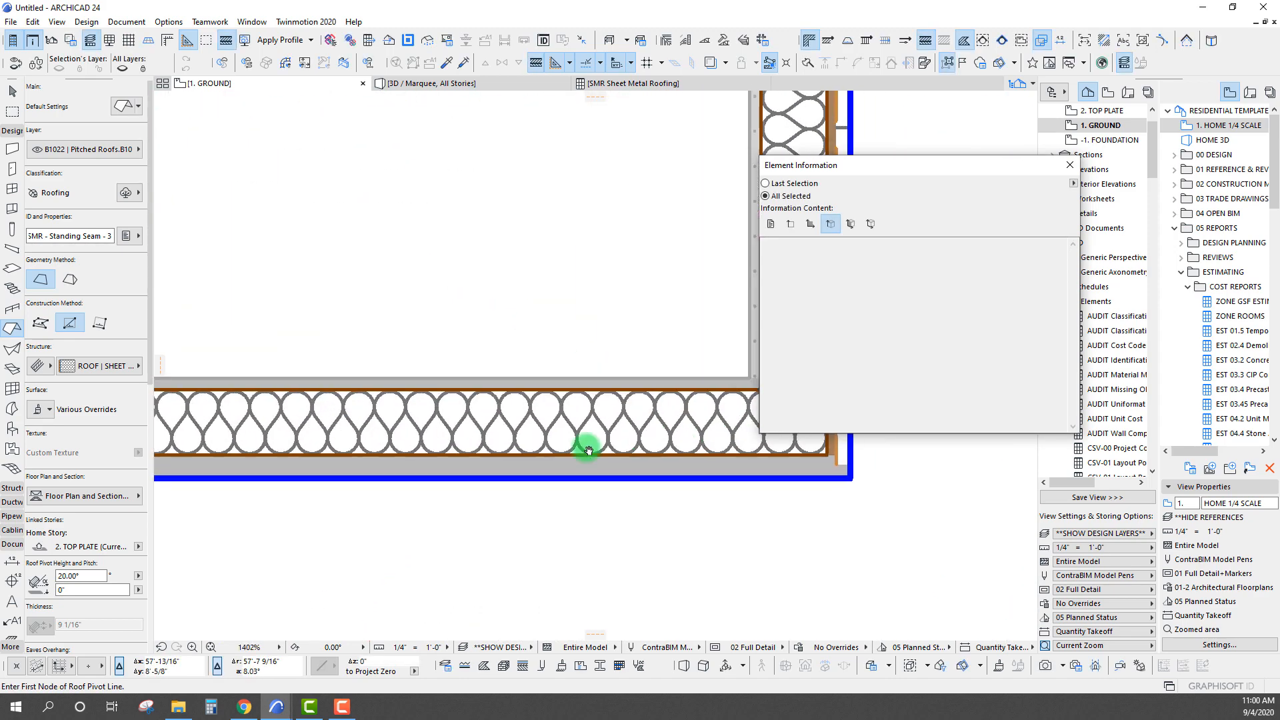
left_click(638, 469)
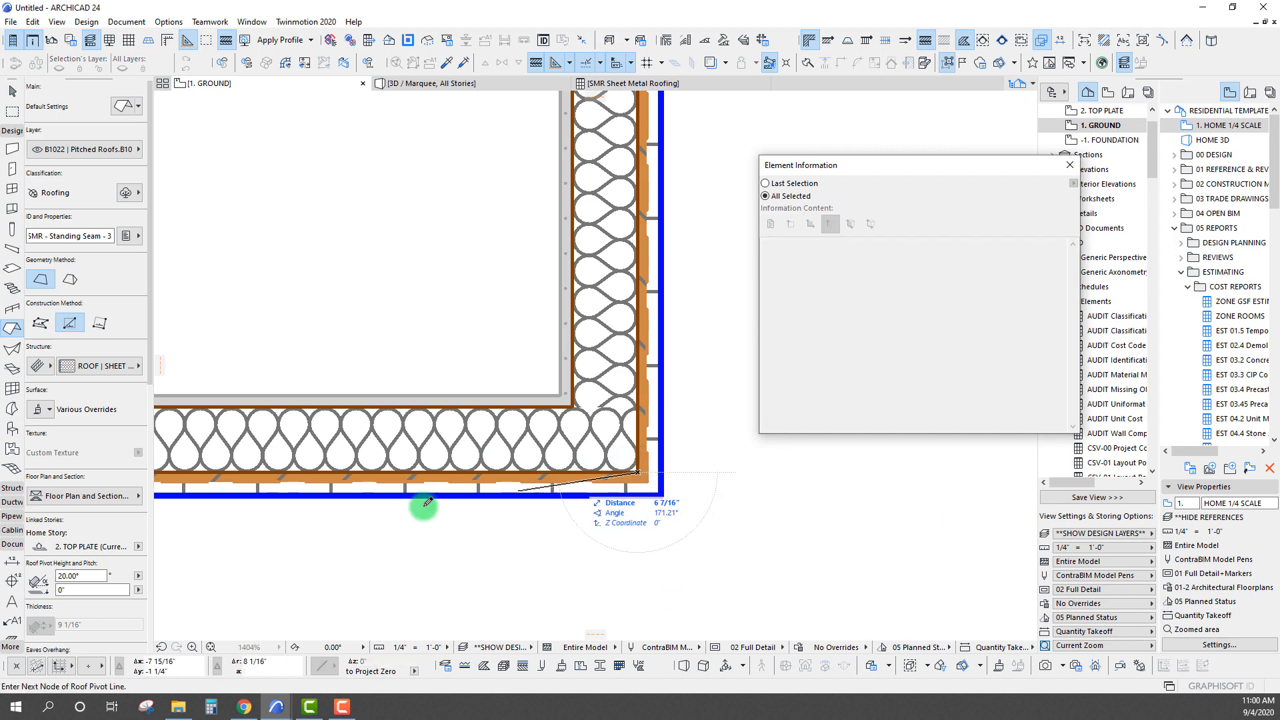
left_click(334, 470)
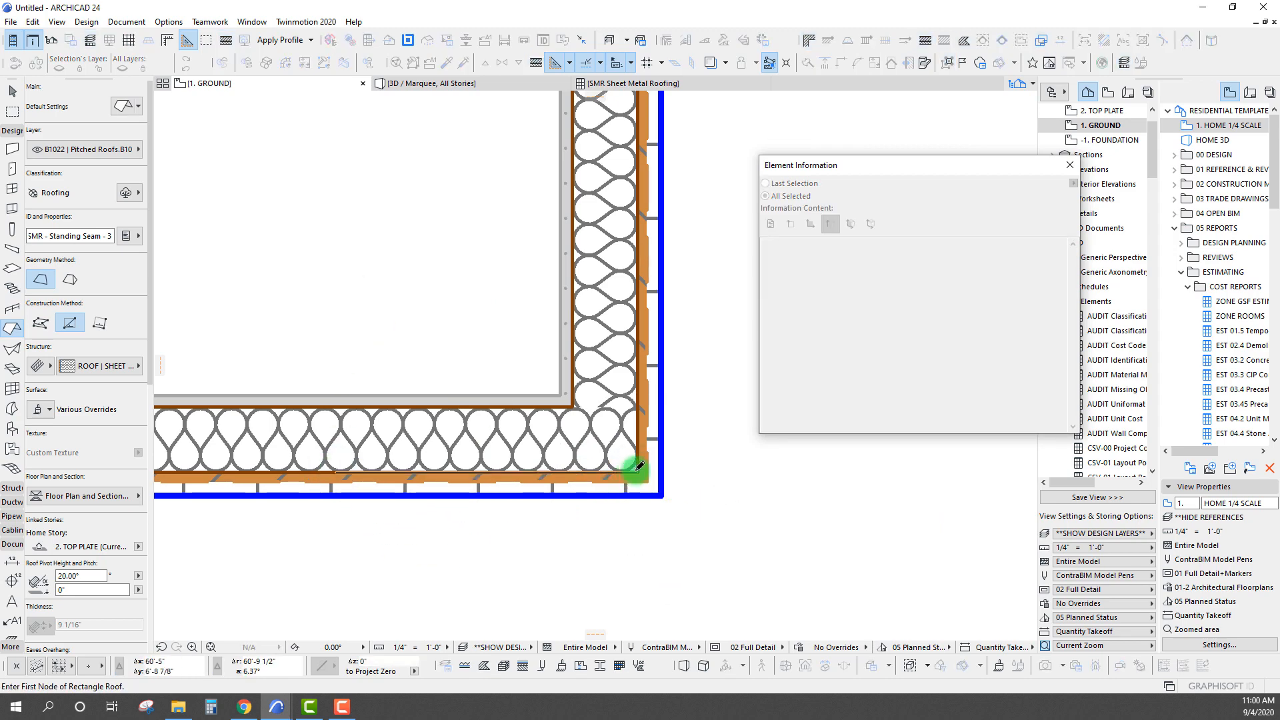
Outline the second roof as a rectangle from the lower-right wall corner to the multi-plane building's lower-left corner
left_click(638, 466)
scroll(601, 480, "down", 3)
scroll(429, 332, "up", 5)
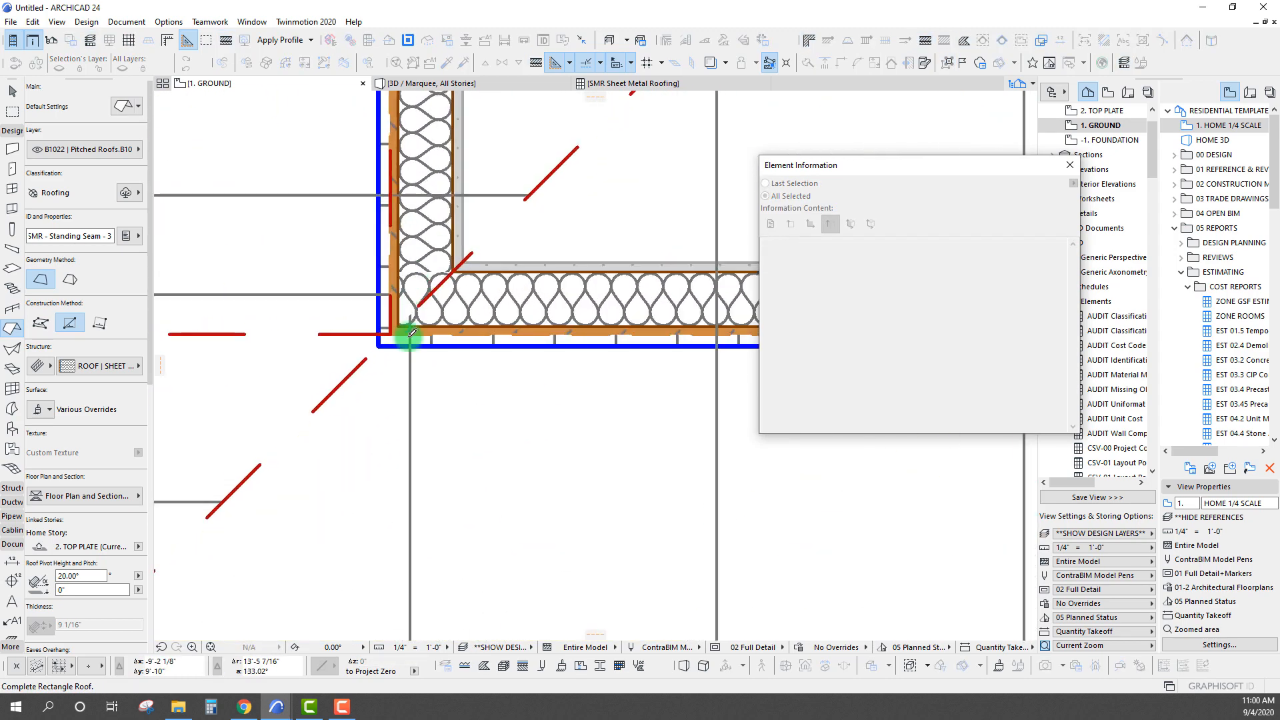
left_click(396, 331)
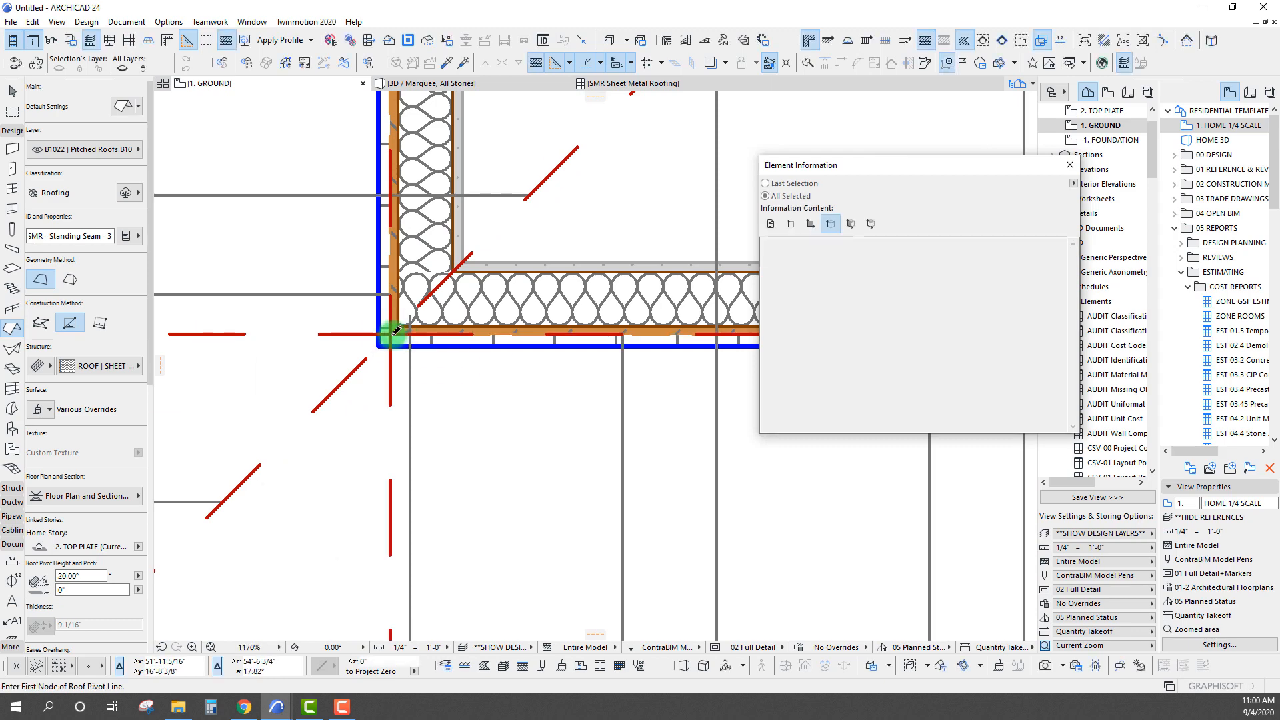
Reshape the second roof plane by moving its lower-left node to the area's outer lower-left wall corner, forming a diagonal edge
scroll(390, 400, "down", 5)
left_click(484, 362, "shift")
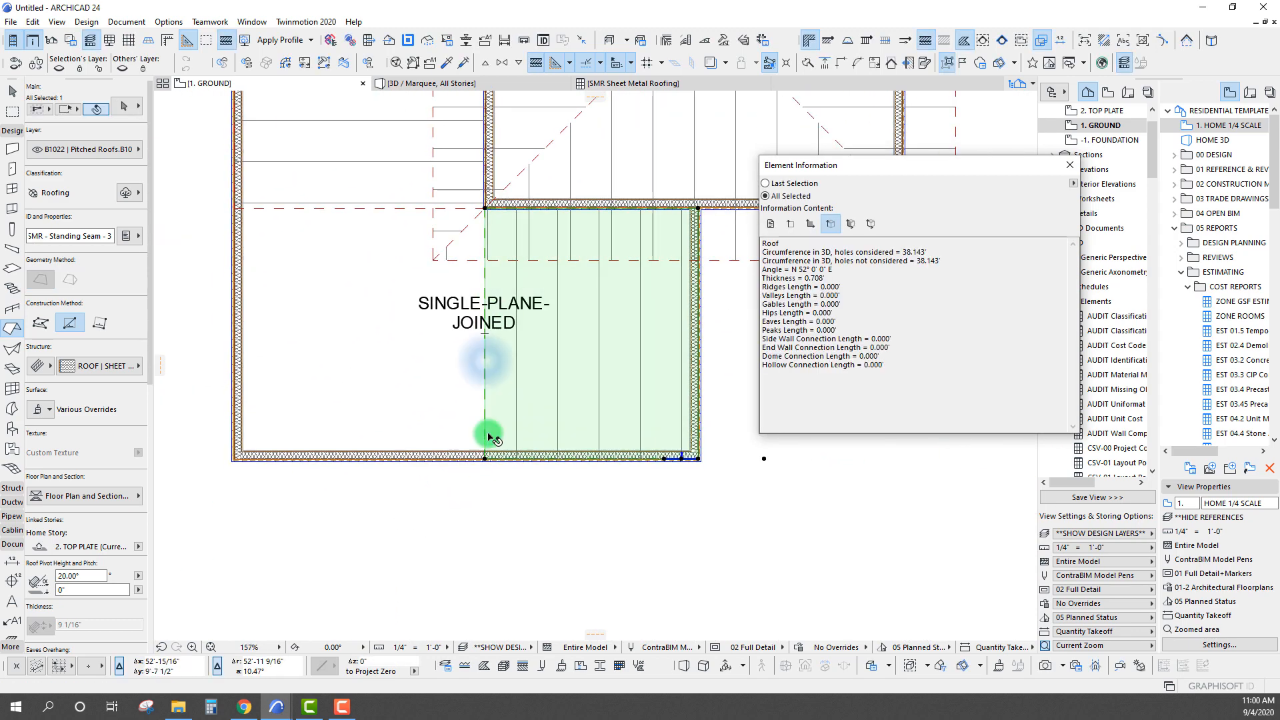
left_click(485, 458)
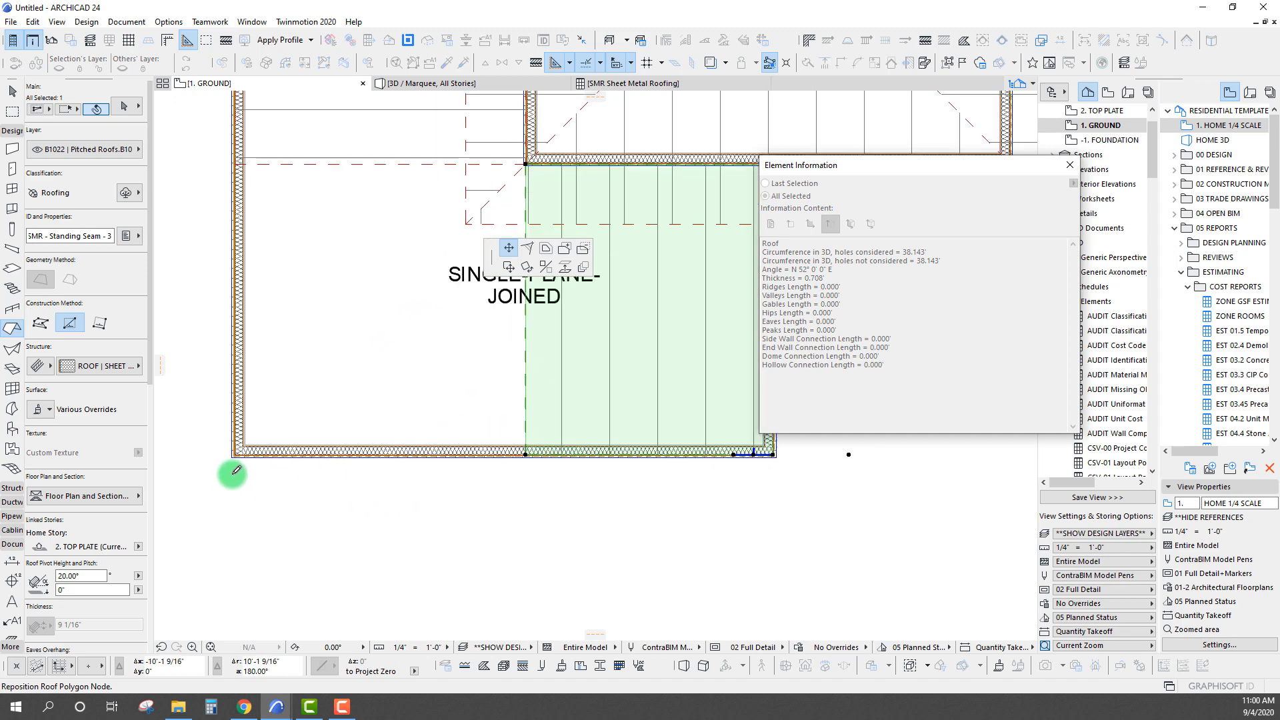
scroll(230, 392, "up", 3)
left_click(252, 385)
scroll(240, 374, "down", 5)
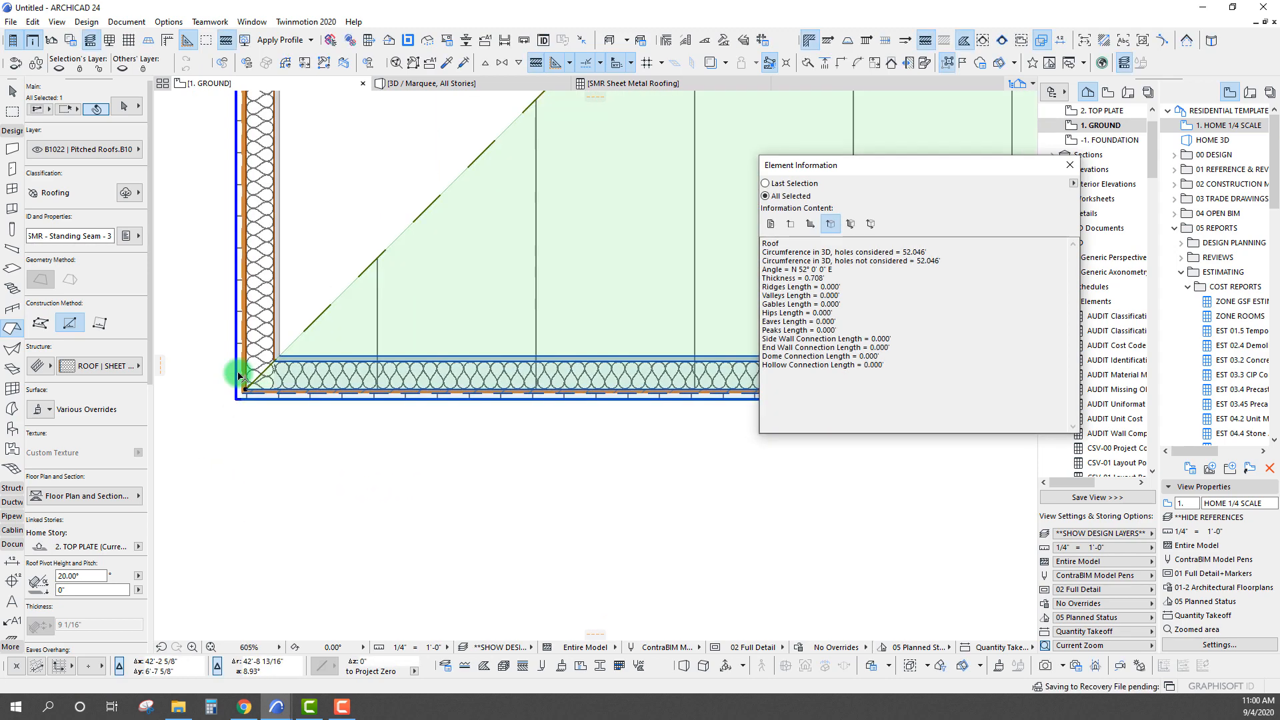
Select both new roof planes and extend the left plane's lower edge to meet the other plane's diagonal edge
key("Escape")
key("Escape")
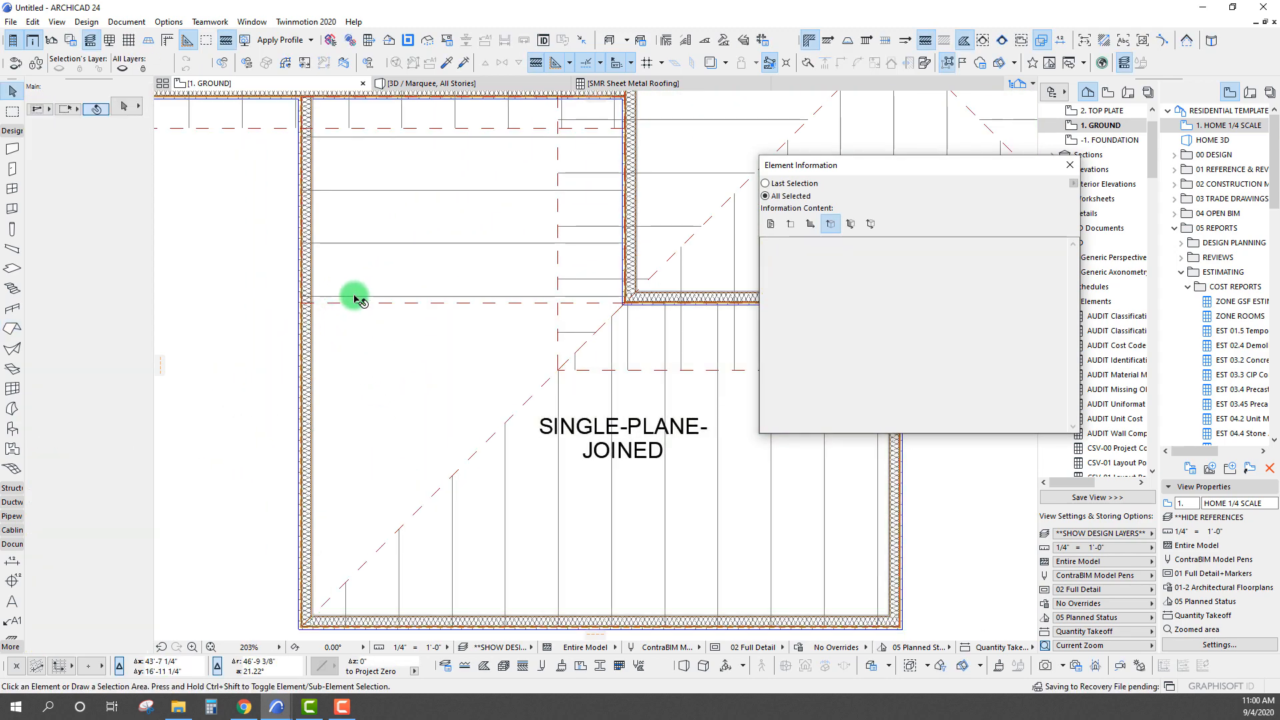
left_click(415, 288)
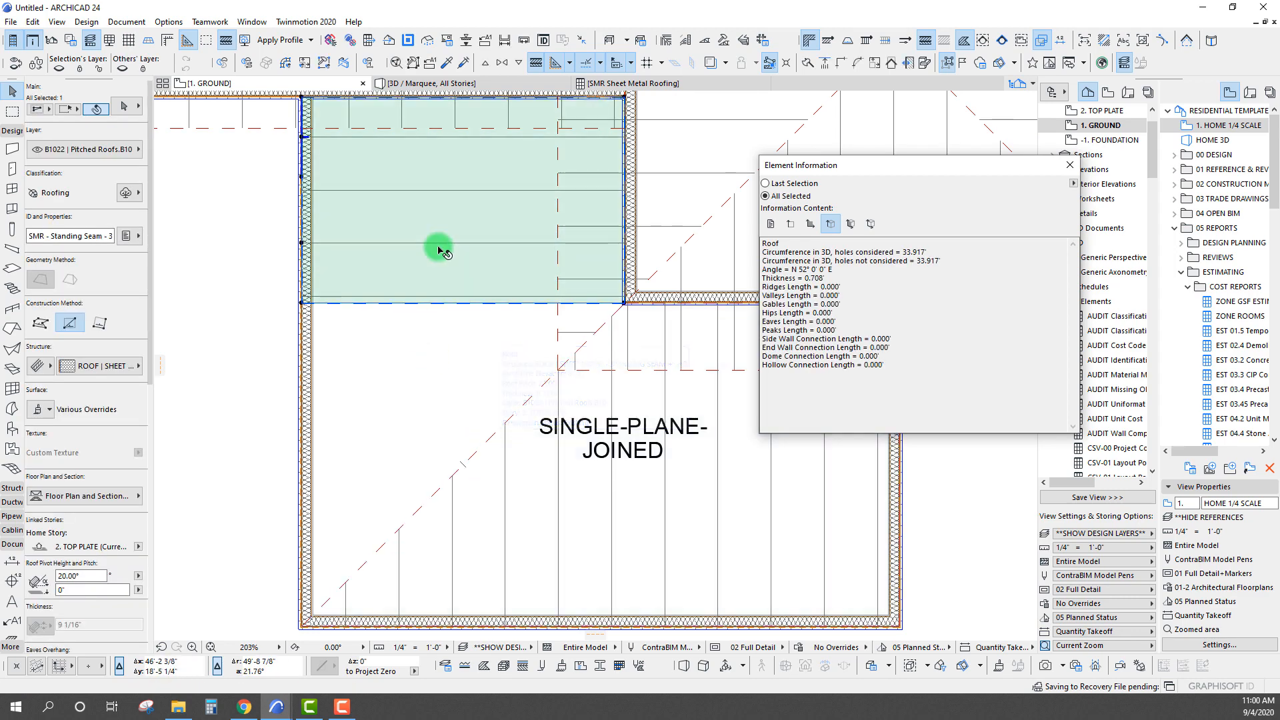
left_click(476, 454, "shift")
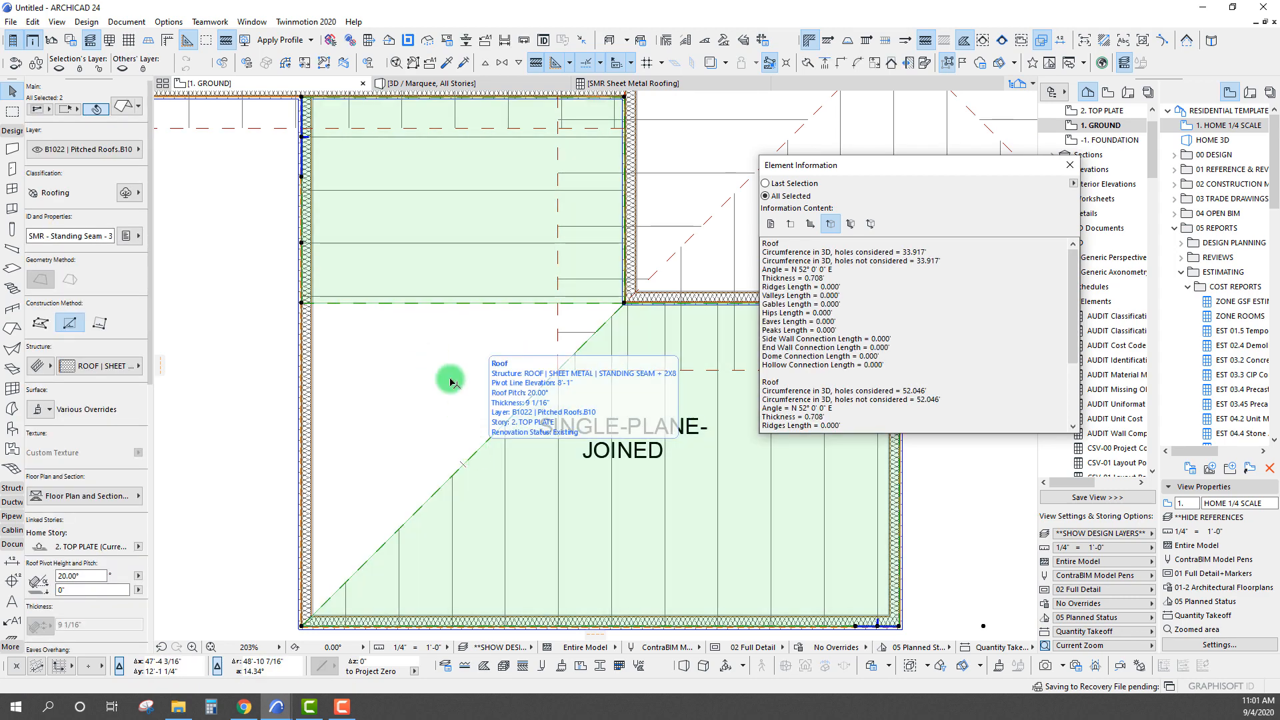
left_click(428, 304, "ctrl")
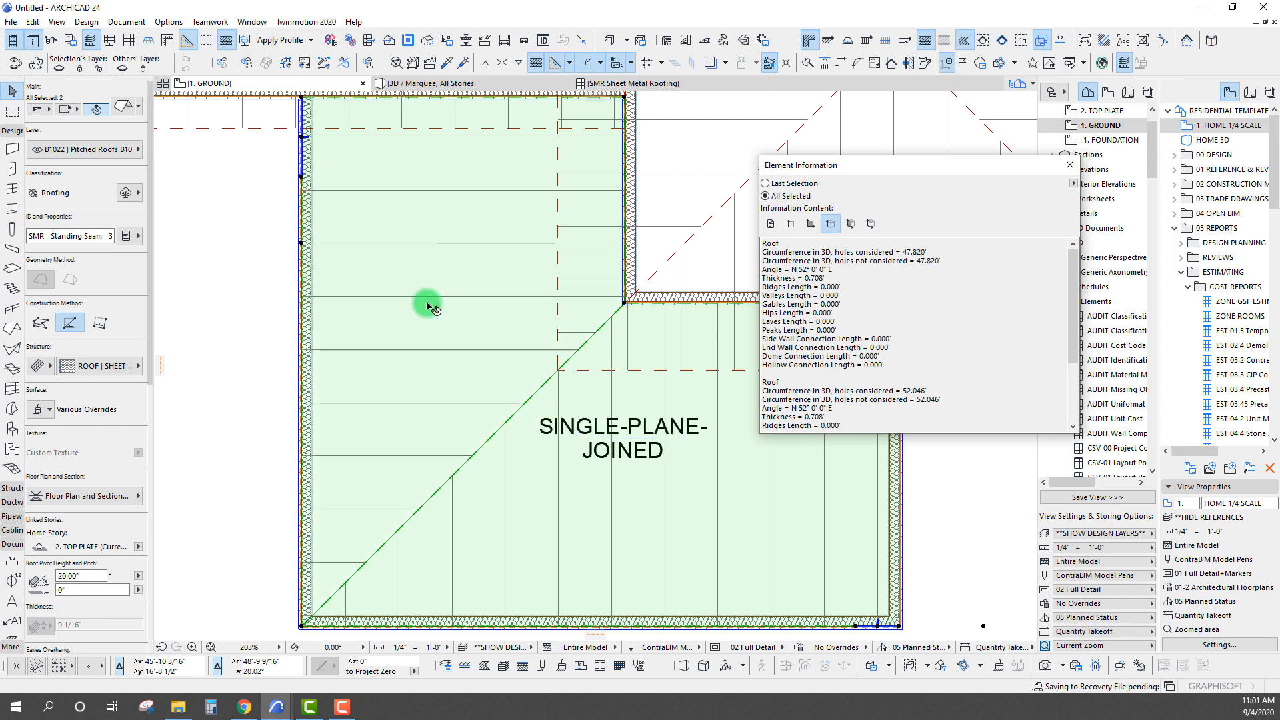
Offset the lower roof plane's bottom edge outward past the wall to form an eaves overhang, and clear the selection
scroll(469, 304, "down", 3)
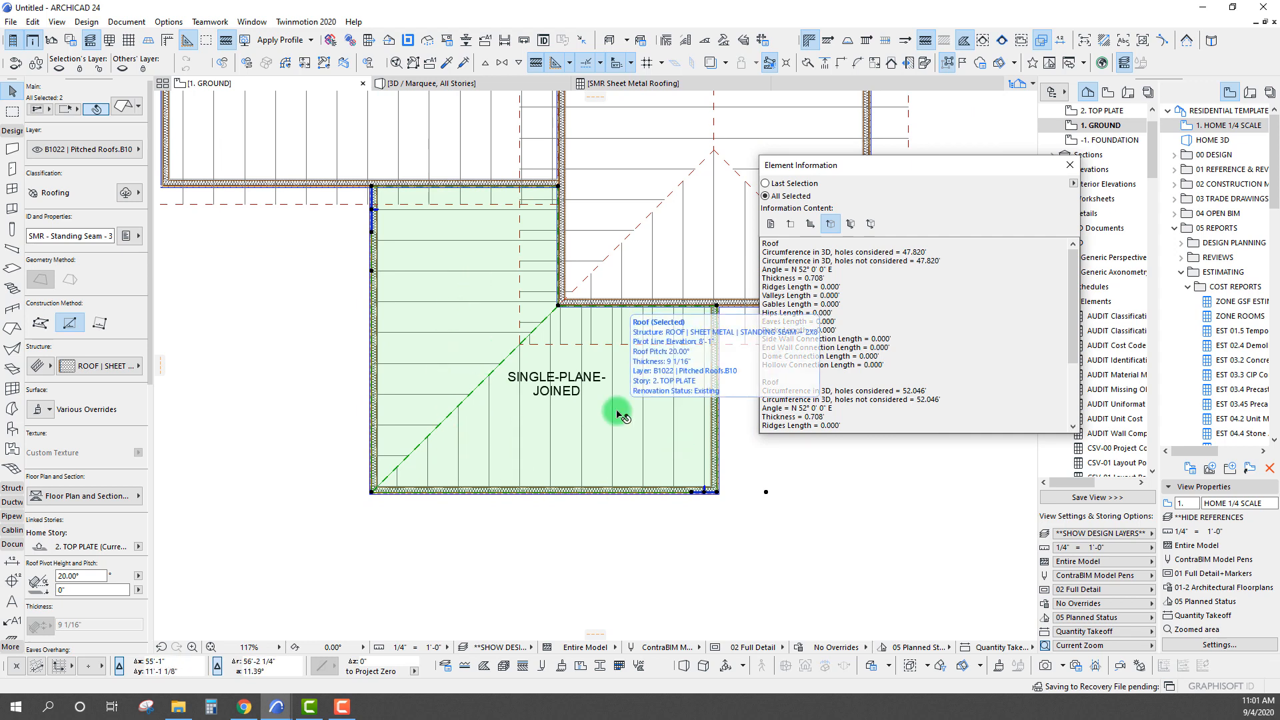
left_click(483, 493)
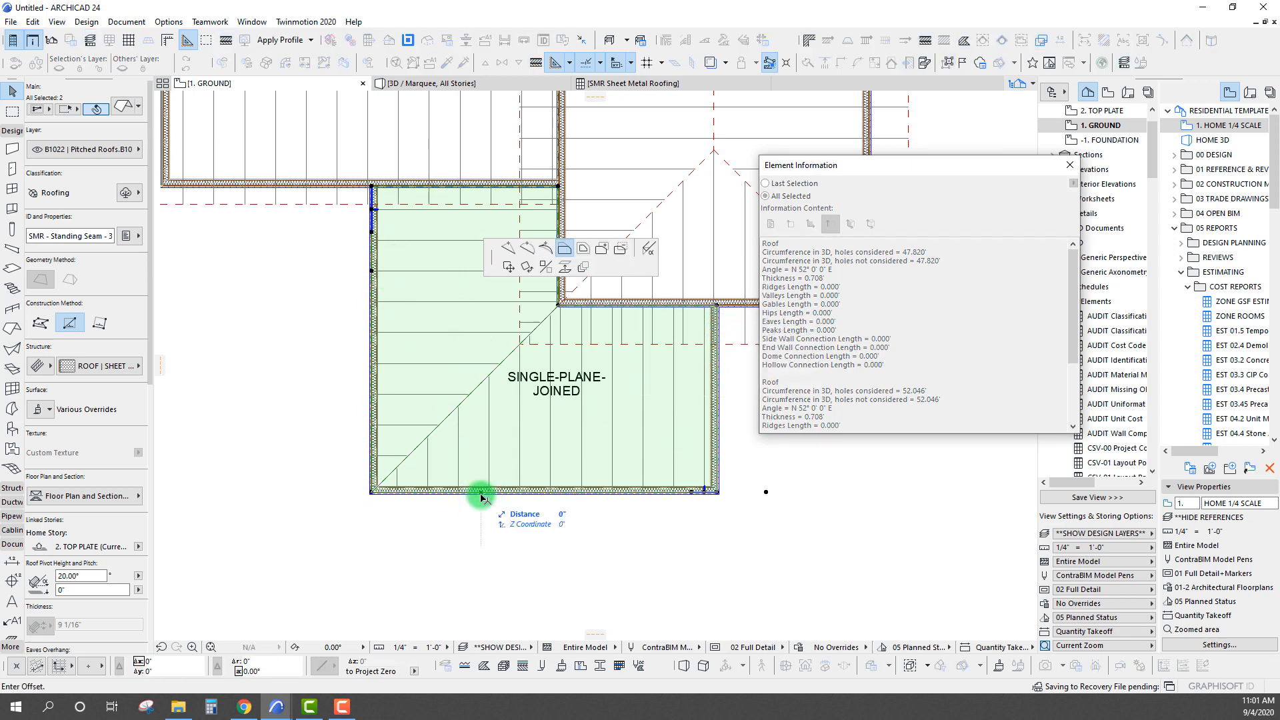
left_click(482, 533)
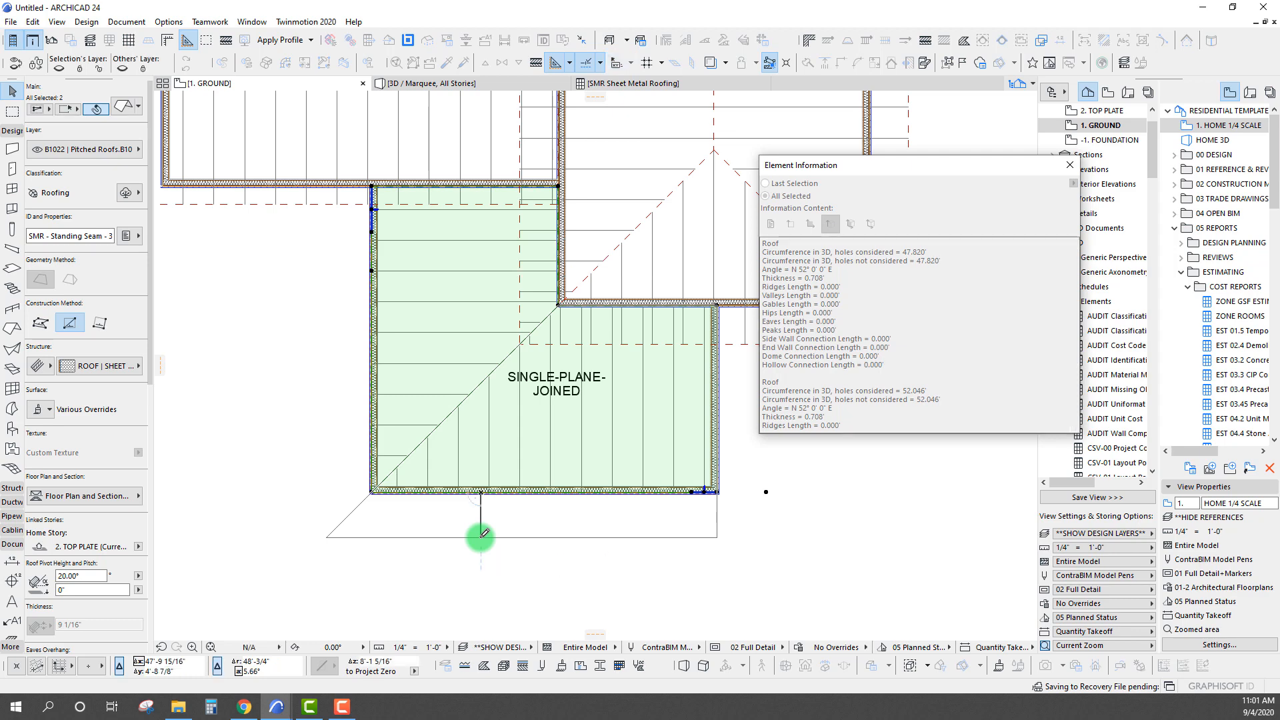
left_click(403, 392)
key("Escape")
key("Escape")
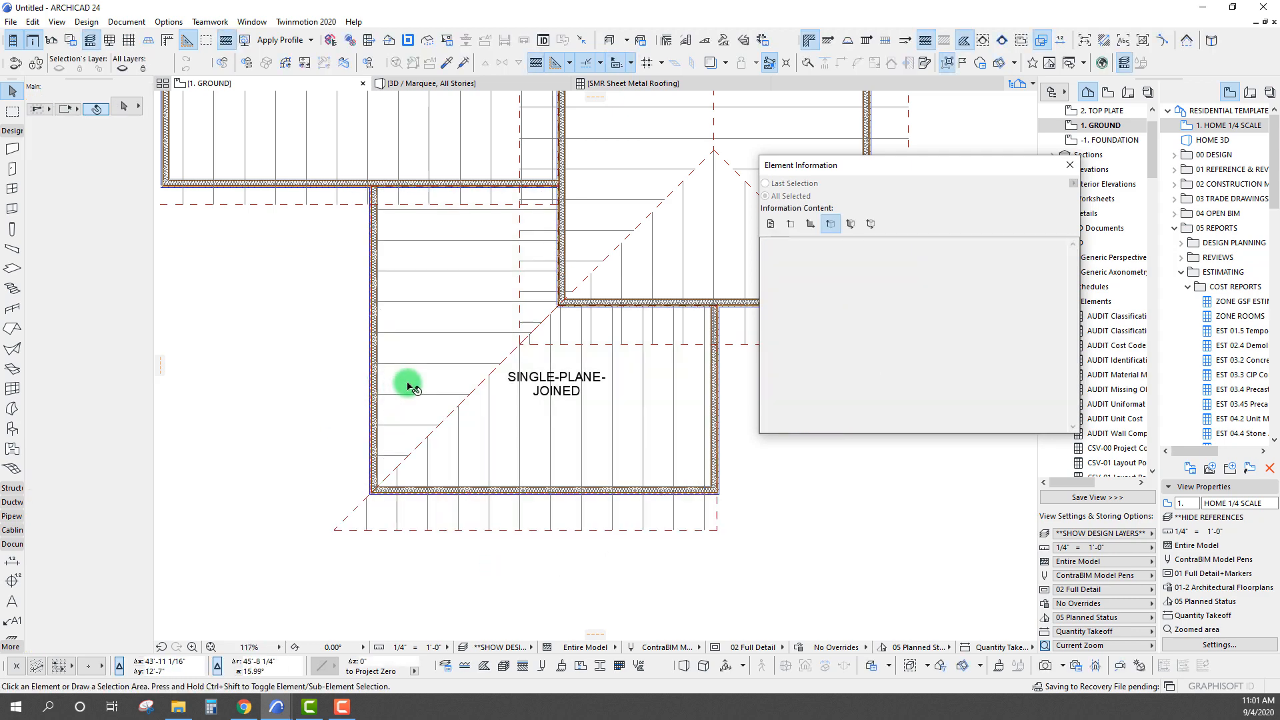
Offset the left roof plane's outer edge past the side wall to form a matching eaves overhang
left_click(407, 384)
left_click(370, 394)
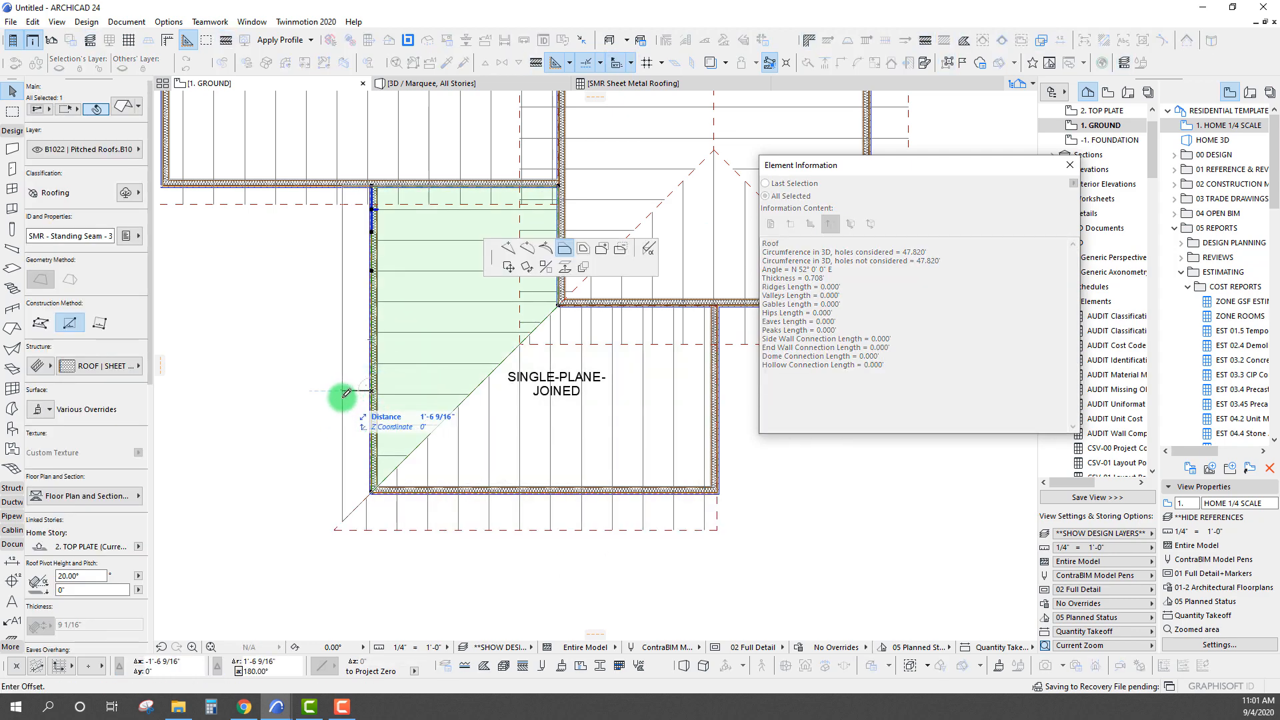
left_click(344, 395)
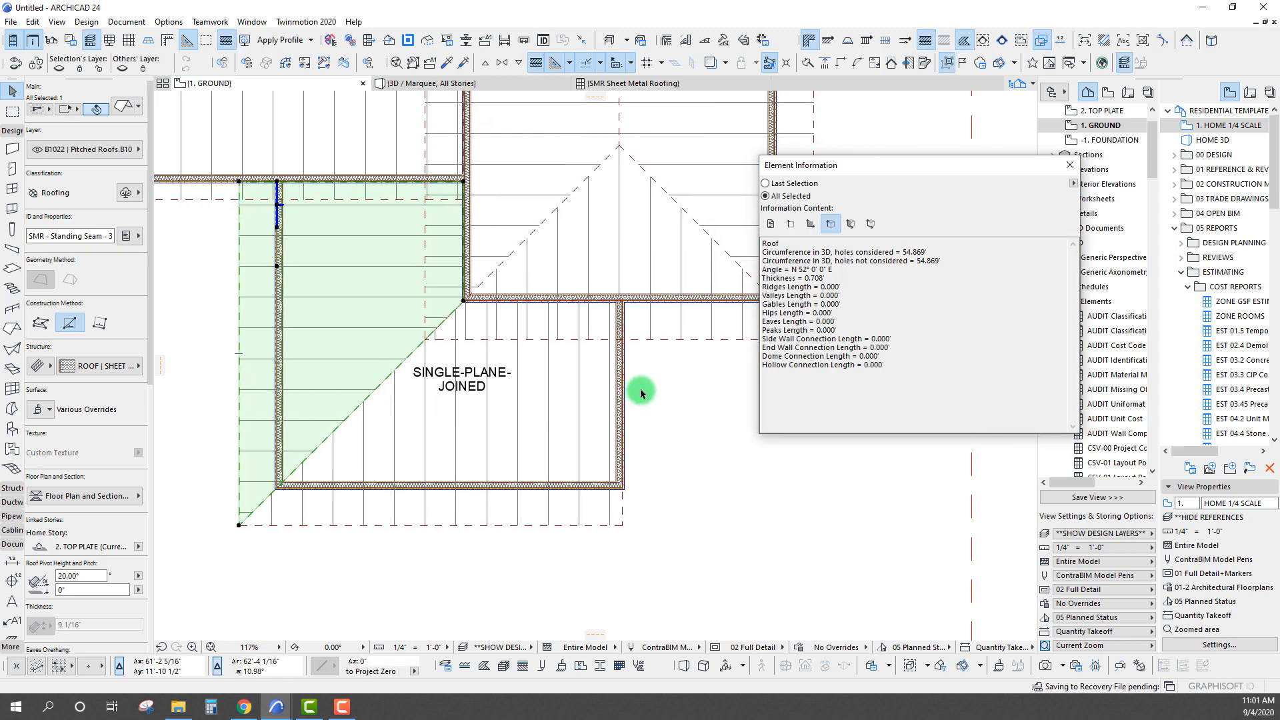
Offset the lower roof plane's right-hand edge outward beyond the wall to form the gable-side overhang
left_click(586, 409)
left_click(626, 420)
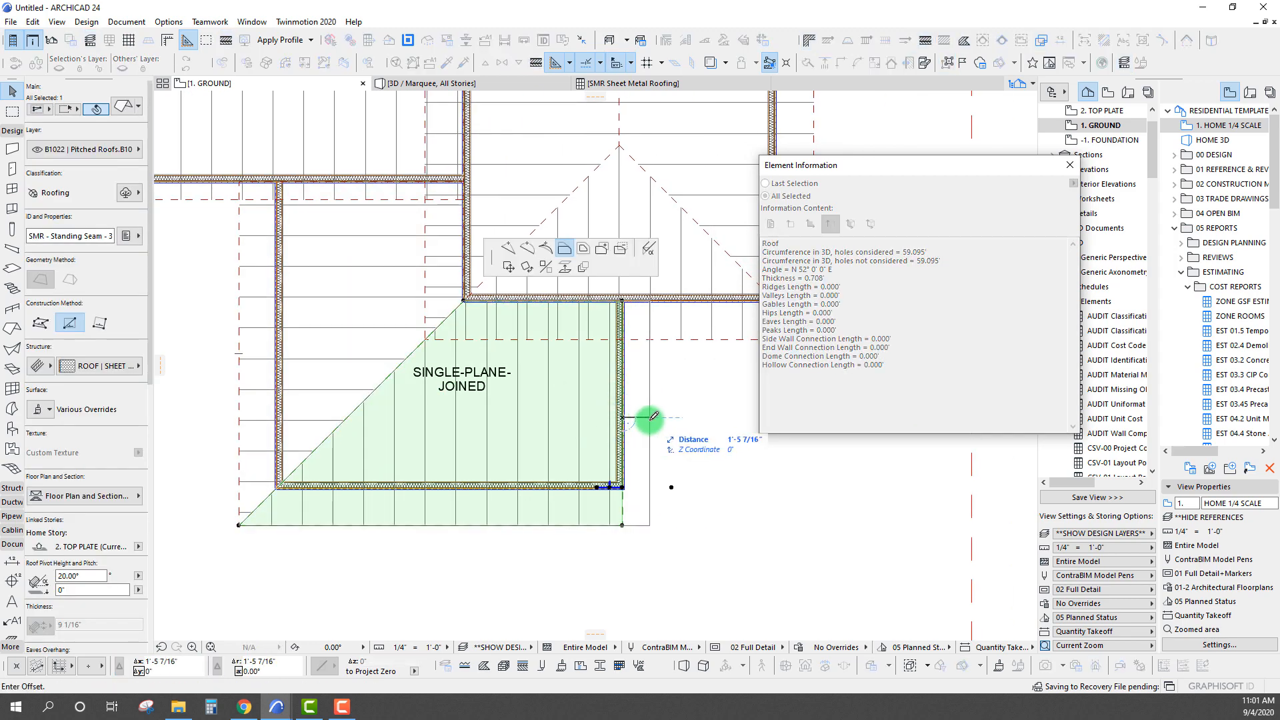
left_click(652, 417)
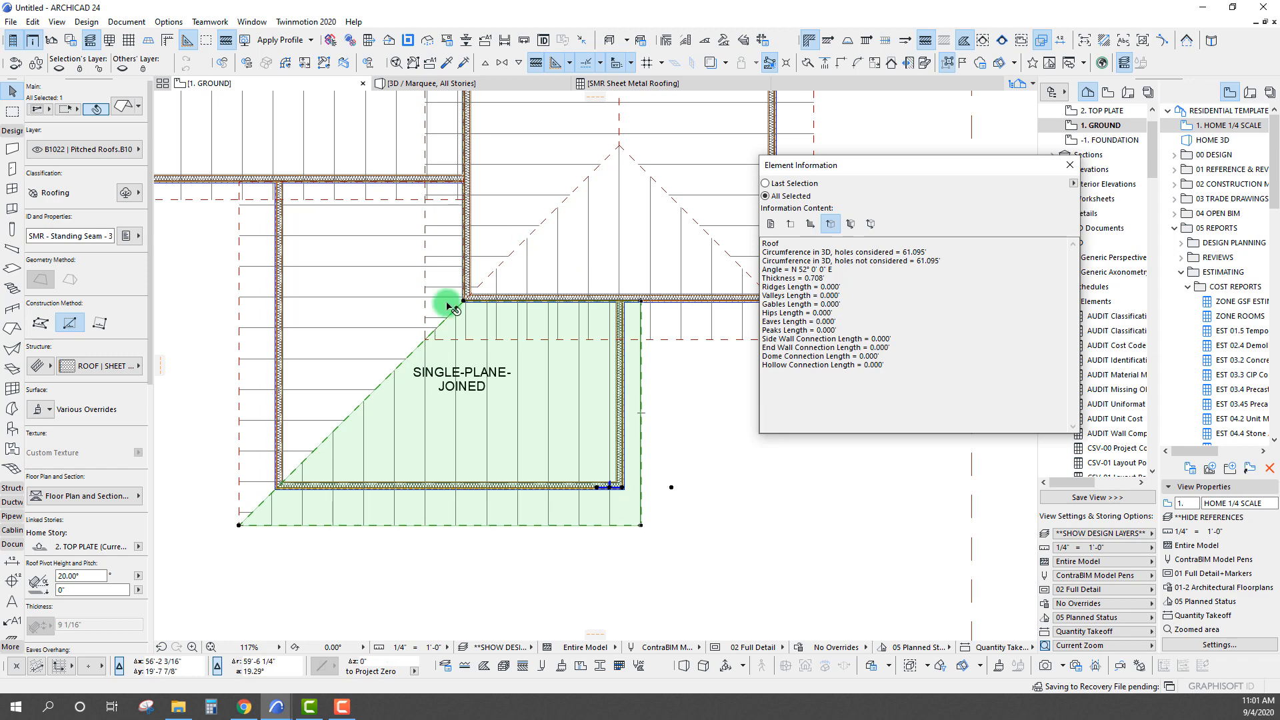
Deselect the roof plane and check the SMR - Standing Seam - 3 entries in the Sheet Metal Roofing schedule
scroll(480, 493, "down", 4)
middle_click_drag(538, 381, 552, 374)
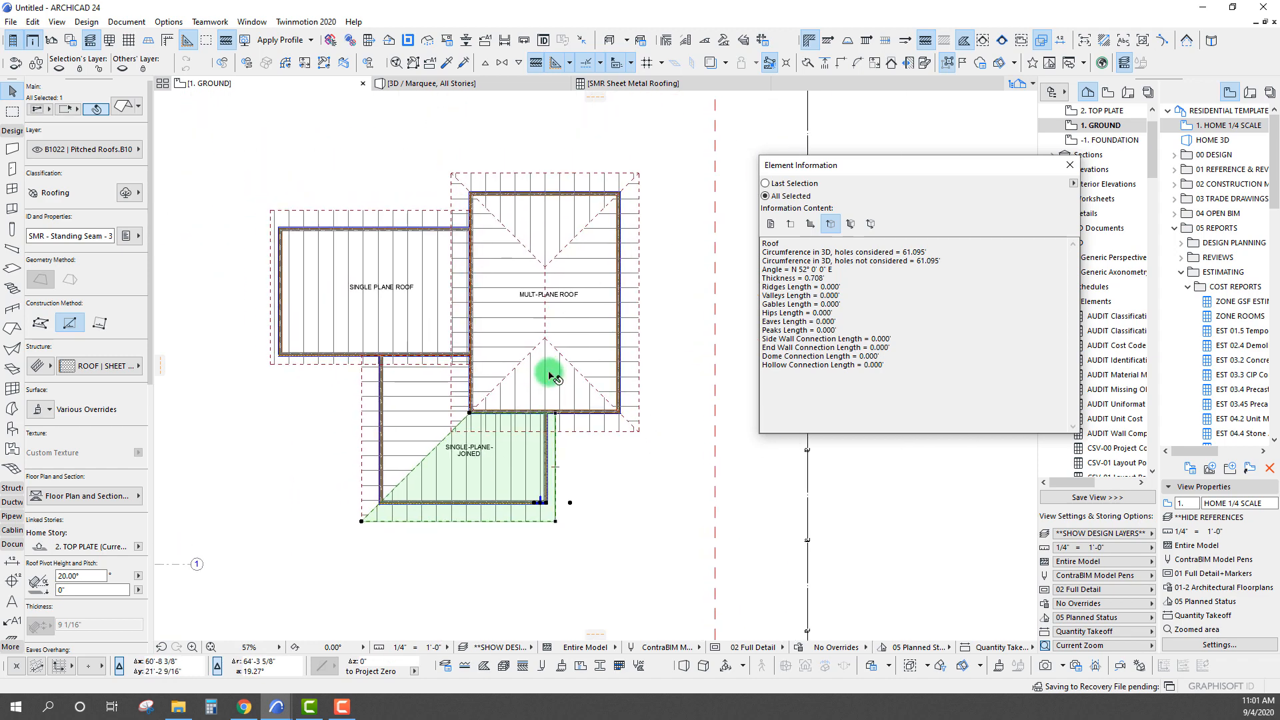
key("Escape")
left_click(13, 111)
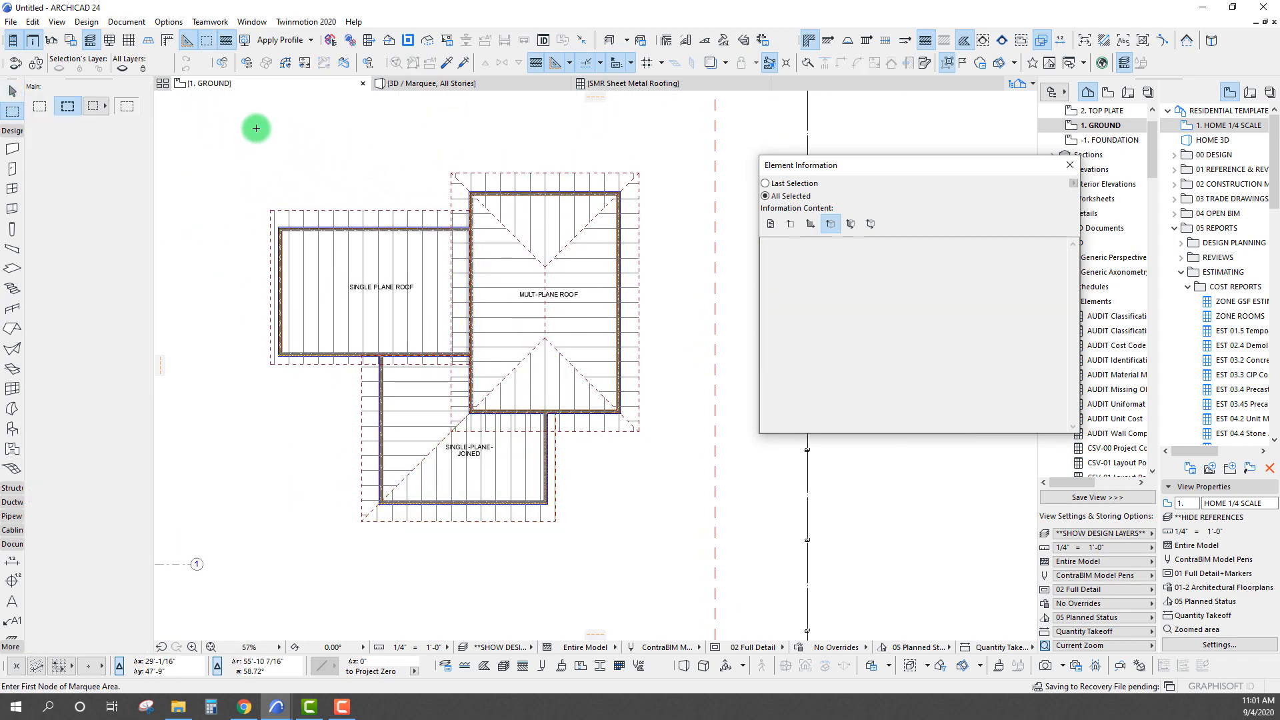
left_click(631, 83)
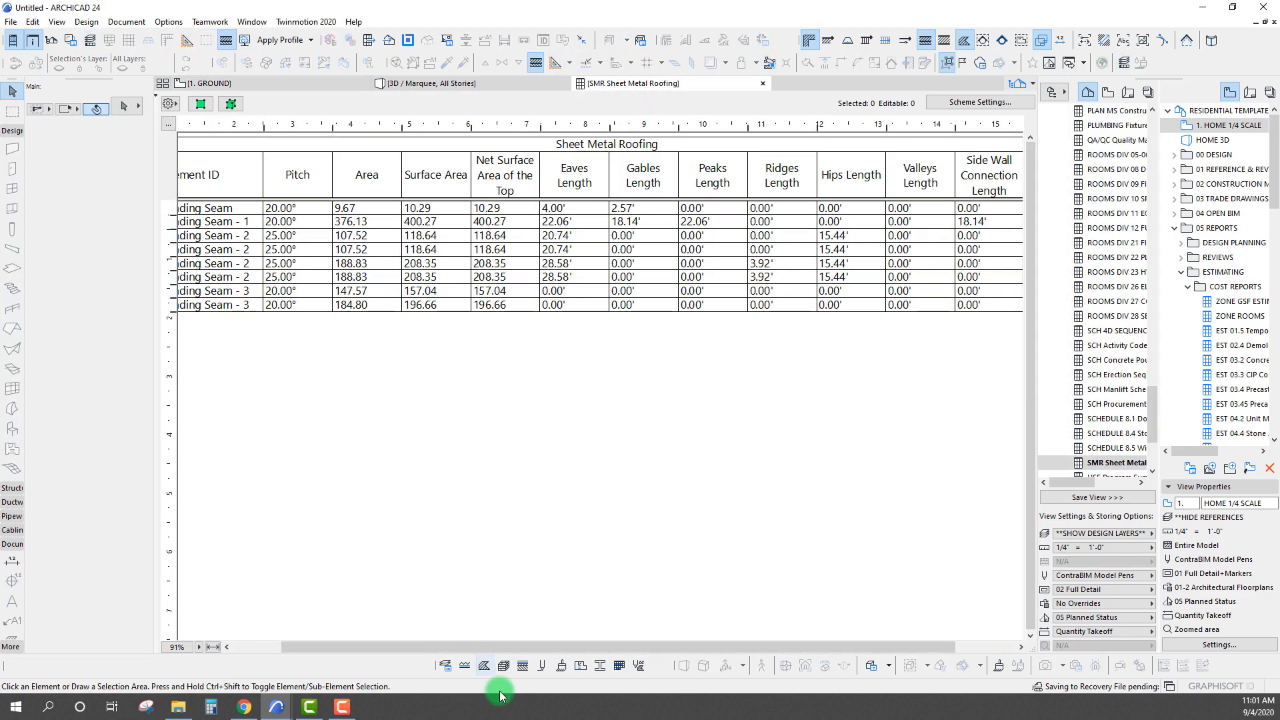
Turn on headlines in the Sheet Metal Roofing schedule so rows are grouped by Element ID, and narrow the Element ID column
left_click_drag(514, 645, 440, 646)
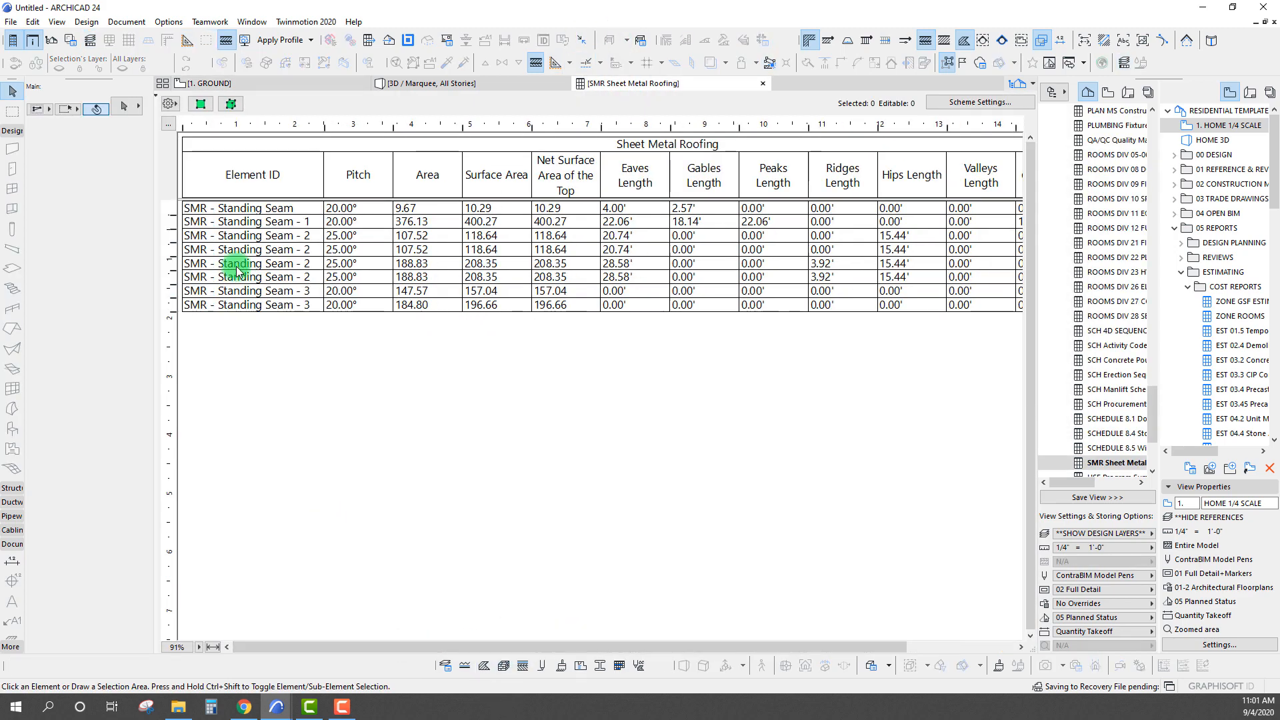
left_click(177, 108)
left_click(376, 424)
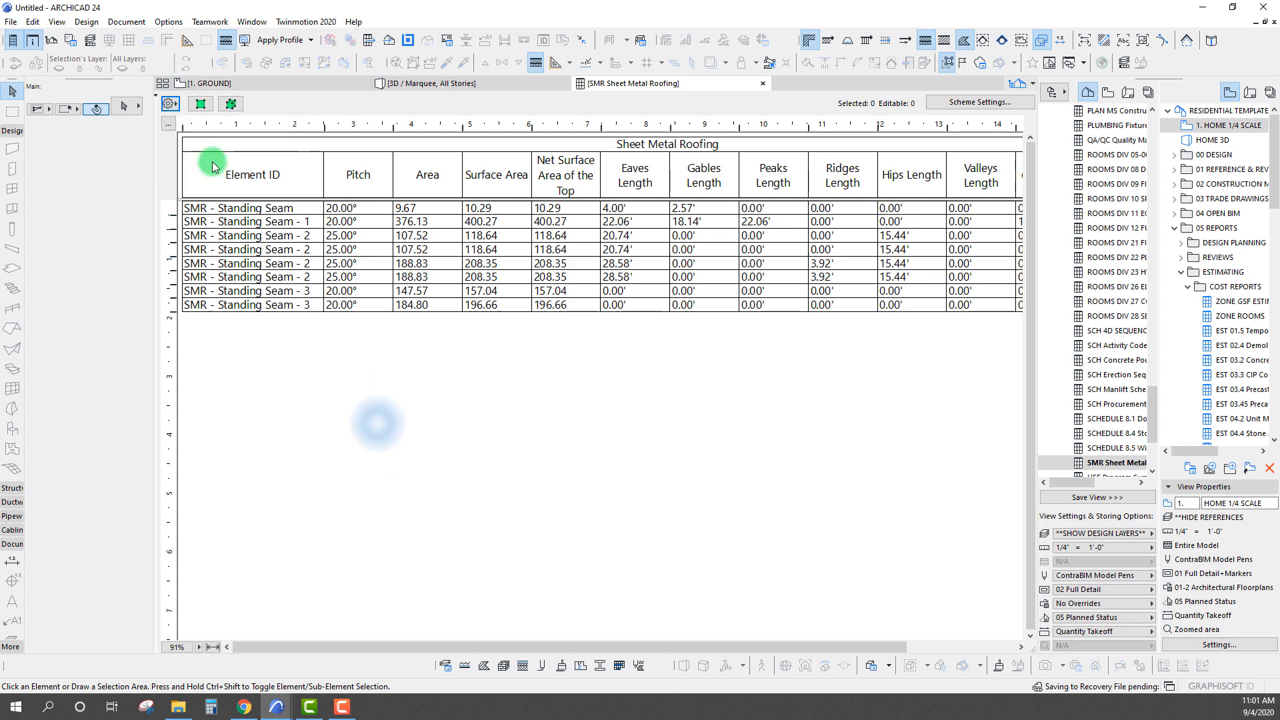
left_click(157, 101)
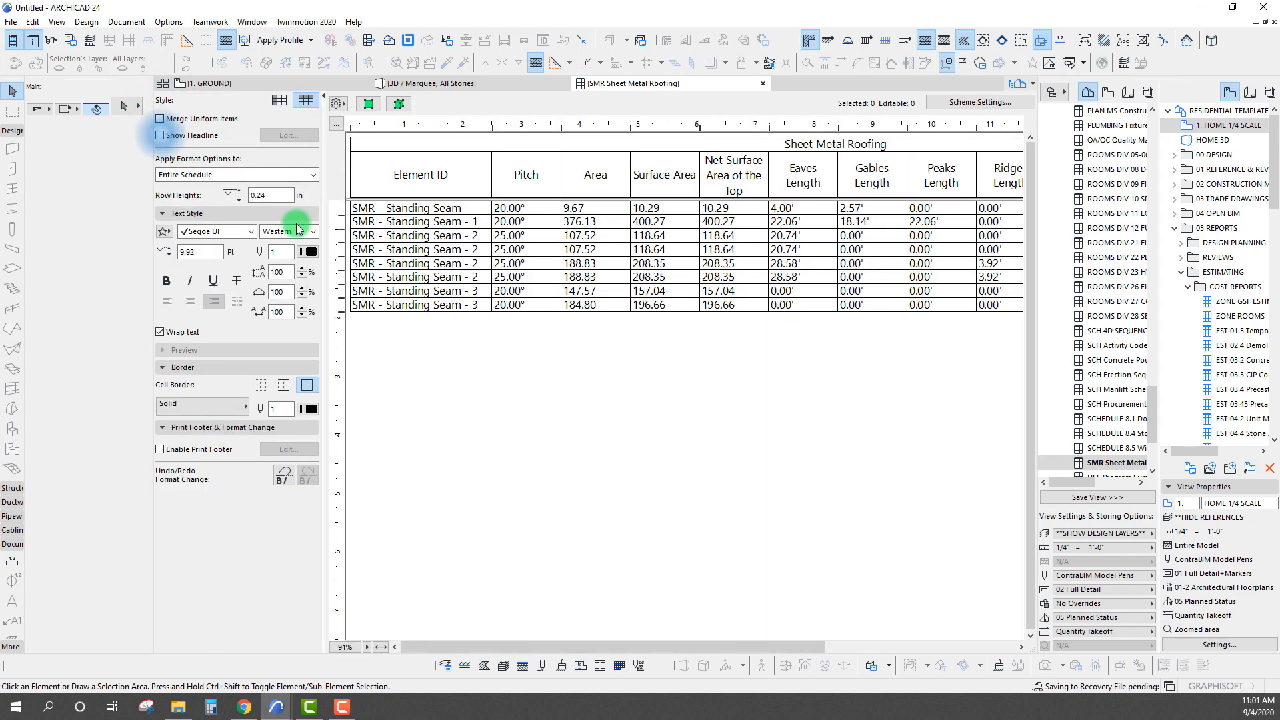
left_click(160, 119)
left_click_drag(494, 132, 465, 163)
Examine the standing seam headline groups and the pitch entries under SMR - Standing Seam - 3
left_click(413, 206)
left_click(485, 219)
left_click(501, 239)
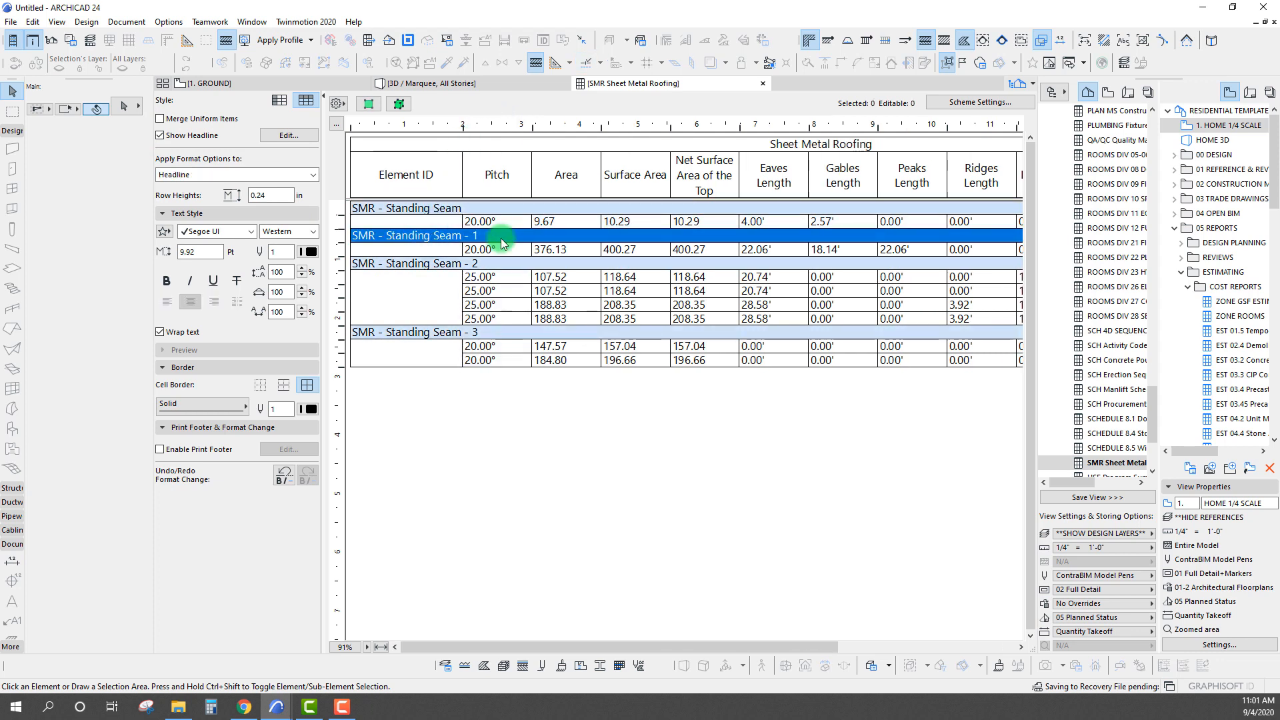
left_click(426, 267)
left_click(423, 336)
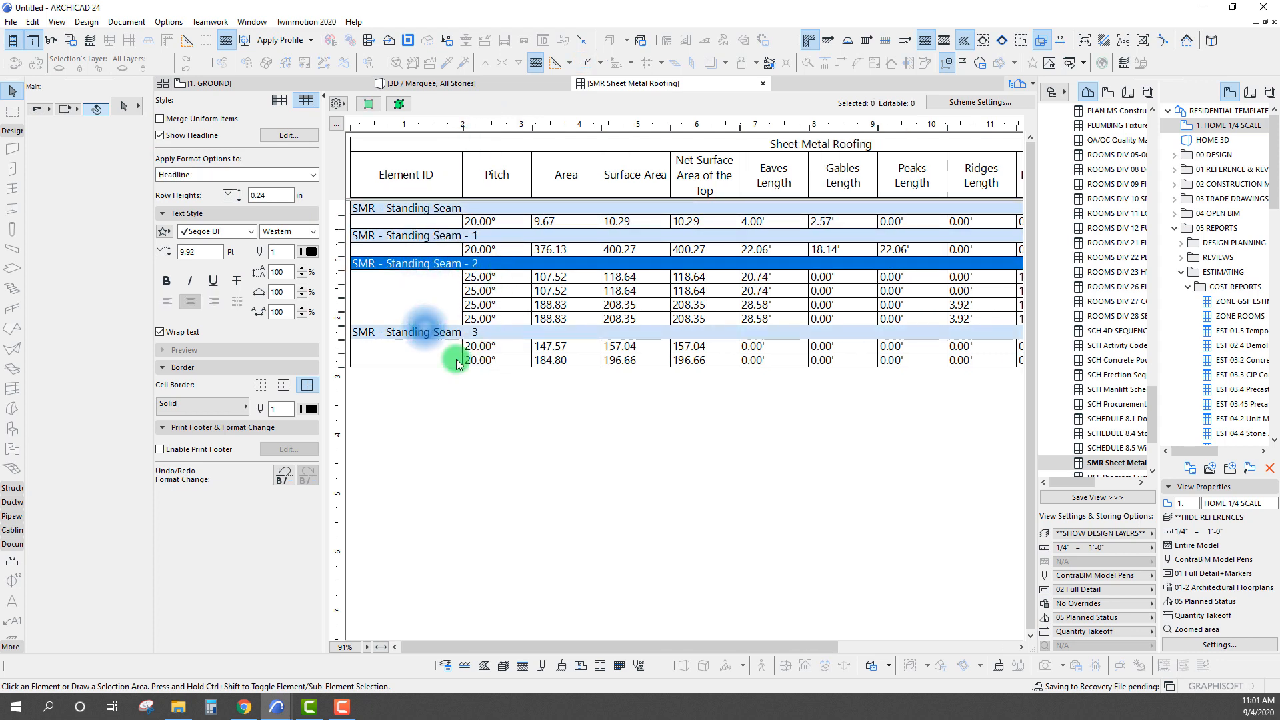
left_click(520, 403)
left_click(489, 345)
left_click(489, 359)
left_click(525, 417)
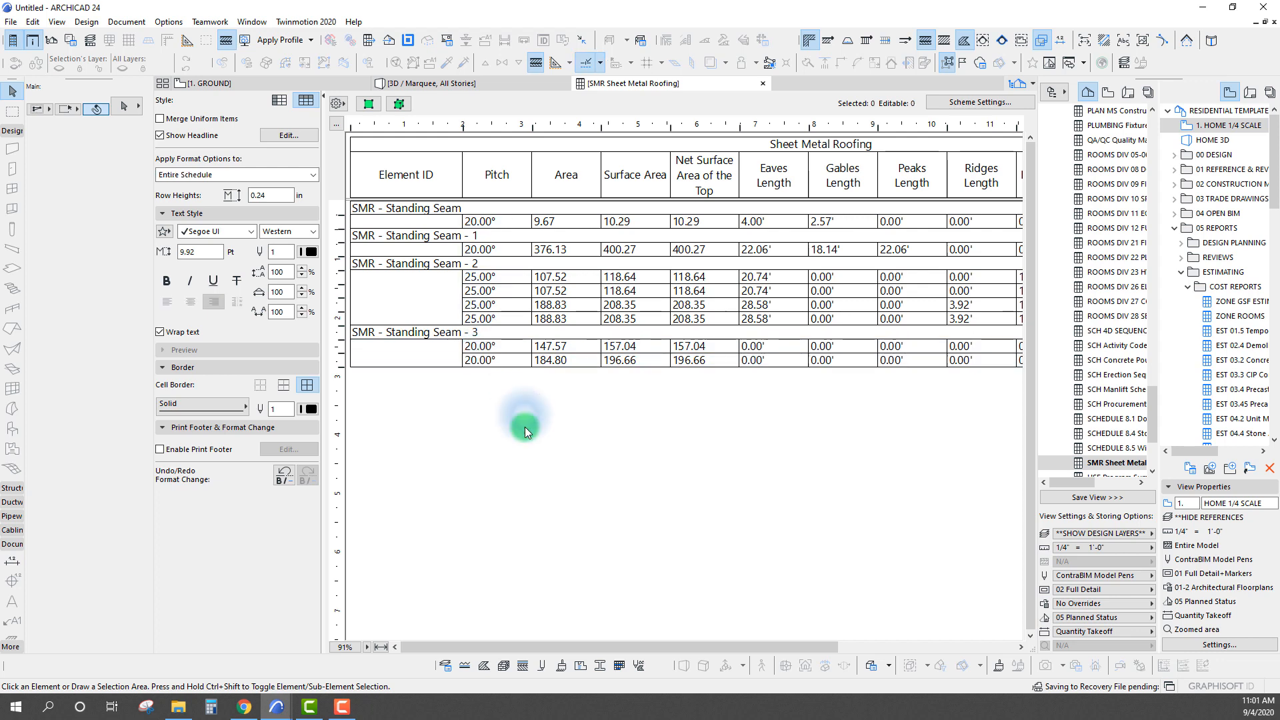
Check the eaves, gables and other edge length columns for the SMR - Standing Seam - 3 roofs
left_click_drag(533, 650, 630, 651)
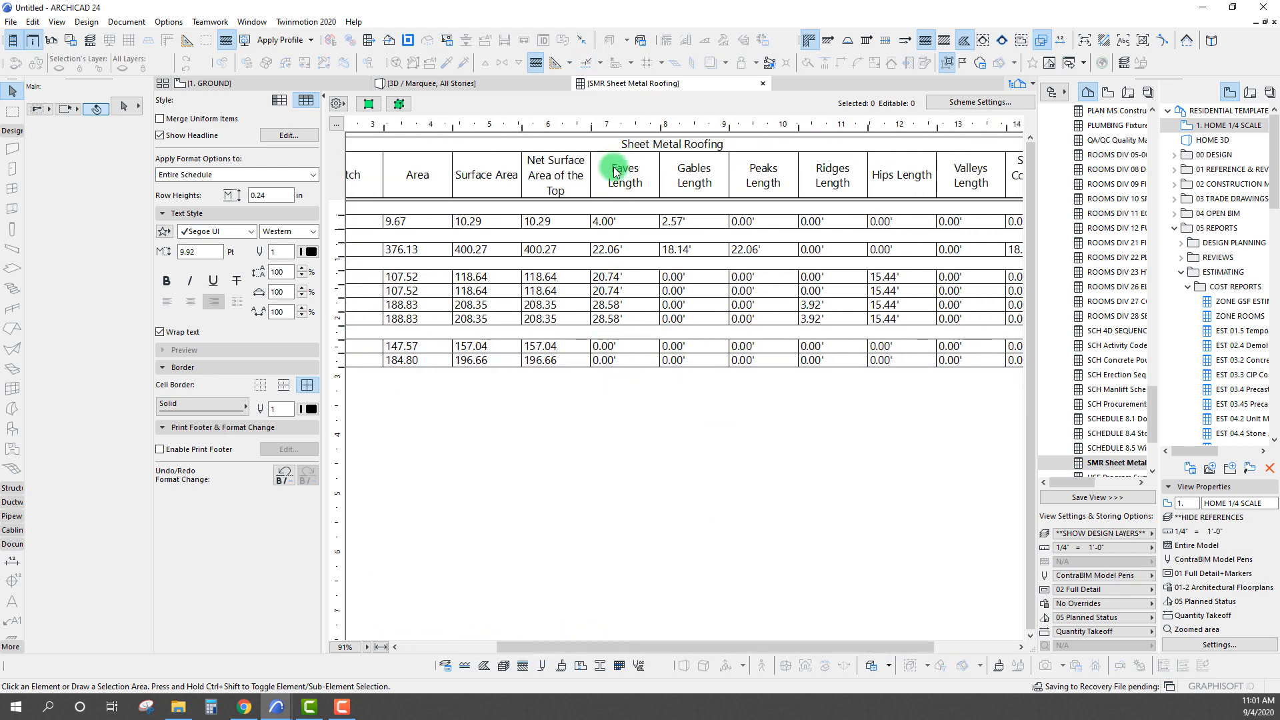
left_click(632, 343)
left_click(632, 361)
left_click(712, 423)
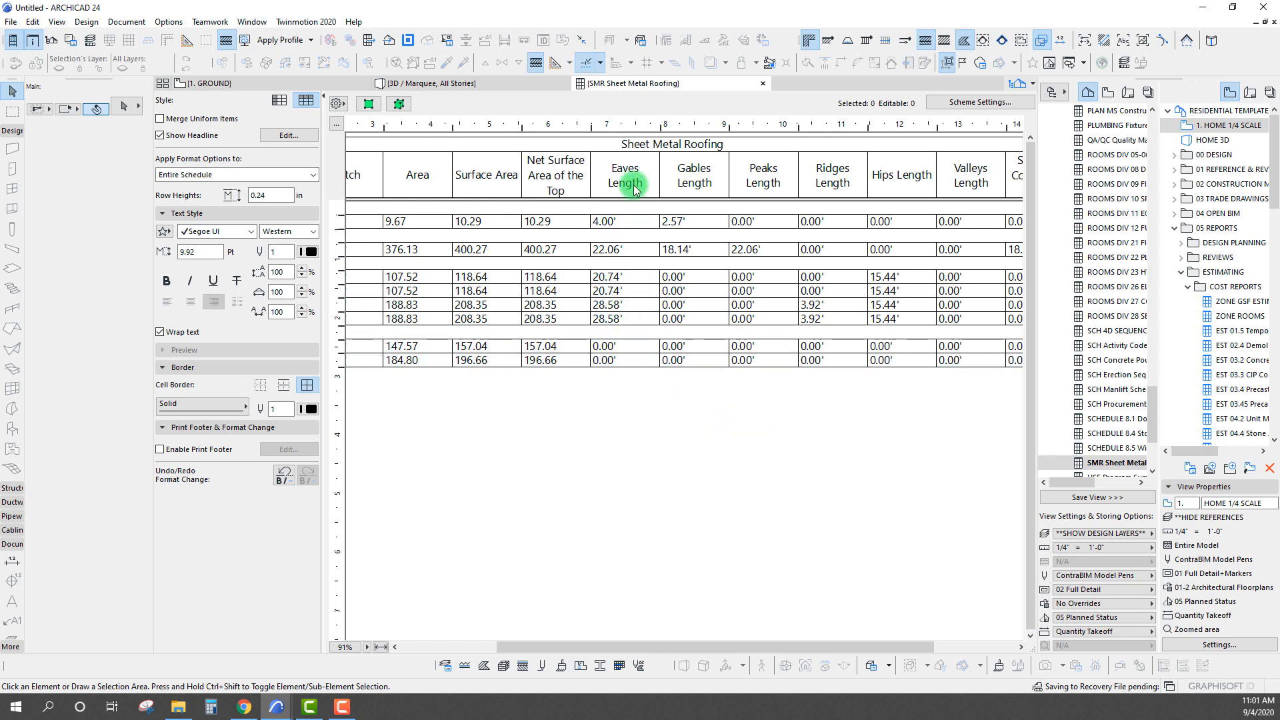
left_click(706, 347)
left_click(705, 379)
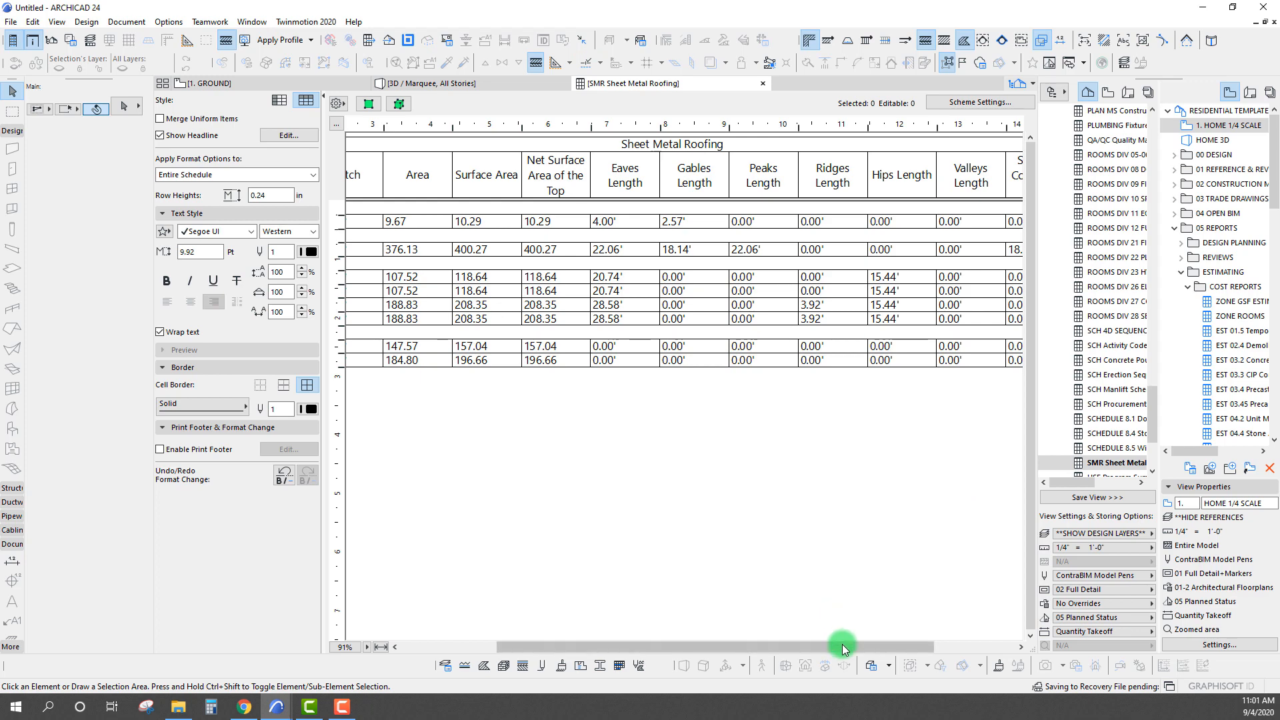
left_click_drag(842, 645, 923, 644)
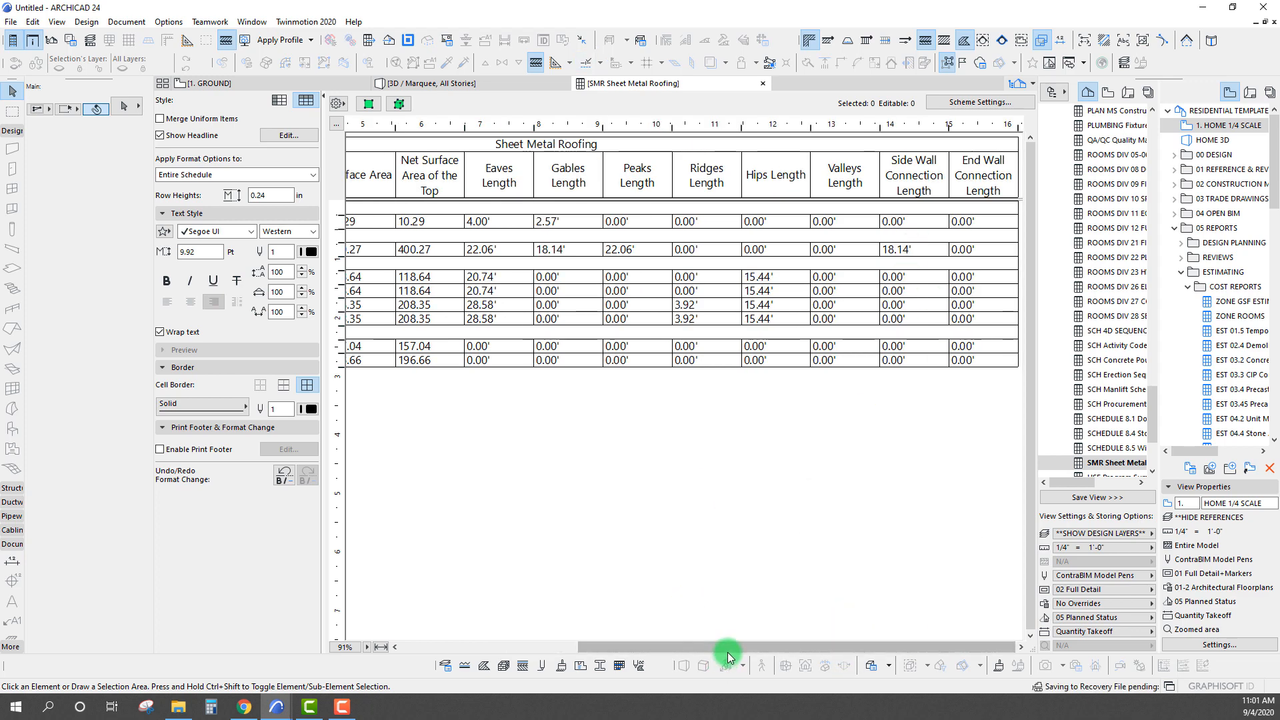
left_click_drag(726, 646, 470, 647)
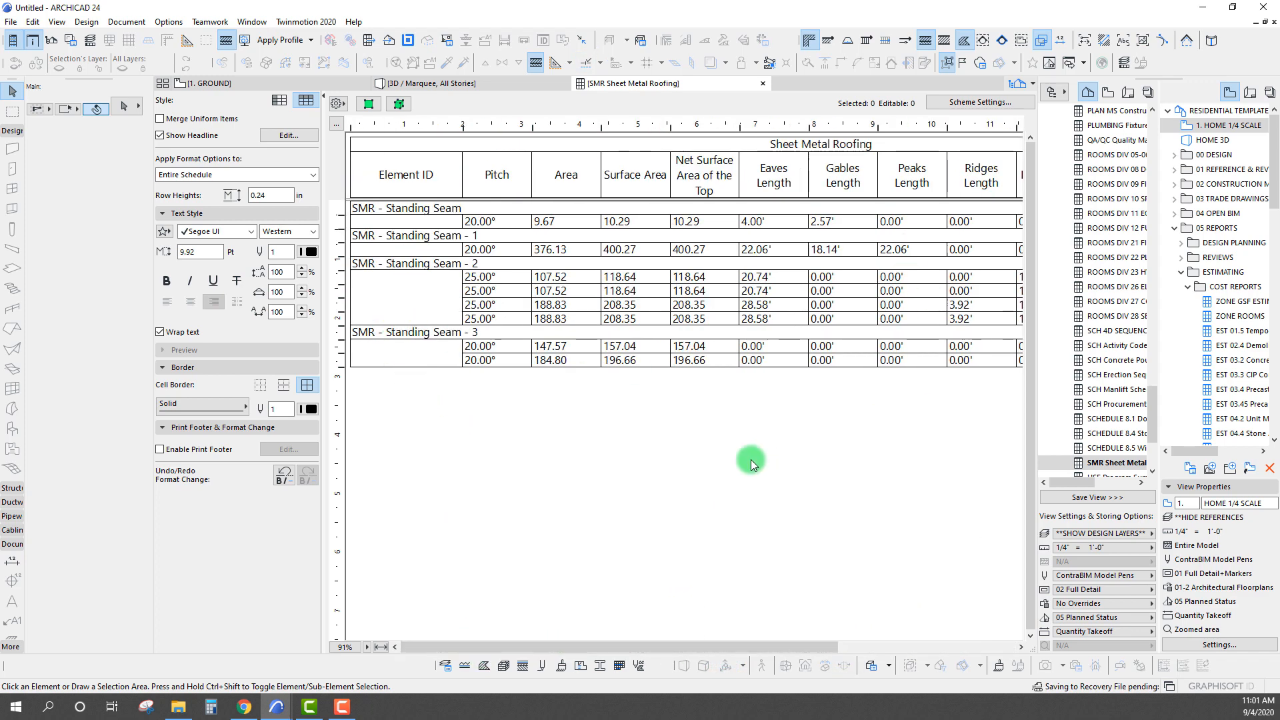
Show the first SMR - Standing Seam - 3 roof plane in 3D from its schedule row, and return to the schedule
left_click(502, 349)
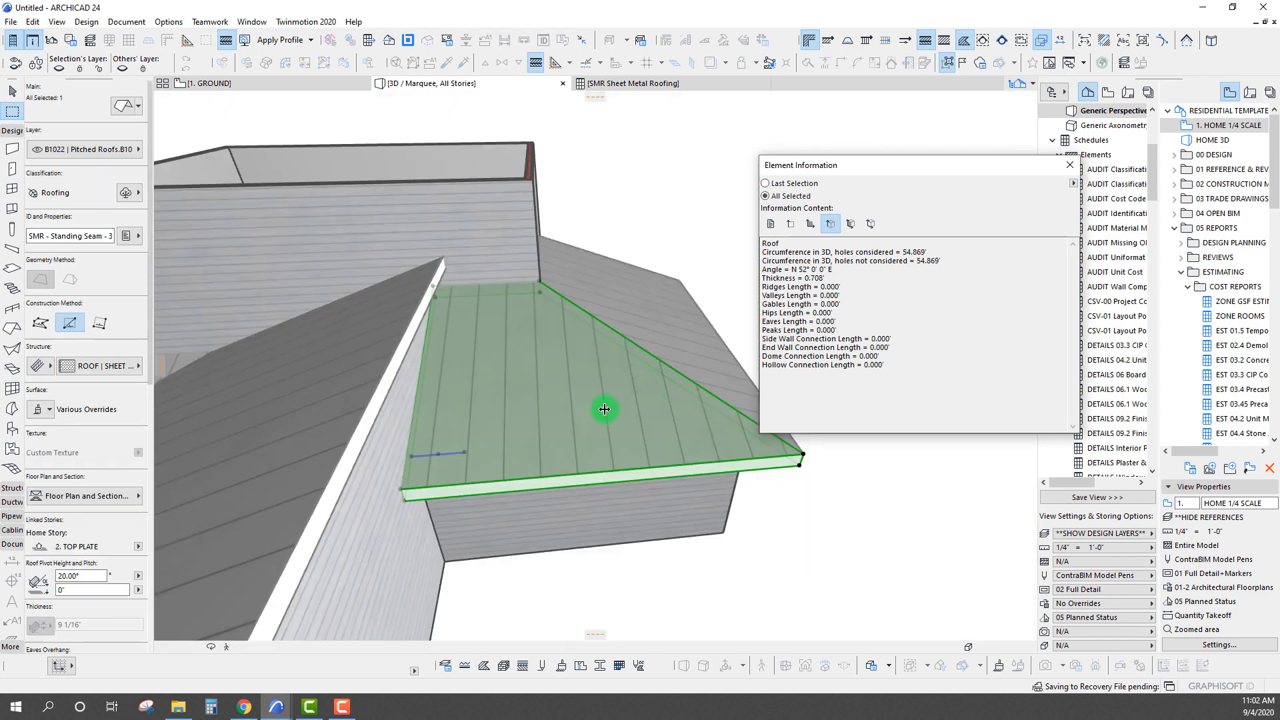
scroll(605, 410, "down", 3)
middle_click_drag(609, 409, 694, 357, "shift")
left_click(620, 83)
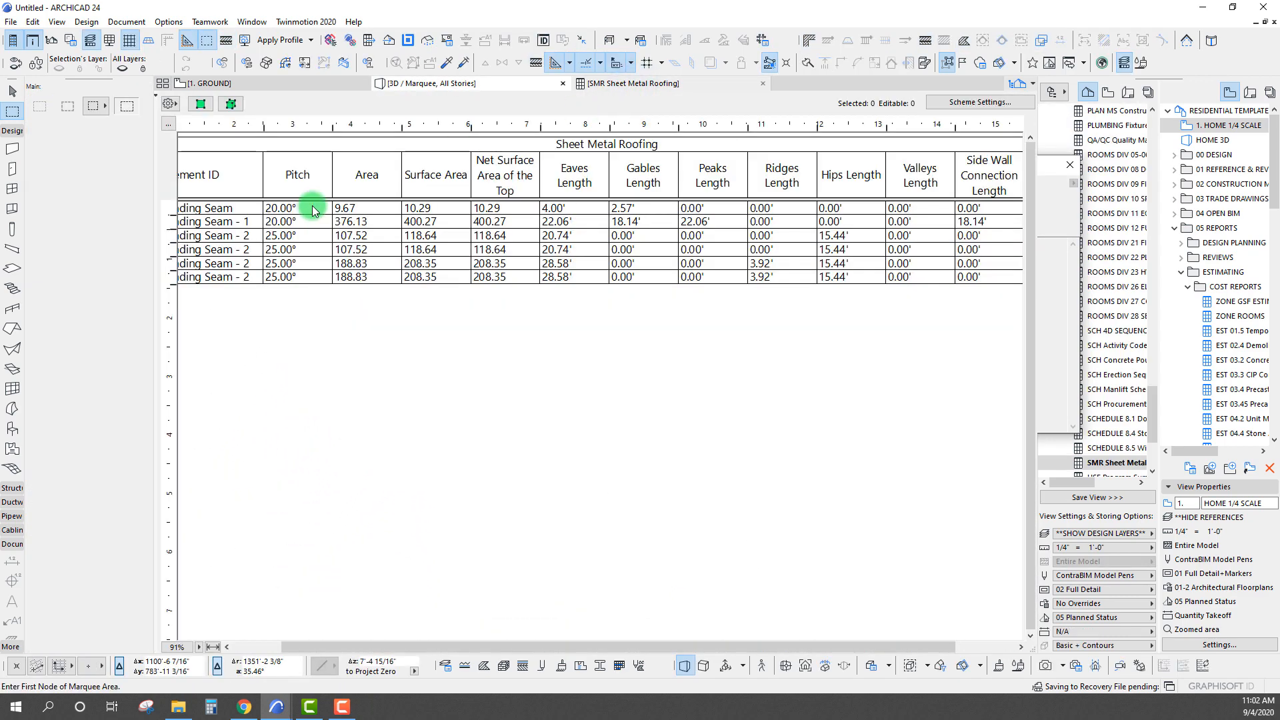
Show all SMR - Standing Seam - 3 roof planes in 3D from their schedule headline, and clear the selection
left_click(371, 335)
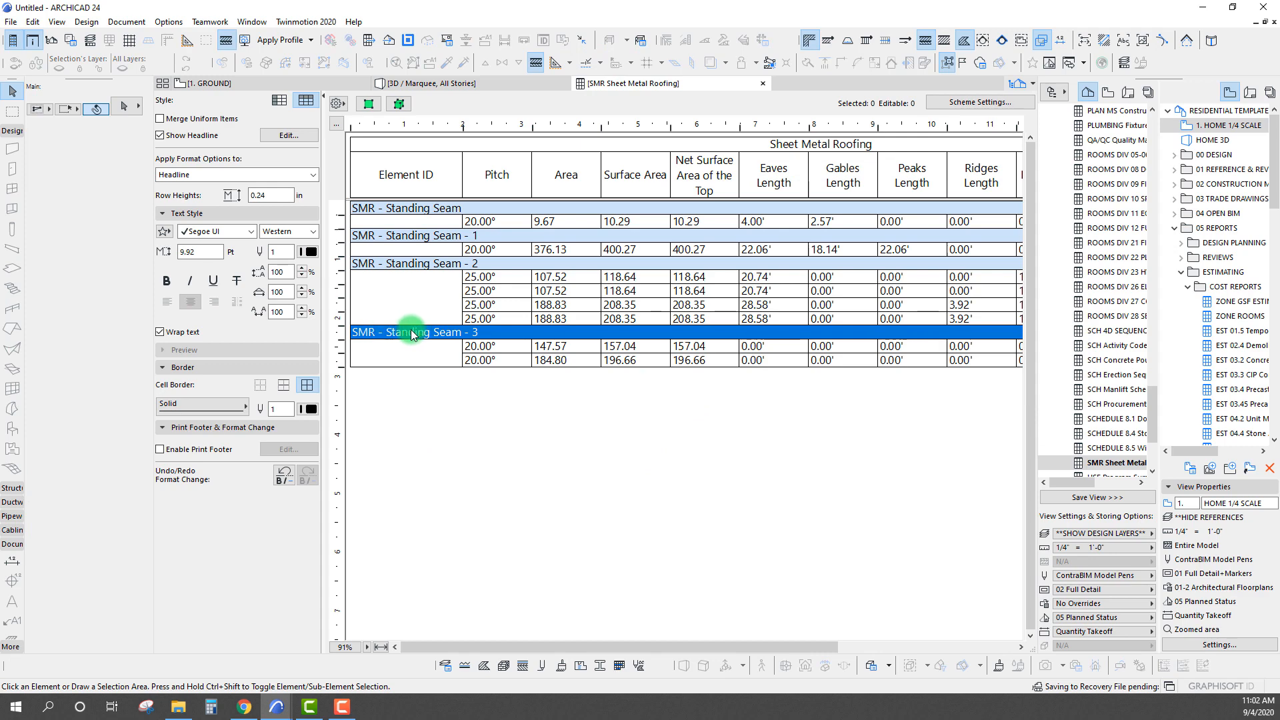
left_click(396, 105)
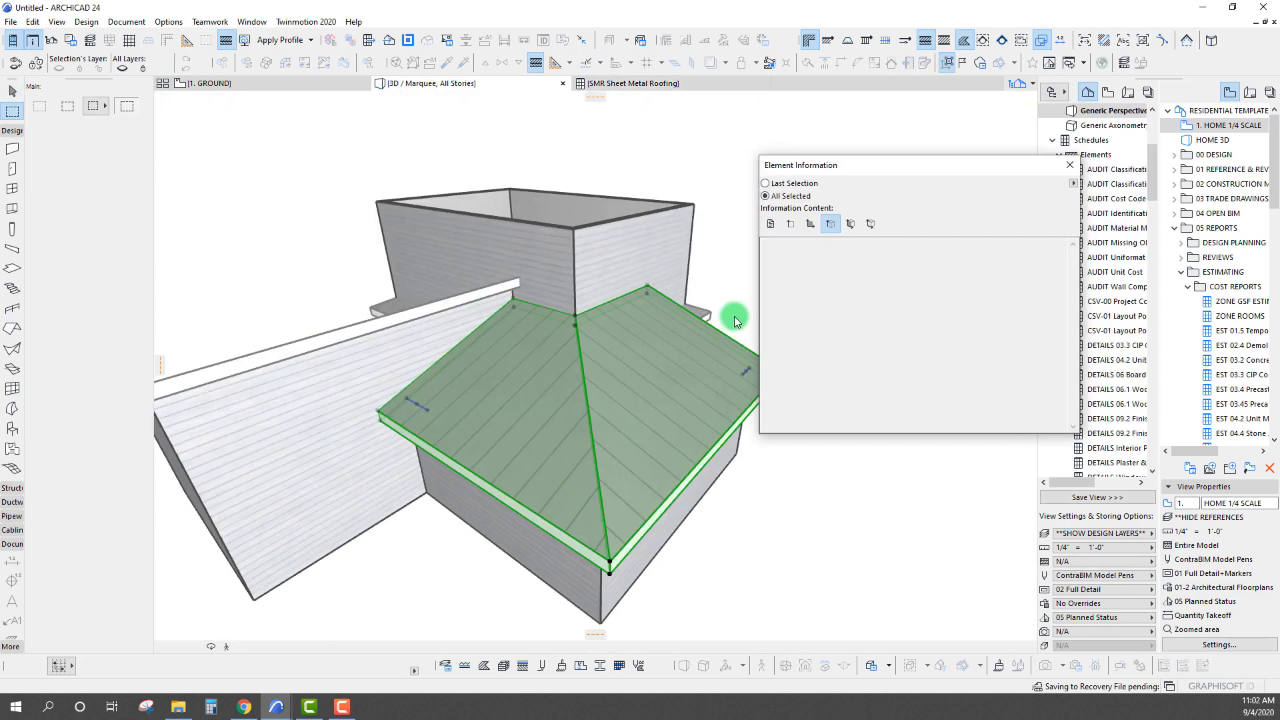
middle_click_drag(577, 358, 646, 426, "shift")
key("Escape")
key("Escape")
Move the grouped SMR - Standing Seam - 2 hip roof up 10'-3 1/16" to the top of the tall walls, and deselect it
left_click(602, 393)
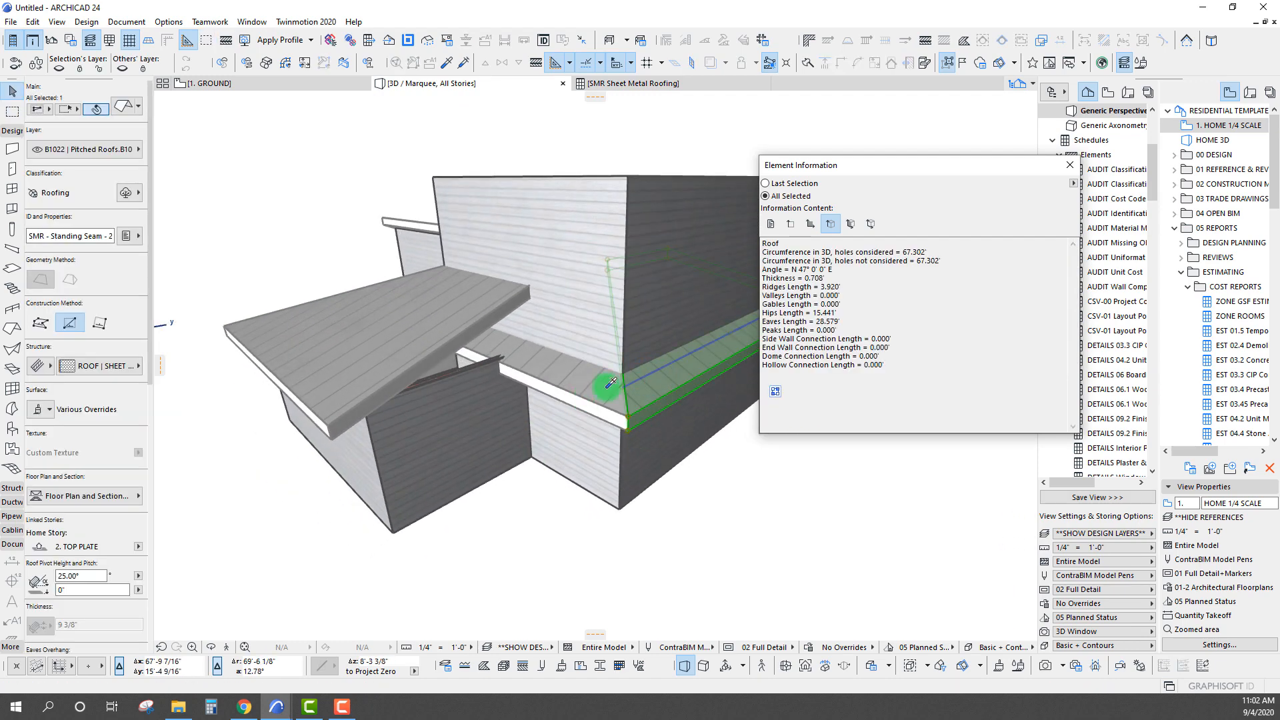
key("ctrl+d")
left_click(625, 390)
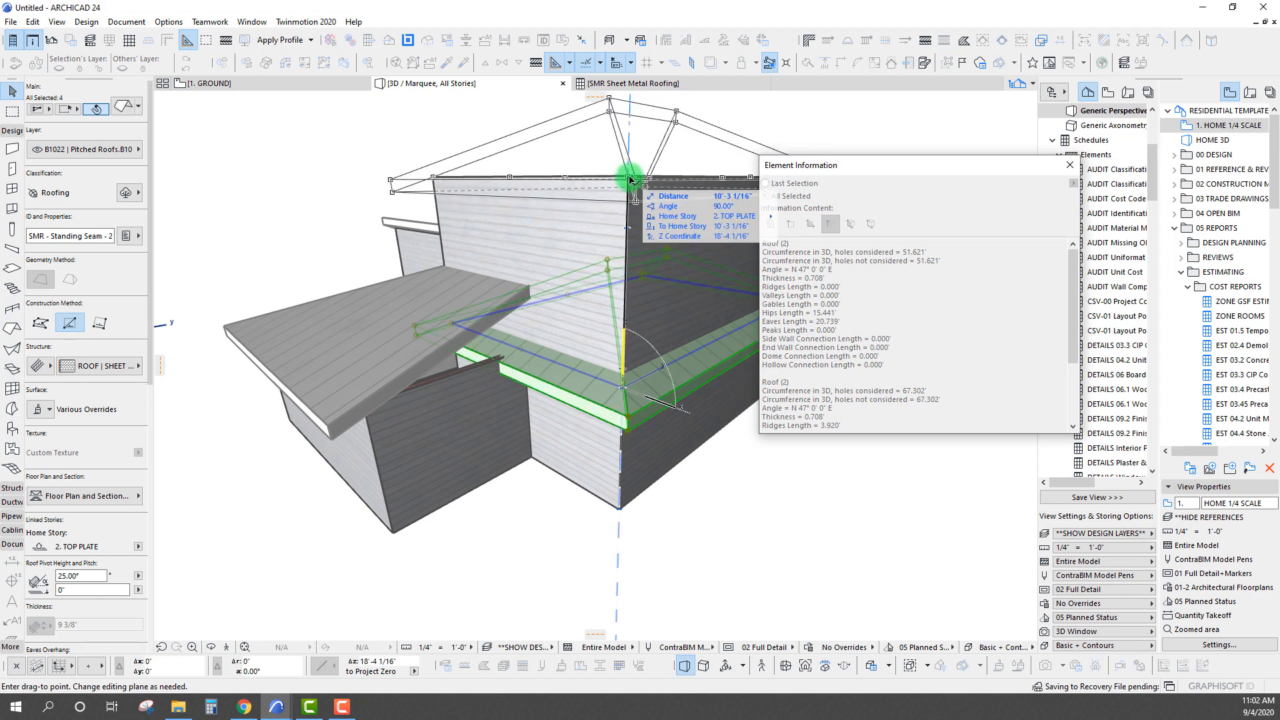
middle_click_drag(596, 198, 543, 363, "shift")
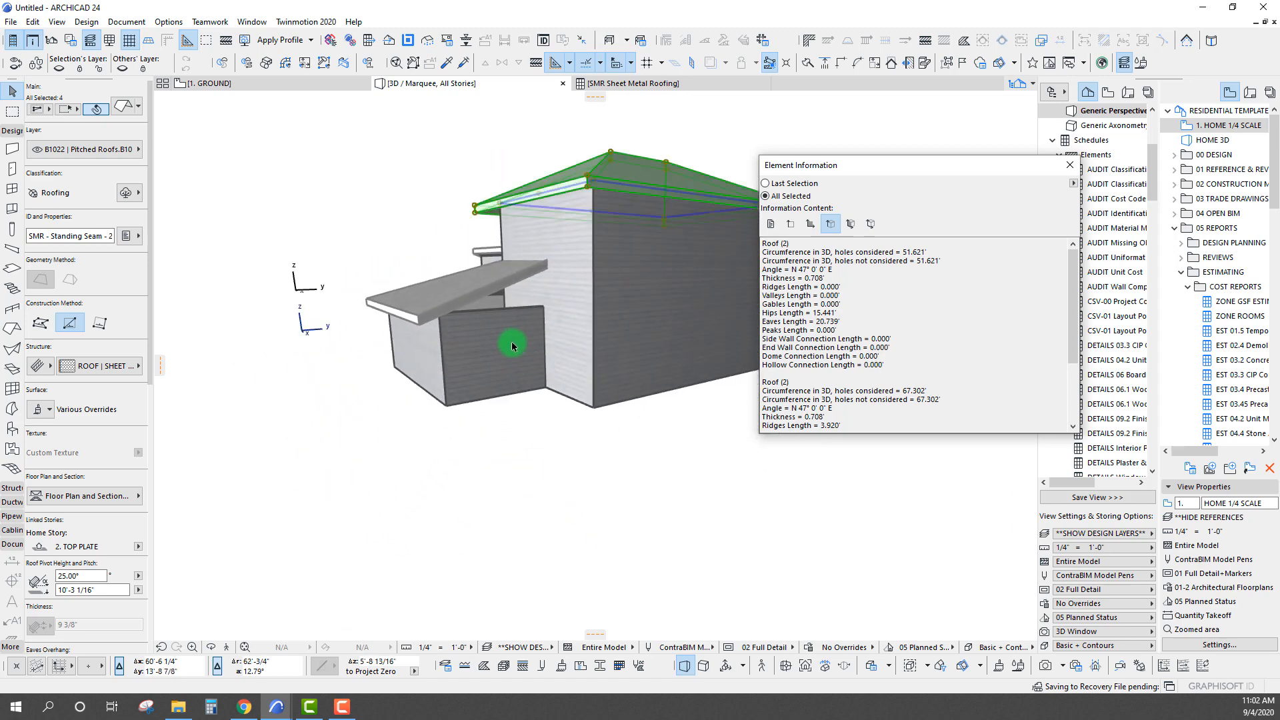
key("Escape")
Stretch the single side wall beneath the joined lower roof upward through the roof plane to a height of about 15.3'
left_click(521, 342)
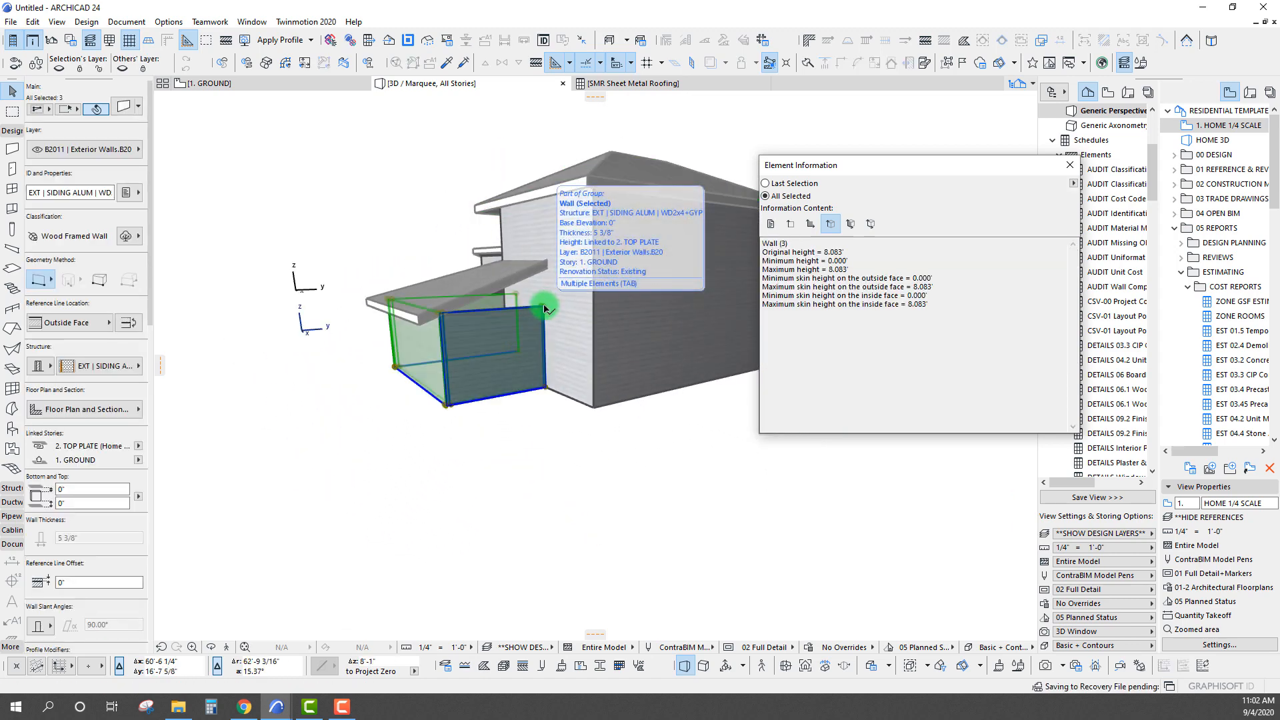
key("Escape")
left_click(545, 310)
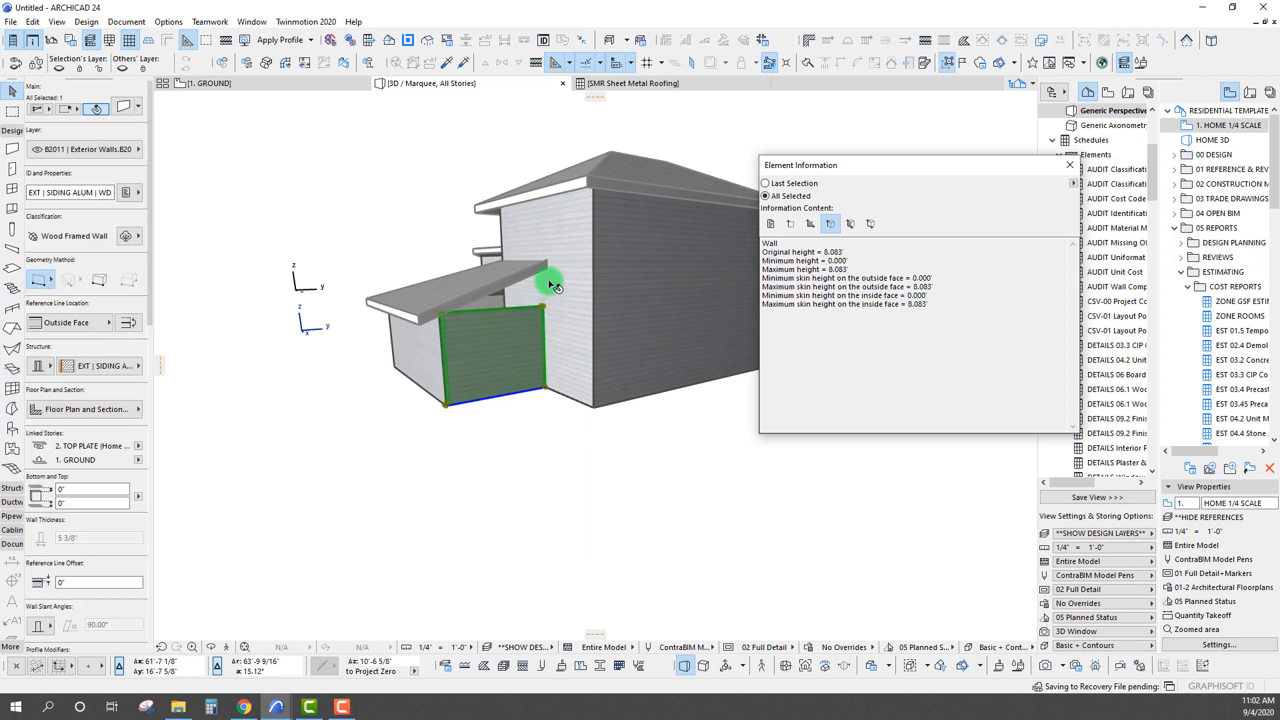
left_click(545, 307)
scroll(538, 319, "up", 5)
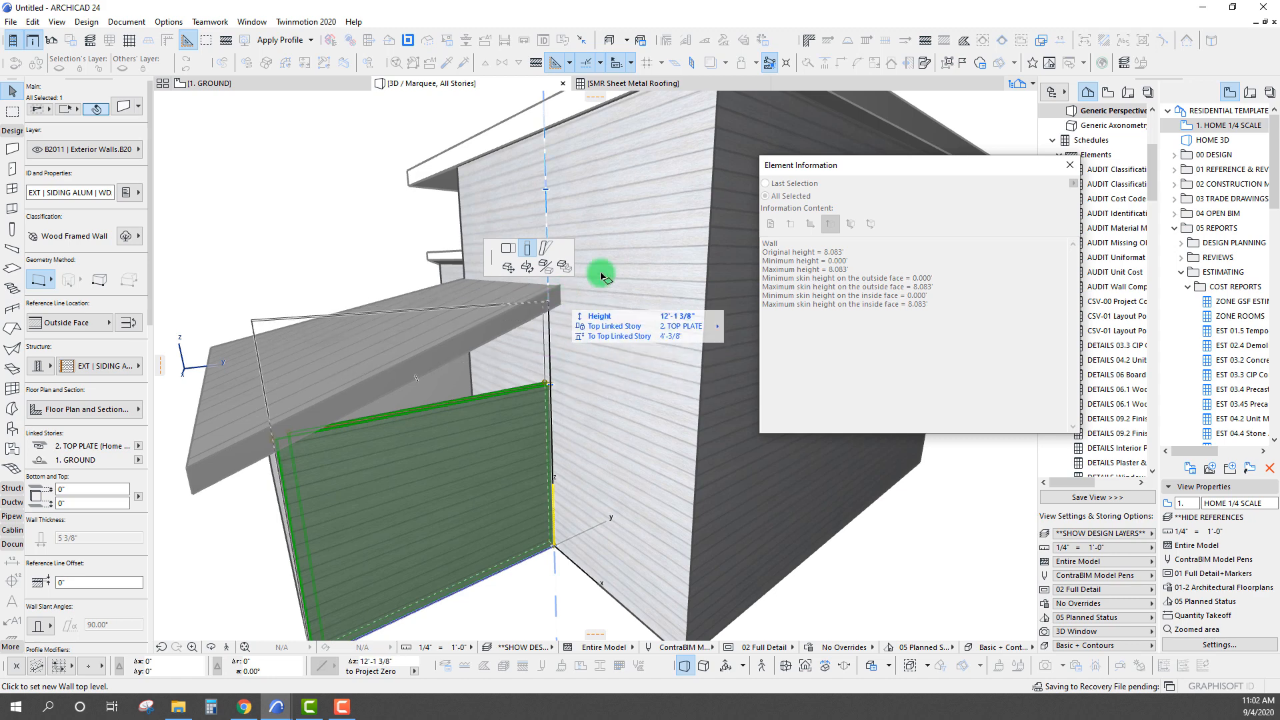
left_click(570, 216)
middle_click_drag(571, 386, 620, 374, "shift")
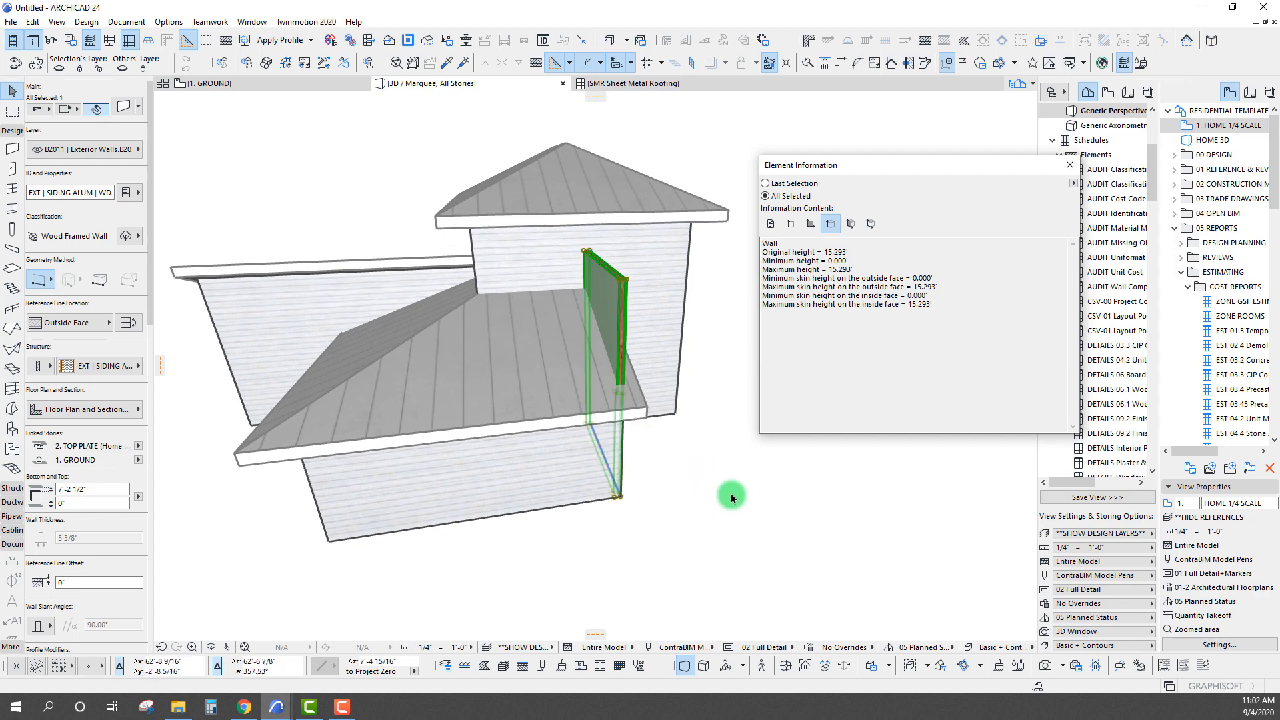
Crop the side wall's top to the single-plane roof with the wall top set to the highest point, and clear the selection
right_click(732, 493)
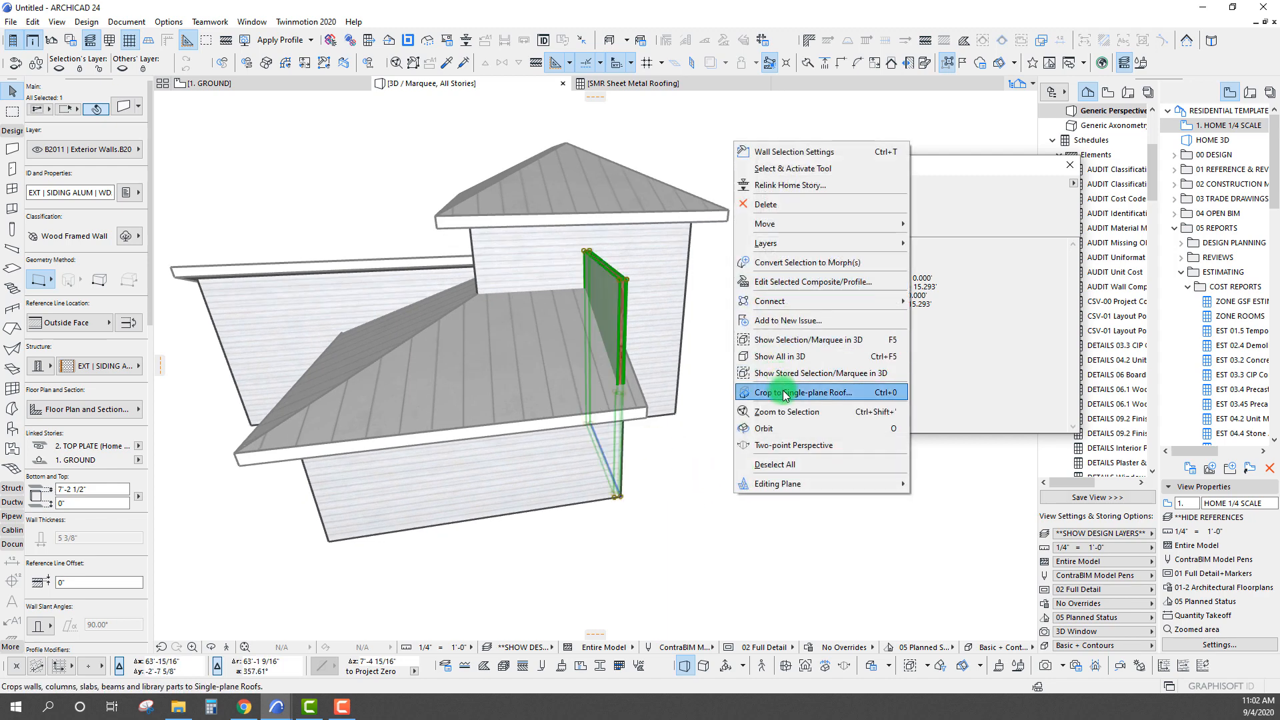
left_click(785, 394)
left_click(764, 301)
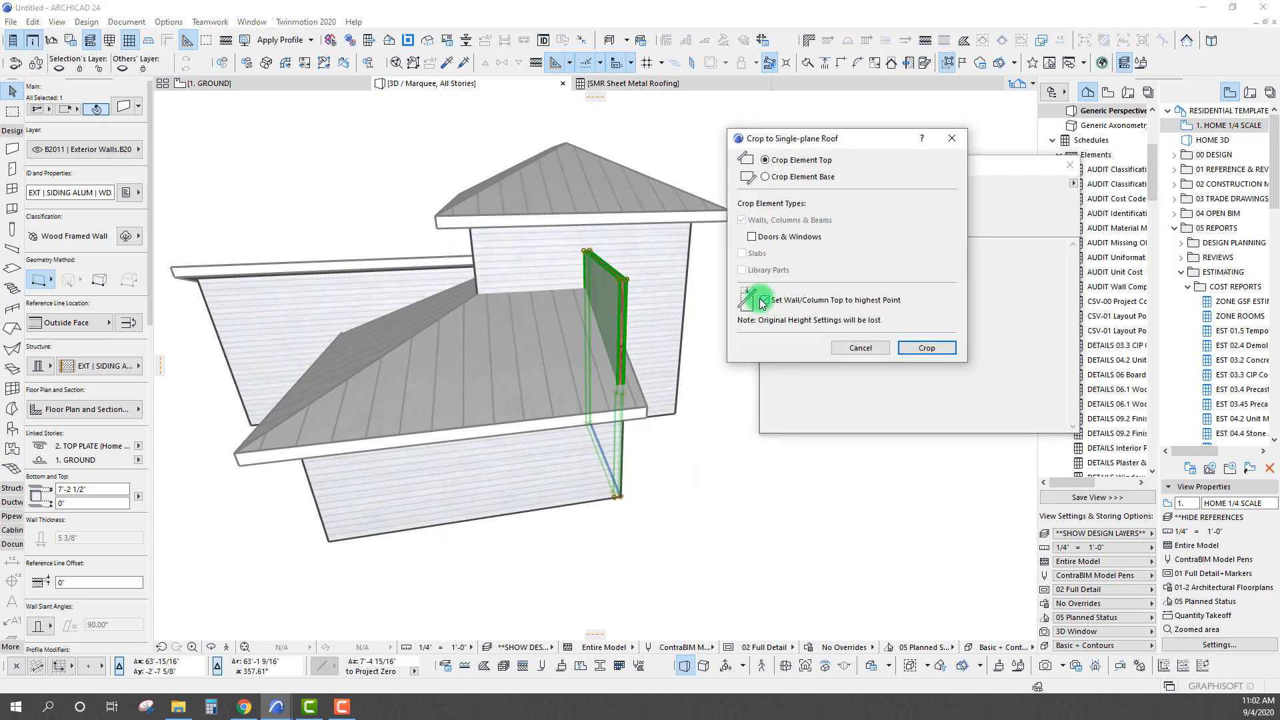
left_click(918, 349)
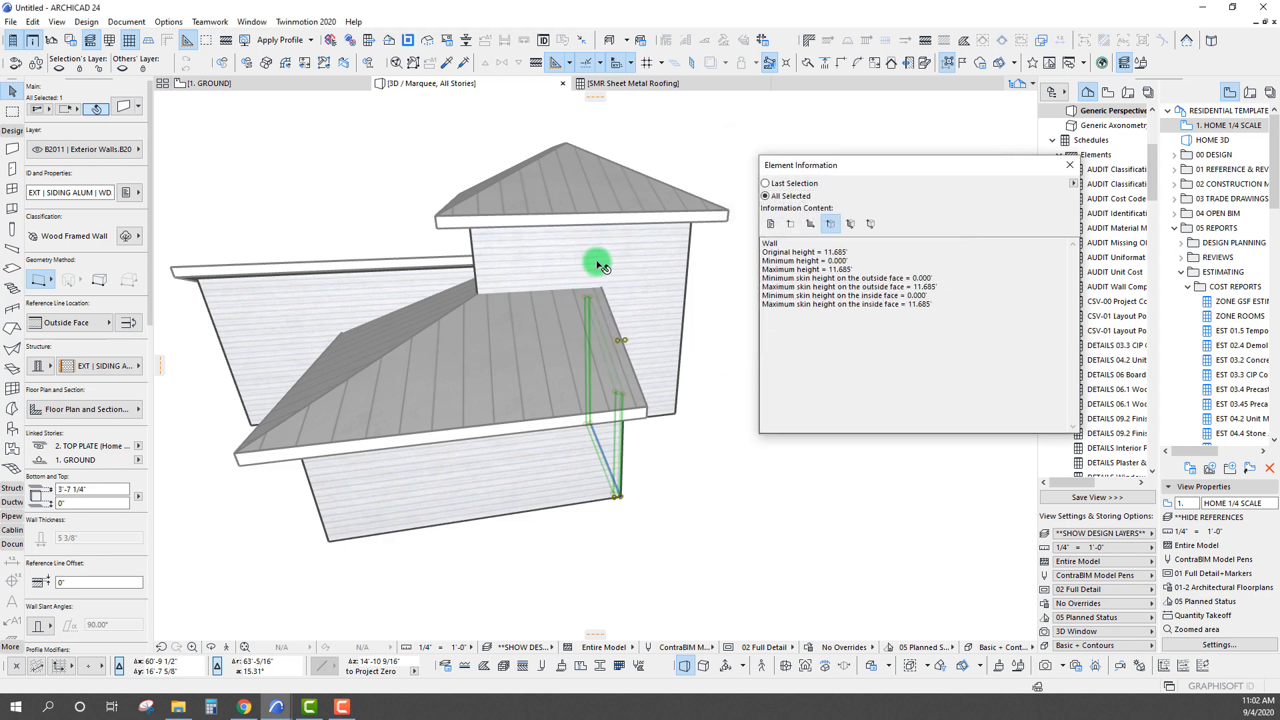
middle_click_drag(597, 263, 690, 308, "shift")
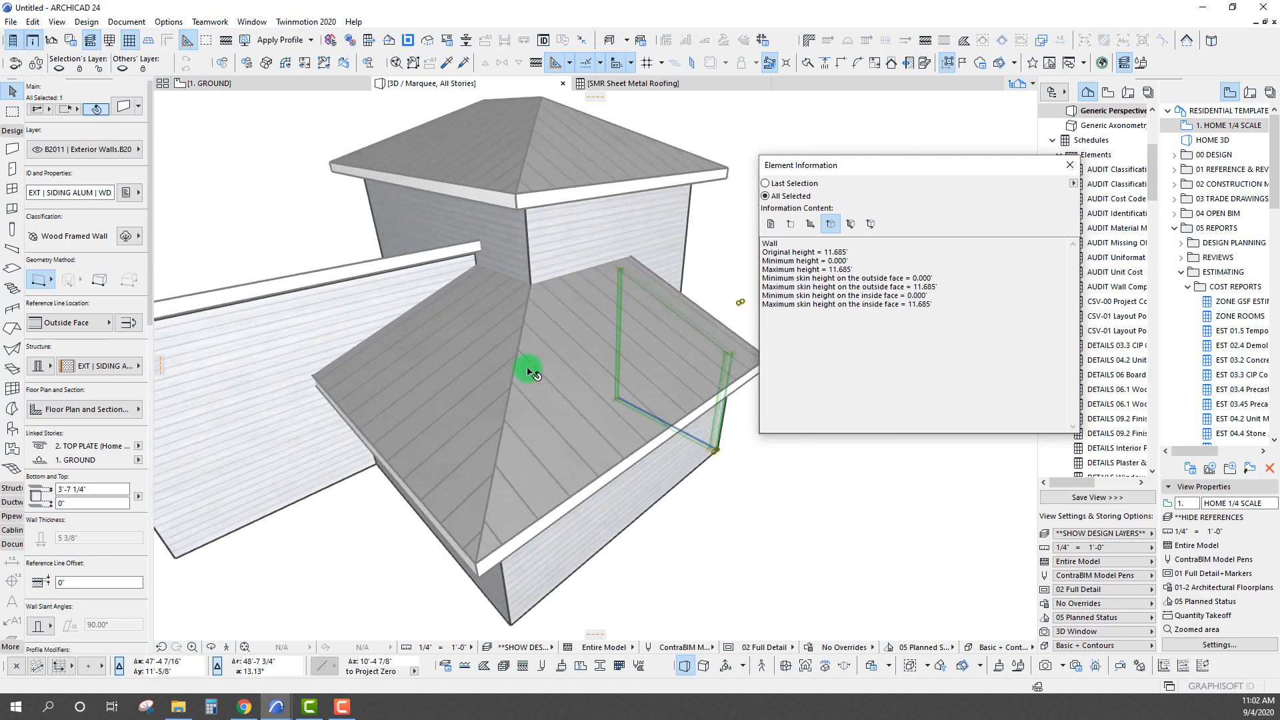
key("Escape")
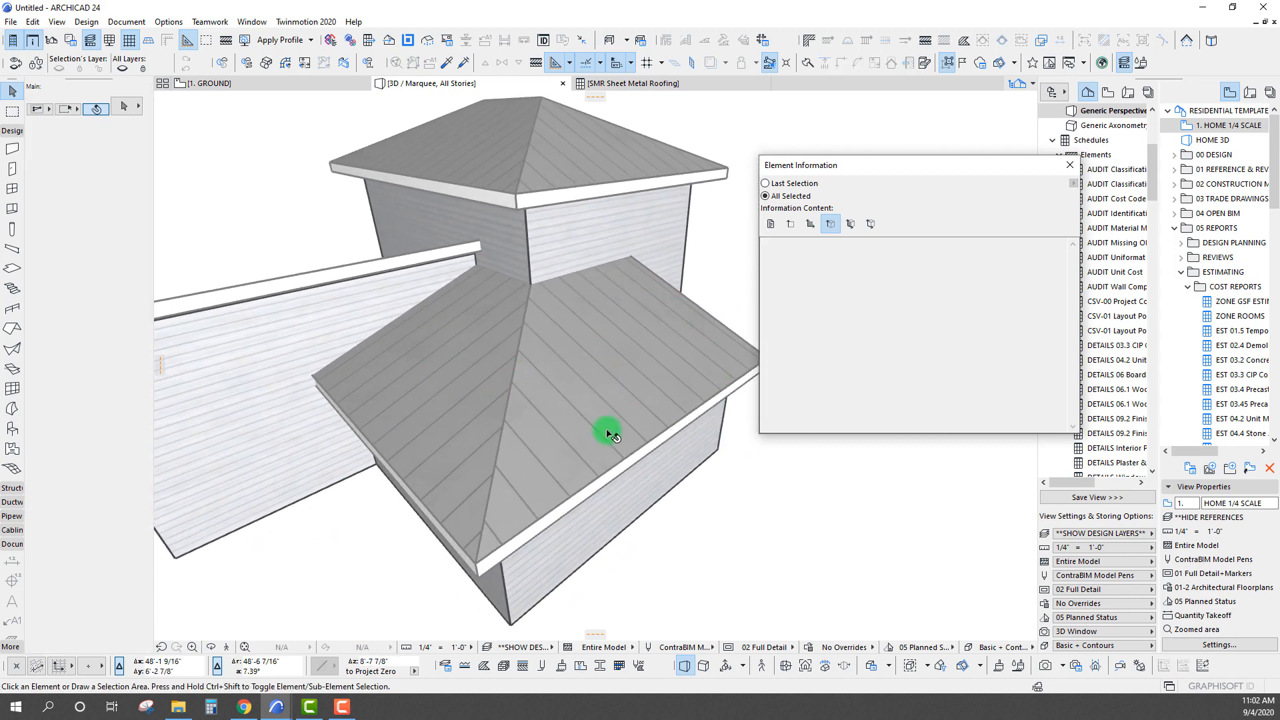
Select the SMR - Standing Seam - 3 roof plane beside the long side wall and set its lower edge type to Eaves
middle_click_drag(612, 435, 574, 447, "shift")
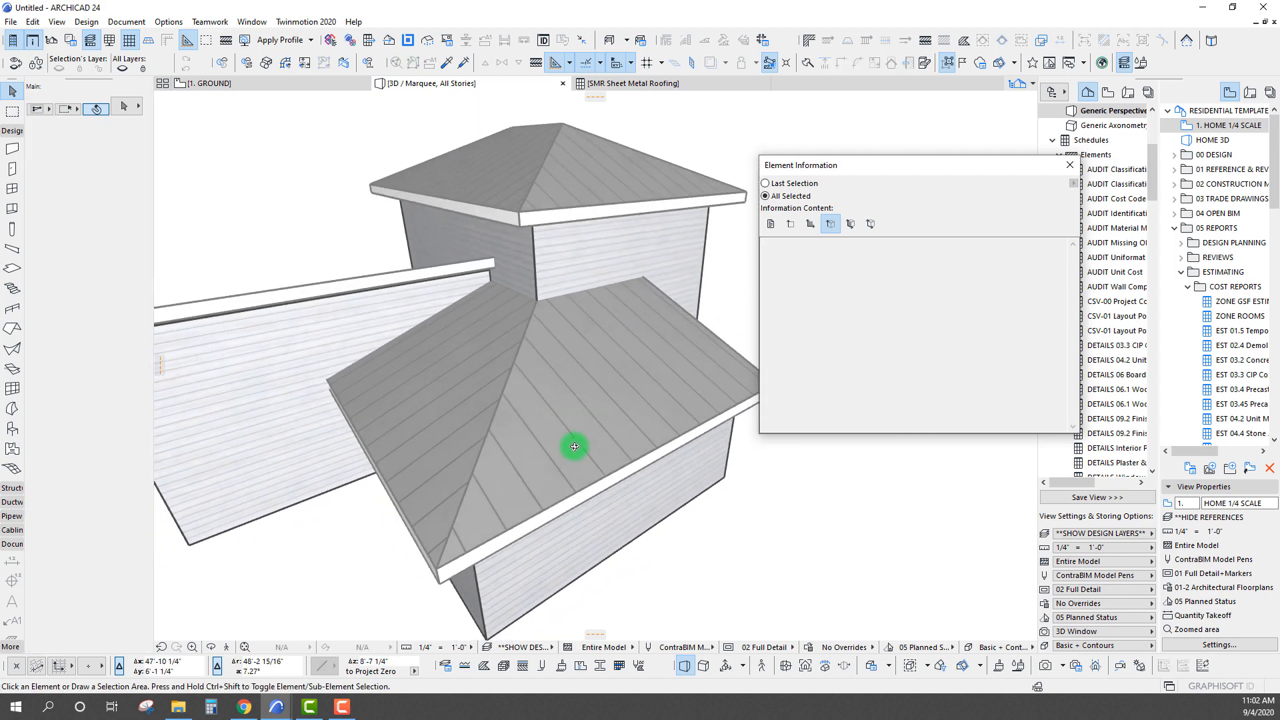
left_click(460, 368)
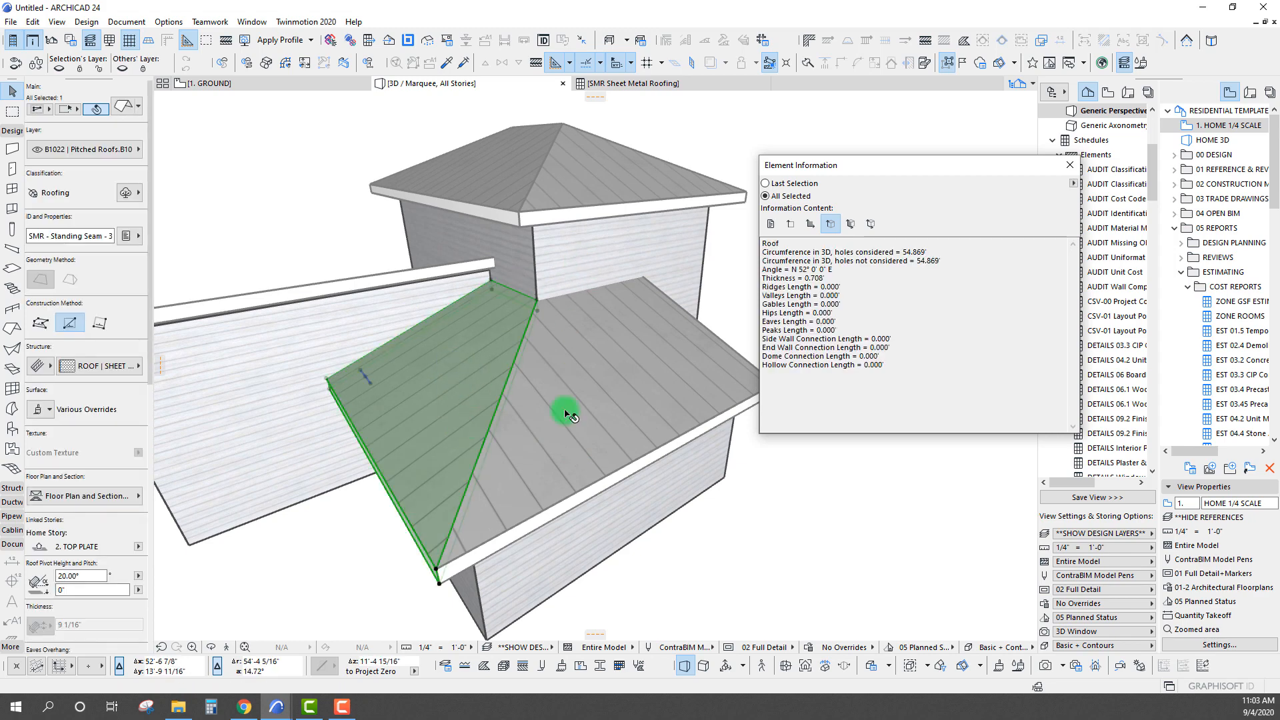
middle_click_drag(563, 409, 528, 426, "shift")
scroll(526, 425, "up", 3)
scroll(525, 424, "down", 3)
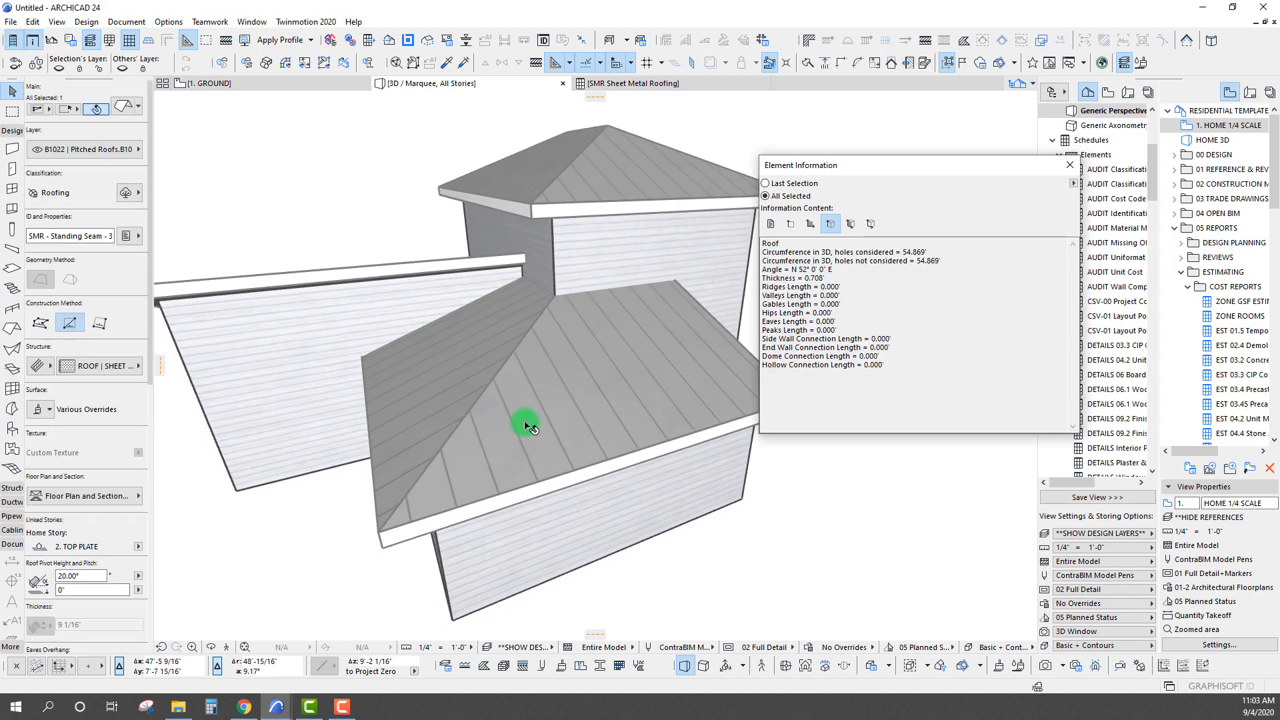
scroll(526, 425, "up", 2)
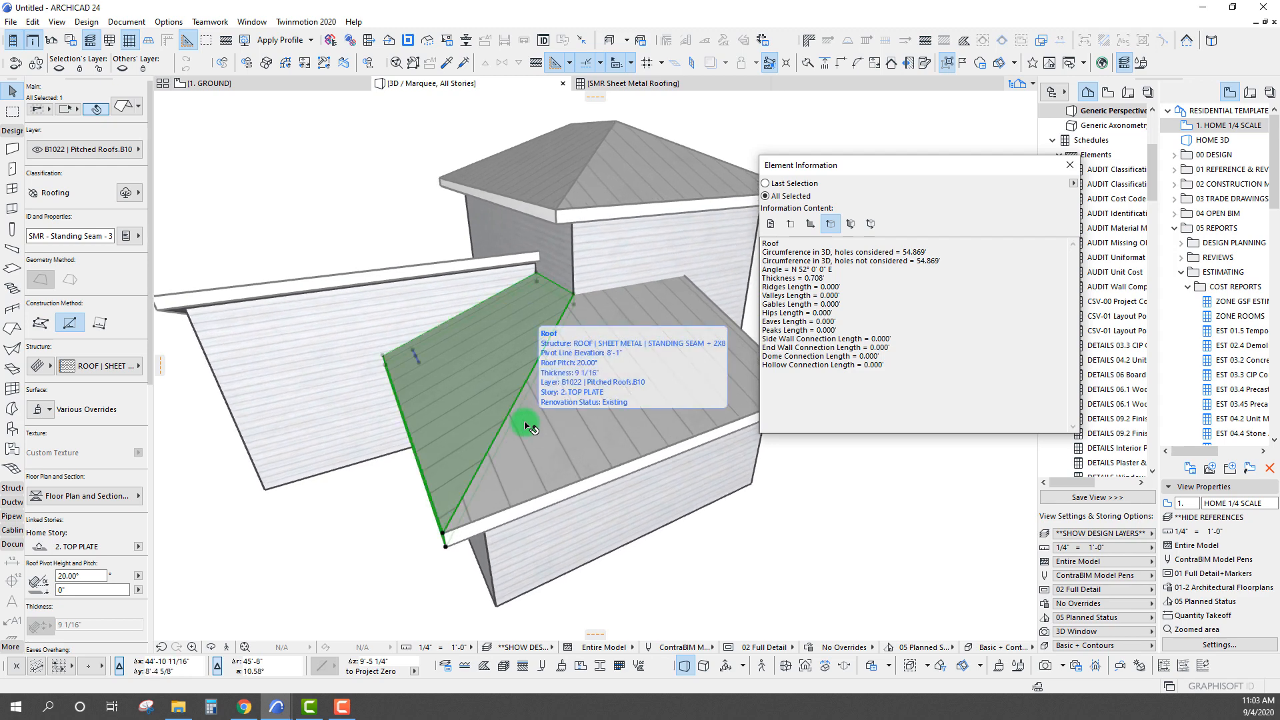
middle_click_drag(466, 505, 488, 484, "shift")
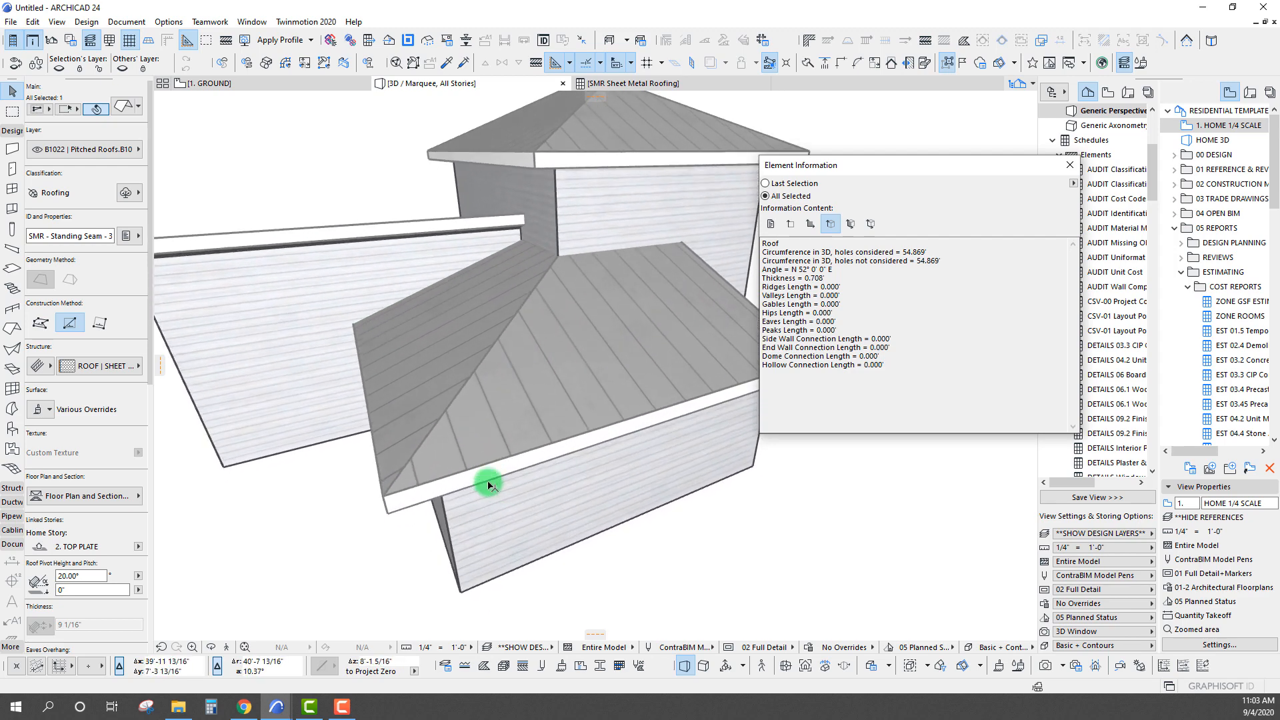
middle_click_drag(401, 504, 482, 476, "shift")
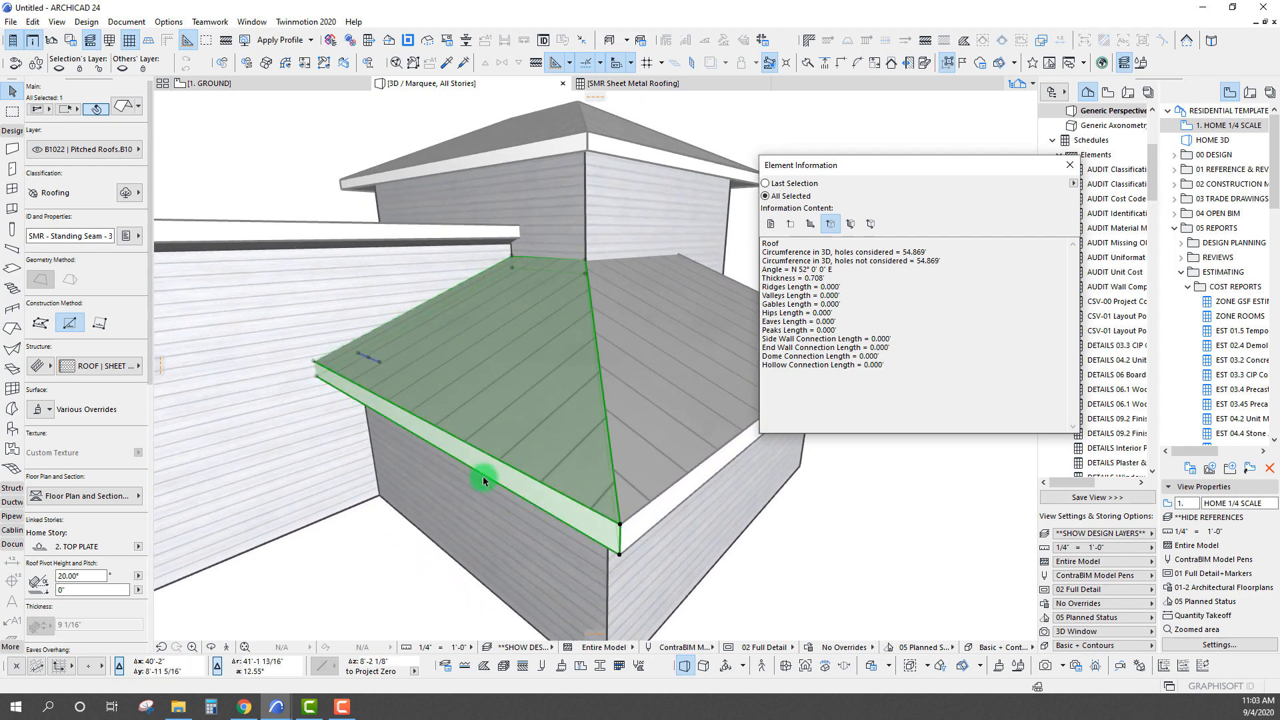
left_click(496, 482)
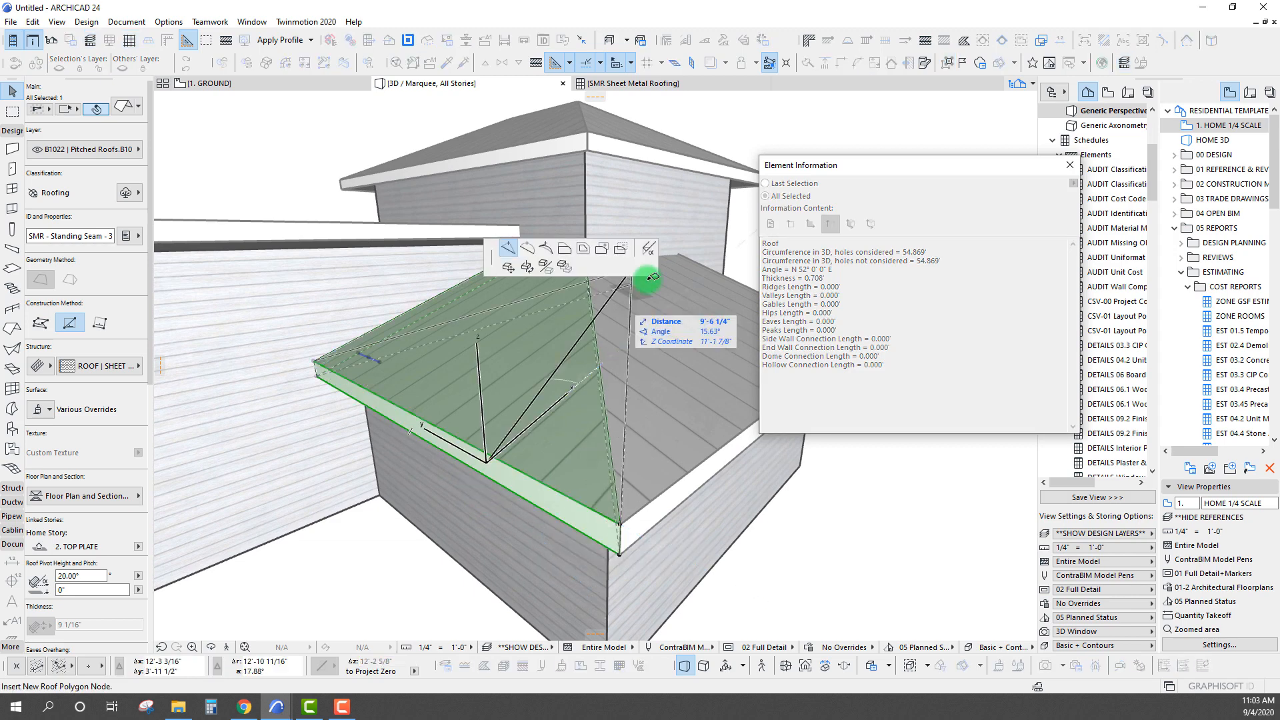
left_click(648, 249)
left_click(363, 233)
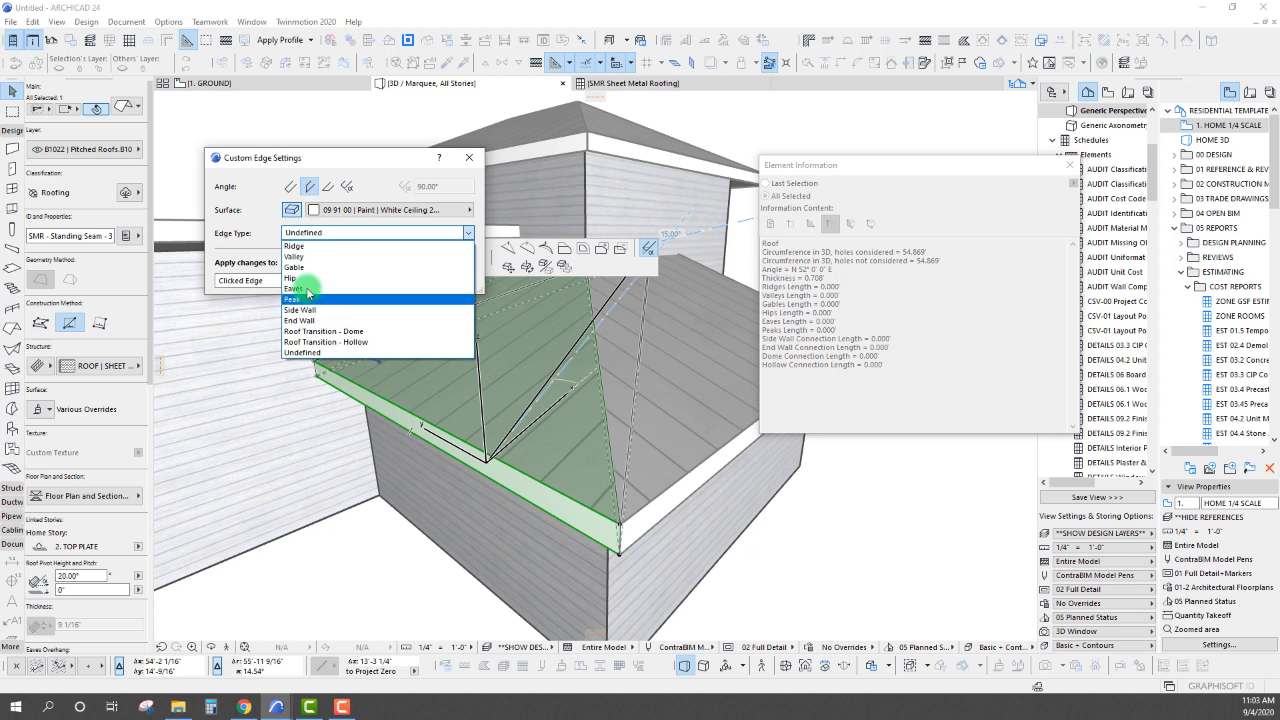
left_click(307, 291)
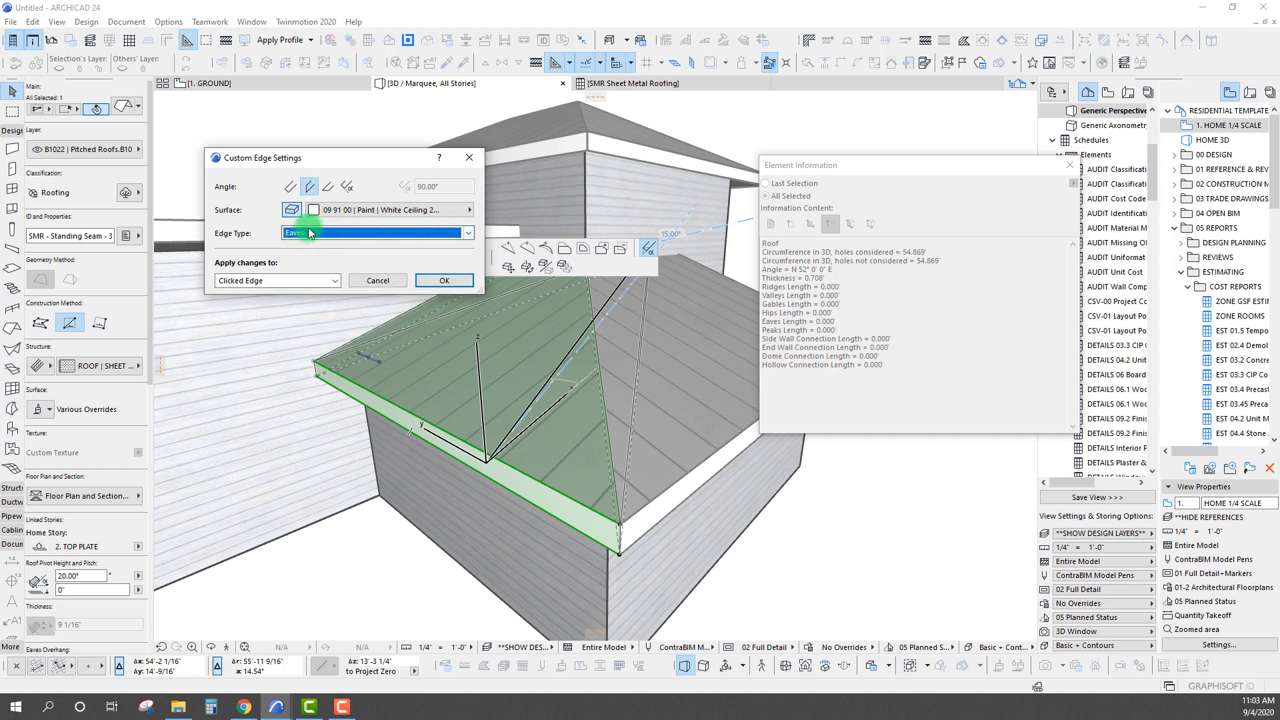
left_click(435, 279)
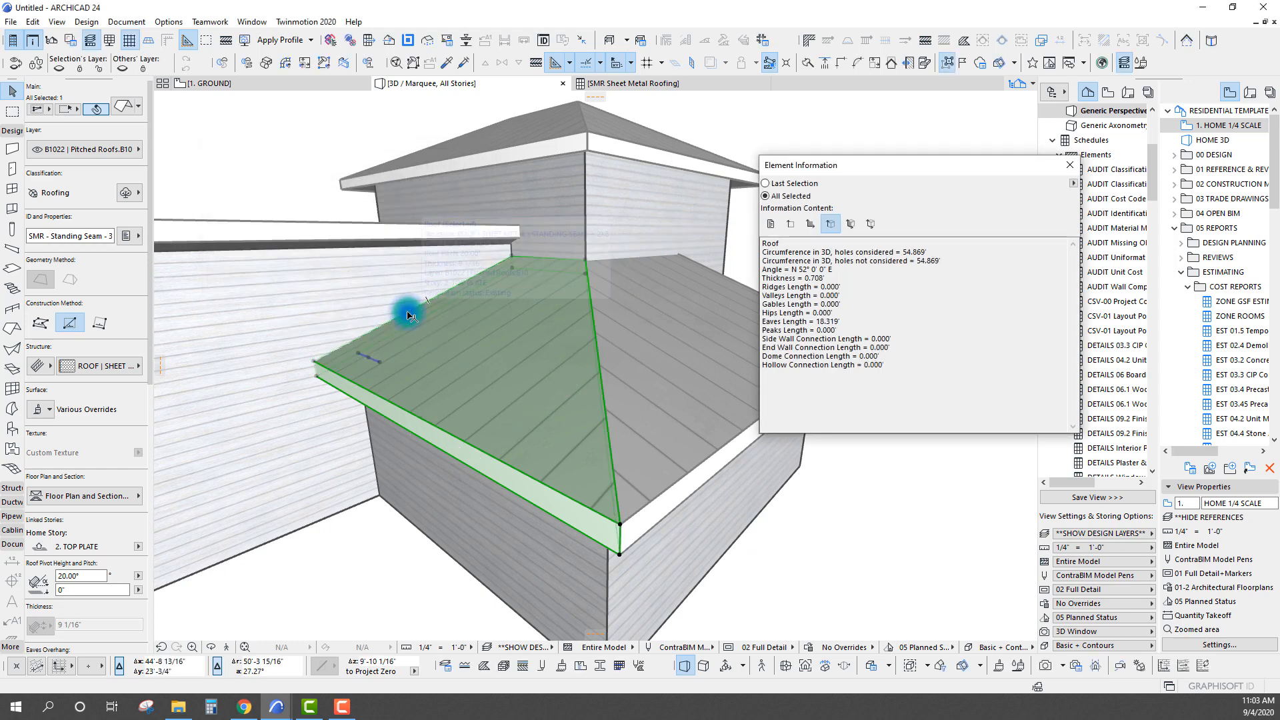
Set the edge type to Side Wall where the same roof plane runs along the long side wall
left_click(416, 307)
left_click(650, 248)
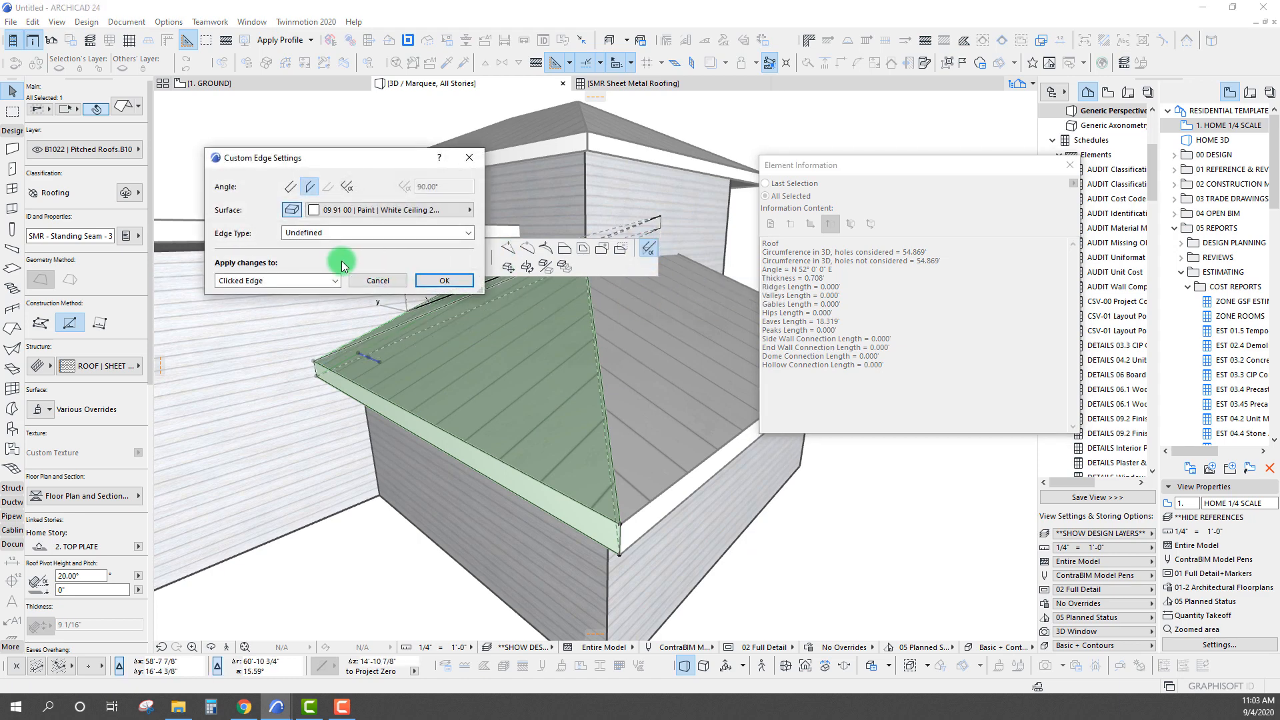
left_click(354, 233)
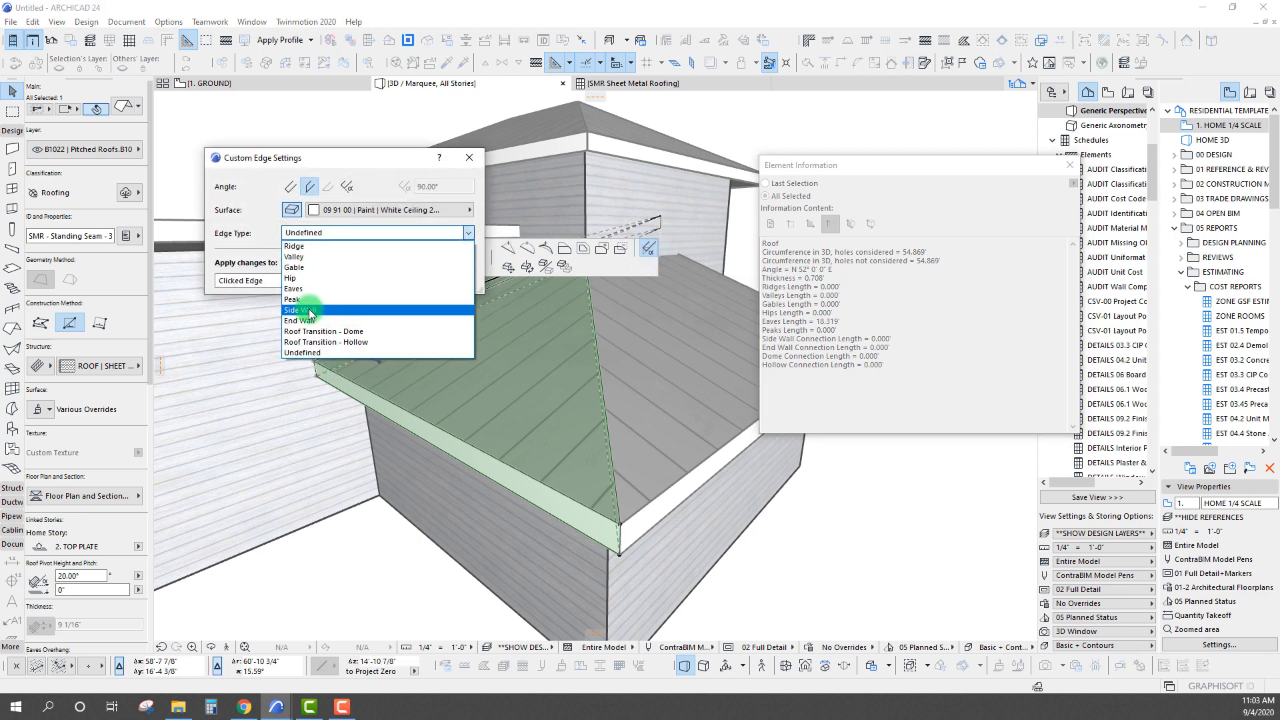
left_click(306, 311)
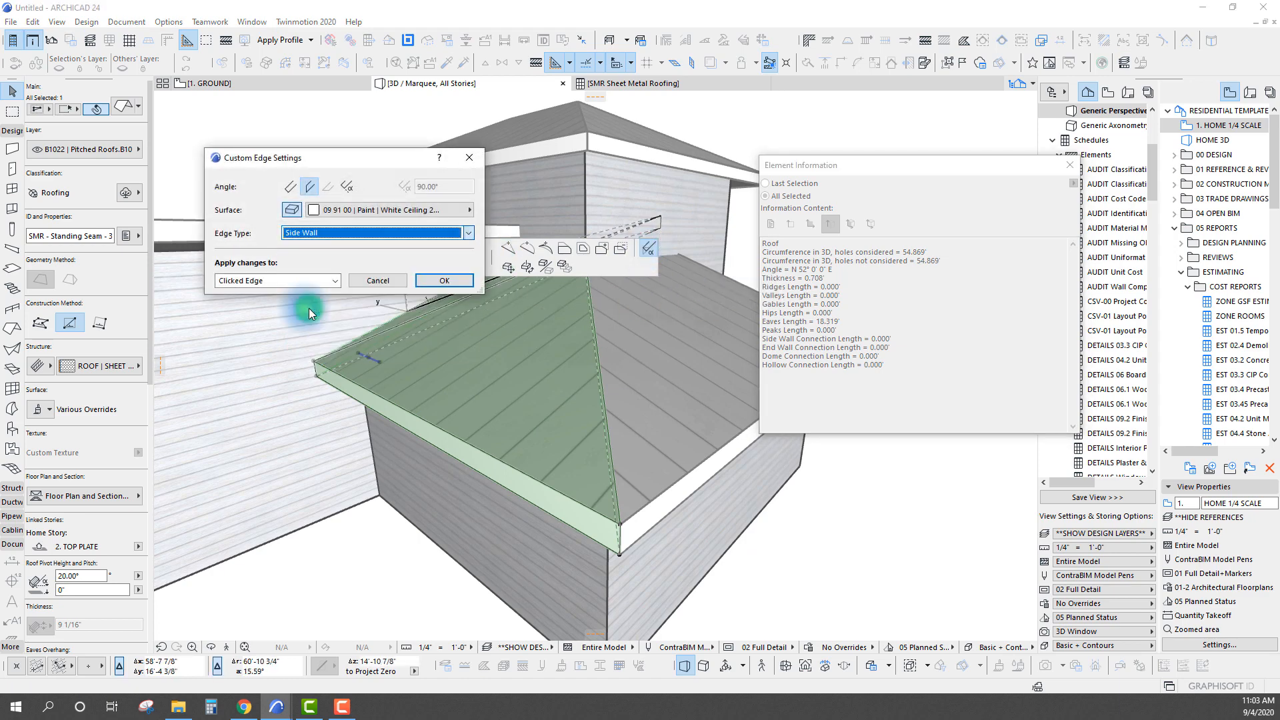
left_click(441, 281)
Set the roof plane's short upper edge against the tall wall to the End Wall edge type
scroll(518, 290, "up", 5)
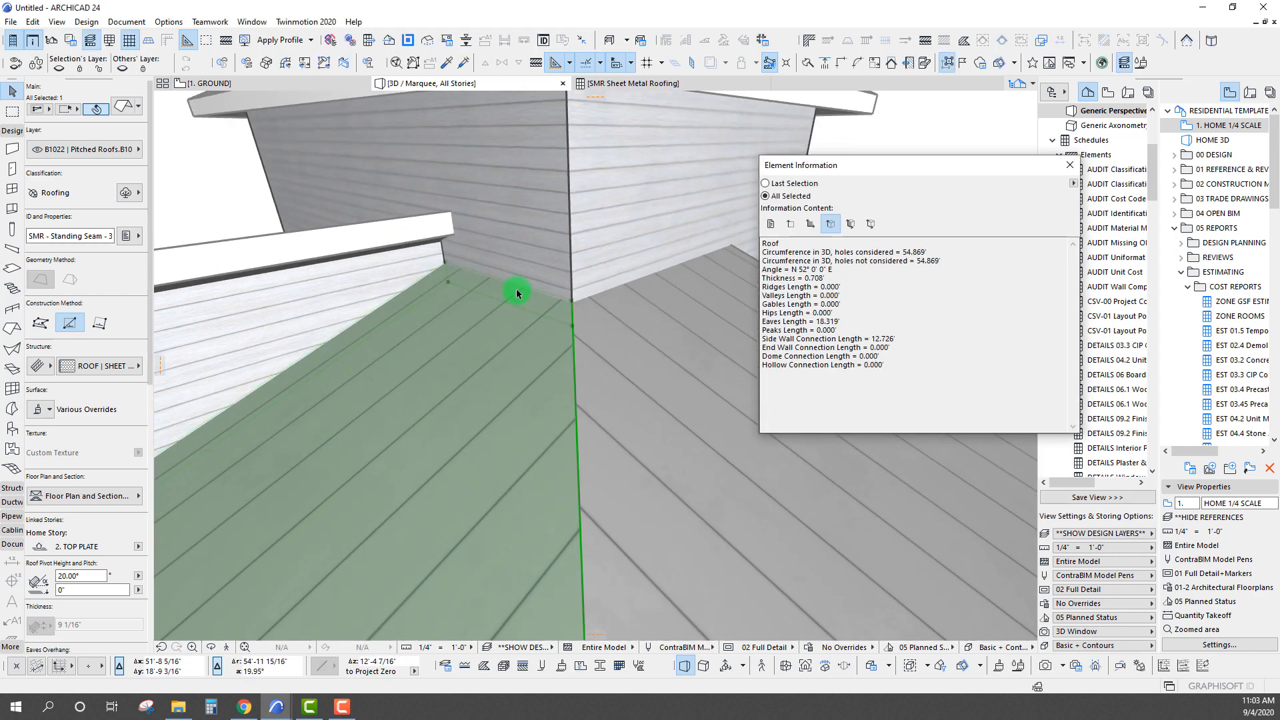
left_click(518, 289)
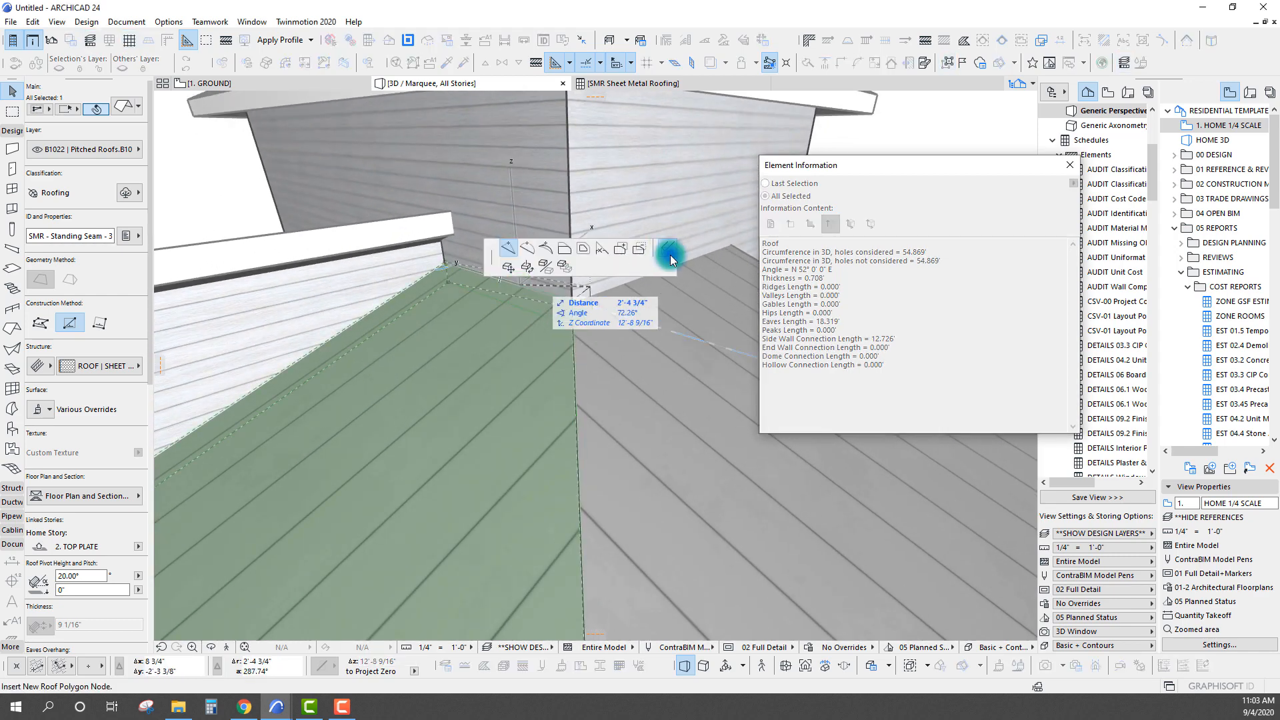
left_click(667, 248)
left_click(427, 233)
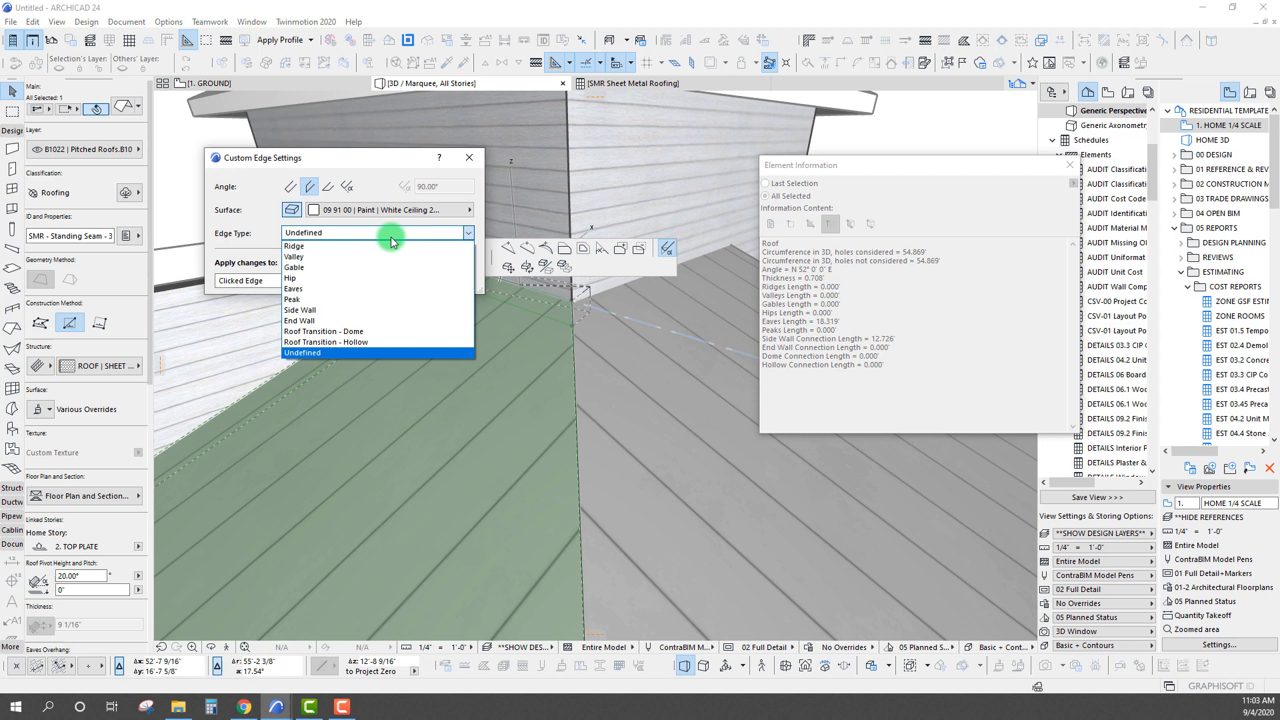
left_click(318, 321)
left_click(443, 280)
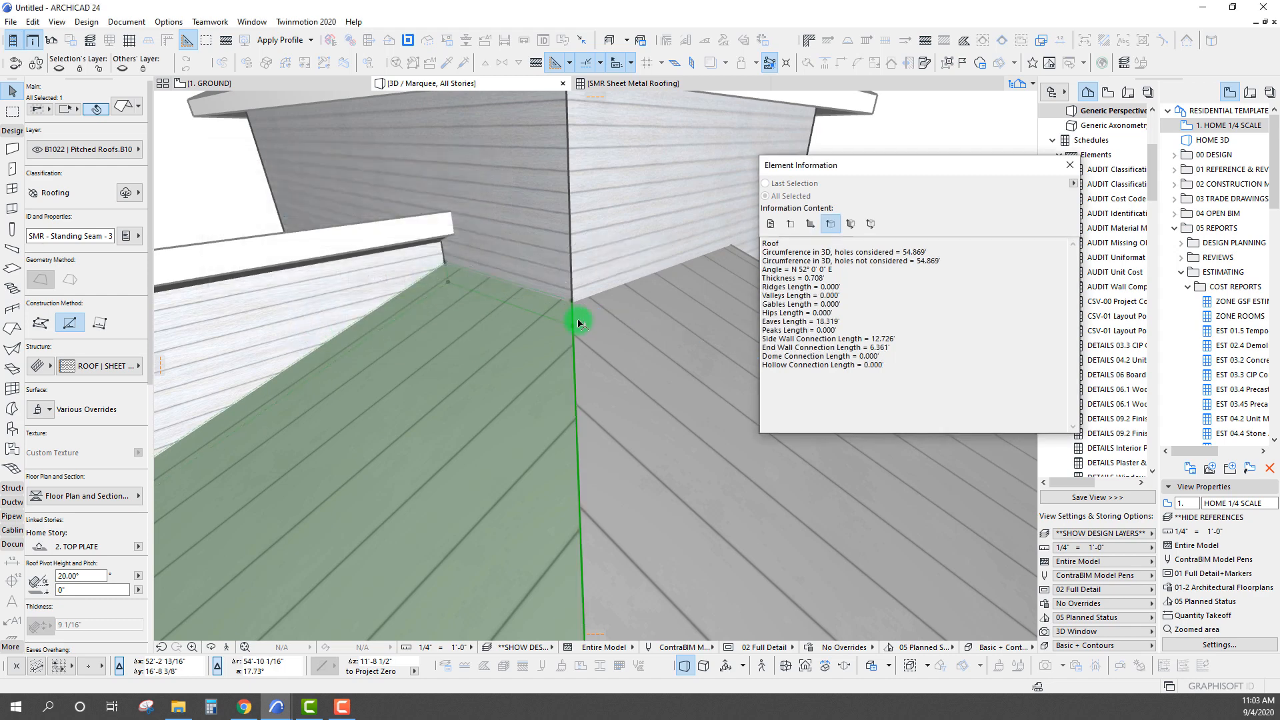
Measure the end wall edge, compare it with the End Wall Connection Length in Element Information, and clear the selection
key("m")
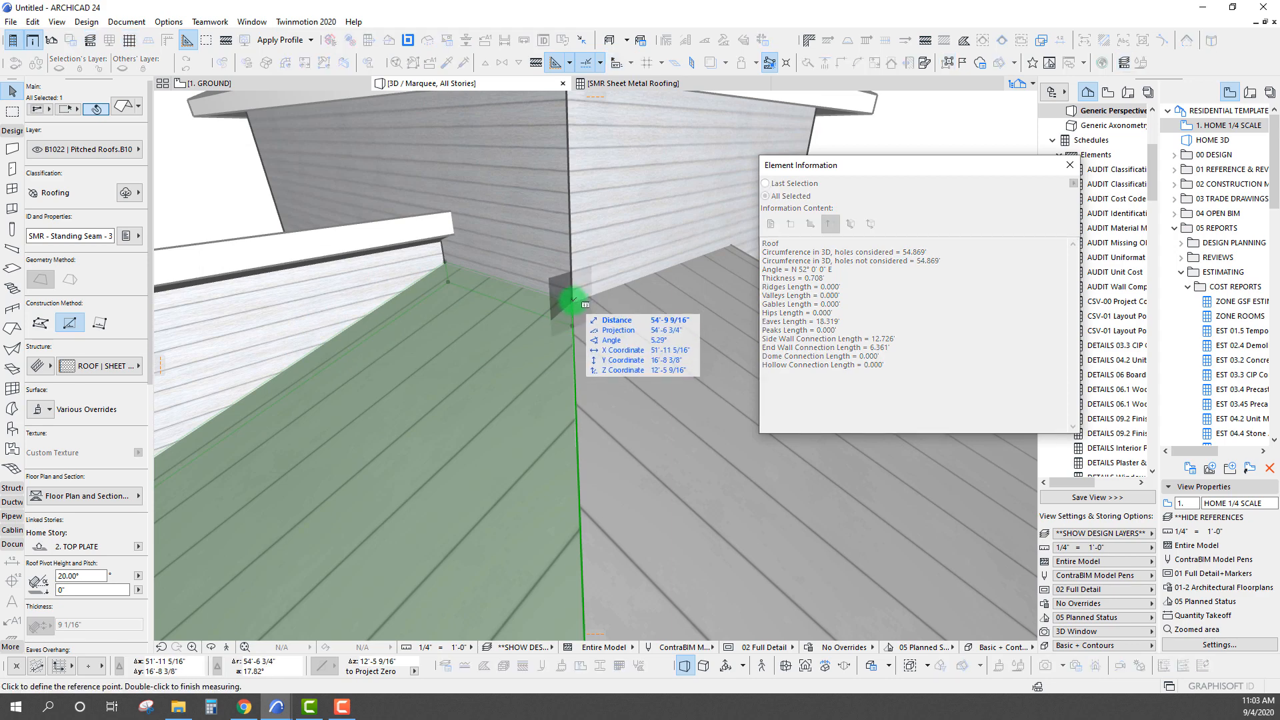
left_click(572, 301)
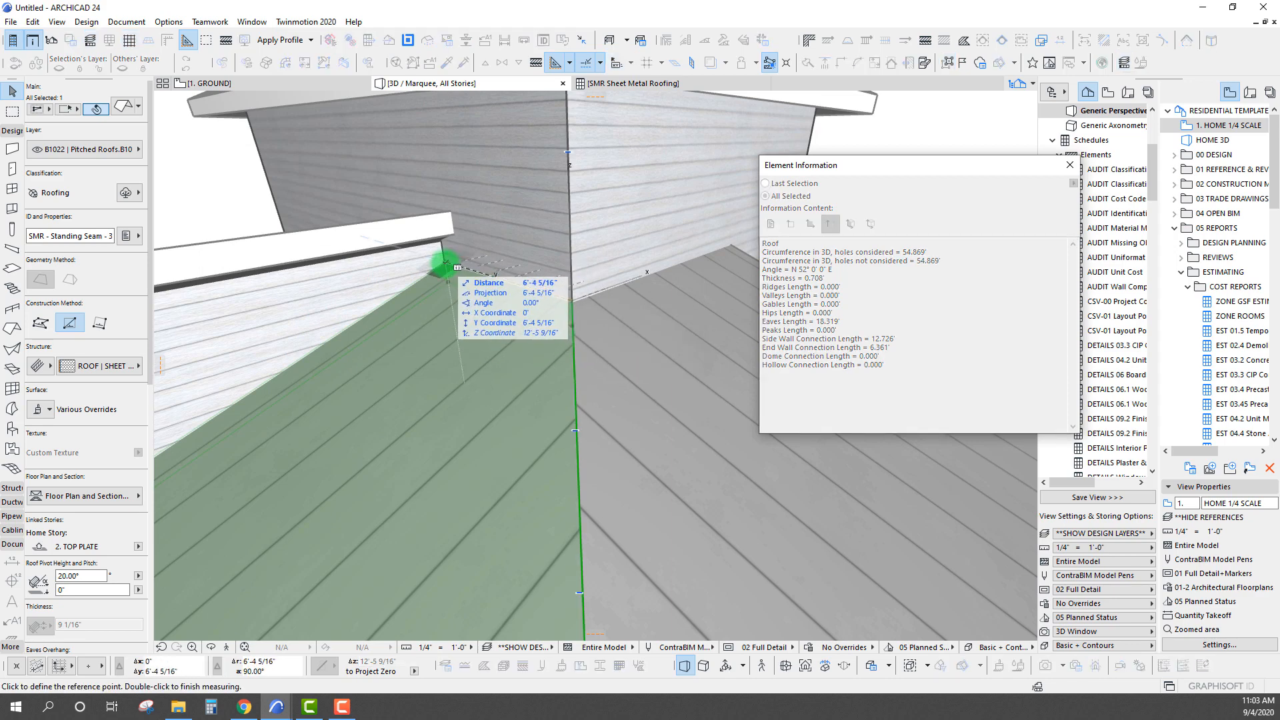
middle_click_drag(446, 264, 375, 309, "shift")
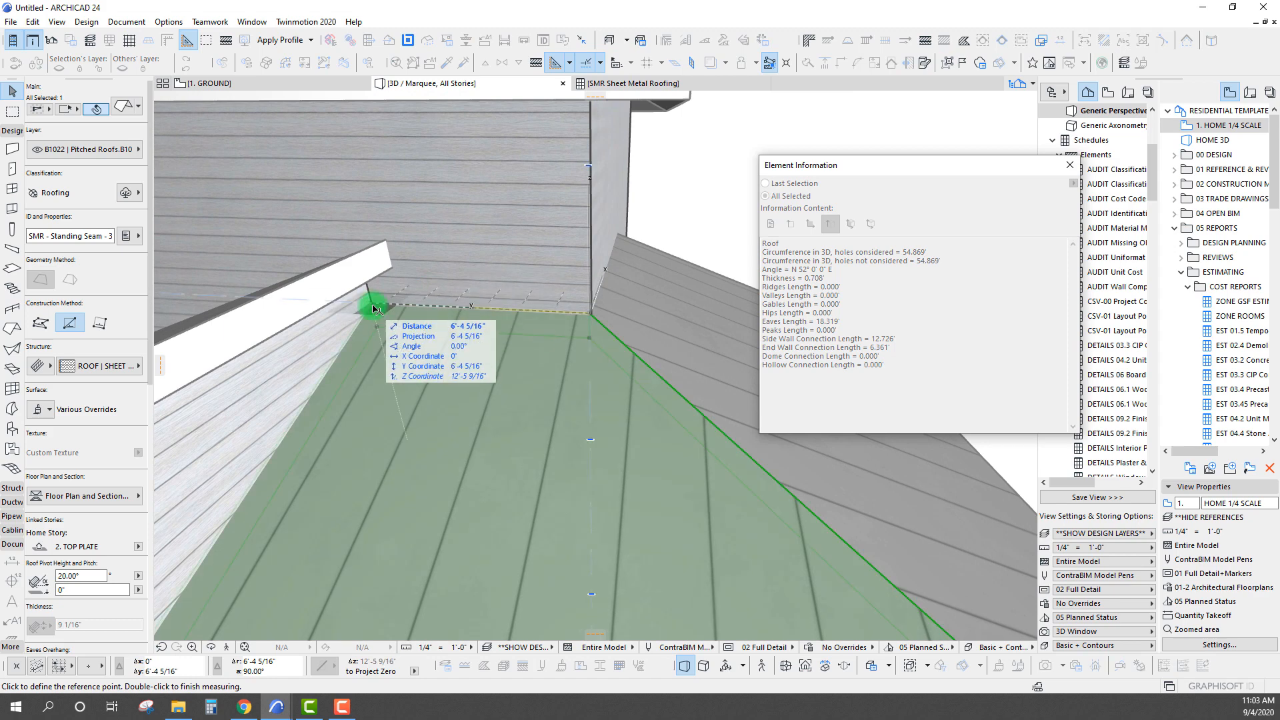
key("Escape")
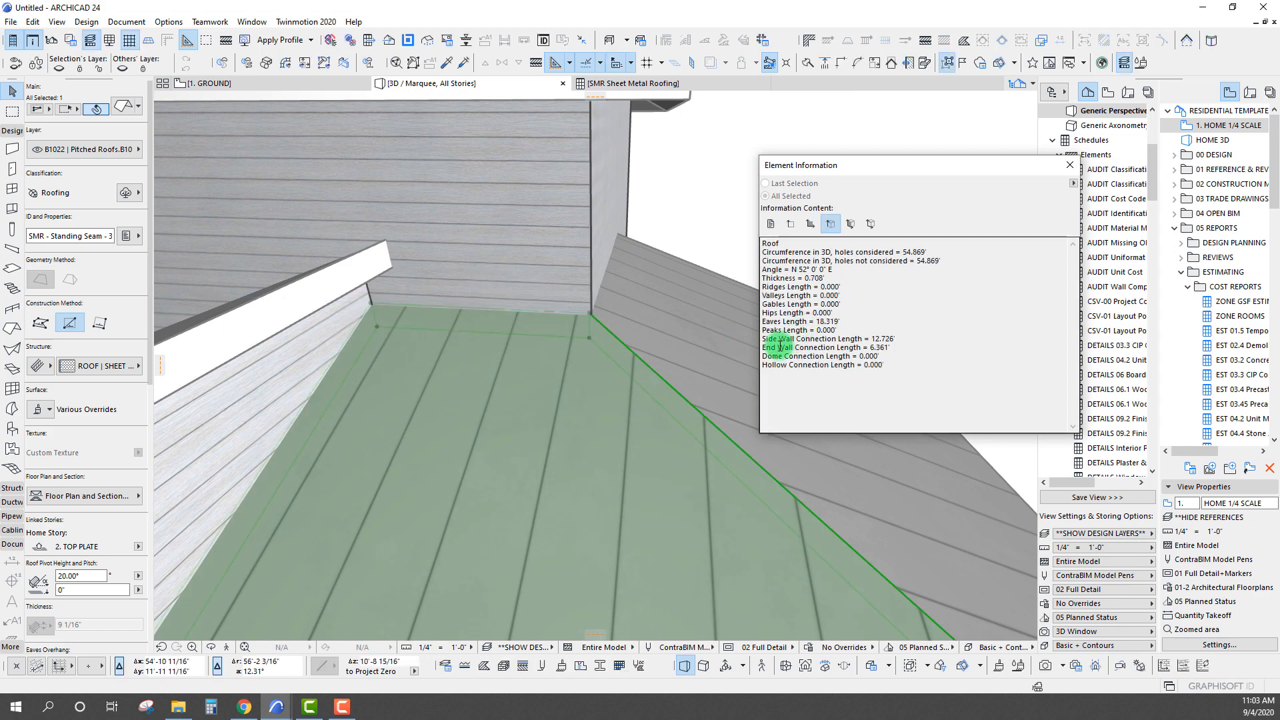
left_click_drag(894, 346, 820, 348)
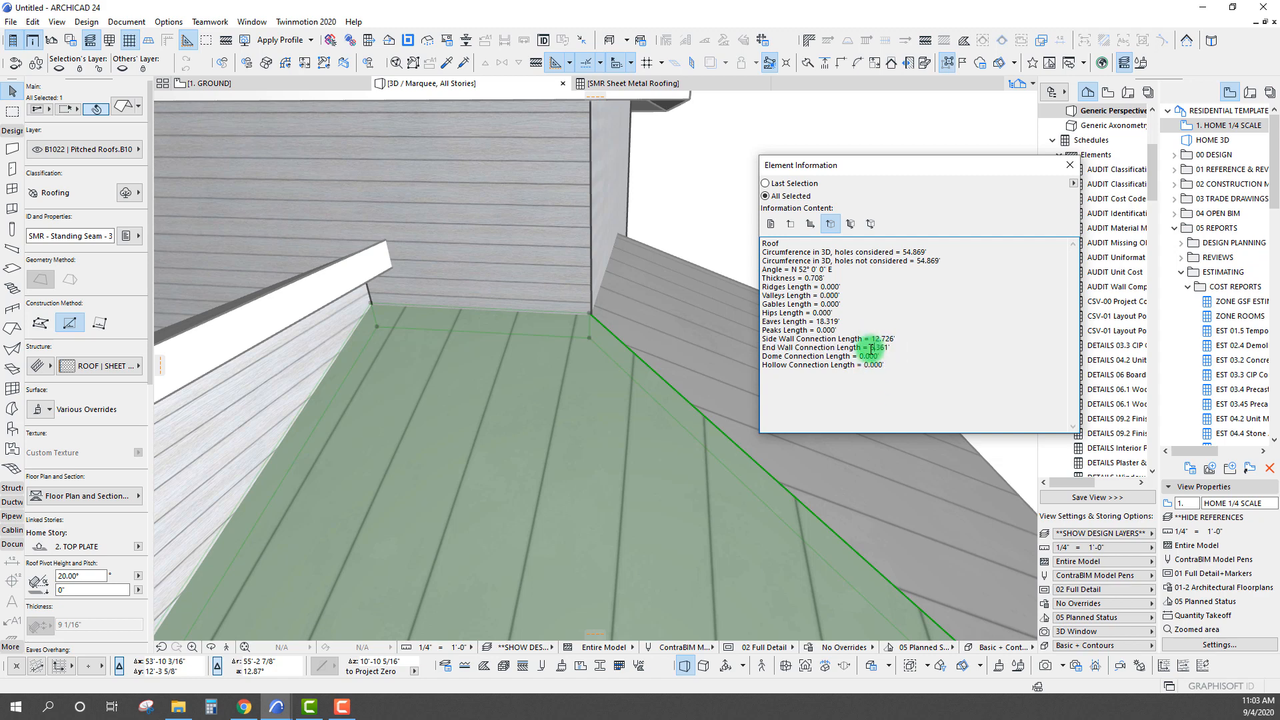
key("Escape")
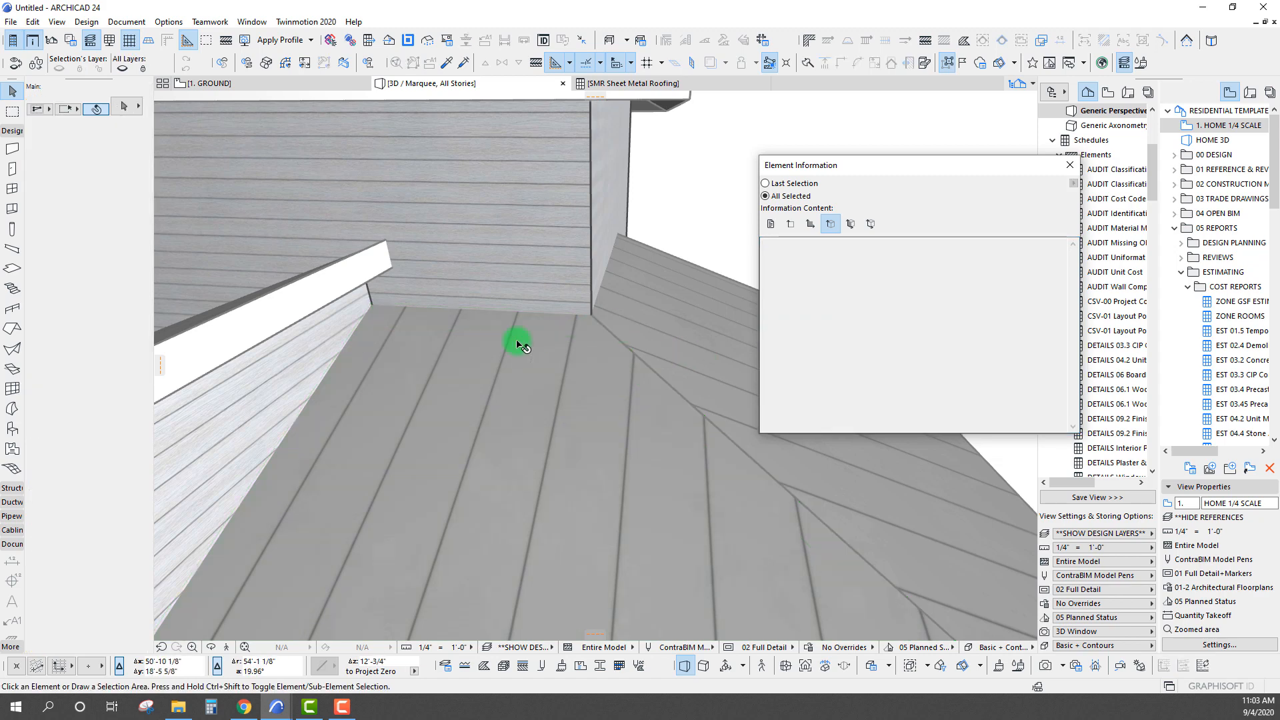
Reselect the roof plane beside the long side wall and set its sloped edge shared with the adjacent plane to Hip
scroll(631, 353, "down", 5)
middle_click_drag(603, 340, 463, 400, "shift")
left_click(462, 401)
middle_click_drag(500, 360, 586, 313, "shift")
middle_click_drag(532, 362, 523, 379, "shift")
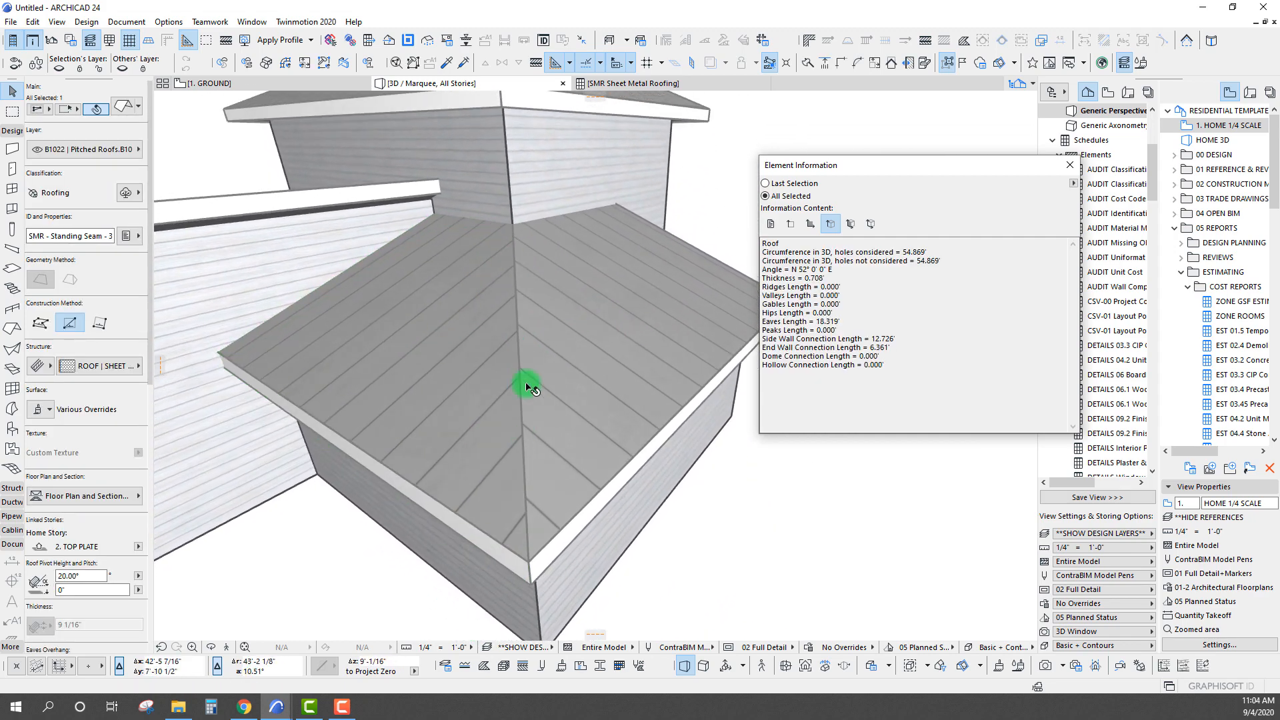
left_click(518, 341)
left_click(649, 248)
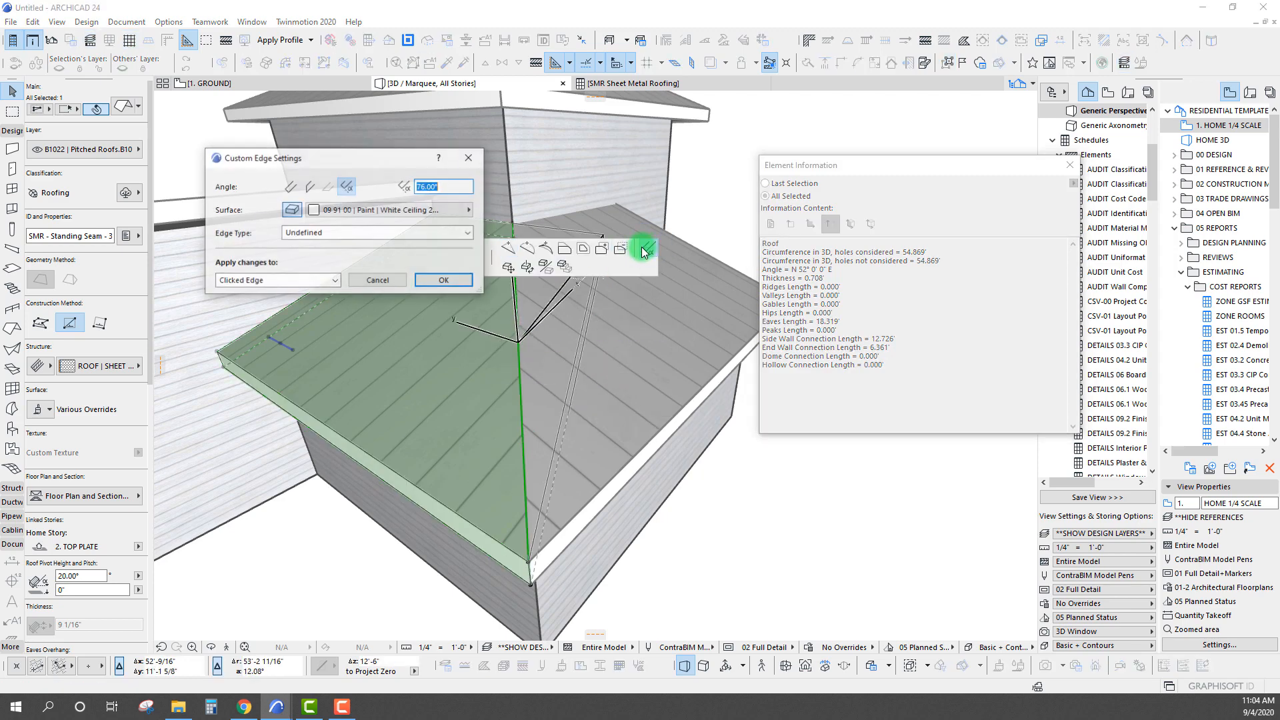
left_click(400, 232)
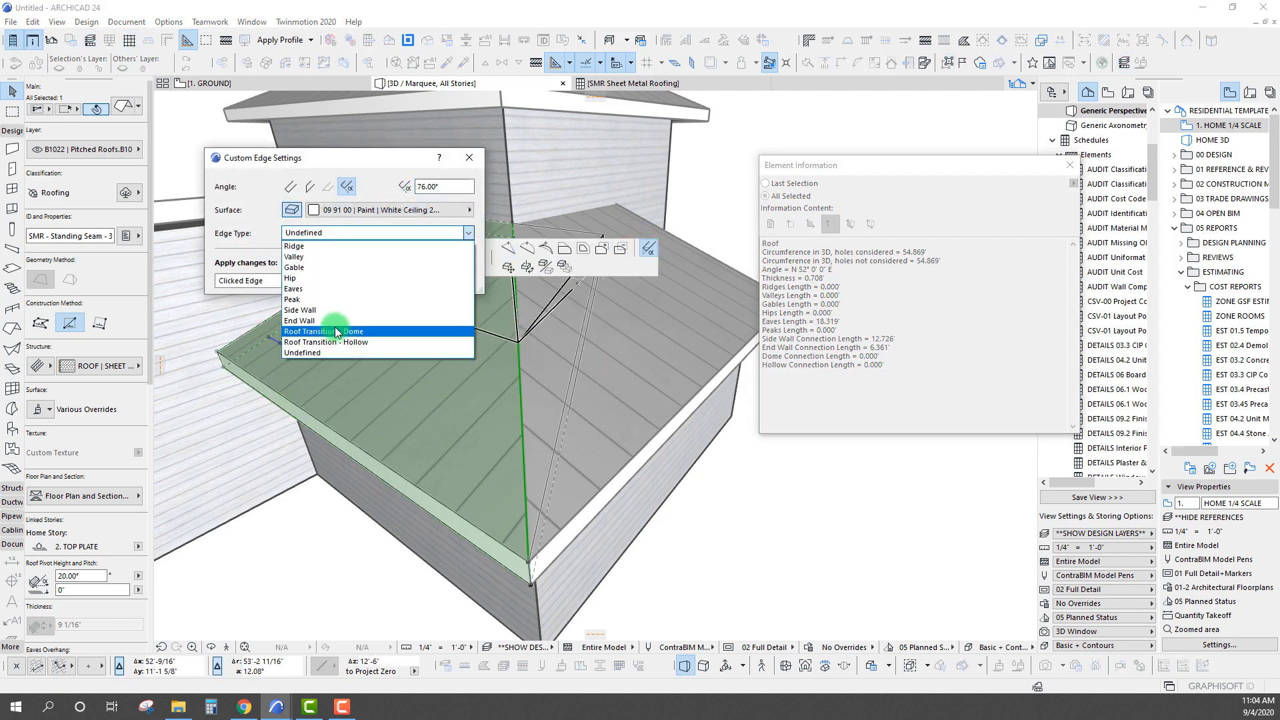
left_click(312, 279)
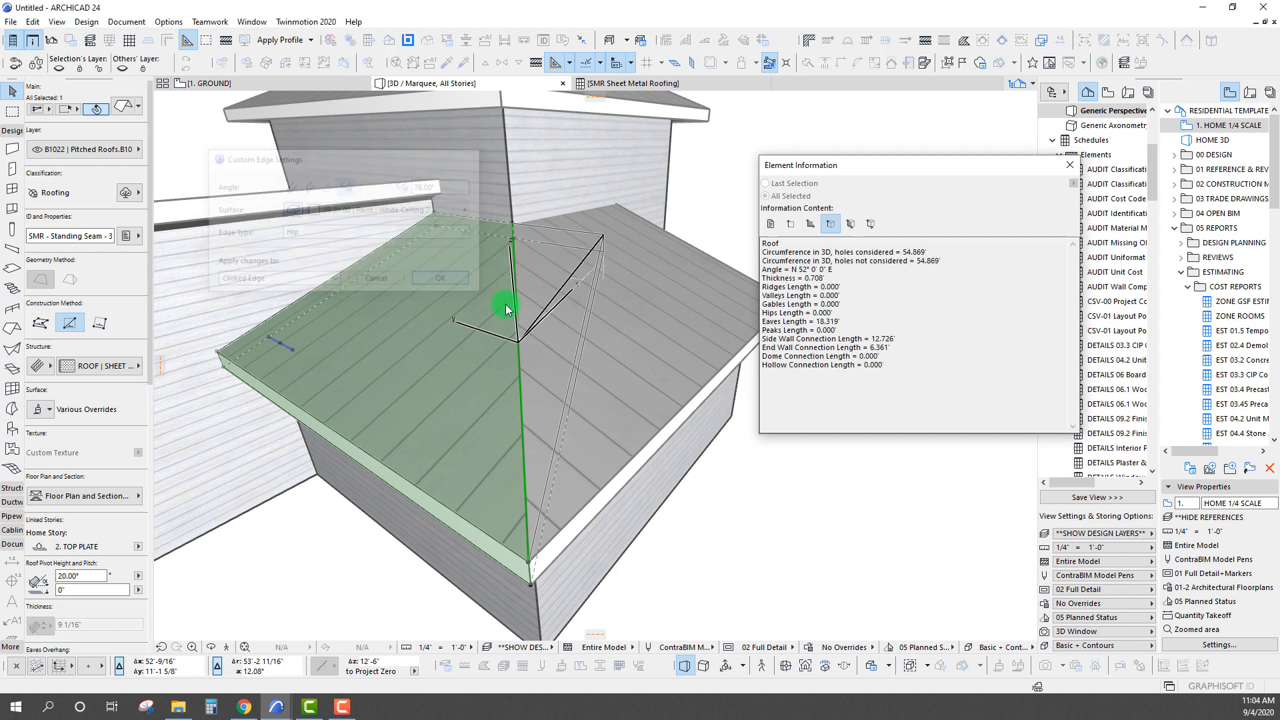
left_click(440, 281)
Measure the hip from the eave corner to the tall wall's corner for comparison with Hips Length, and clear the selection
key("m")
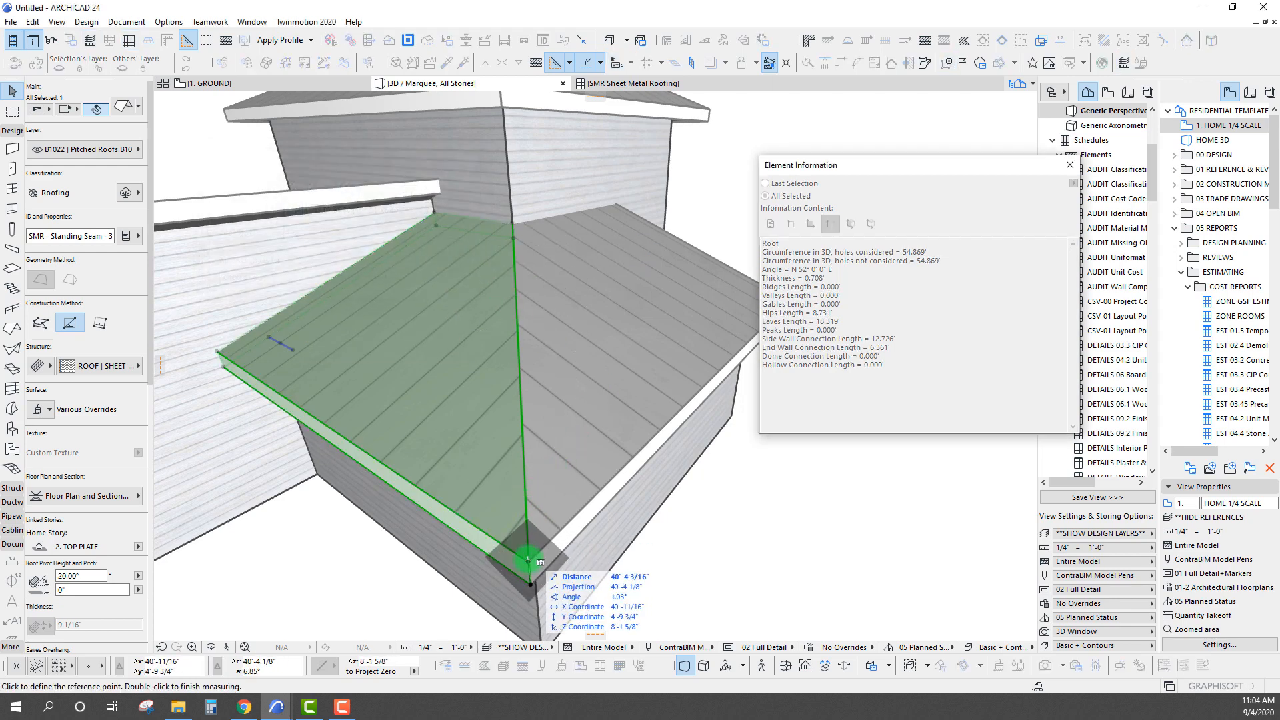
left_click(530, 562)
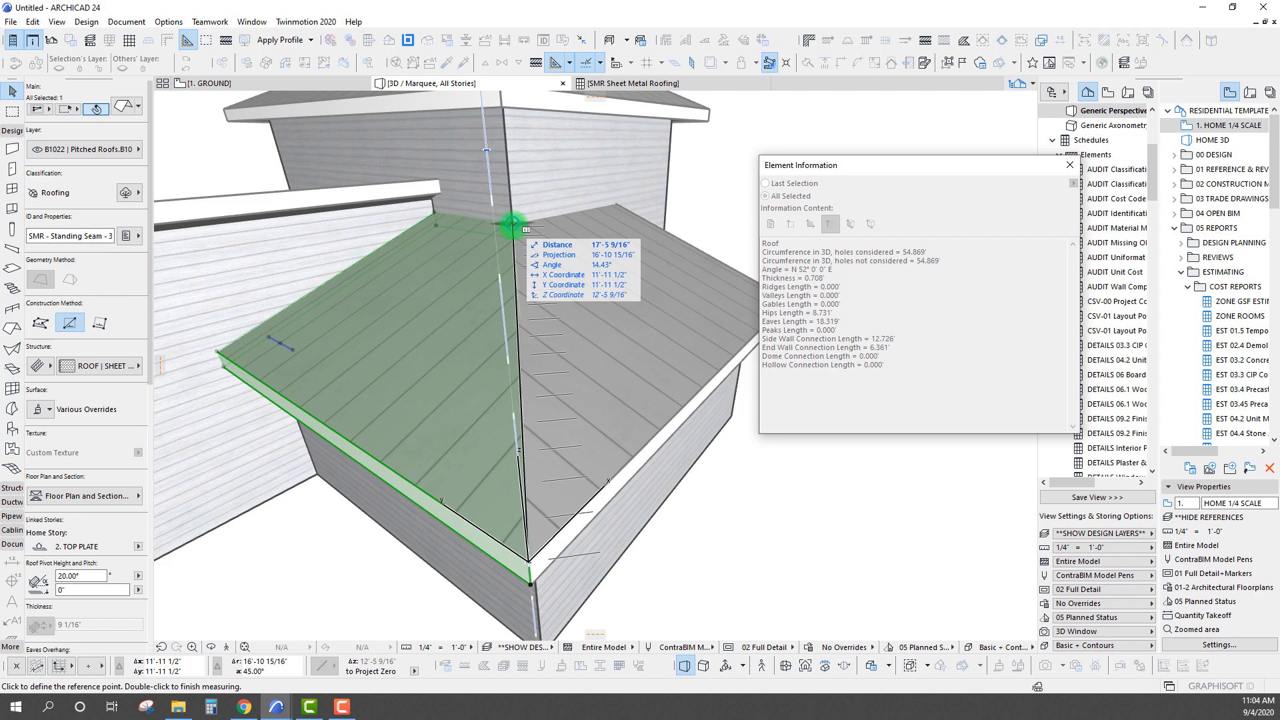
left_click(513, 224)
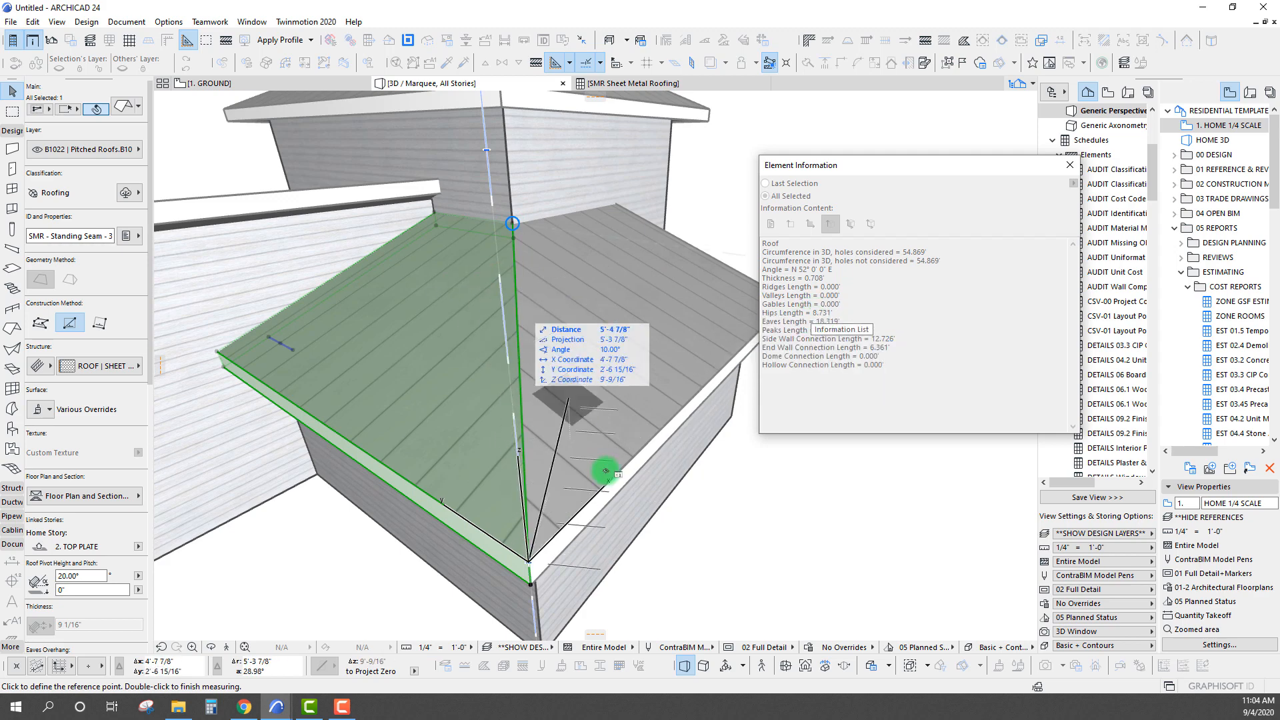
key("Escape")
key("Escape")
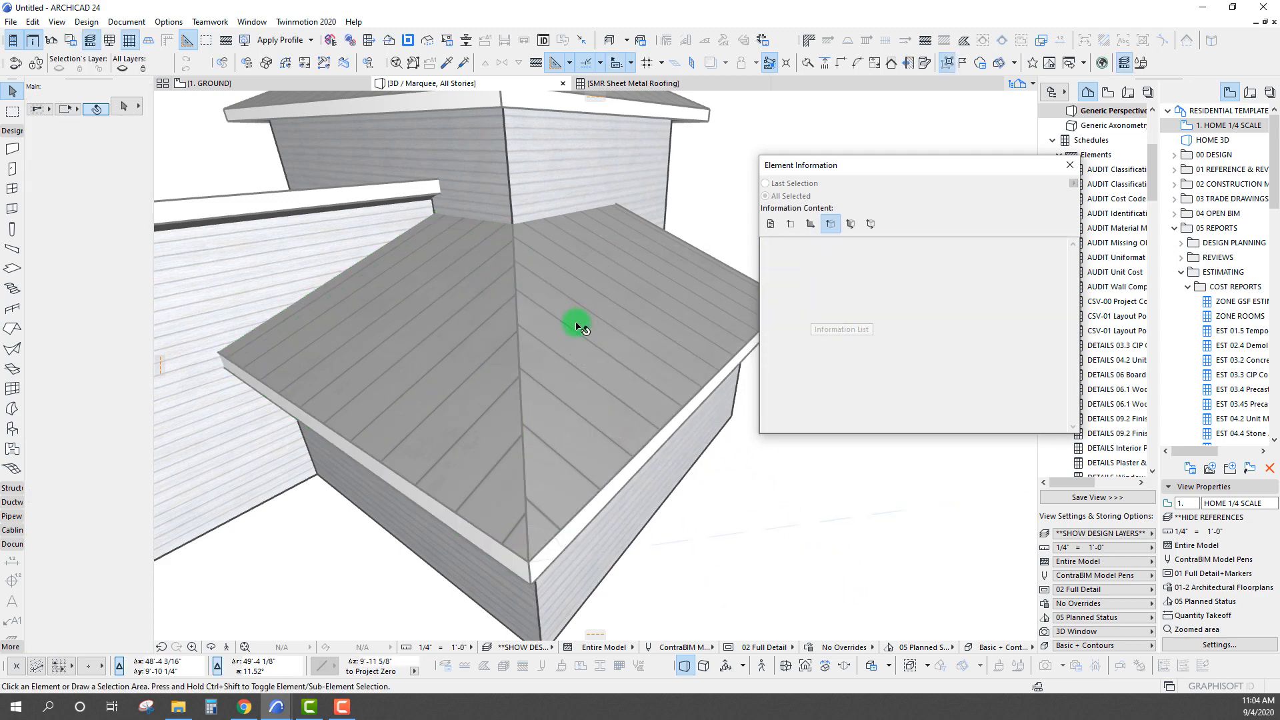
Select the adjacent lower roof plane and set its edge along the shared hip line to the Hip edge type
left_click(573, 333)
left_click(521, 346)
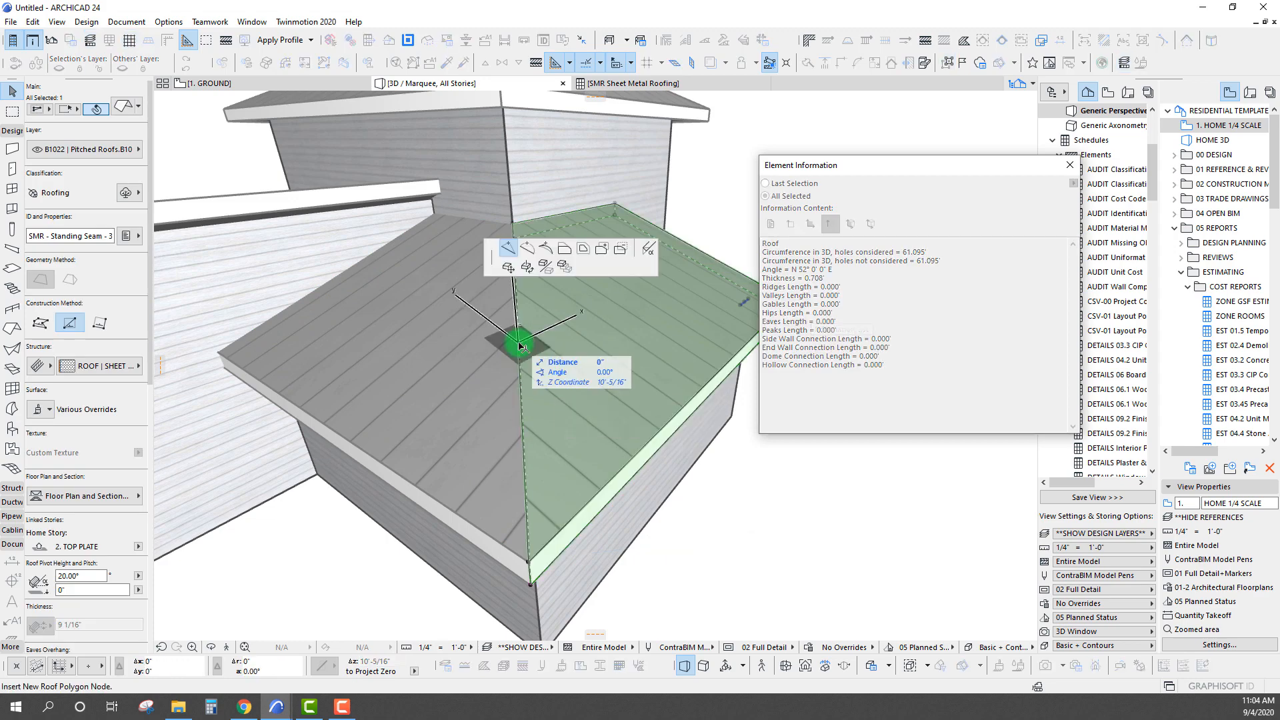
left_click(648, 249)
left_click(370, 233)
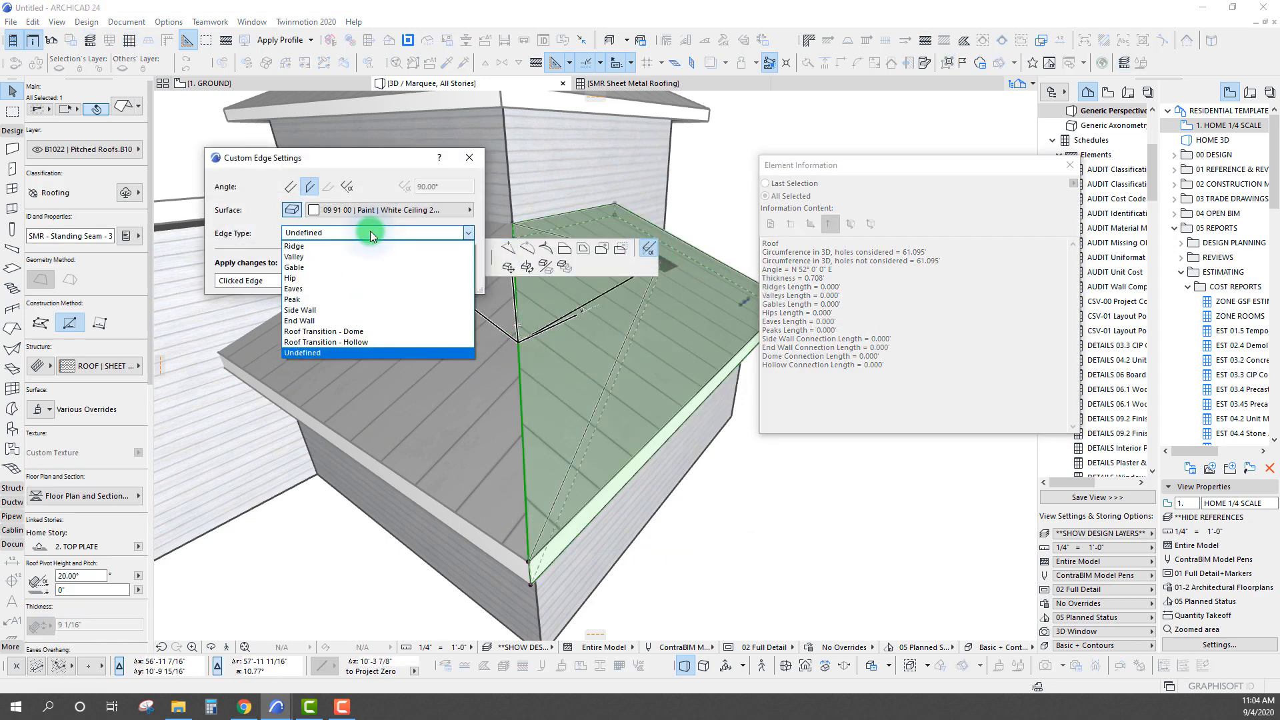
left_click(336, 280)
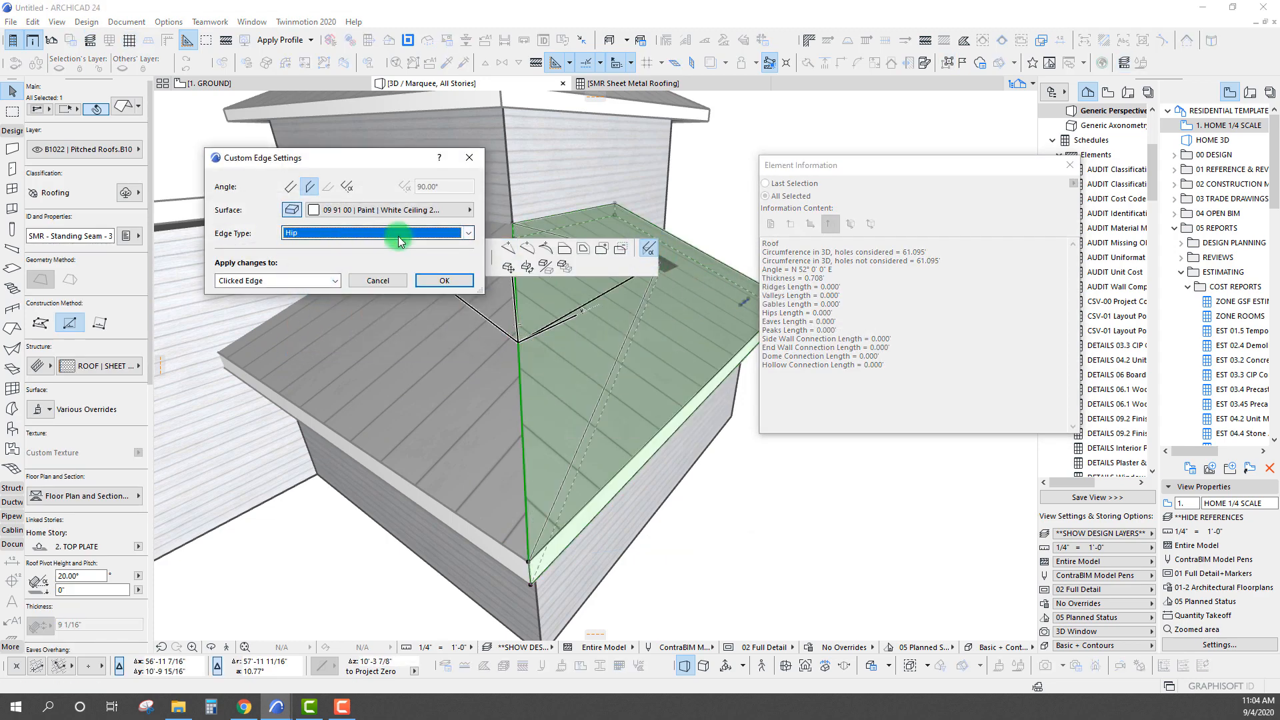
left_click(441, 281)
middle_click_drag(591, 477, 578, 440, "shift")
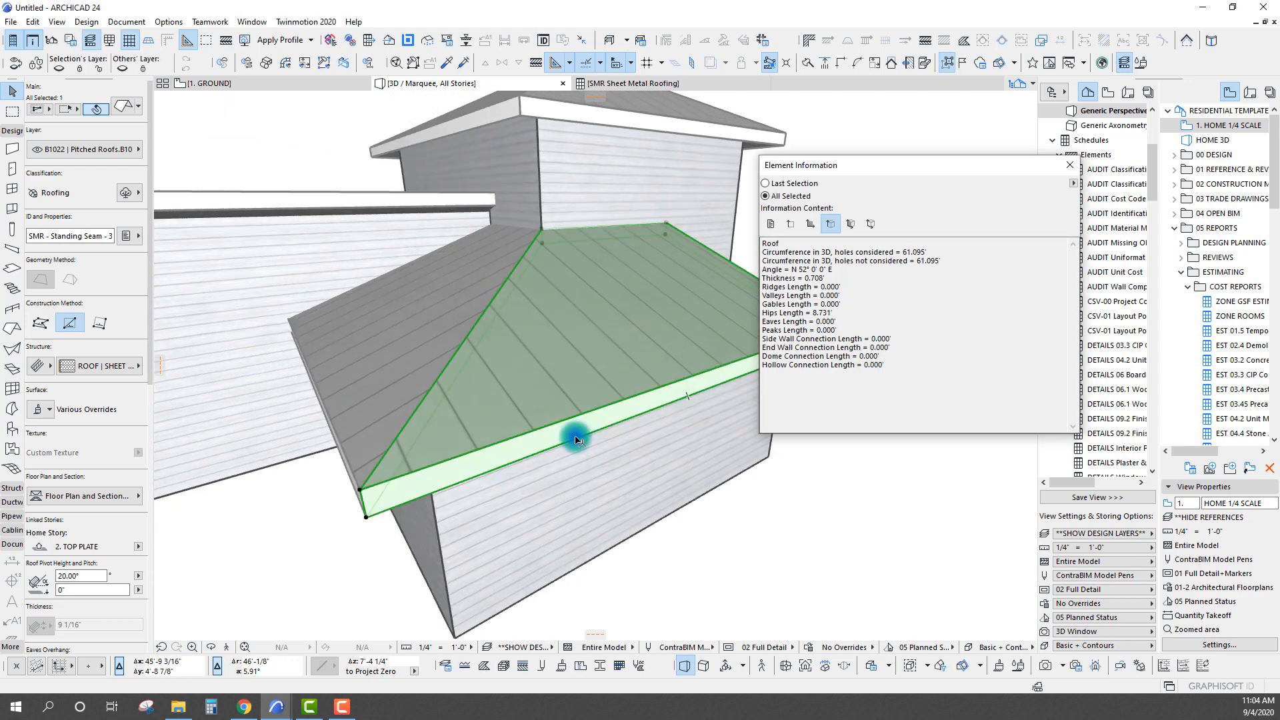
Set the lower front edge of the selected SMR - Standing Seam - 3 roof plane to the Eaves edge type
left_click(577, 440)
left_click(649, 251)
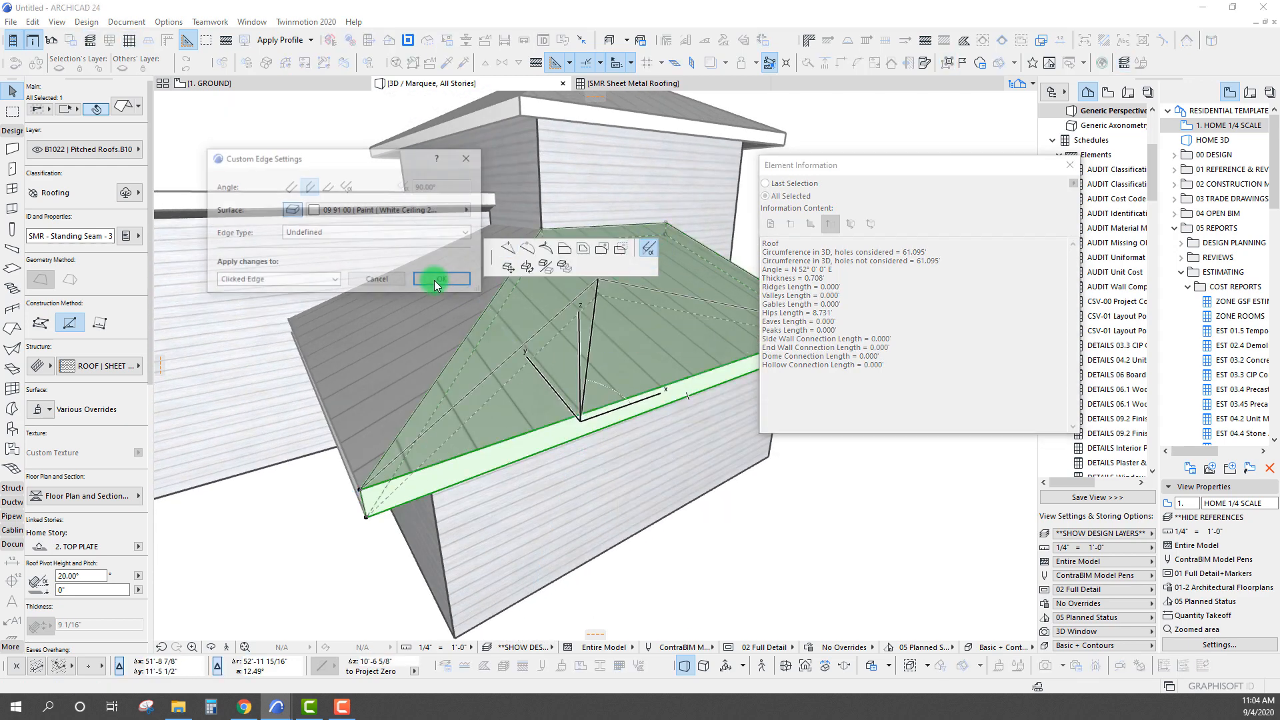
left_click(362, 239)
left_click(343, 286)
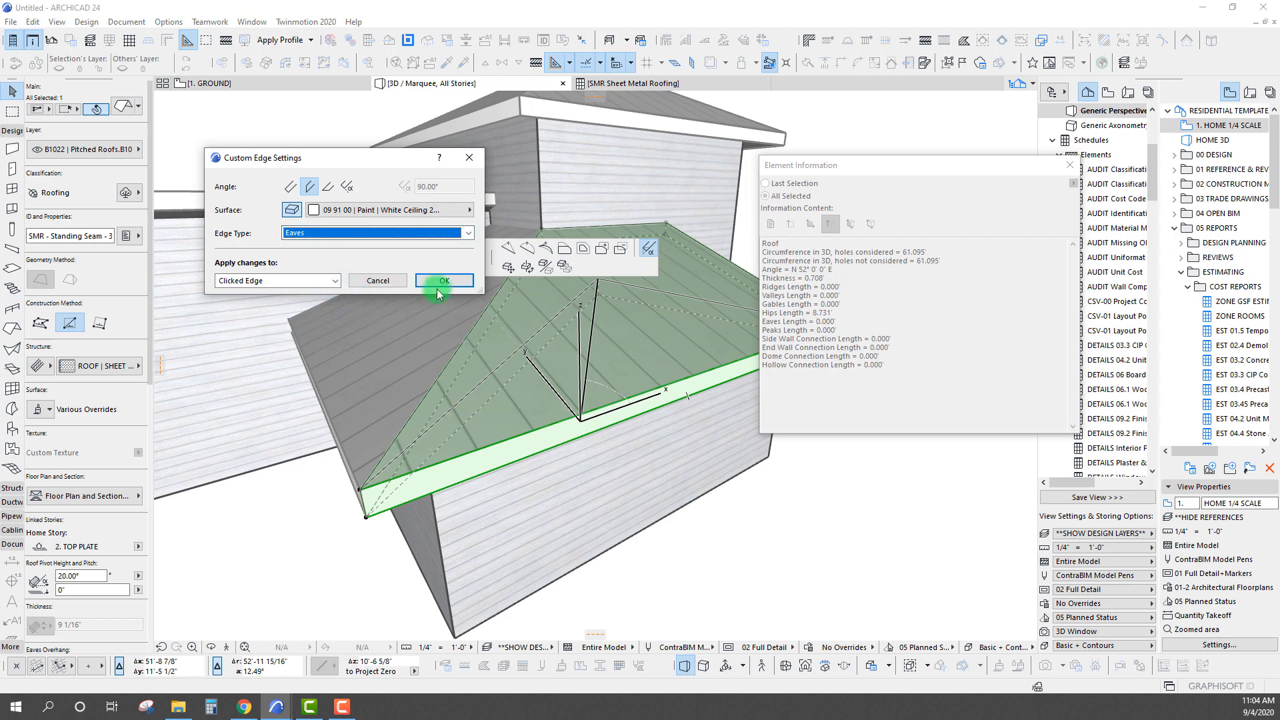
left_click(439, 282)
Set the open sloped end edge of the same roof plane to the Gable edge type
middle_click_drag(435, 284, 556, 309, "shift")
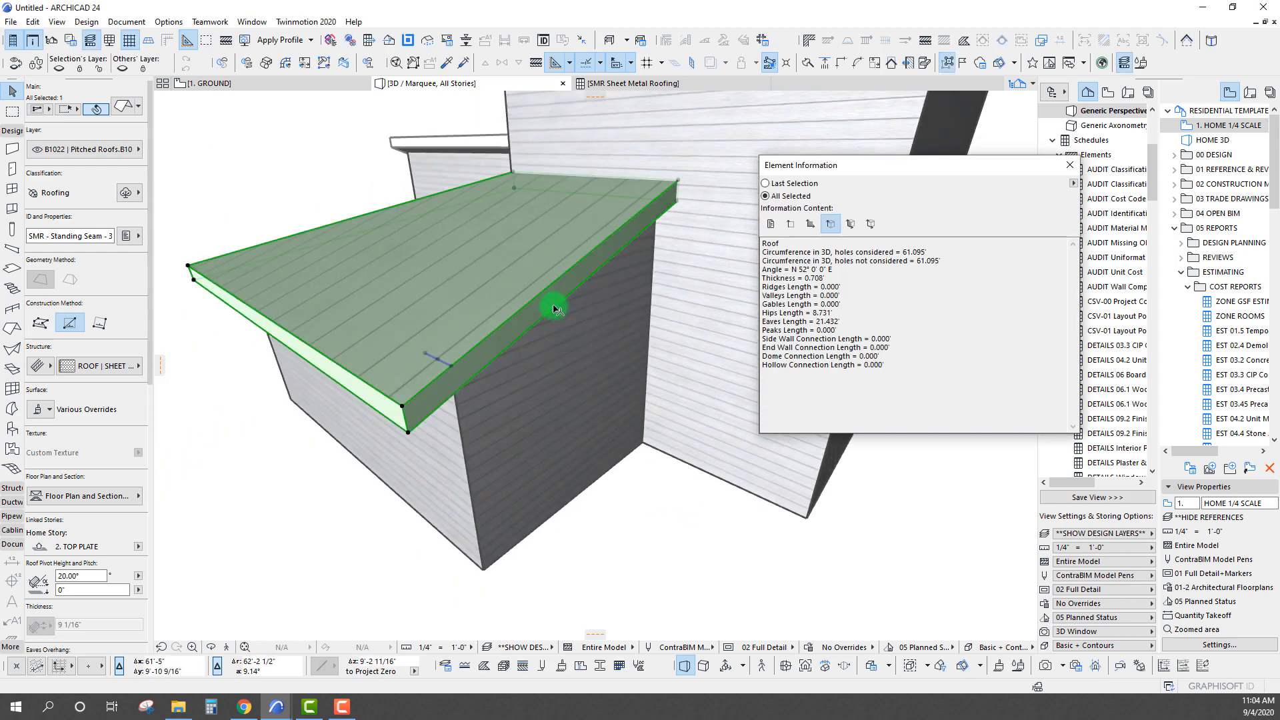
left_click(555, 308)
left_click(649, 248)
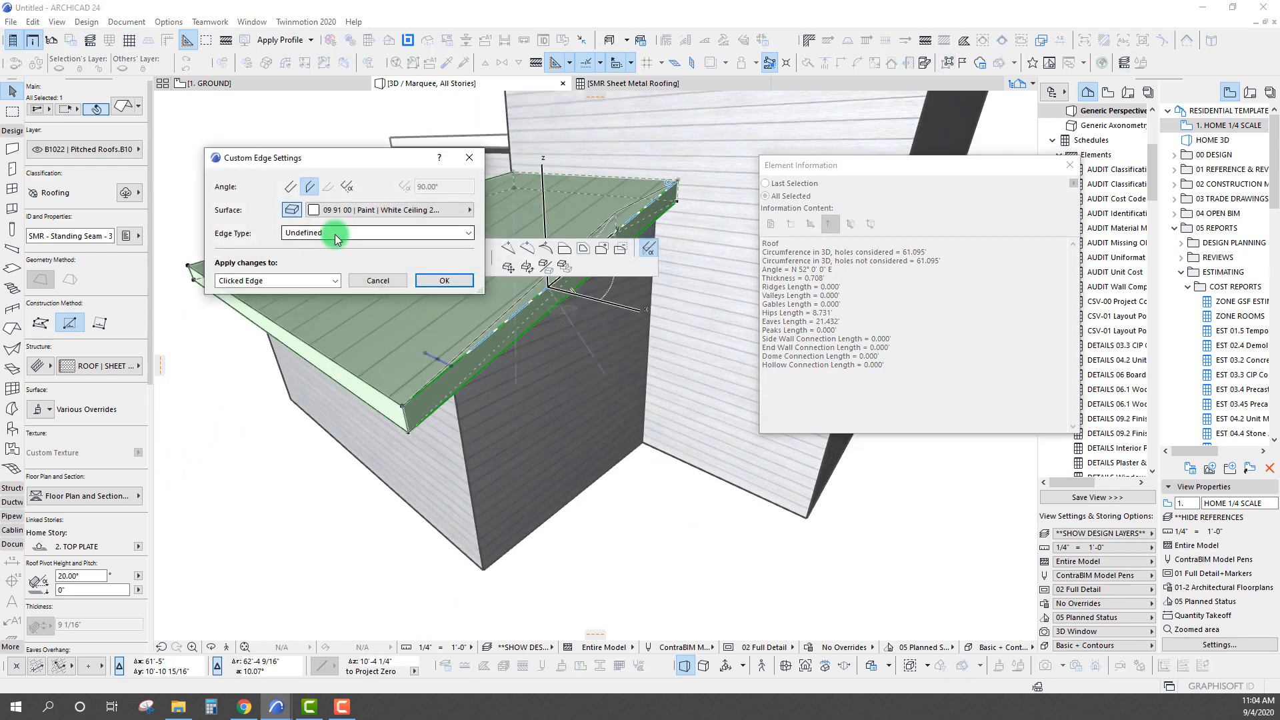
left_click(334, 234)
left_click(328, 266)
left_click(456, 282)
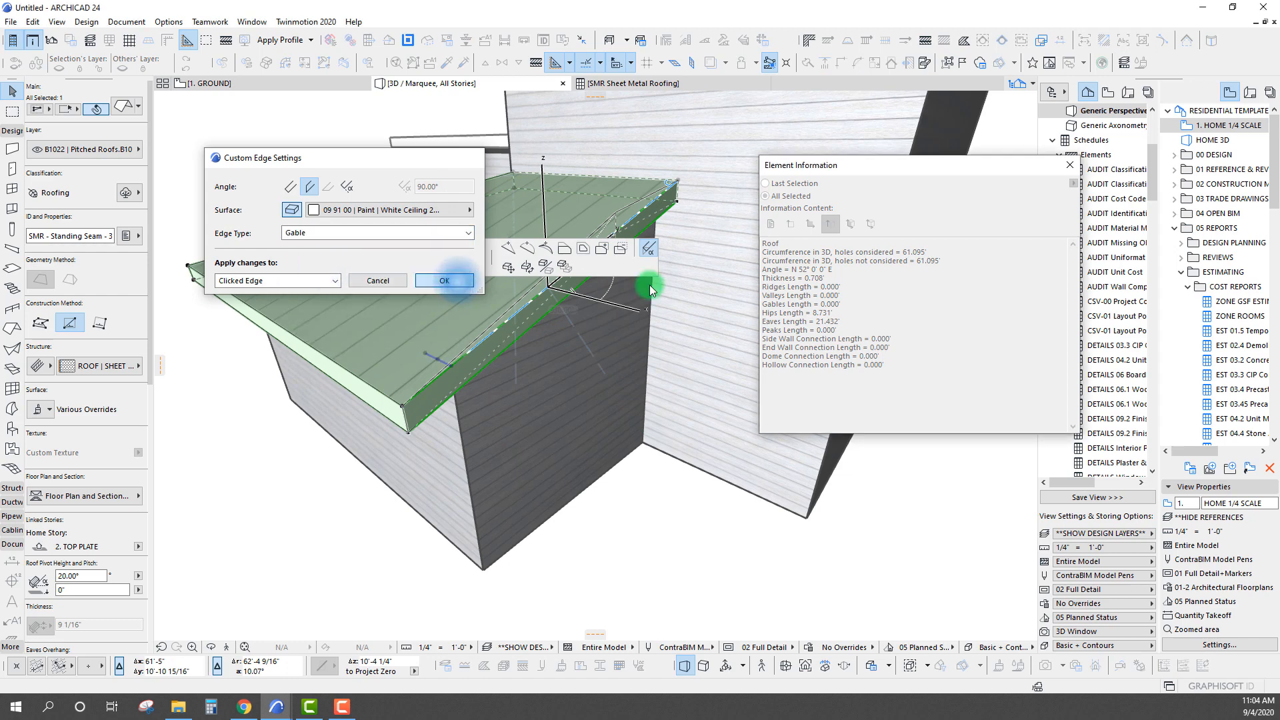
Set the roof plane's upper edge against the tall wall to the End Wall edge type
scroll(539, 326, "up", 4)
left_click(584, 288)
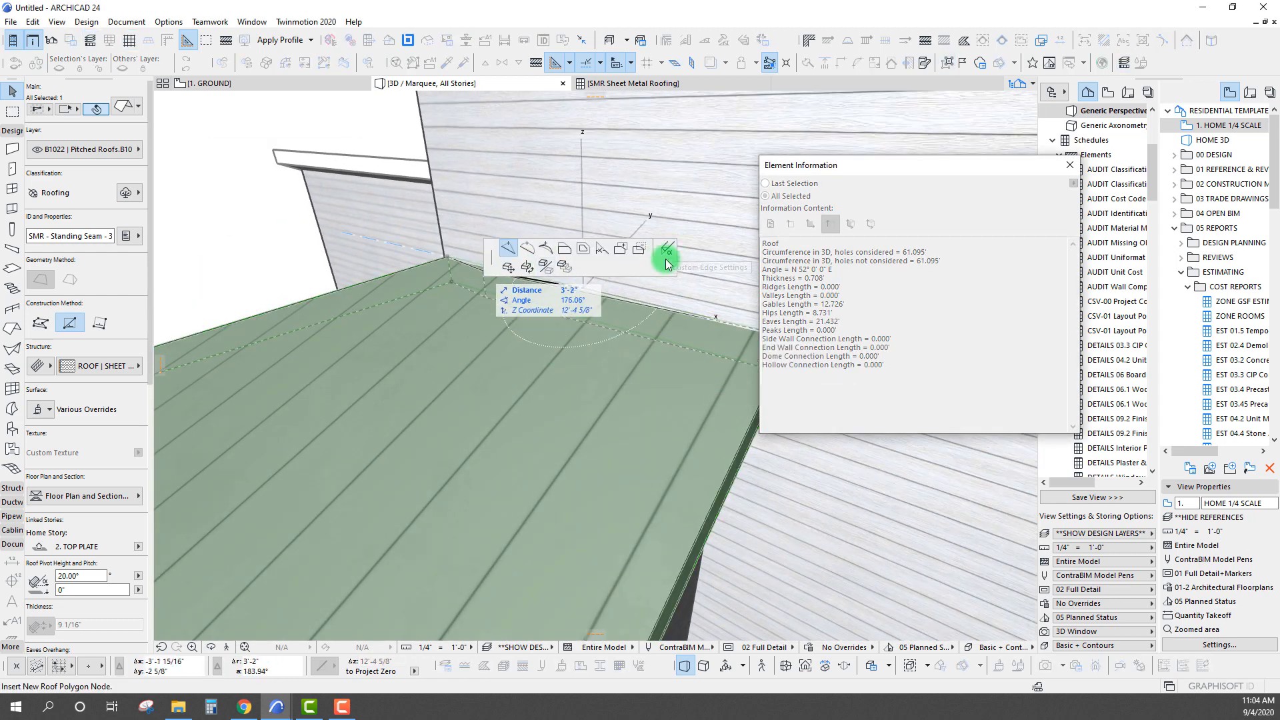
left_click(667, 263)
left_click(346, 235)
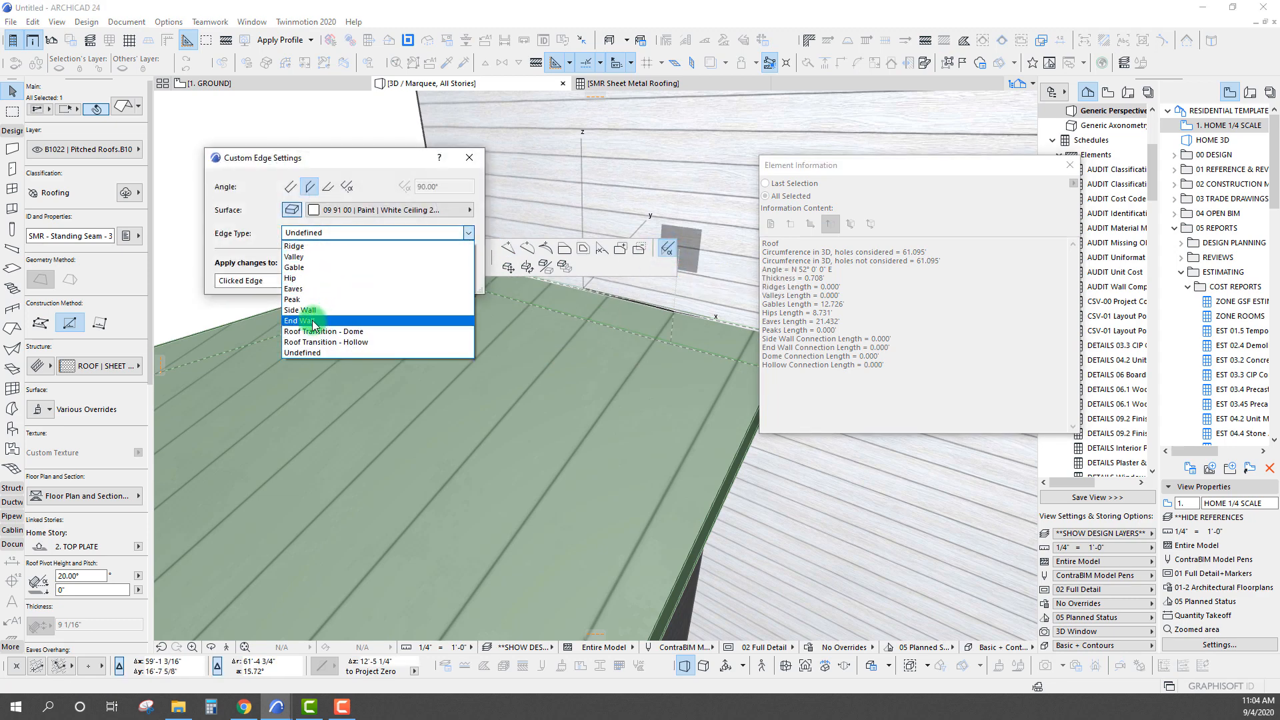
left_click(336, 321)
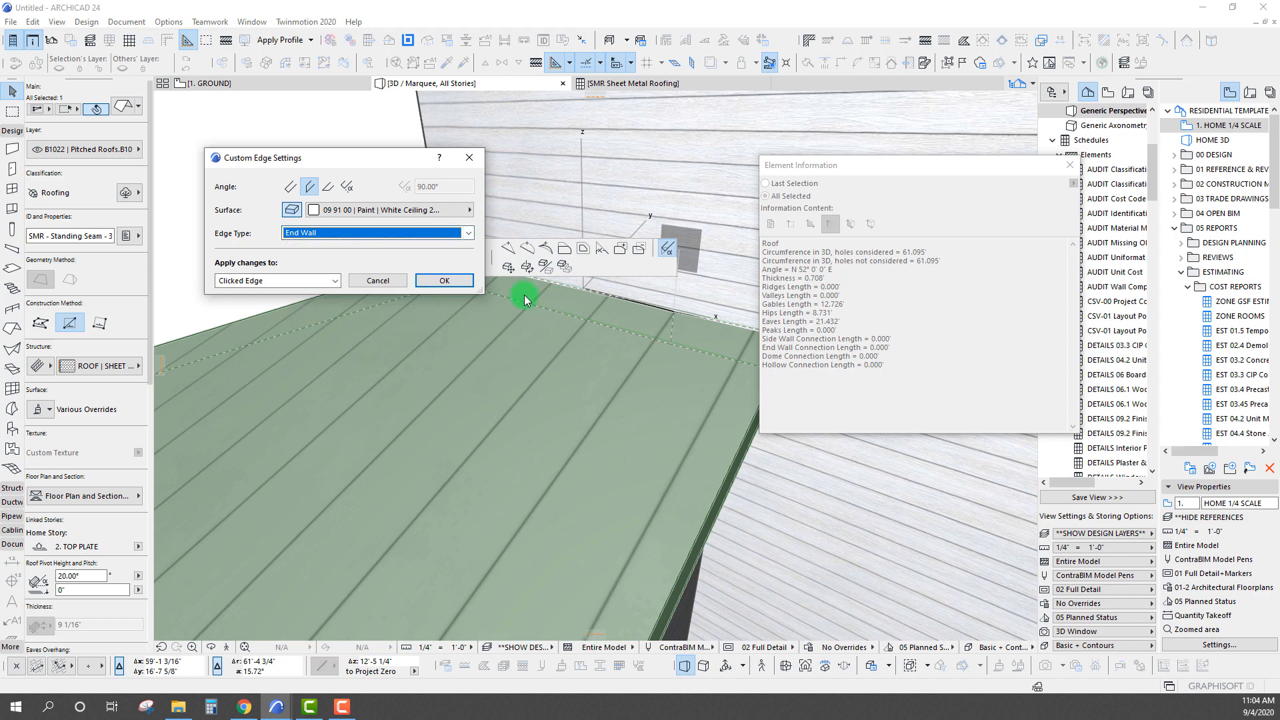
left_click(444, 286)
Clear the roof selection and close the Element Information palette
scroll(460, 303, "down", 6)
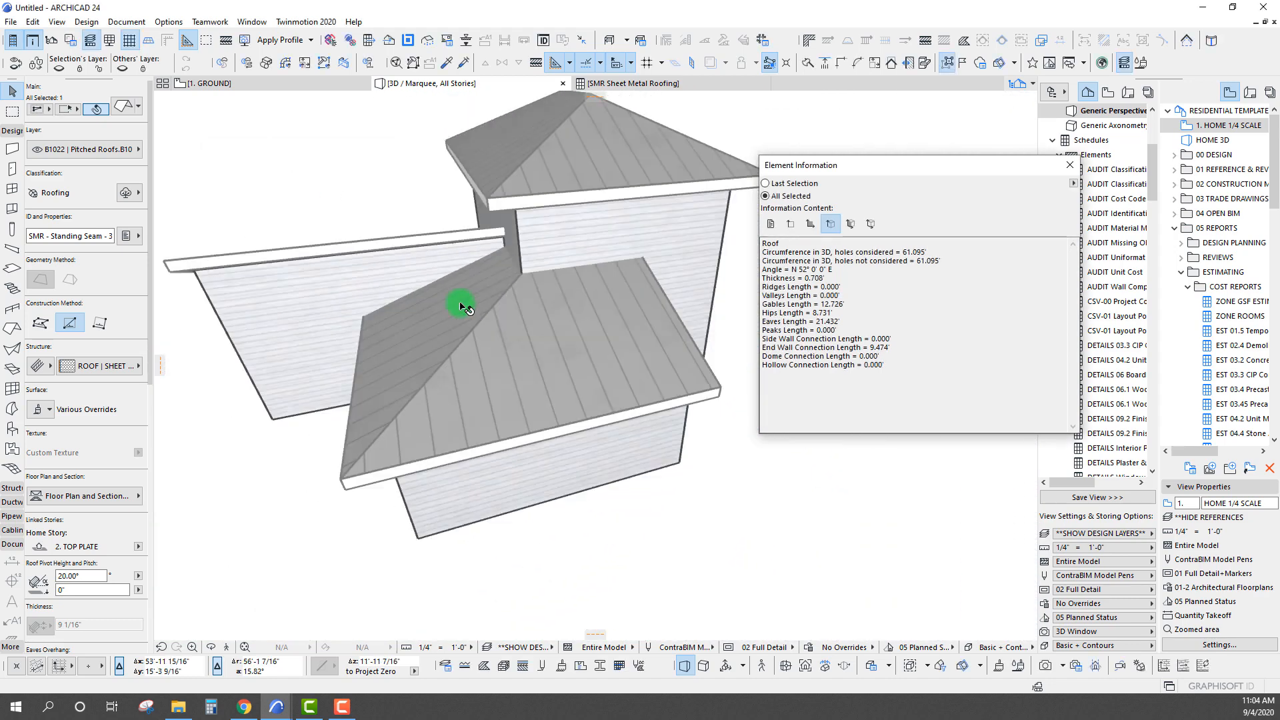
scroll(460, 304, "down", 3)
key("Escape")
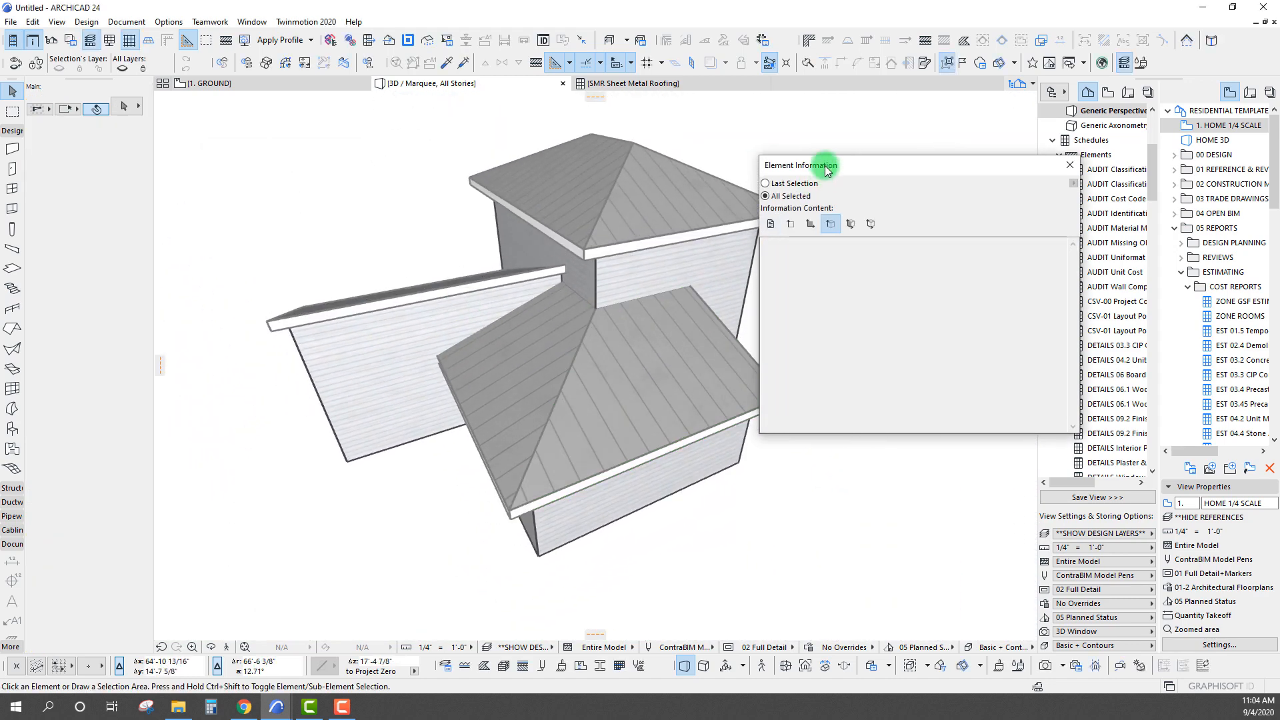
left_click_drag(825, 165, 876, 206)
middle_click_drag(566, 272, 616, 268, "shift")
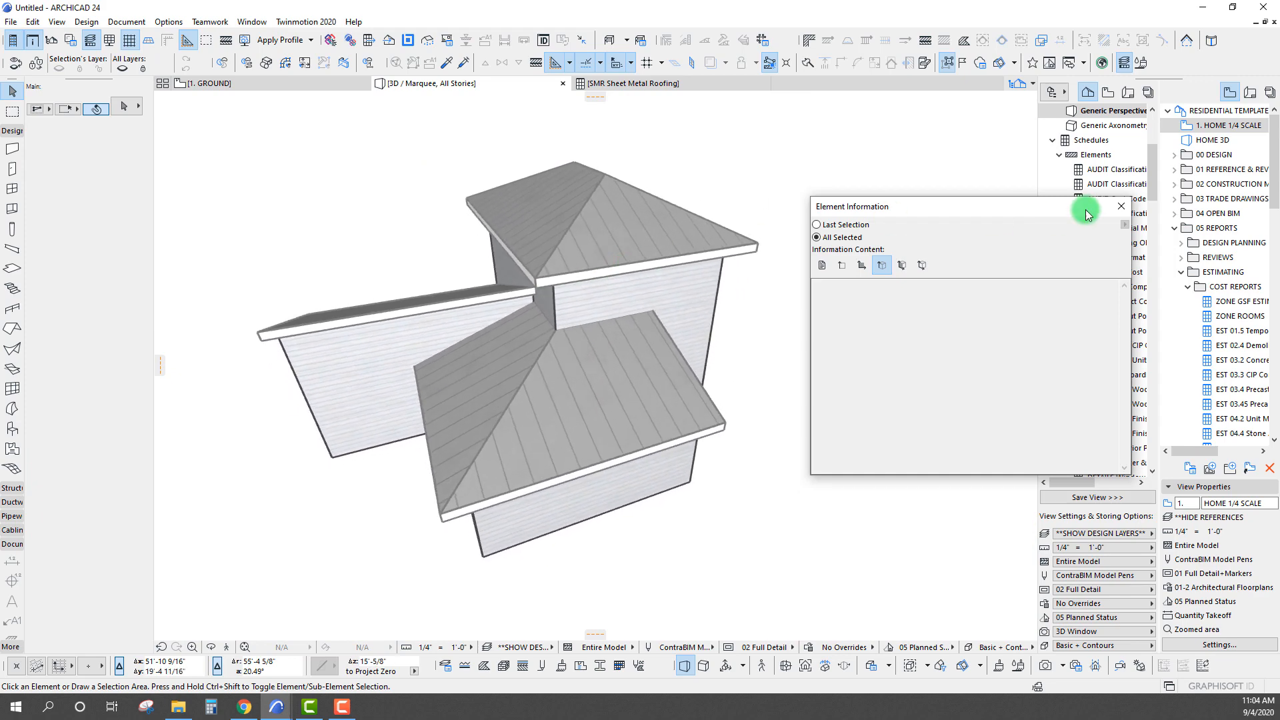
left_click(1118, 212)
Switch to the Sheet Metal Roofing schedule and narrow its Element ID column
left_click(636, 82)
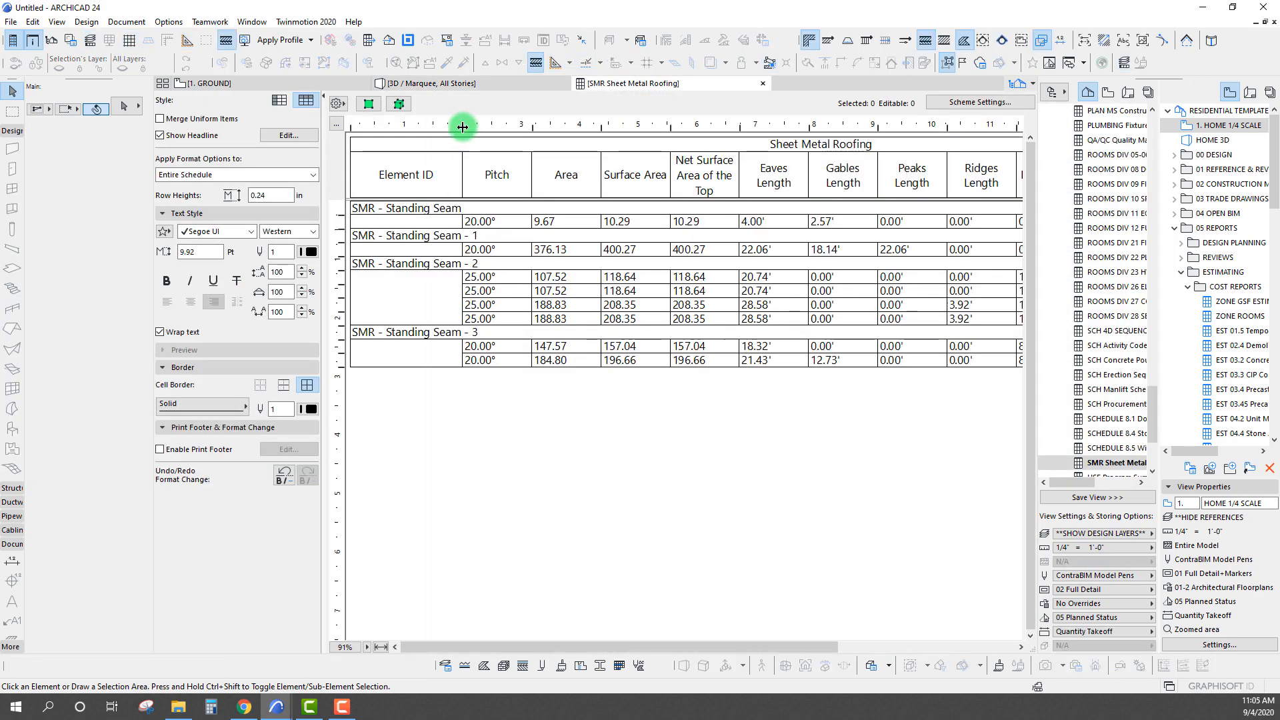
left_click_drag(462, 127, 441, 126)
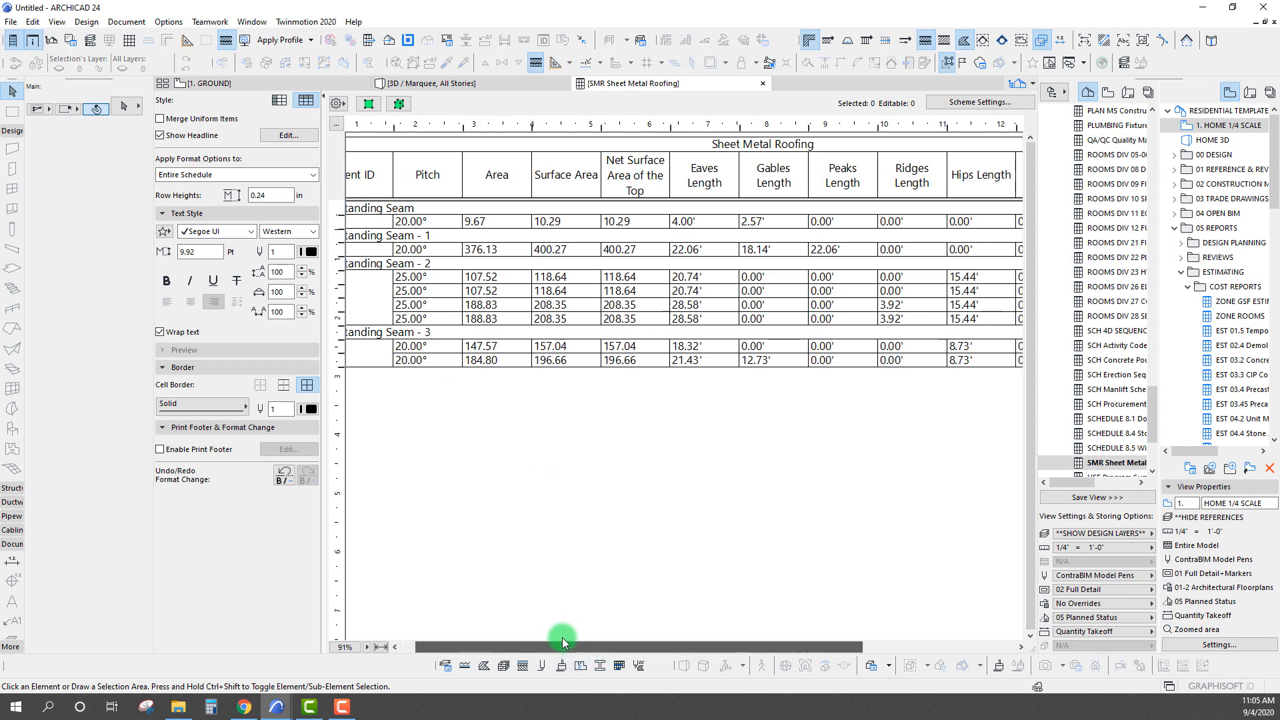
left_click(527, 358)
left_click(573, 507)
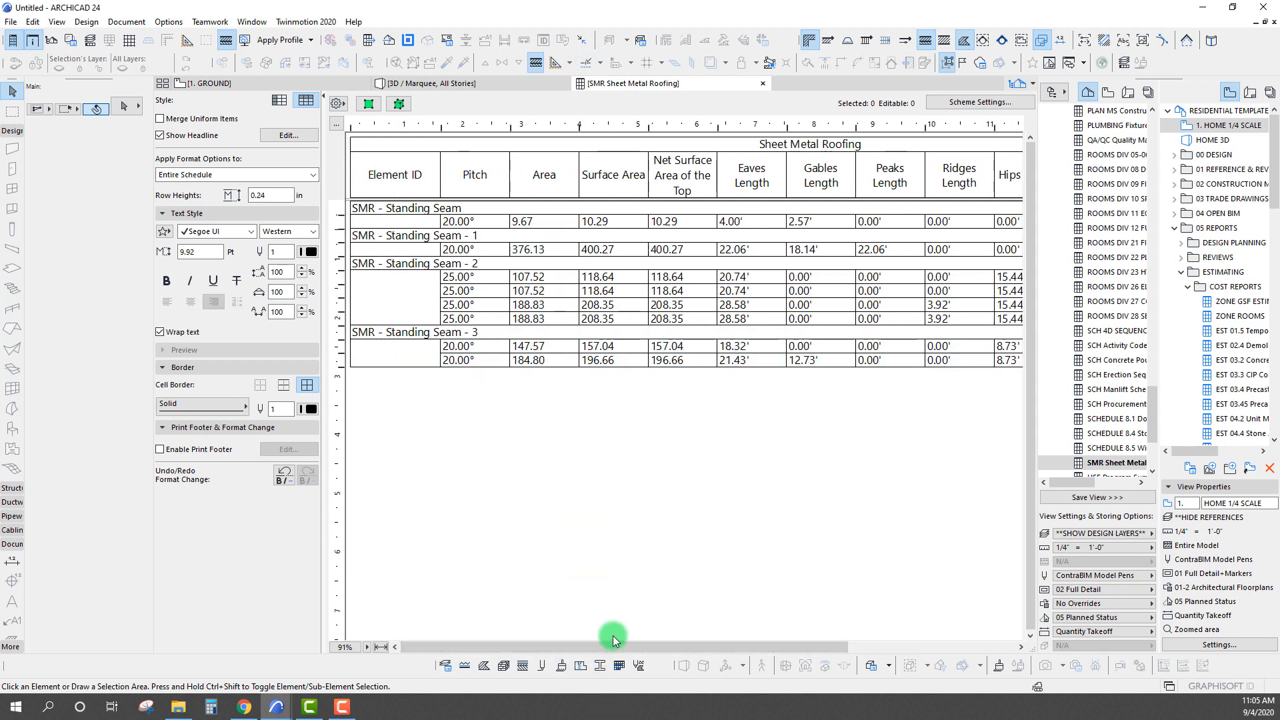
Check the eaves, gables, side wall and end wall lengths listed for the two SMR - Standing Seam - 3 roof planes
left_click_drag(609, 648, 673, 634)
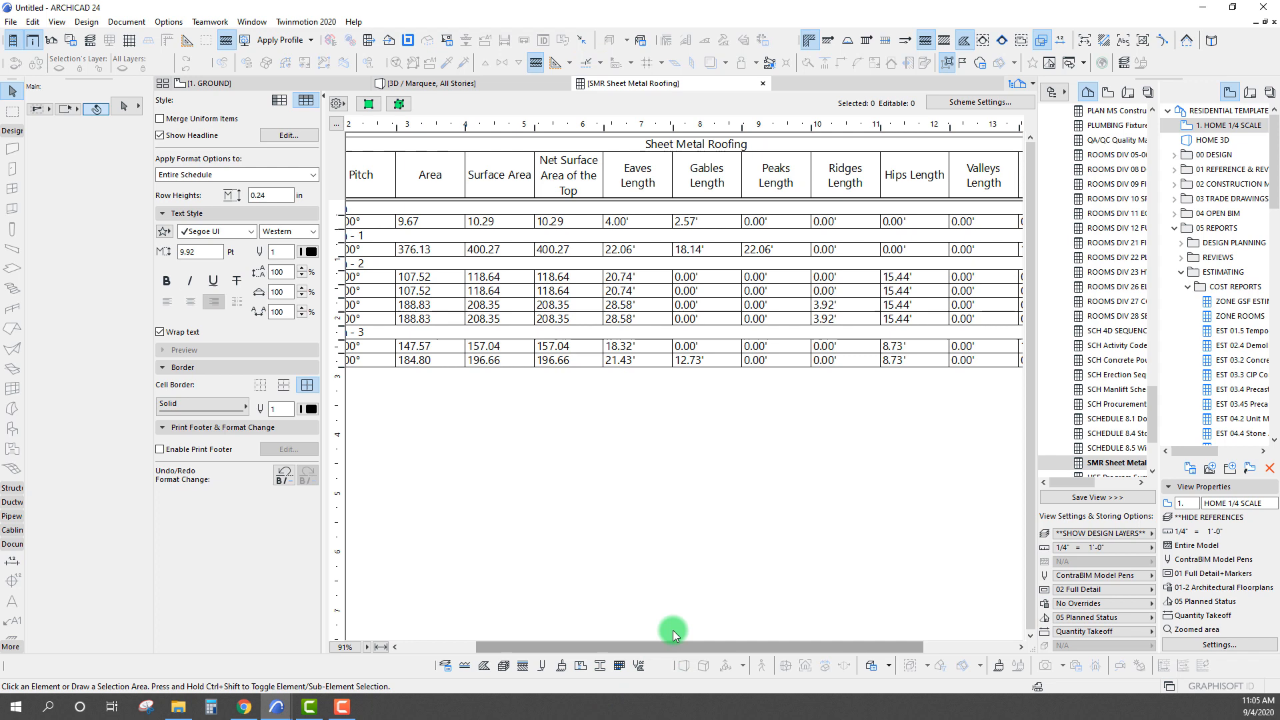
left_click(641, 363)
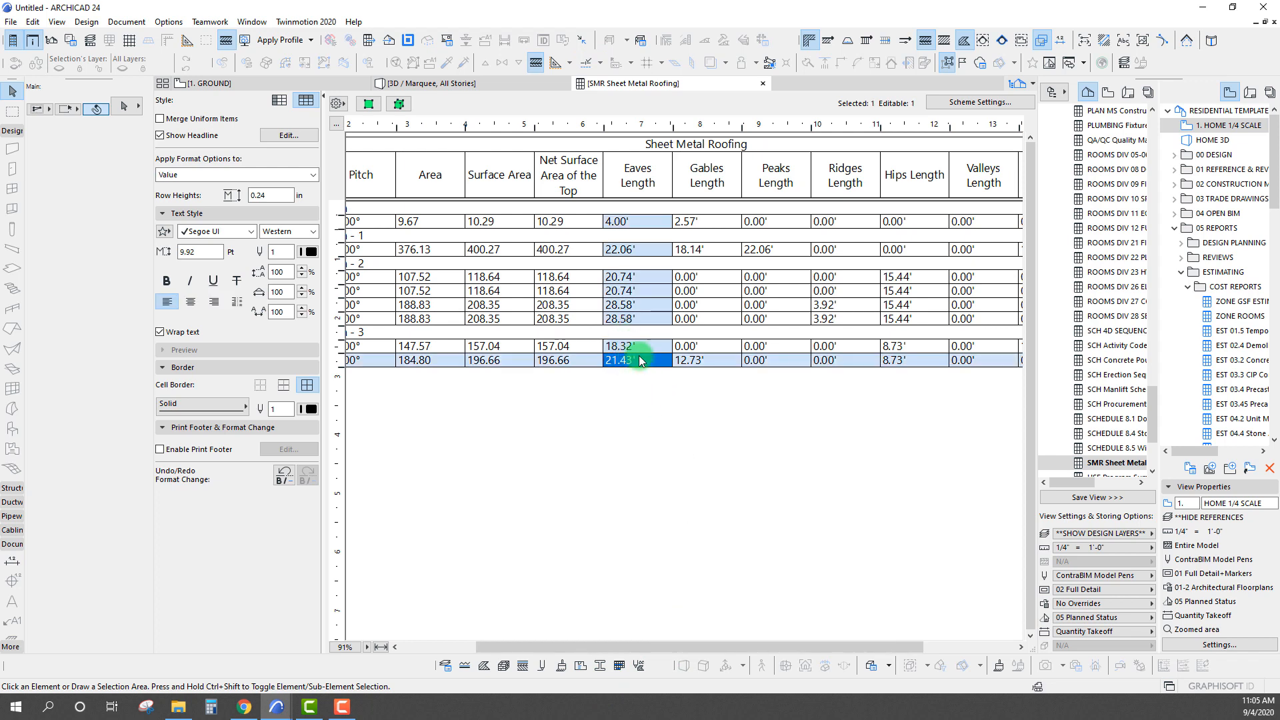
left_click(638, 348)
left_click(638, 363)
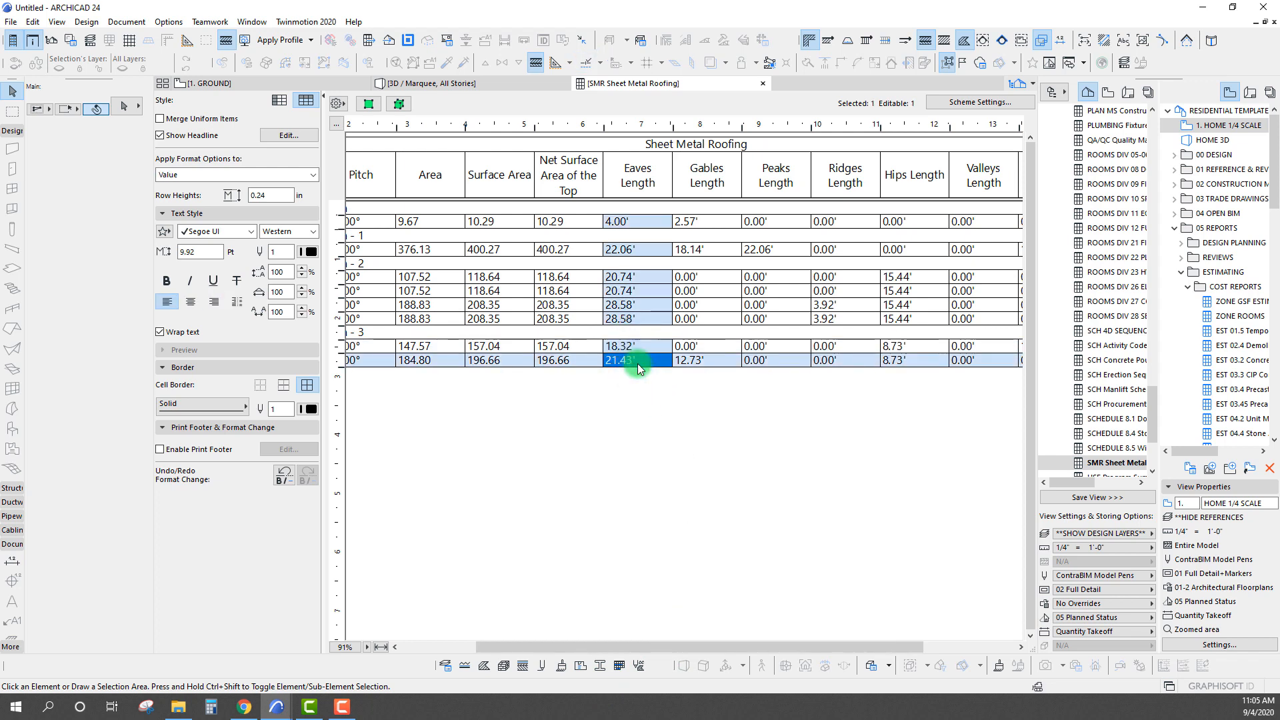
left_click(706, 361)
left_click(705, 346)
left_click(694, 360)
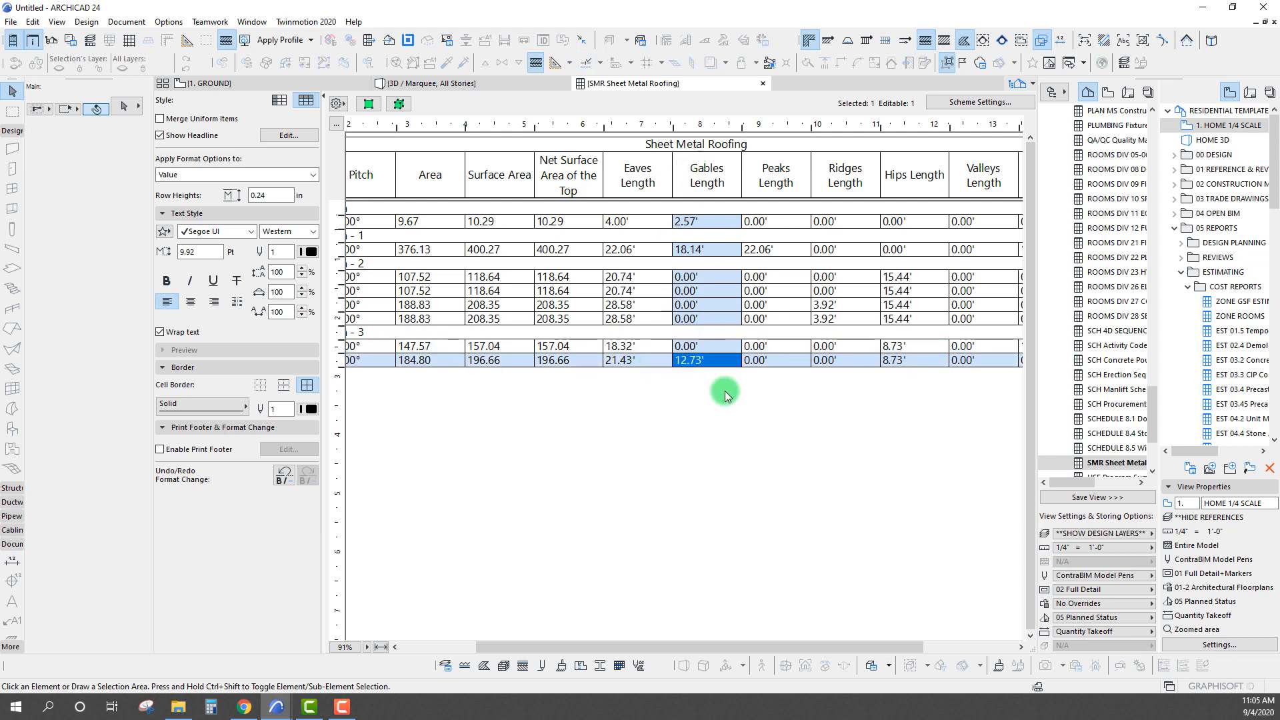
left_click_drag(843, 646, 931, 647)
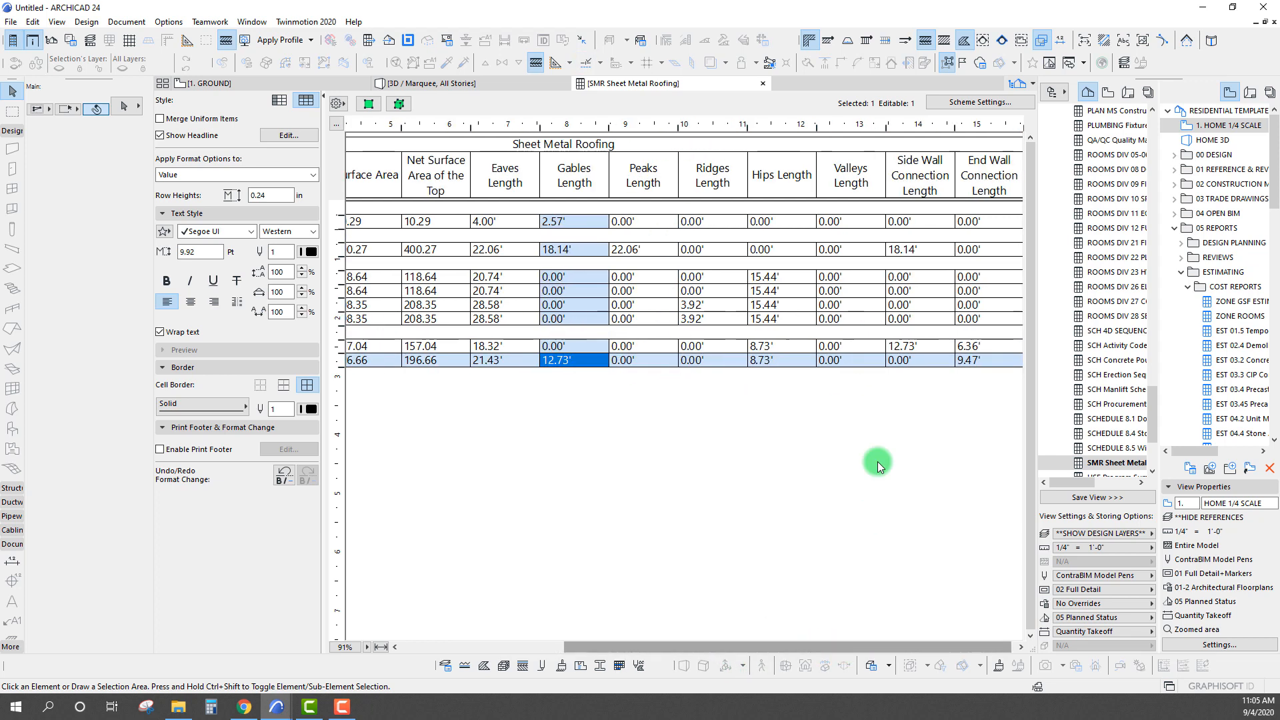
left_click(930, 346)
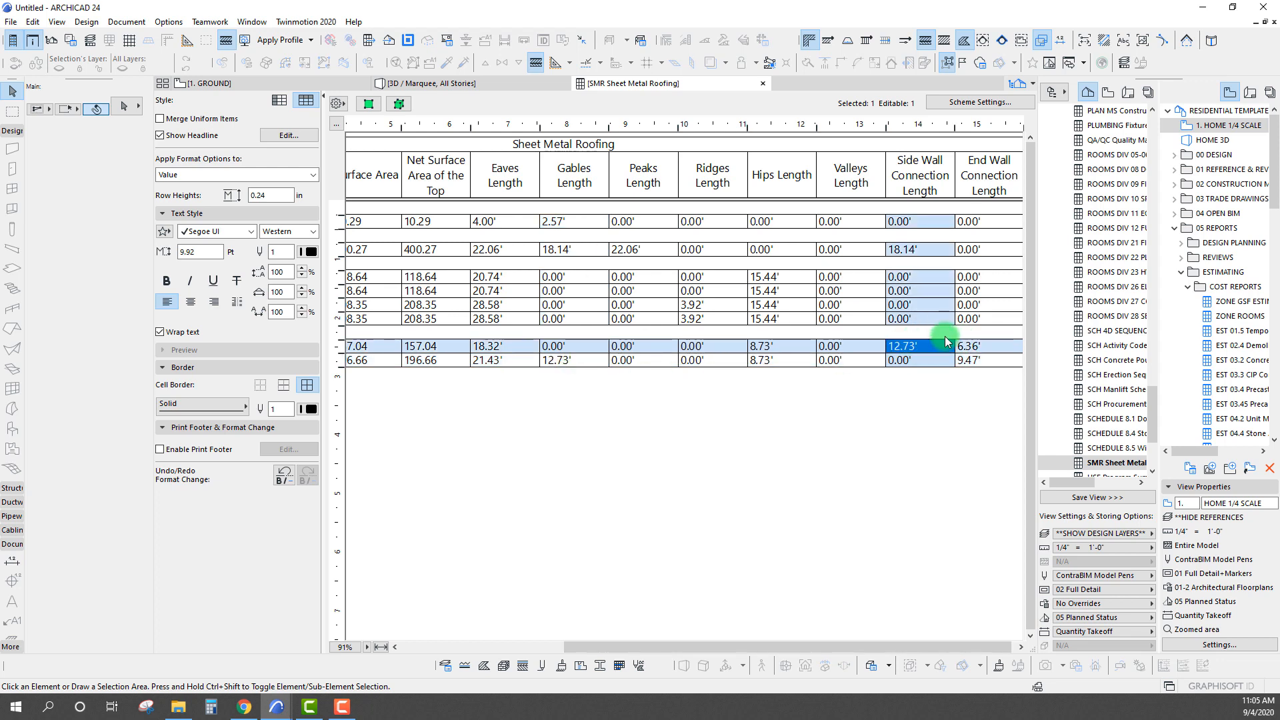
left_click(991, 360)
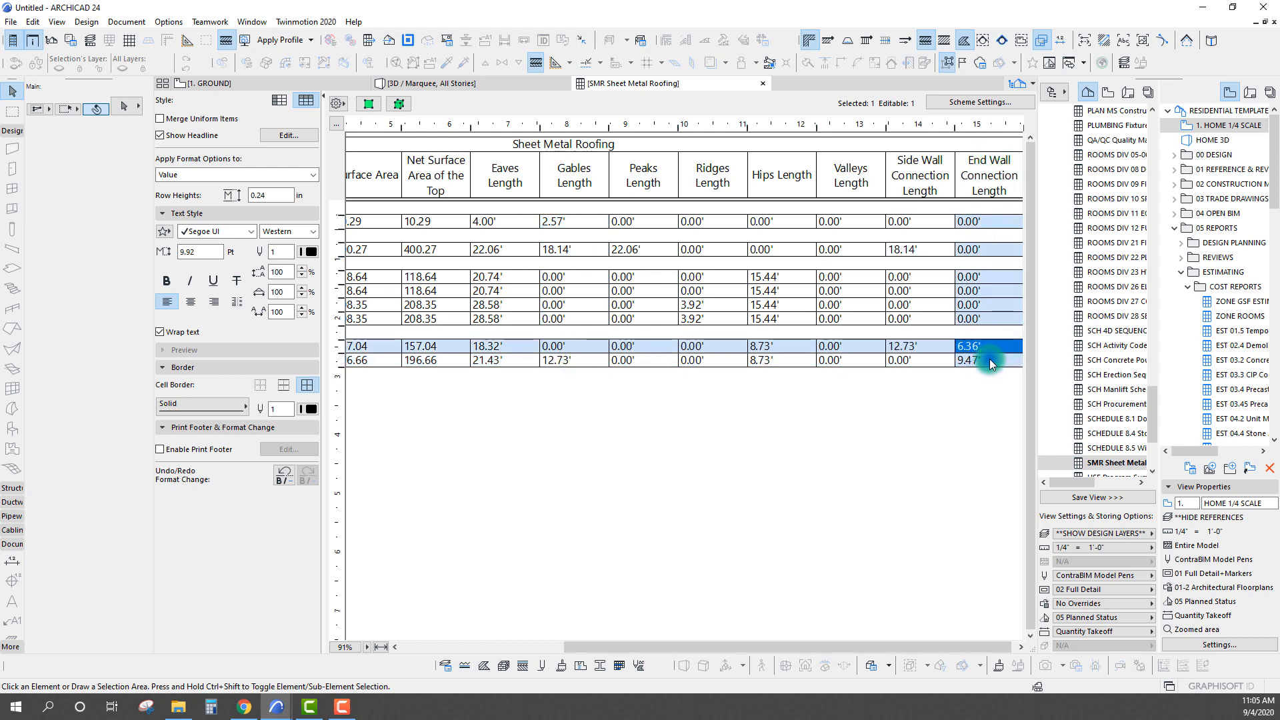
Turn on sums in the schedule scheme for Surface Area, Net Surface Area of the Top, and every length field from Eaves to End Wall Connection
left_click(971, 101)
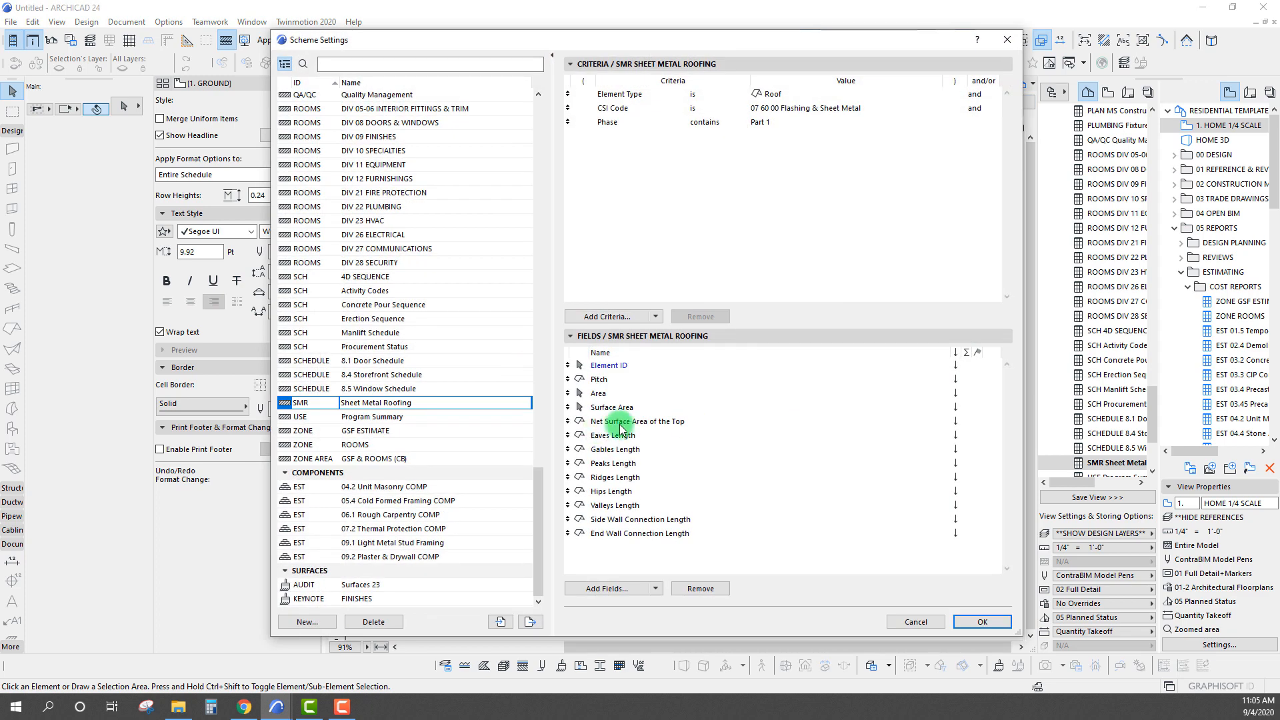
left_click(965, 420)
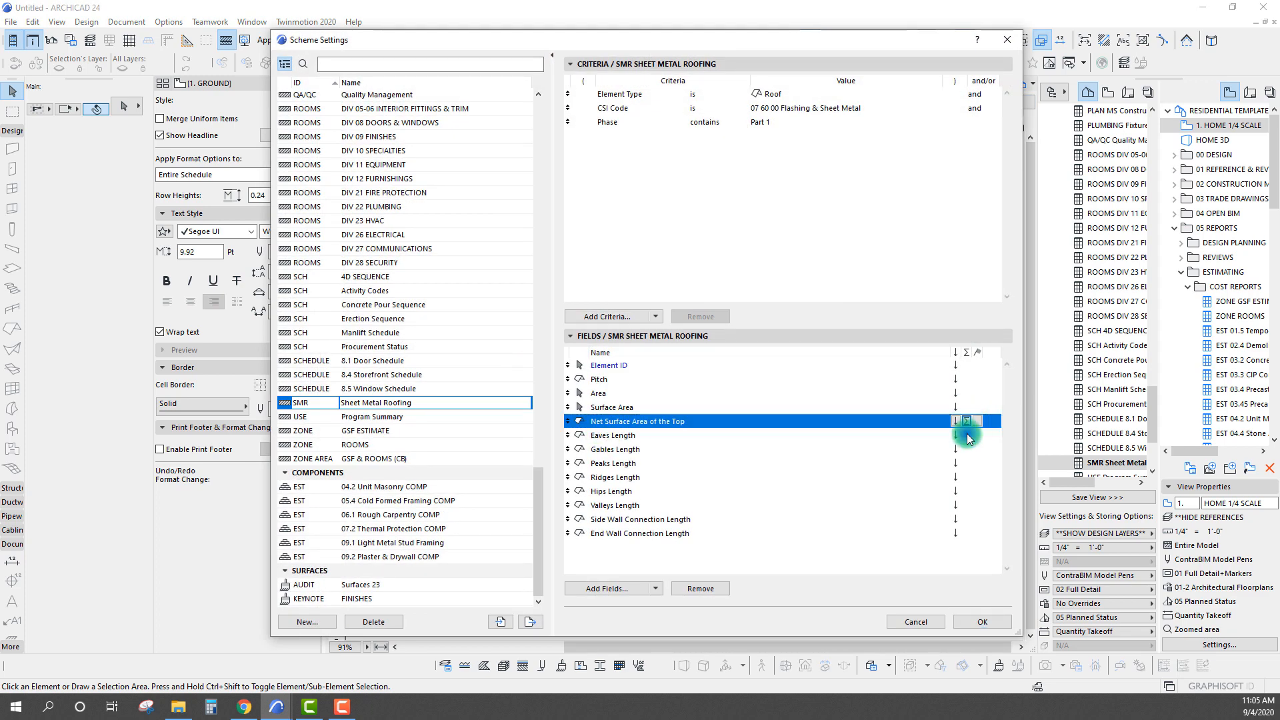
left_click(967, 436)
left_click(967, 451)
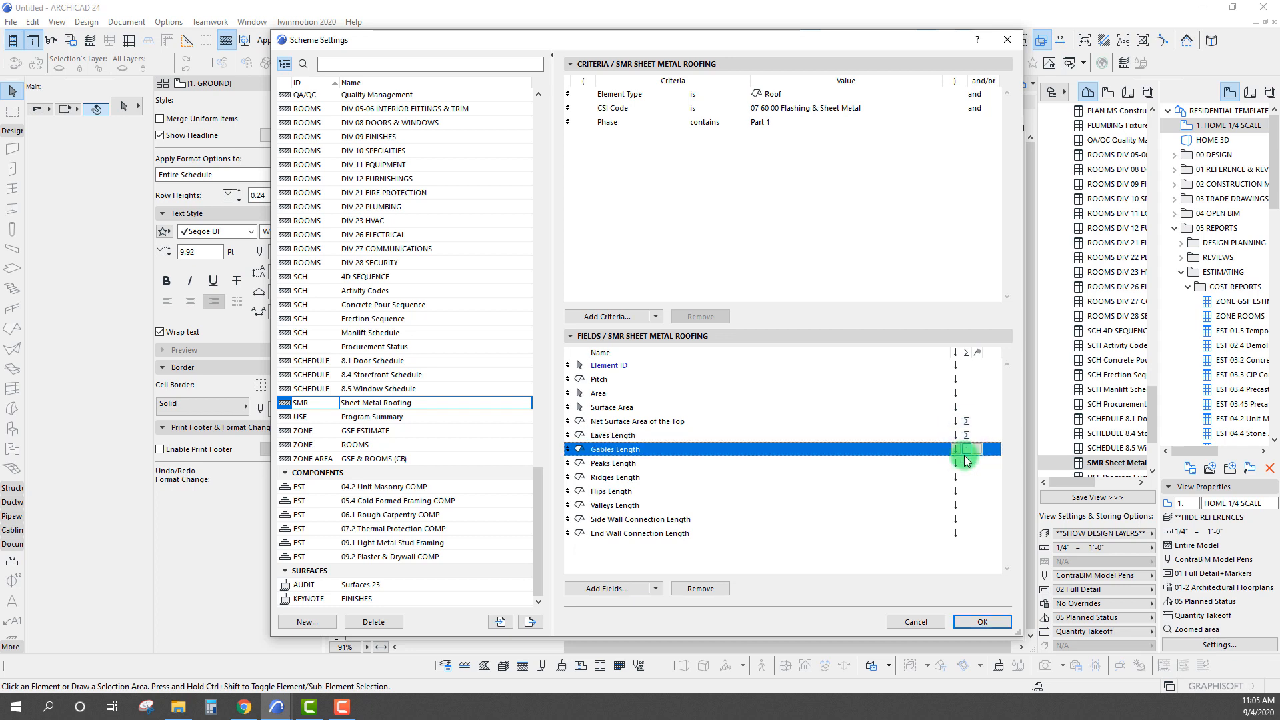
left_click(966, 408)
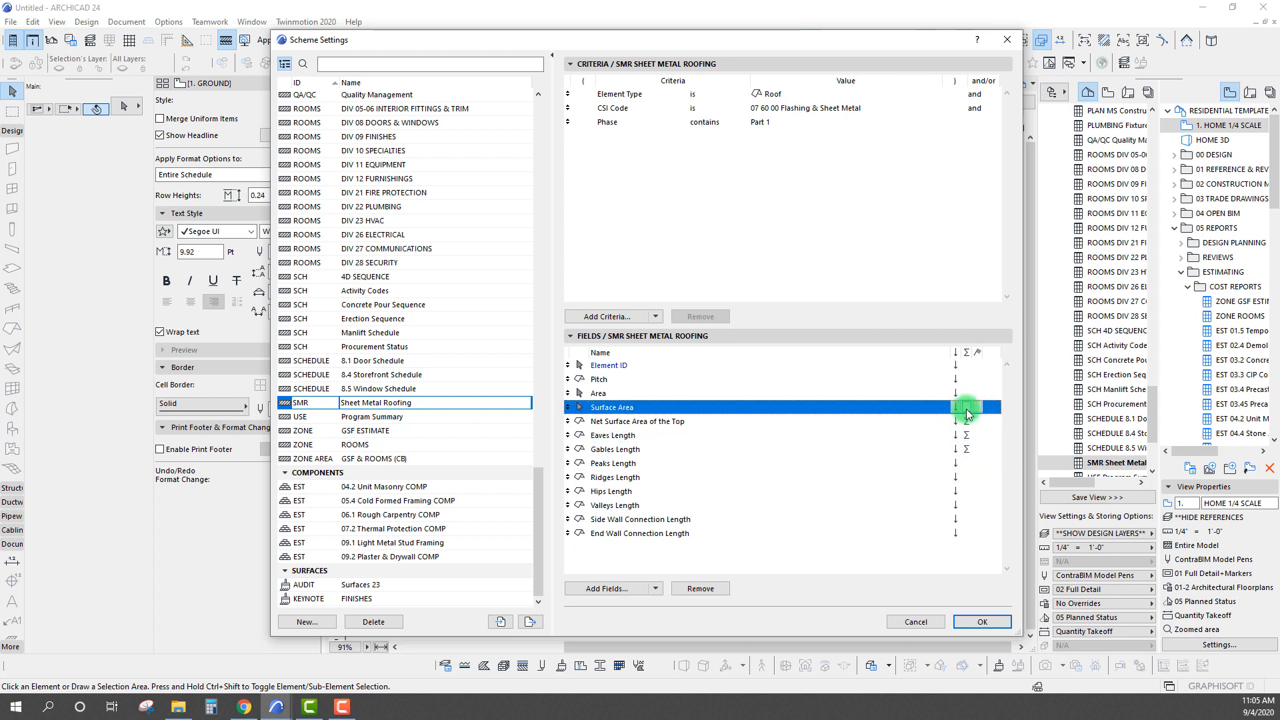
left_click(967, 464)
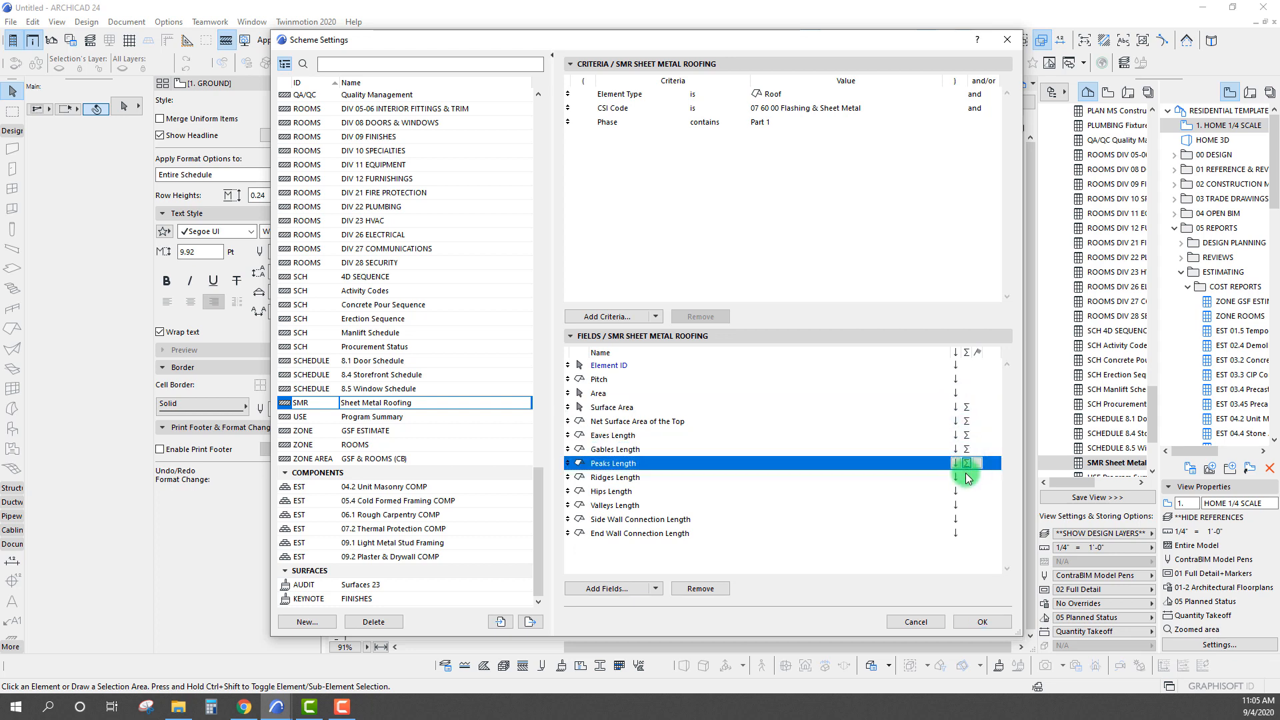
left_click(967, 477)
left_click(967, 492)
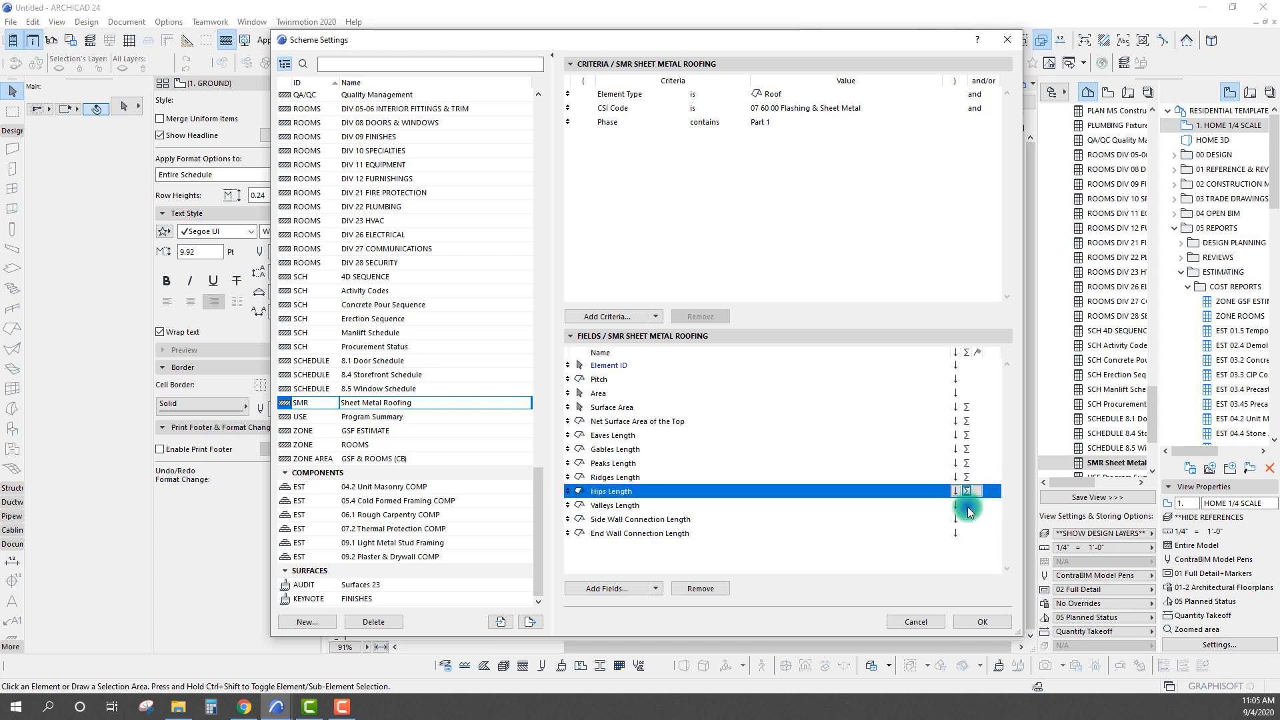
left_click(967, 505)
left_click(968, 520)
left_click(966, 535)
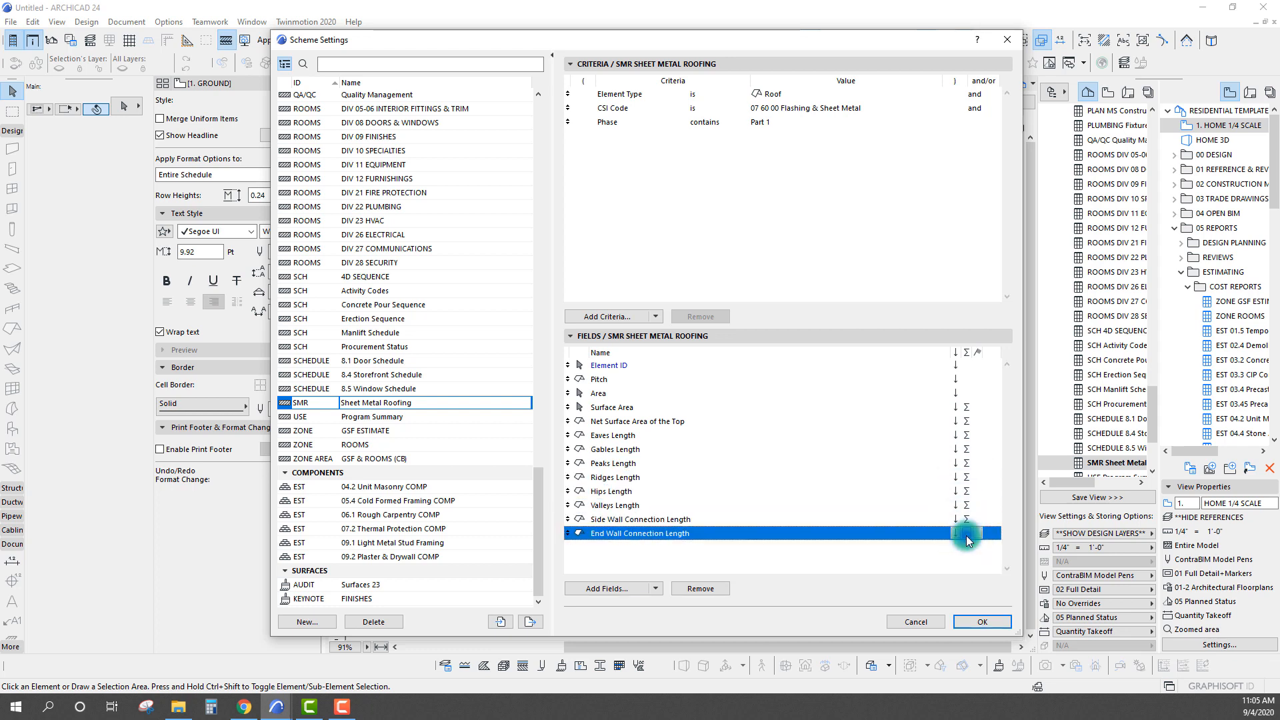
left_click(980, 623)
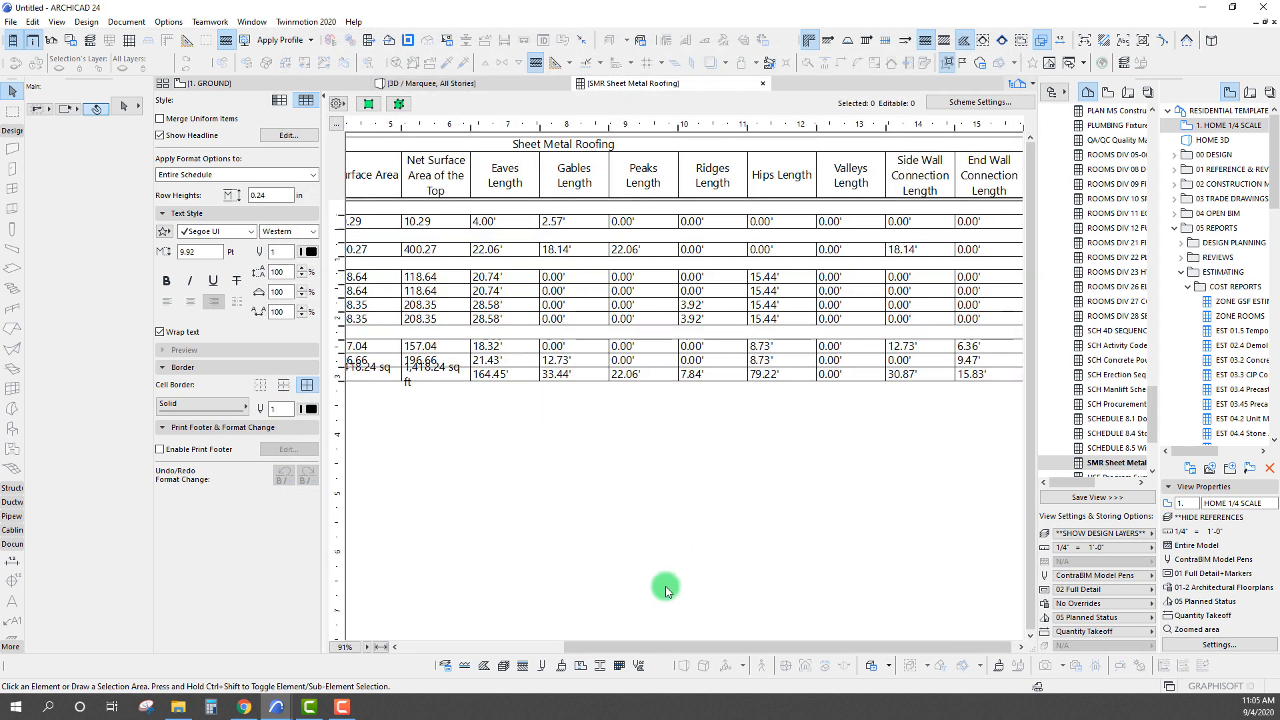
Remove the cell borders from the schedule's grand total row
left_click(542, 651)
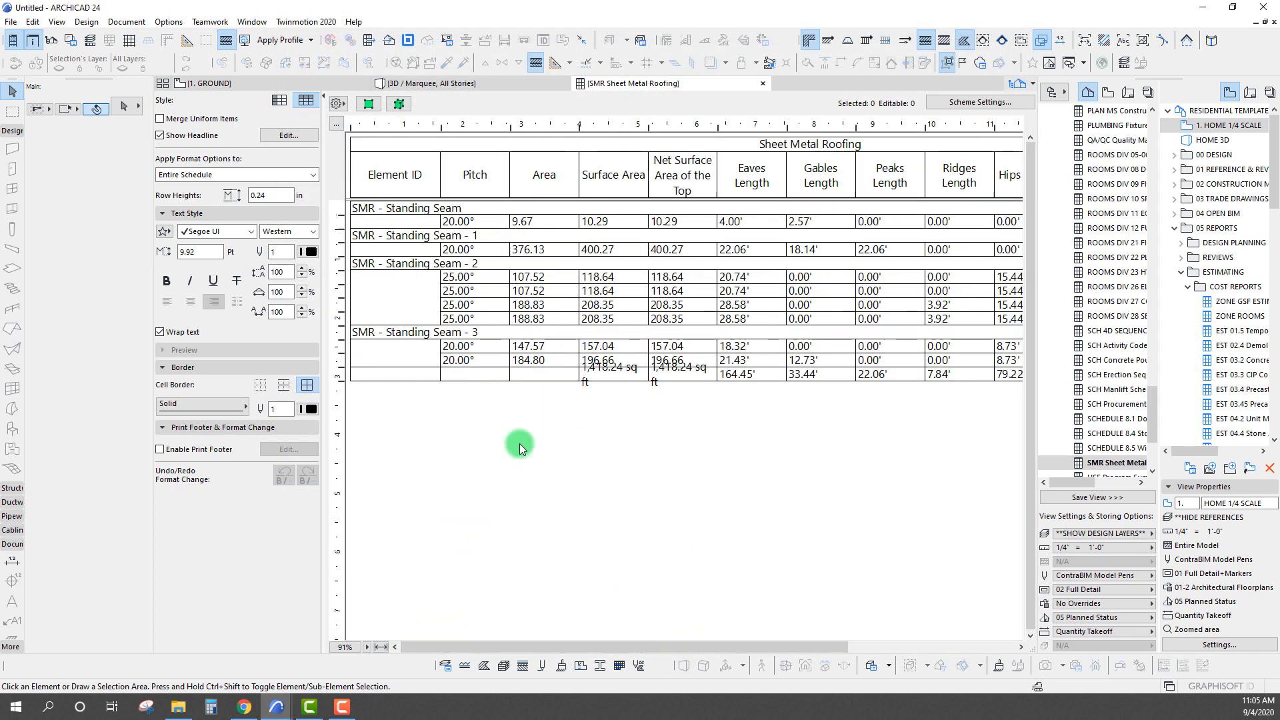
left_click(462, 375)
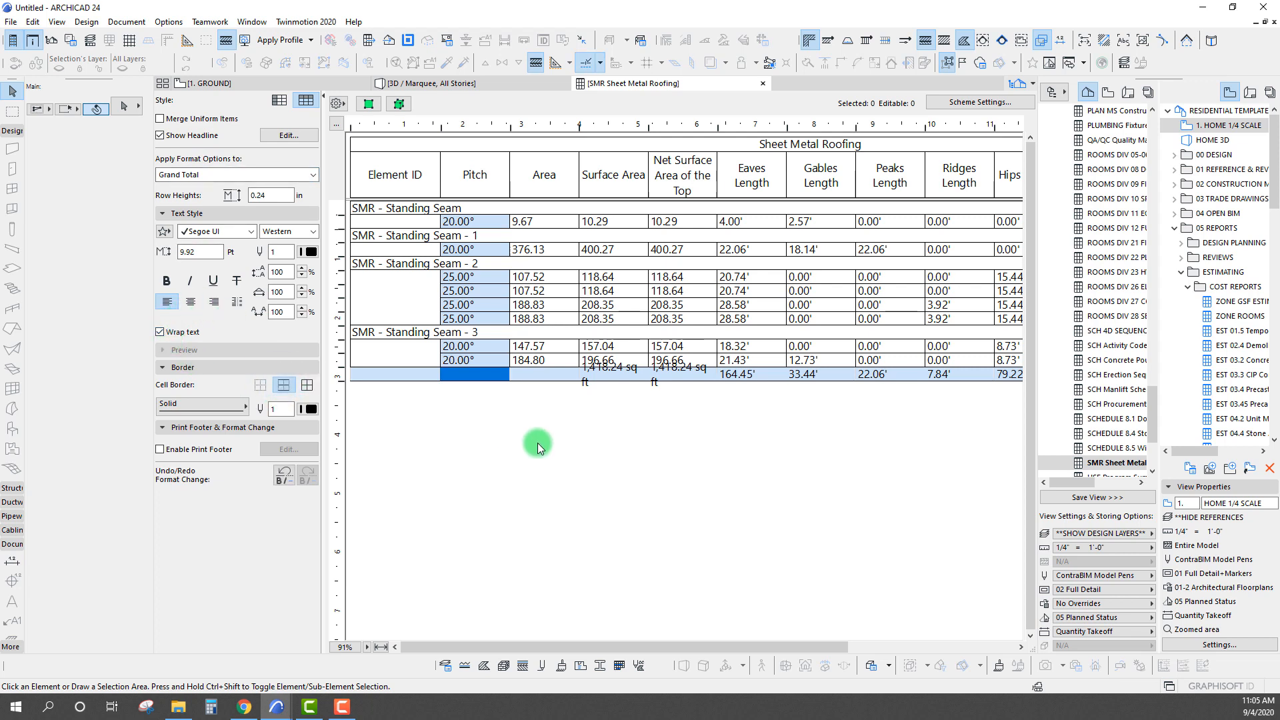
left_click(592, 465)
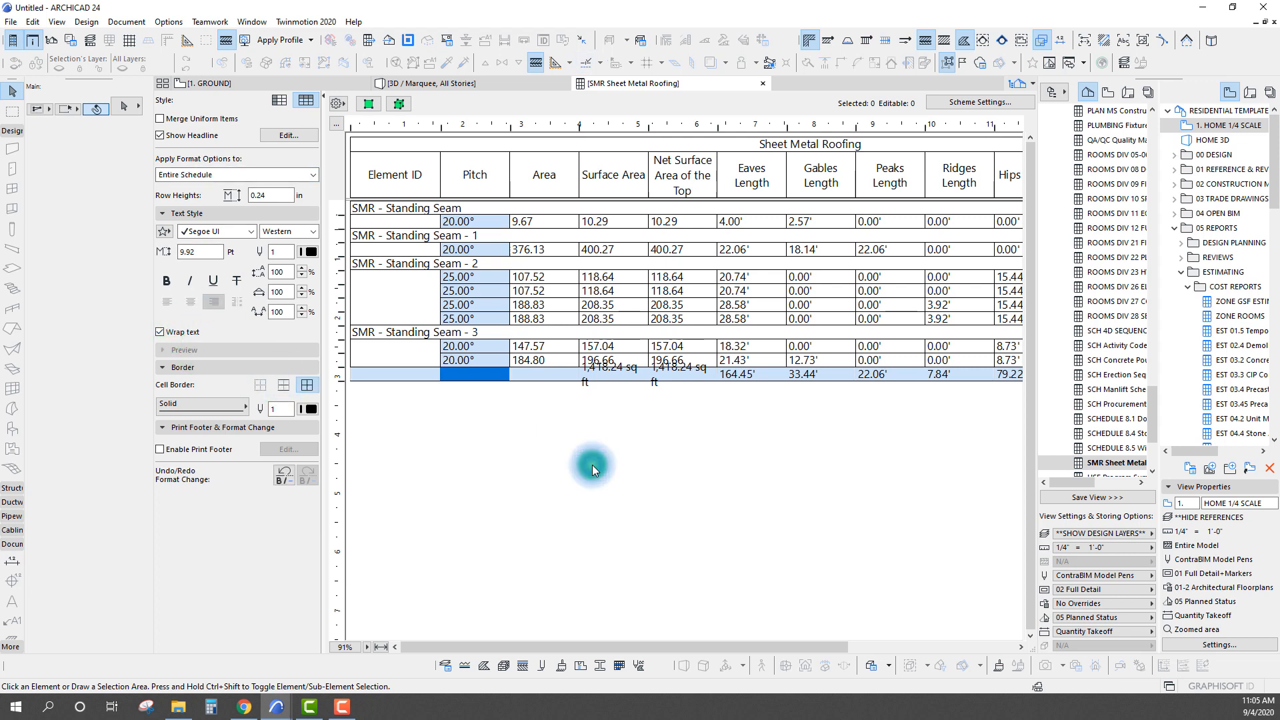
left_click(467, 373)
left_click(256, 388)
left_click(539, 437)
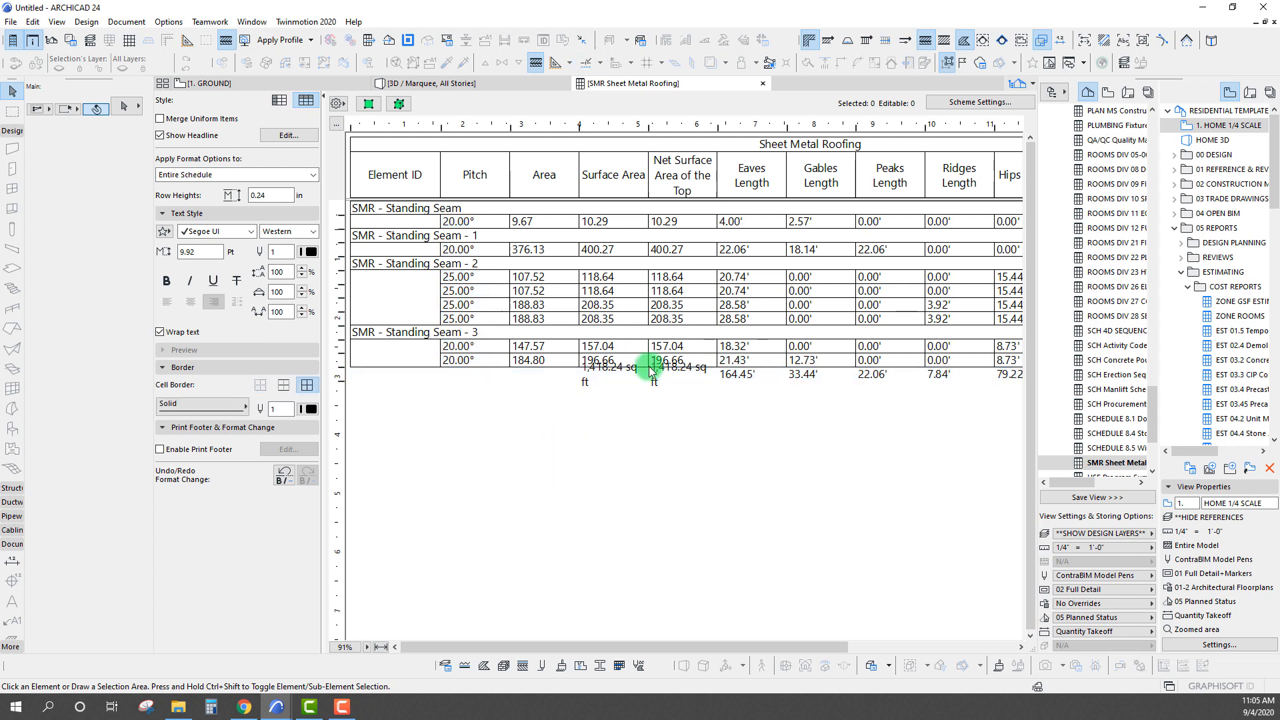
Widen the Surface Area and Net Surface Area of the Top columns so their totals fit on one line
left_click_drag(649, 128, 654, 128)
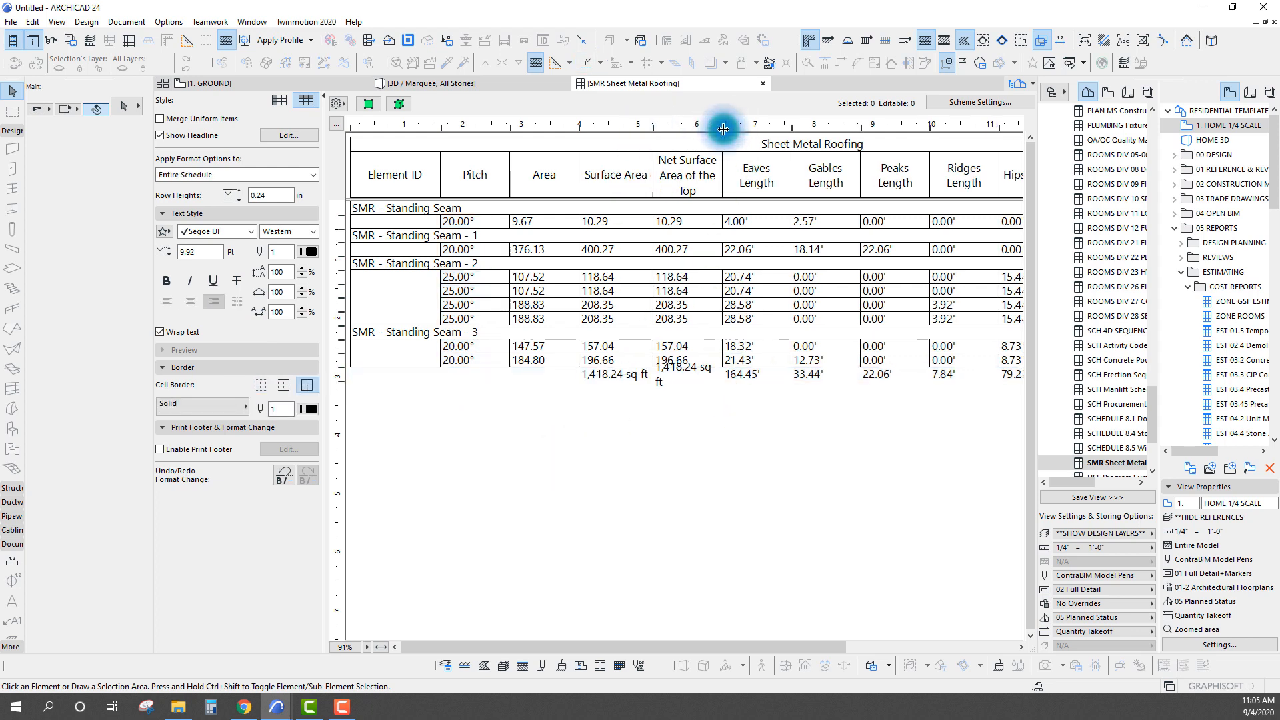
left_click_drag(723, 124, 749, 125)
left_click(687, 379)
left_click(664, 458)
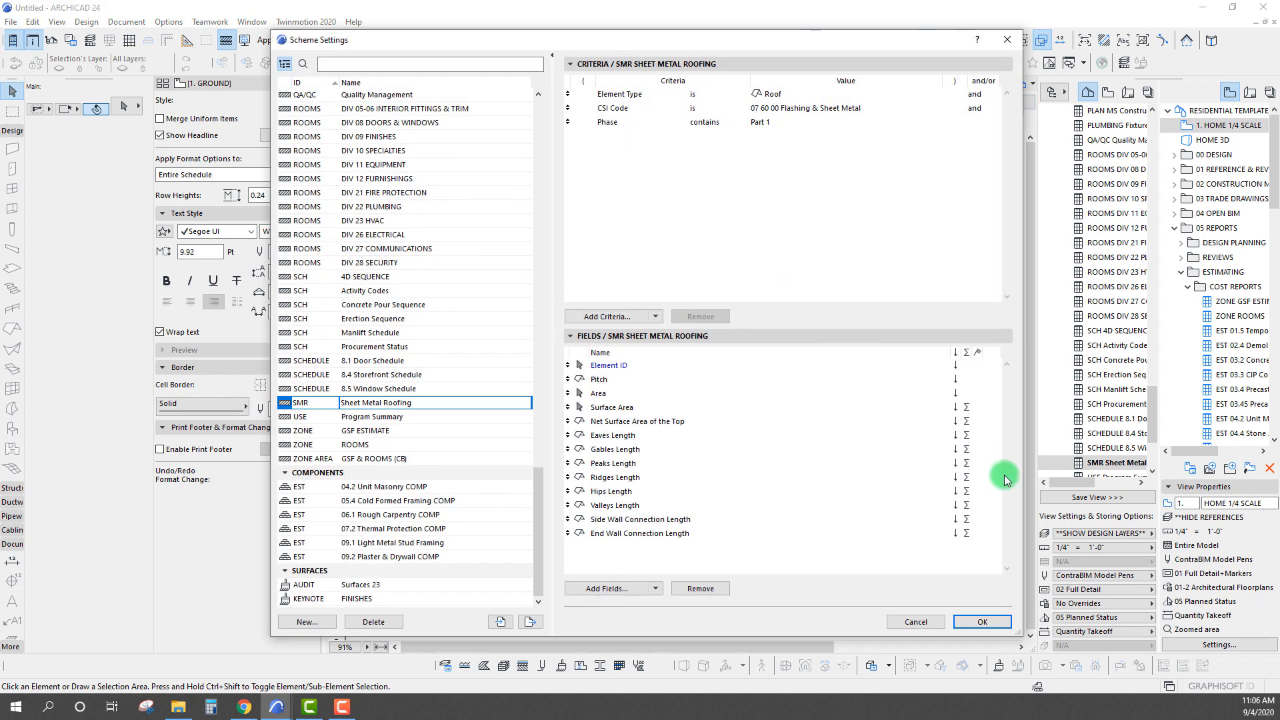
Turn on subtotals for the Element ID field in the Sheet Metal Roofing scheme and apply the scheme settings
left_click(980, 409)
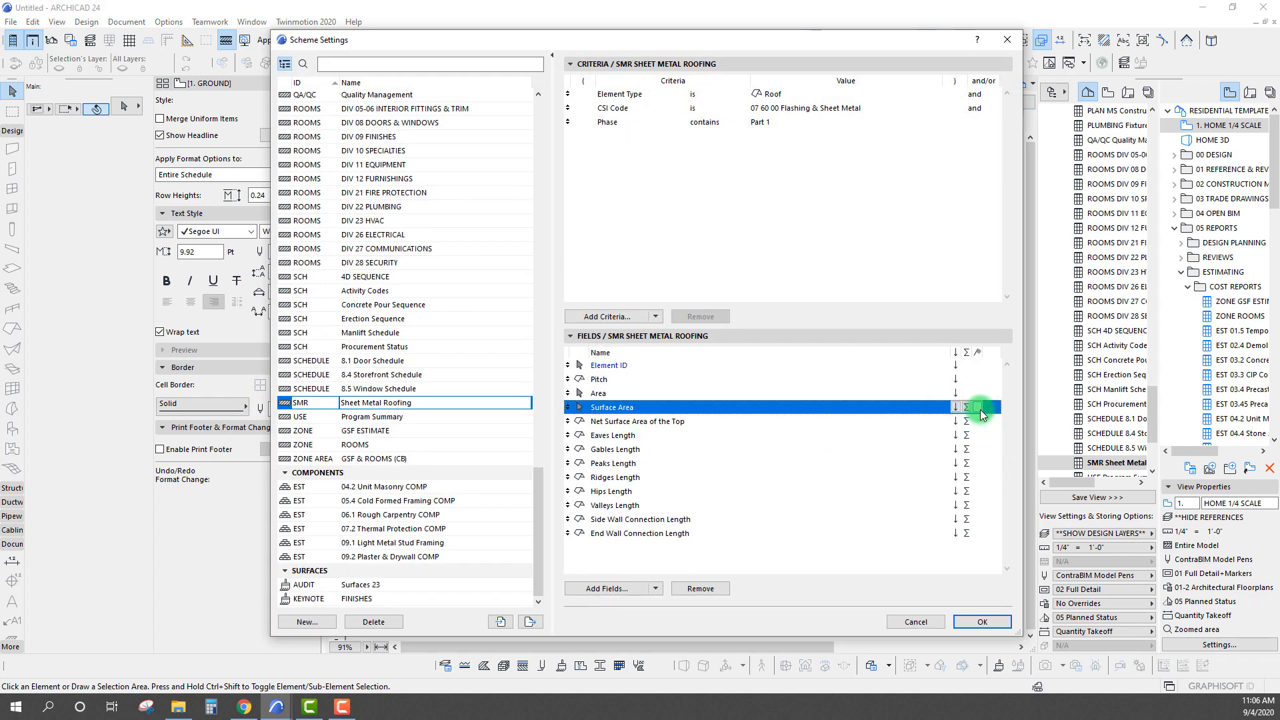
left_click(978, 367)
left_click(980, 622)
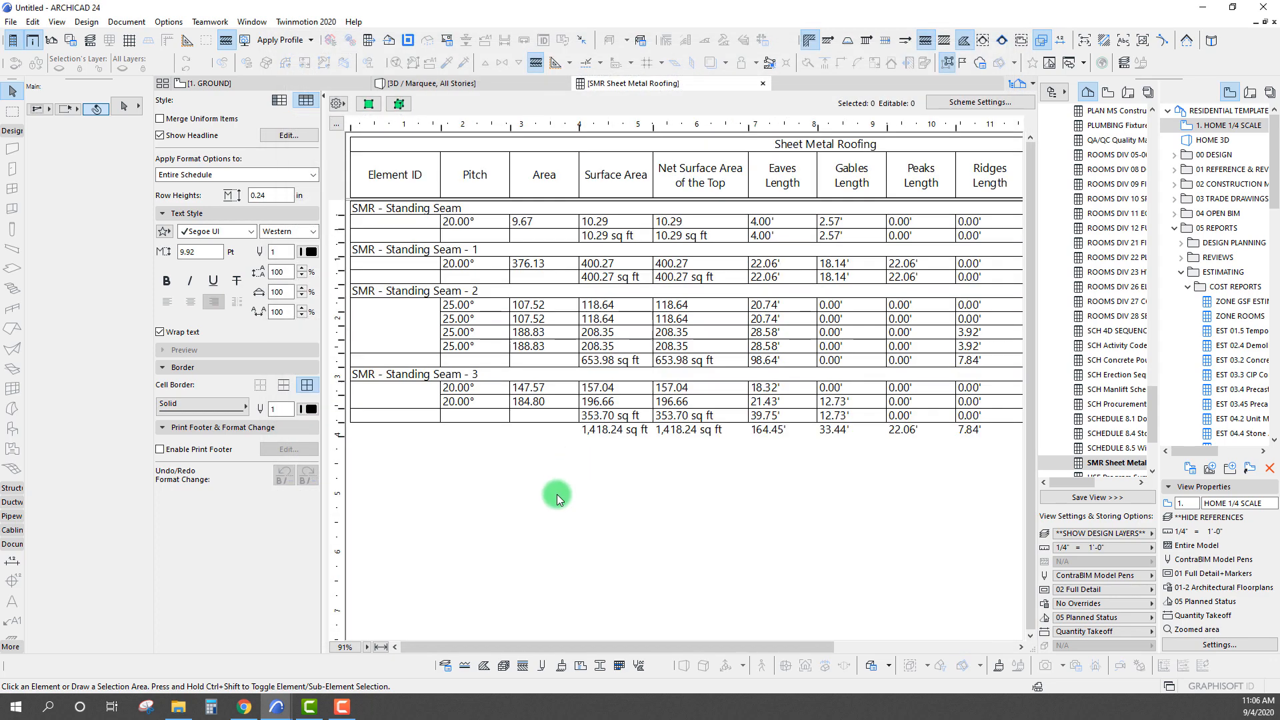
Check the Surface Area subtotal of each SMR - Standing Seam group in the schedule
left_click(610, 360)
left_click(617, 431)
left_click(609, 361)
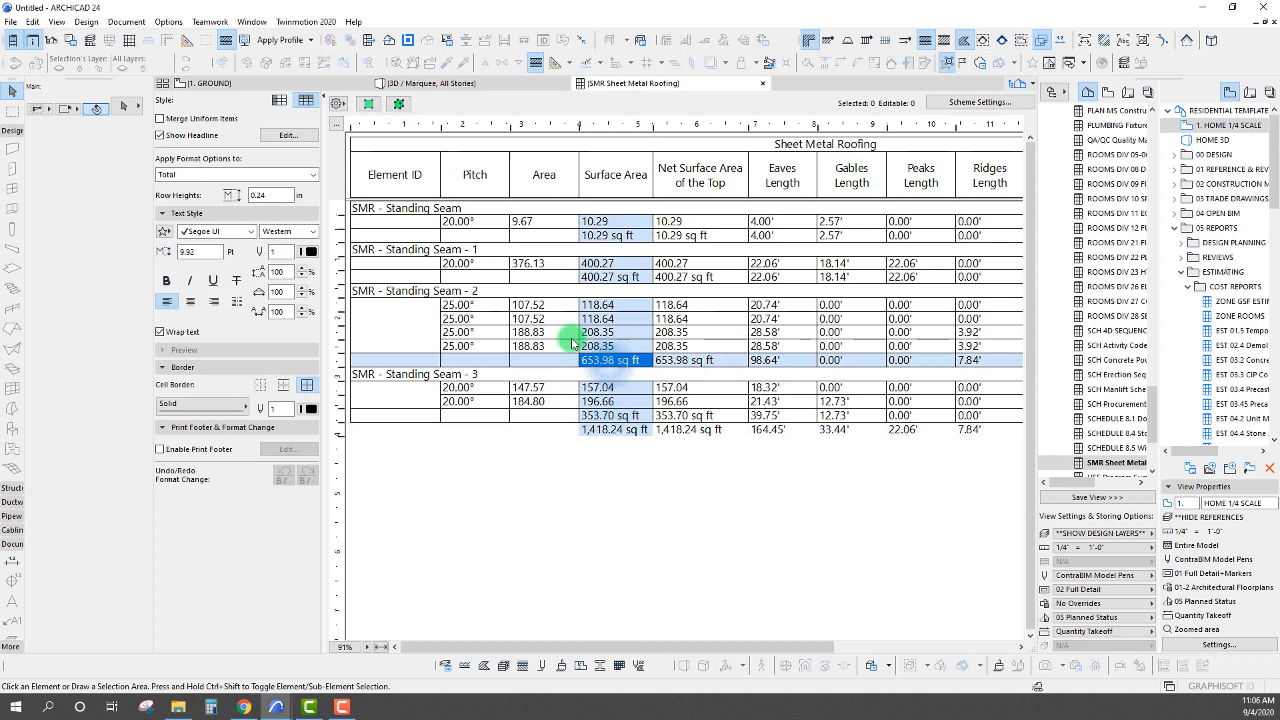
left_click(401, 290)
left_click(621, 278)
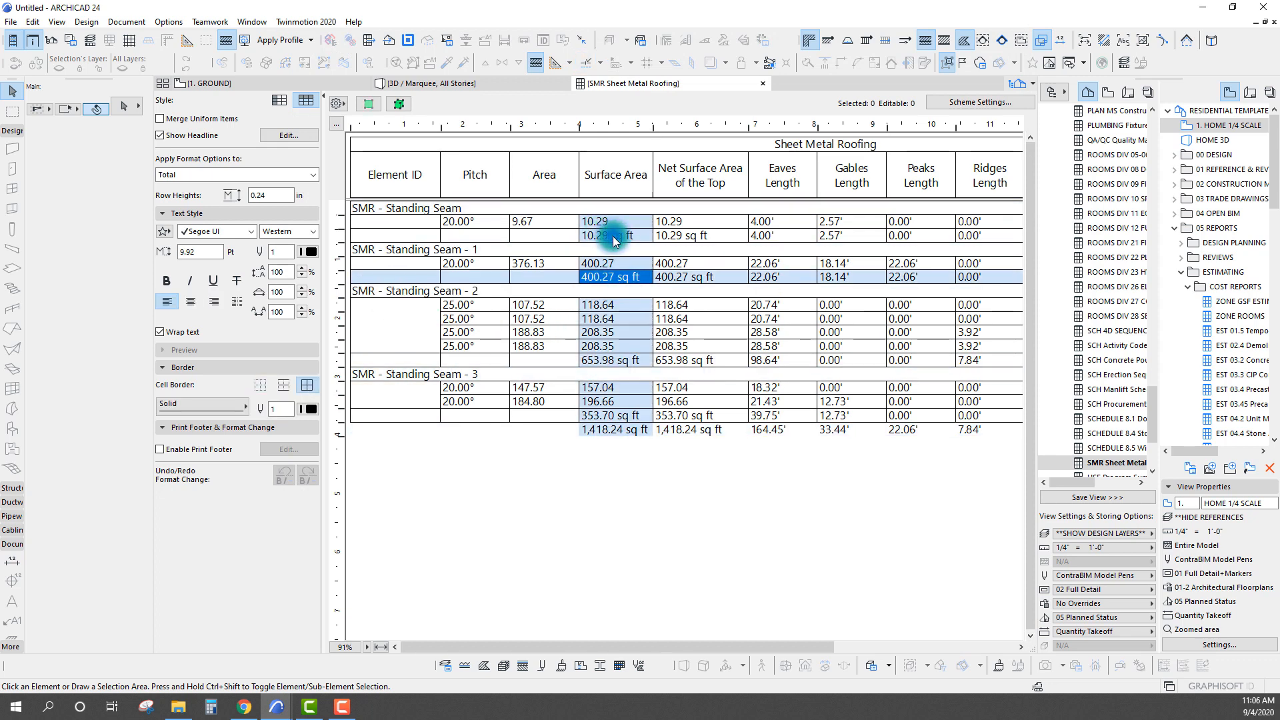
left_click(613, 236)
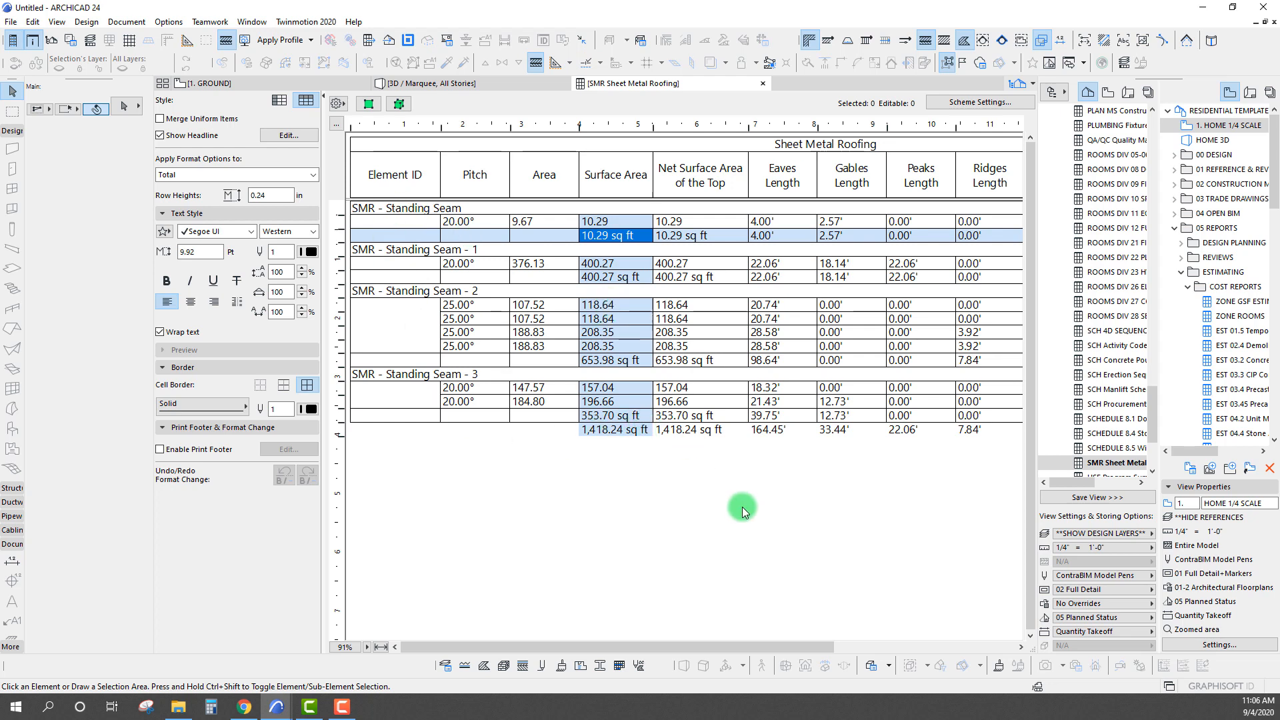
left_click(610, 418)
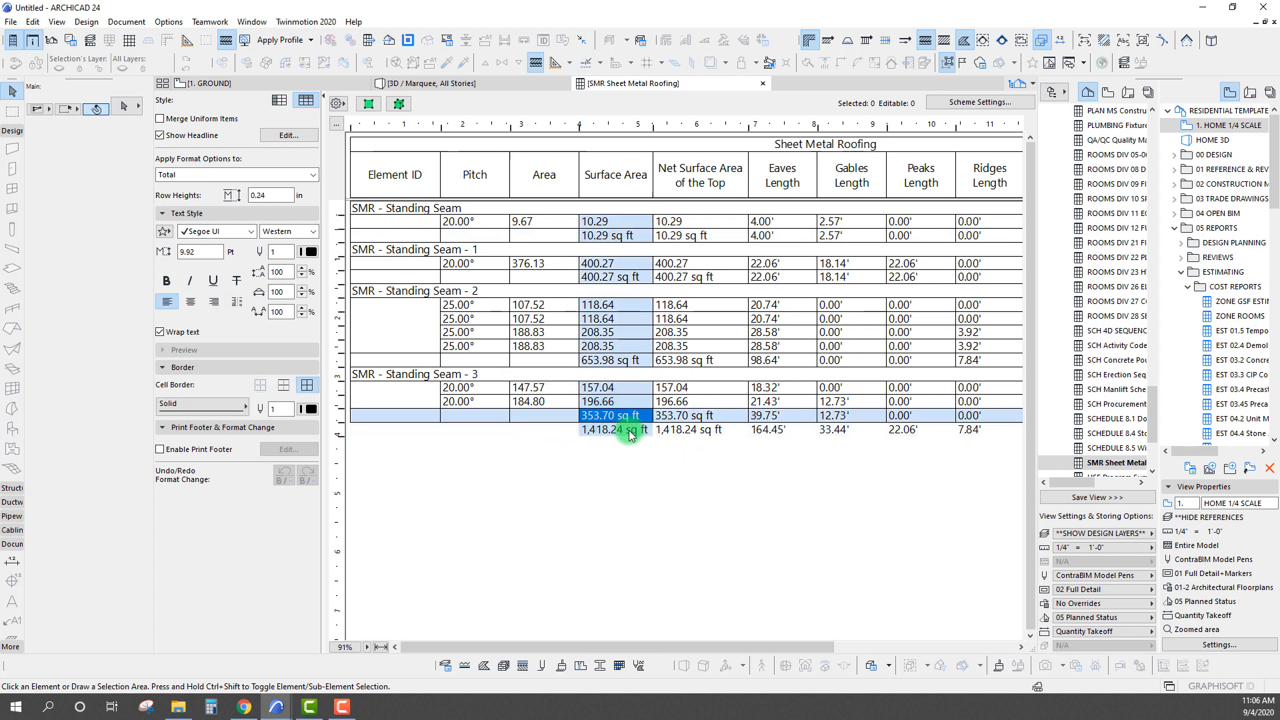
Make the schedule's grand total row bold and widen the Surface Area column so the total fits on one line
left_click(627, 432)
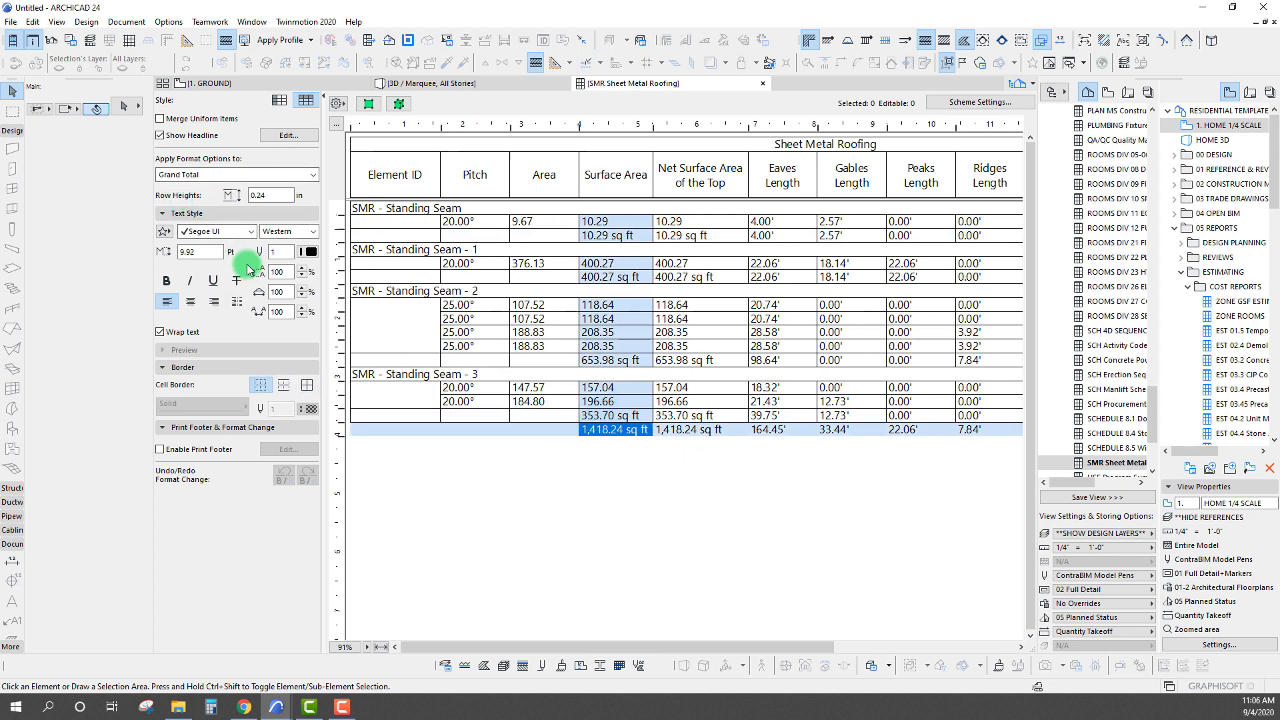
left_click(166, 281)
left_click(572, 475)
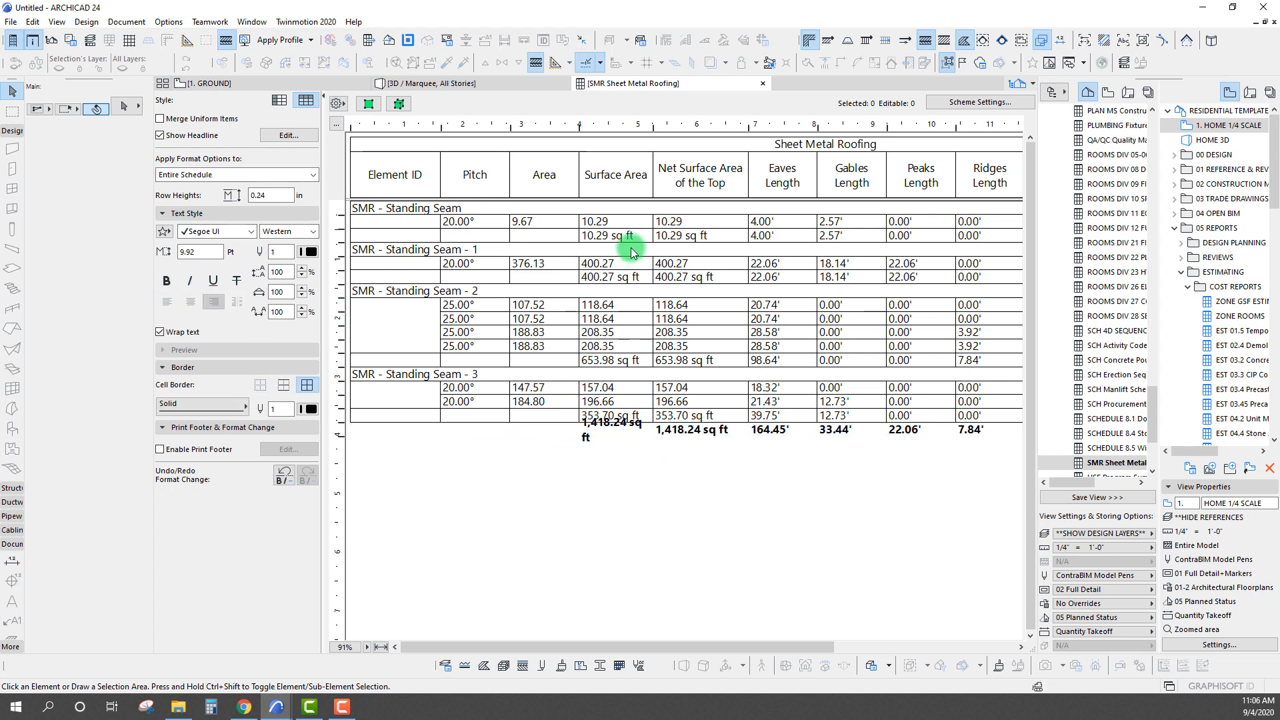
left_click_drag(653, 125, 675, 126)
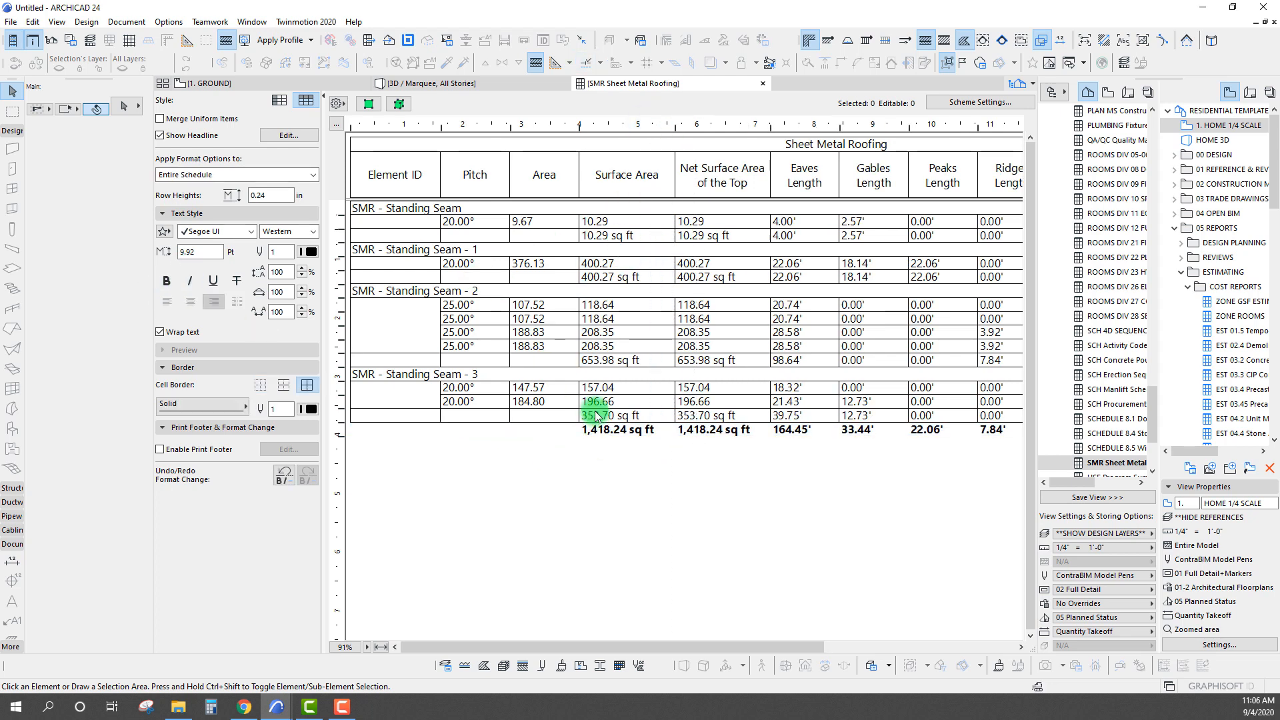
Insert a separator row before each headline in the schedule's headline settings
left_click(595, 414)
left_click(288, 135)
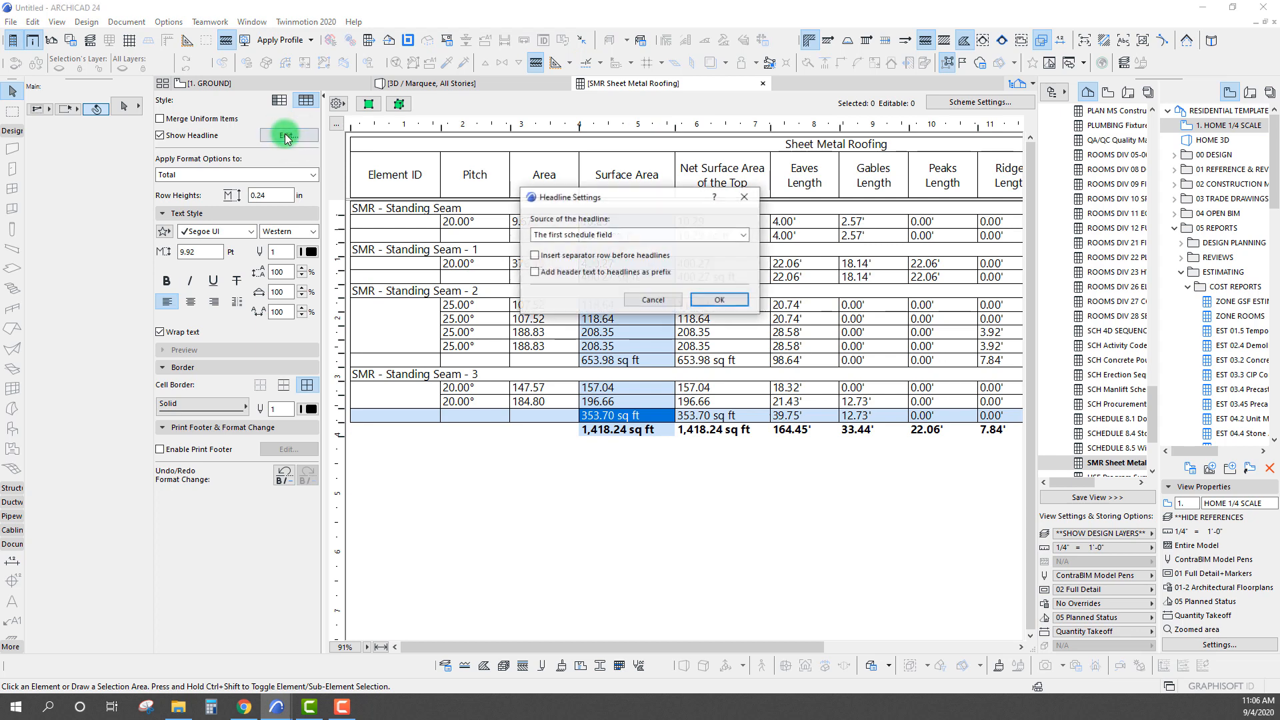
left_click(535, 255)
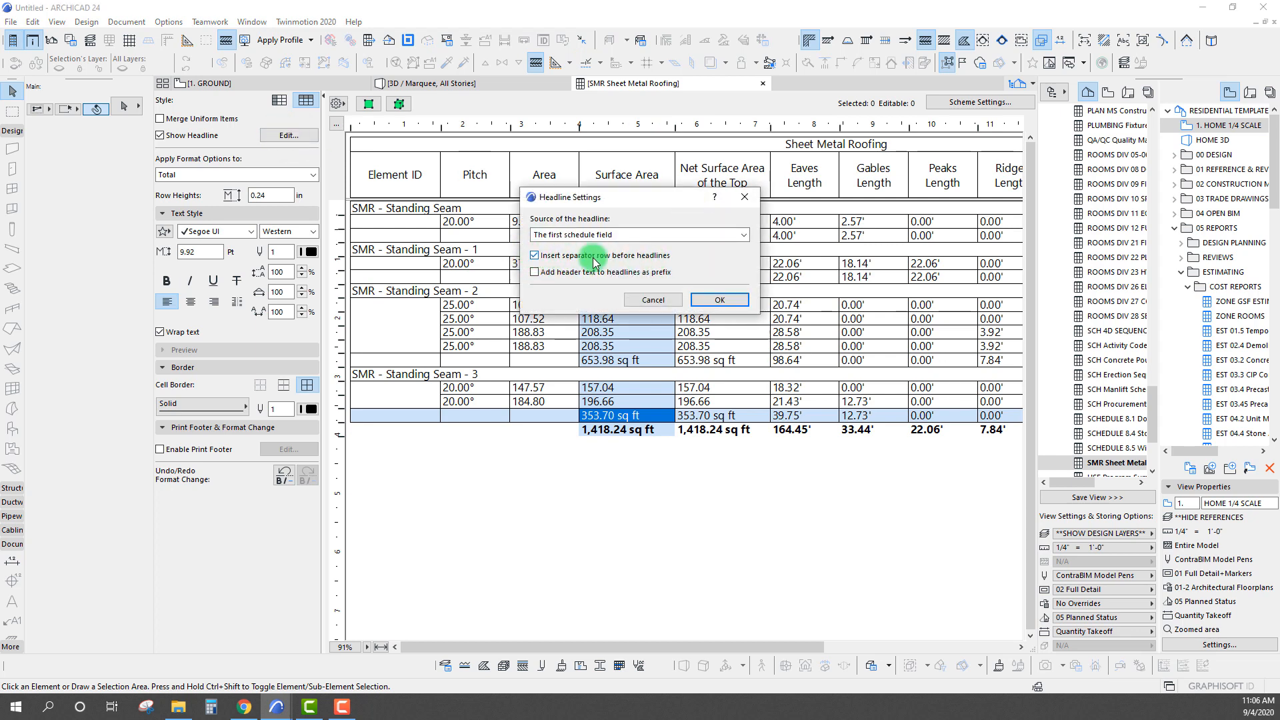
left_click(744, 303)
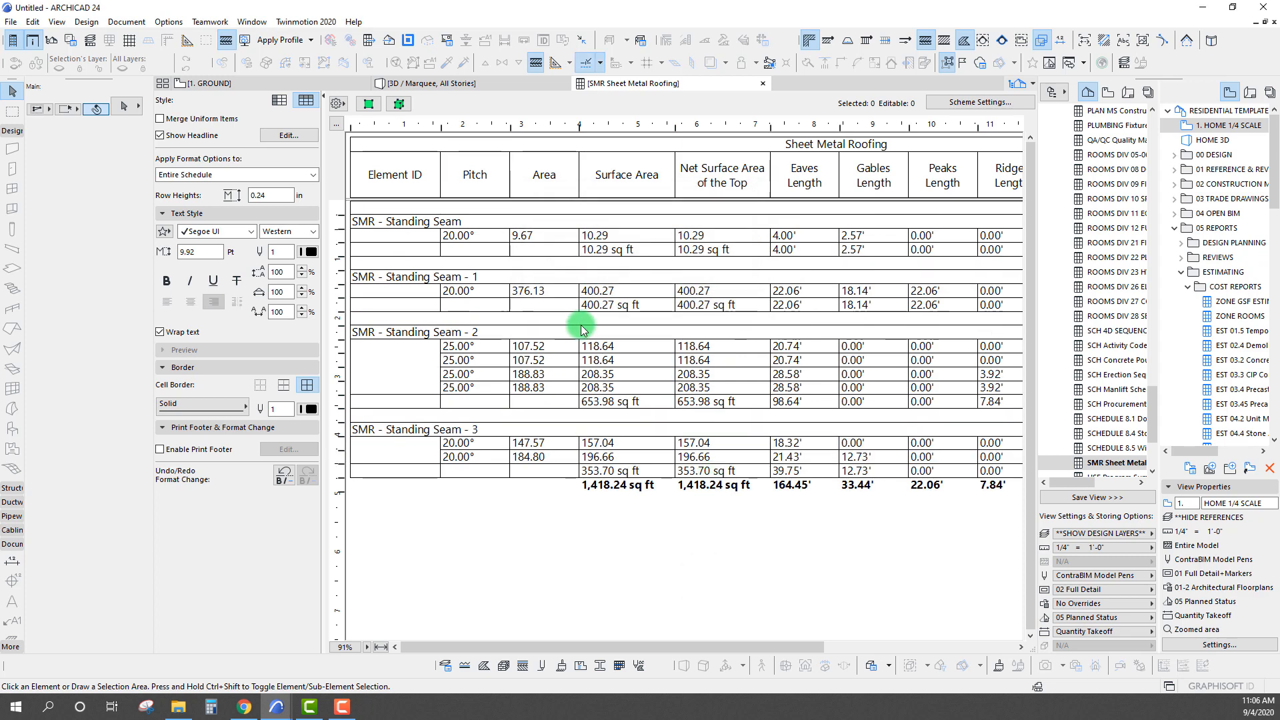
Format the schedule's subtotal rows with bold, blue text
left_click(592, 305)
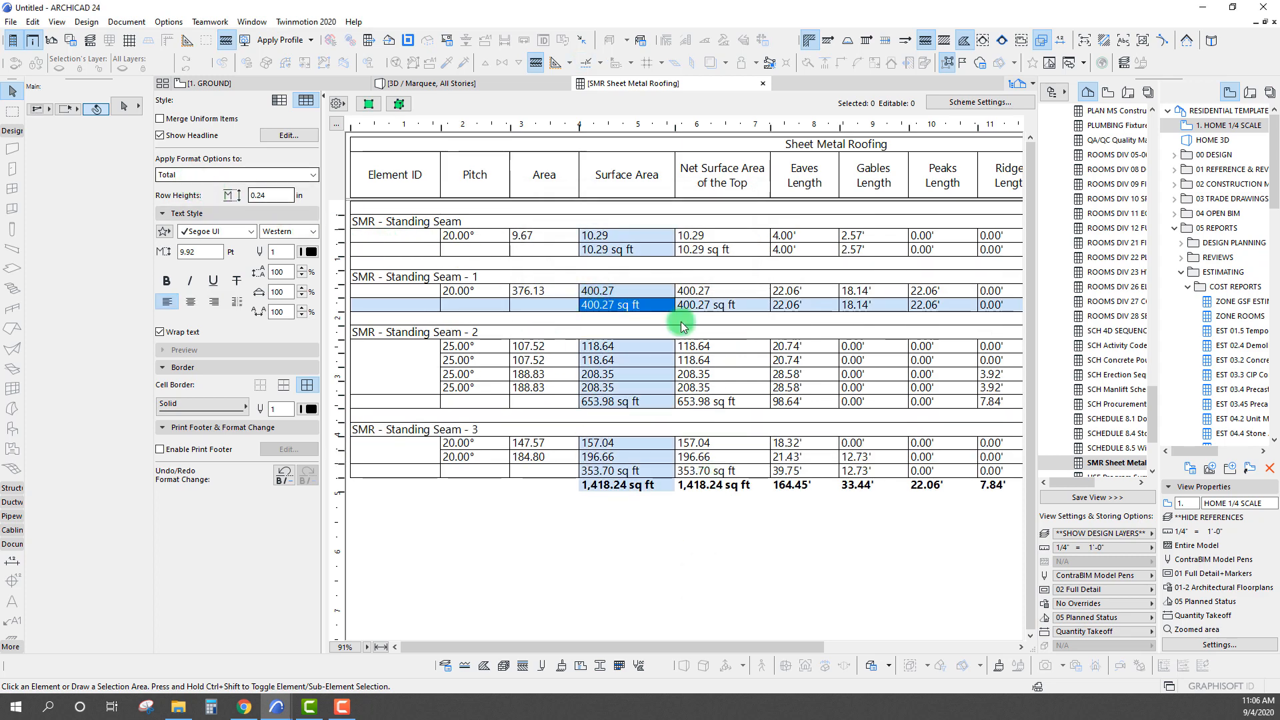
left_click(243, 176)
left_click(262, 204)
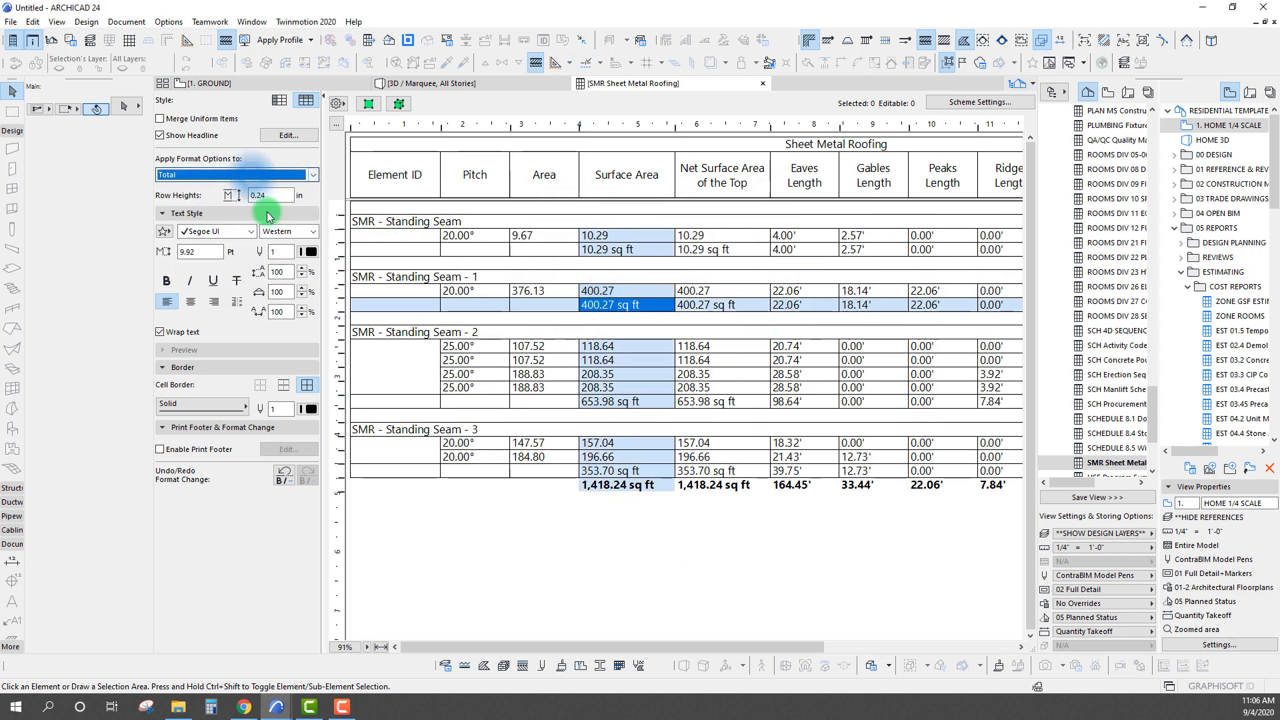
left_click(191, 284)
left_click(166, 282)
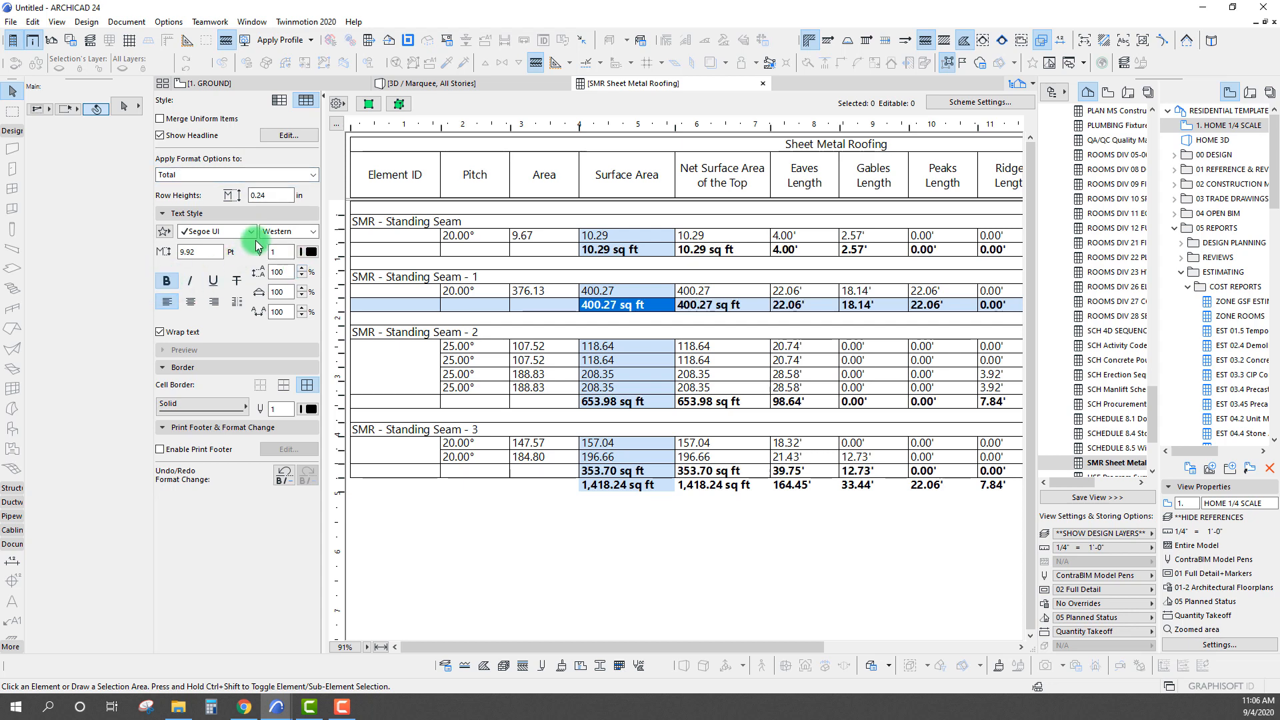
left_click(307, 252)
left_click(364, 323)
left_click(635, 568)
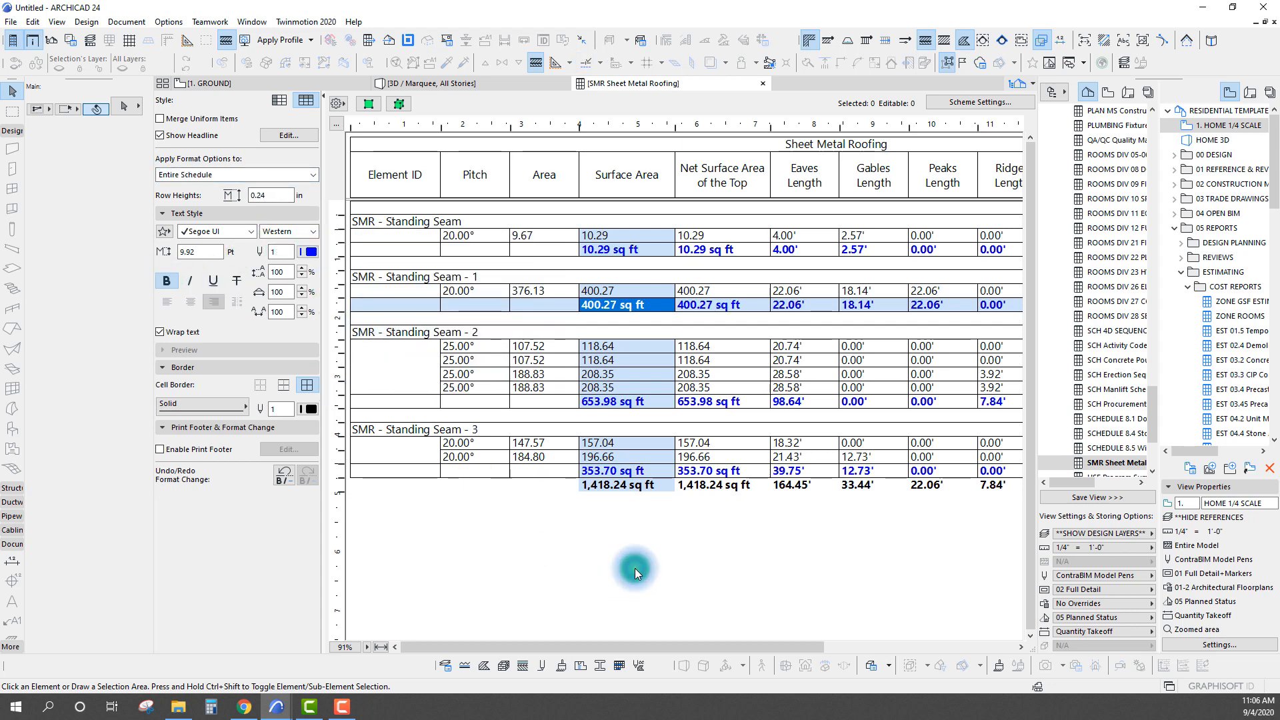
Set the text of the grand total row to red
left_click(616, 492)
left_click(307, 251)
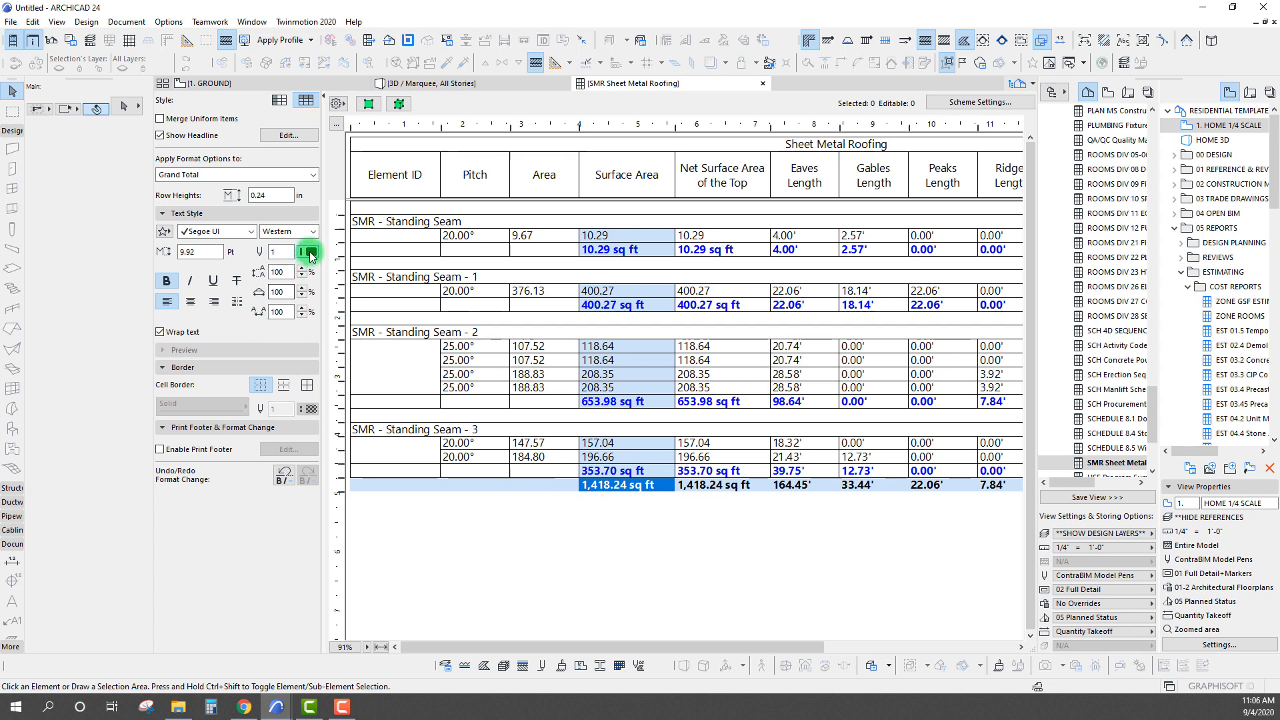
left_click(327, 322)
left_click(506, 587)
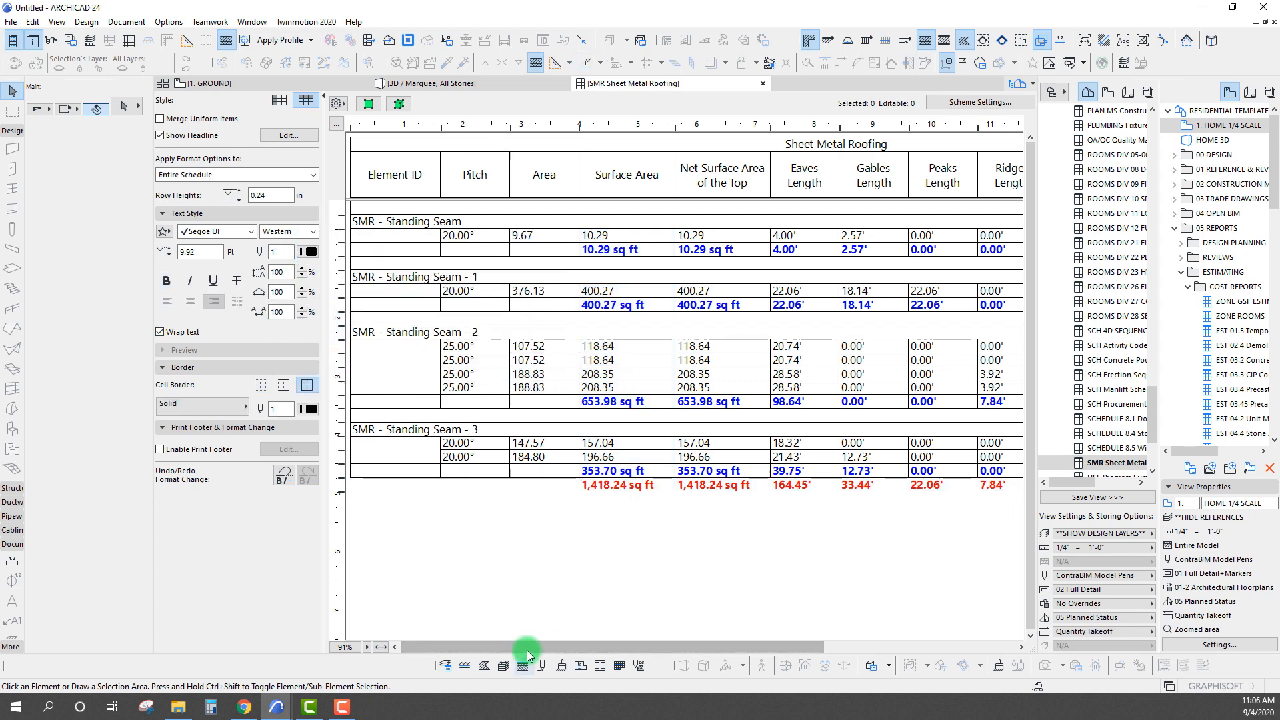
Remove the cell borders from the schedule's value rows
left_click(528, 457)
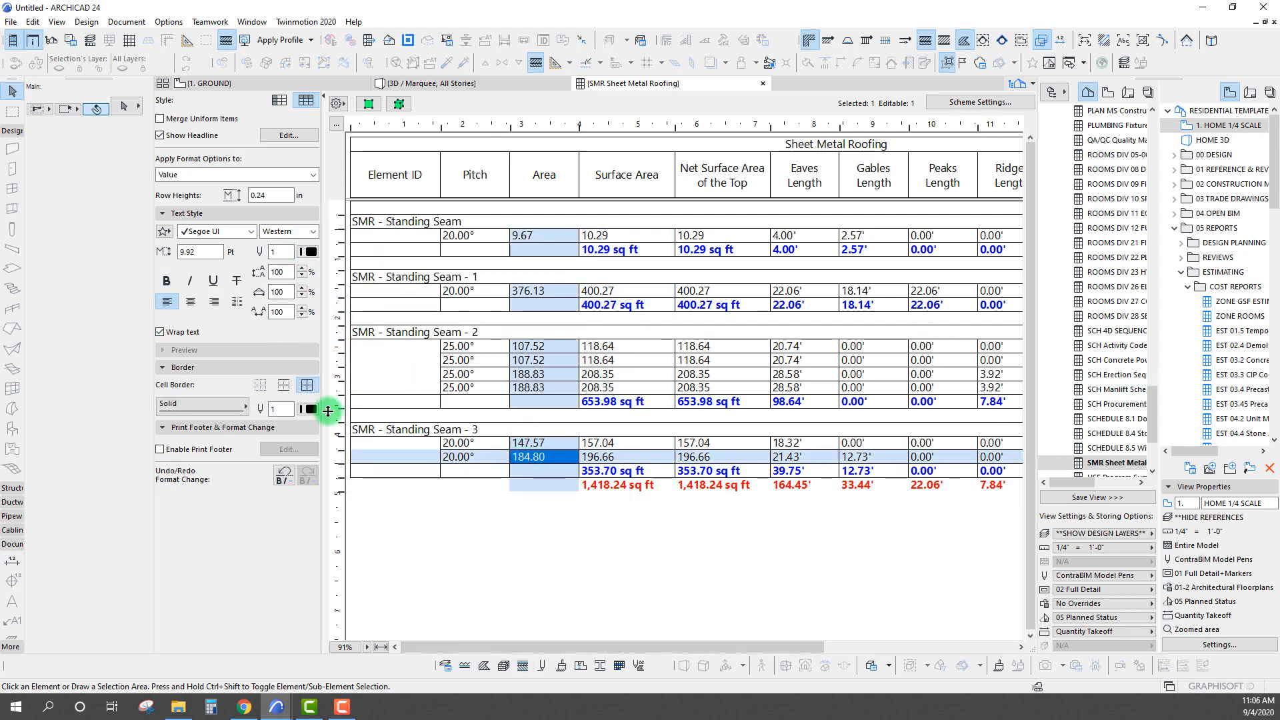
left_click(626, 595)
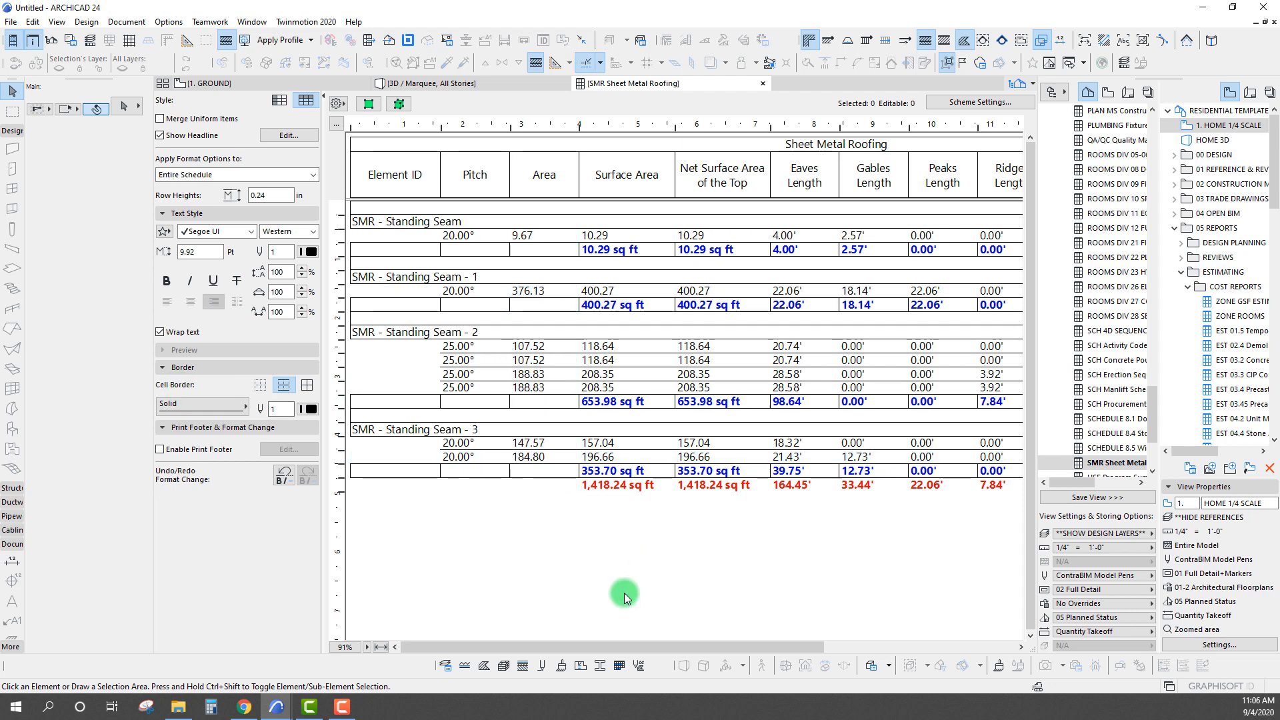
left_click(527, 457)
left_click(260, 384)
left_click(691, 607)
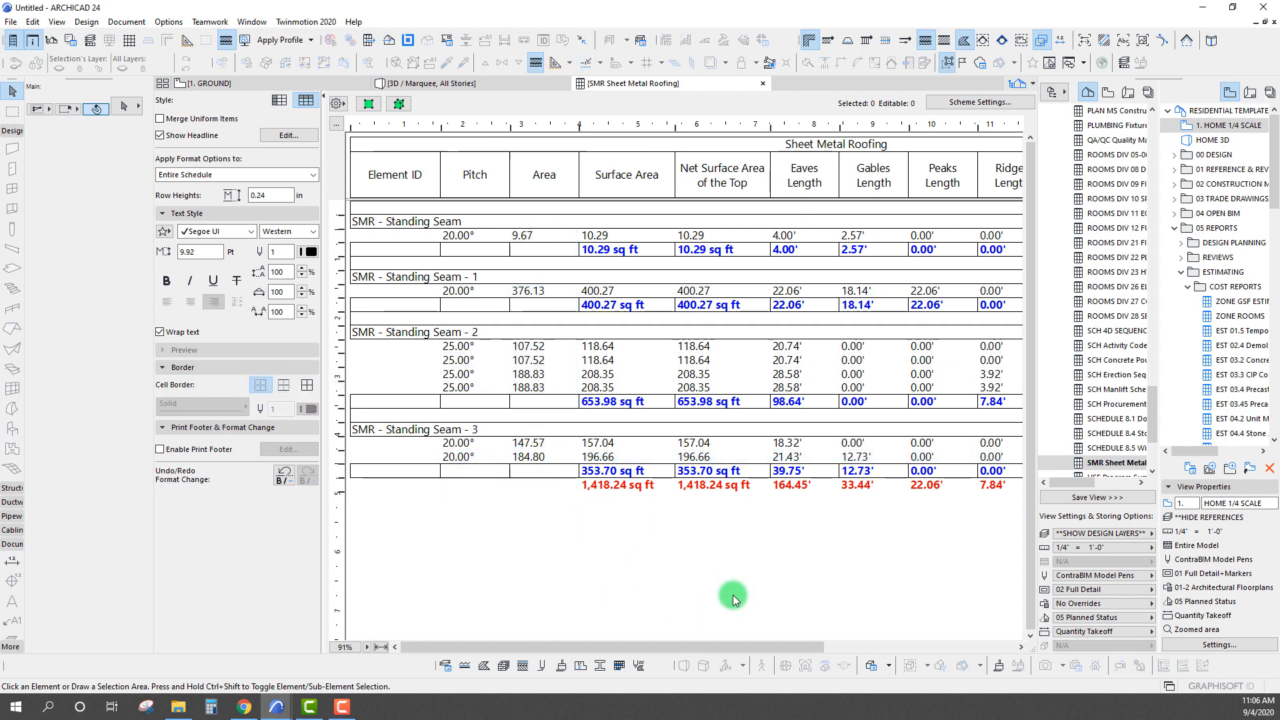
Hide the schedule's format options and fit the full width of the schedule in the view
left_click(376, 220)
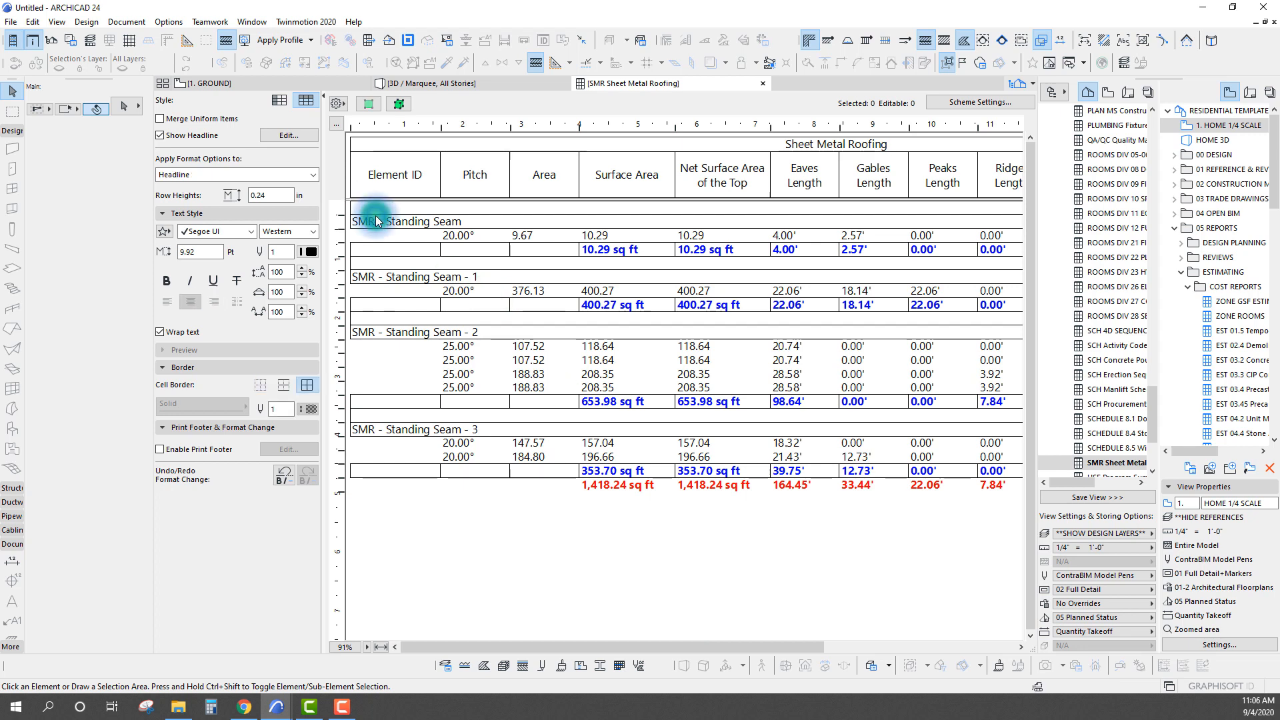
left_click(586, 567)
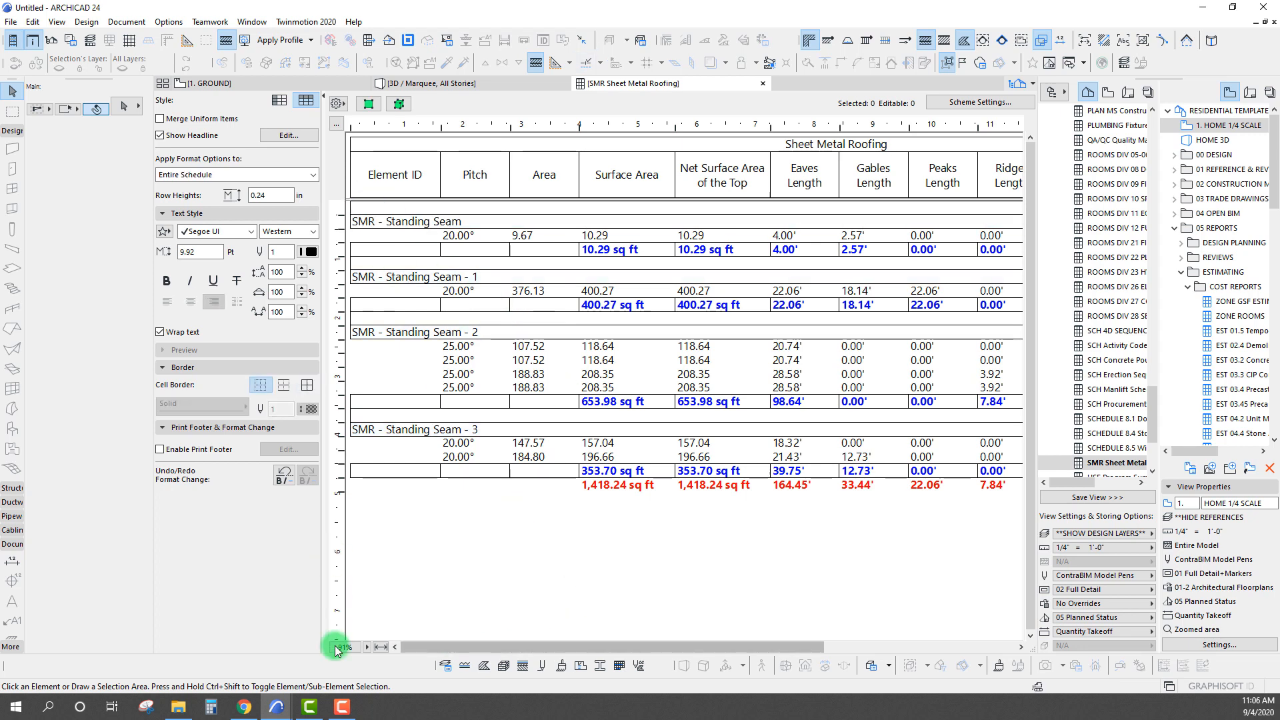
left_click(323, 97)
left_click(212, 648)
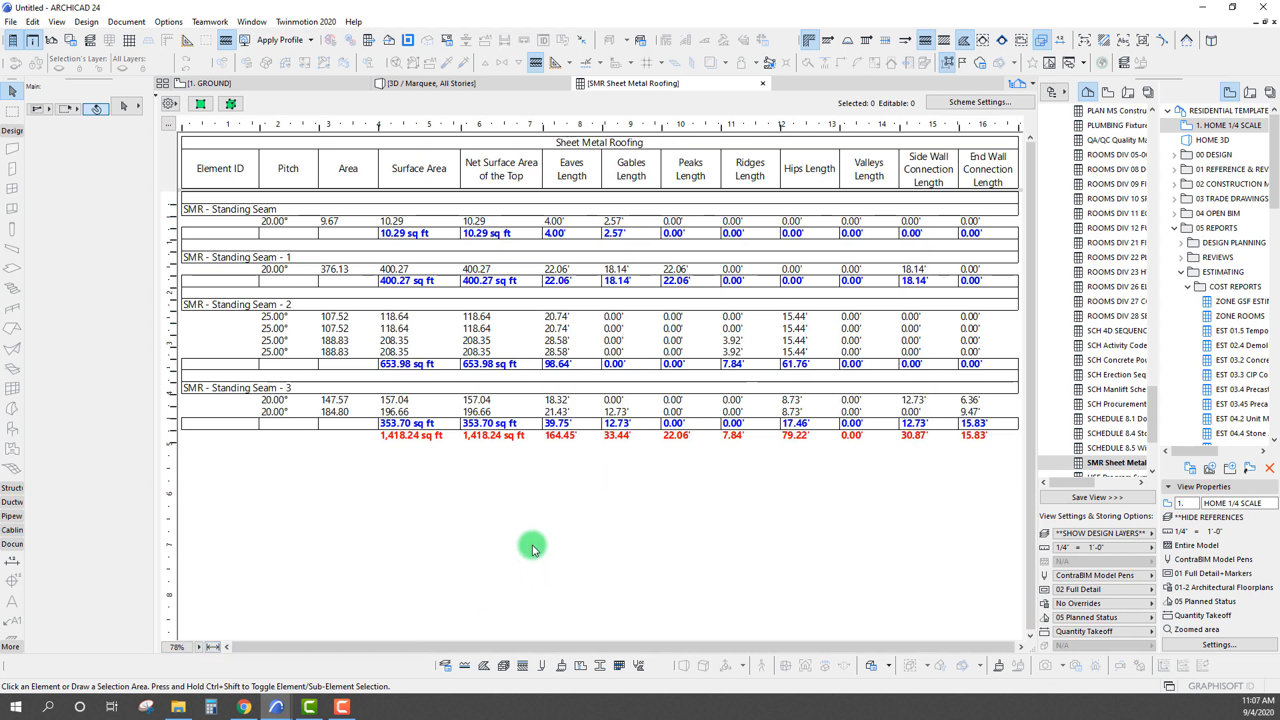
Reduce the cell borders of the subtotal rows to horizontal lines only
left_click(331, 363)
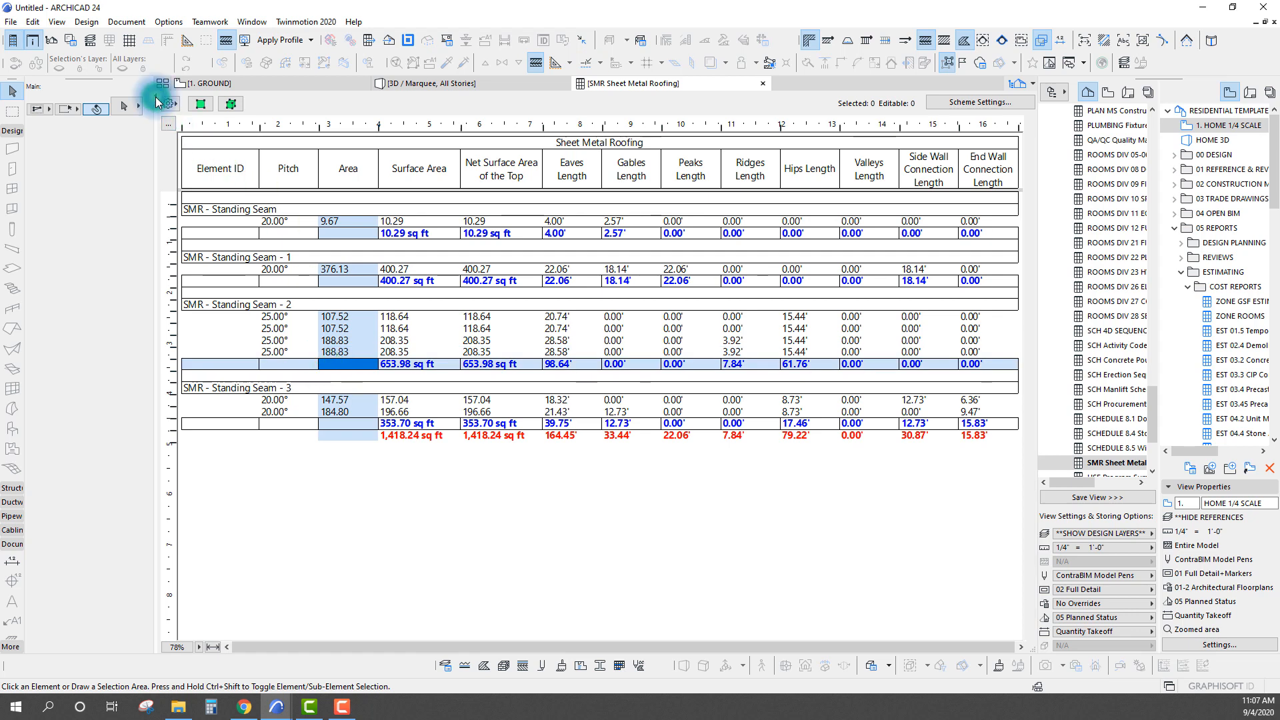
left_click(155, 97)
left_click(579, 502)
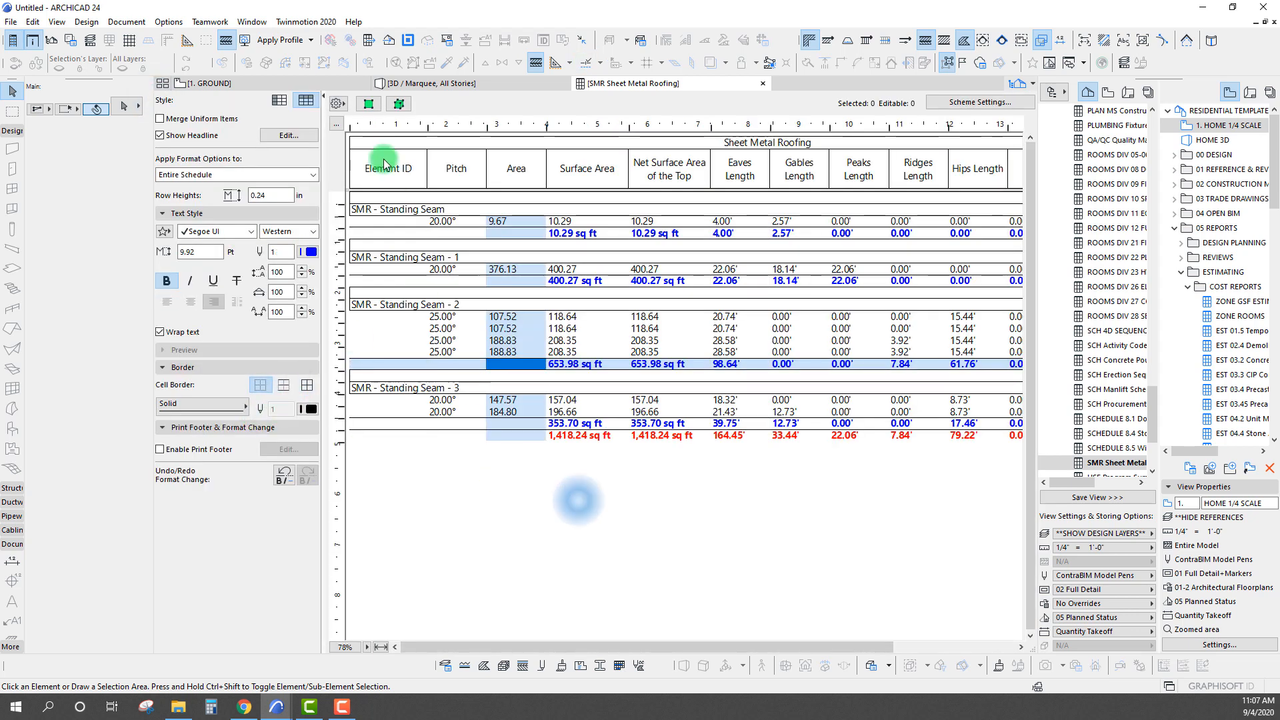
left_click(323, 100)
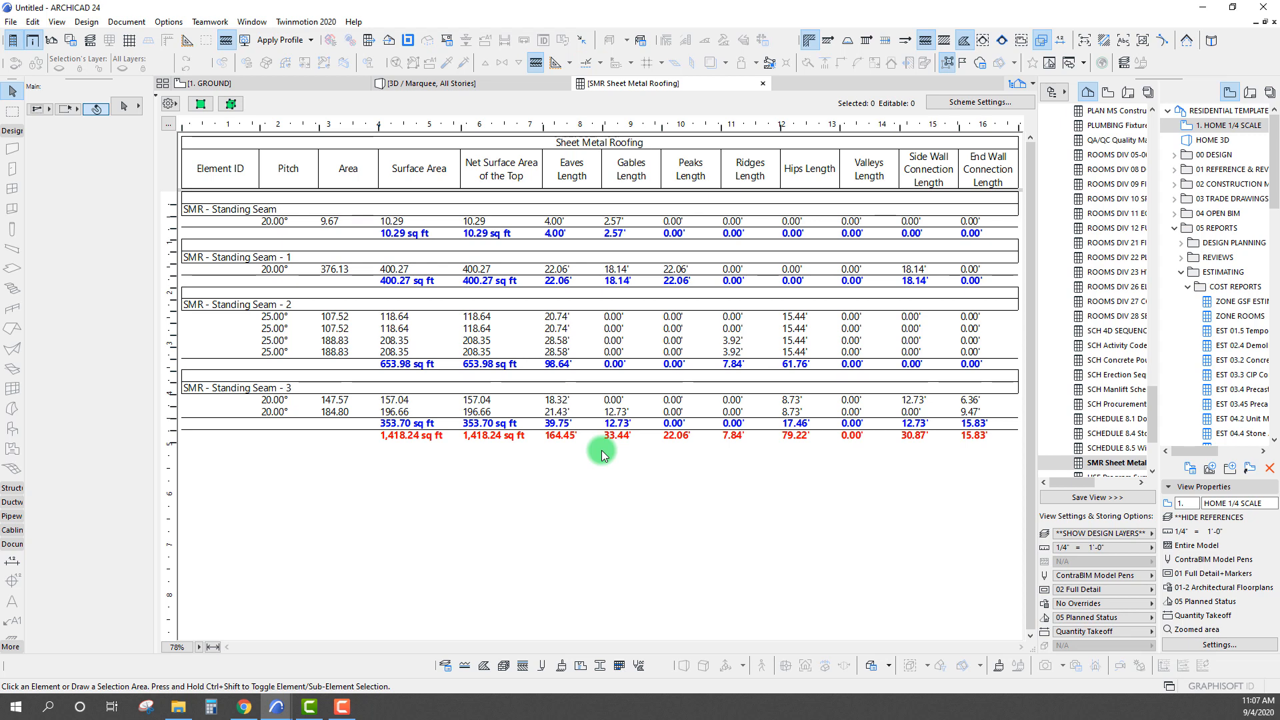
Show the format options again and remove the cell borders from the subtotal rows
left_click(431, 270)
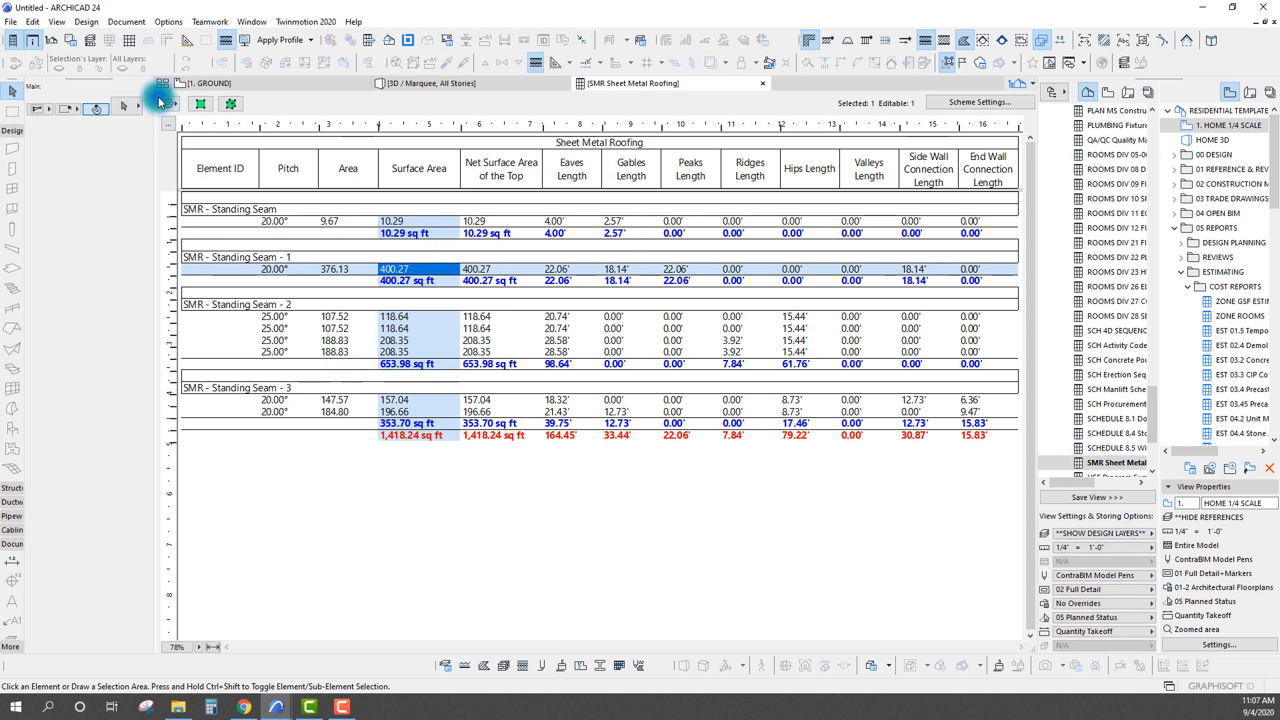
left_click(35, 41)
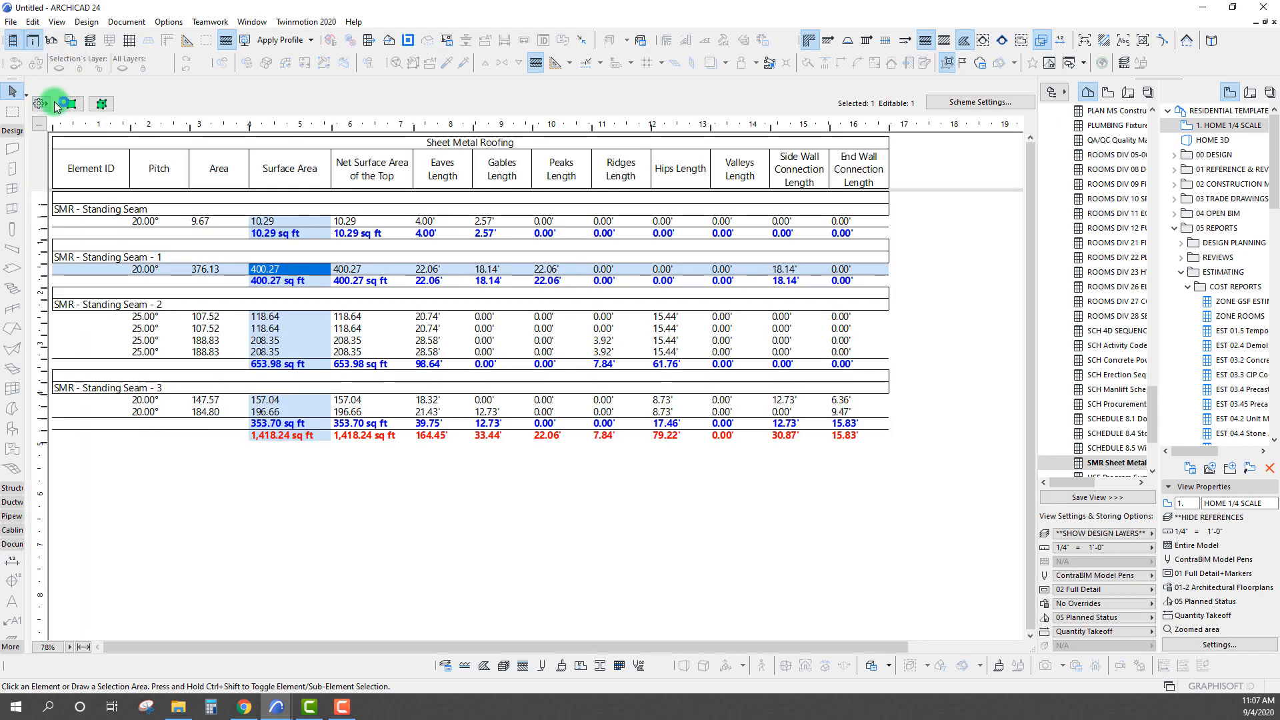
left_click(26, 95)
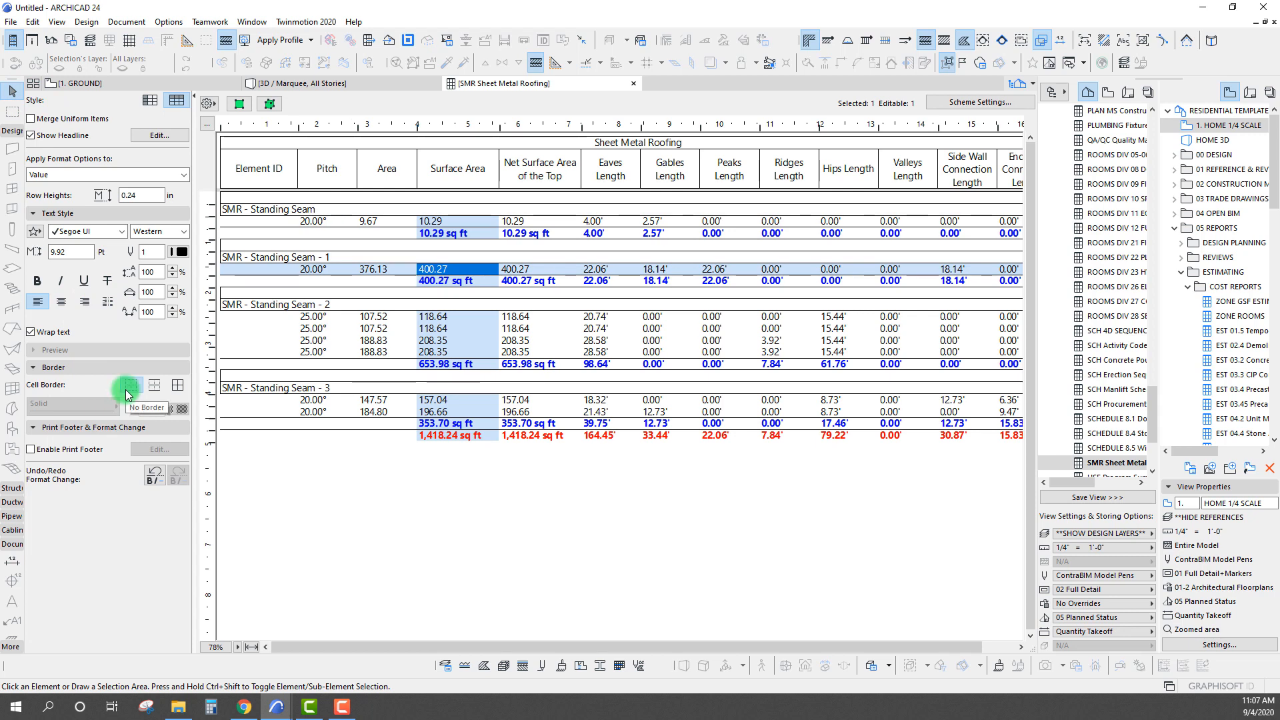
left_click(392, 329)
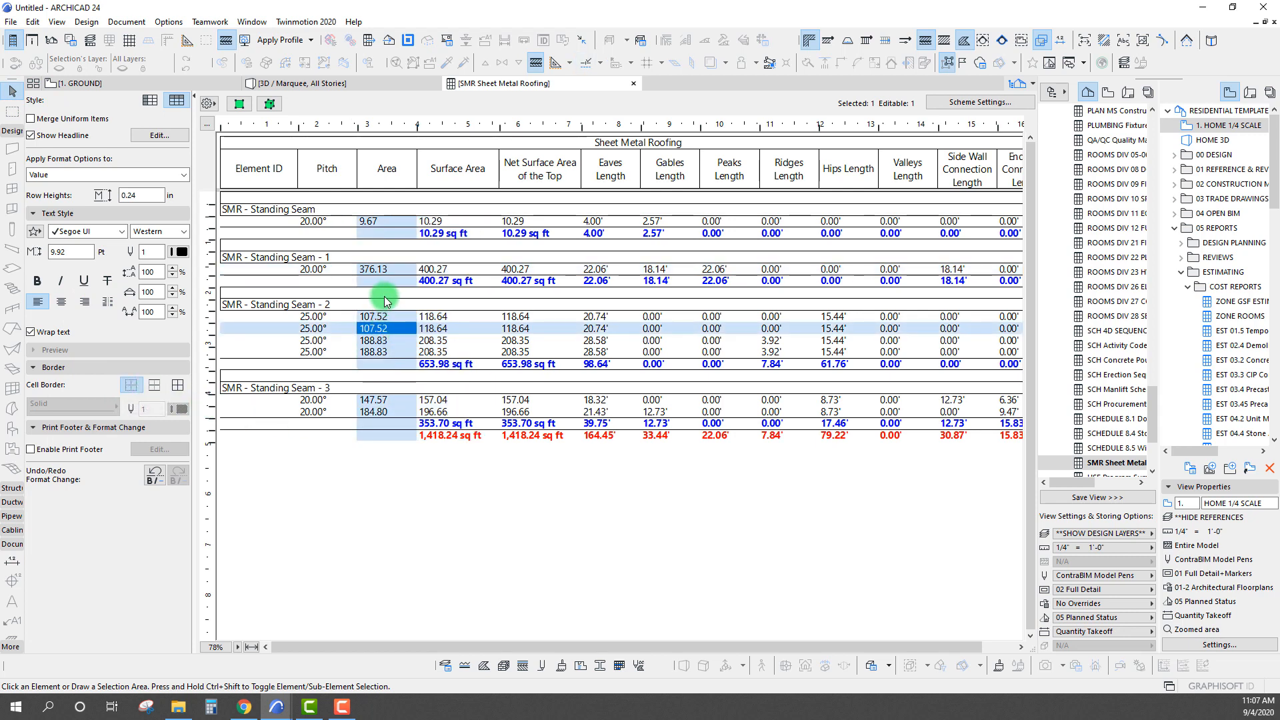
left_click(382, 282)
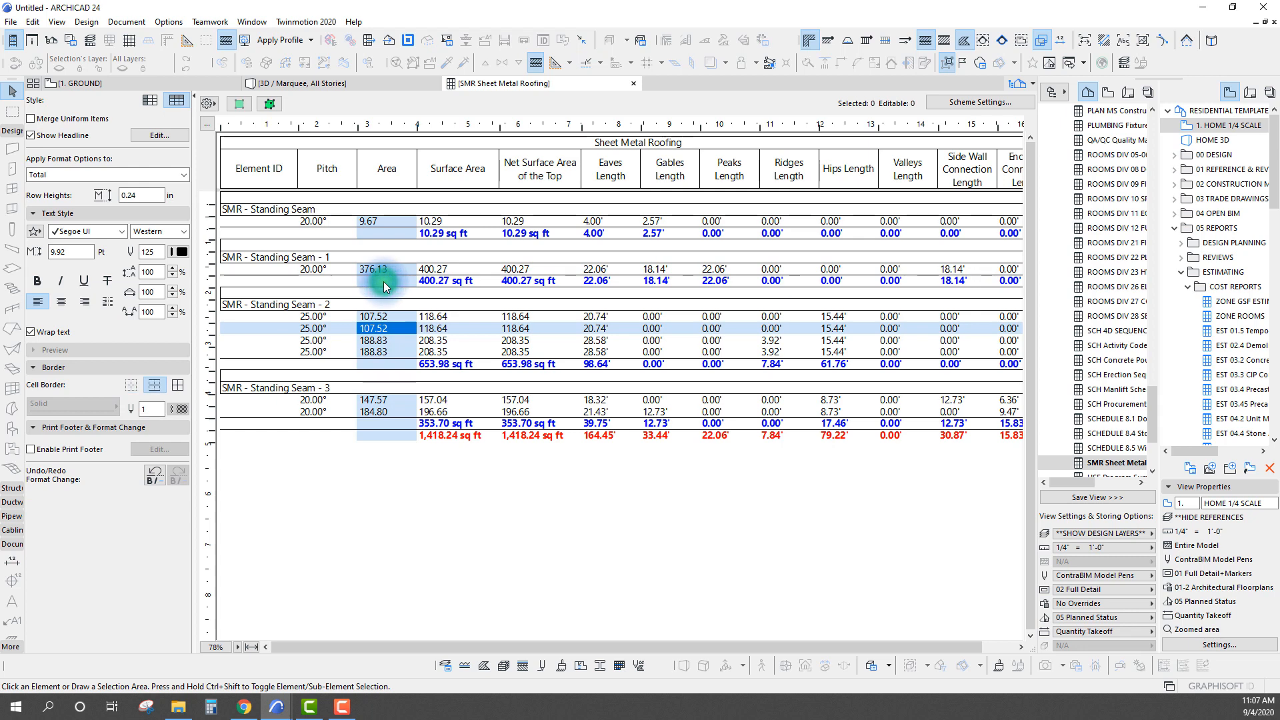
left_click(132, 386)
left_click(469, 519)
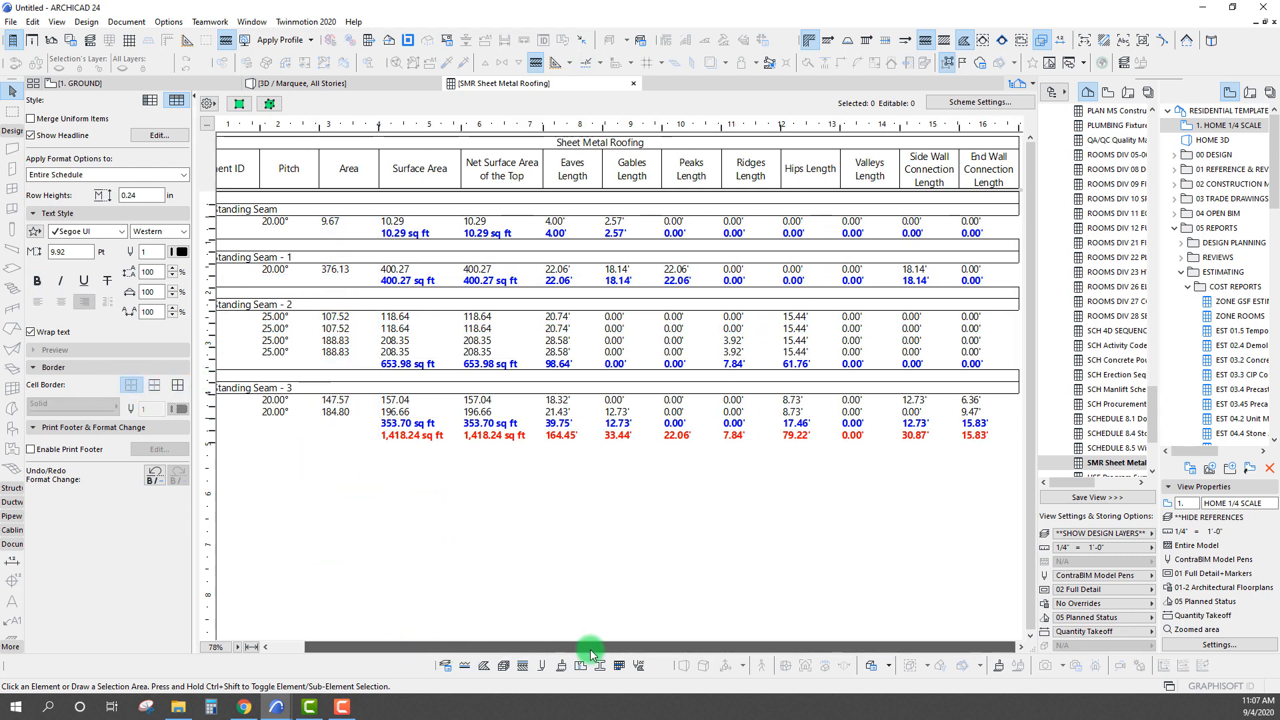
left_click_drag(407, 645, 455, 551)
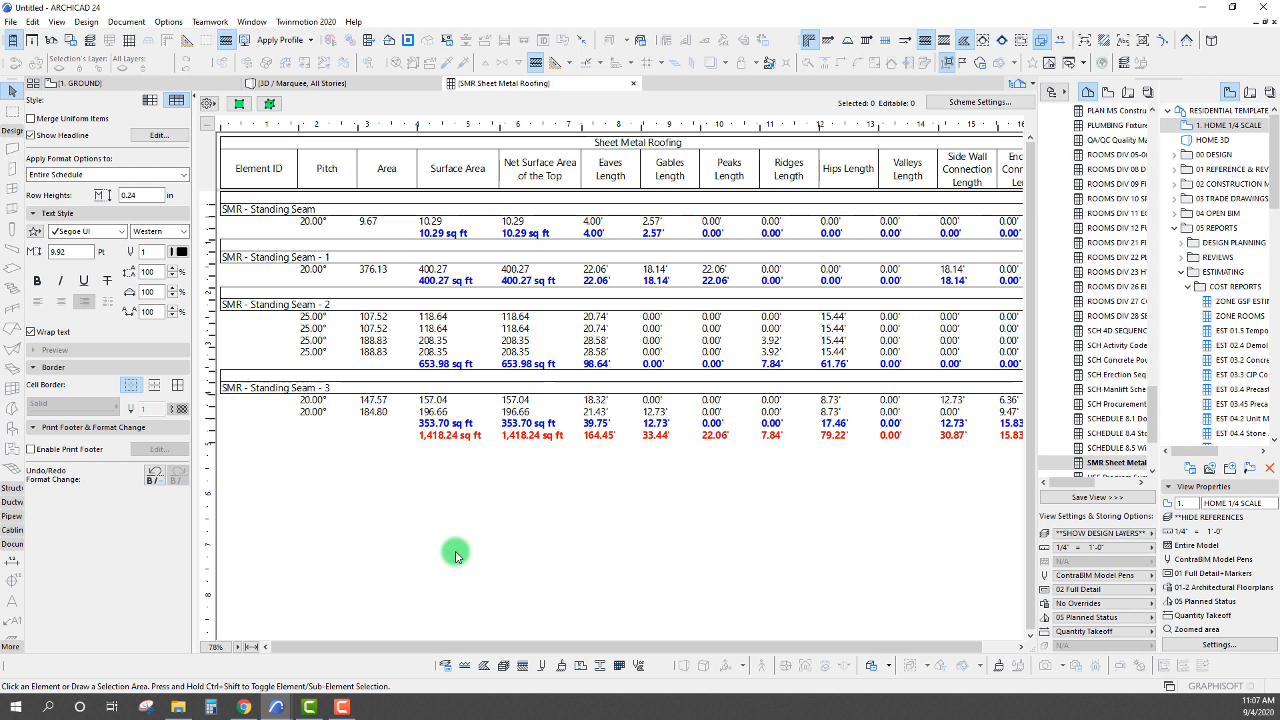
left_click_drag(532, 649, 505, 589)
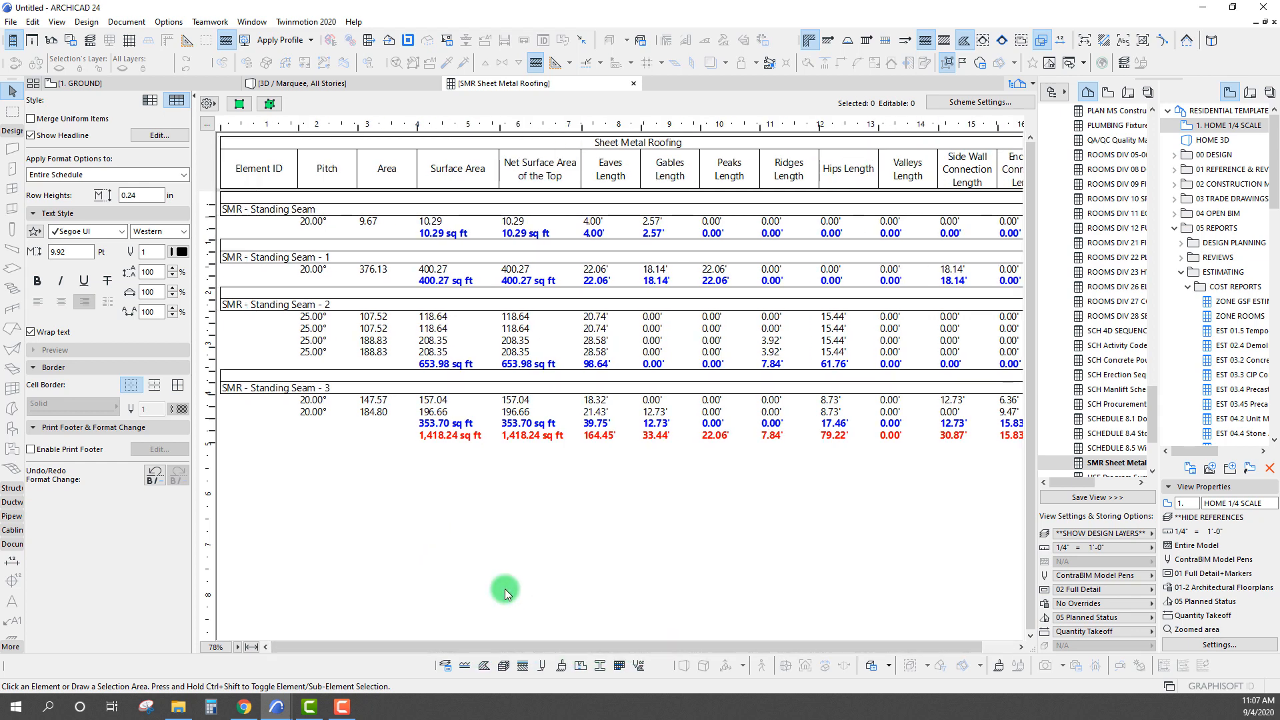